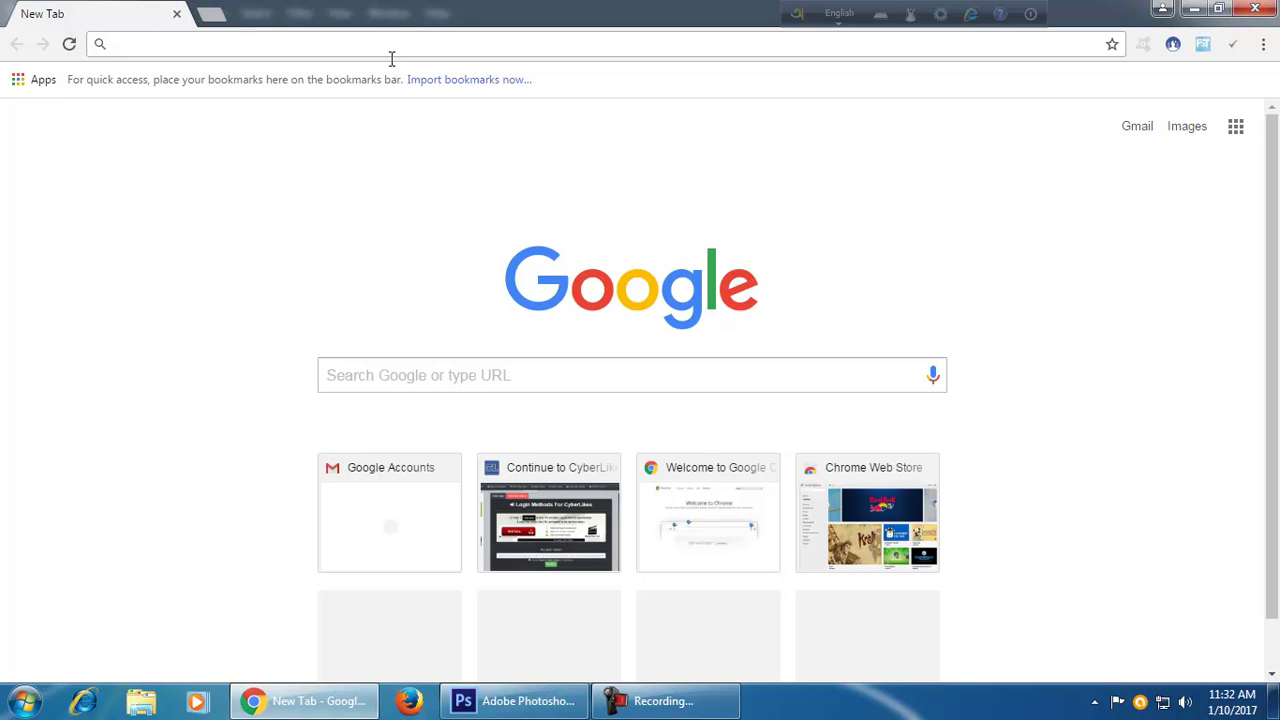
- Search Google for "photo"
type("p")
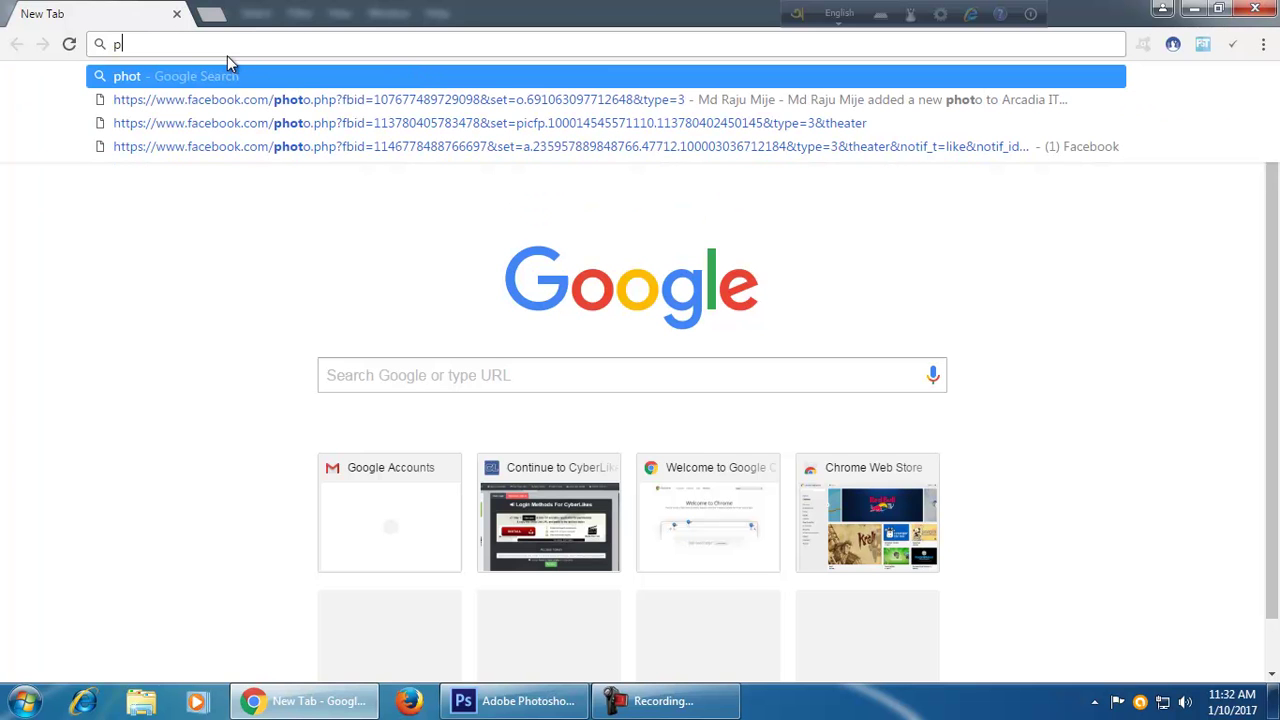
type("hophoto")
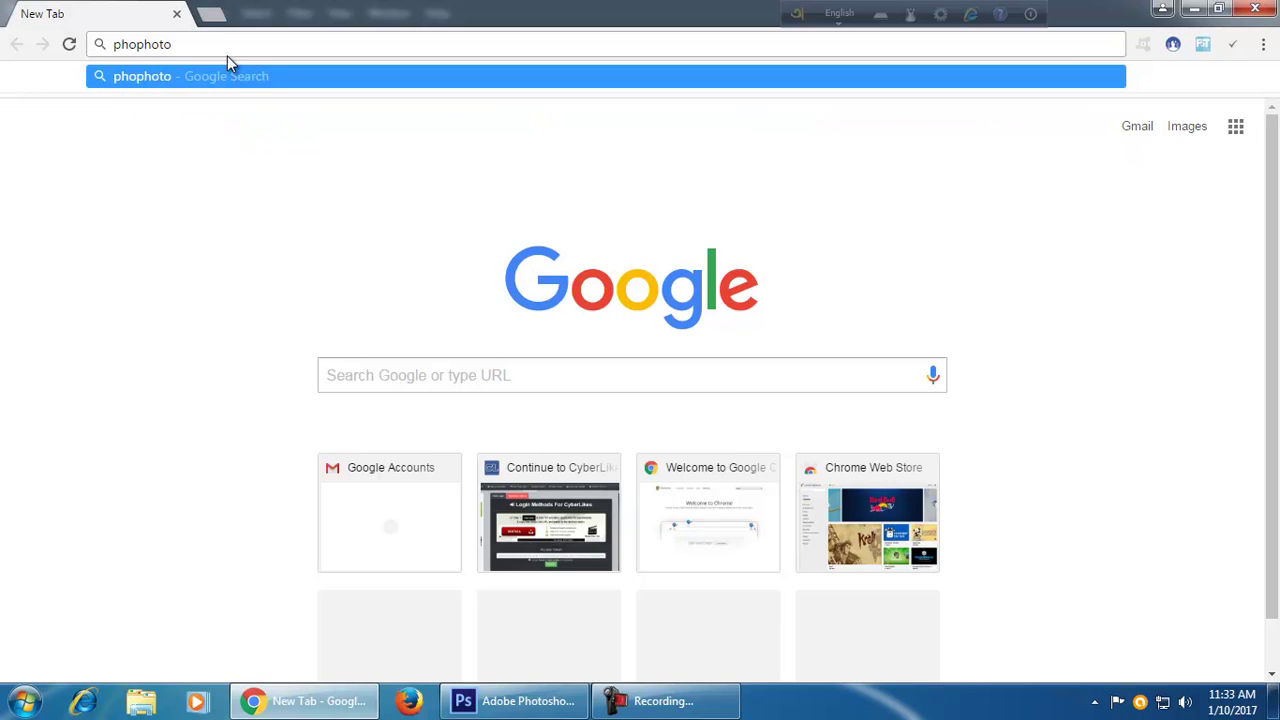
key("BackSpace")
key("BackSpace")
key("BackSpace")
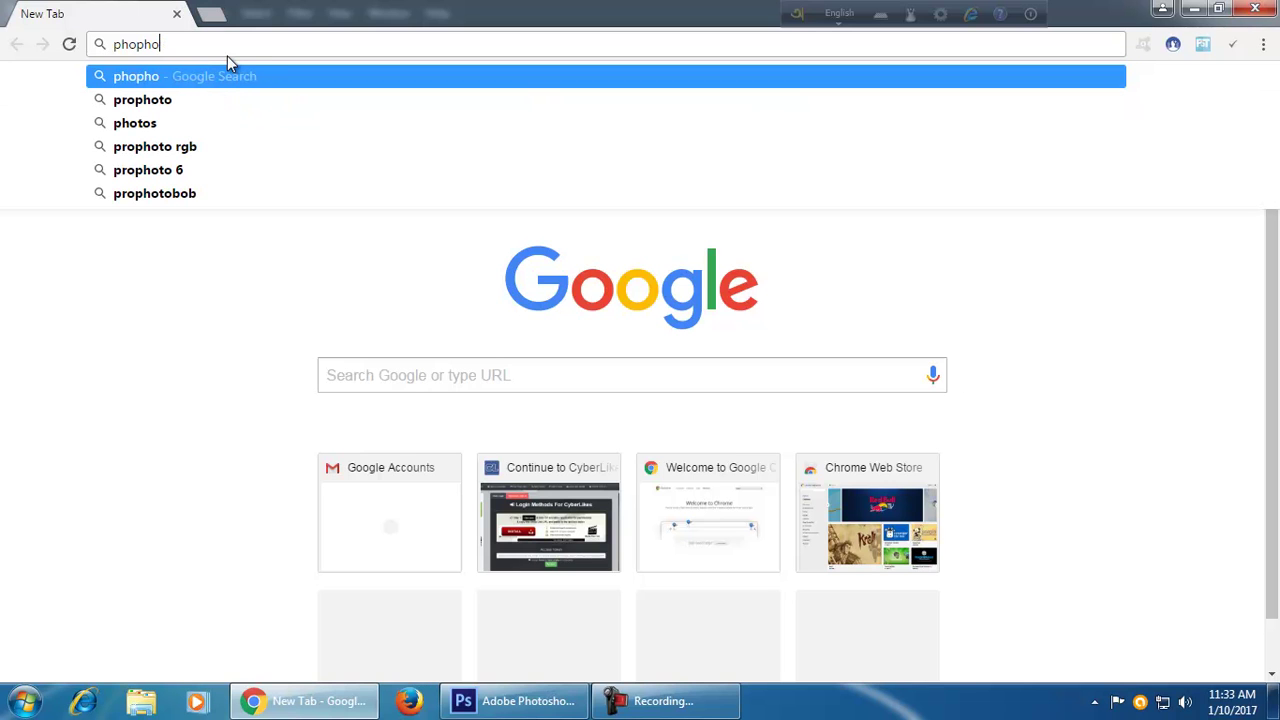
key("BackSpace")
key("BackSpace")
key("BackSpace")
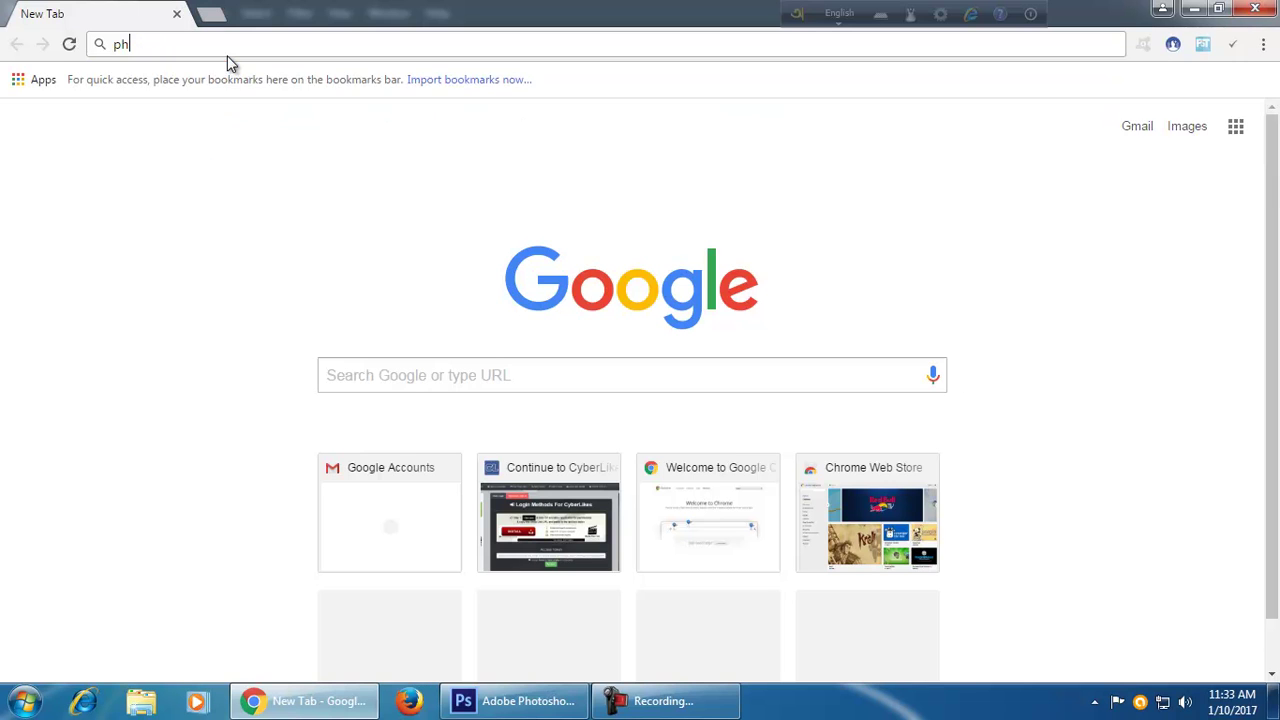
key("BackSpace")
key("BackSpace")
type("photo")
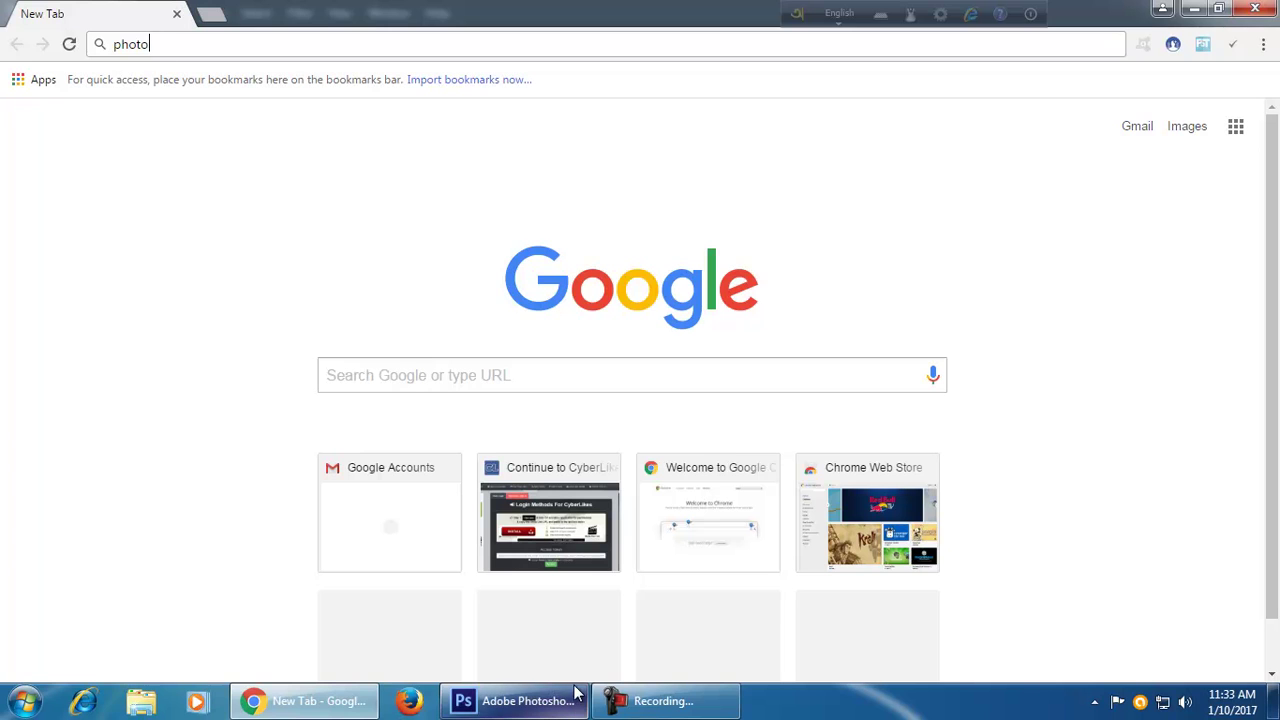
- Switch to Photoshop and examine the tool variants in the shape, pen and marquee groups
left_click(513, 700)
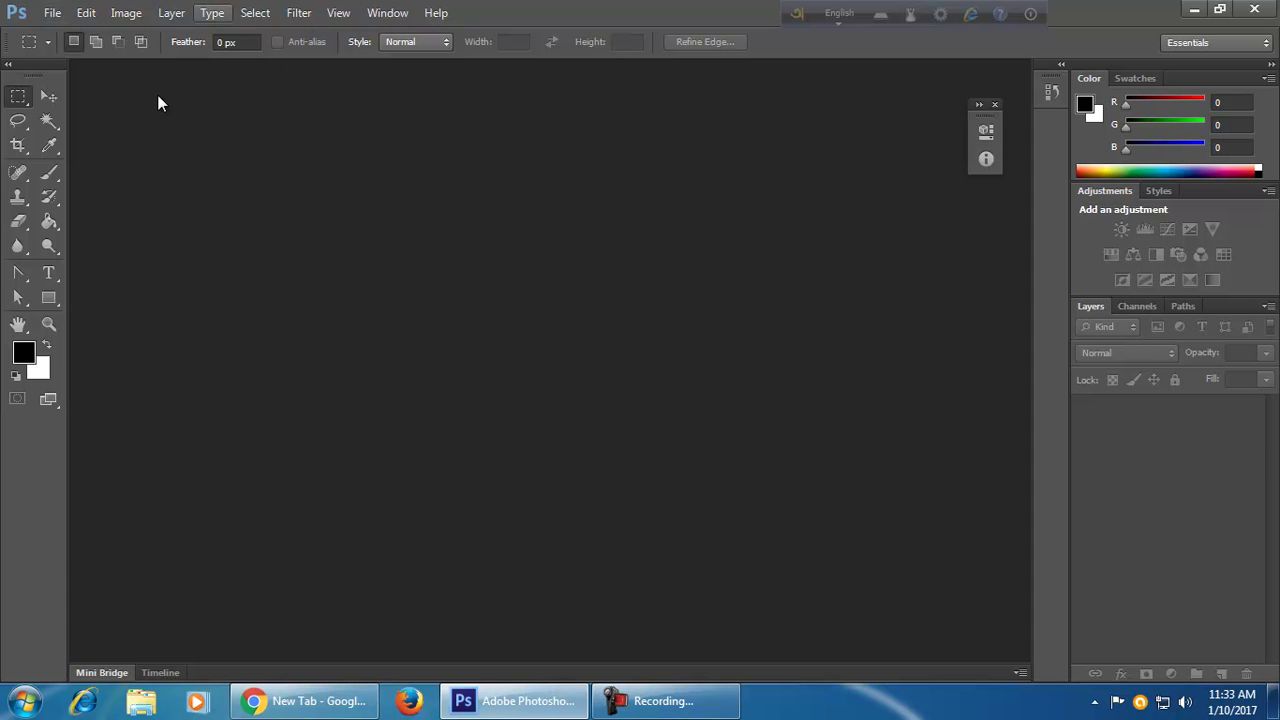
left_click(58, 14)
left_click(64, 16)
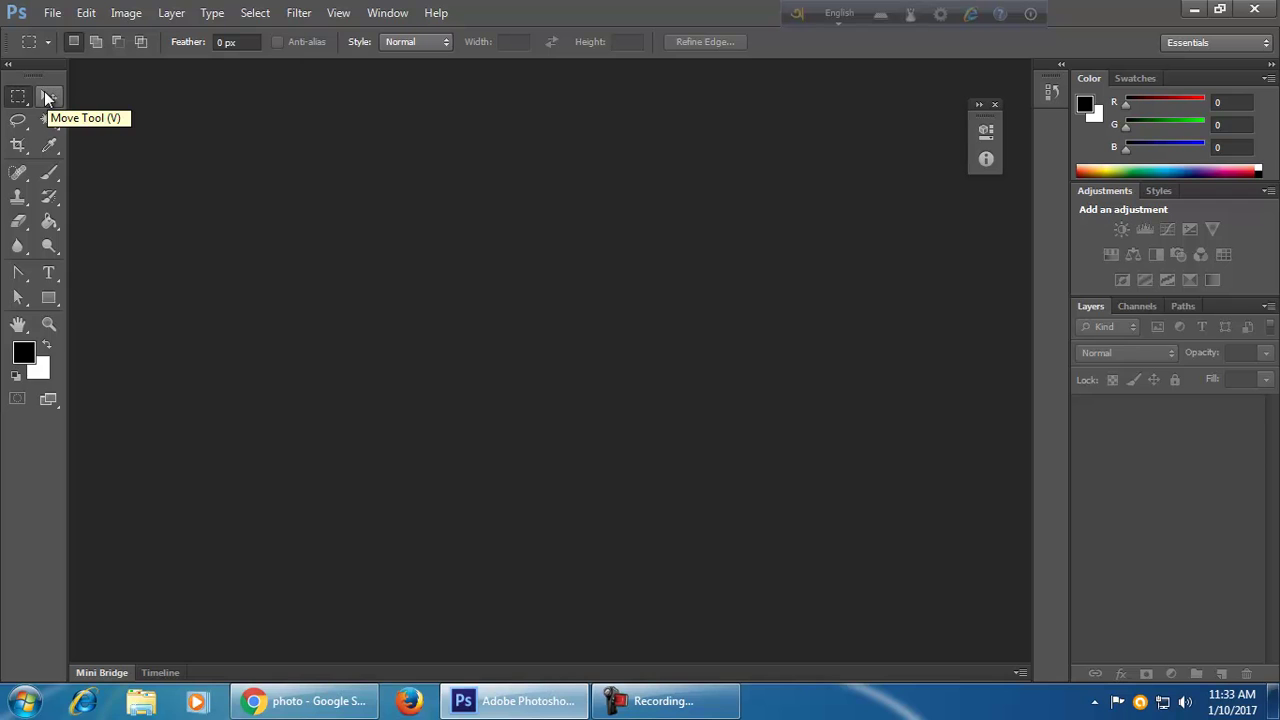
left_click(50, 296)
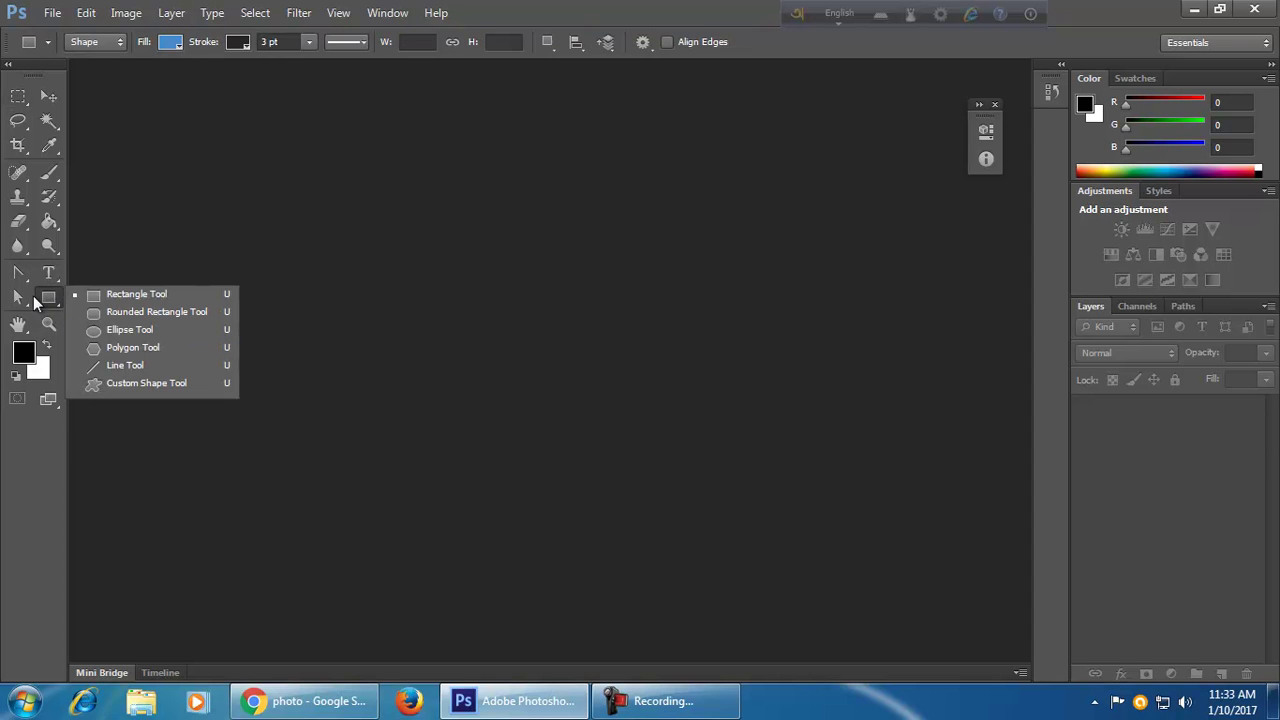
left_click(18, 276)
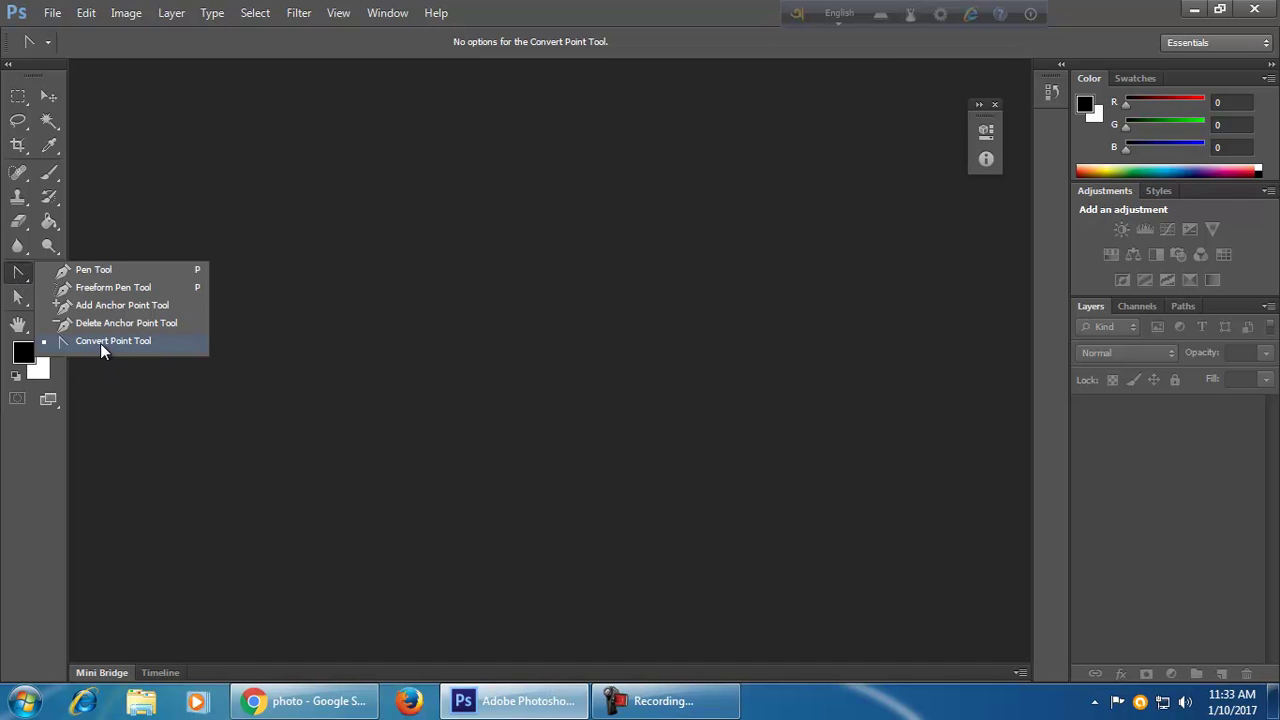
left_click(17, 275)
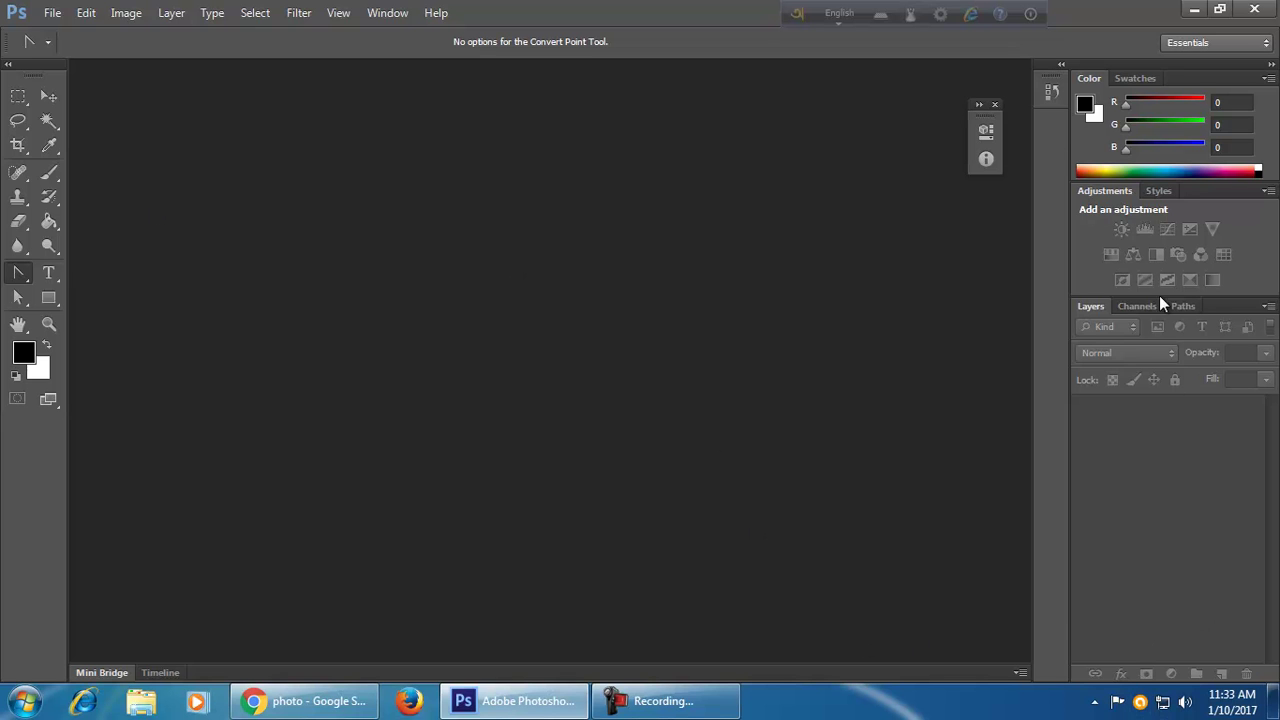
left_click(52, 14)
left_click(53, 18)
left_click(18, 96)
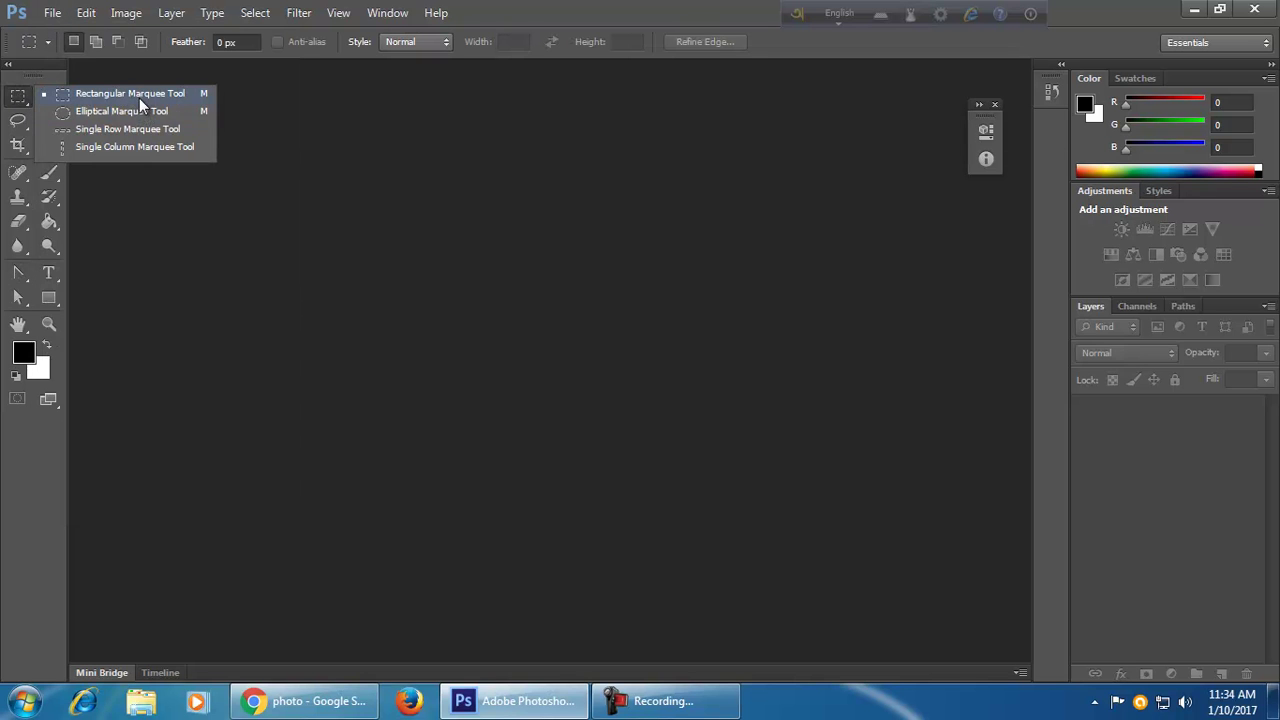
left_click(11, 103)
- Switch to Chrome and copy the photo of the hooded person taking a picture from the image results for "photo"
left_click(318, 705)
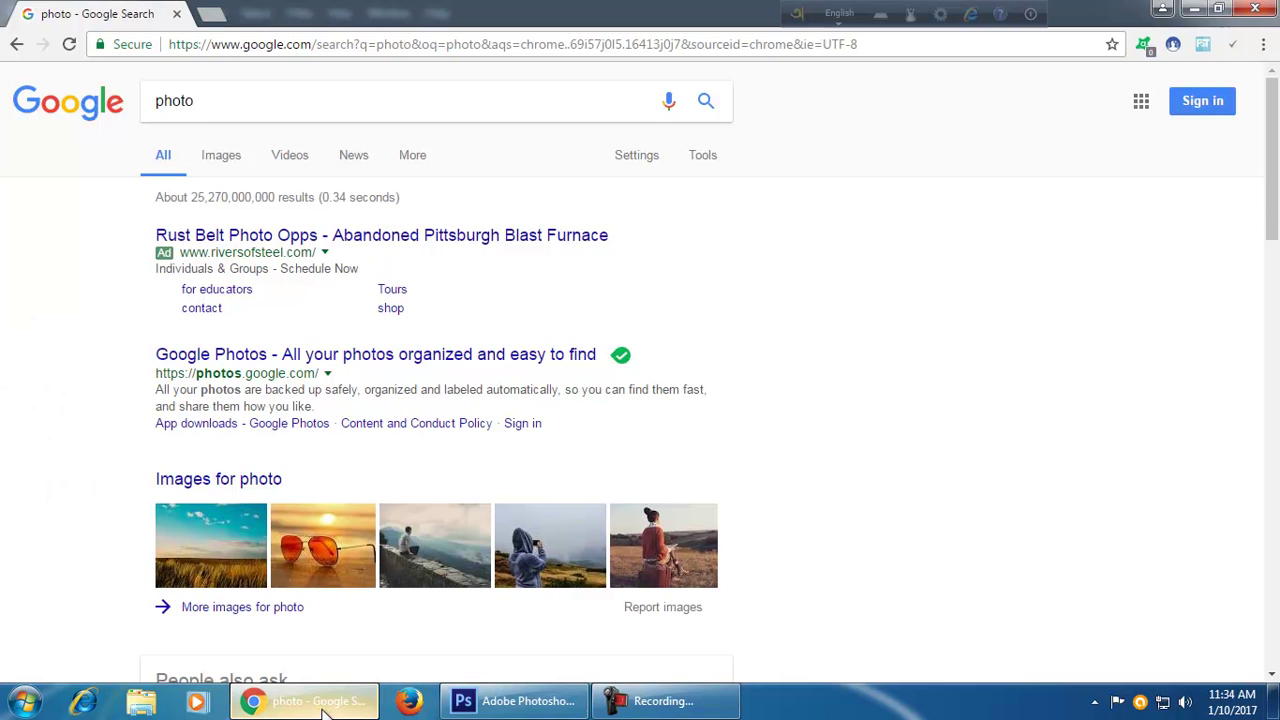
left_click(224, 158)
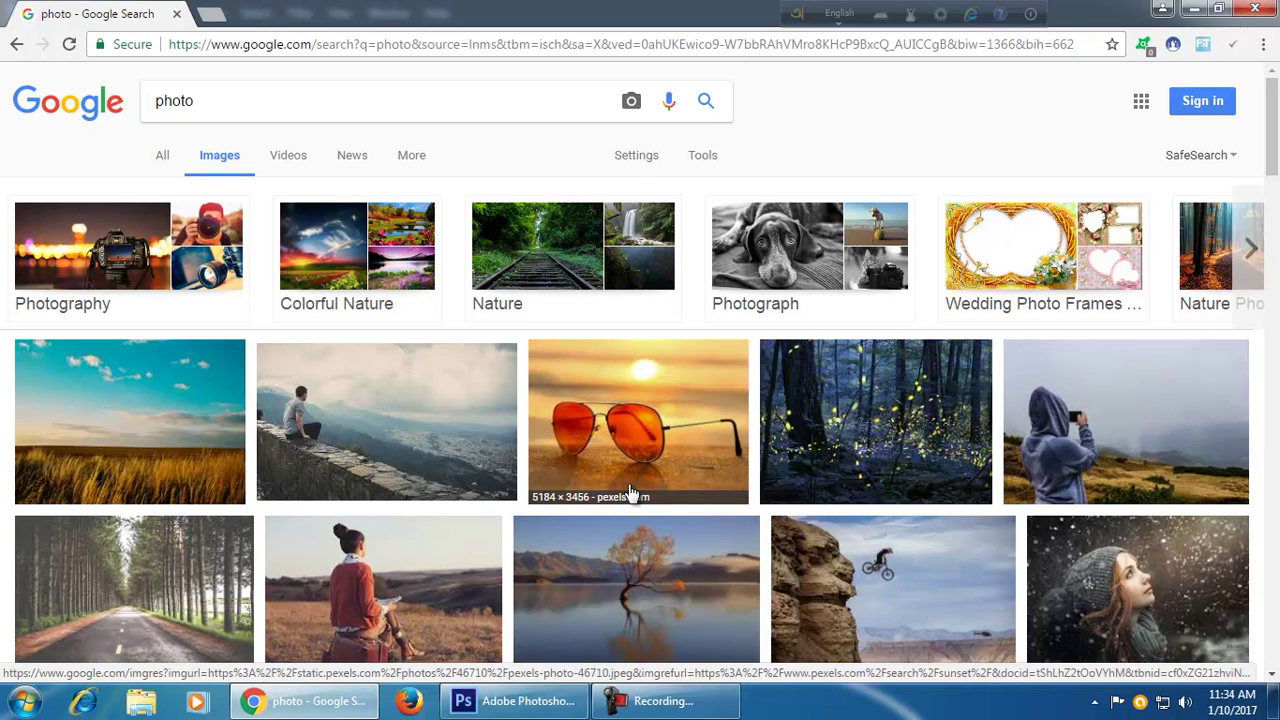
left_click(1209, 460)
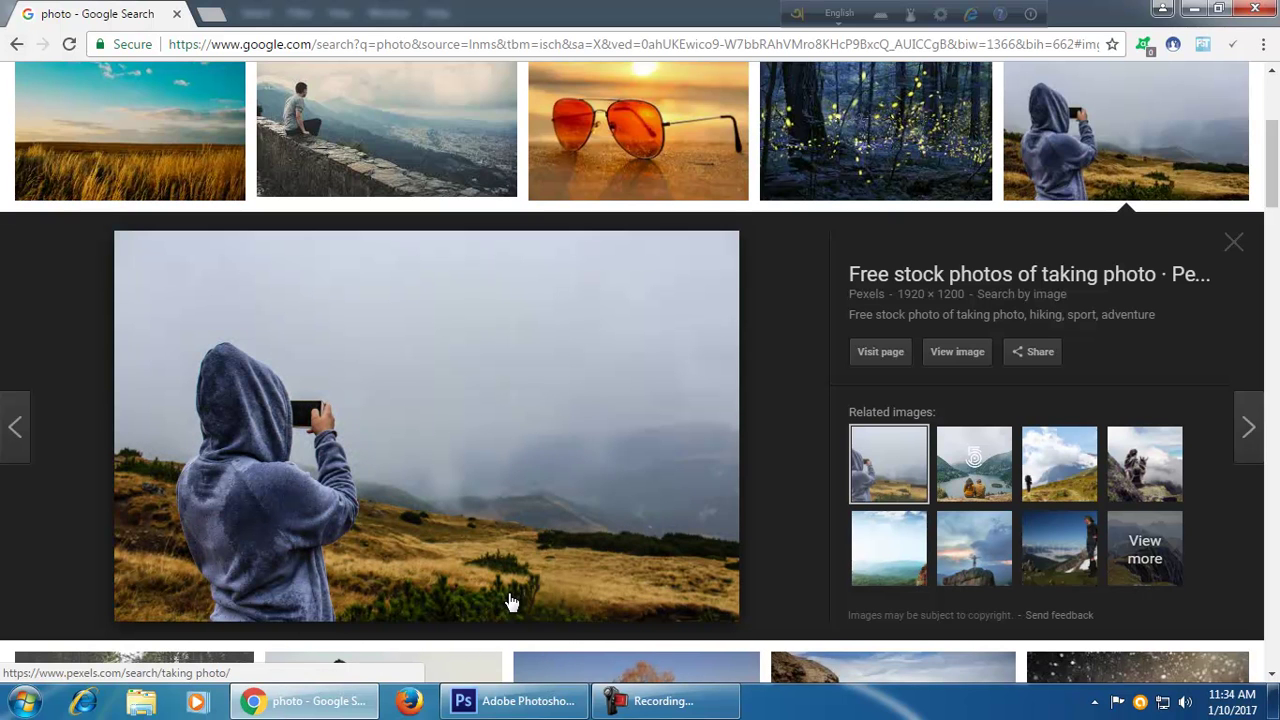
right_click(538, 530)
left_click(630, 437)
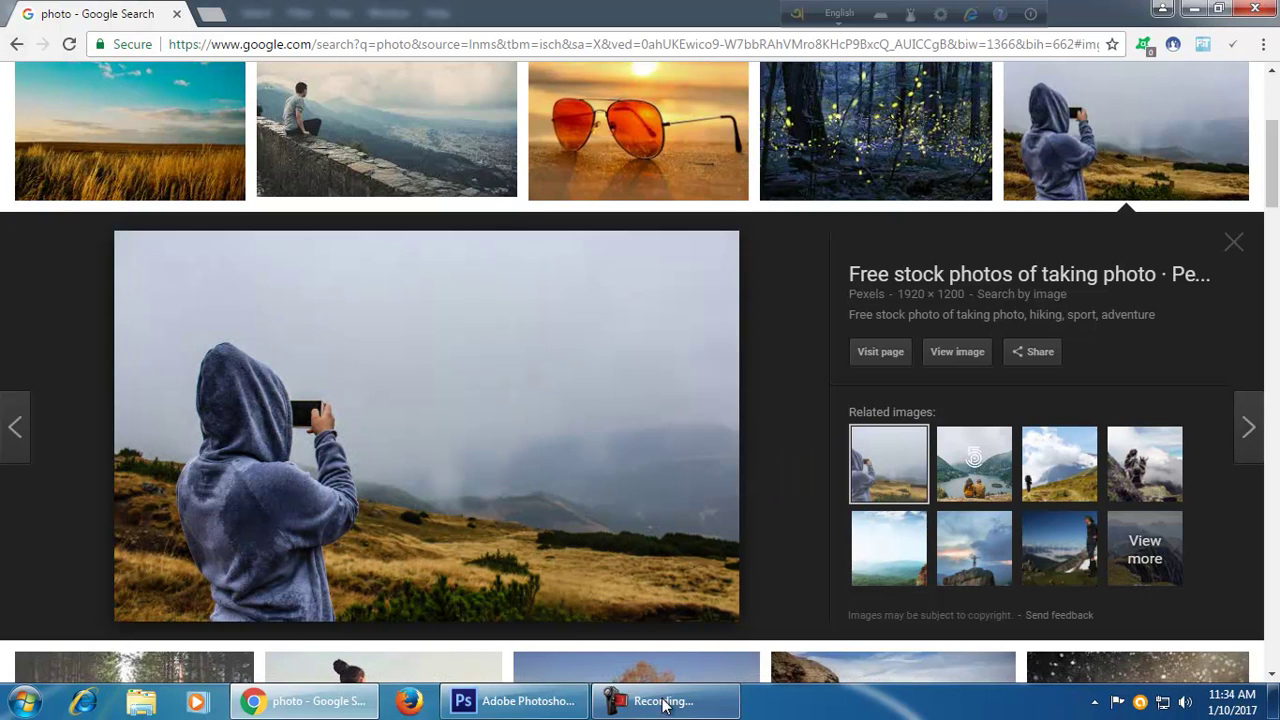
- Switch to Photoshop, create a new document with the default clipboard settings and paste the copied photo into it
left_click(500, 701)
left_click(50, 13)
left_click(69, 34)
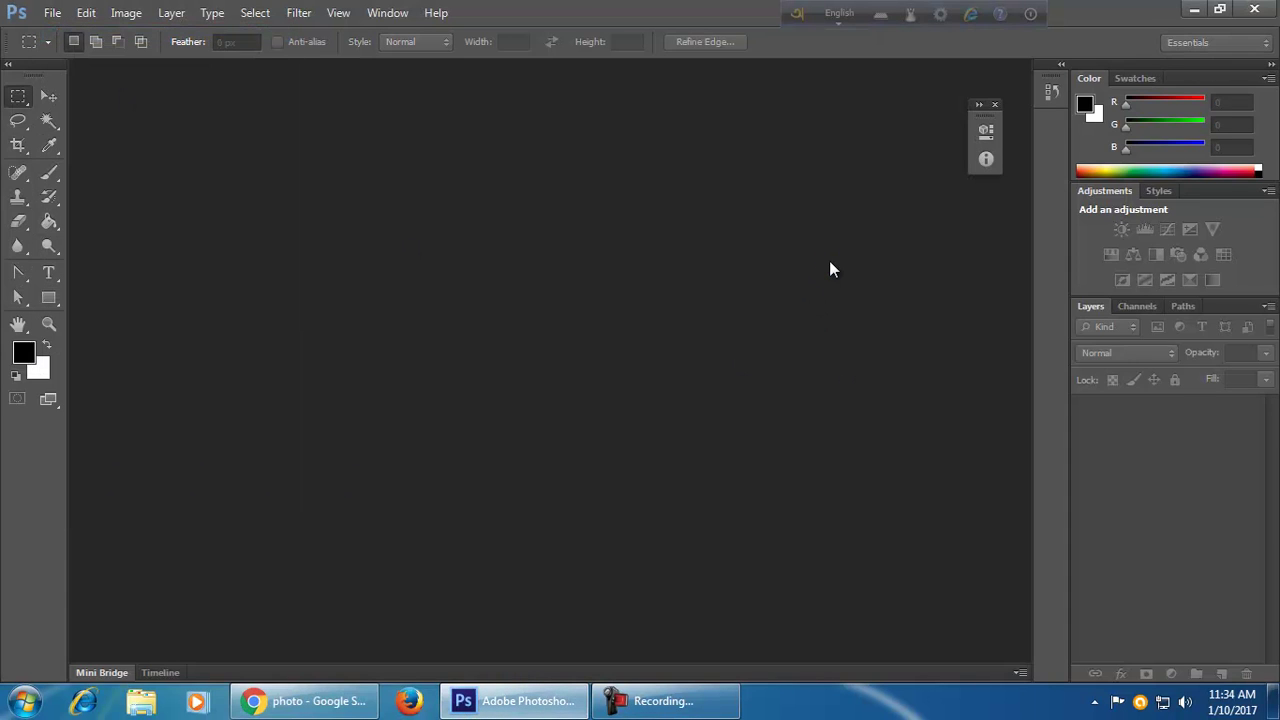
left_click(731, 175)
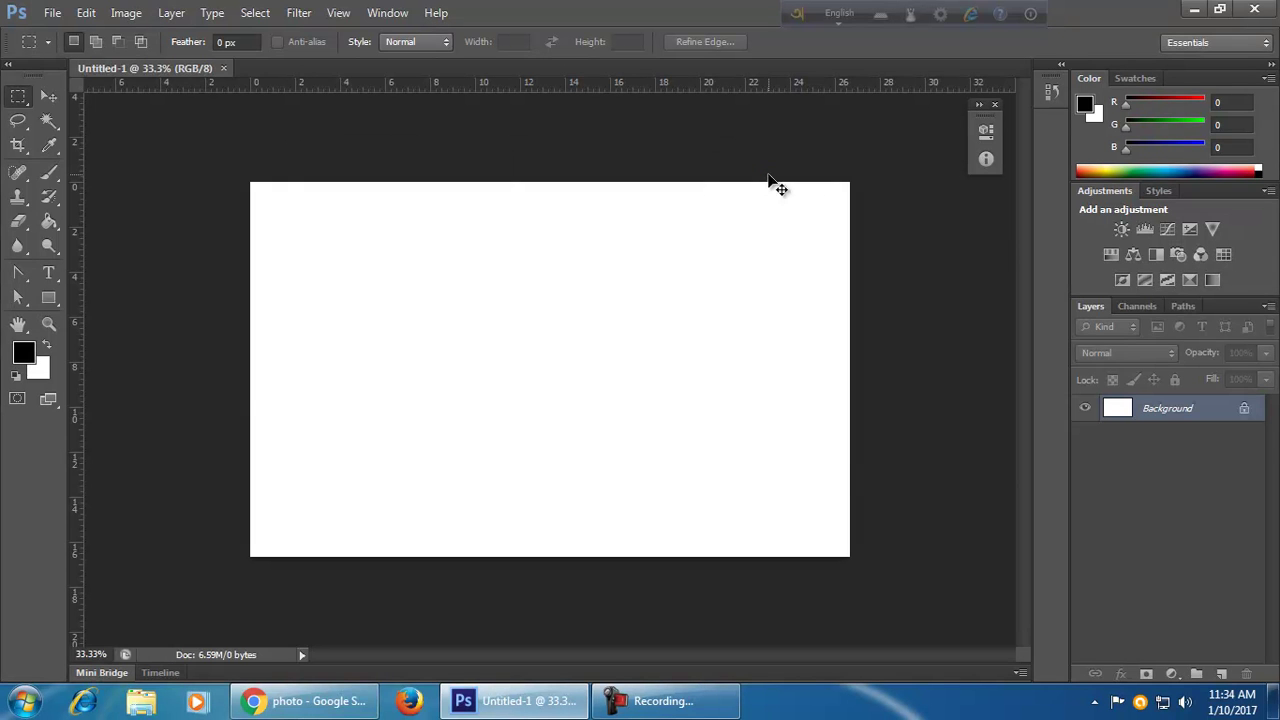
key("ctrl+v")
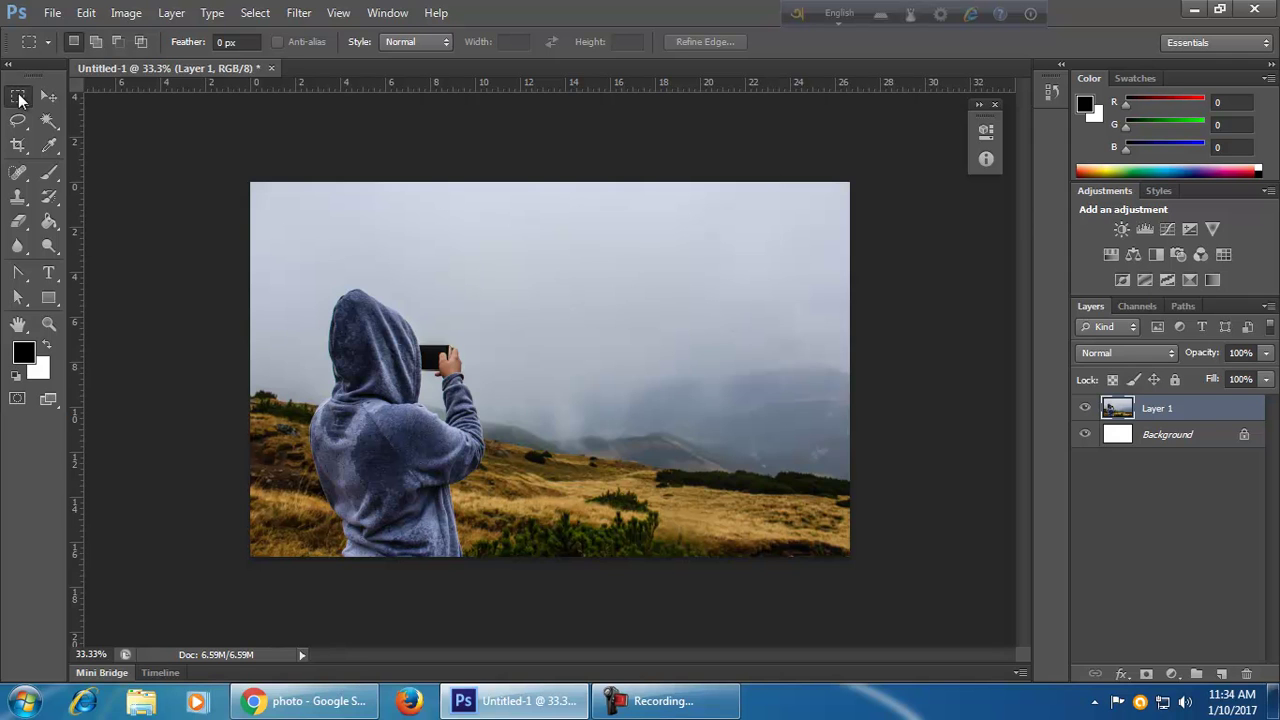
right_click(19, 96)
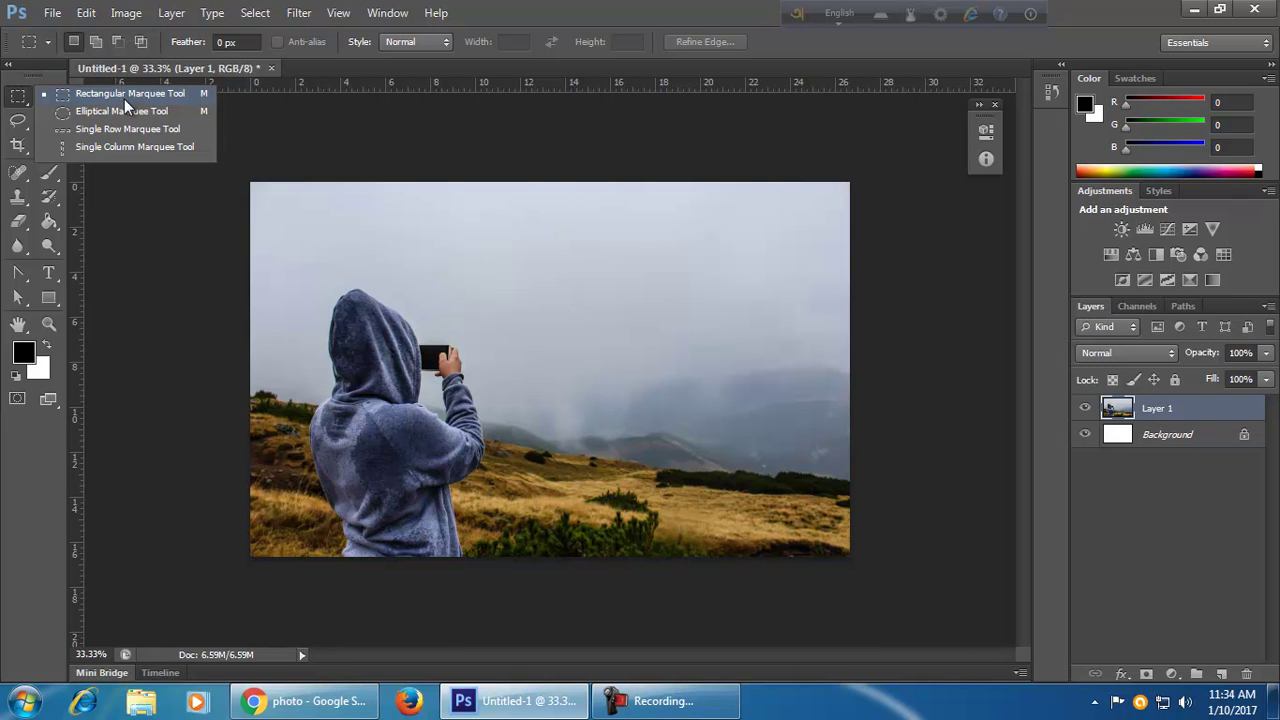
left_click(14, 103)
left_click(44, 300)
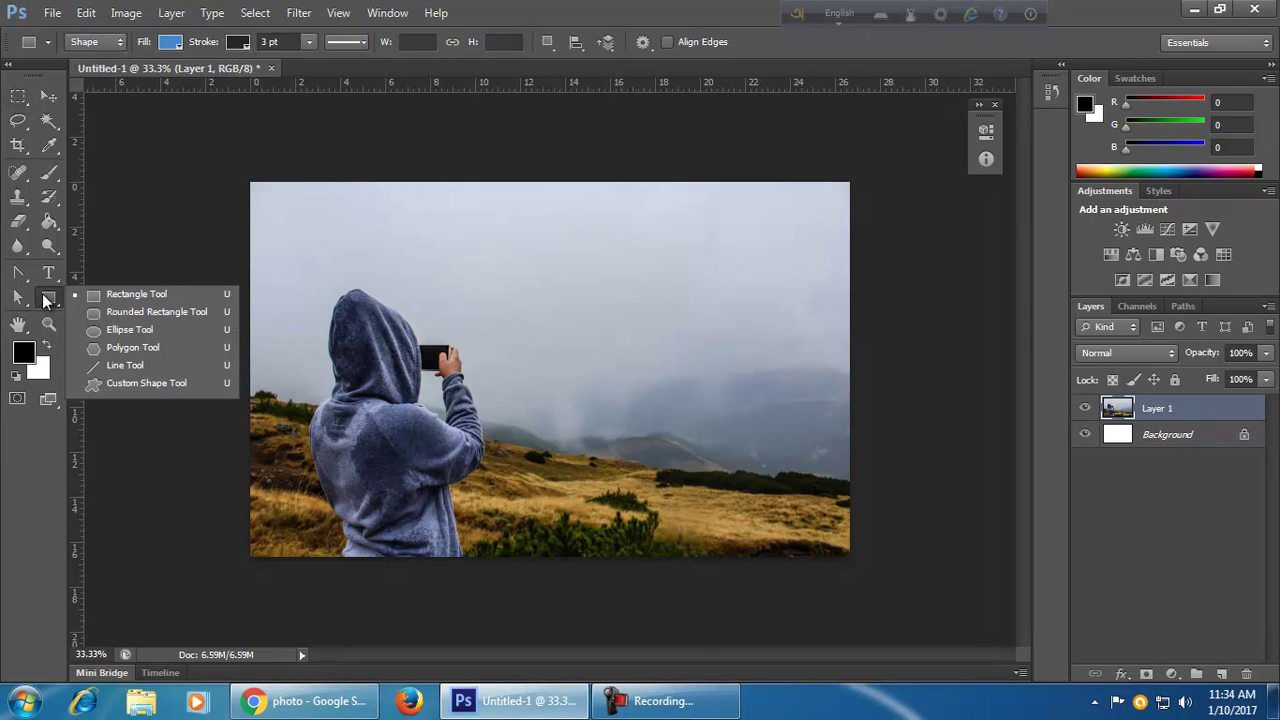
left_click(18, 98)
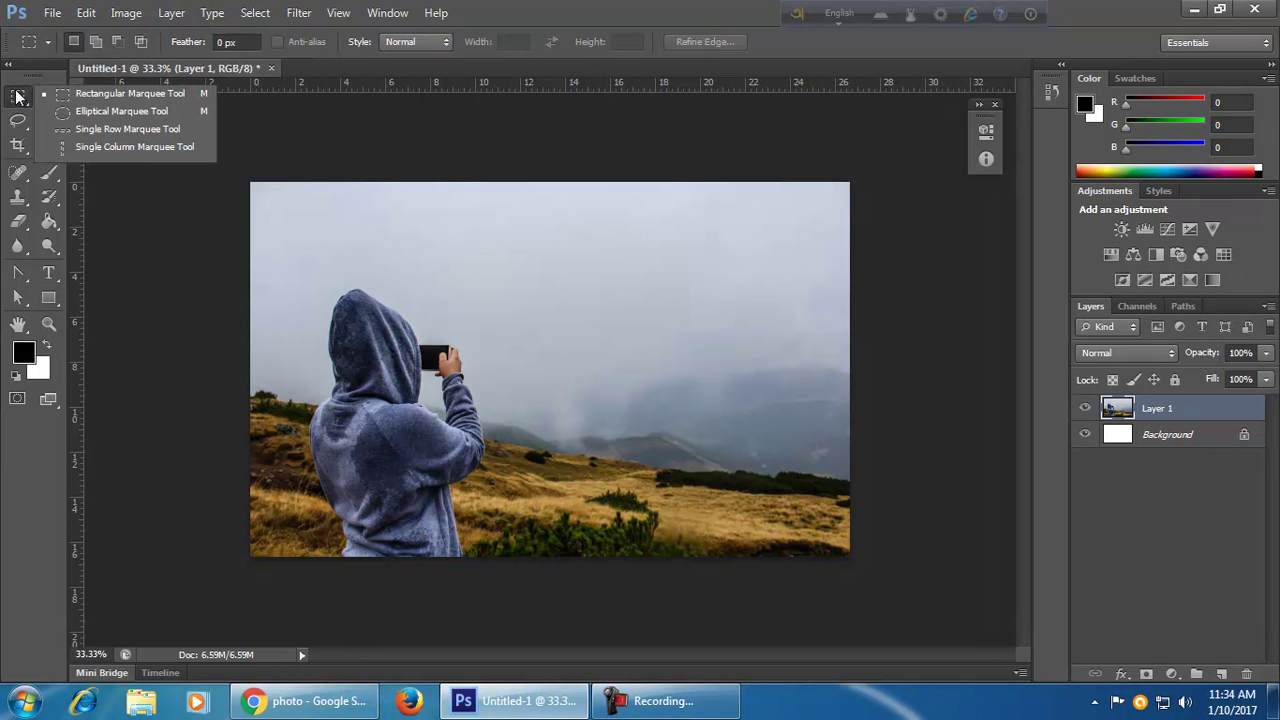
left_click(96, 97)
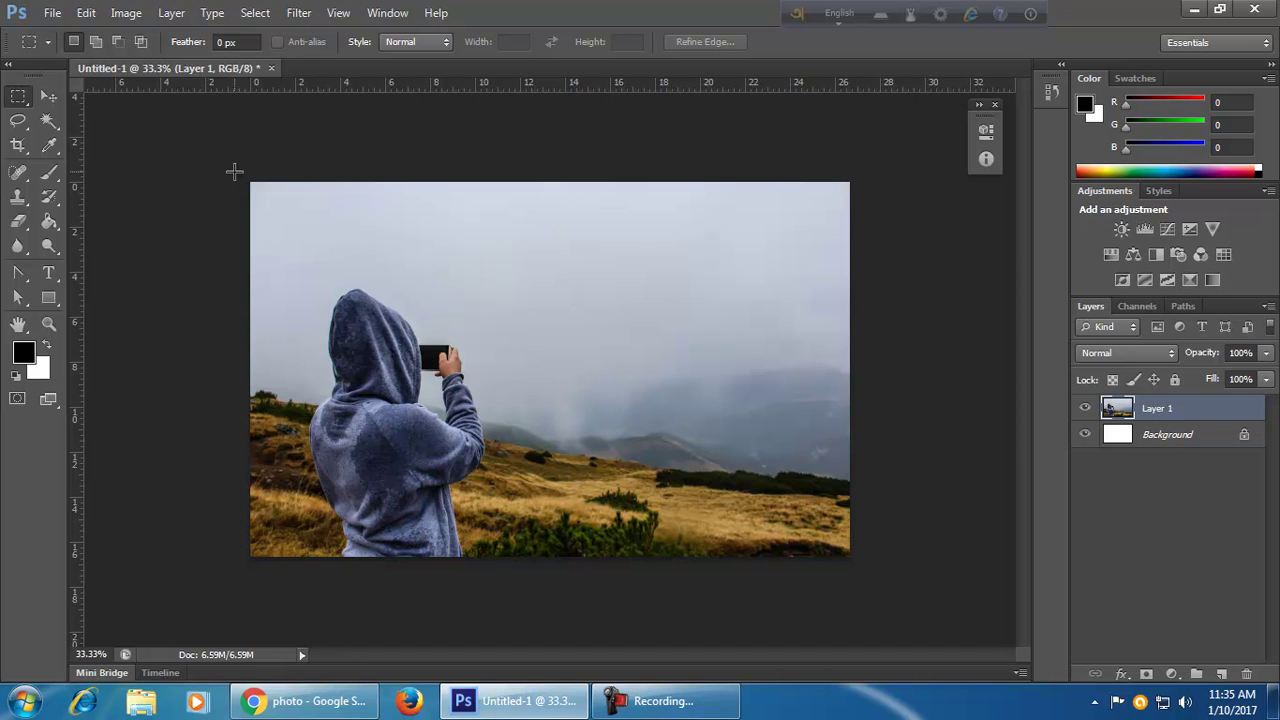
left_click_drag(246, 180, 535, 585)
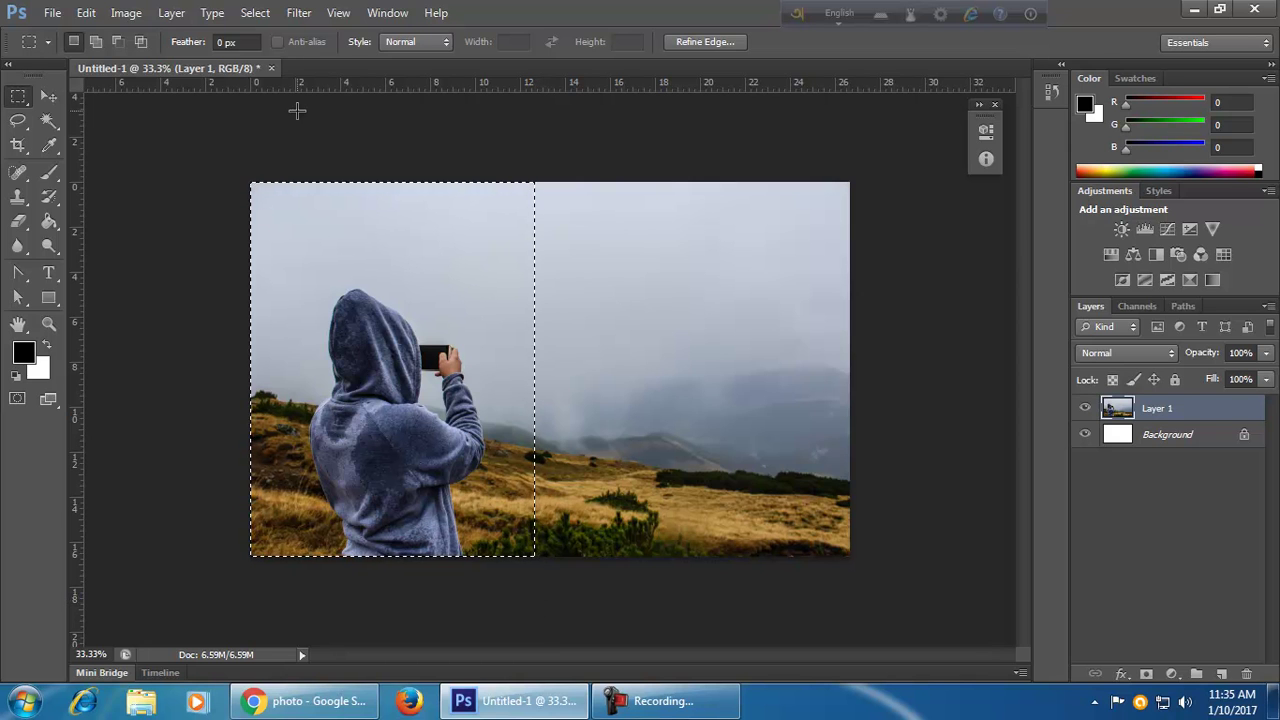
key("ctrl+d")
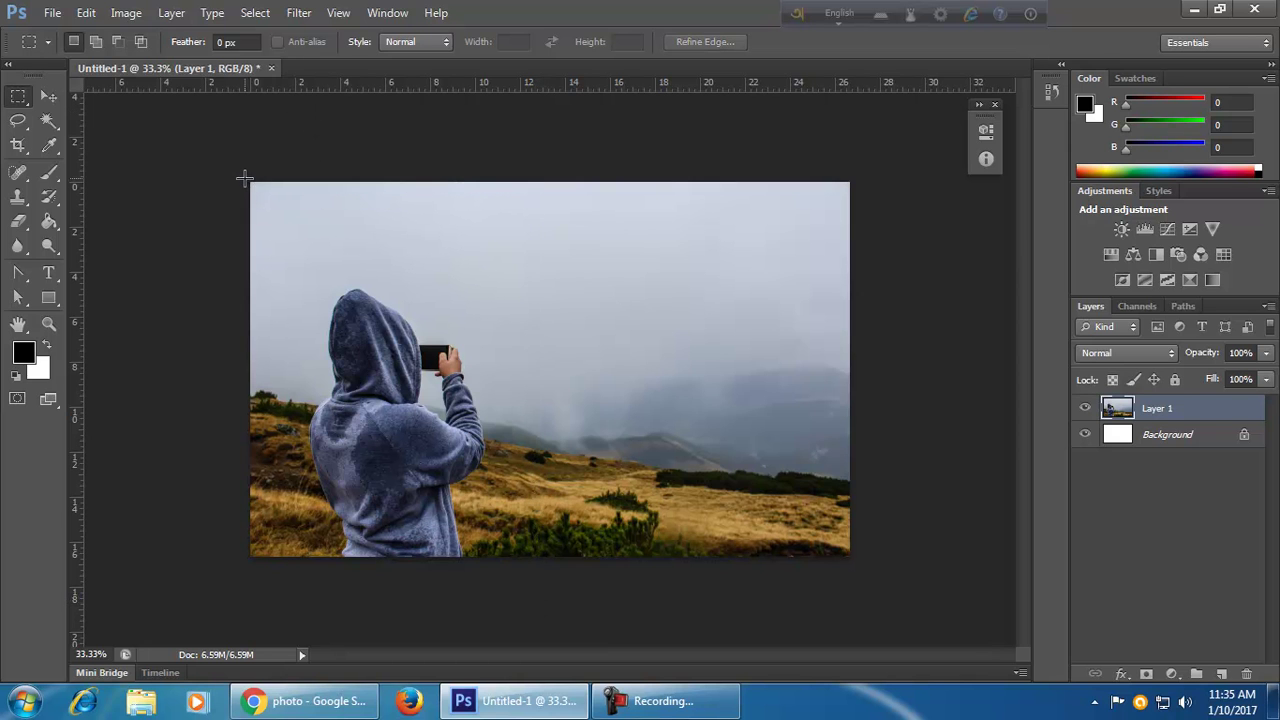
- Select the left part of the photo around the hooded person at full height, about 903 × 1200 pixels, and copy it
left_click_drag(484, 520, 531, 614)
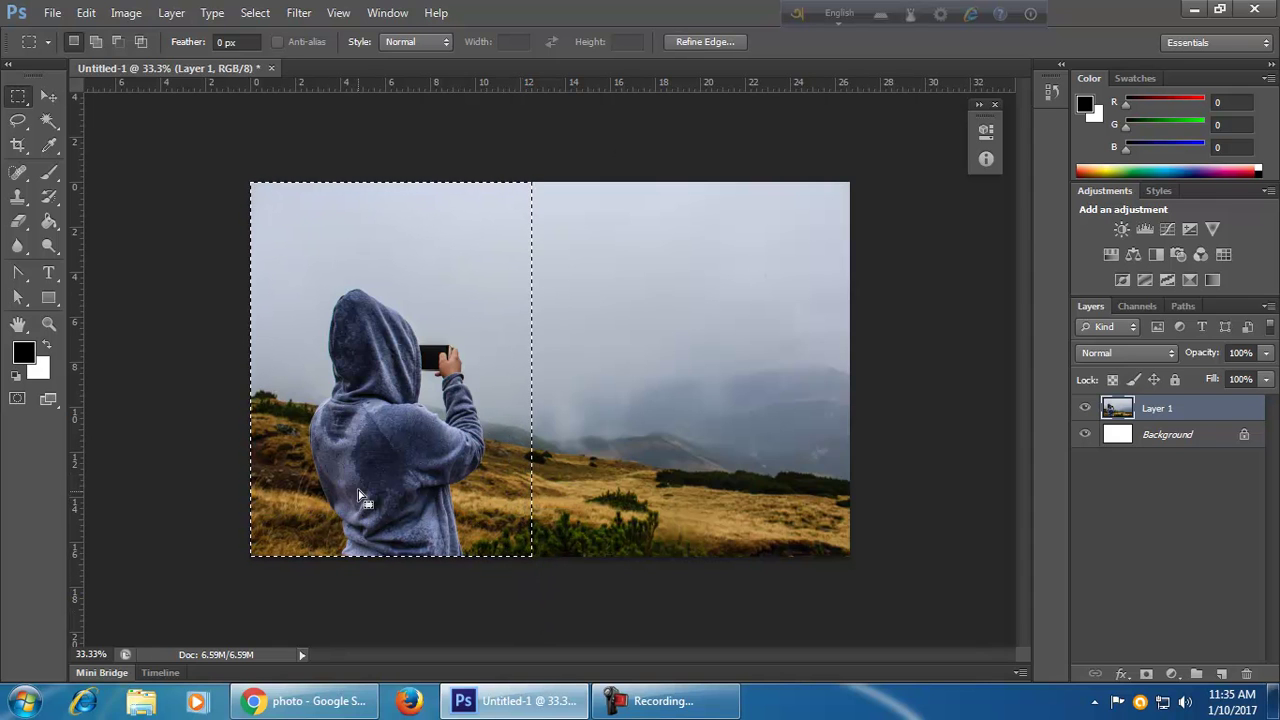
left_click(86, 13)
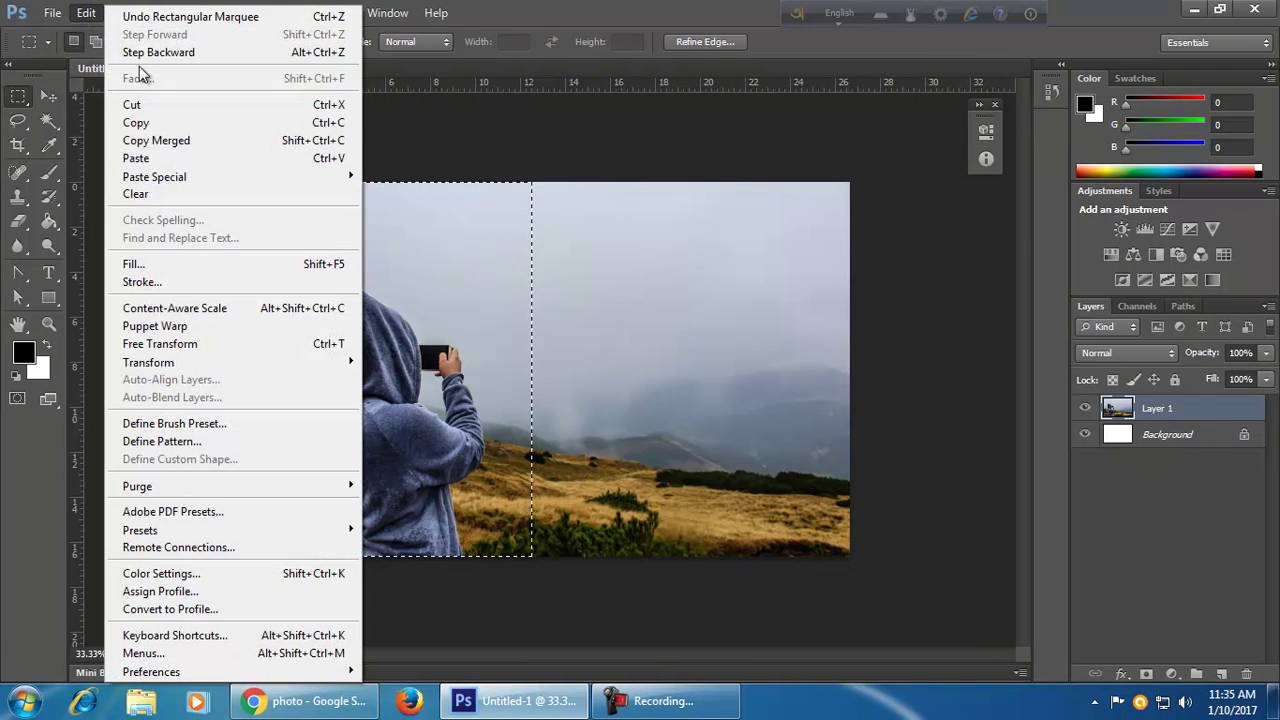
left_click(180, 123)
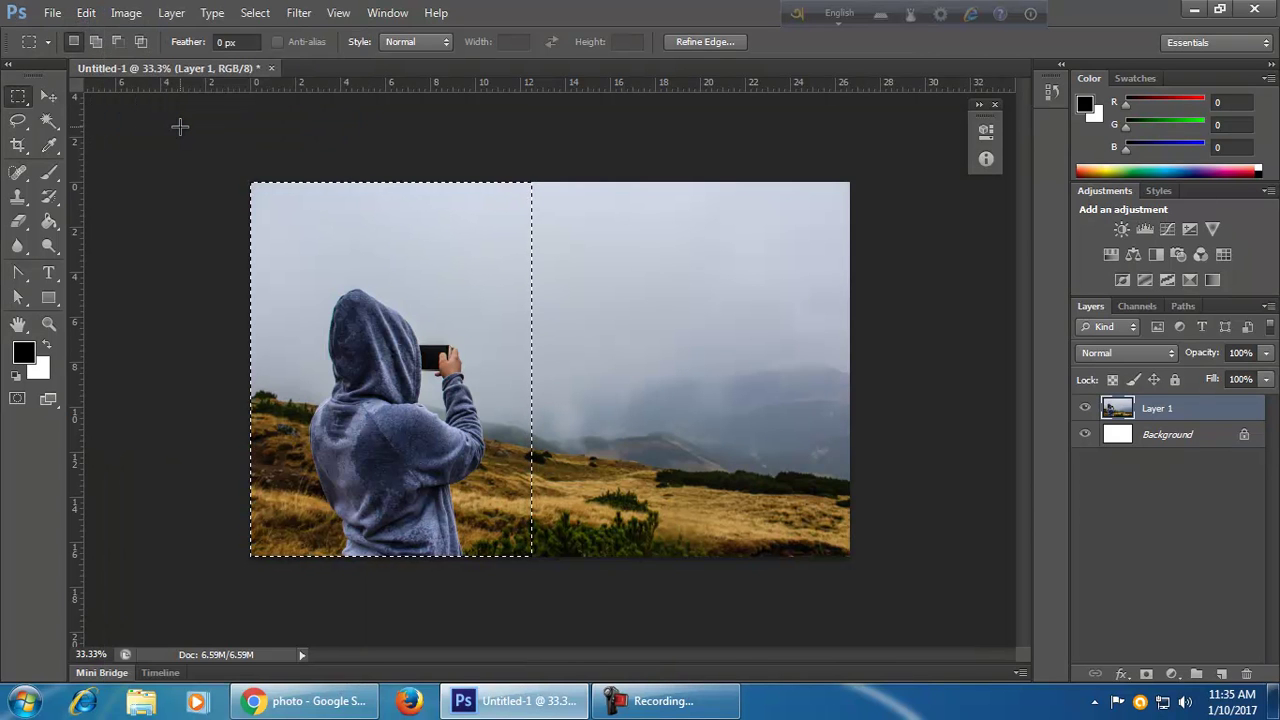
- Create a new 903 × 1200 pixel document from the Clipboard preset with a white background and paste the copied selection into it
left_click(38, 13)
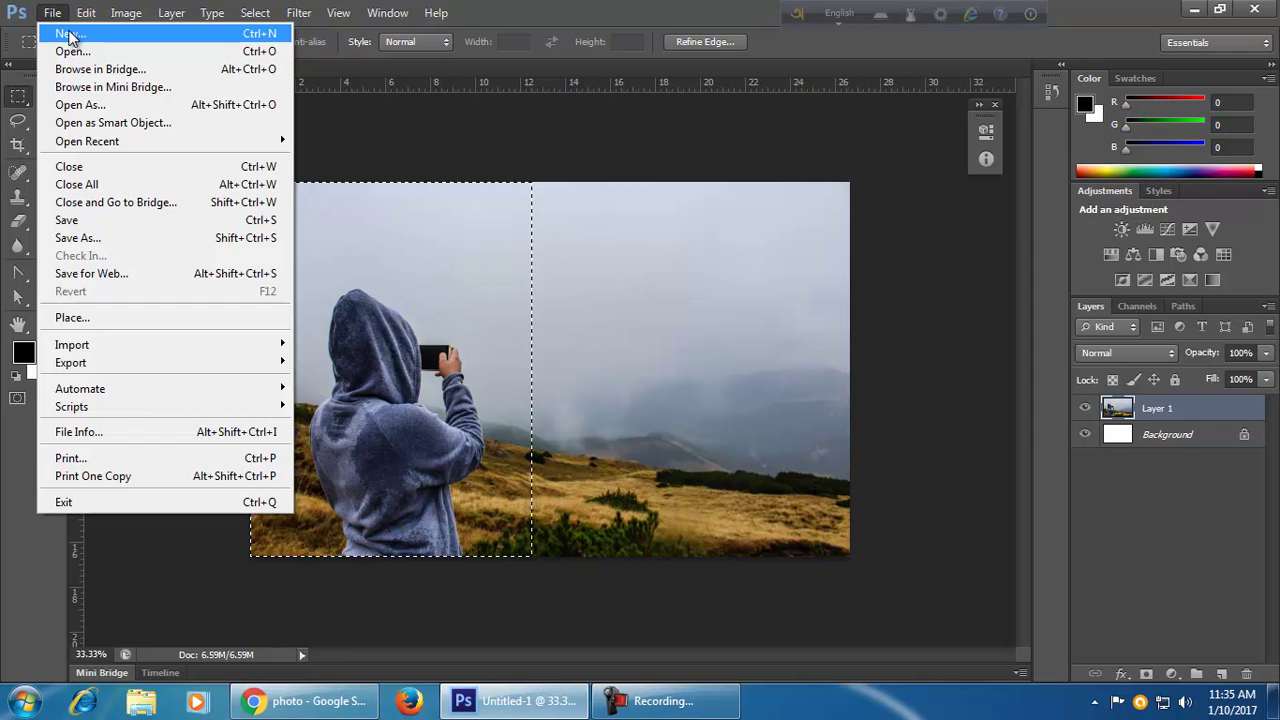
left_click(550, 6)
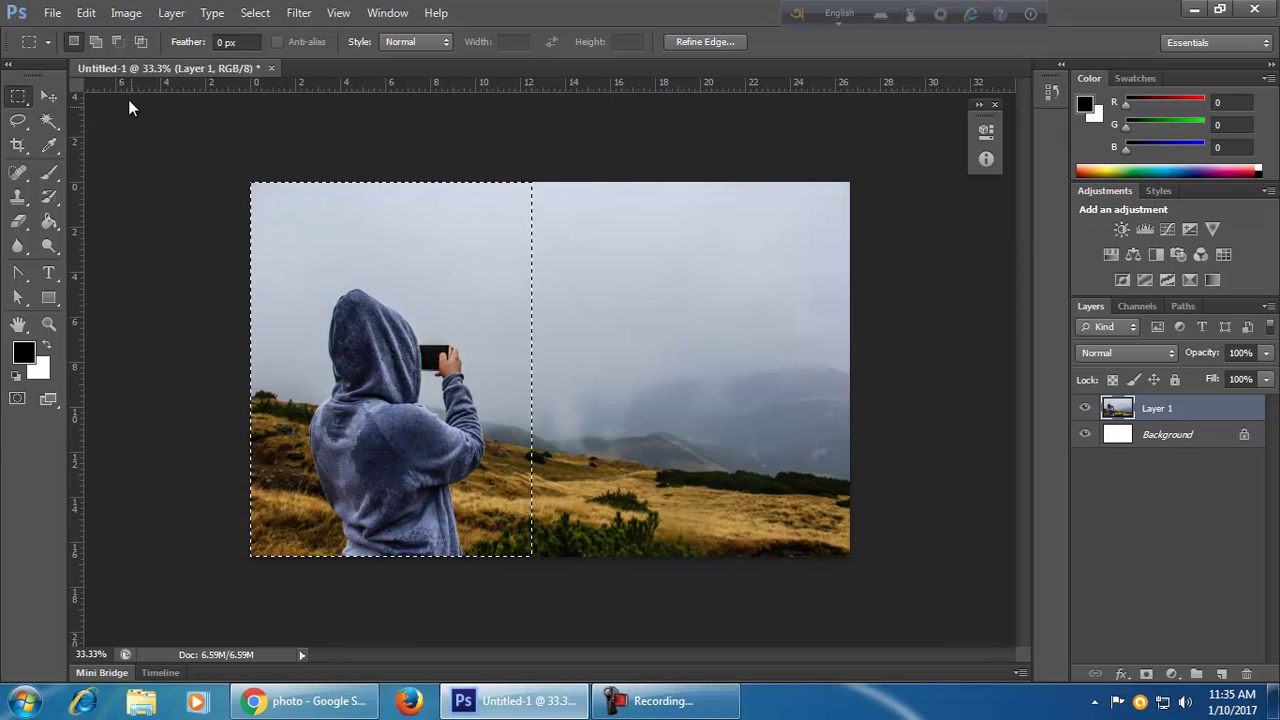
left_click(52, 12)
left_click(64, 35)
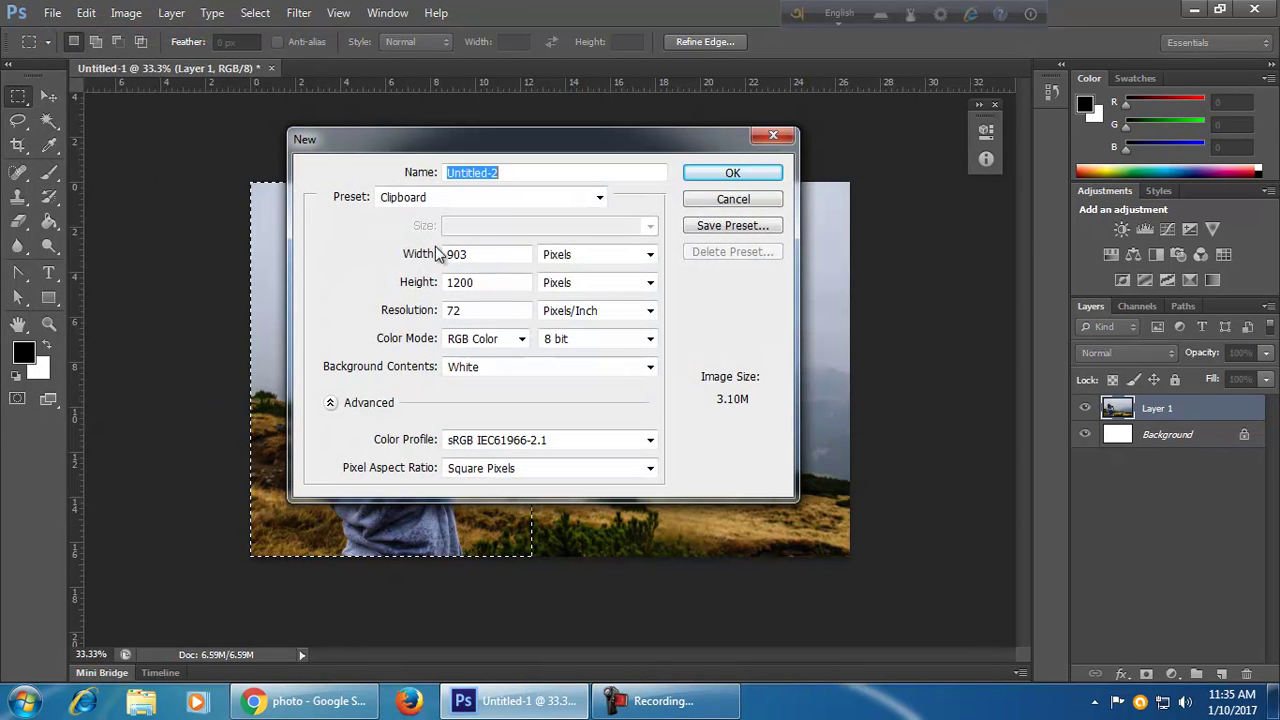
left_click(492, 257)
left_click(494, 283)
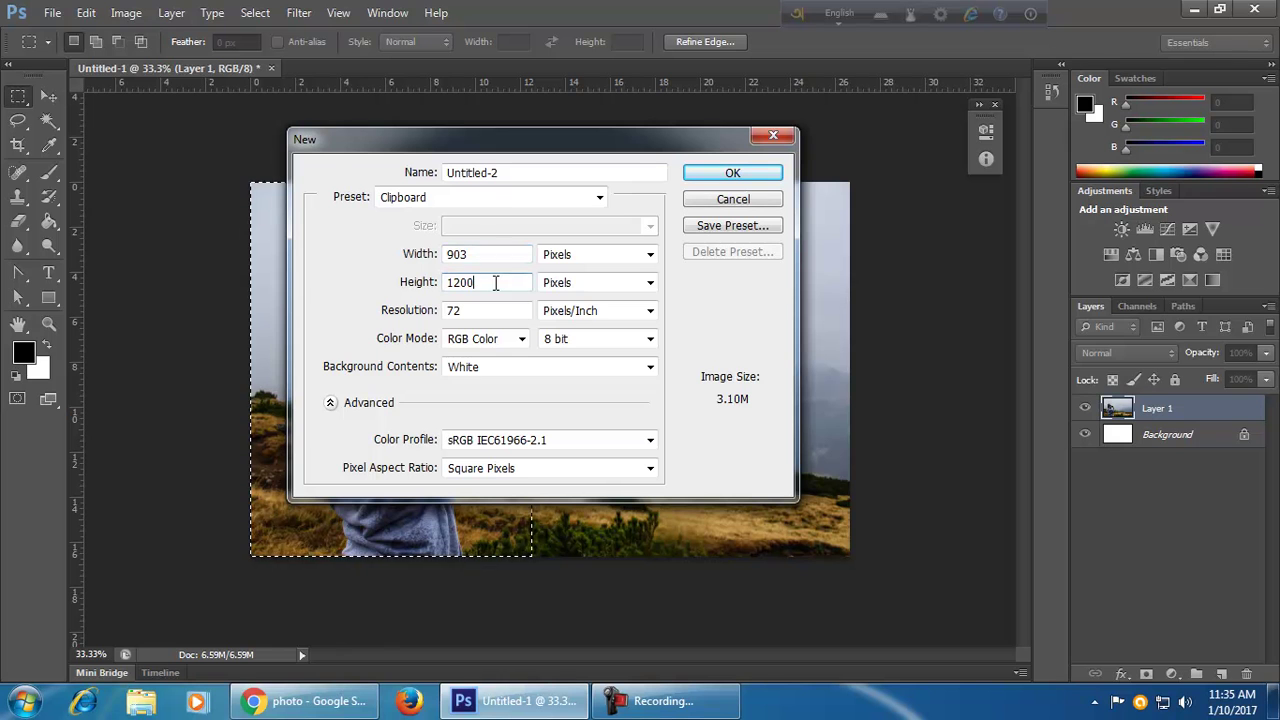
left_click(763, 171)
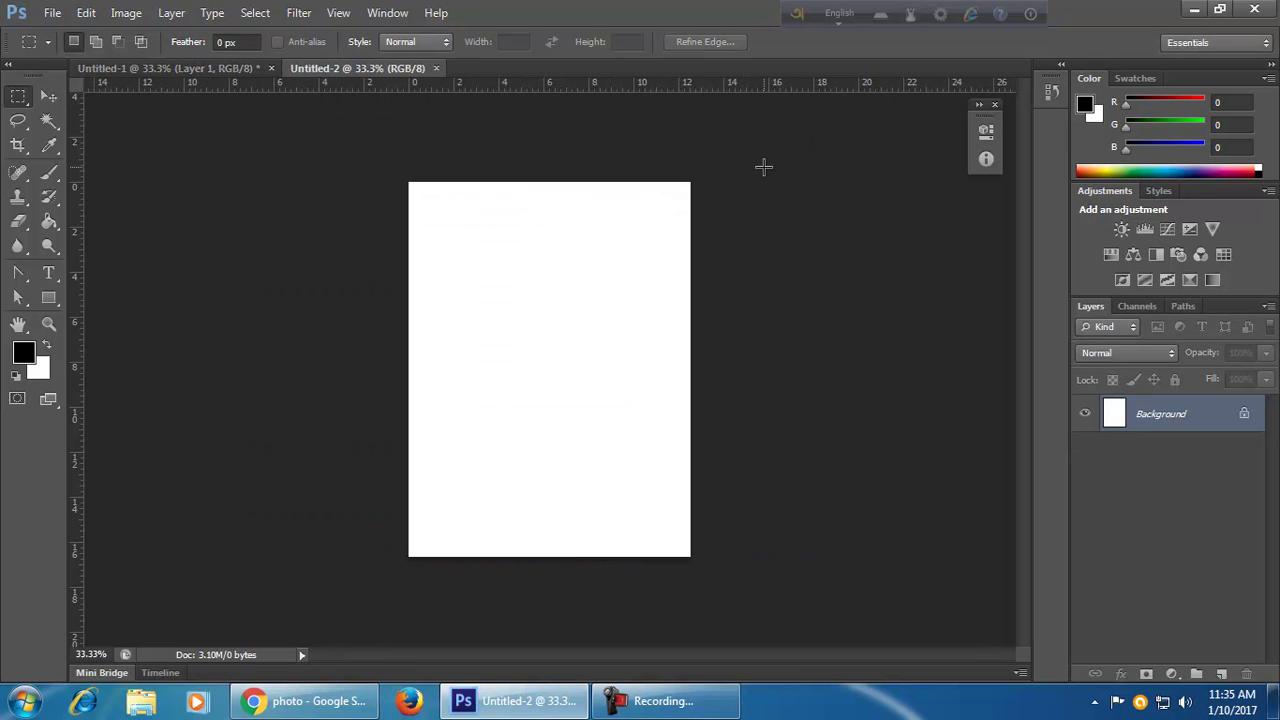
left_click(90, 15)
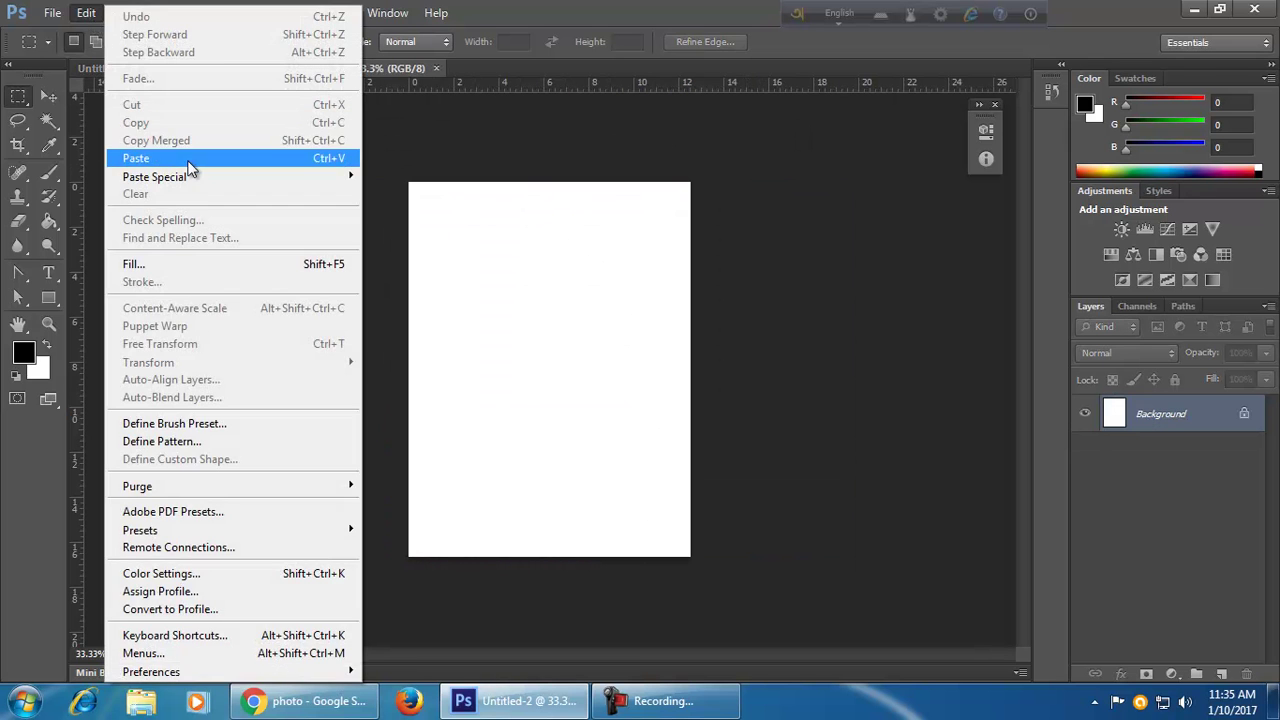
left_click(185, 156)
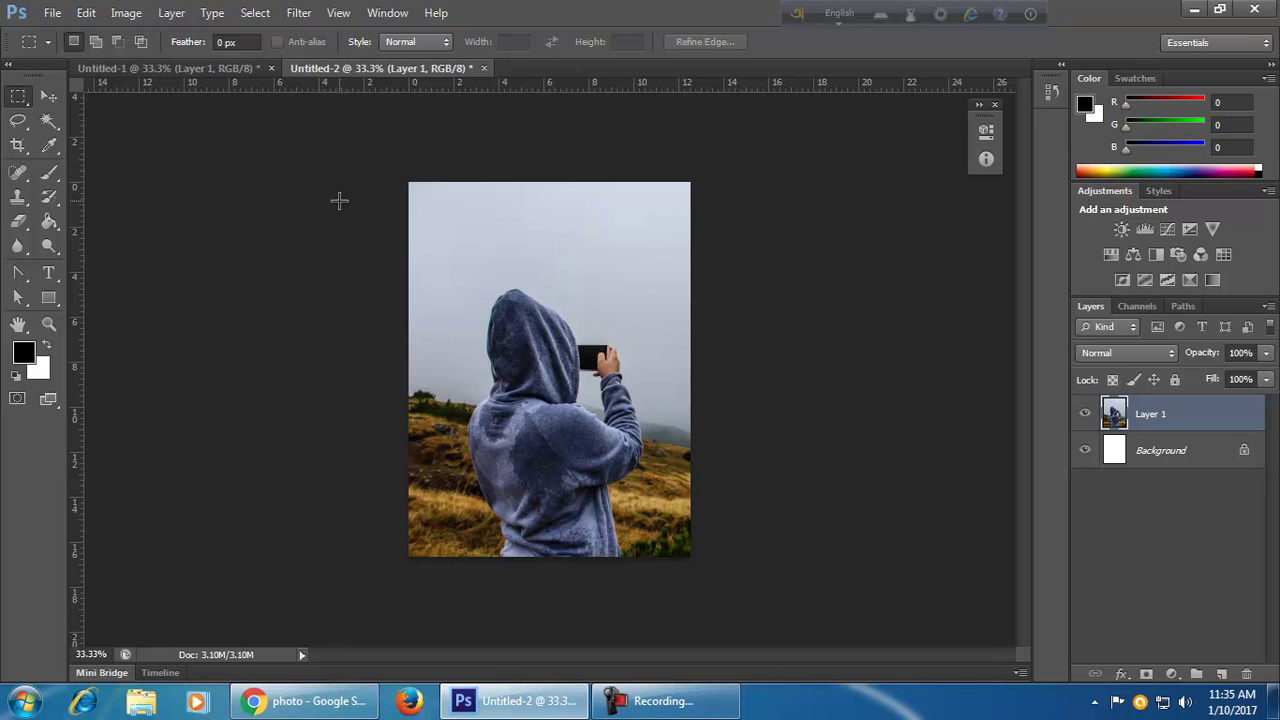
- Close the 903 × 1200 pixel document without saving its changes
left_click(484, 68)
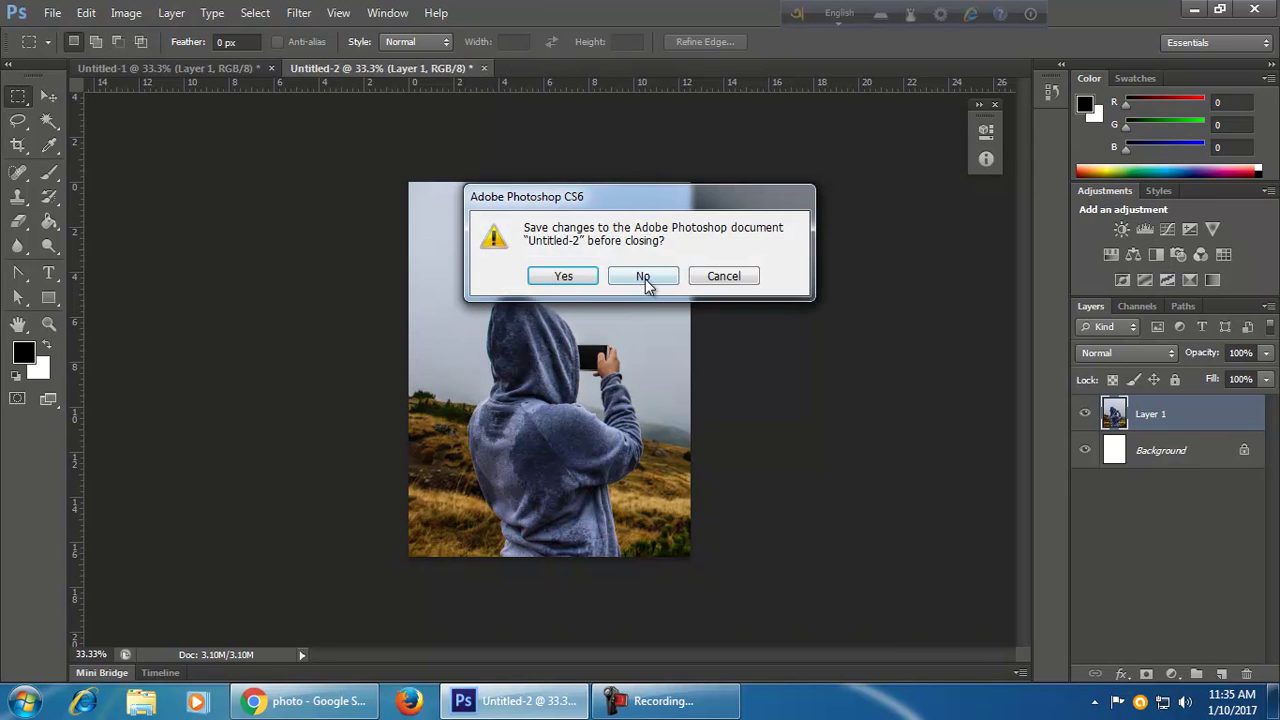
left_click(646, 276)
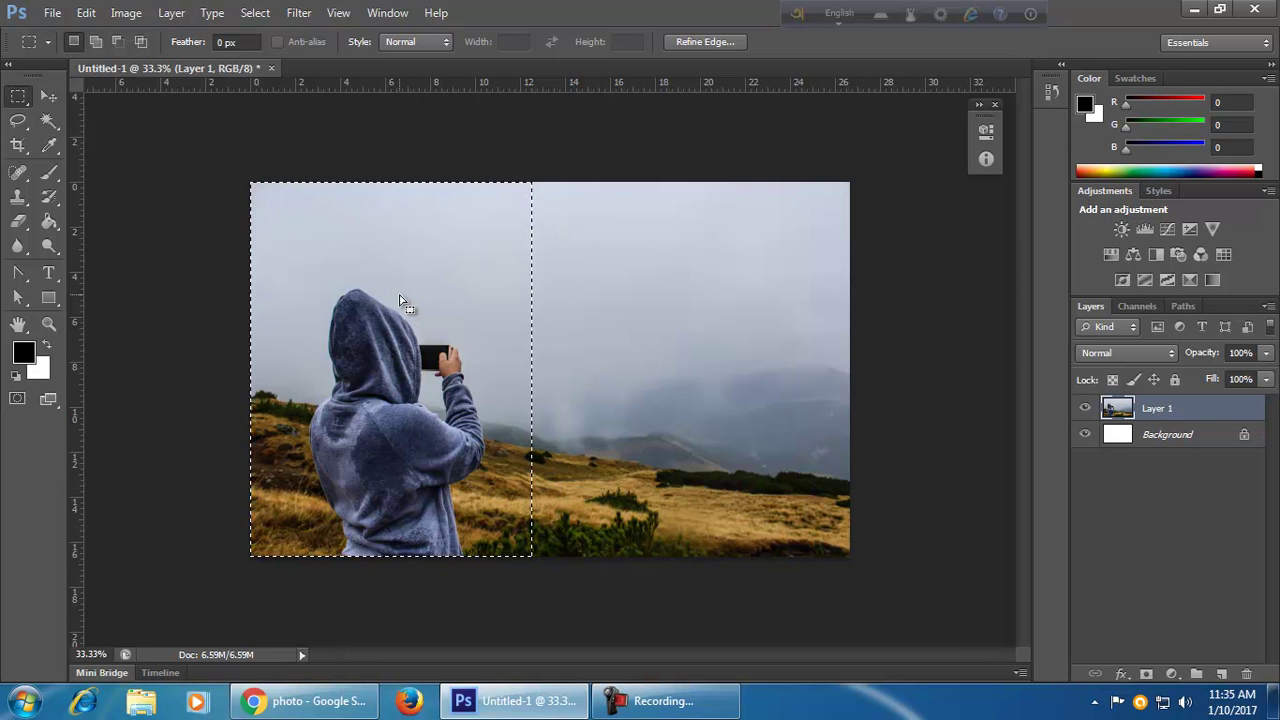
- Create a new A4 document (210 × 297 mm, 300 pixels/inch) from the International Paper preset and paste the copied selection into it
left_click(57, 17)
left_click(64, 32)
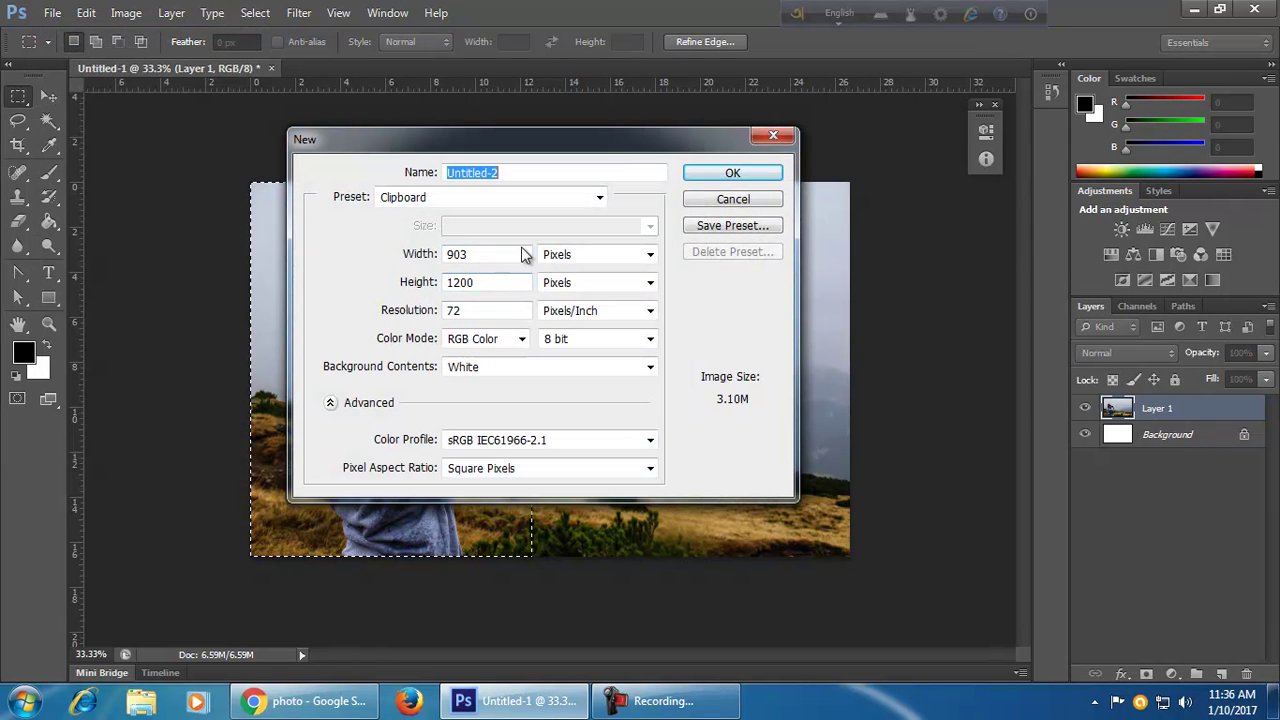
left_click(491, 193)
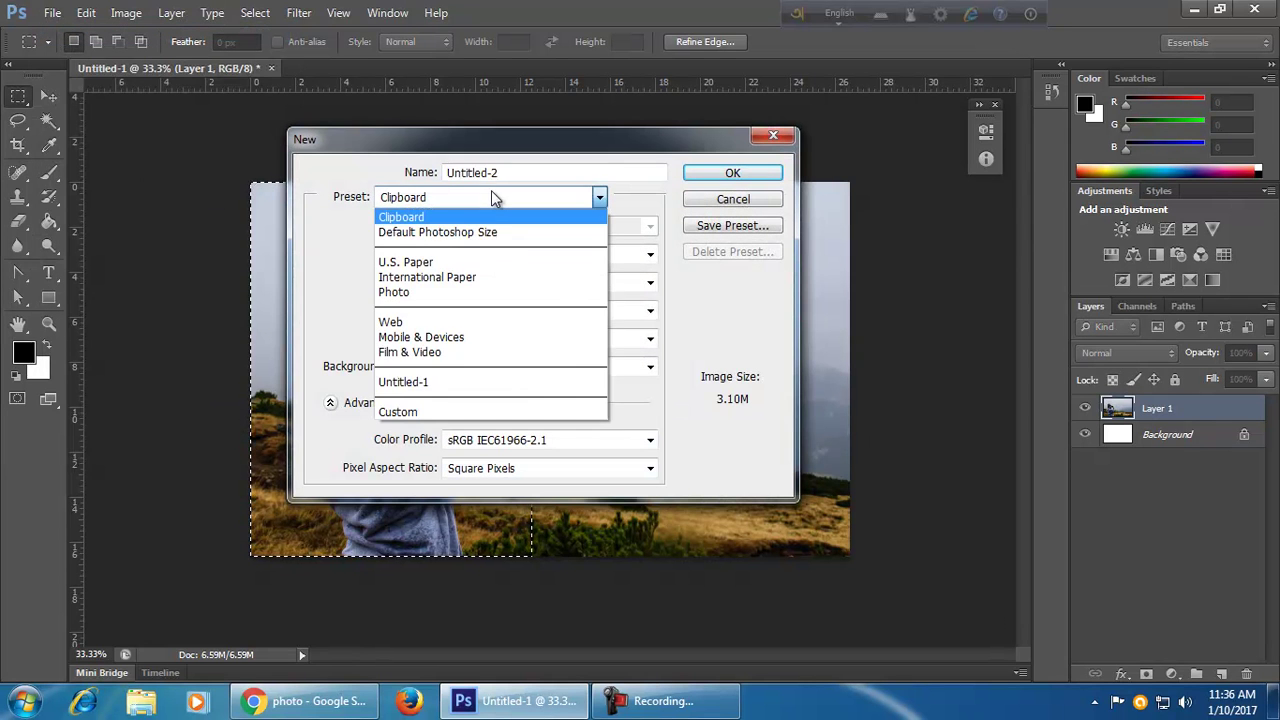
left_click(474, 278)
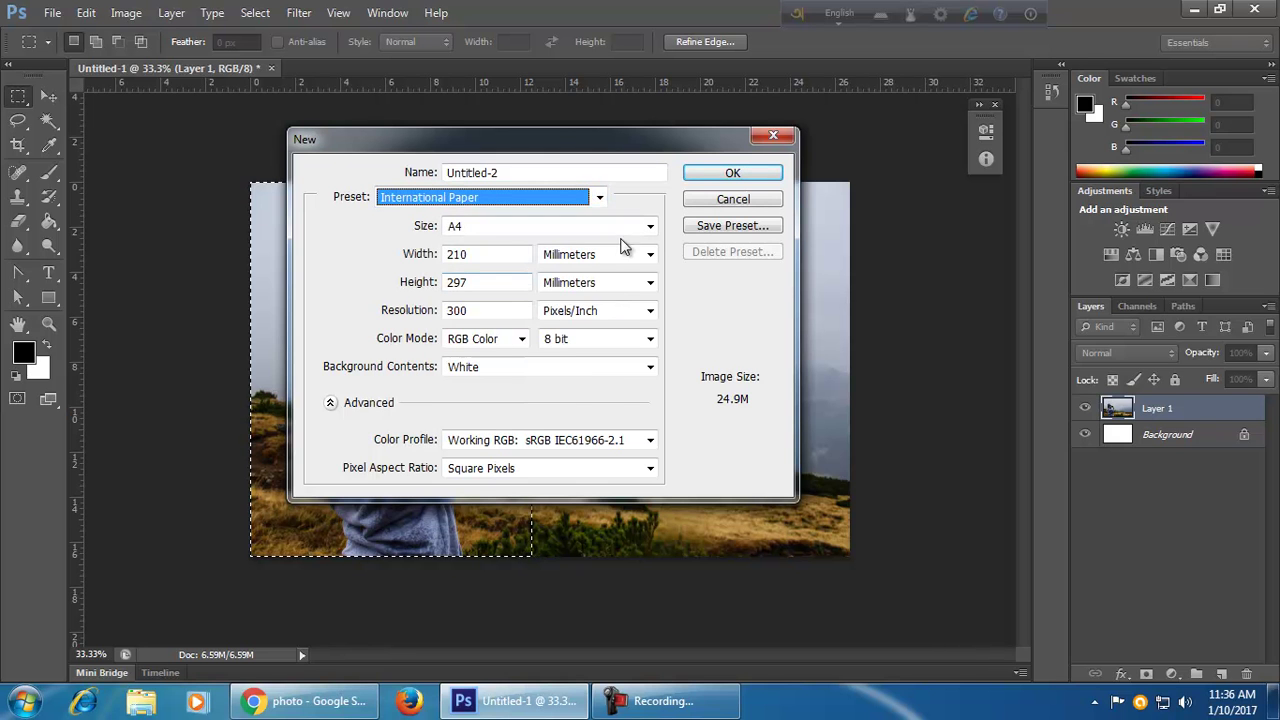
left_click(764, 173)
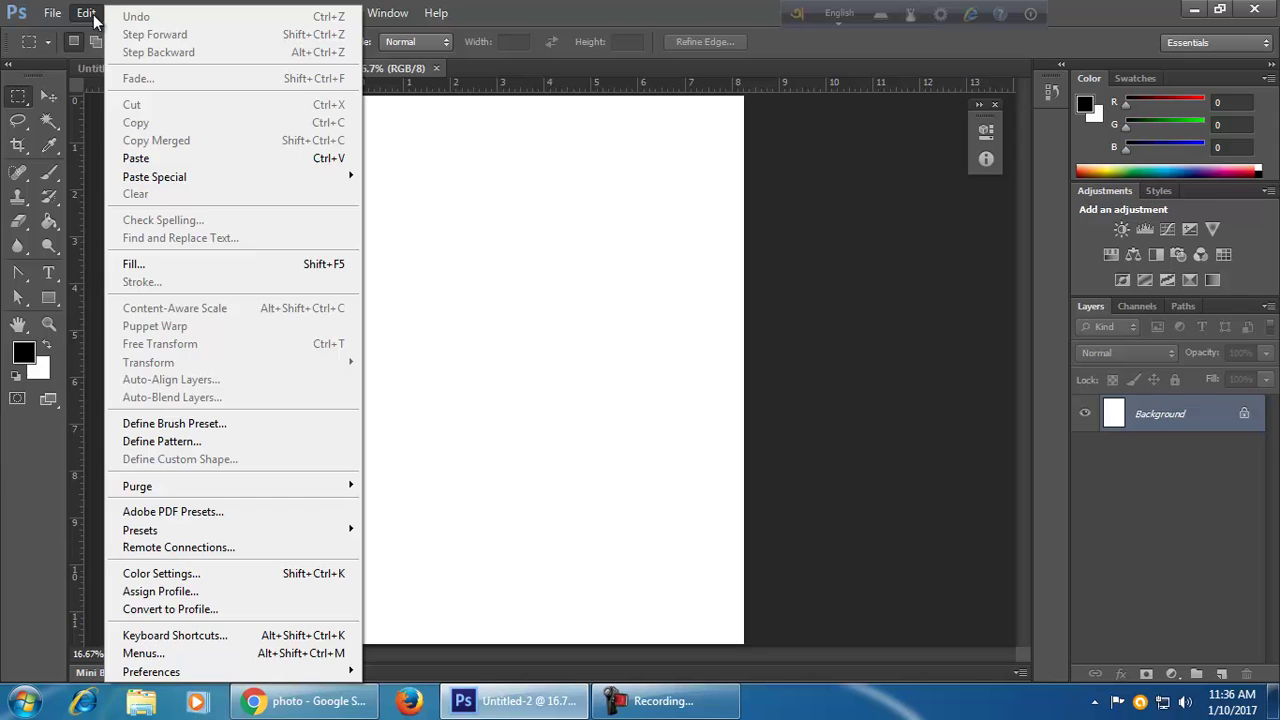
left_click(218, 157)
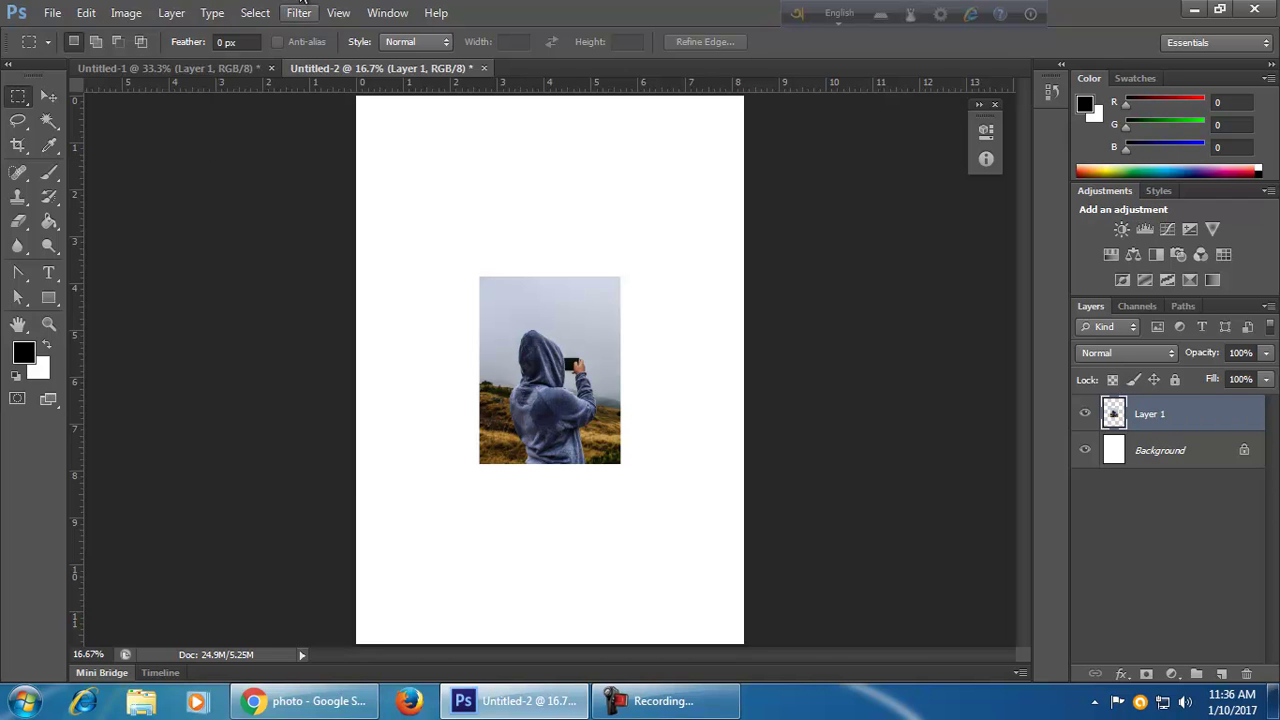
- Move the pasted photo toward the upper left of the A4 page and scale it to about 96%
left_click(48, 95)
left_click_drag(560, 418, 521, 331)
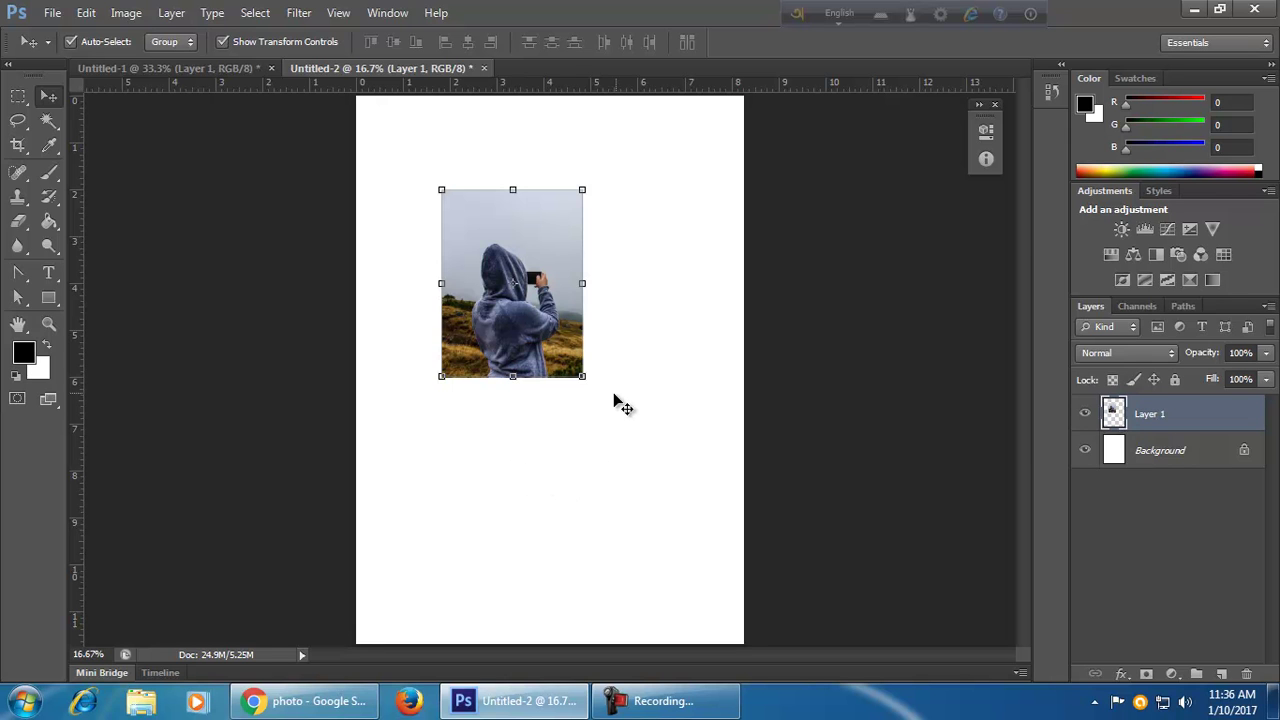
scroll(676, 358, "up", 3)
scroll(670, 370, "down", 3)
key("space")
left_click_drag(685, 307, 720, 378)
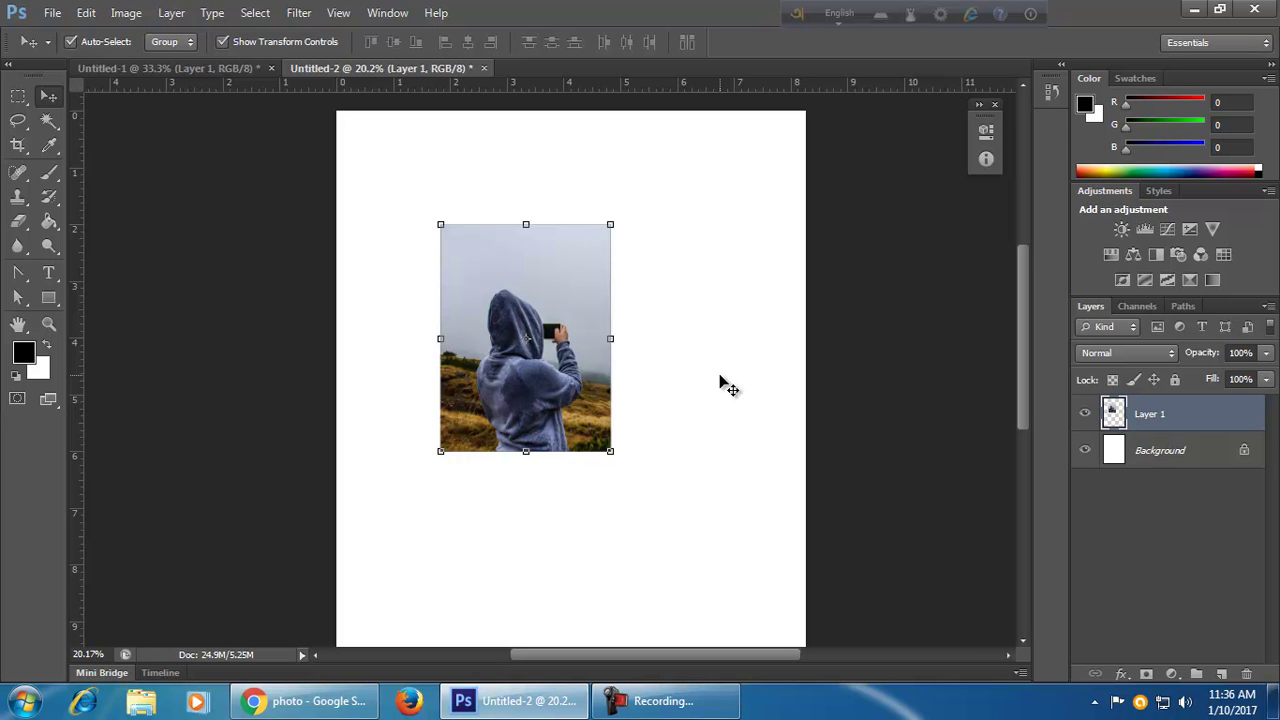
left_click(610, 451)
left_click_drag(655, 504, 701, 378)
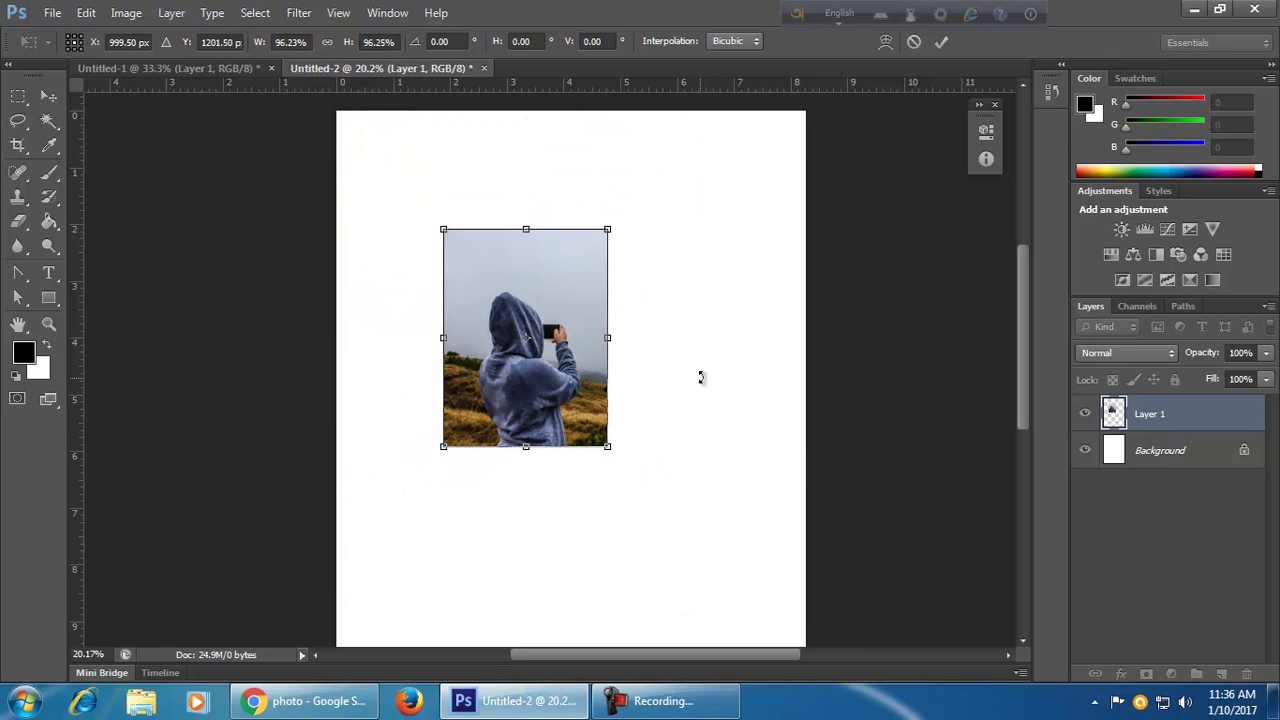
left_click(942, 42)
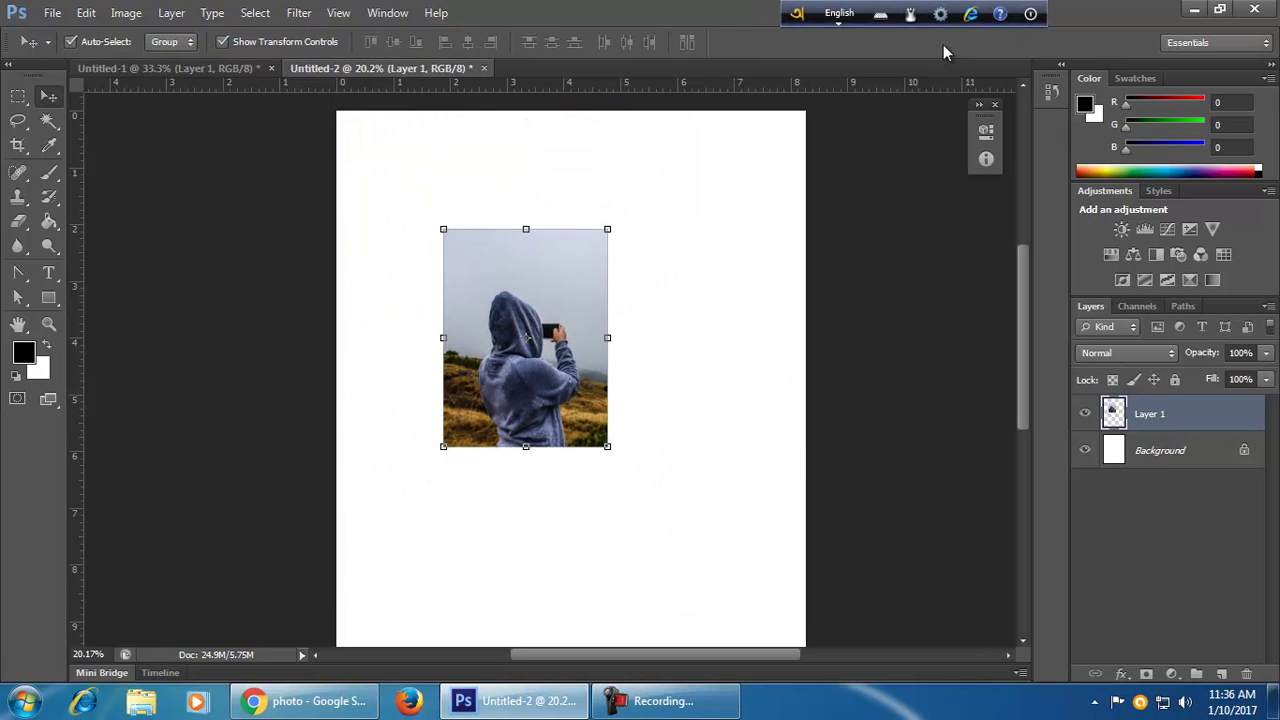
- Delete the pasted photo from the A4 document
left_click(658, 425)
left_click(564, 400)
key("Delete")
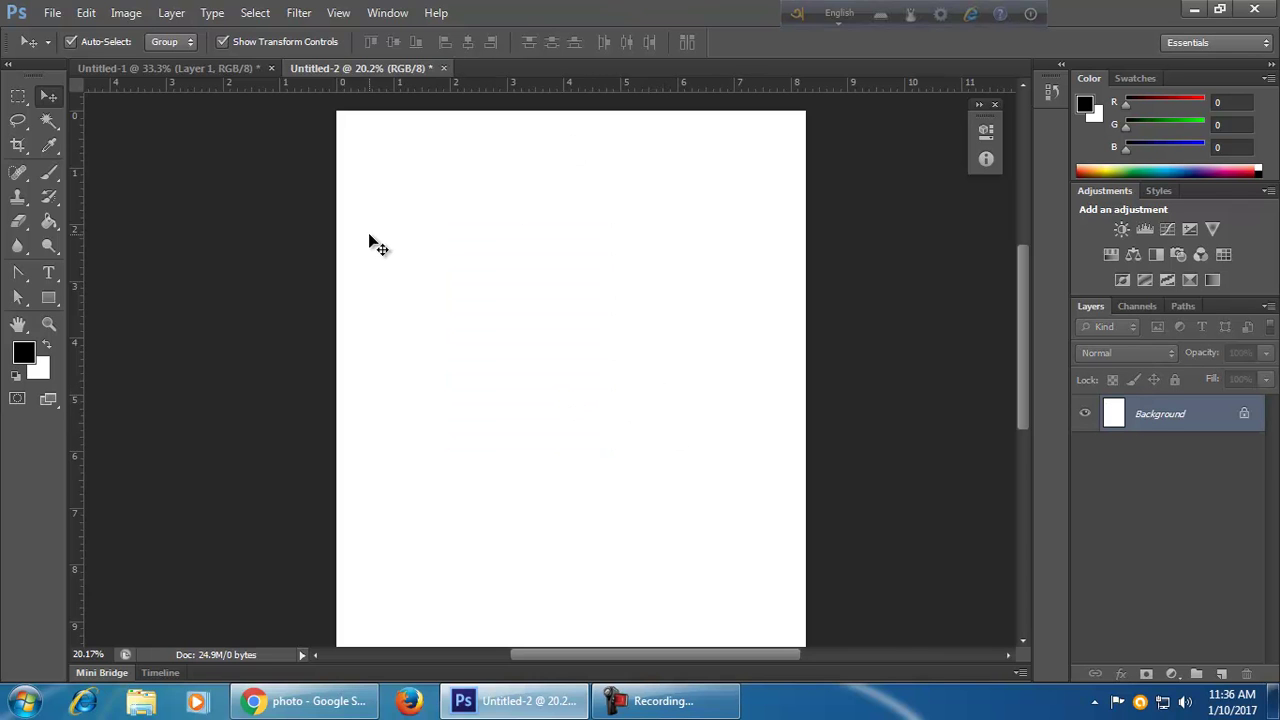
scroll(577, 388, "down", 2)
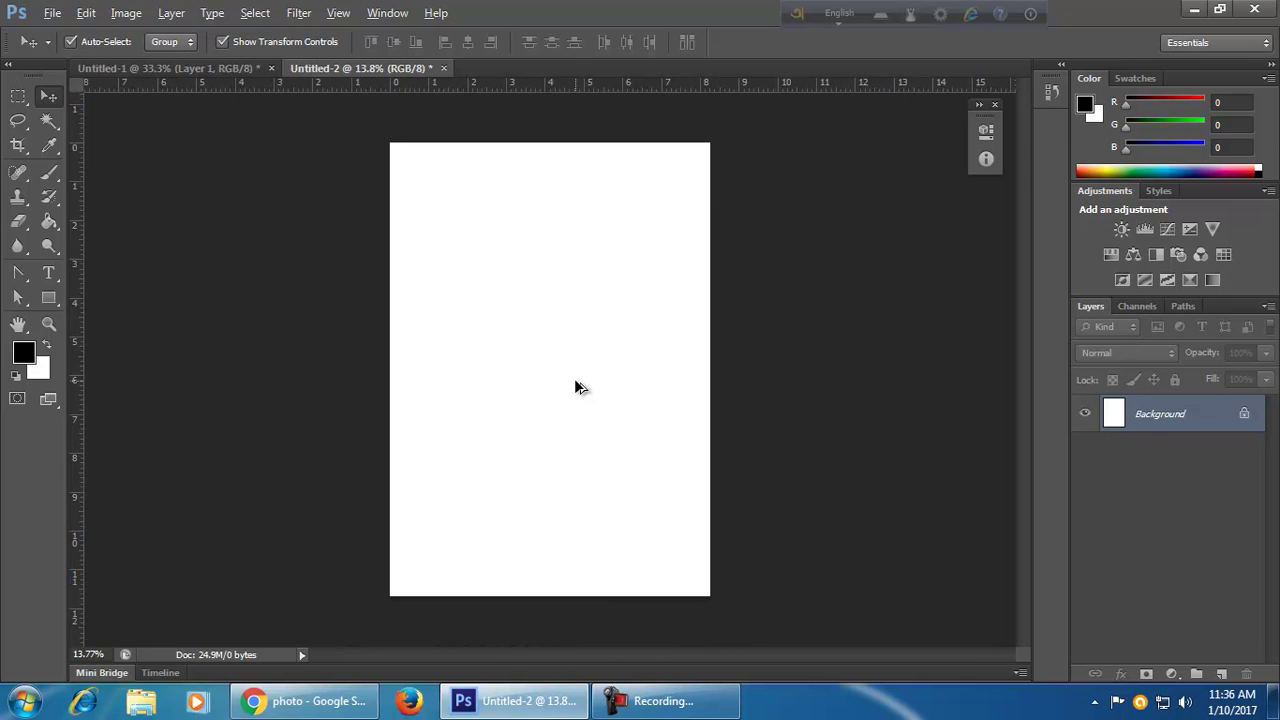
left_click(335, 702)
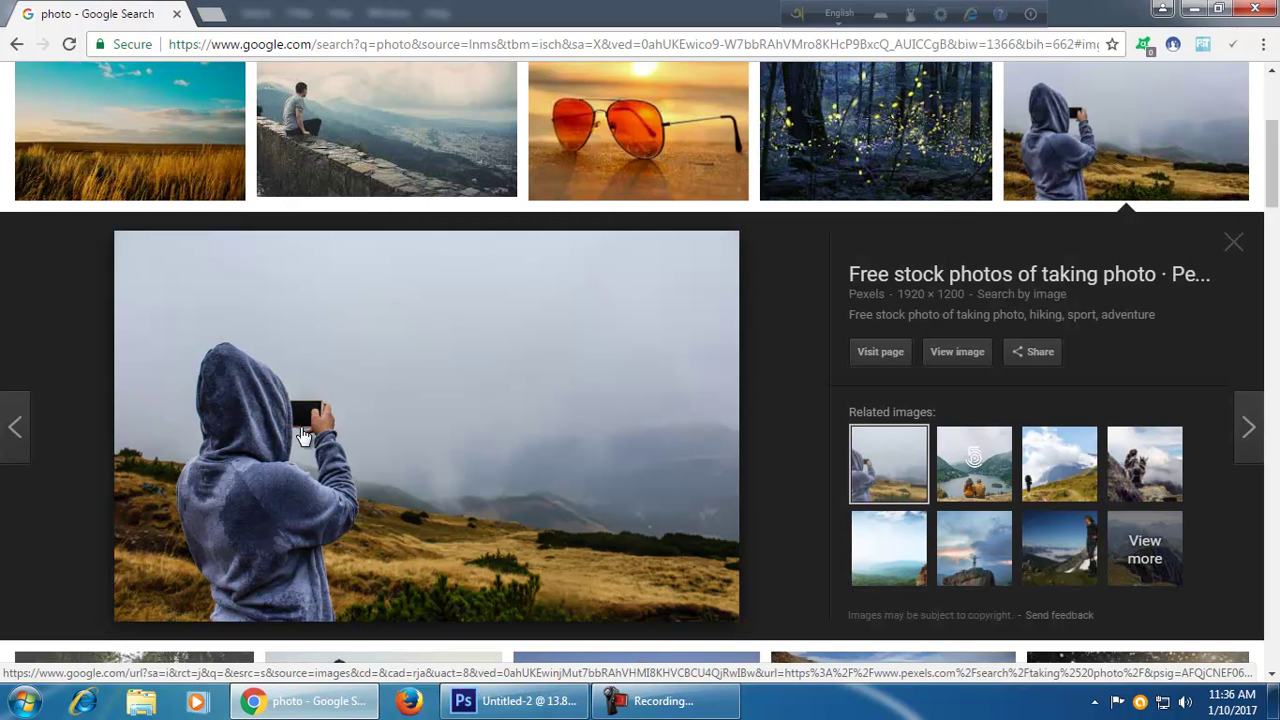
left_click(515, 701)
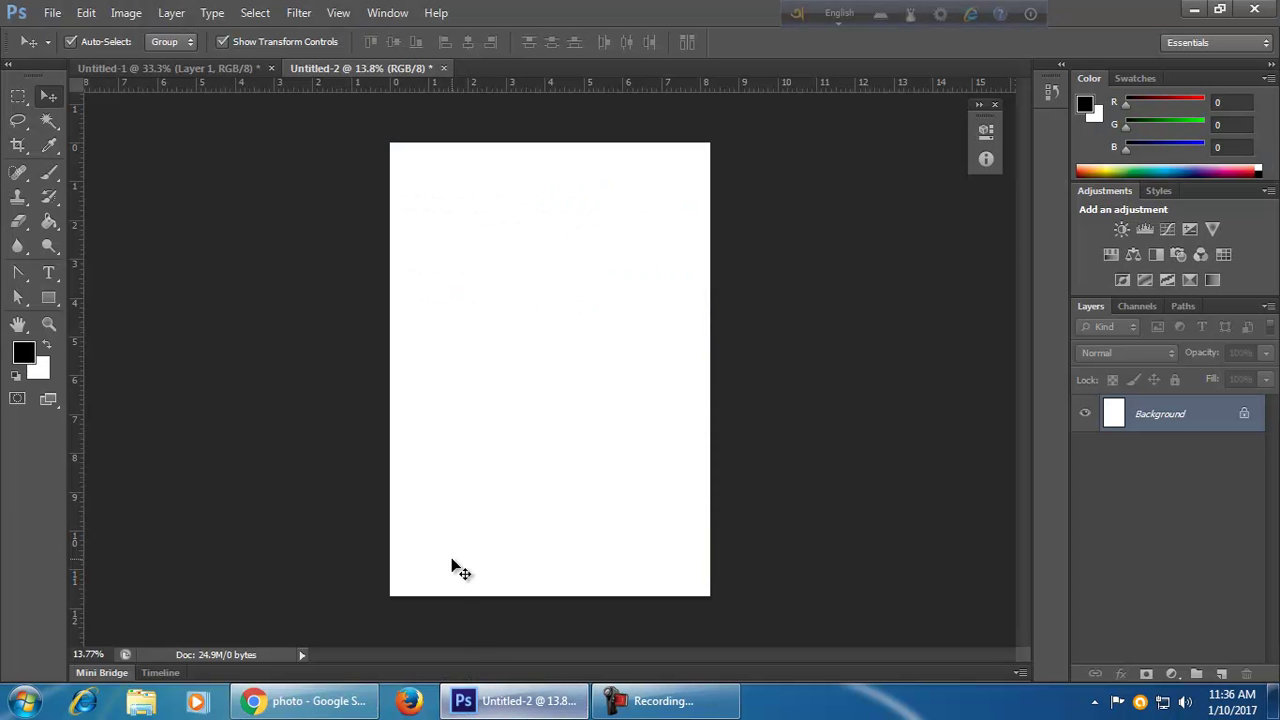
- In the original photo document, select the left part around the hooded person at full height with a 50 px feather and copy it
left_click(209, 67)
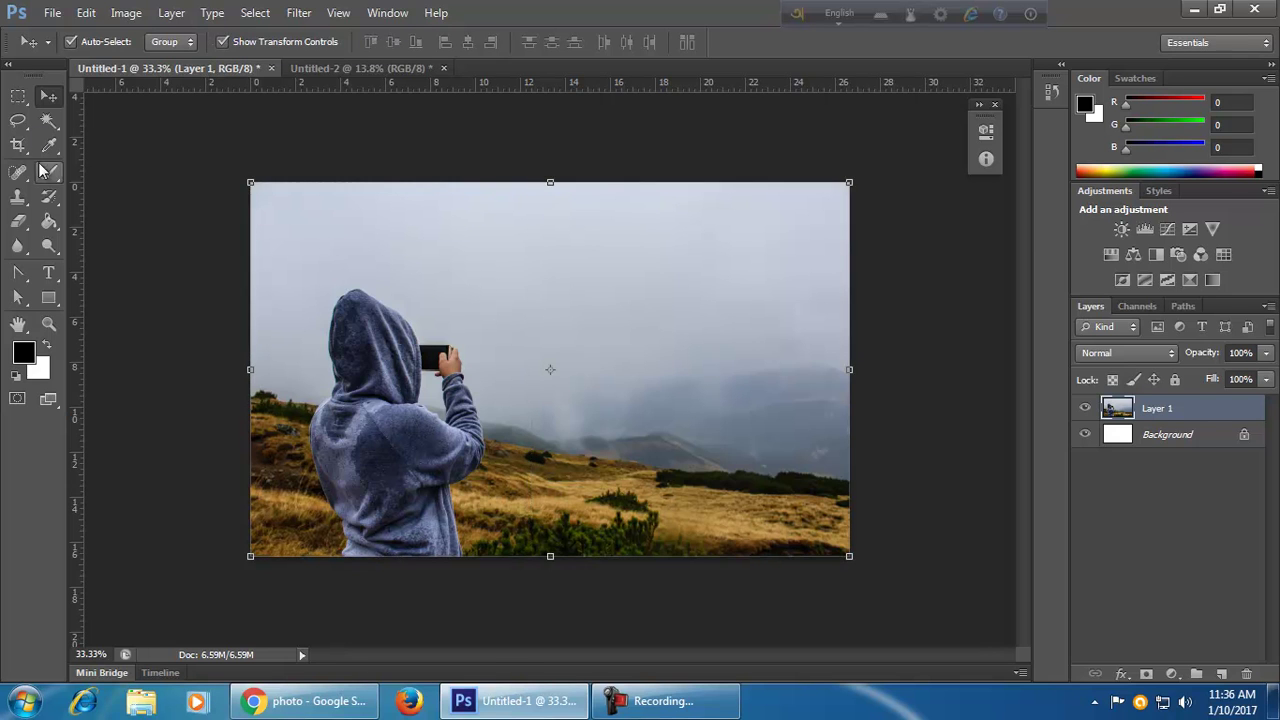
left_click(18, 97)
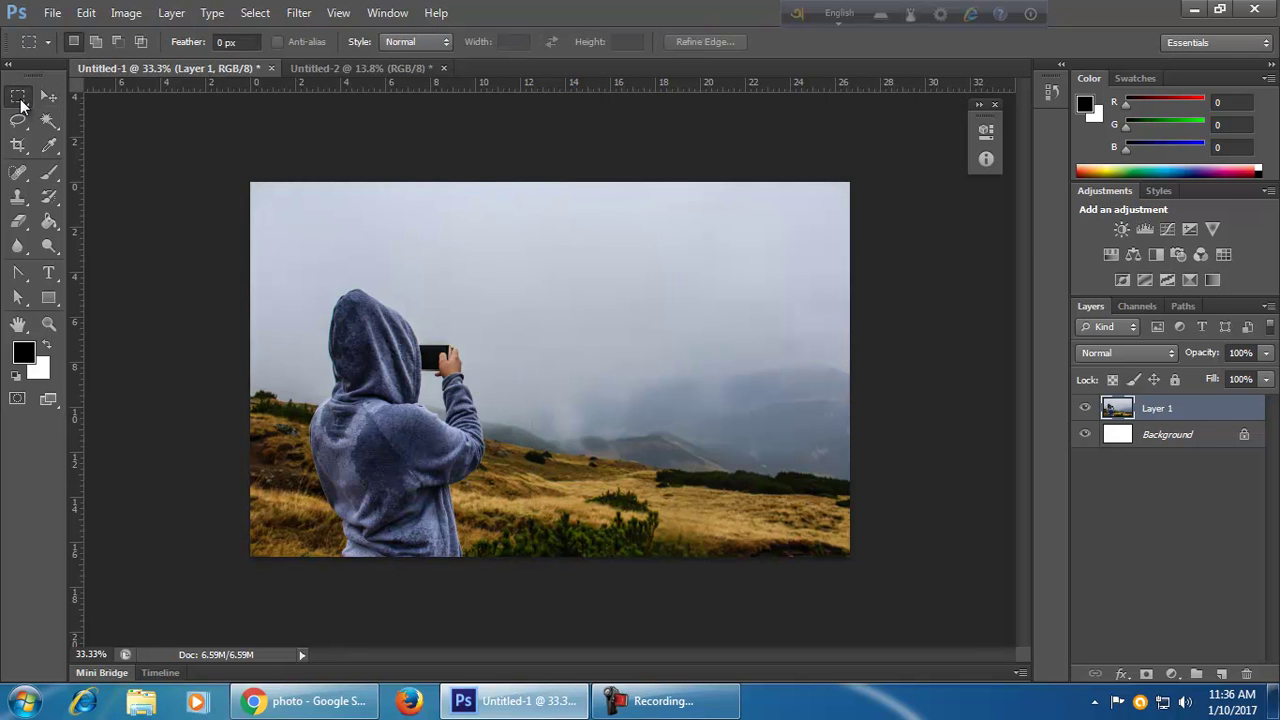
left_click(216, 44)
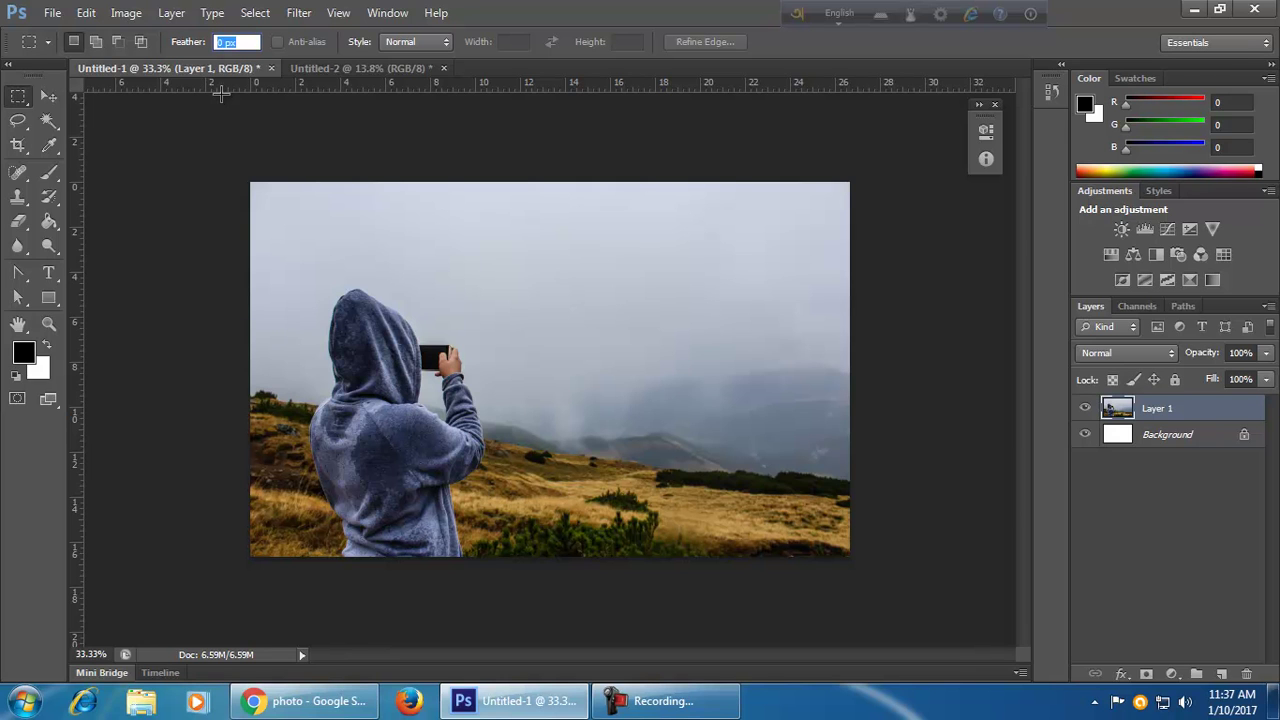
left_click(253, 42)
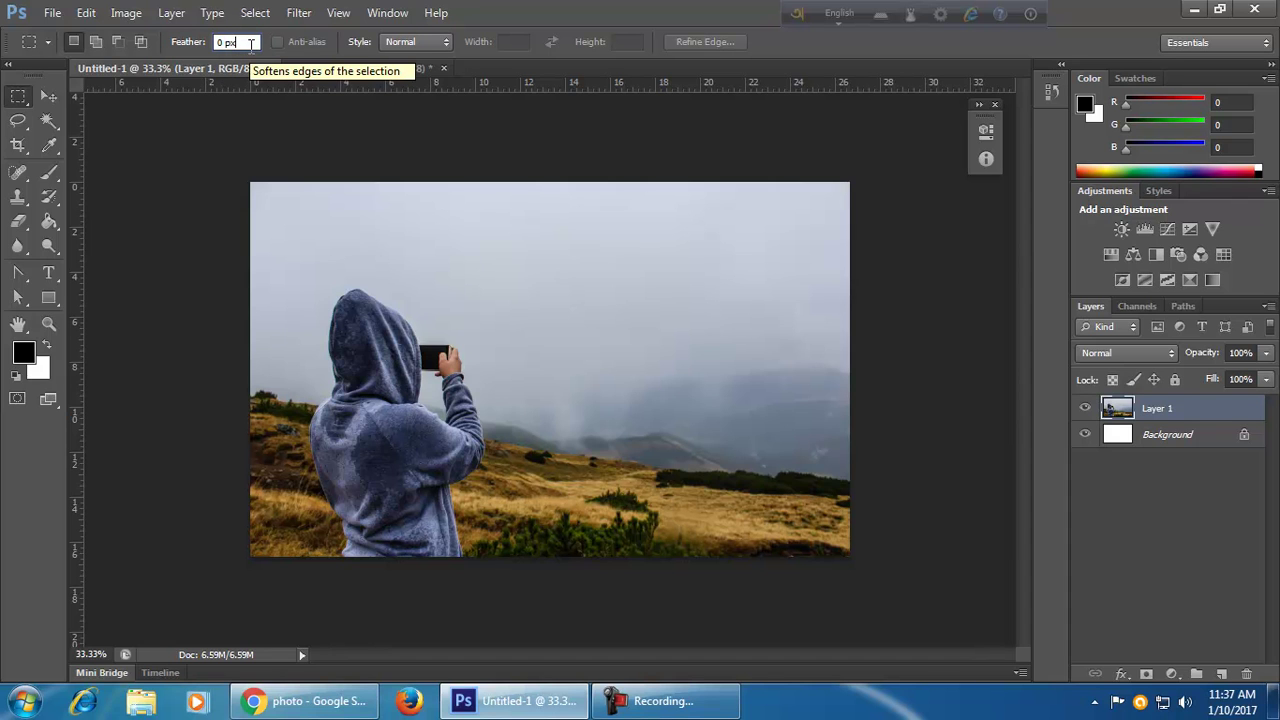
left_click_drag(244, 44, 193, 37)
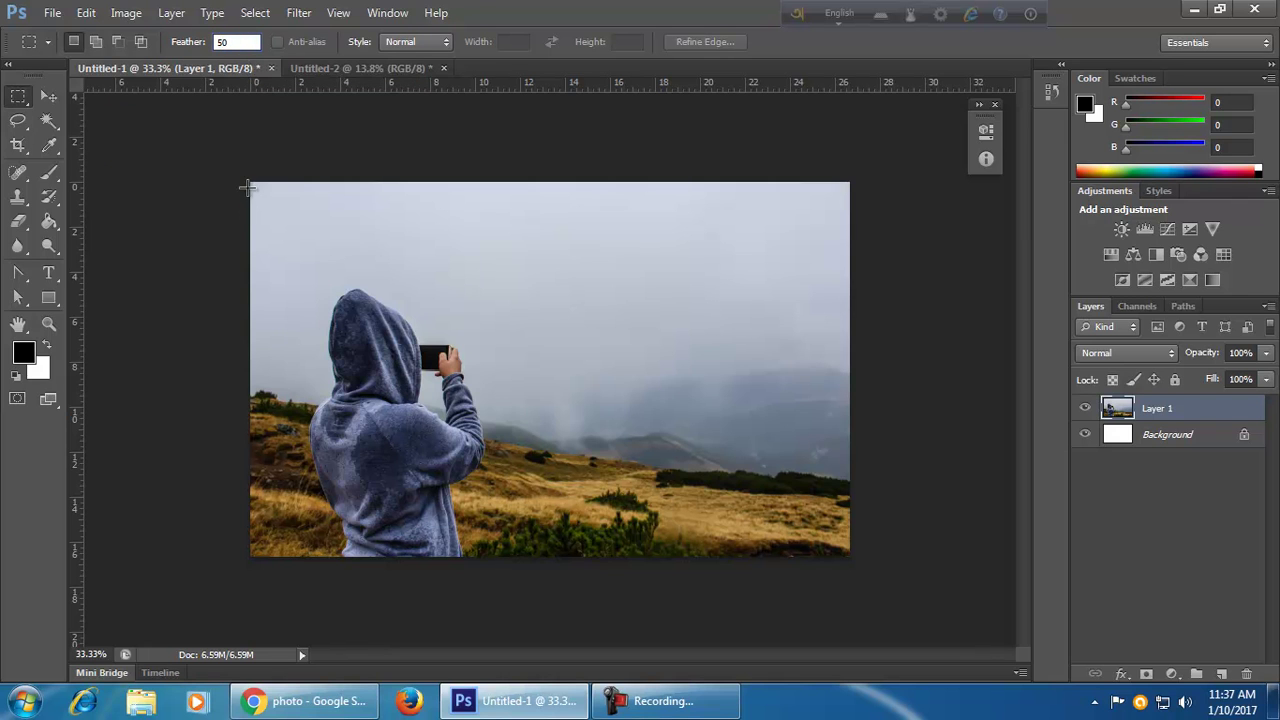
left_click_drag(250, 182, 520, 564)
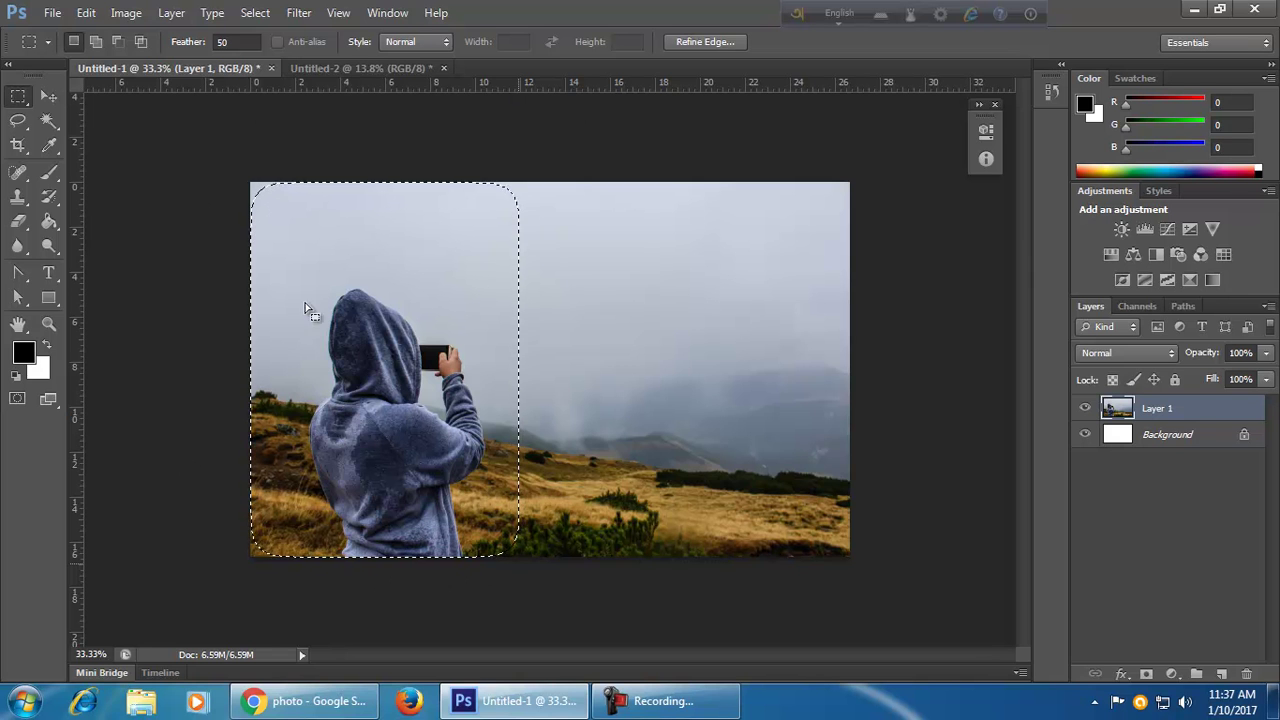
left_click(87, 13)
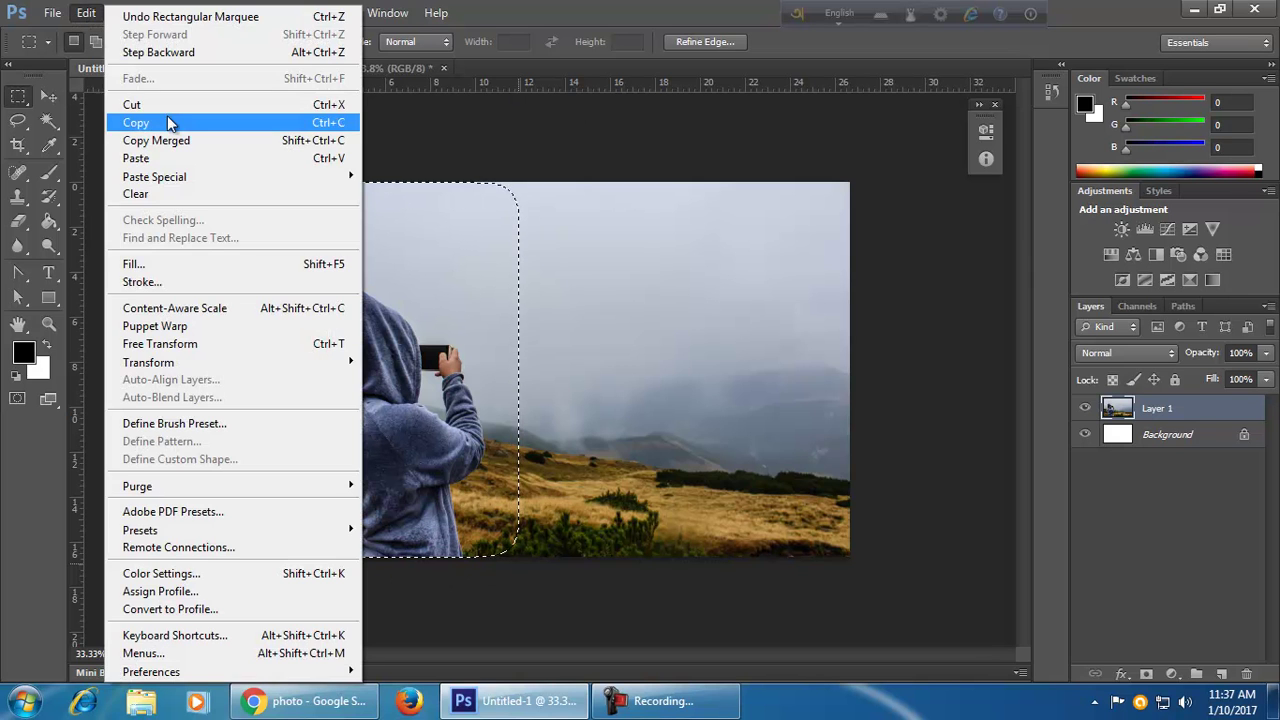
left_click(160, 122)
- Create a new 988 × 1200 pixel document from the Clipboard preset and paste the feathered selection into it
left_click(54, 18)
left_click(61, 35)
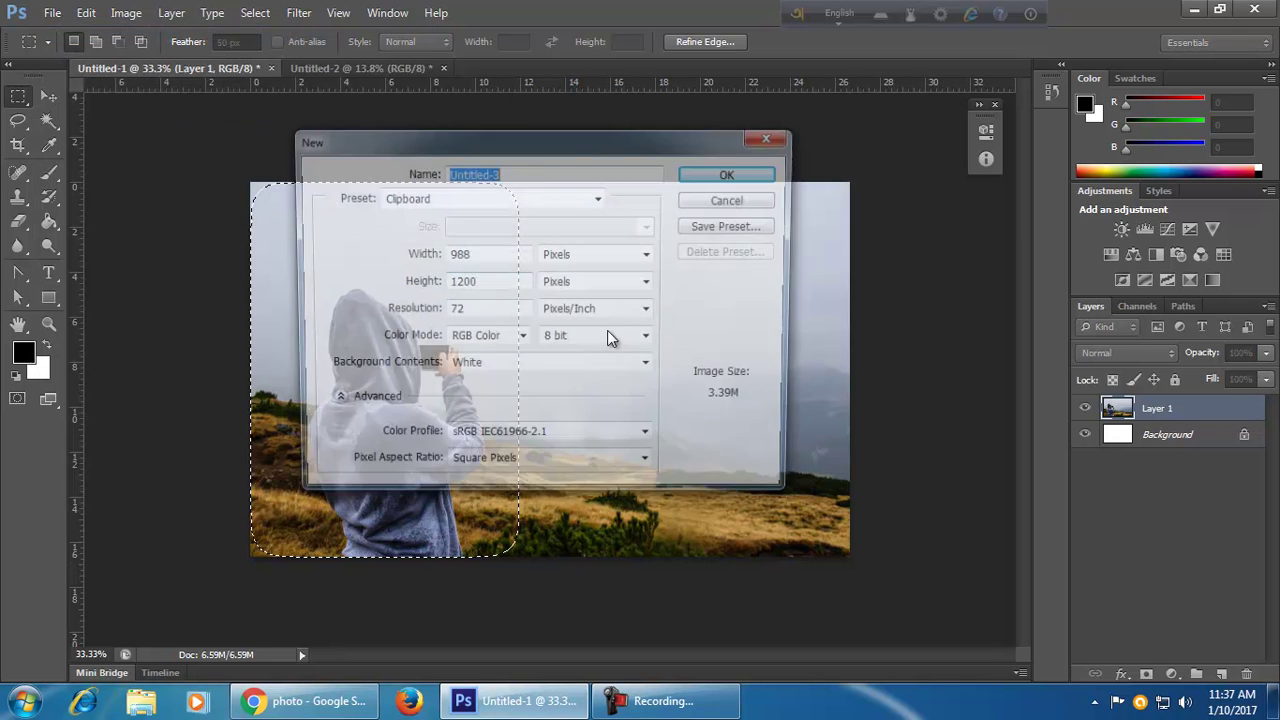
left_click(766, 176)
key("ctrl+v")
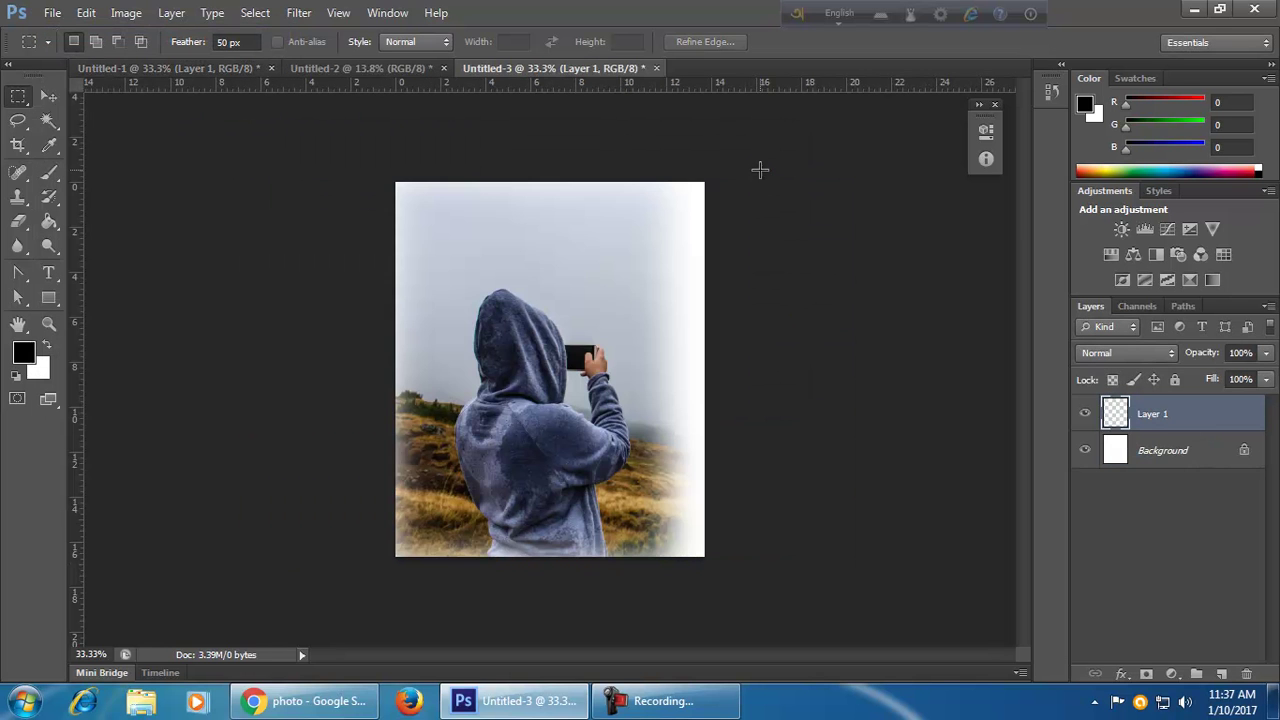
- Delete the pasted photo from the 988 × 1200 pixel document
left_click(48, 95)
left_click_drag(635, 317, 536, 310)
left_click(782, 475)
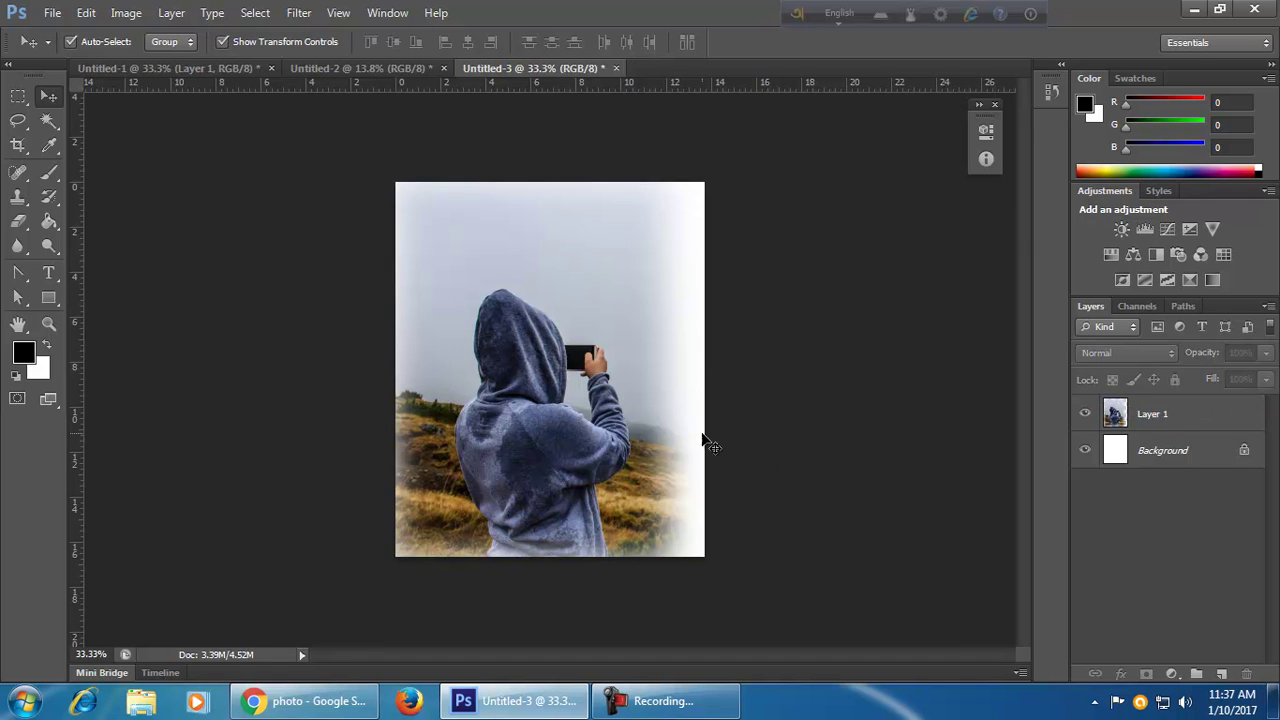
left_click(664, 414)
key("Delete")
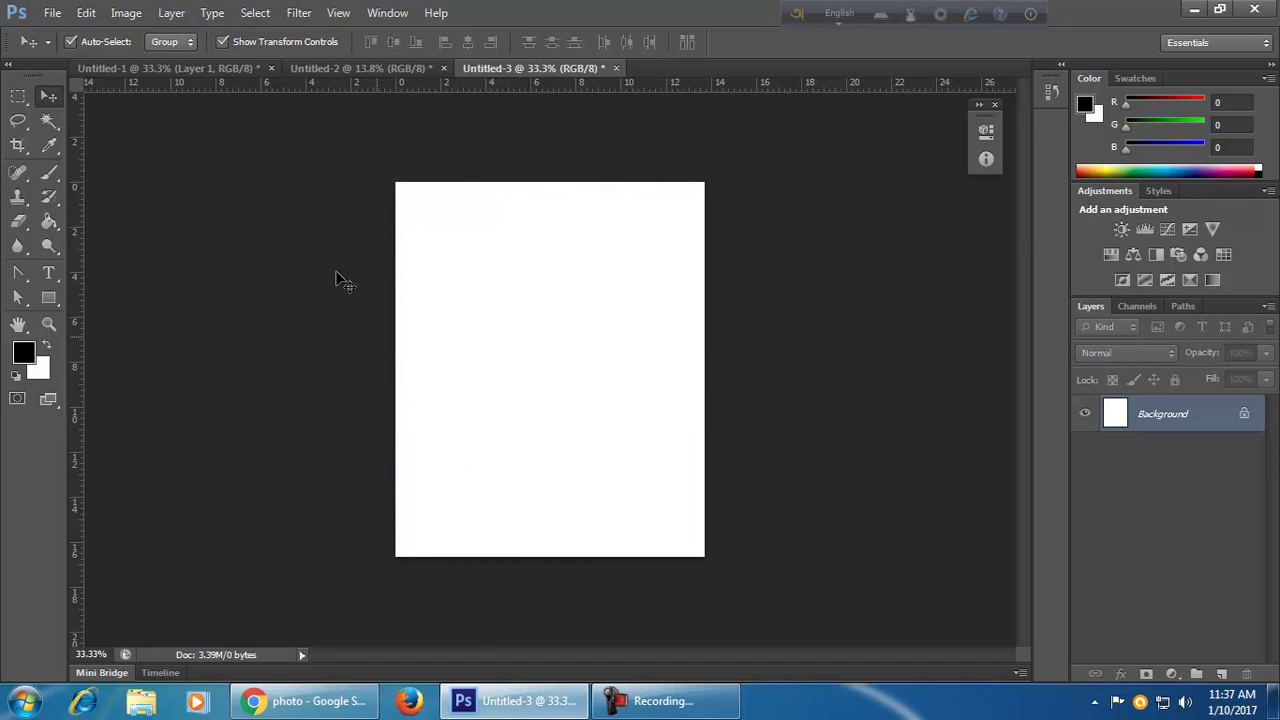
- In the original photo document, replace the selection with a 120 px feathered rectangle around the hooded person at full height and copy it
left_click(318, 62)
left_click(202, 66)
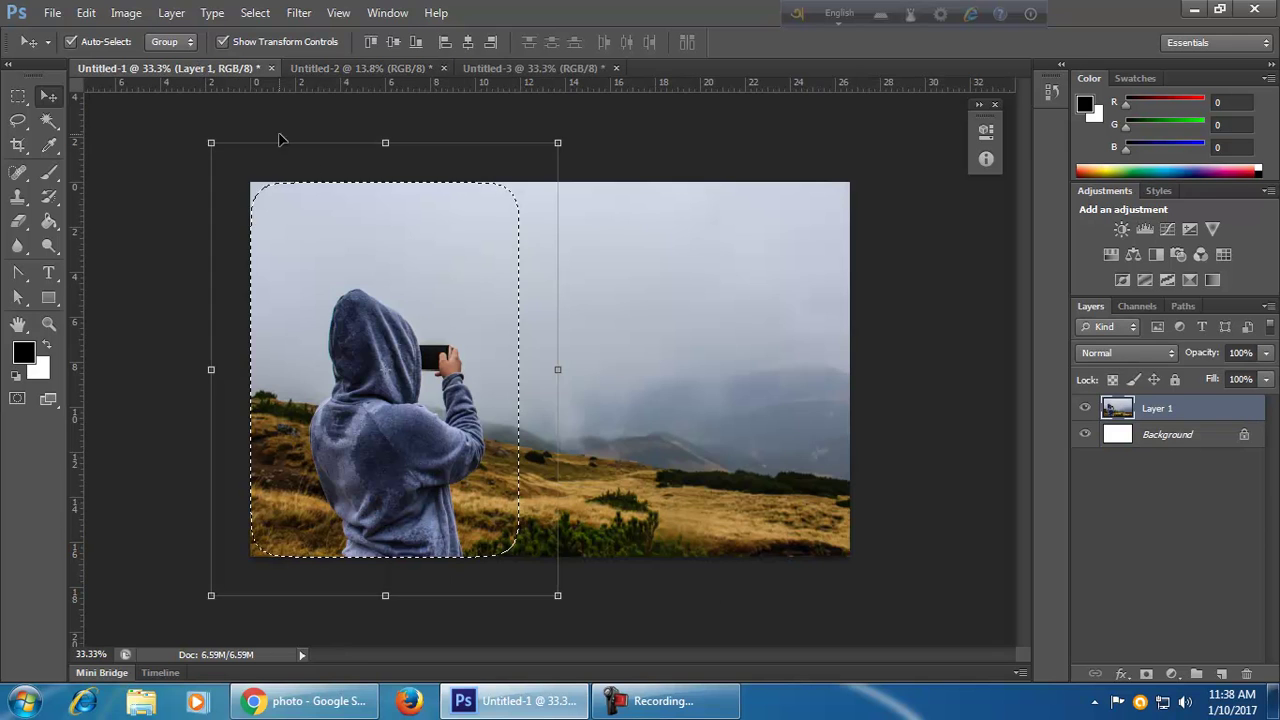
key("ctrl+d")
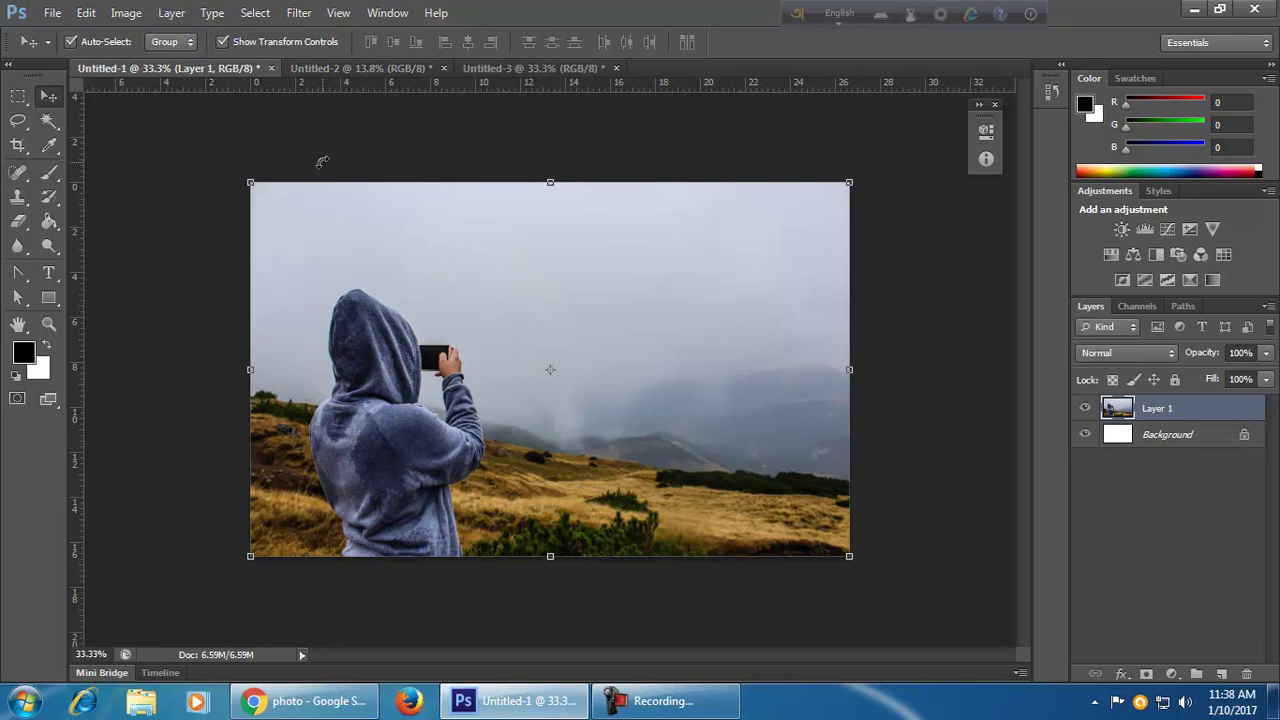
left_click(19, 97)
left_click(233, 42)
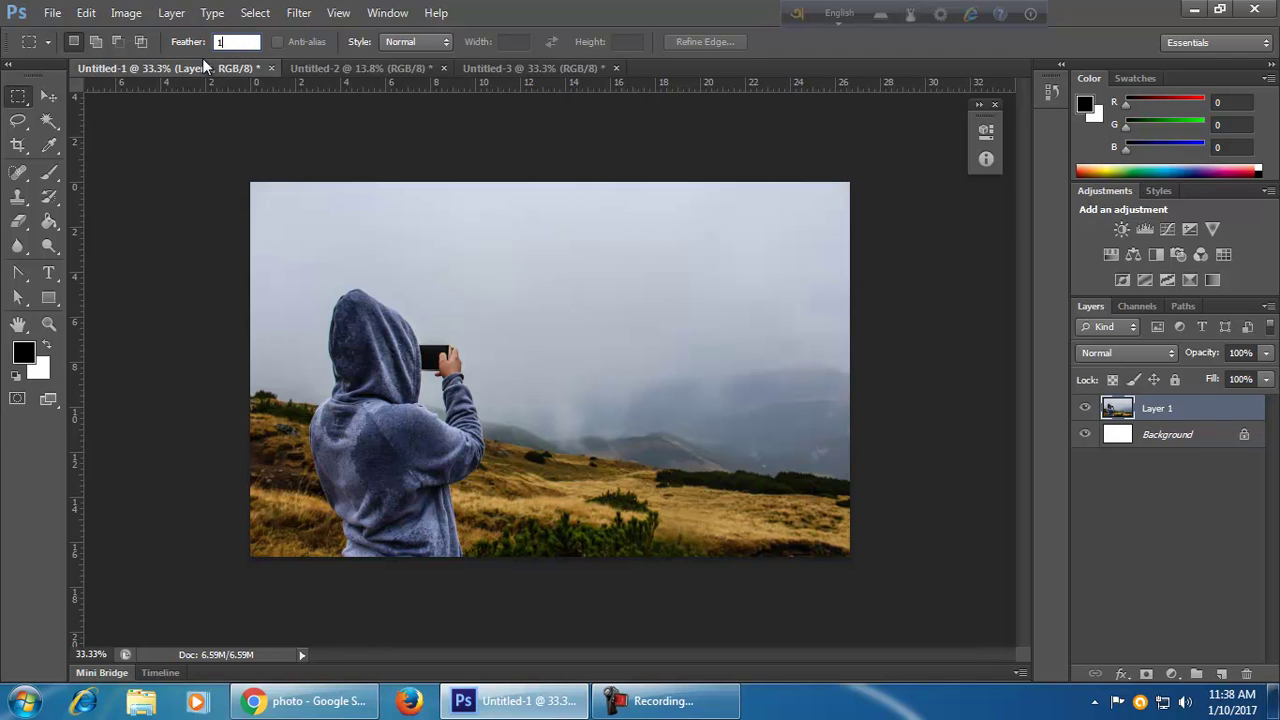
left_click_drag(251, 182, 502, 571)
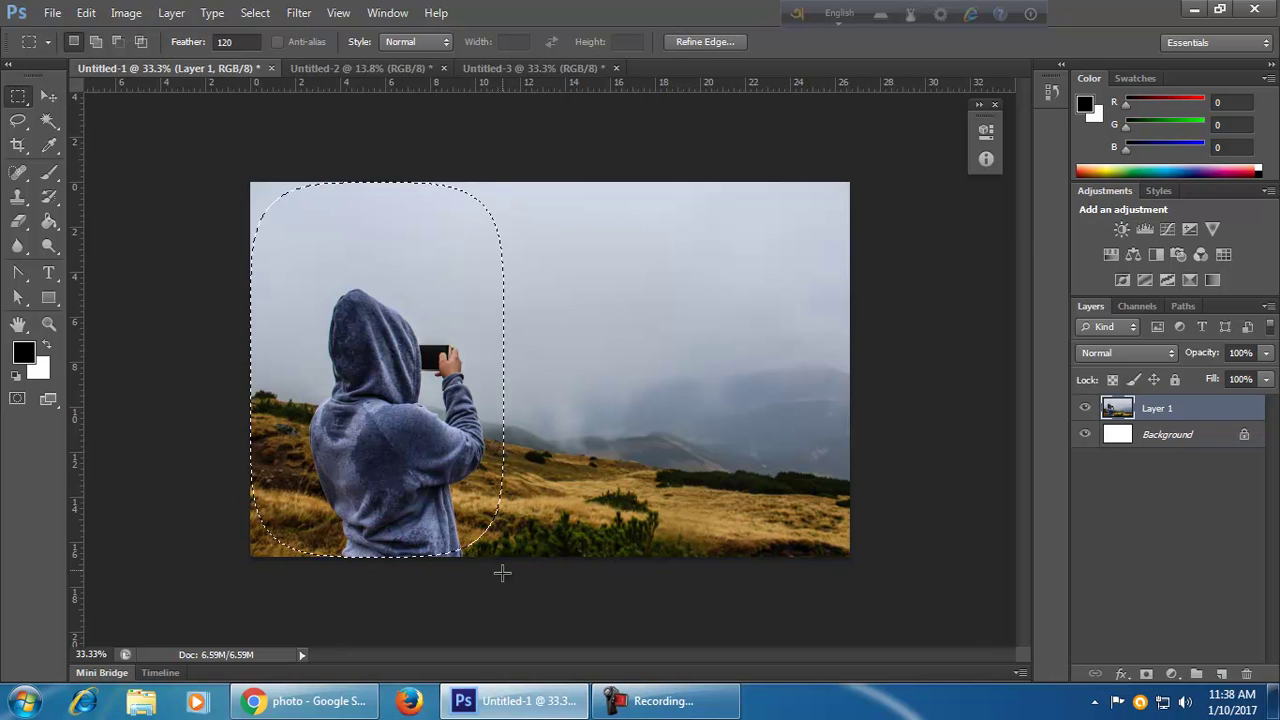
- Create a new 1115 × 1200 pixel document from the Clipboard preset and paste the 120 px feathered selection into it
left_click(52, 12)
left_click(62, 35)
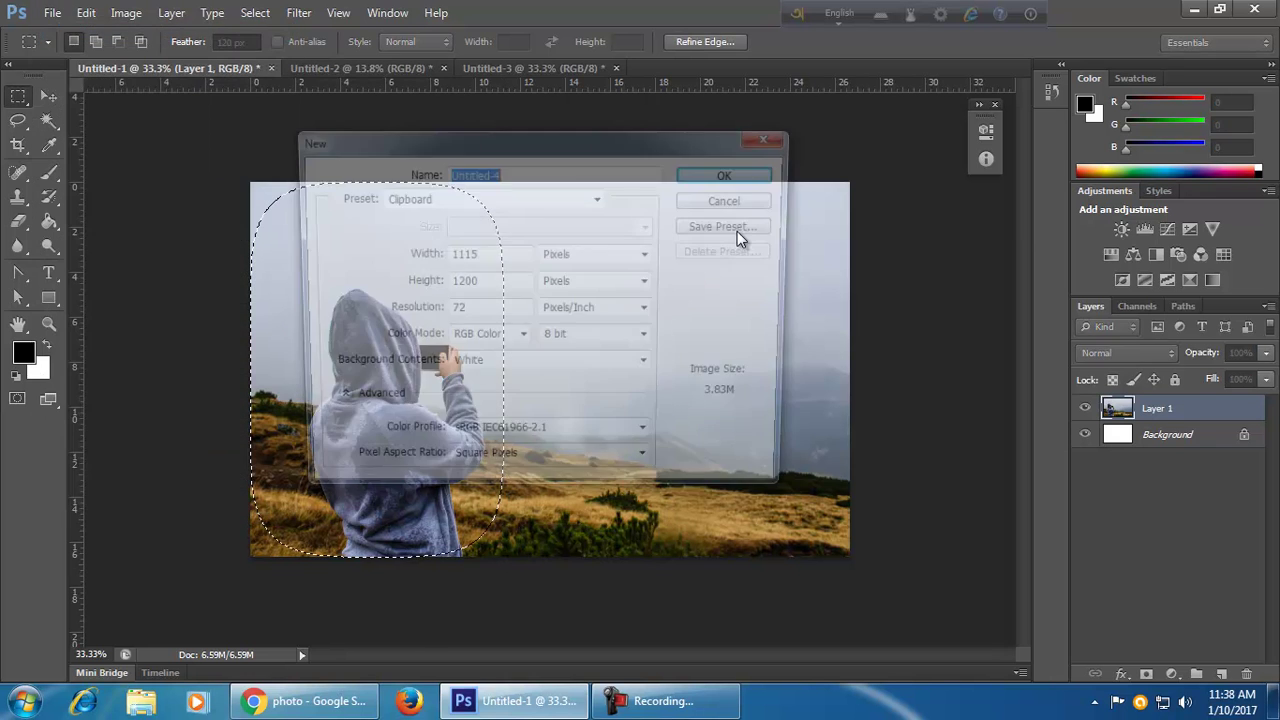
left_click(751, 174)
key("ctrl+v")
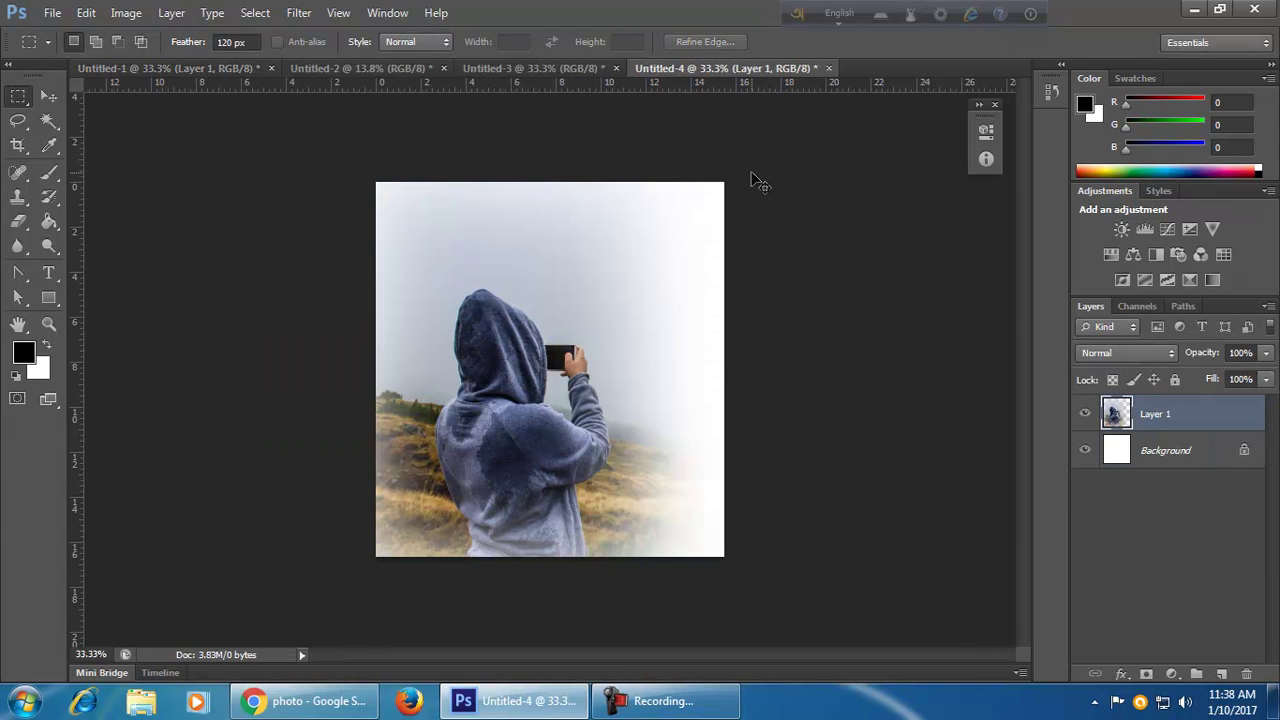
- Shift the pasted photo slightly to the left in the 1115 × 1200 pixel document
left_click(52, 100)
mouse_move(601, 361)
left_mouse_down()
mouse_move(625, 357)
mouse_move(602, 353)
left_mouse_up()
left_click(880, 487)
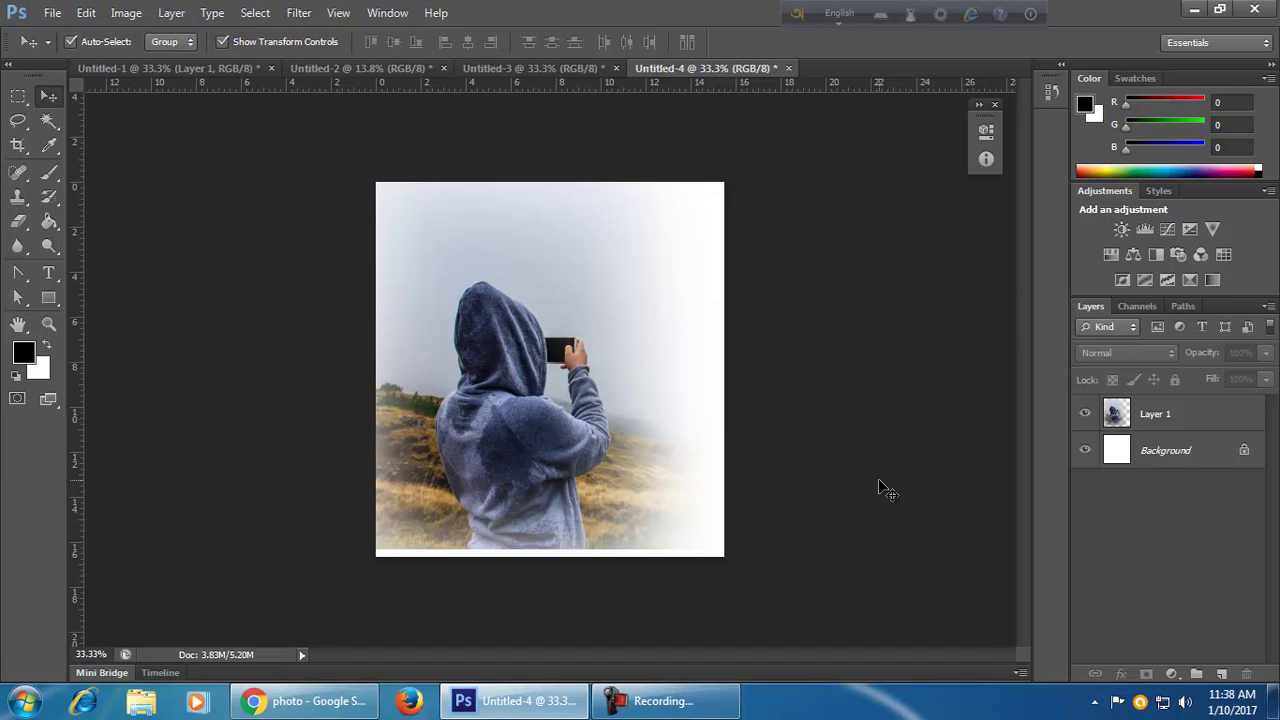
left_click_drag(686, 467, 630, 497)
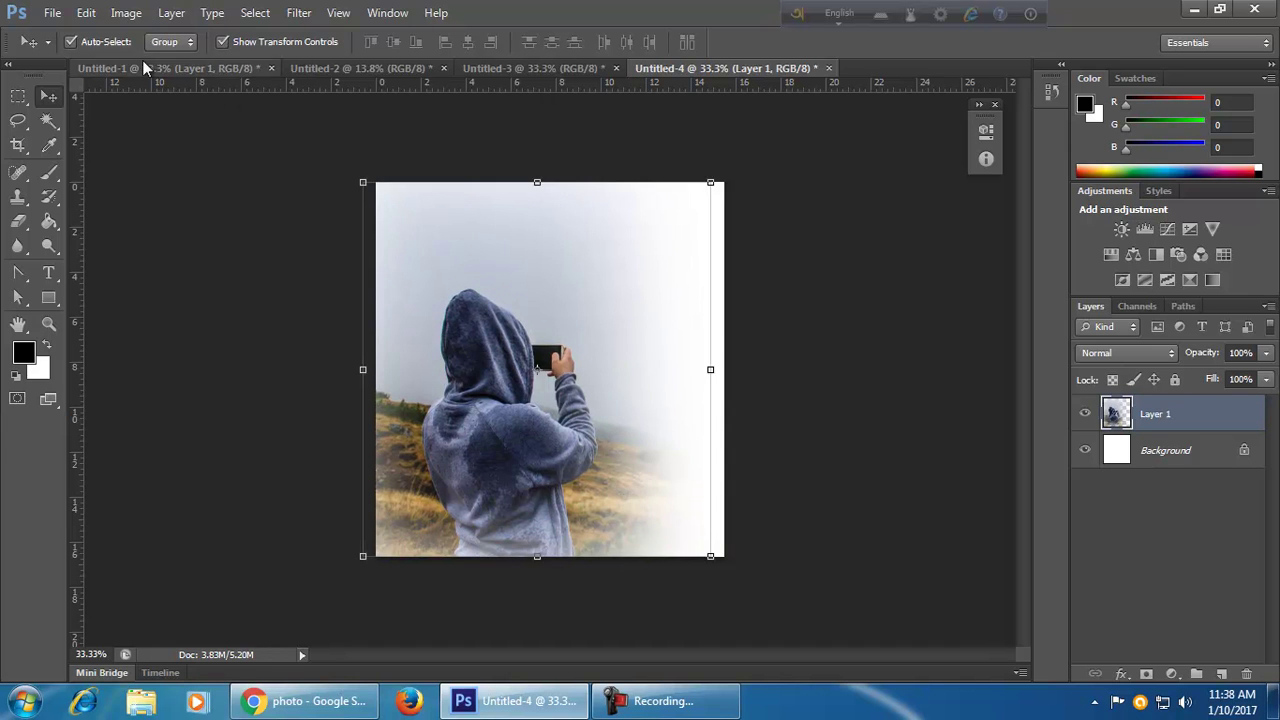
mouse_move(599, 416)
left_mouse_down()
mouse_move(634, 420)
mouse_move(560, 414)
mouse_move(575, 416)
left_mouse_up()
- Return to the original photo document and clear its 120 px feathered rectangular selection
left_click(337, 68)
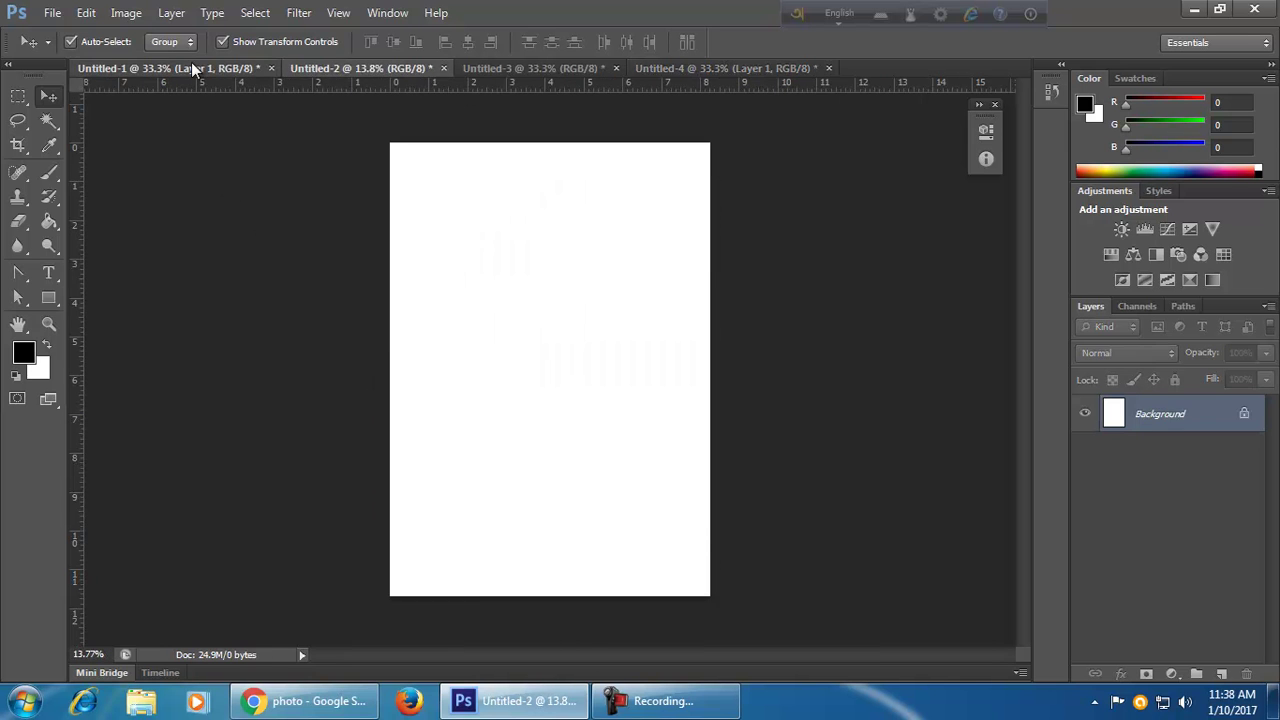
left_click(191, 68)
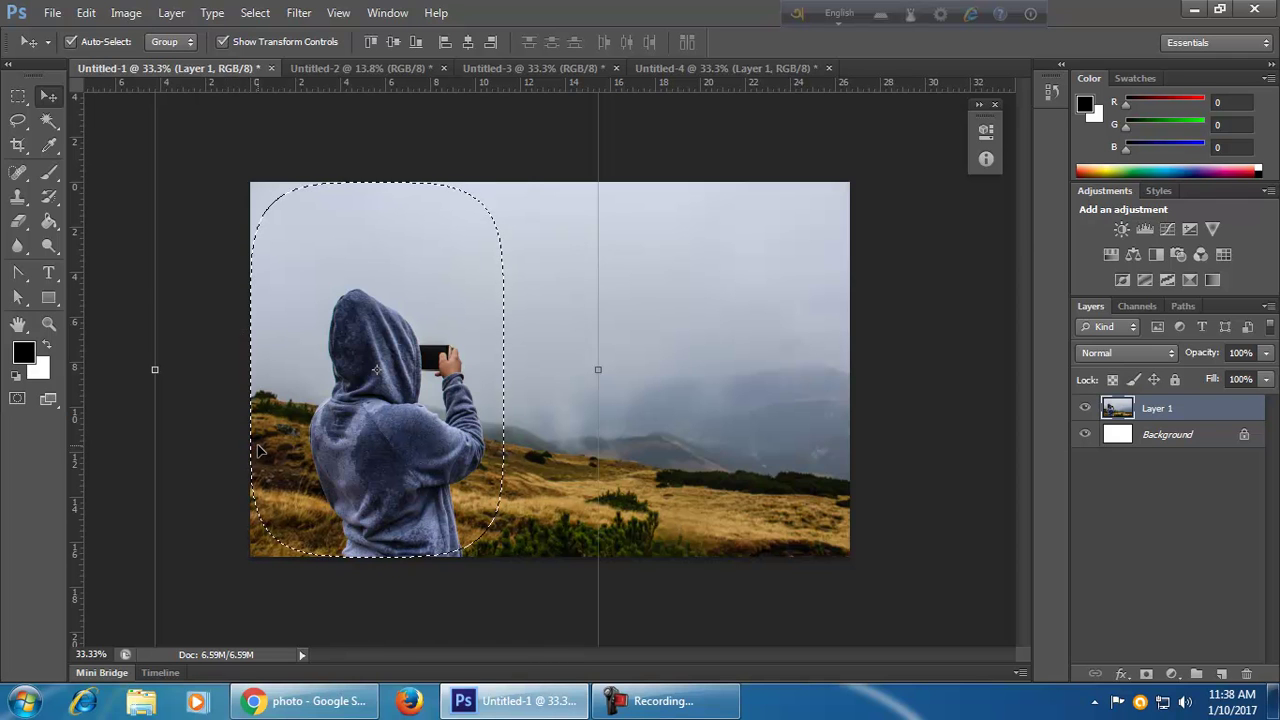
key("ctrl+d")
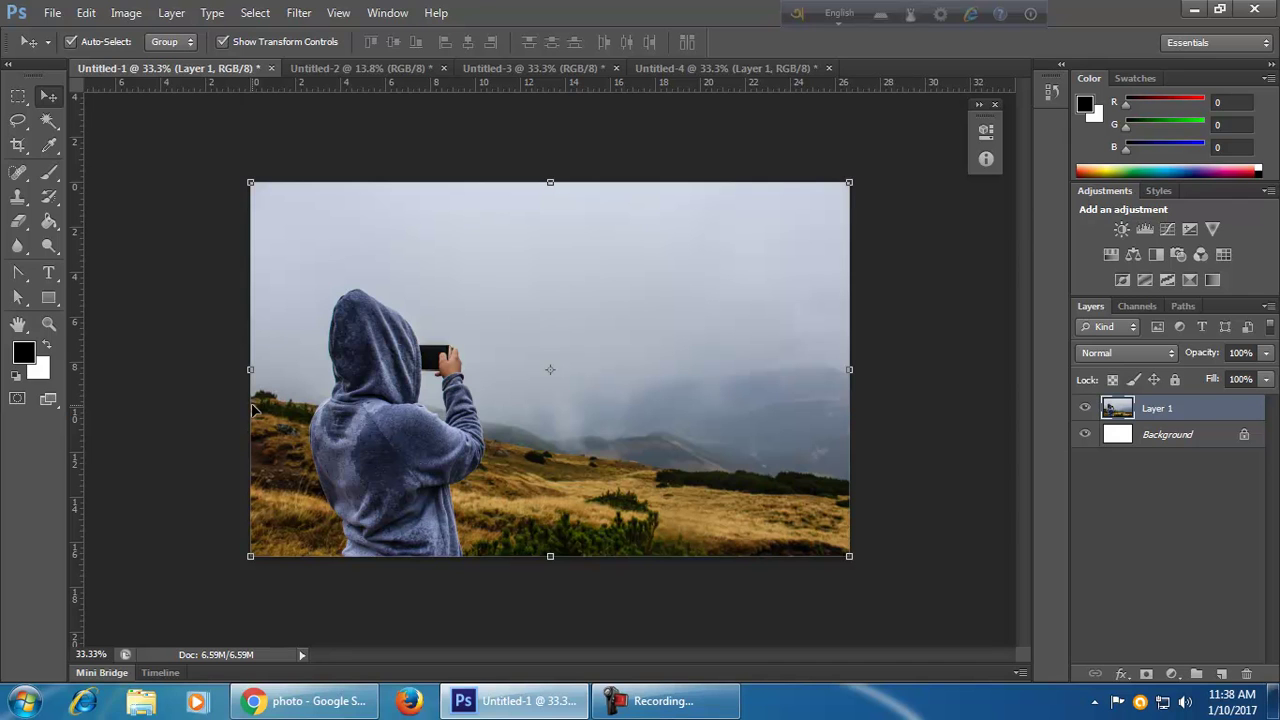
left_click(185, 275)
left_click(753, 366)
- Close the Untitled-2, Untitled-3 and Untitled-4 documents without saving, leaving only the original photo document open
left_click(359, 66)
left_click(443, 67)
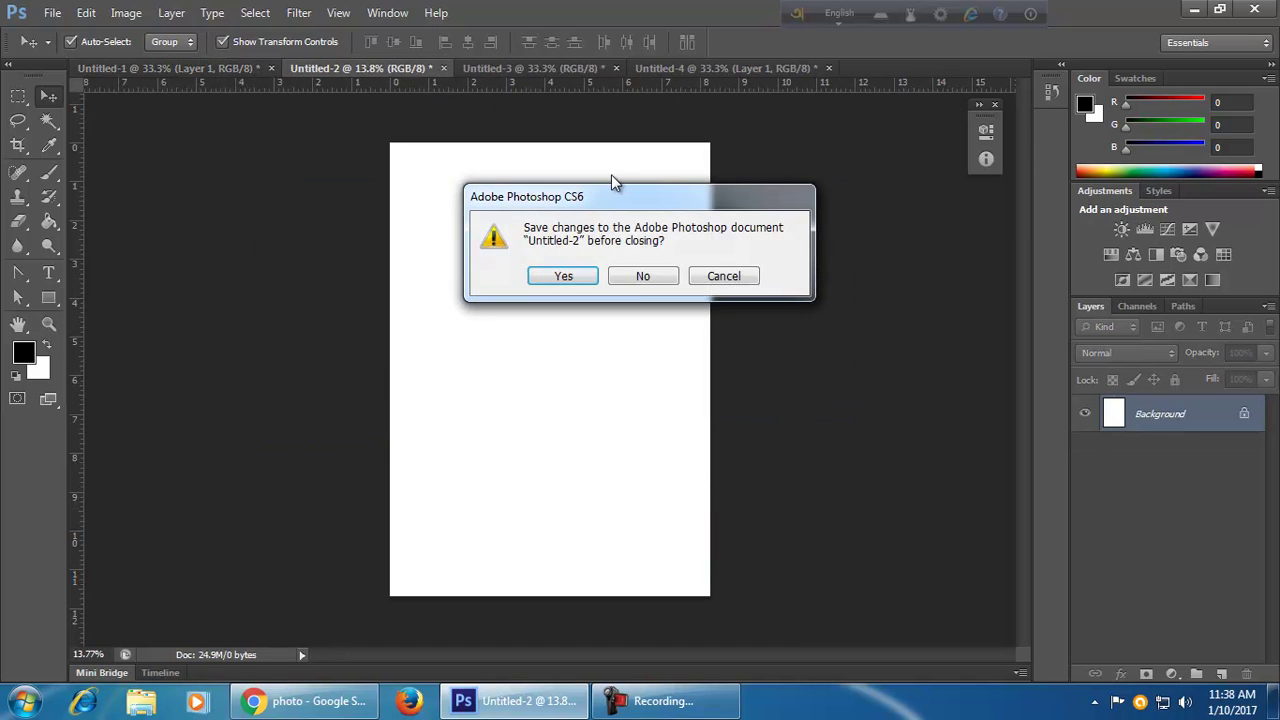
left_click(640, 277)
left_click(426, 70)
left_click(443, 67)
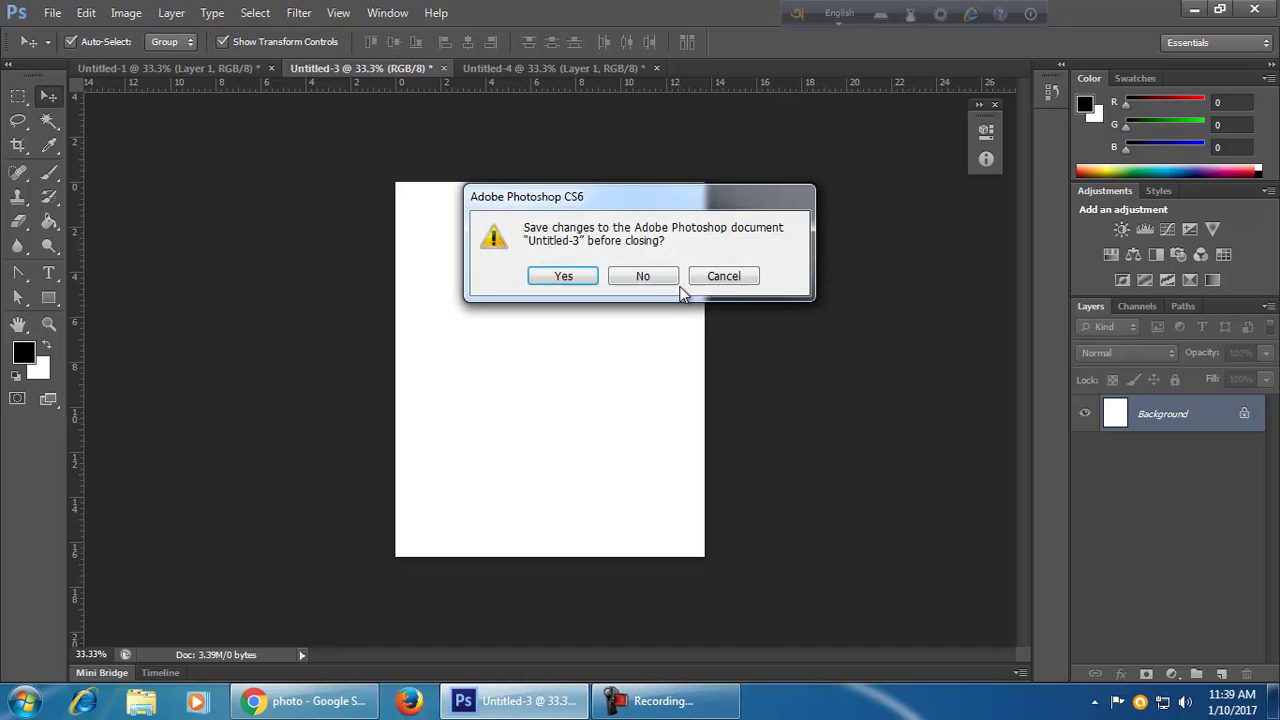
left_click(650, 277)
left_click(431, 68)
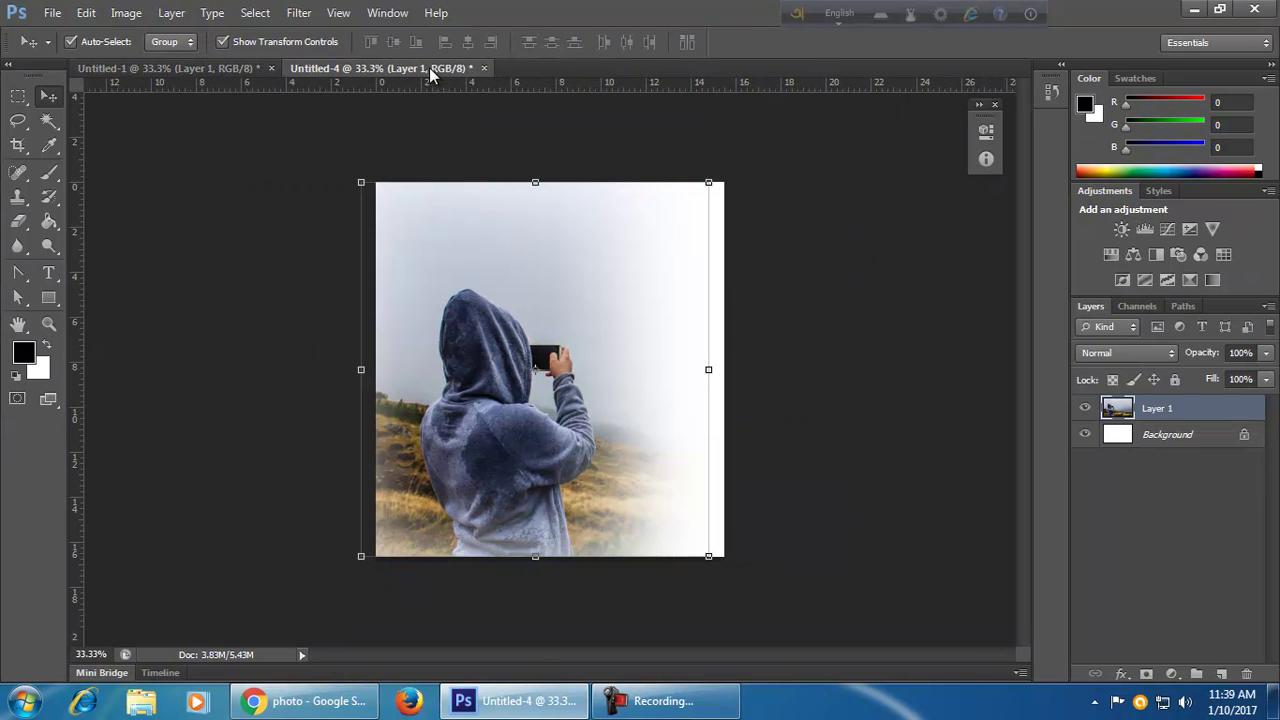
left_click(484, 68)
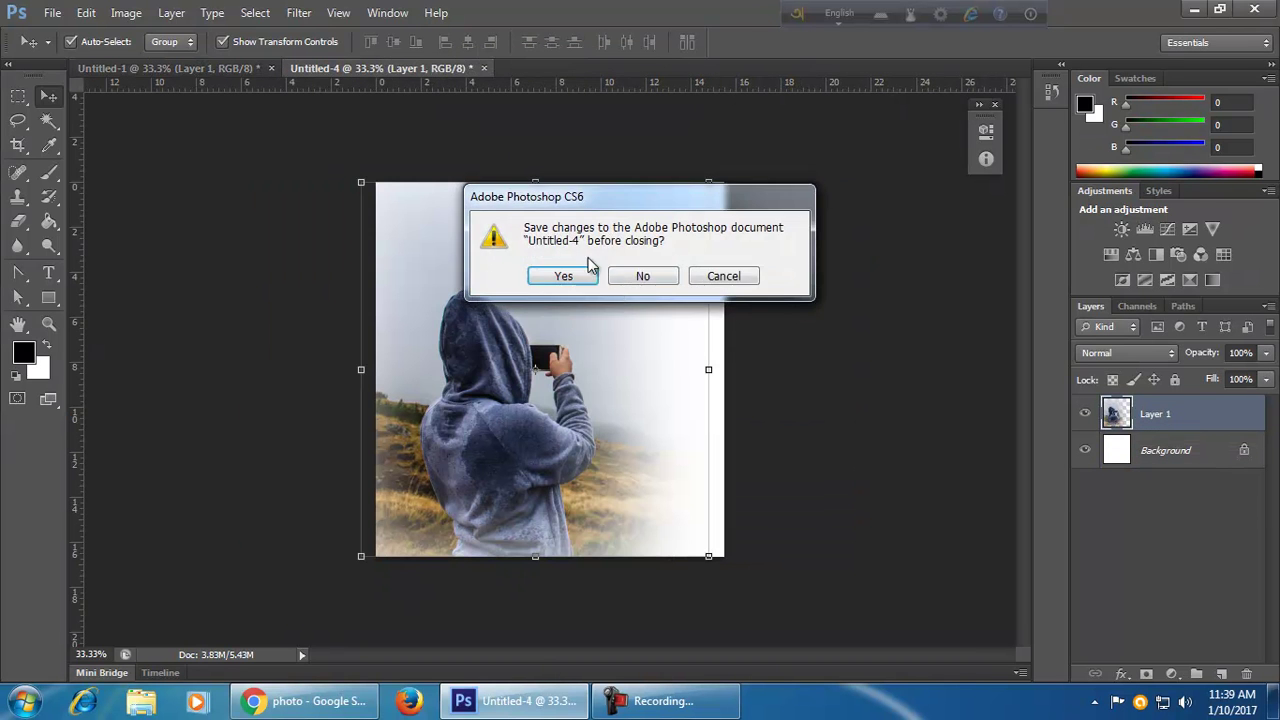
left_click(645, 277)
left_click(121, 499)
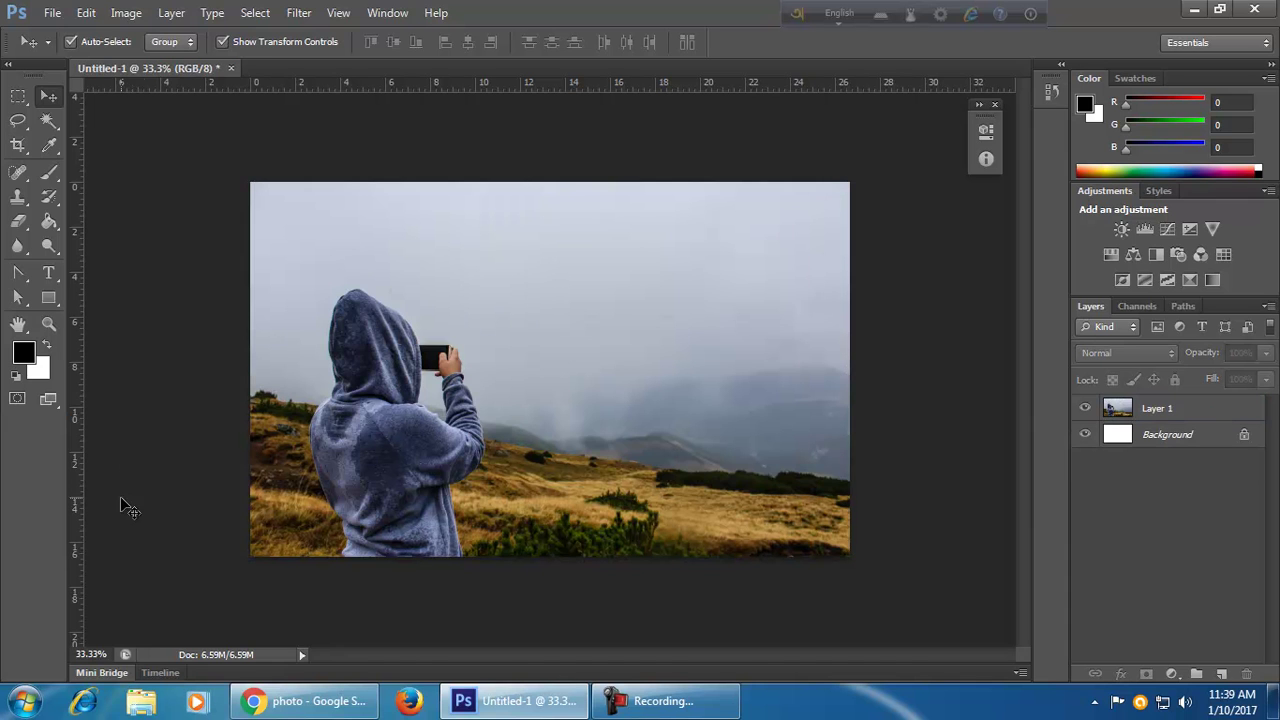
- Draw an elliptical selection with 0 px feather around the hooded person's upper body and copy it from Layer 1
left_click(18, 97)
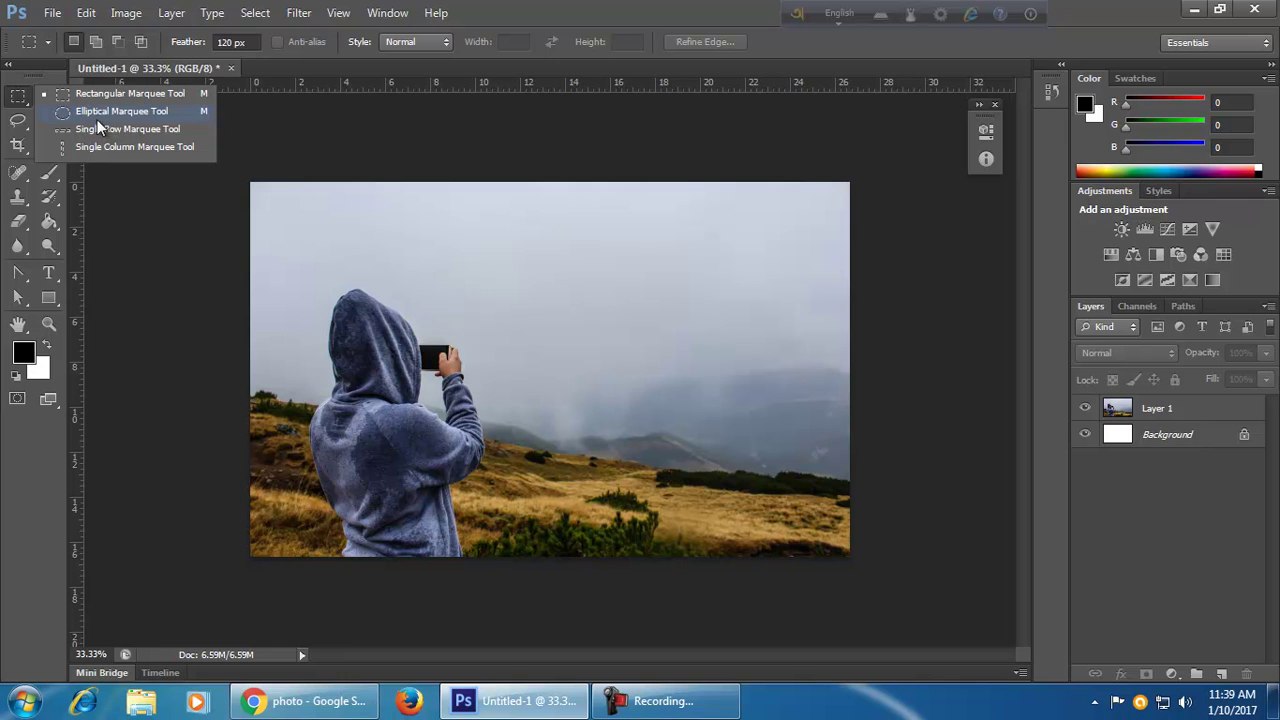
left_click(106, 111)
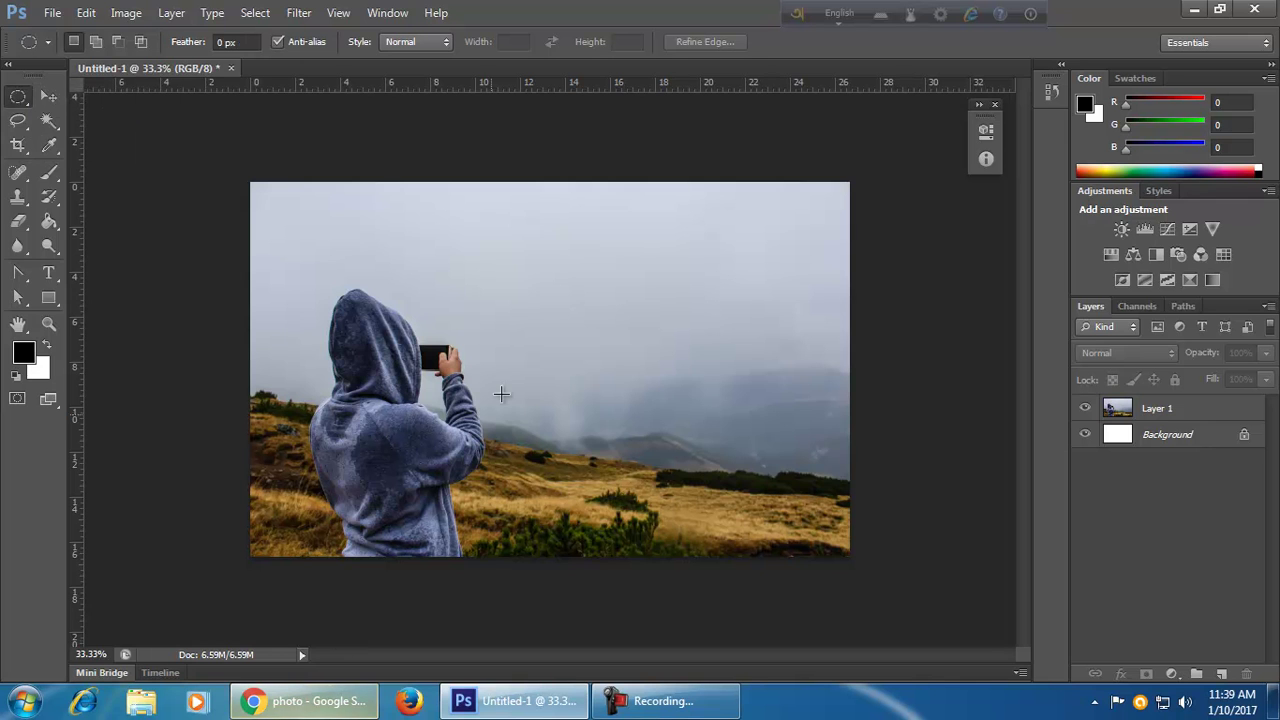
left_click_drag(291, 275, 500, 489)
left_click(88, 13)
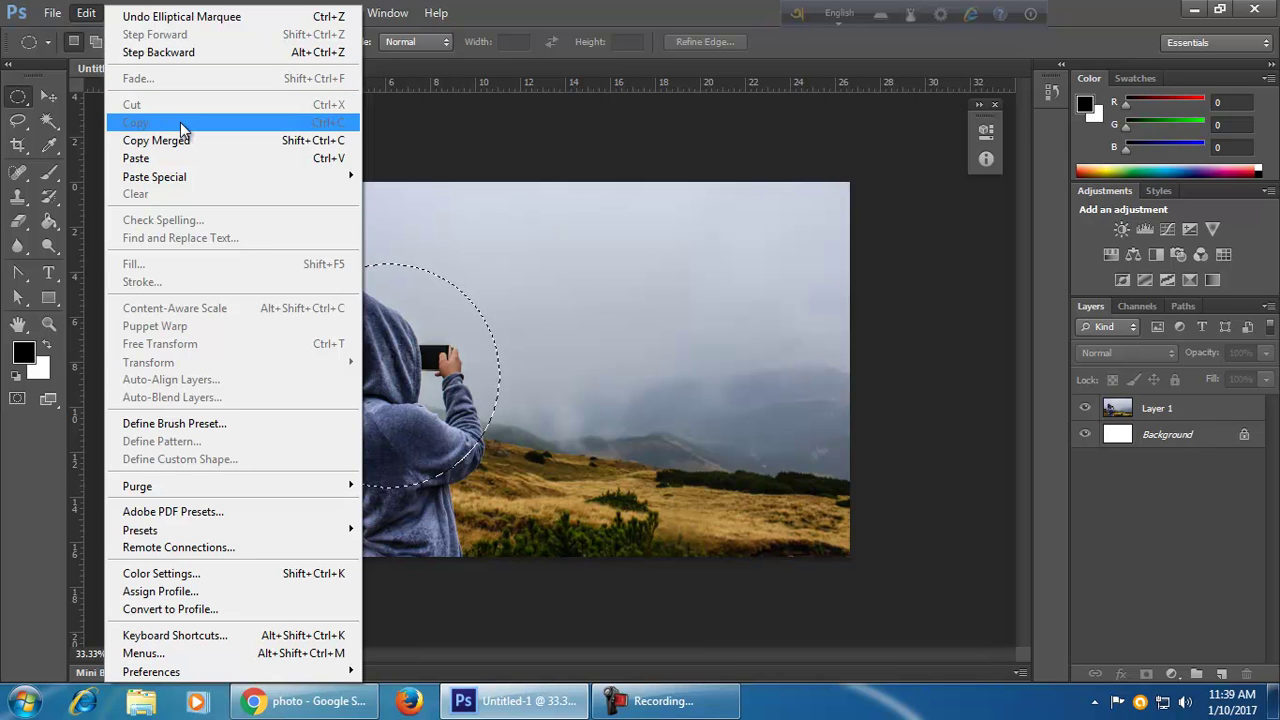
left_click(182, 121)
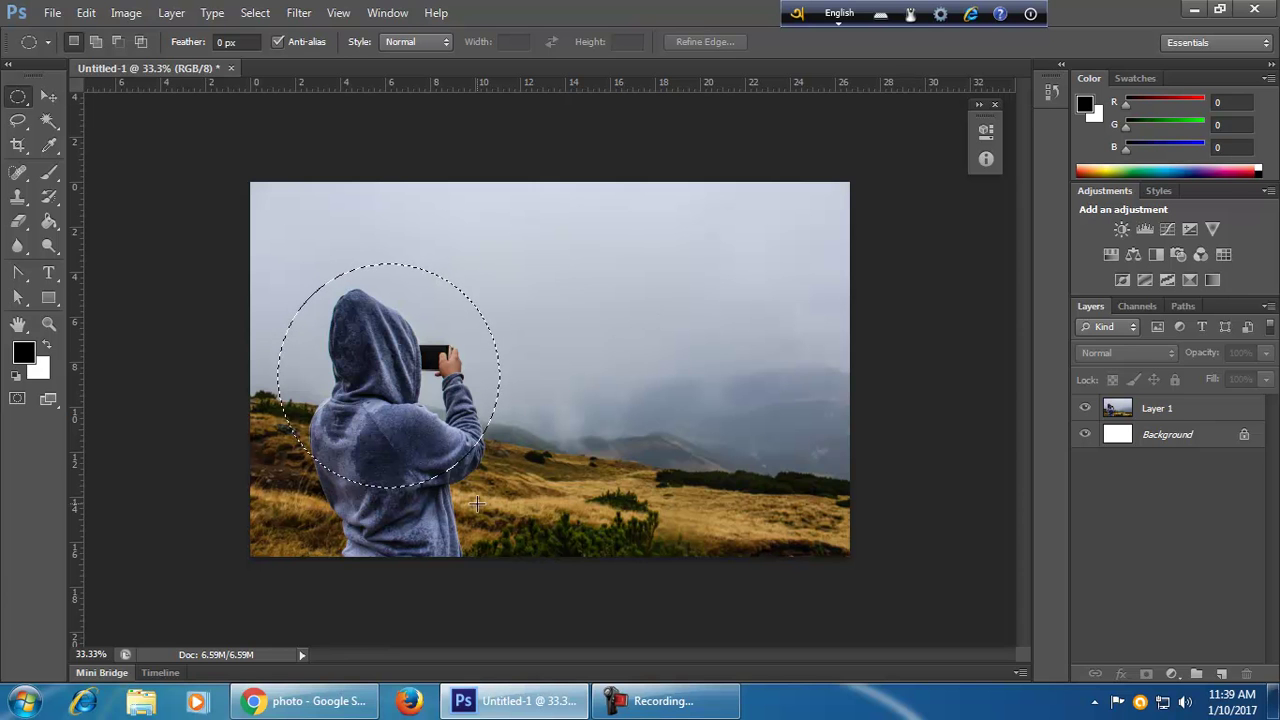
left_click(1212, 416)
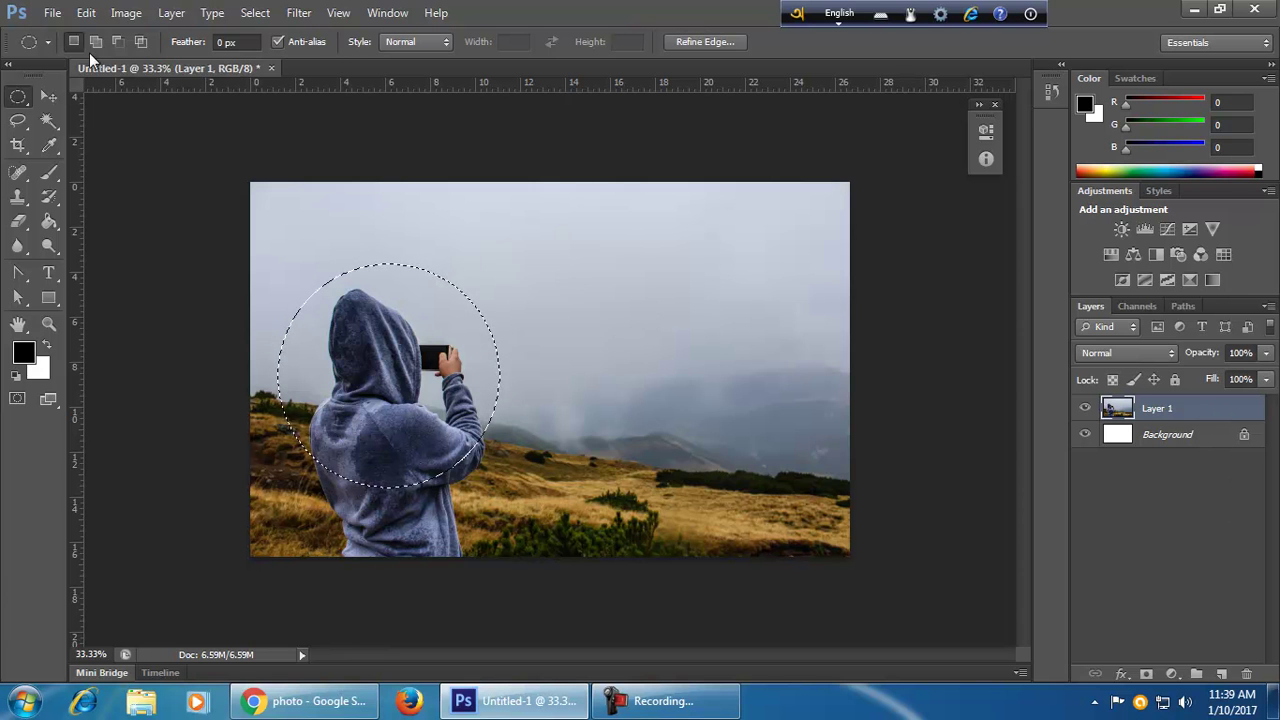
left_click(86, 13)
- Create a new document from the Clipboard preset and paste the hard-edged elliptical selection into it
left_click(52, 12)
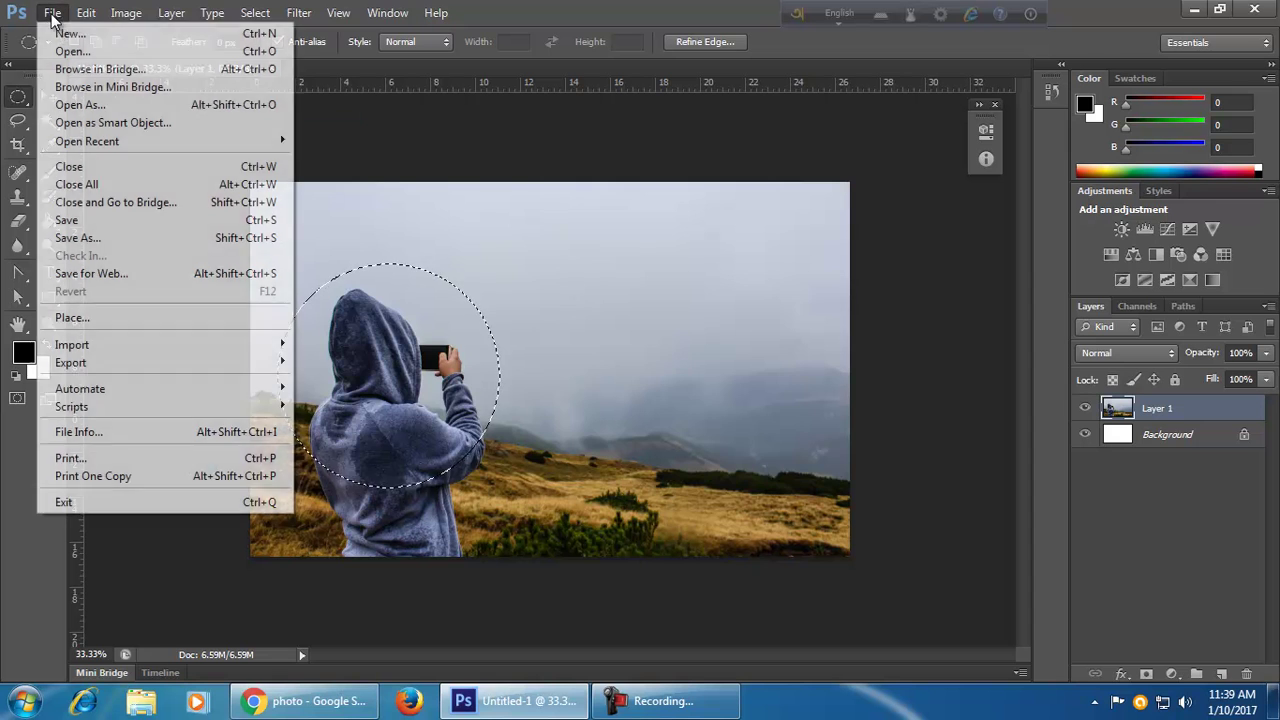
left_click(70, 29)
left_click(741, 170)
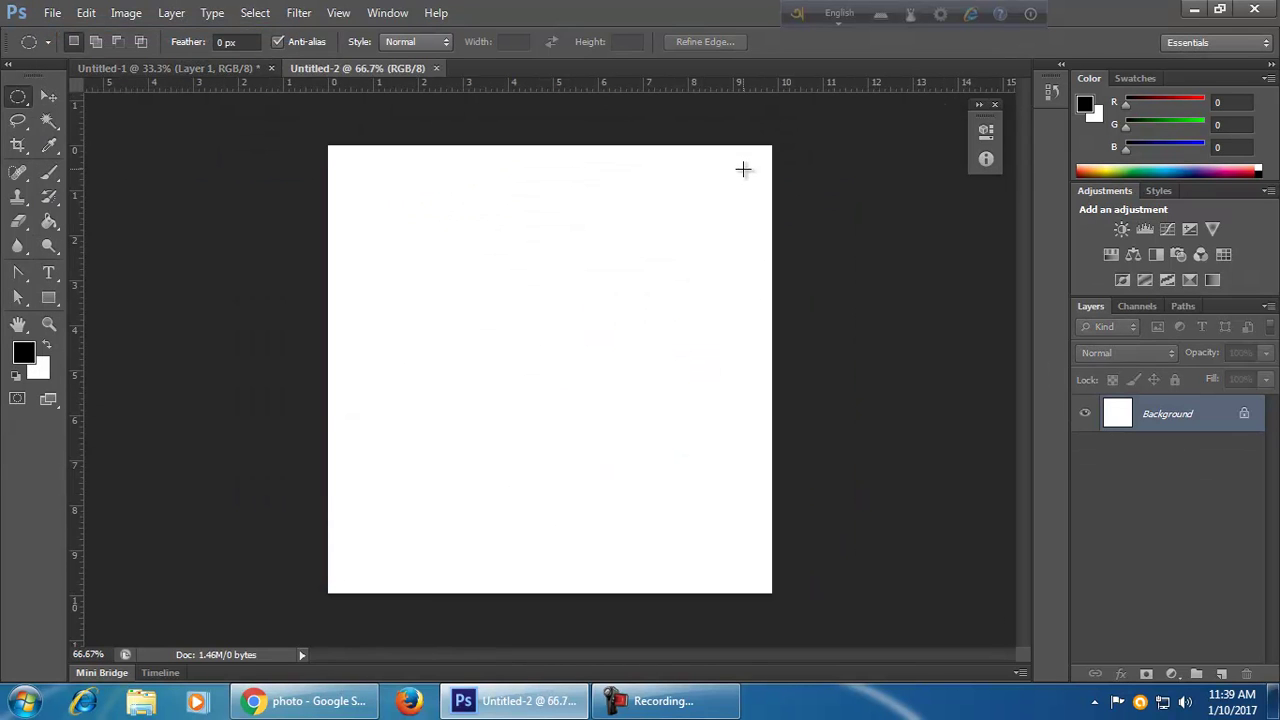
key("ctrl+v")
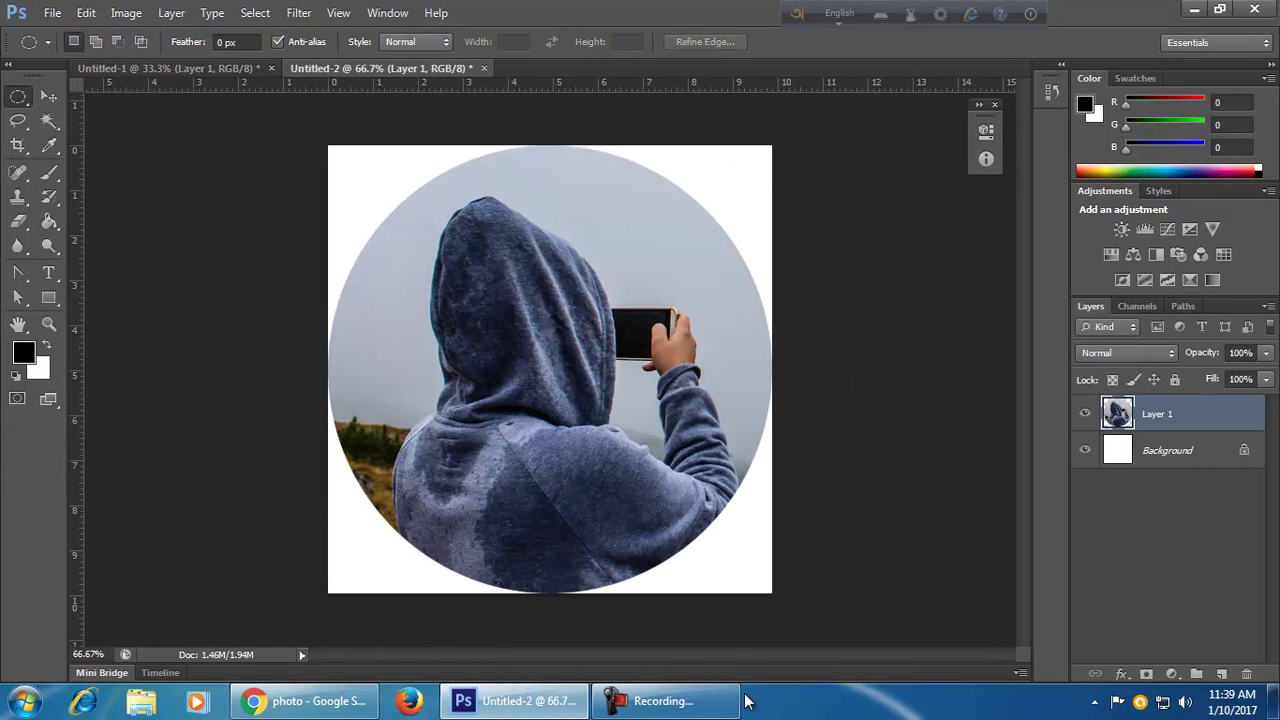
- In the original photo document, replace the selection with a 50 px feathered ellipse around the hooded person's upper body and copy it
left_click(165, 64)
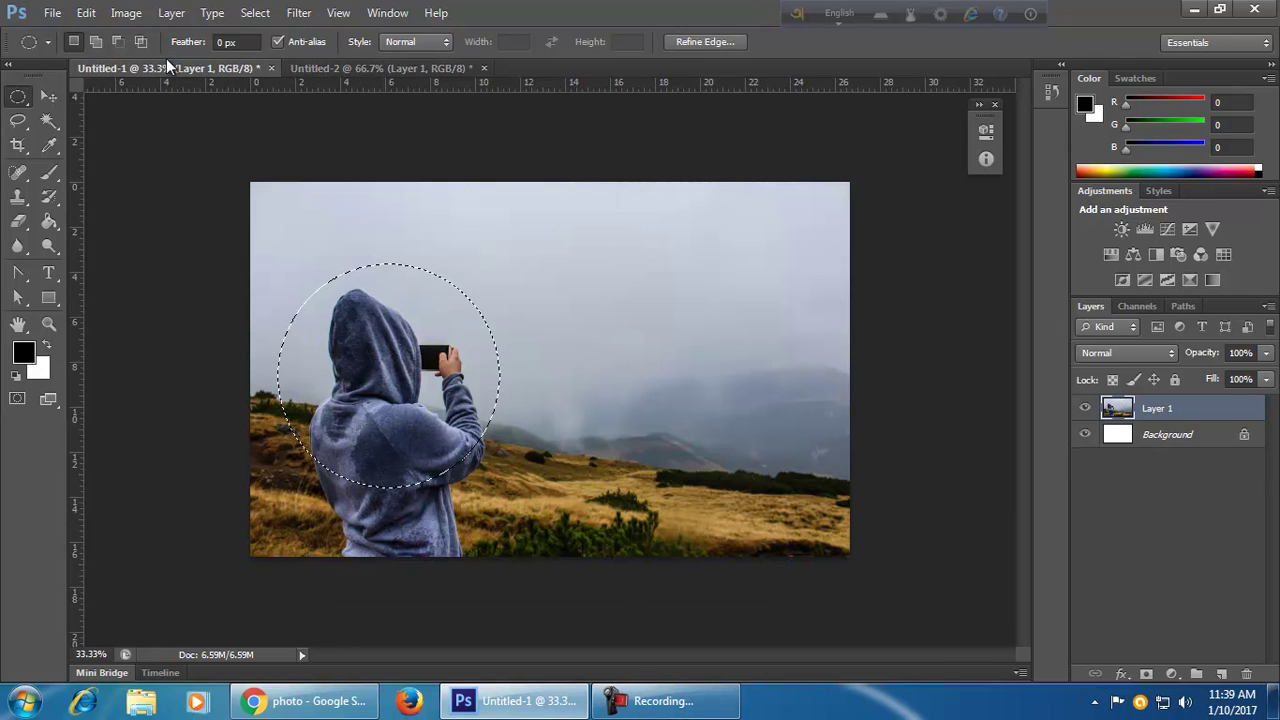
key("ctrl+d")
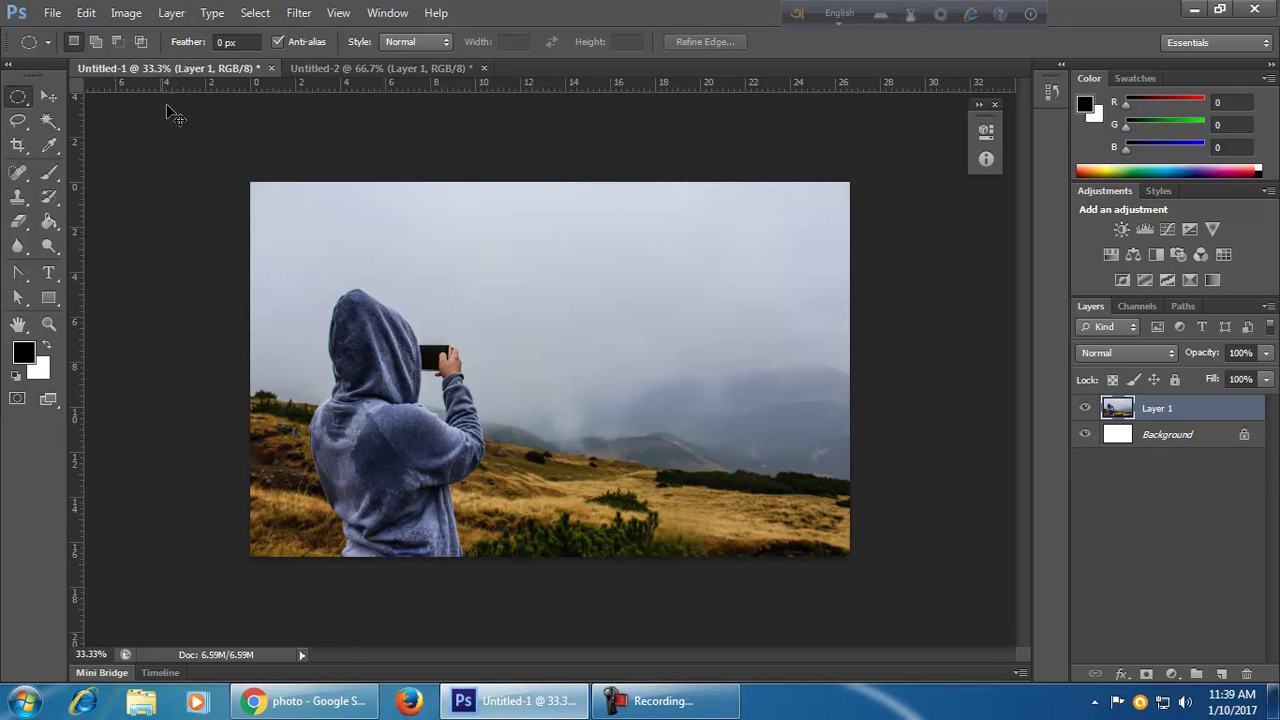
left_click(218, 42)
left_click_drag(297, 270, 490, 472)
- Paste the 50 px feathered ellipse into a new Clipboard-preset document and compare it with the hard-edged version
left_click(53, 12)
left_click(60, 32)
left_click(754, 178)
key("ctrl+v")
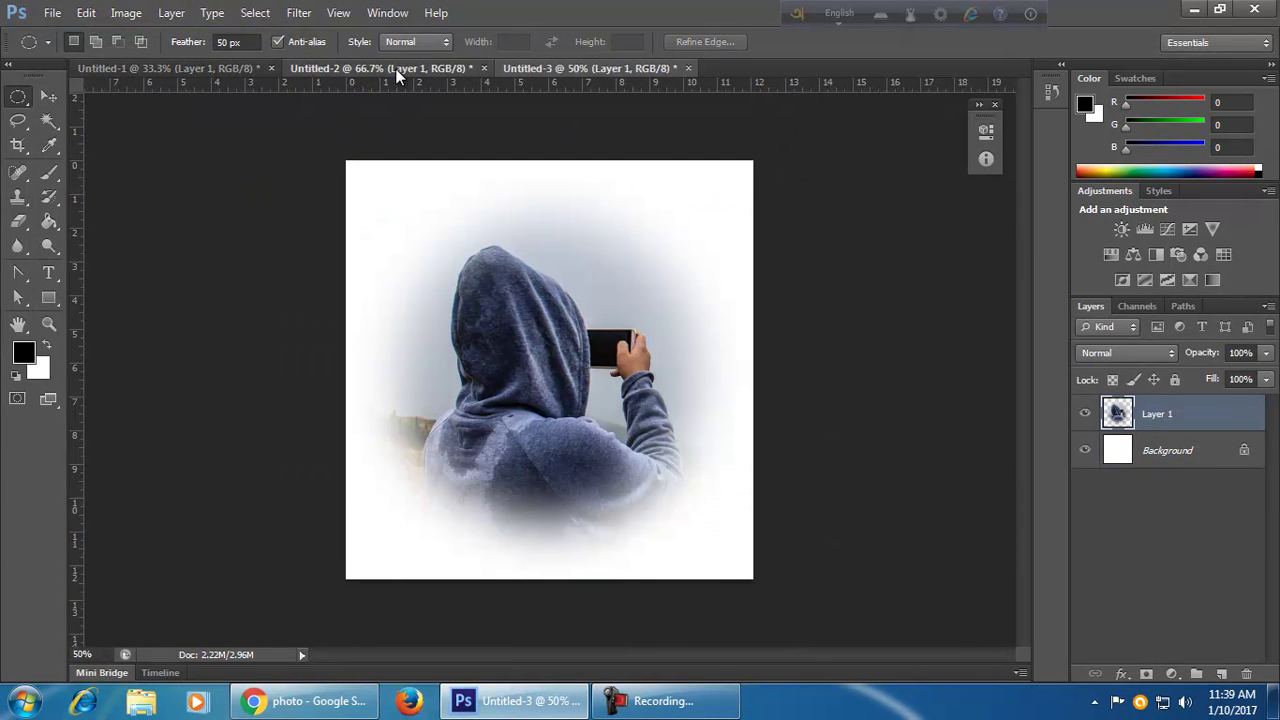
left_click(396, 67)
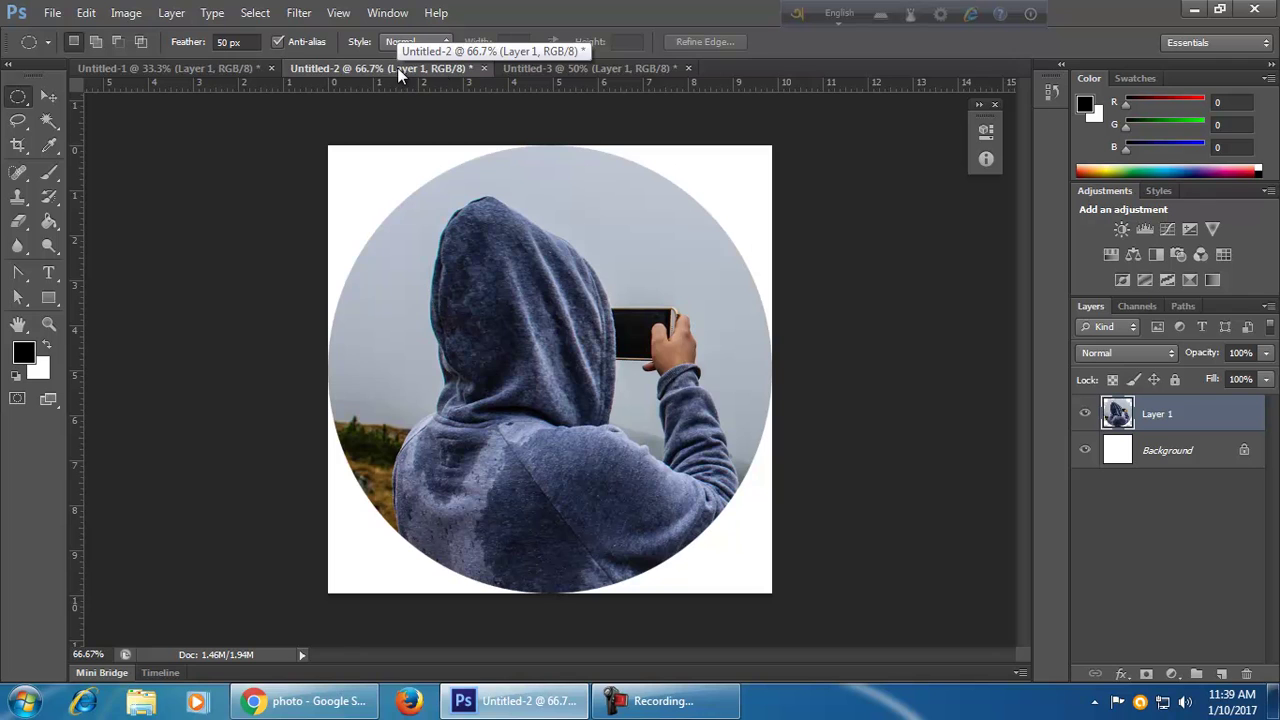
left_click(556, 70)
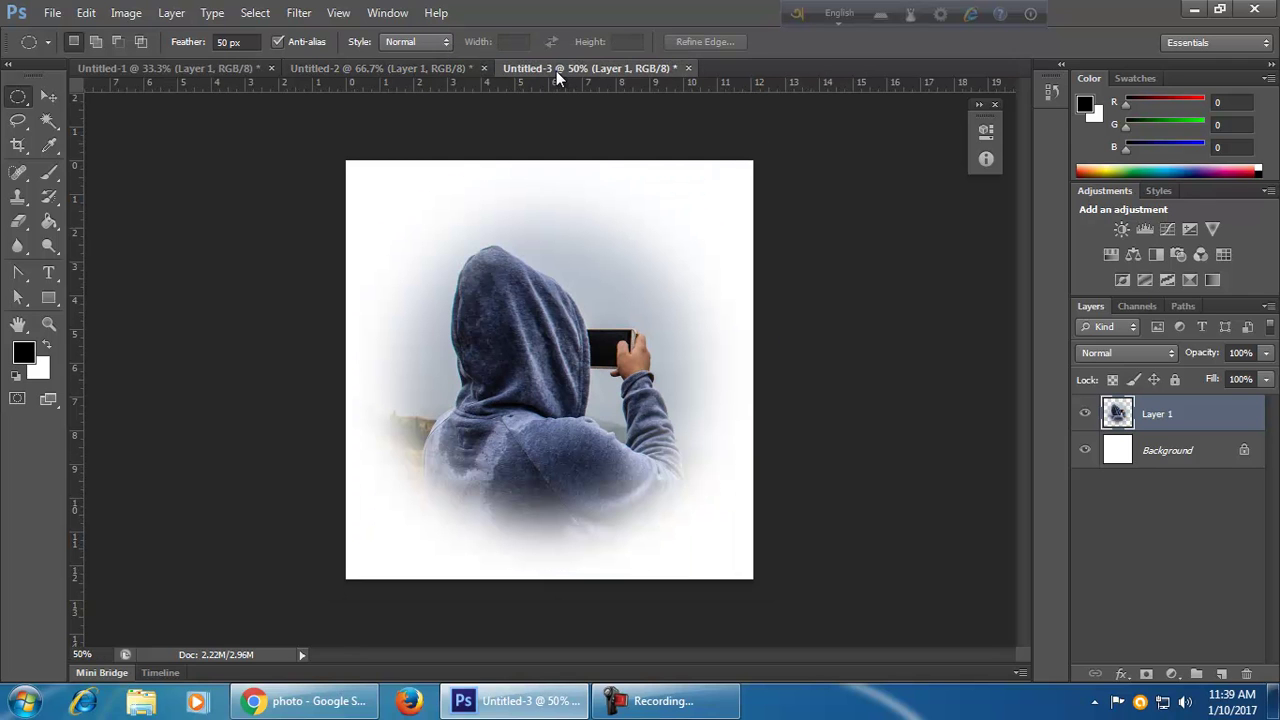
- Move the pasted feathered photo toward the upper-left corner of its canvas, partly beyond the edges
left_click(48, 96)
left_click(177, 291)
left_click_drag(563, 455, 568, 447)
left_click(841, 521)
left_click(583, 452)
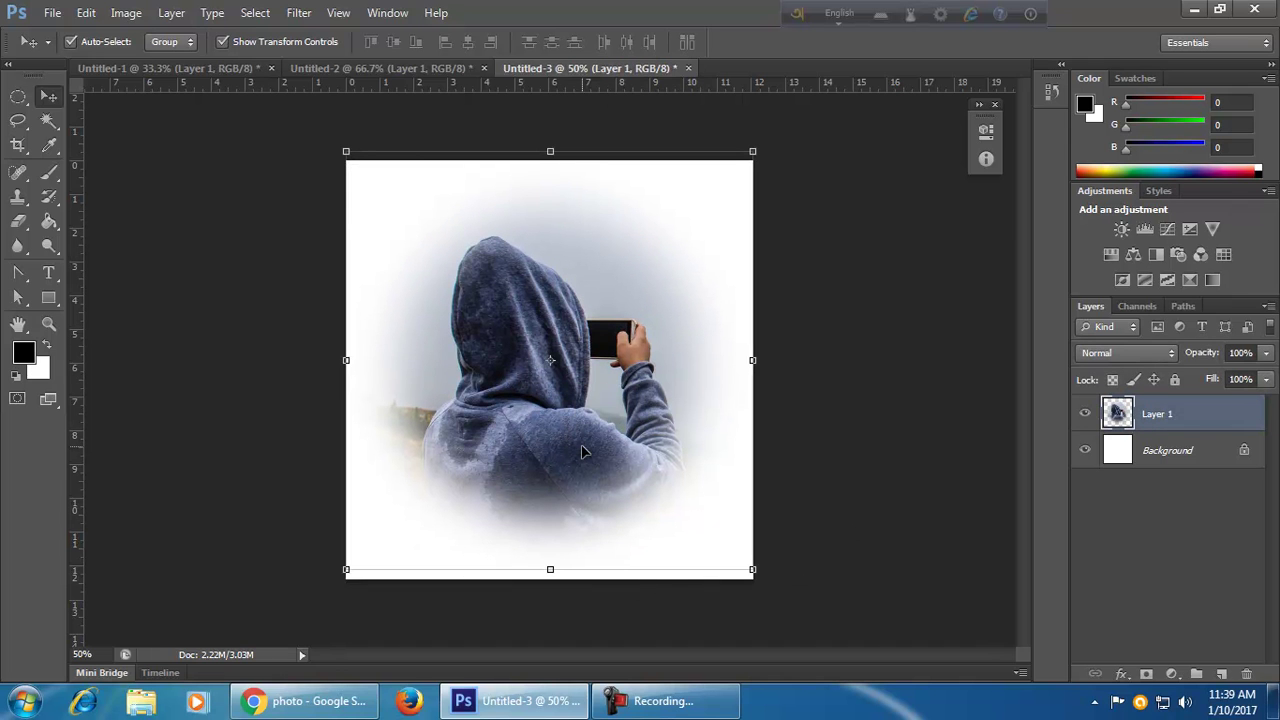
left_click_drag(649, 440, 533, 283)
left_click(859, 505)
left_click_drag(556, 343, 547, 345)
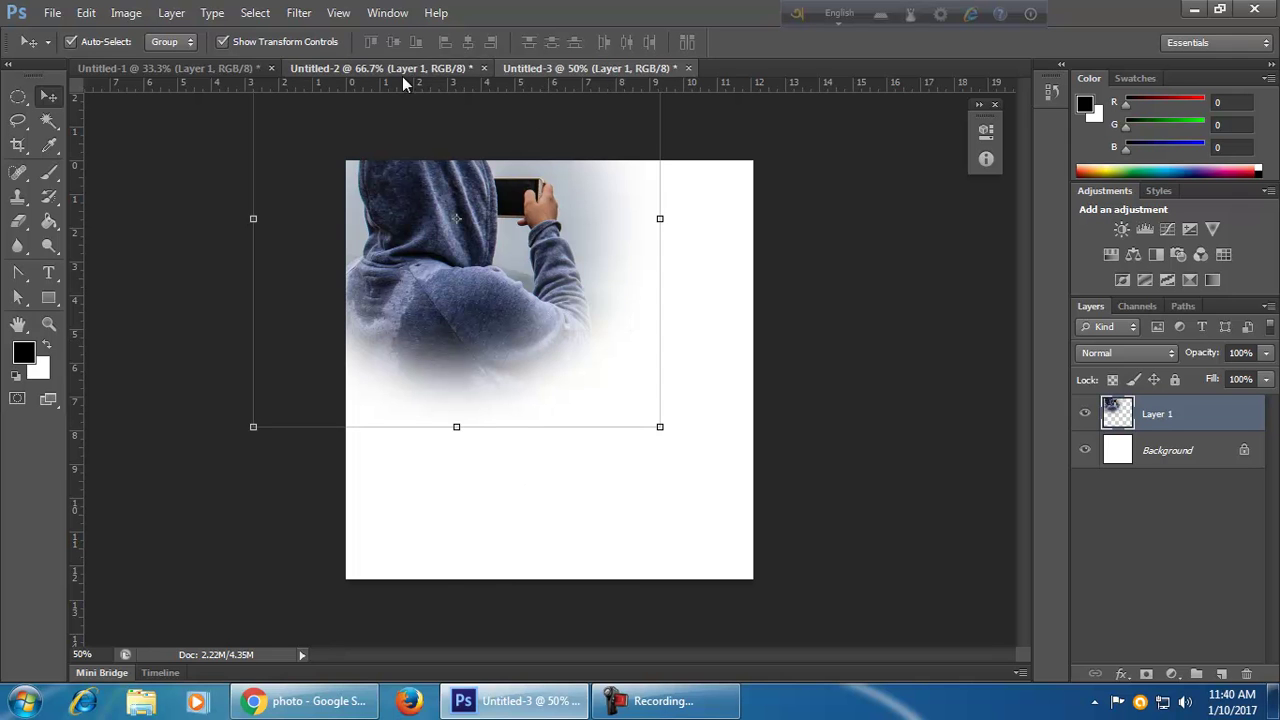
- Close the hard-edged ellipse document without saving and clear the elliptical selection in the original photo document
left_click(450, 72)
left_click(484, 68)
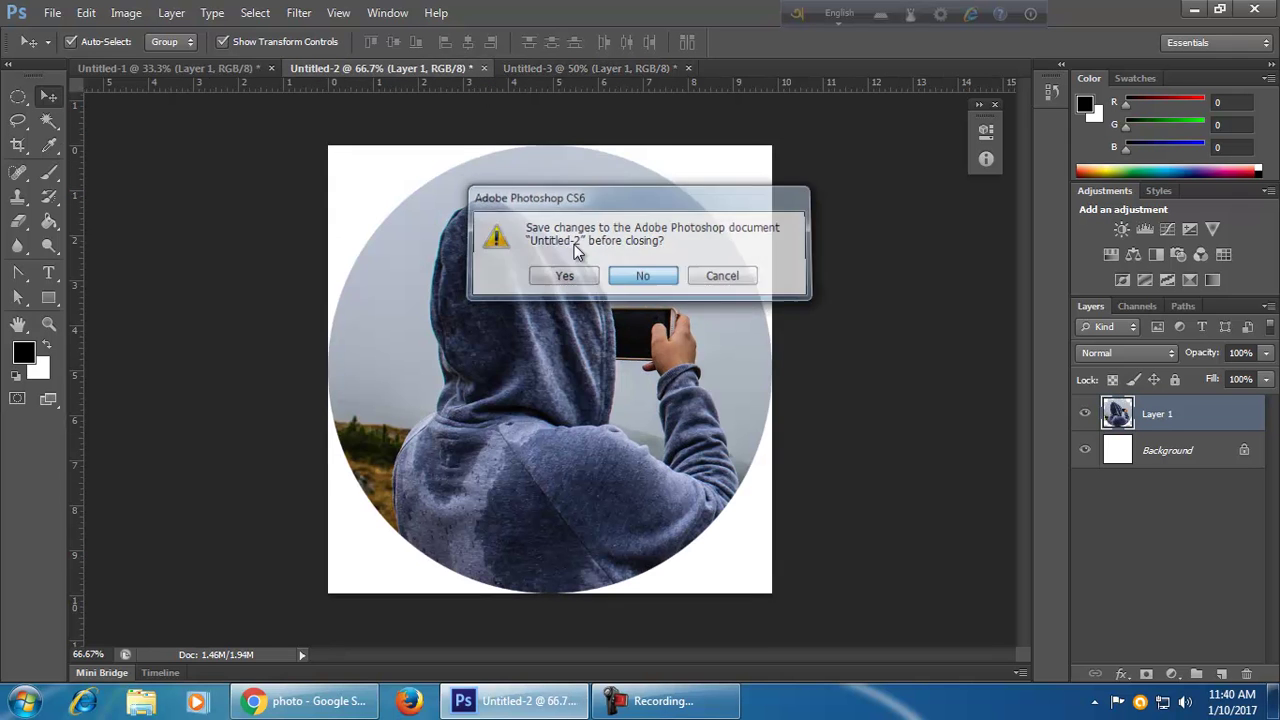
left_click(642, 276)
left_click(174, 64)
key("ctrl+d")
left_click(403, 66)
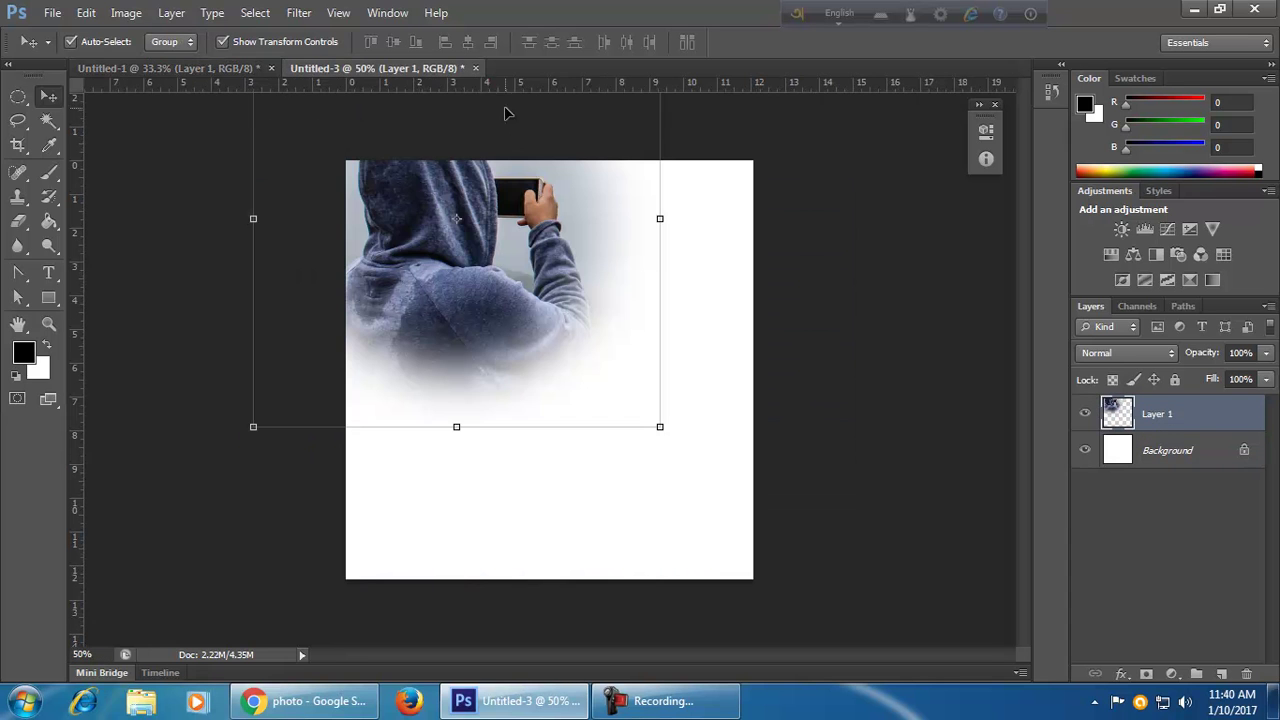
left_click(212, 68)
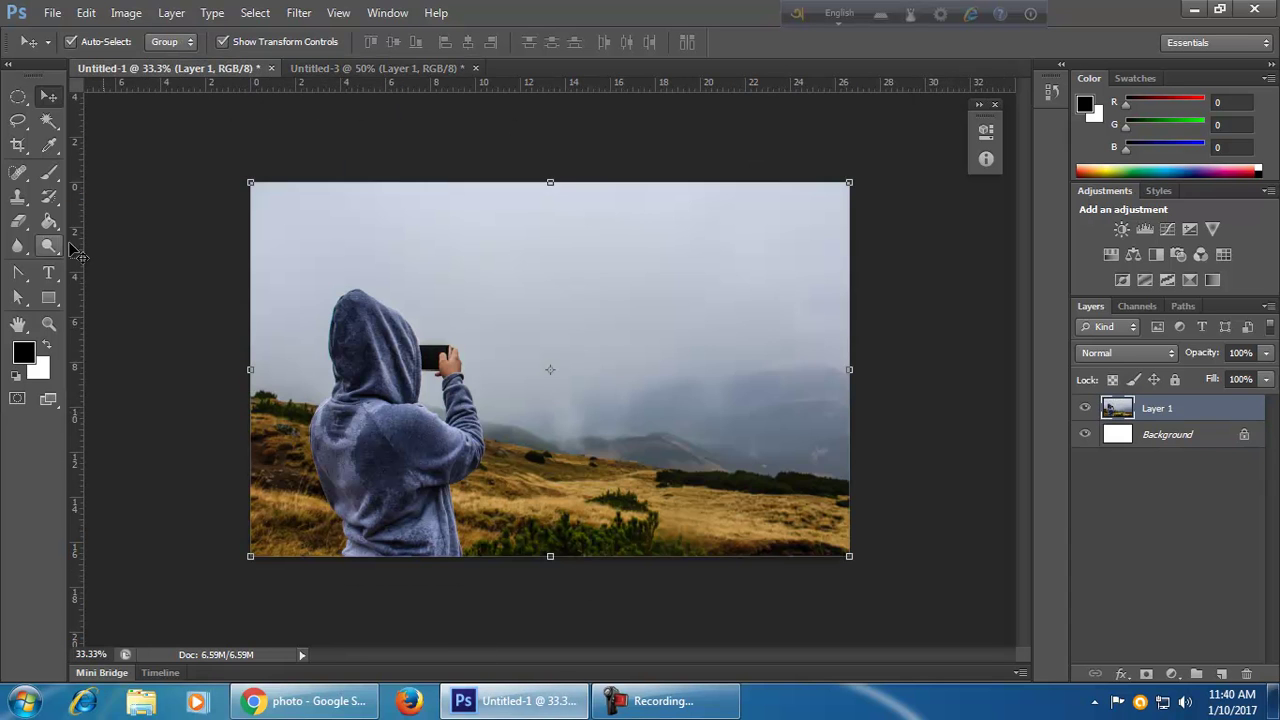
- Switch to Chrome and copy the Aviary photo of the man sitting on a stone wall from the image results
left_click(282, 702)
scroll(454, 460, "up", 5)
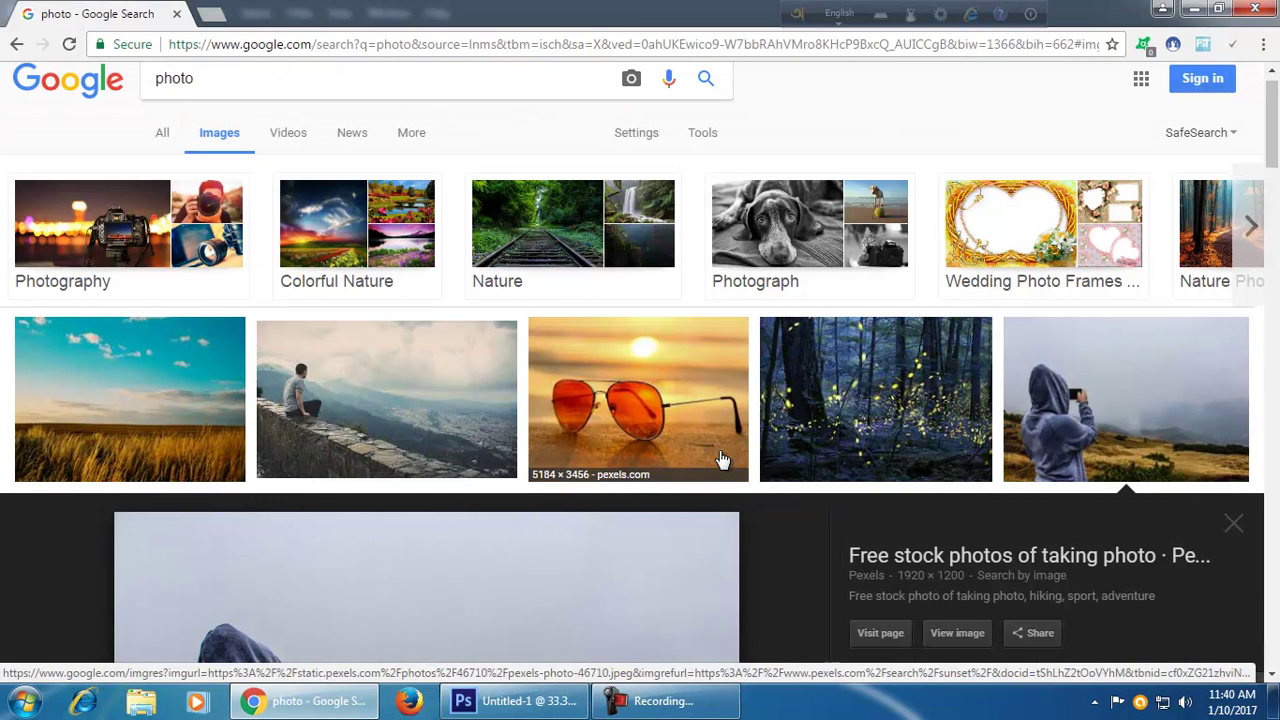
left_click(371, 443)
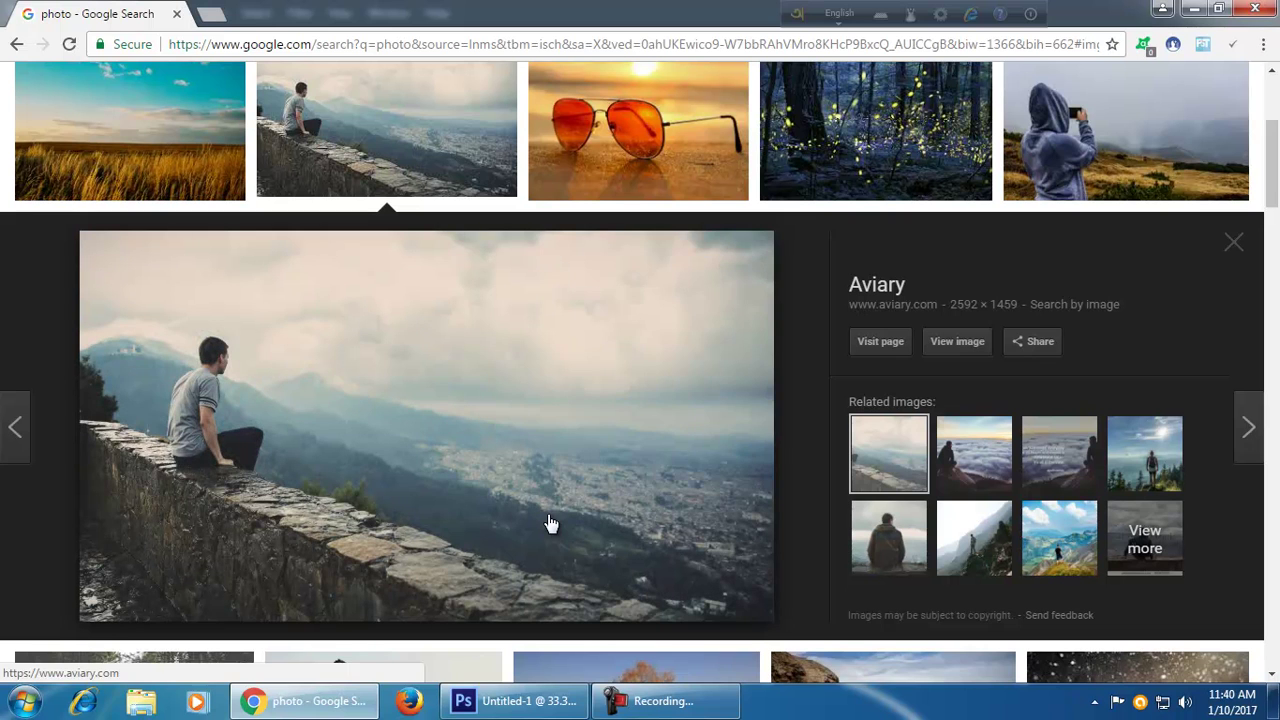
right_click(550, 522)
left_click(617, 403)
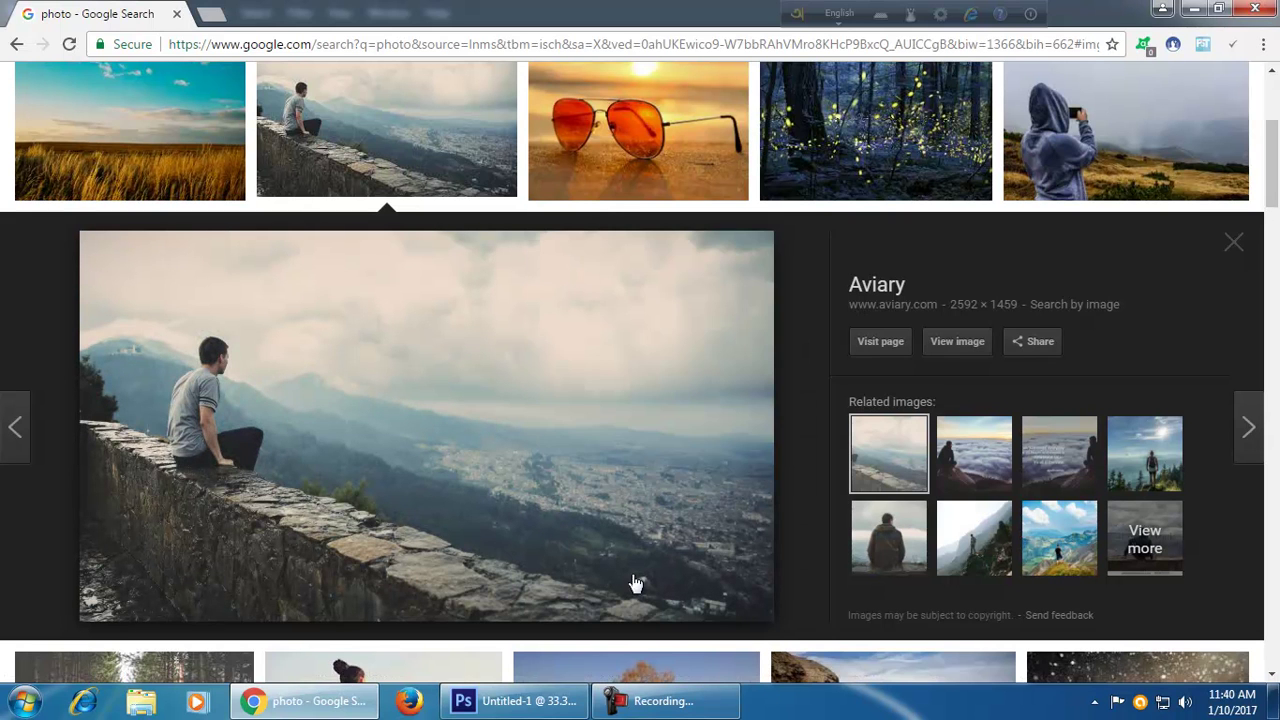
- Switch back to Photoshop and close the original hooded-person photo document without saving
left_click(514, 701)
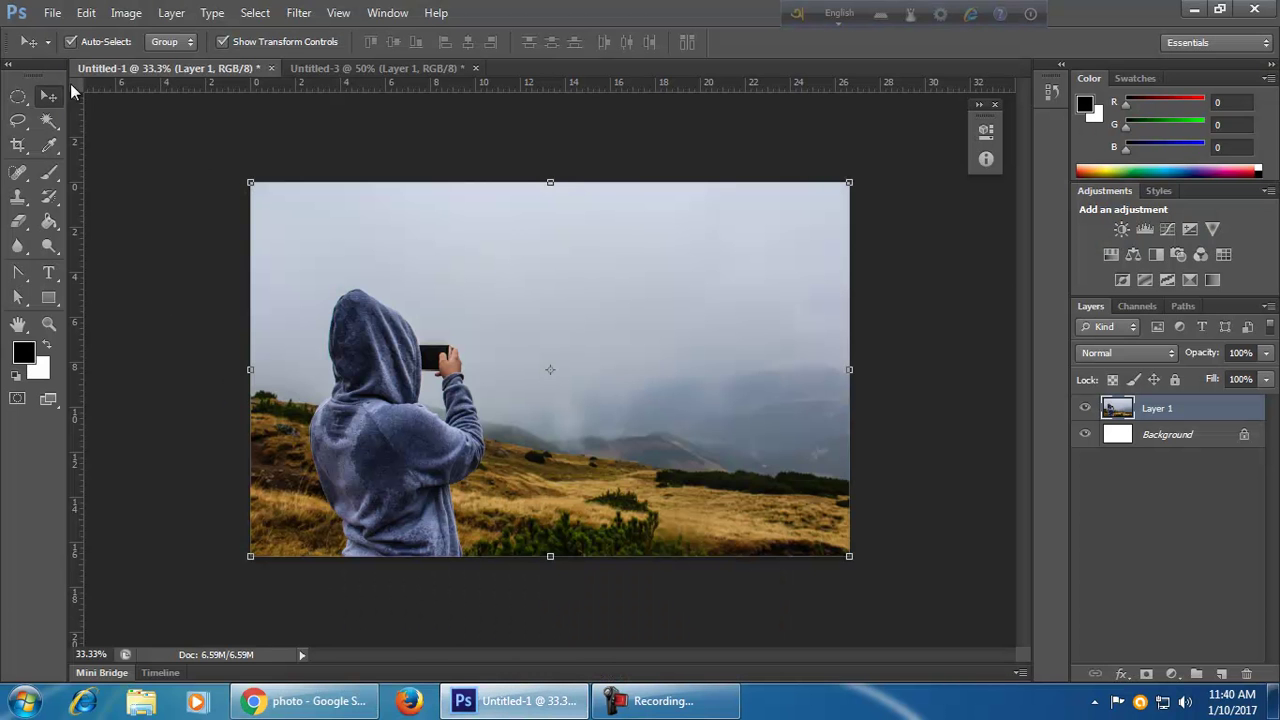
left_click(271, 68)
left_click(624, 277)
- Create a new 2592 × 1459 pixel document from the Clipboard preset and paste the stone wall photo into it
left_click(52, 13)
left_click(64, 37)
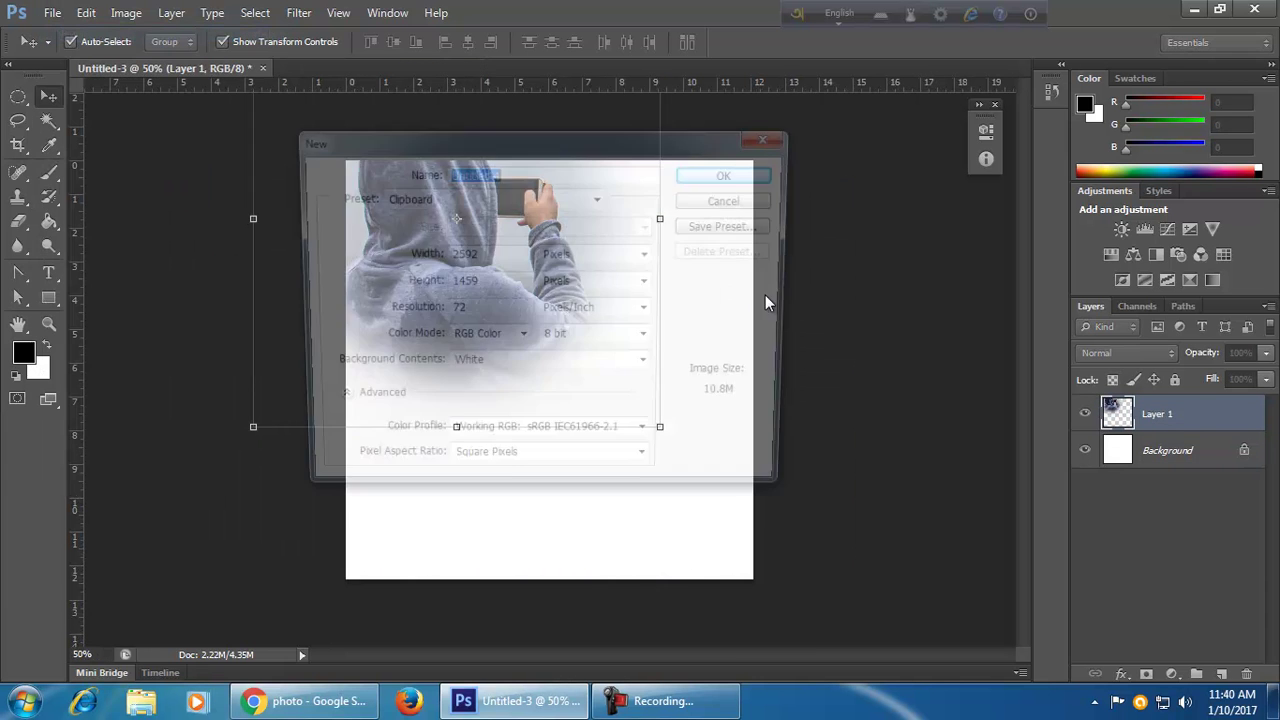
left_click(765, 177)
key("ctrl+v")
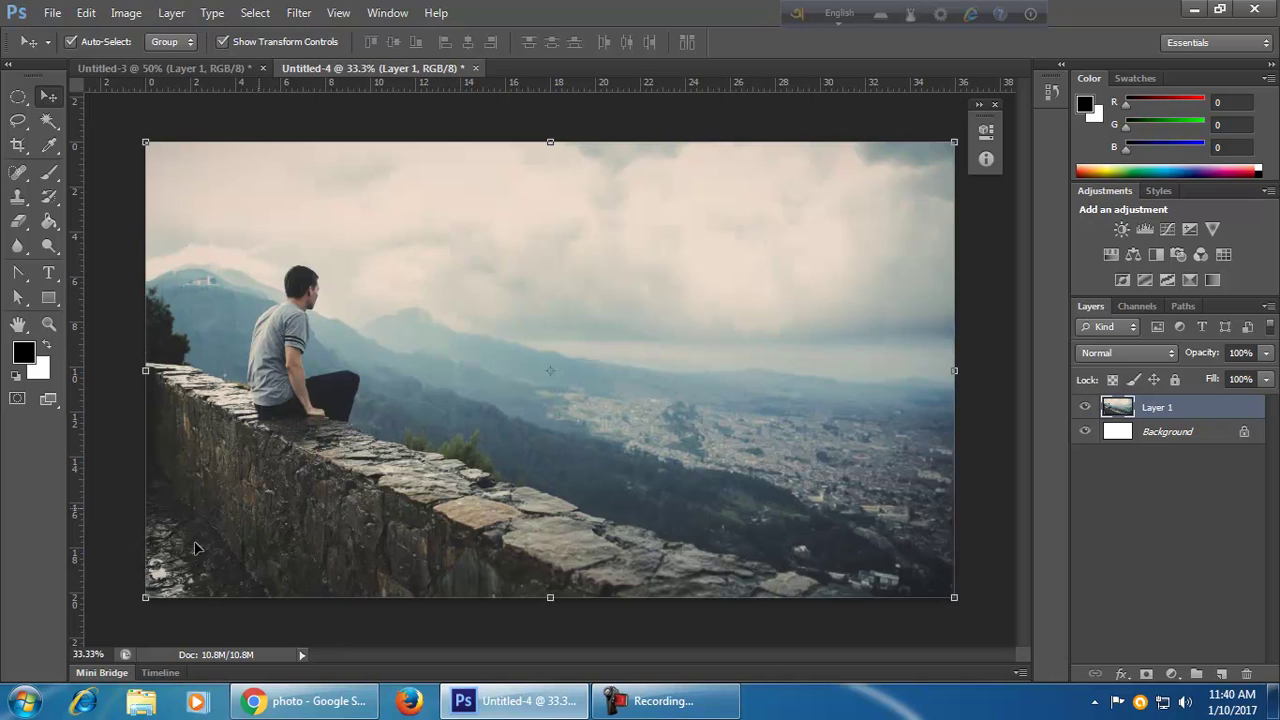
- Select the seated man with a 50 px feathered ellipse about 9.7 × 9.5 in and paste the copy into the Untitled-3 document
left_click(18, 96)
left_click_drag(240, 246, 408, 411)
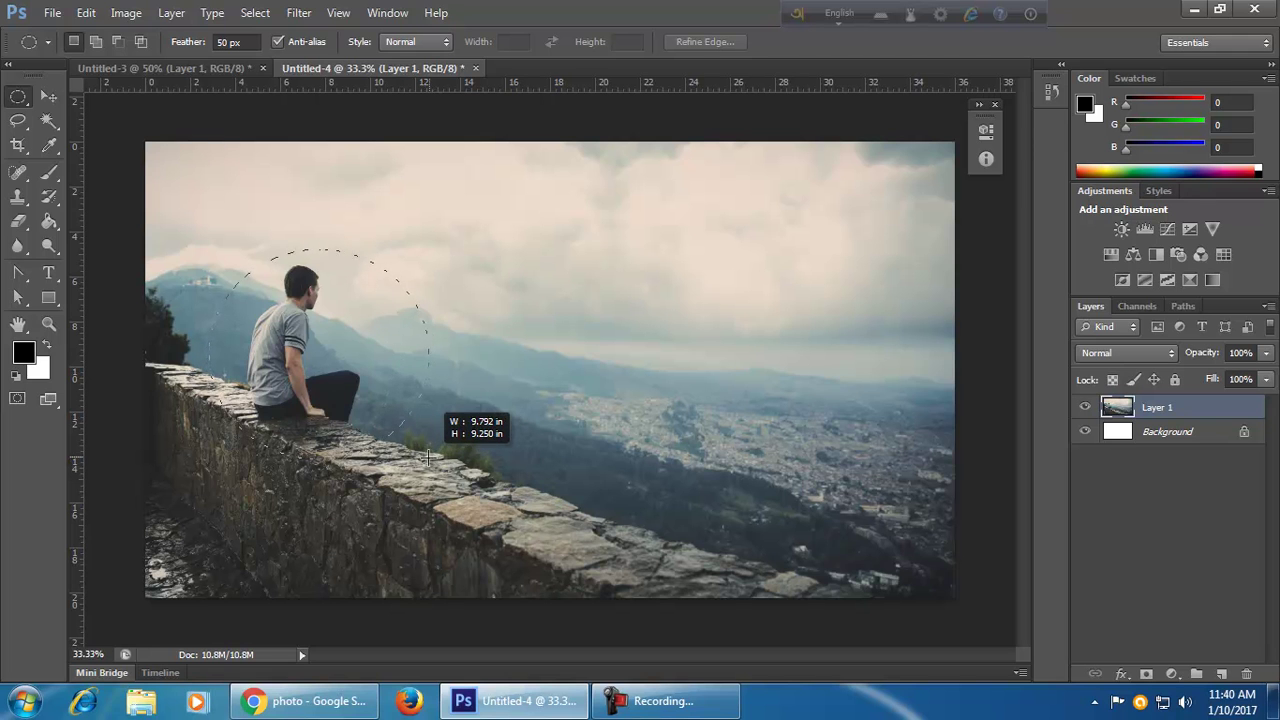
mouse_move(425, 457)
left_mouse_down()
mouse_move(568, 462)
mouse_move(425, 464)
left_mouse_up()
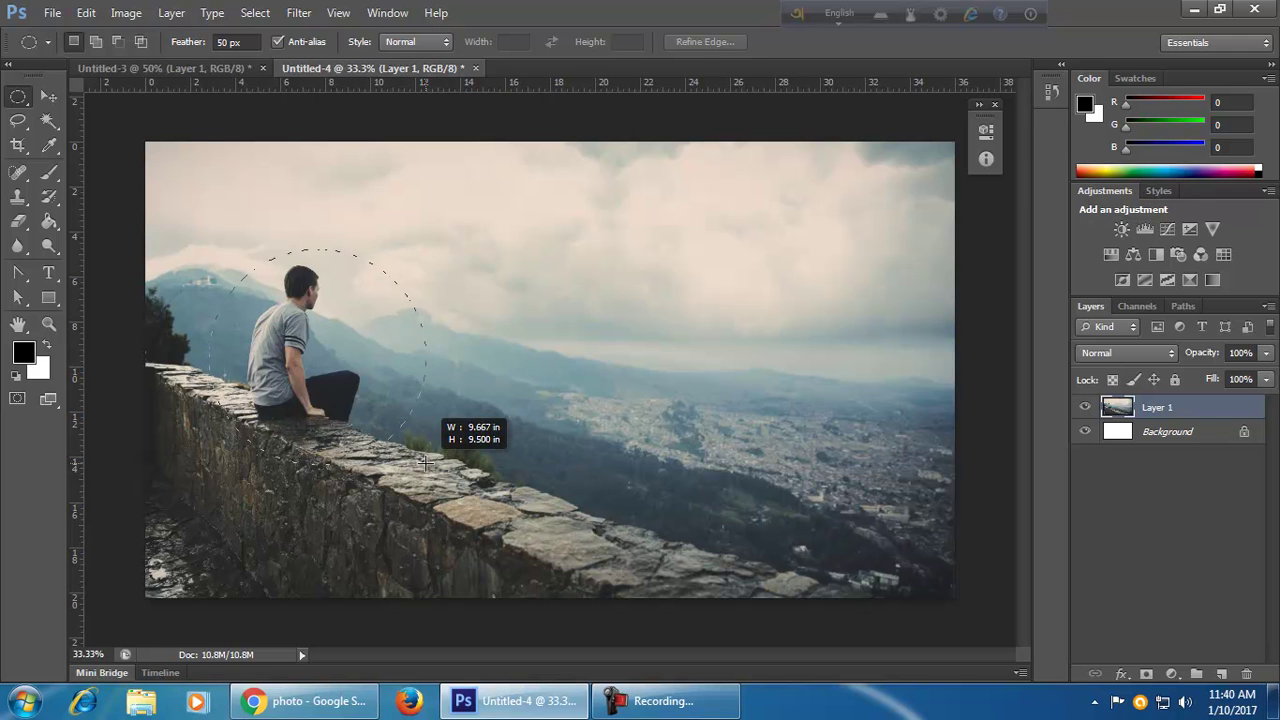
left_click_drag(425, 463, 467, 470)
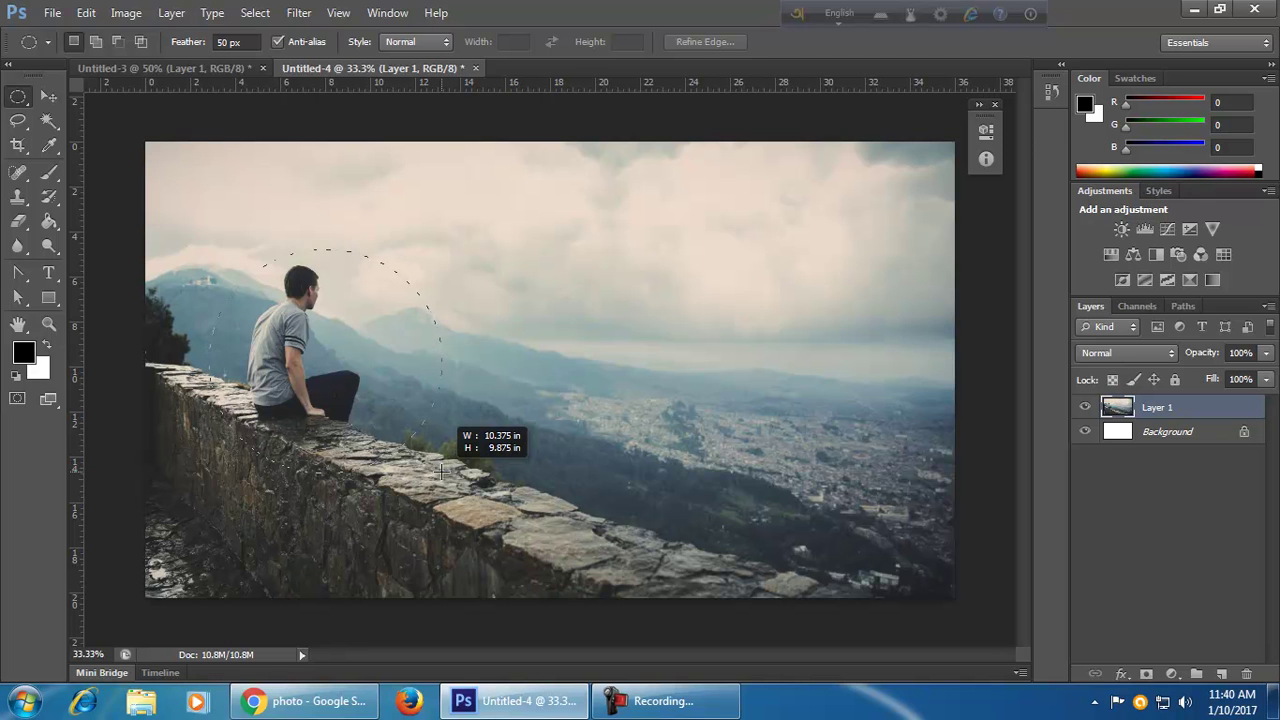
left_click_drag(440, 470, 410, 459)
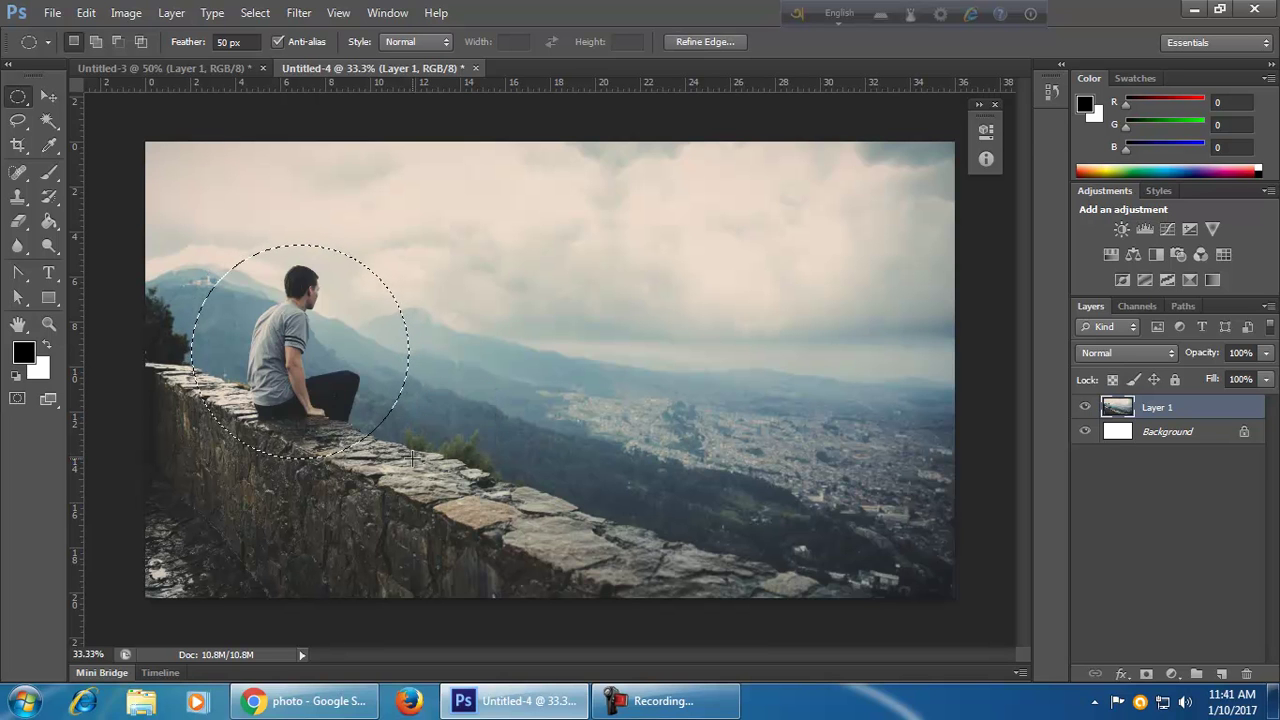
left_click(208, 69)
key("ctrl+v")
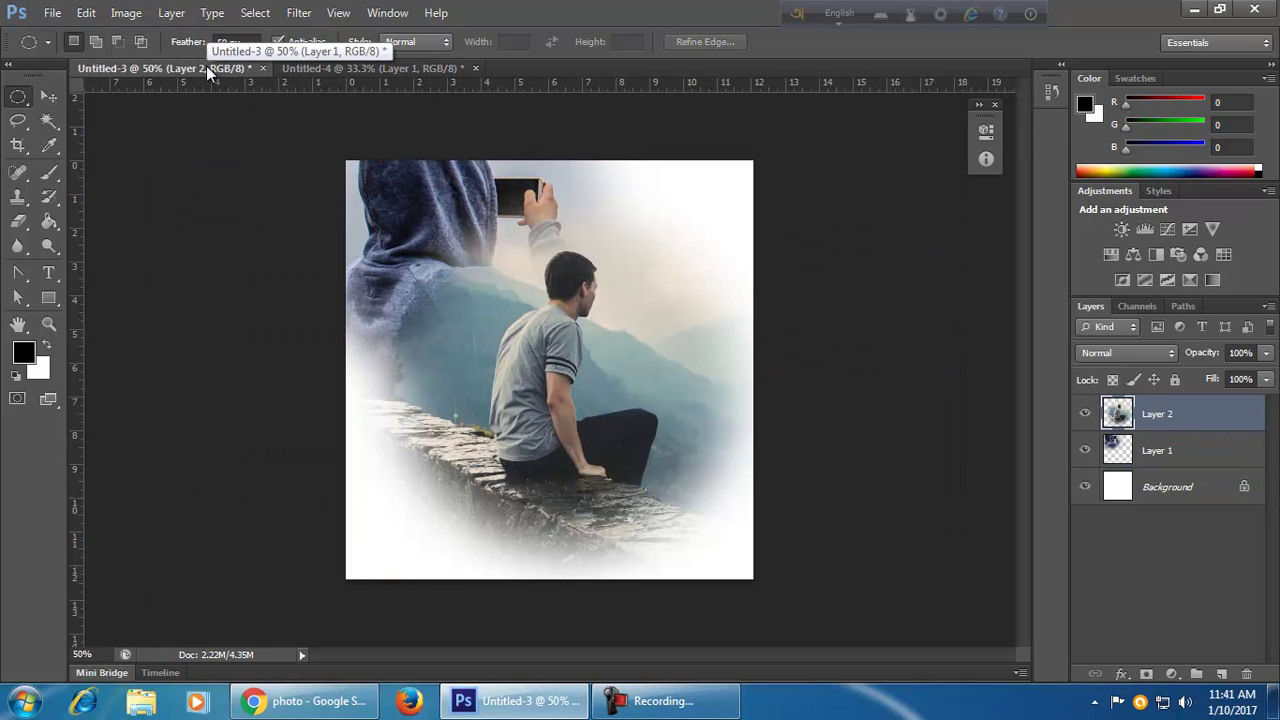
- Move the pasted seated-man layer around the canvas and place it directly below the hooded person
left_click(48, 96)
left_click_drag(586, 432, 688, 322)
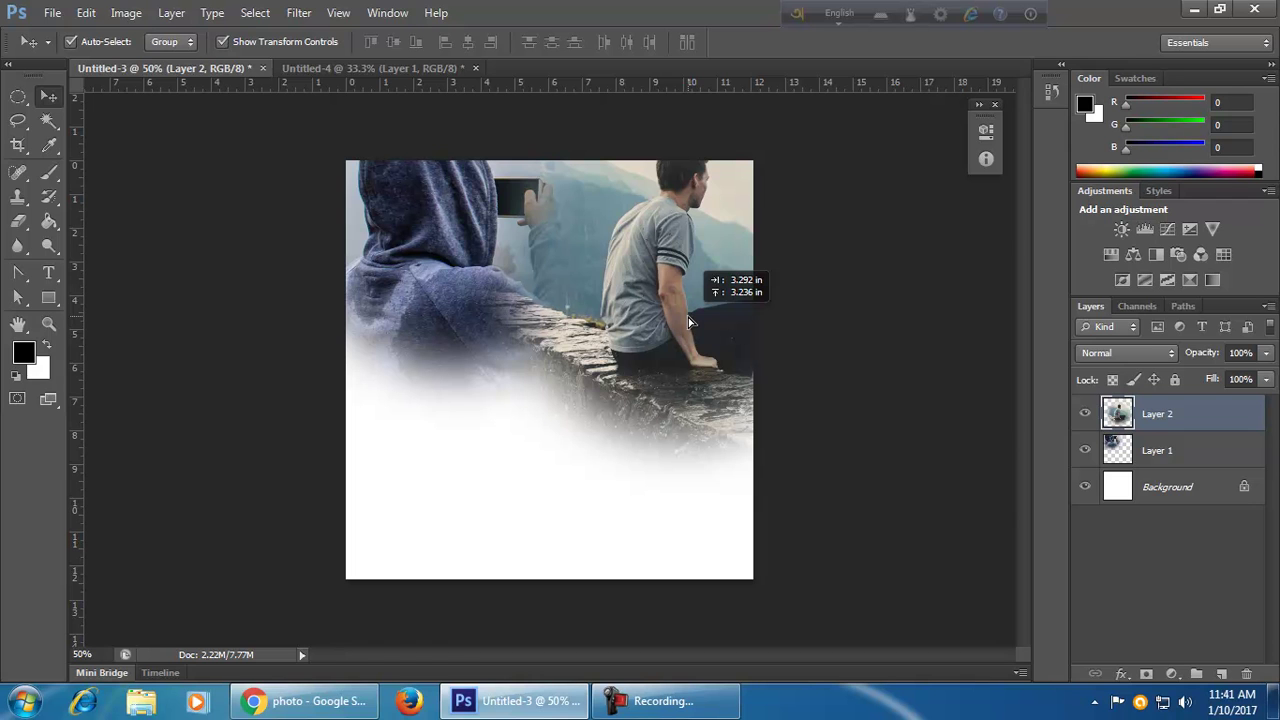
left_click_drag(688, 322, 688, 322)
left_click(946, 474)
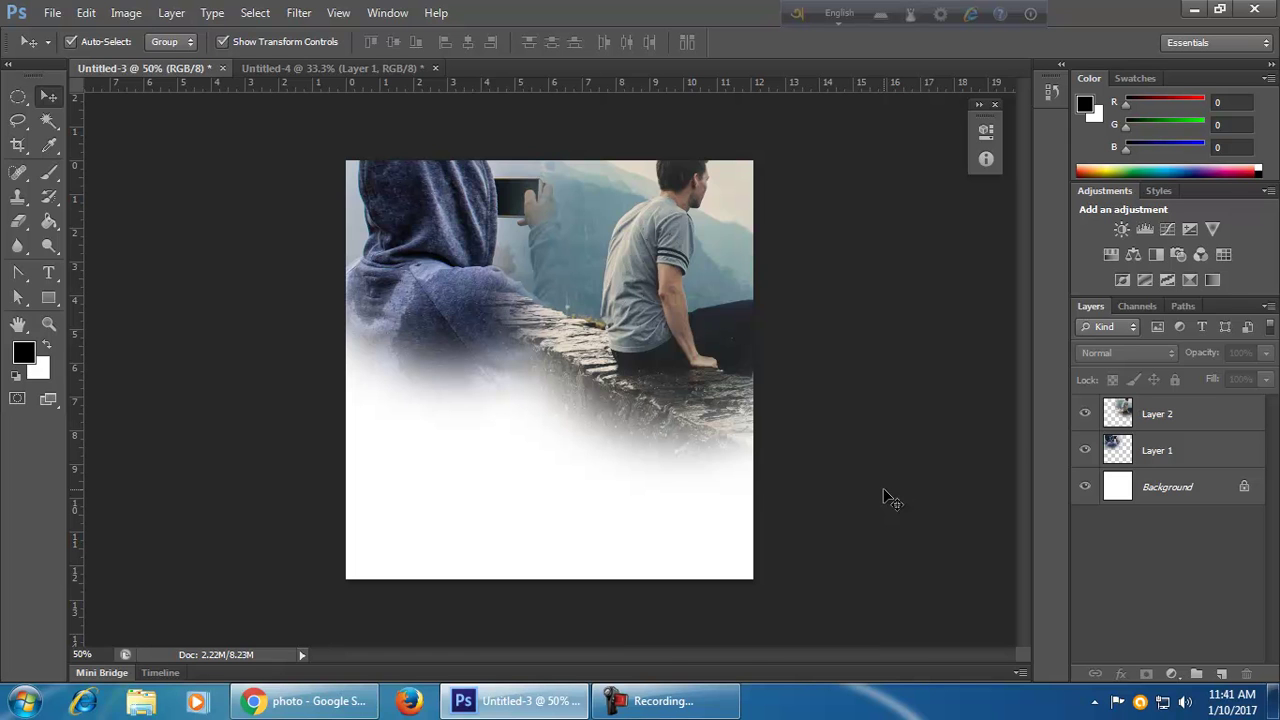
left_click_drag(702, 340, 470, 558)
left_click(881, 523)
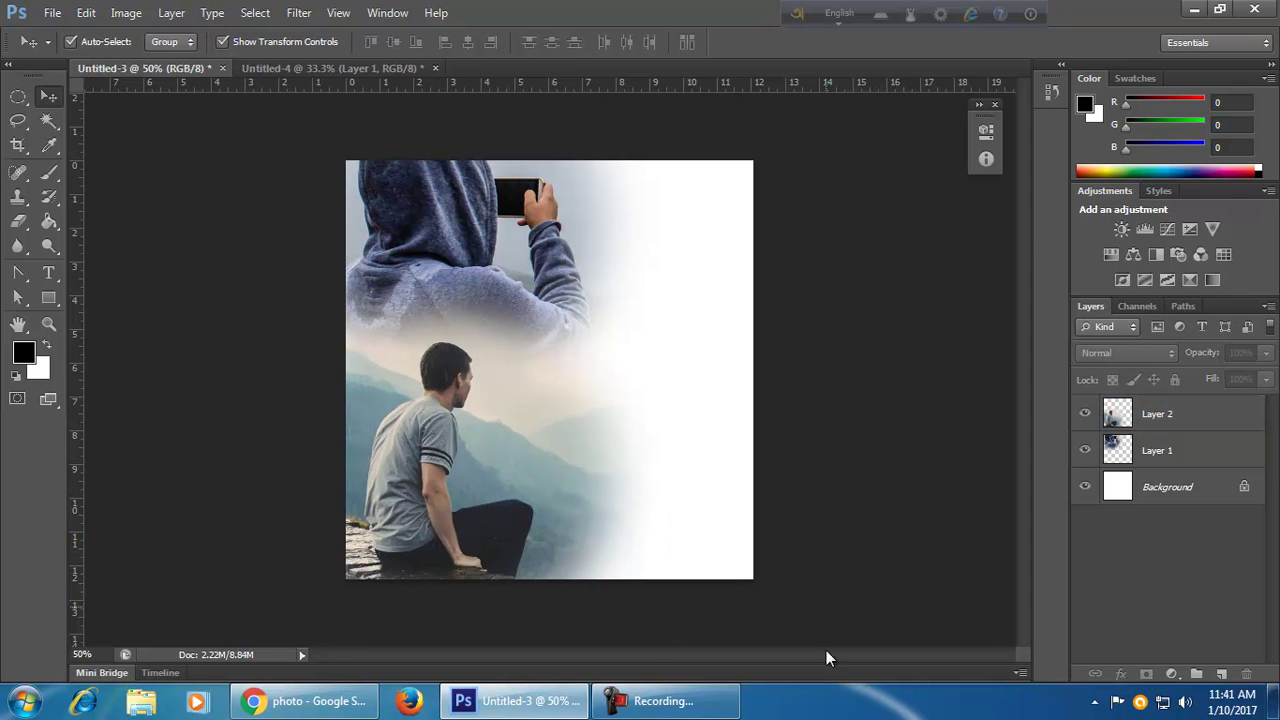
left_click_drag(462, 485, 465, 491)
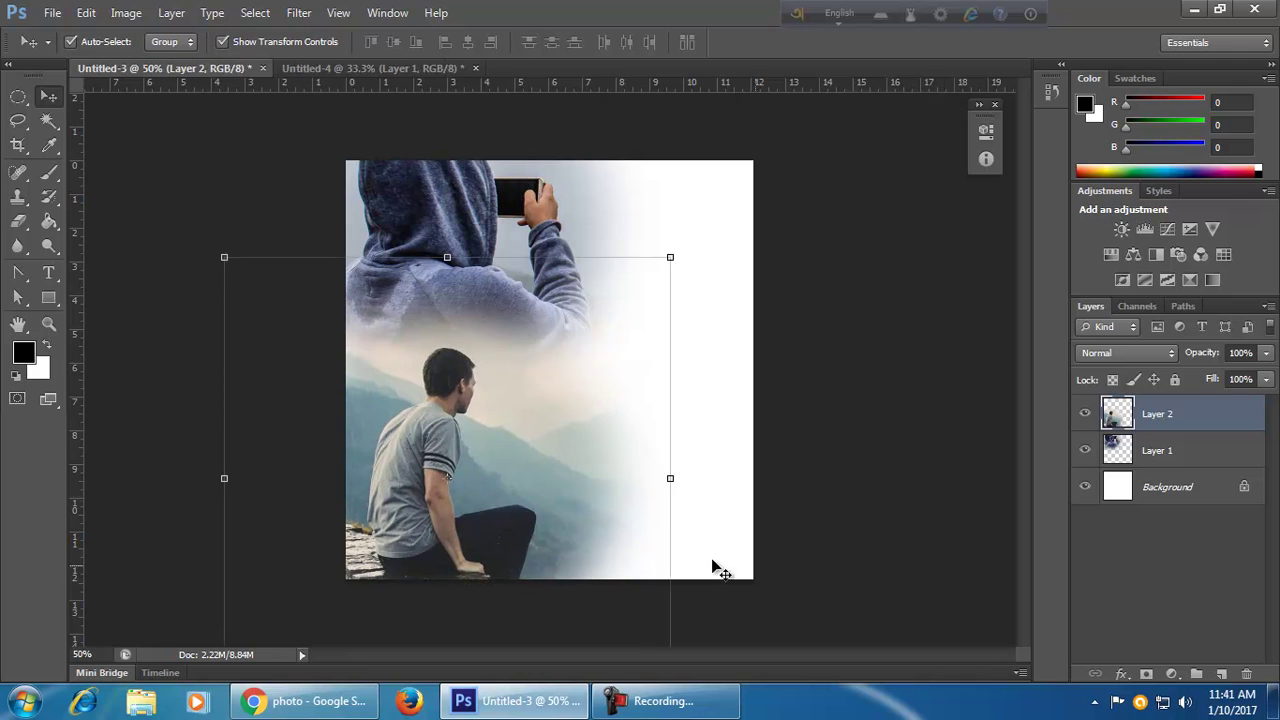
left_click(983, 557)
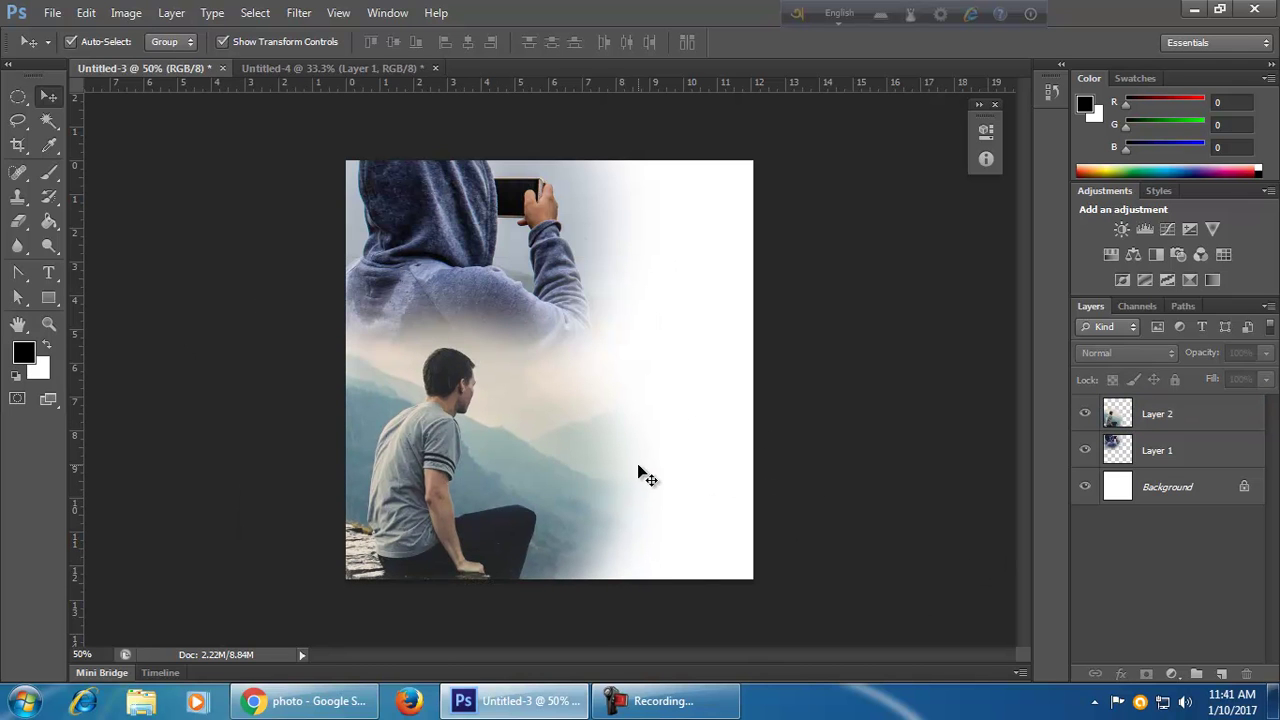
- Close the combined hooded-person and seated-man document without saving and activate the Lasso Tool in the stone wall photo
left_click(222, 68)
left_click(643, 277)
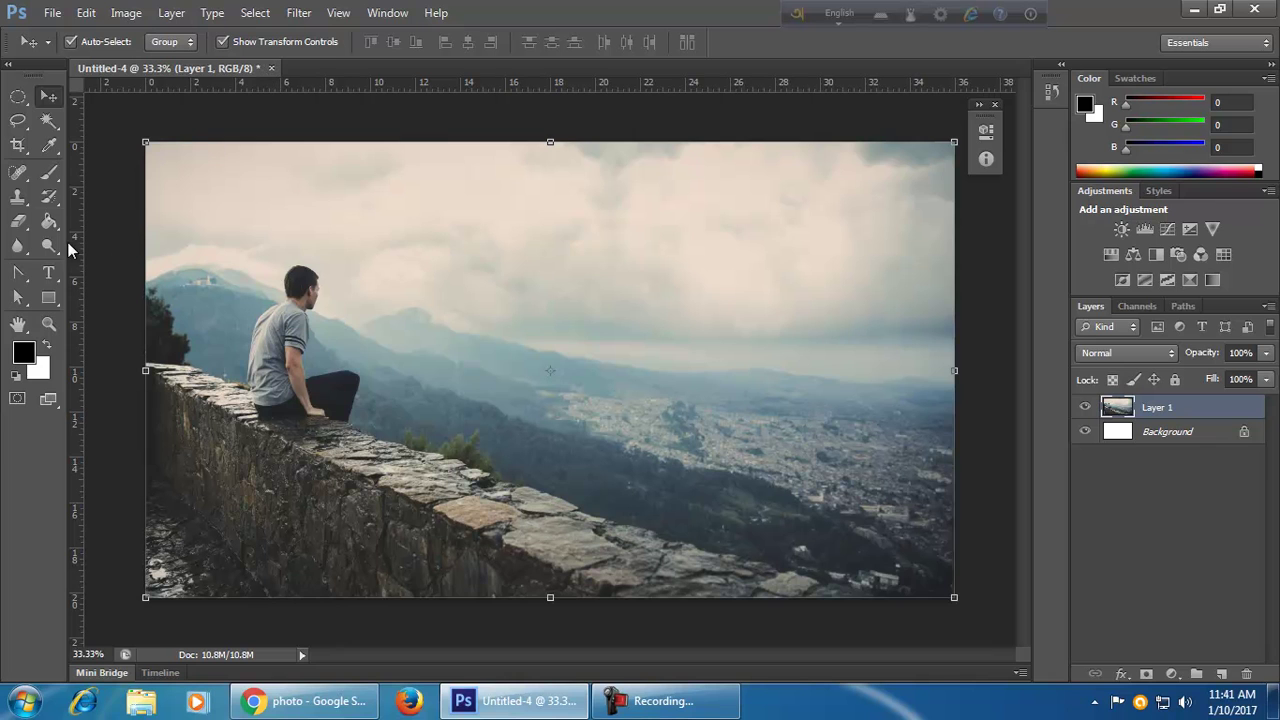
left_click(20, 122)
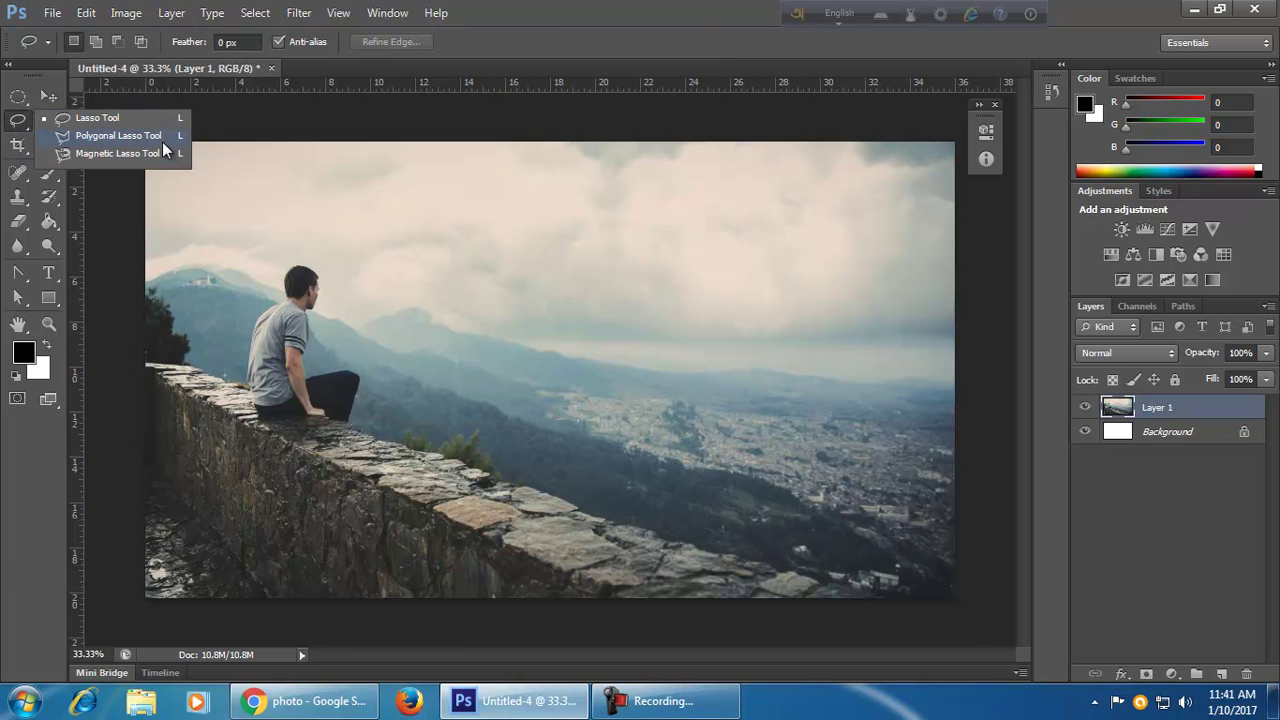
left_click(16, 100)
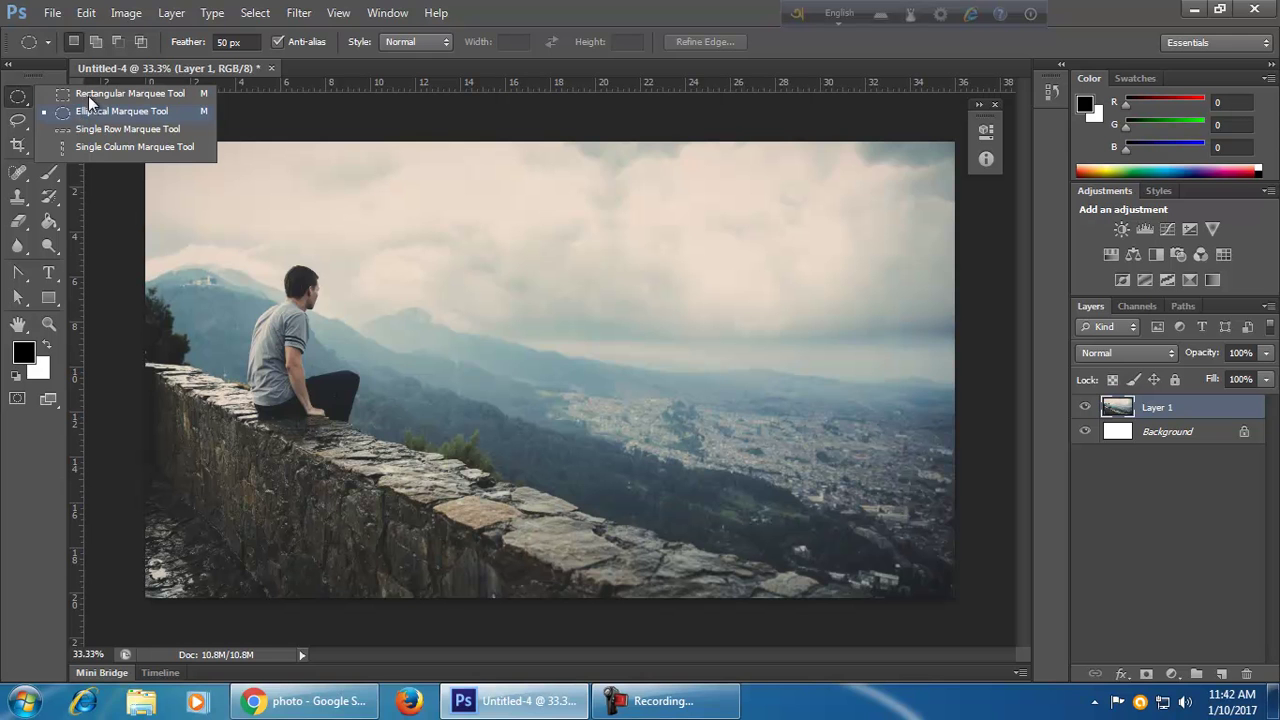
left_click(18, 121)
left_click(93, 119)
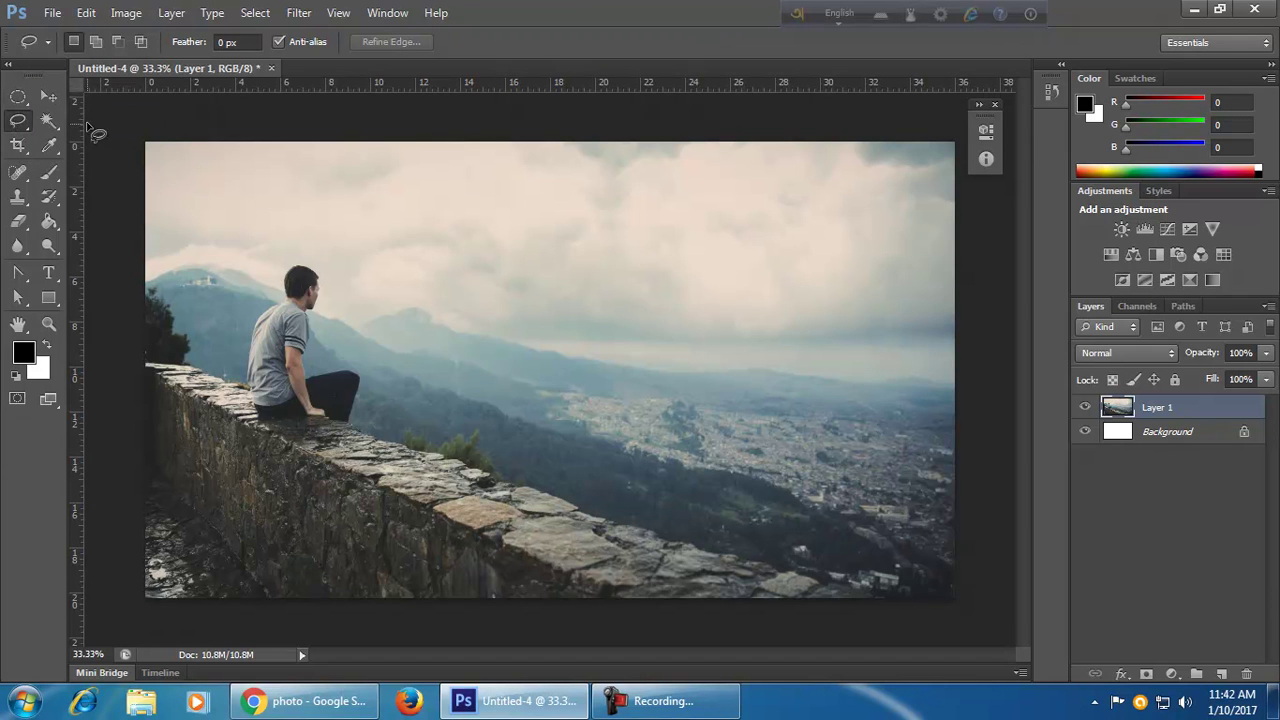
- Draw a loose freehand lasso selection with 0 px feather around the man sitting on the wall
scroll(303, 318, "up", 4)
left_click_drag(355, 350, 508, 371)
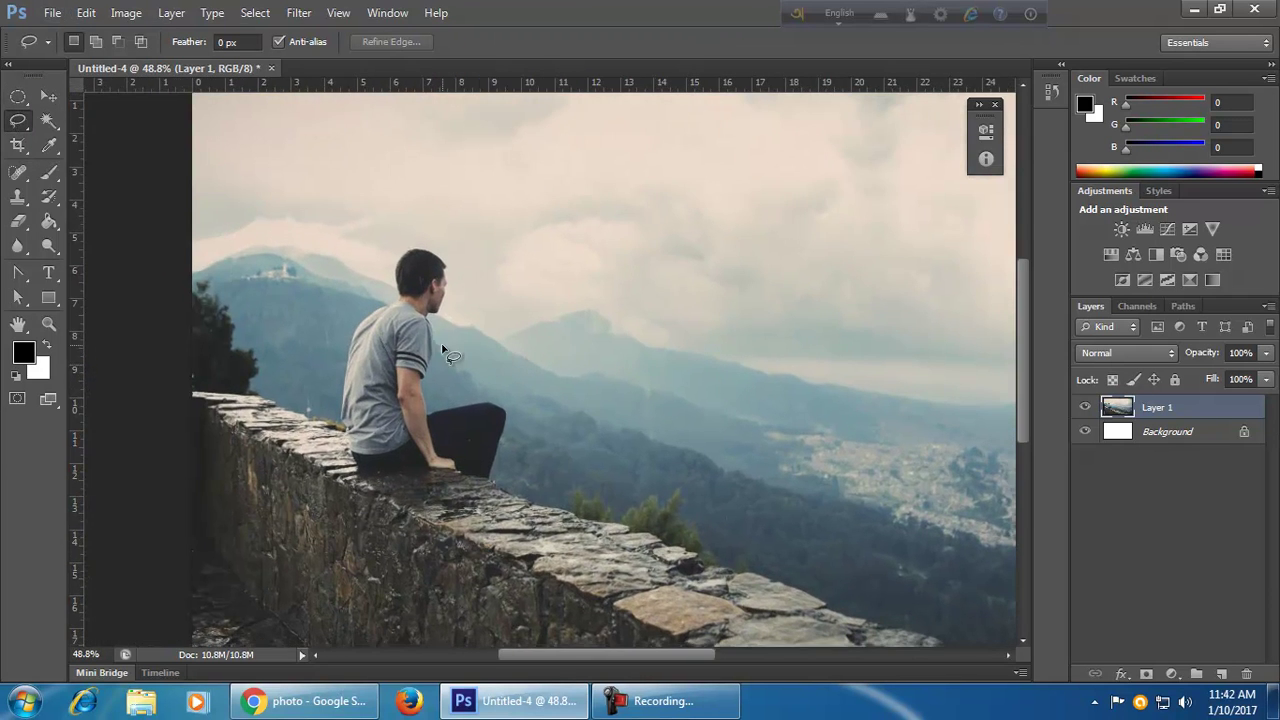
mouse_move(323, 355)
left_mouse_down()
mouse_move(349, 233)
mouse_move(384, 182)
mouse_move(482, 253)
mouse_move(516, 300)
mouse_move(540, 364)
mouse_move(528, 432)
left_mouse_up()
mouse_move(468, 511)
left_mouse_down()
mouse_move(380, 499)
mouse_move(305, 519)
mouse_move(325, 462)
left_mouse_up()
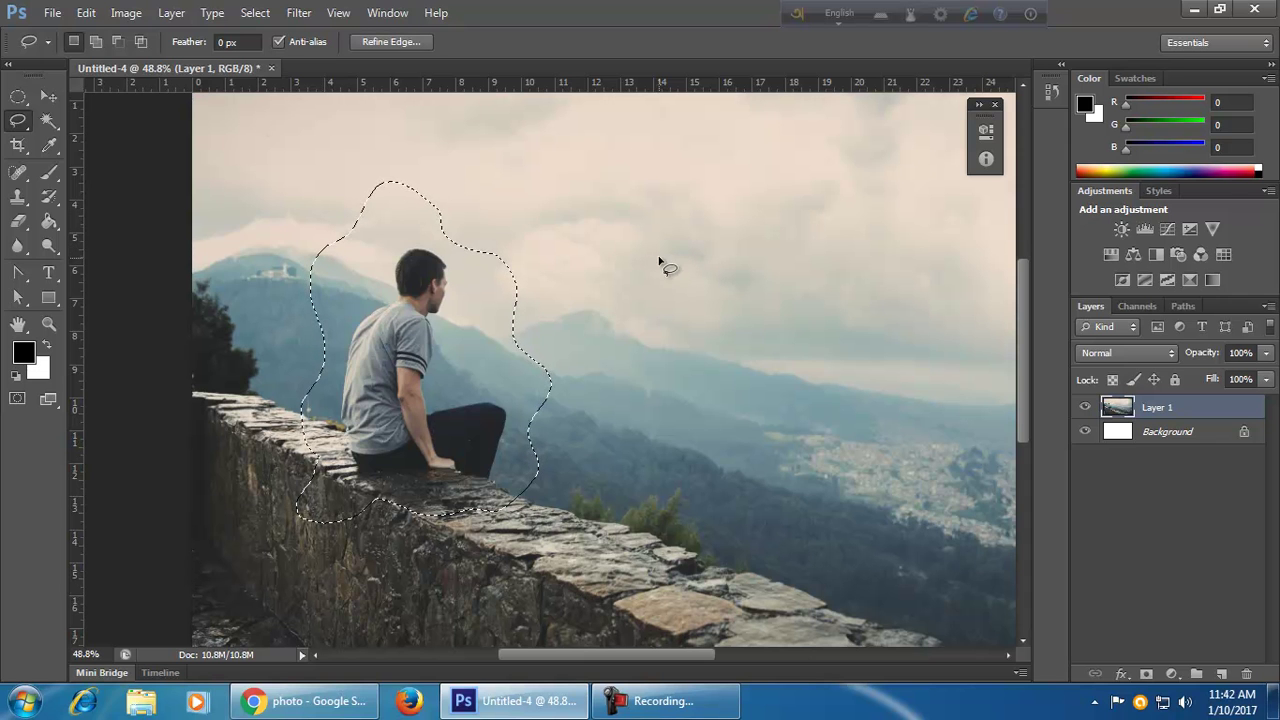
- Create a new 558 × 750 pixel document from the Clipboard preset and paste the lassoed area into it
left_click(52, 12)
left_click(60, 29)
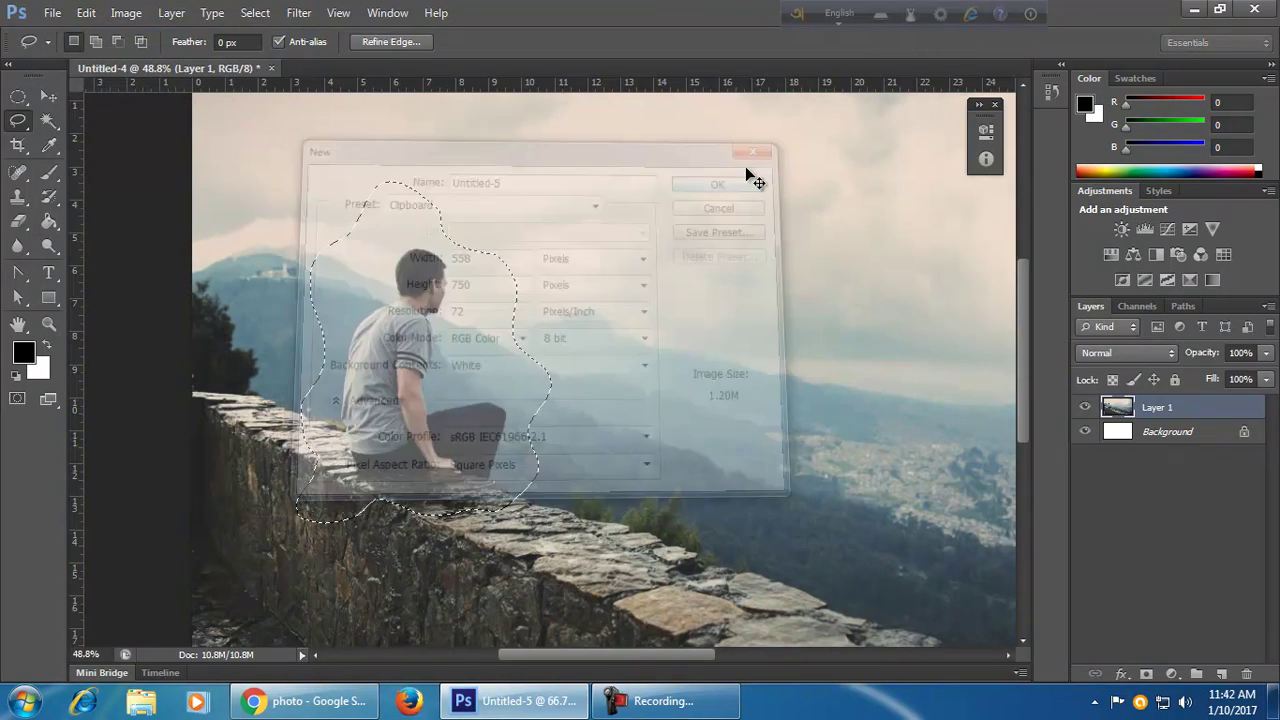
left_click(746, 170)
key("ctrl+v")
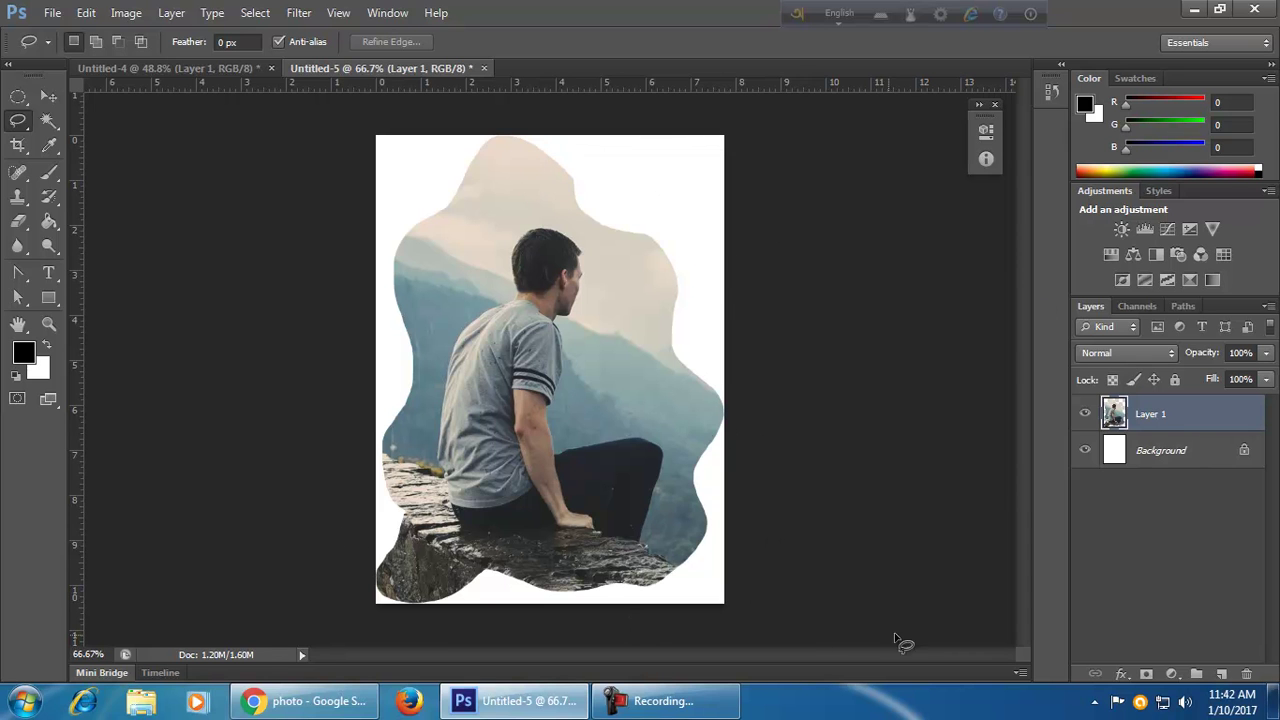
- Close the document with the lassoed cutout without saving and clear the selection in the stone wall photo
left_click(484, 69)
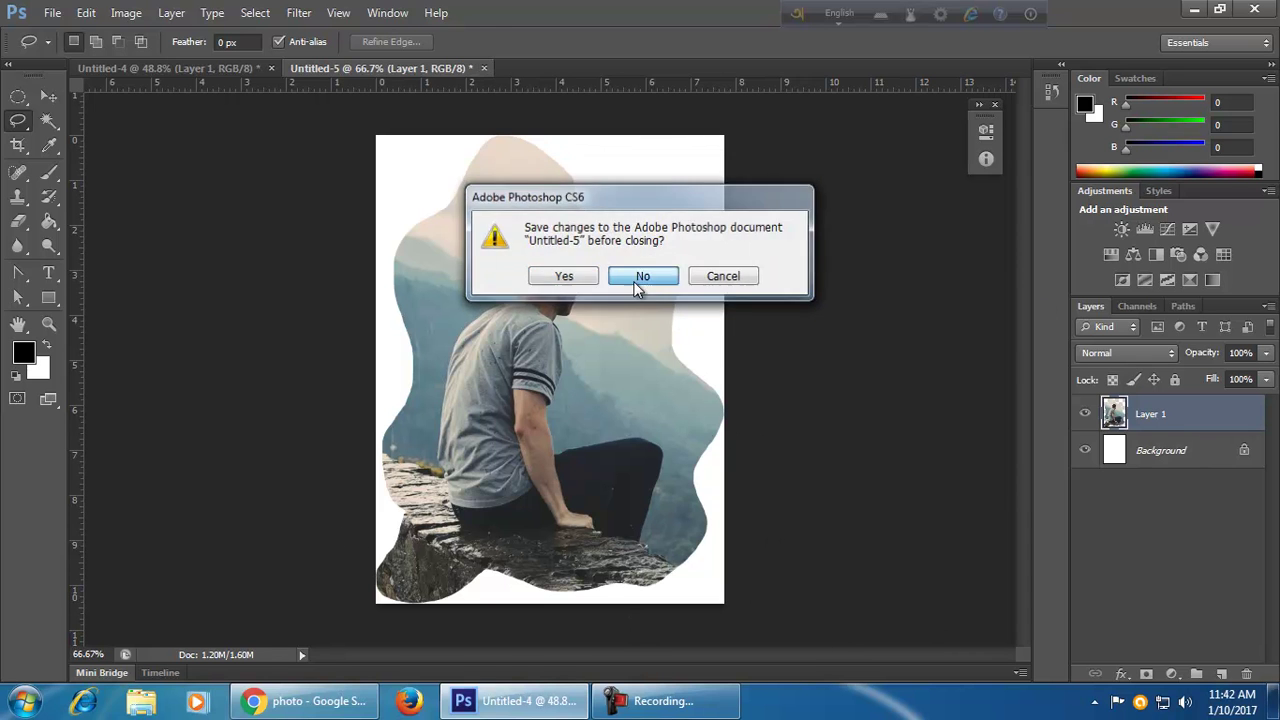
left_click(614, 285)
key("ctrl+d")
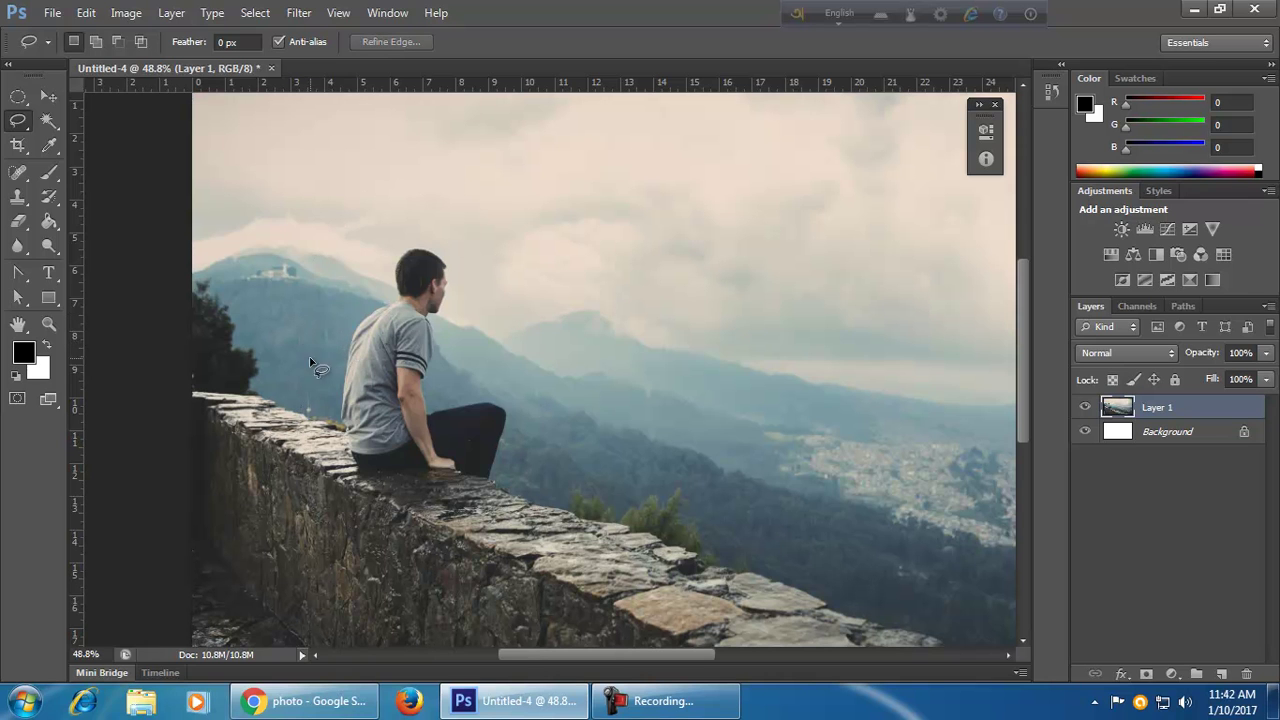
- Draw another freehand lasso selection around the seated man and deselect it
mouse_move(338, 305)
left_mouse_down()
mouse_move(340, 231)
mouse_move(406, 205)
mouse_move(468, 239)
mouse_move(478, 276)
mouse_move(455, 342)
mouse_move(477, 373)
mouse_move(507, 400)
left_mouse_up()
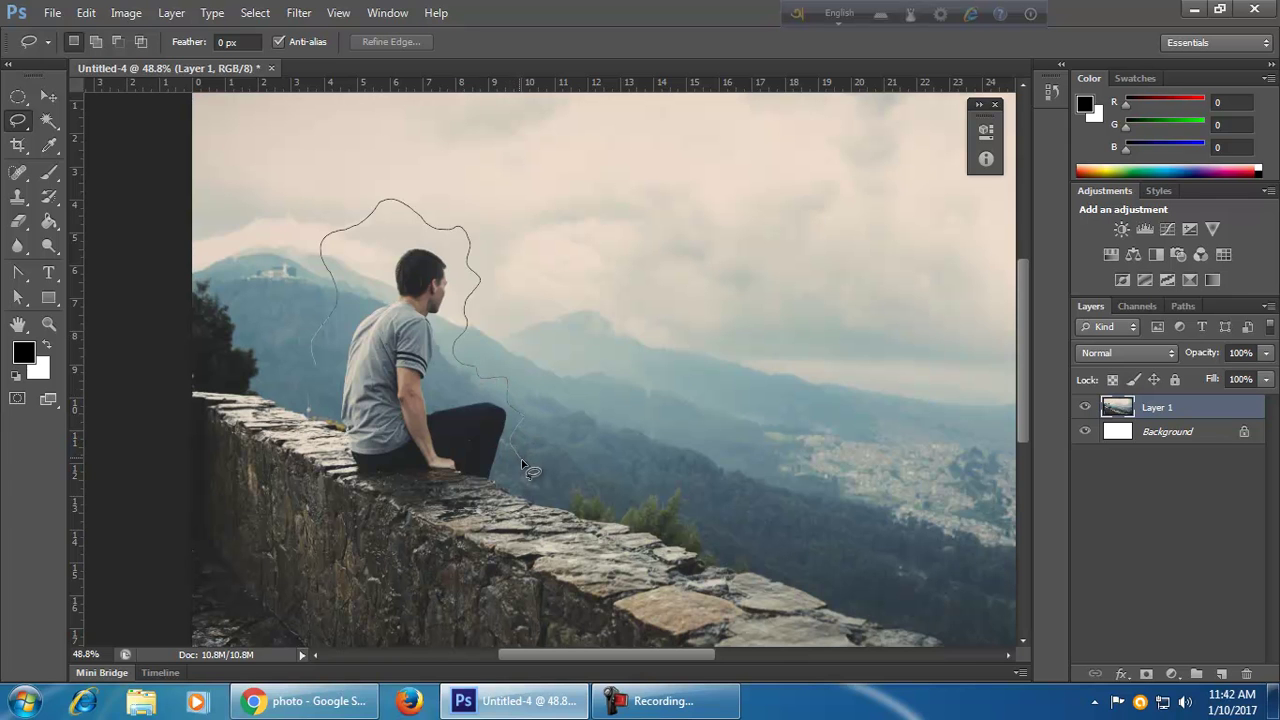
left_click_drag(517, 504, 484, 537)
mouse_move(361, 498)
left_mouse_down()
mouse_move(300, 467)
mouse_move(313, 437)
mouse_move(299, 406)
mouse_move(320, 372)
left_mouse_up()
key("ctrl+d")
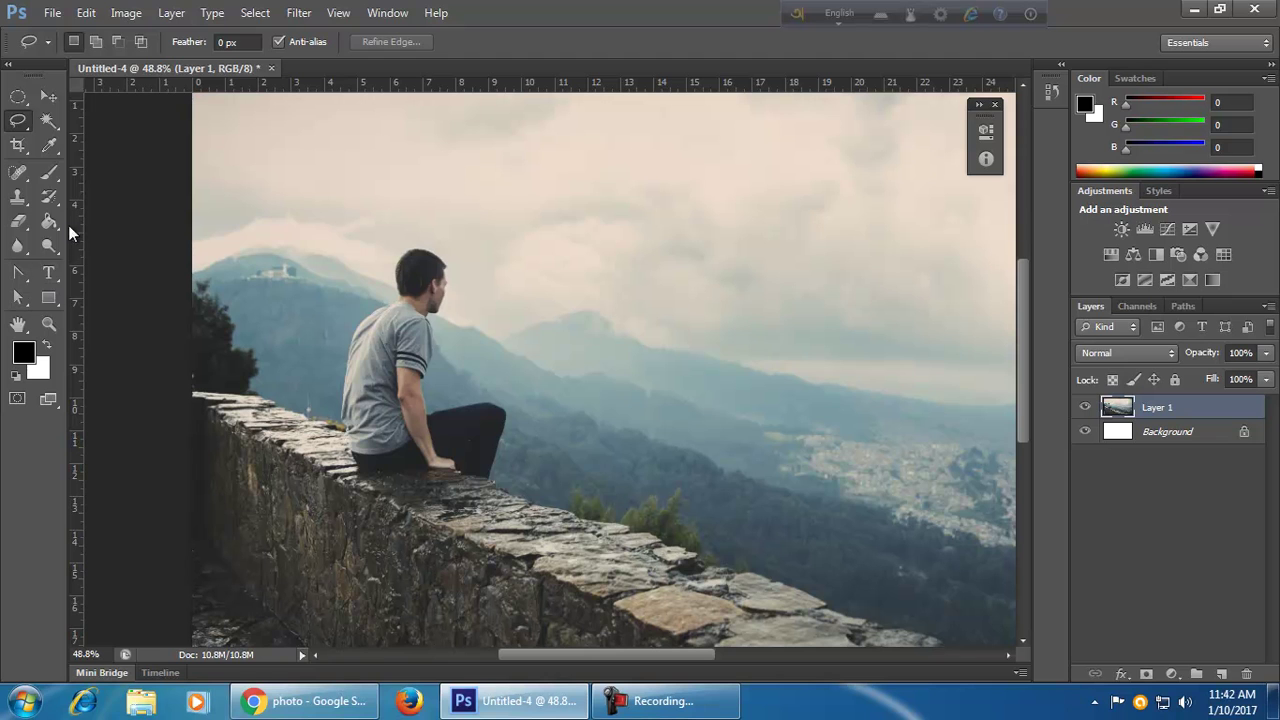
right_click(16, 274)
left_click(77, 271)
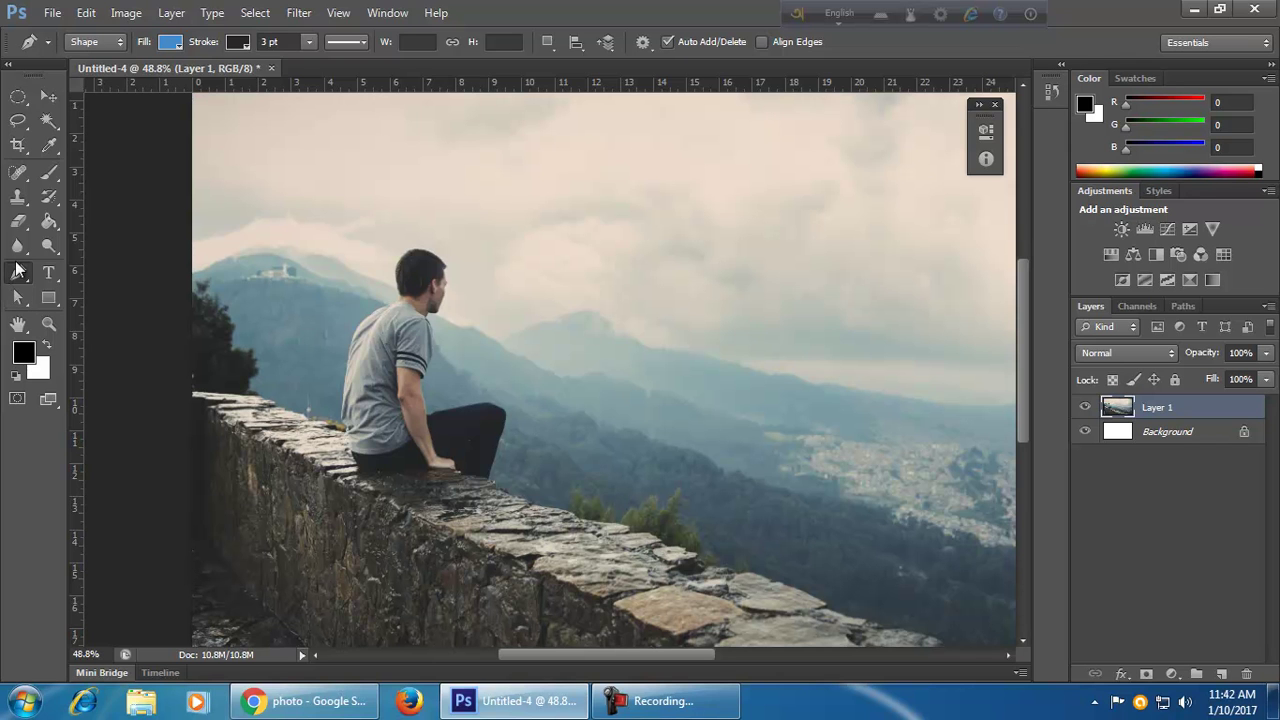
scroll(577, 366, "up", 1)
scroll(577, 366, "up", 1)
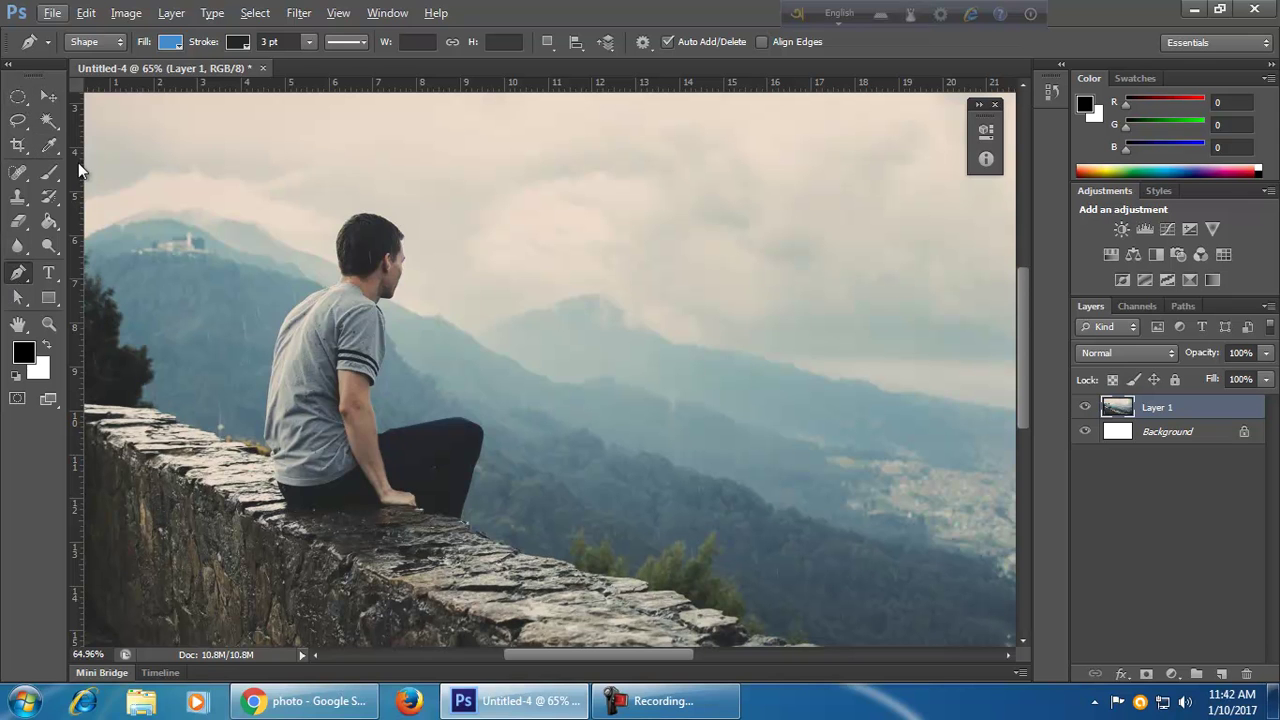
- Start a Polygonal Lasso outline of the seated man, tracing from his upper back past the collar to the back of his head
left_click(16, 122)
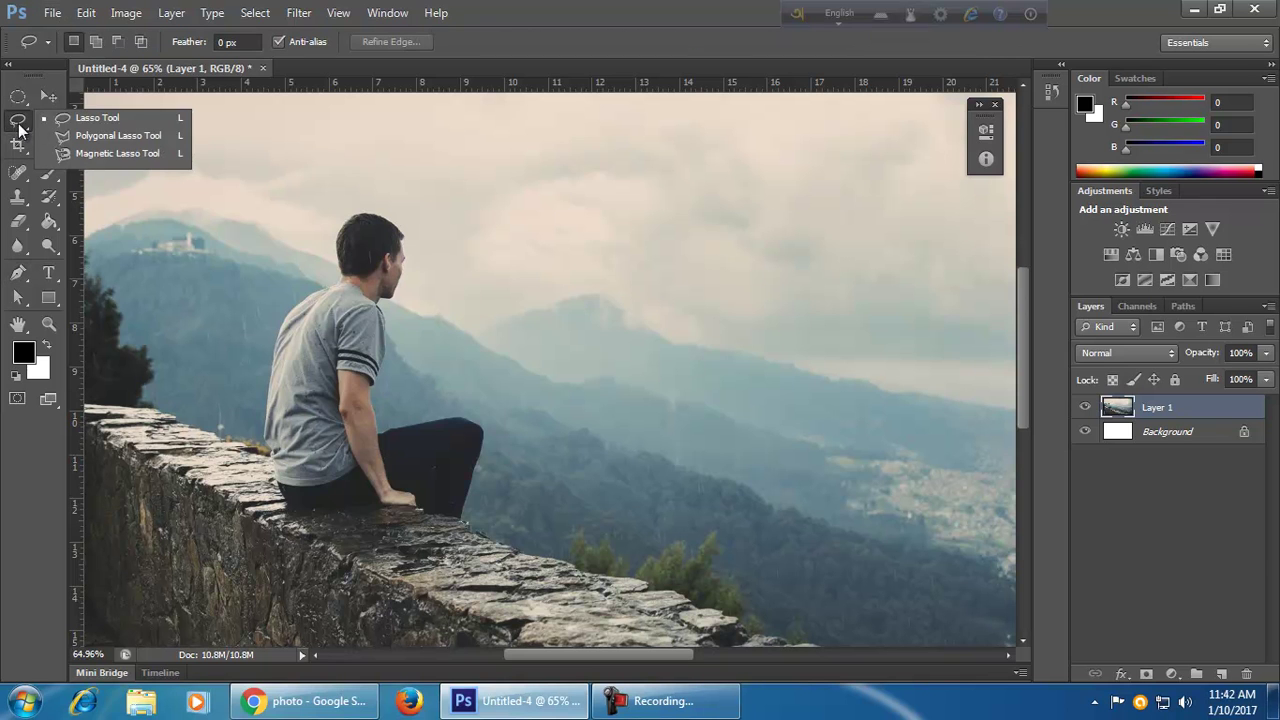
left_click(121, 137)
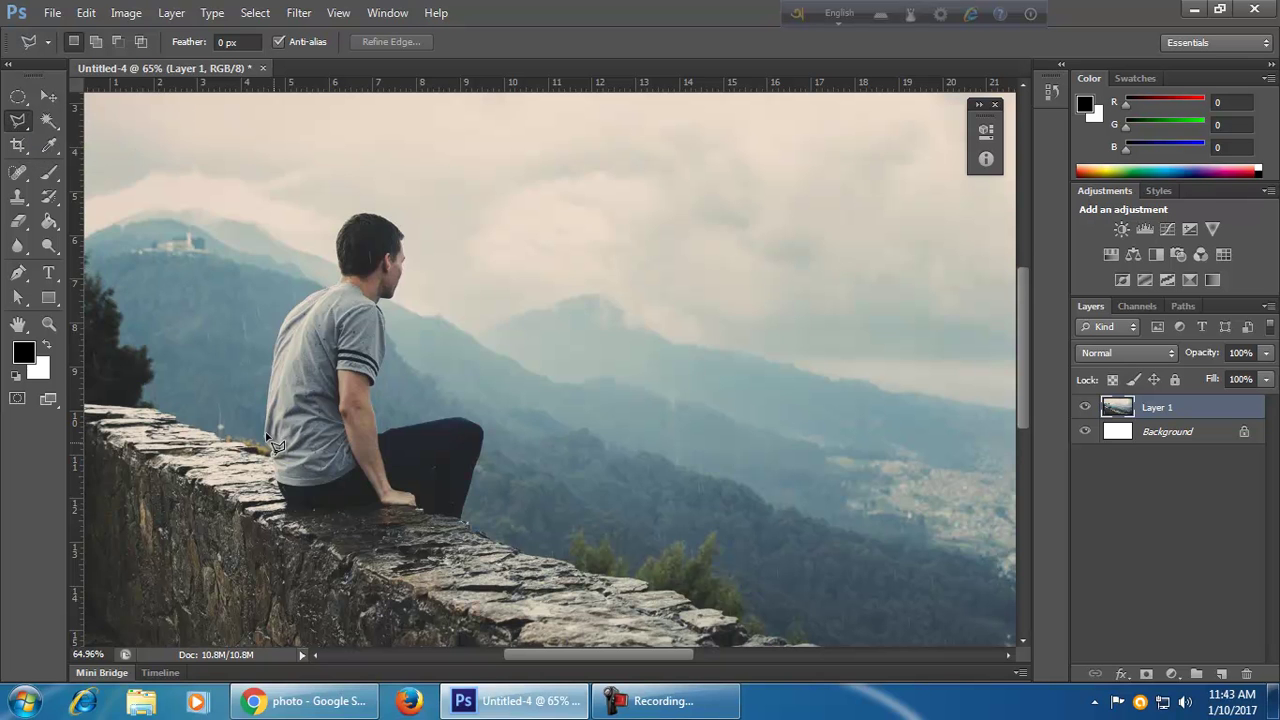
scroll(400, 462, "up", 5)
mouse_move(336, 270)
left_mouse_down()
mouse_move(457, 500)
mouse_move(451, 537)
left_mouse_up()
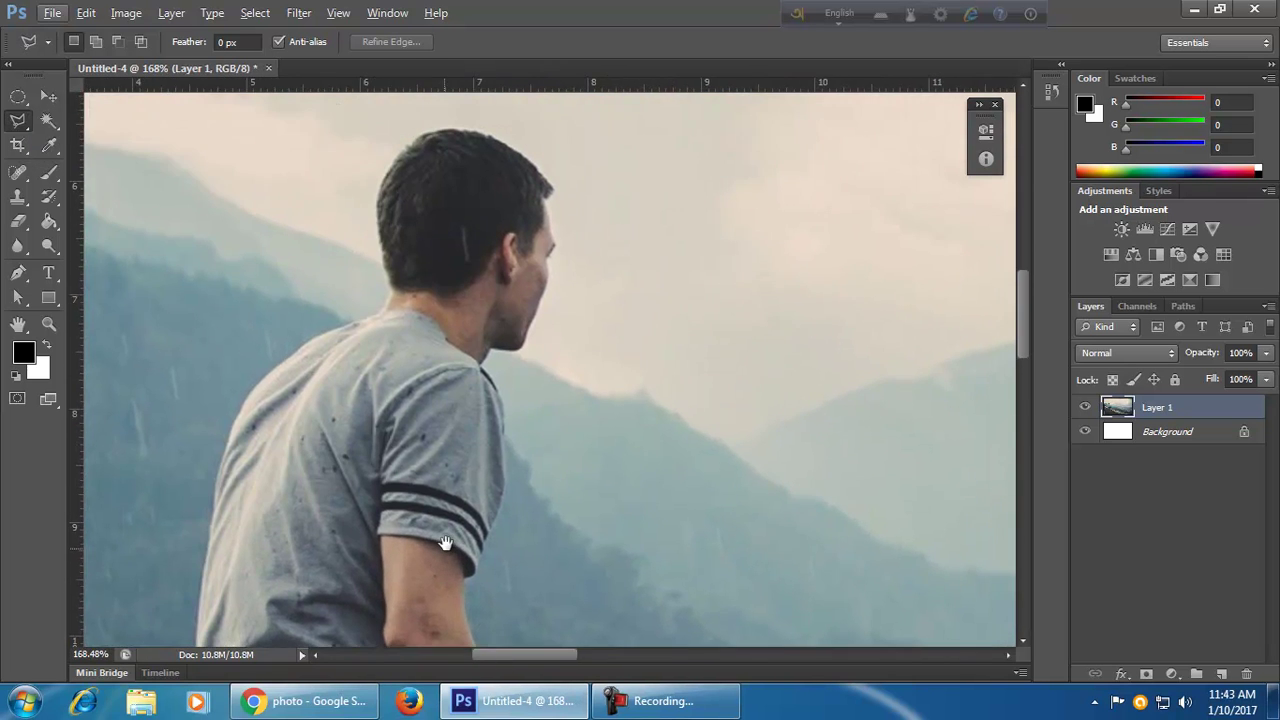
left_click(305, 348)
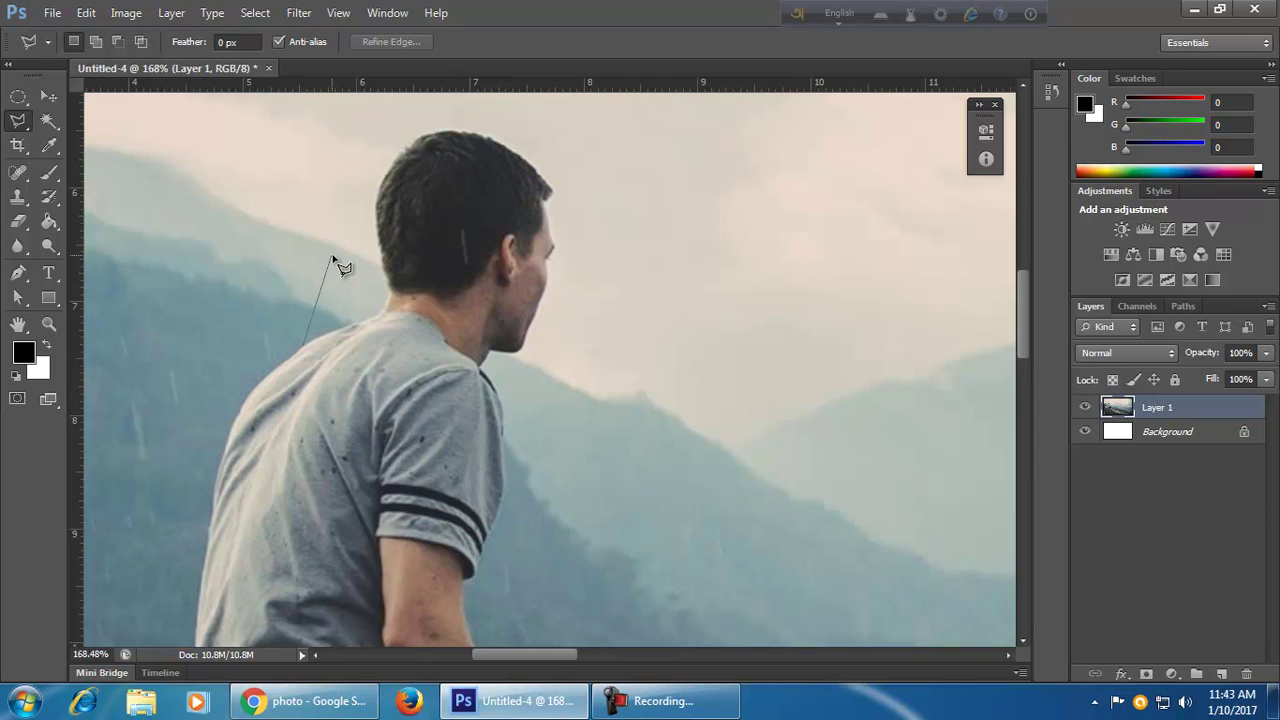
left_click(288, 188)
left_click(393, 291)
left_click(383, 173)
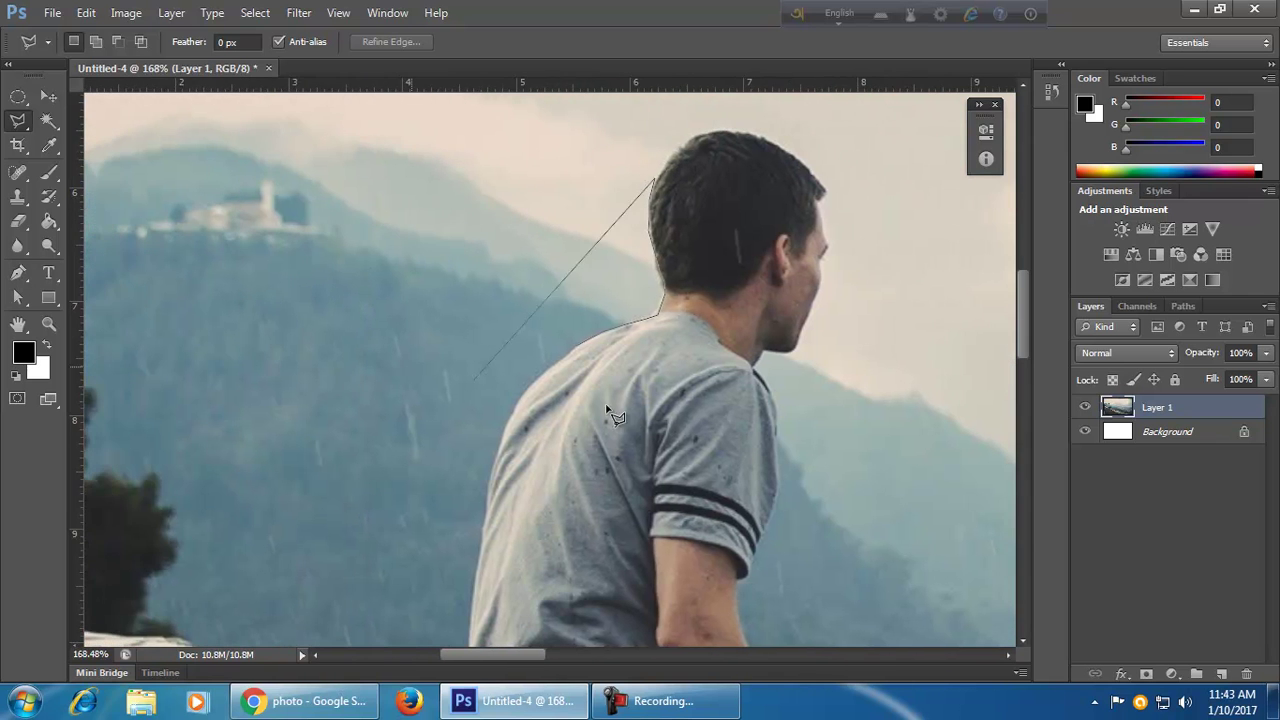
- Continue the polygonal outline over the top of the man's hair to the front of his hairline
key("space")
left_click_drag(800, 268, 748, 382)
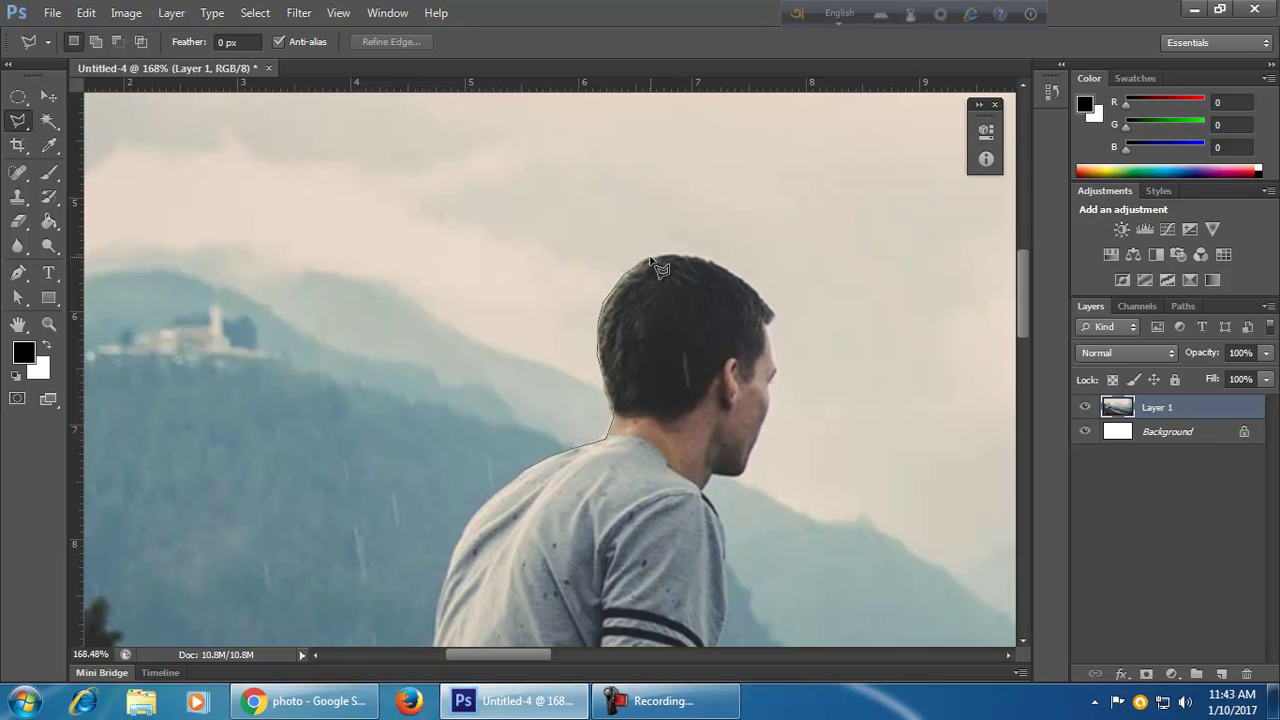
left_click(650, 258)
left_click(689, 254)
mouse_move(681, 351)
left_mouse_down()
mouse_move(624, 280)
mouse_move(610, 224)
left_mouse_up()
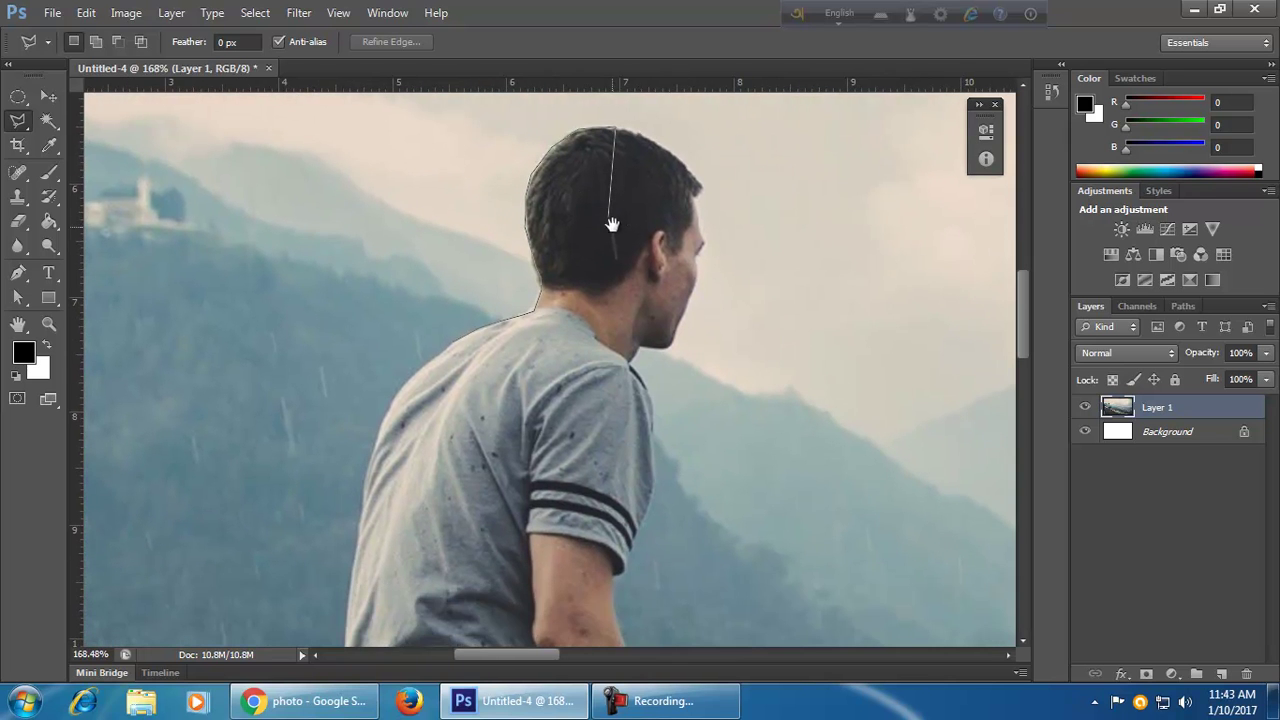
left_click(677, 156)
left_click(703, 188)
- Trace the polygonal outline down the man's forehead, nose and chin to the front of his neck
left_click(695, 197)
left_click(701, 223)
left_click(705, 246)
left_click(698, 255)
left_click(698, 285)
left_click(688, 314)
left_click(678, 331)
left_click(670, 346)
left_click(643, 348)
left_click(632, 363)
- Extend the polygonal outline down the front edge of the shirt sleeve and onto the man's bare arm
left_click_drag(644, 408, 608, 312)
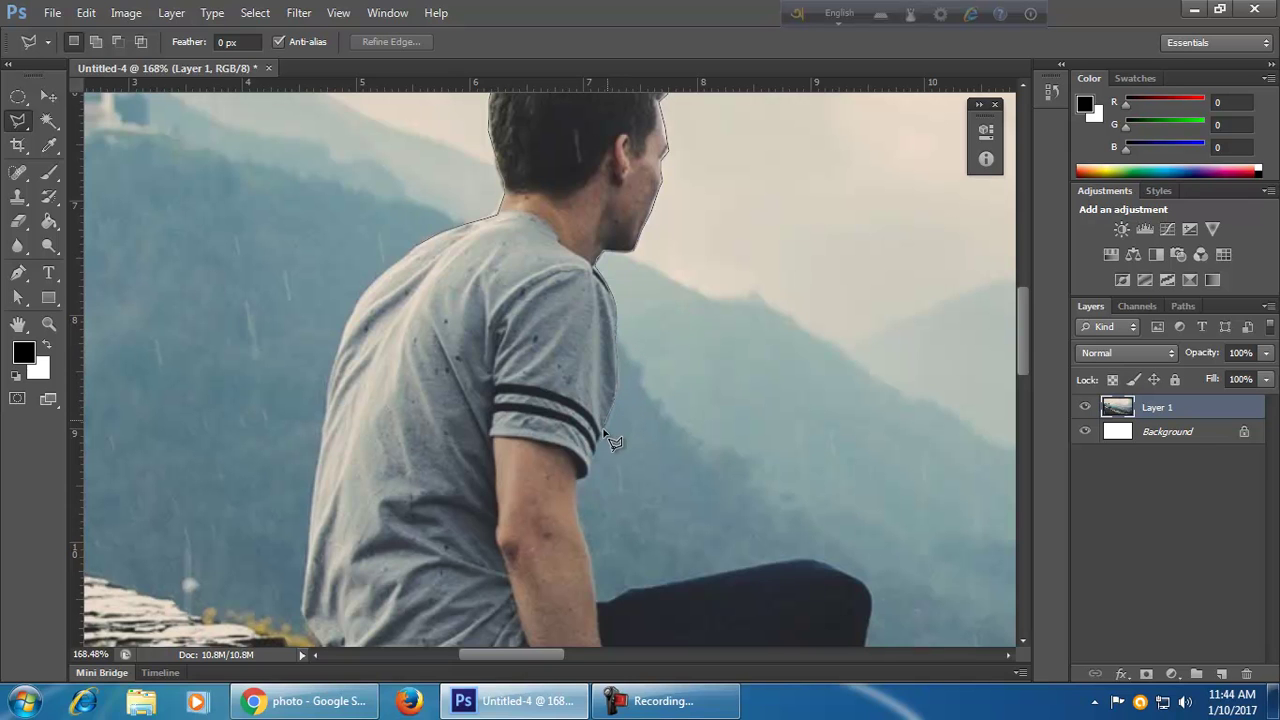
left_click(575, 481)
left_click(579, 521)
- Extend the polygonal outline down the man's forearm, over his thigh and knee, and down the leg to the wall
key("space")
mouse_move(591, 553)
left_mouse_down()
mouse_move(534, 291)
mouse_move(546, 300)
left_mouse_up()
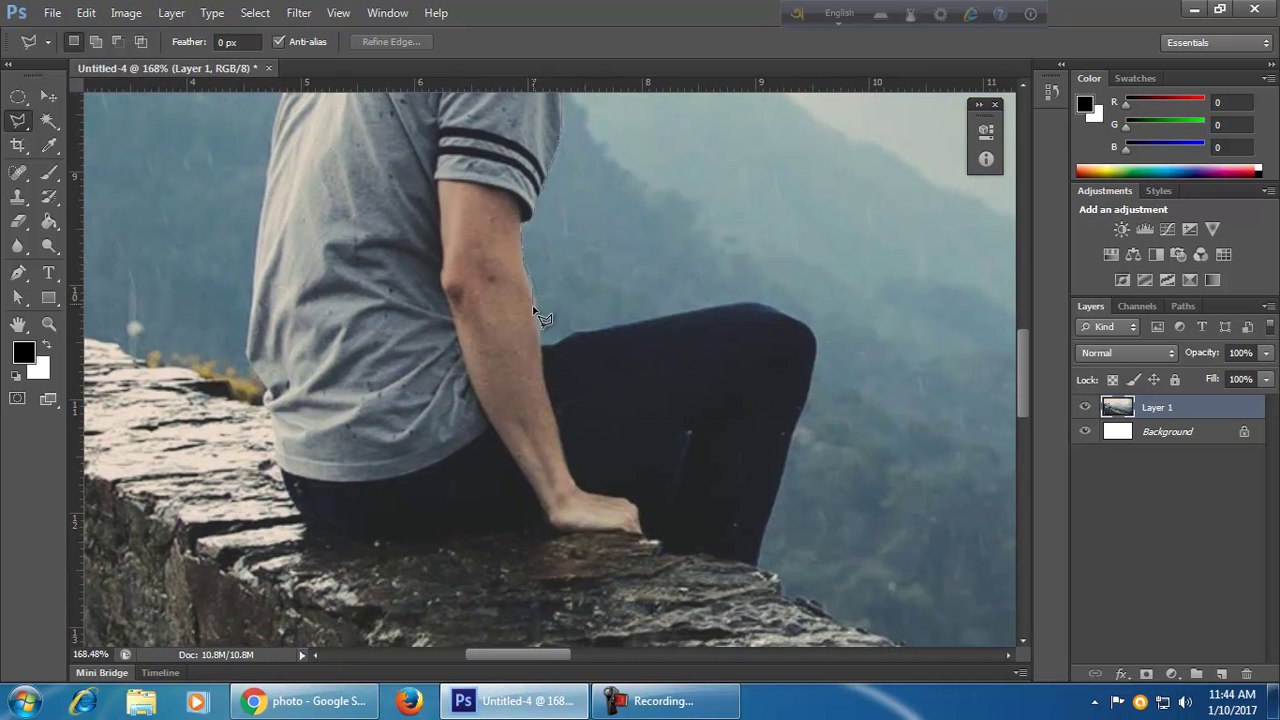
left_click(541, 346)
left_click(576, 334)
left_click(757, 565)
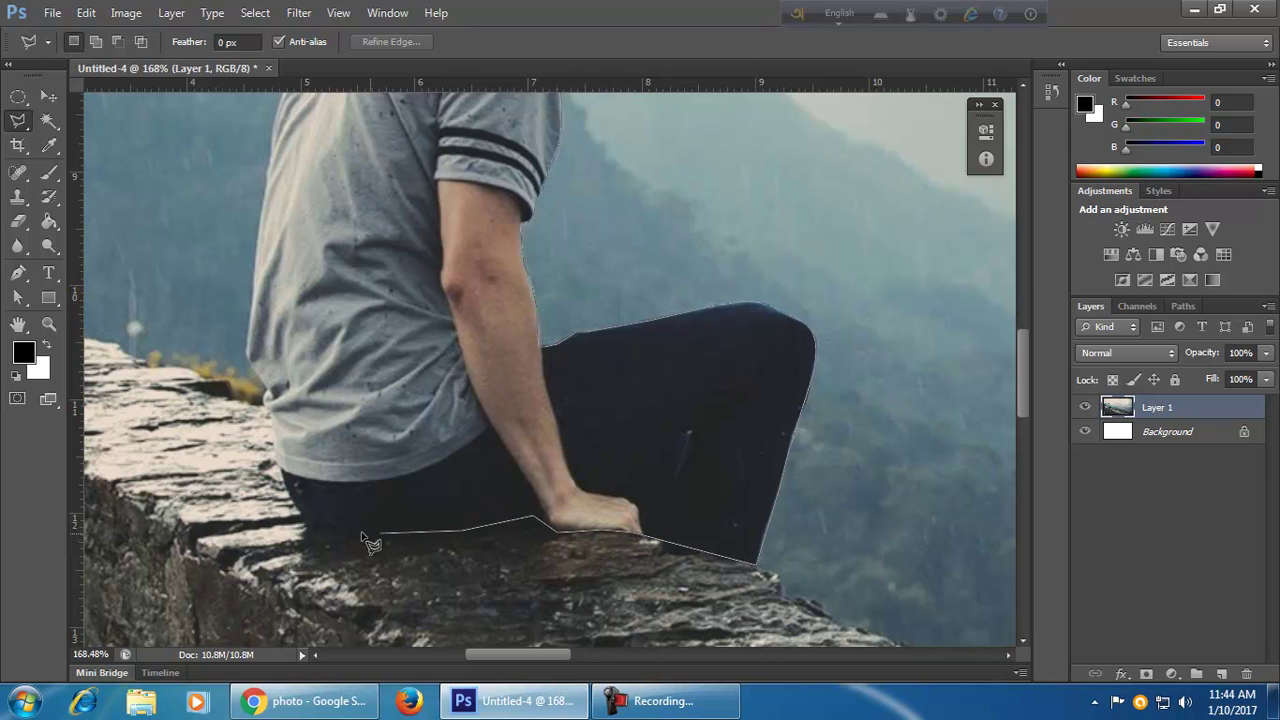
- Trace the outline under the man's hand and seat, then up the back of his shirt to close the selection
left_click(276, 463)
left_click_drag(324, 353, 398, 494)
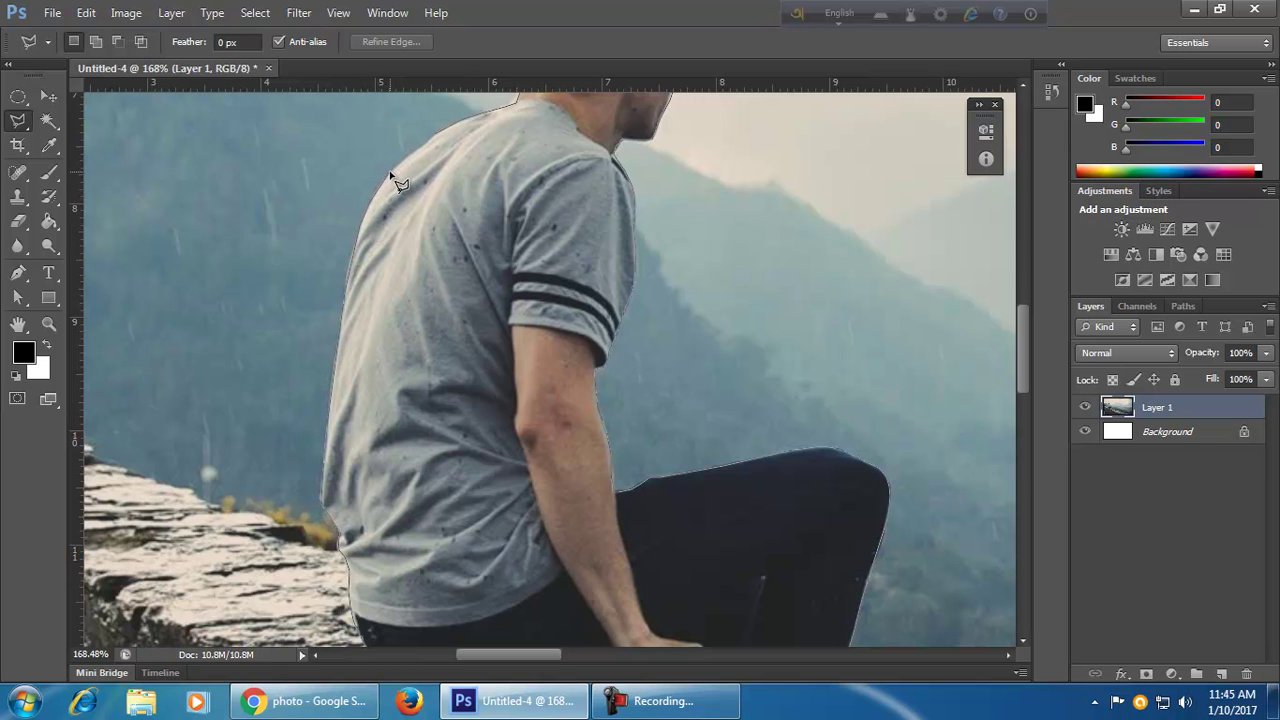
left_click(435, 134)
scroll(572, 403, "down", 4)
scroll(573, 404, "down", 2)
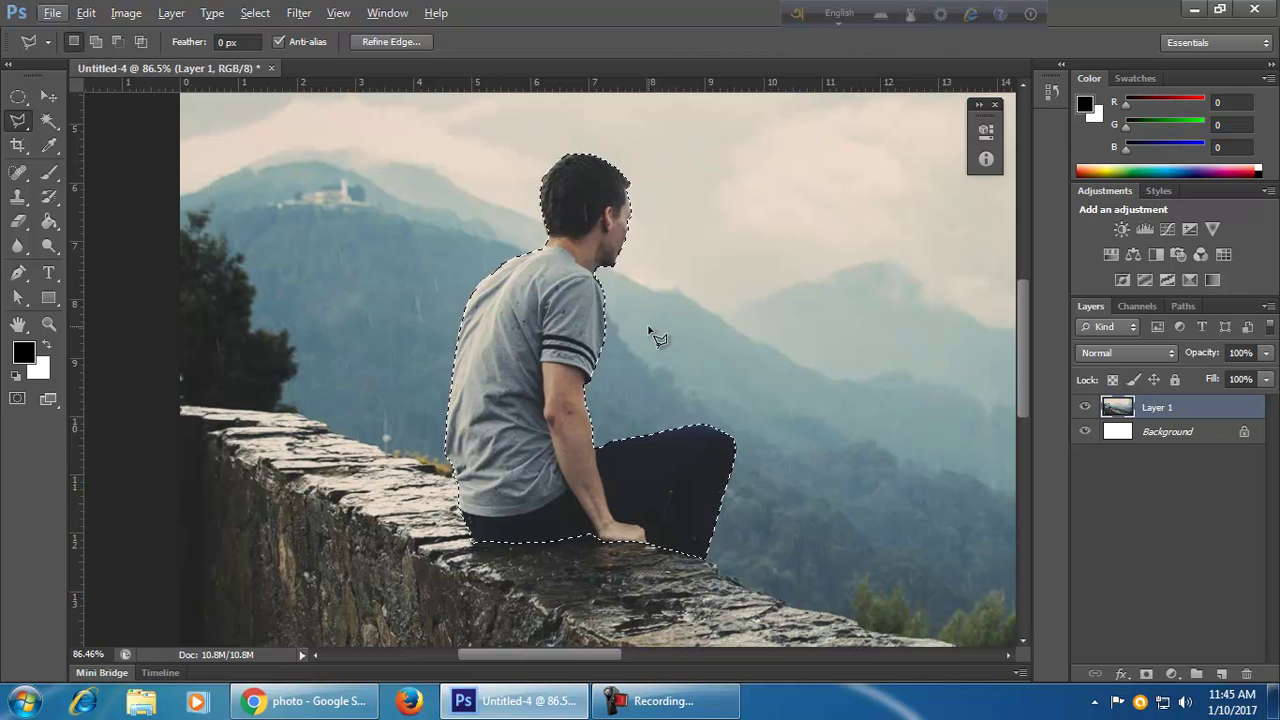
- Copy the selected man and paste him into a new 361 × 503 pixel document with the Clipboard preset
left_click(88, 14)
left_click(120, 122)
left_click(61, 14)
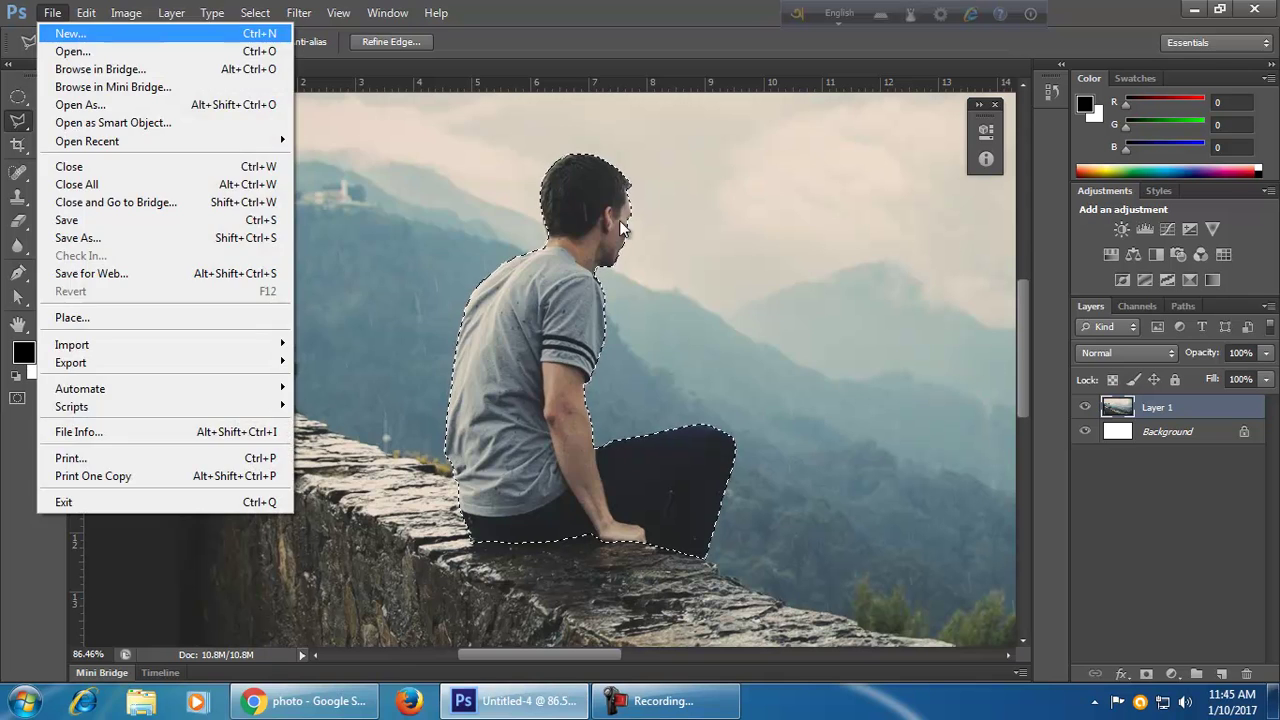
left_click(68, 33)
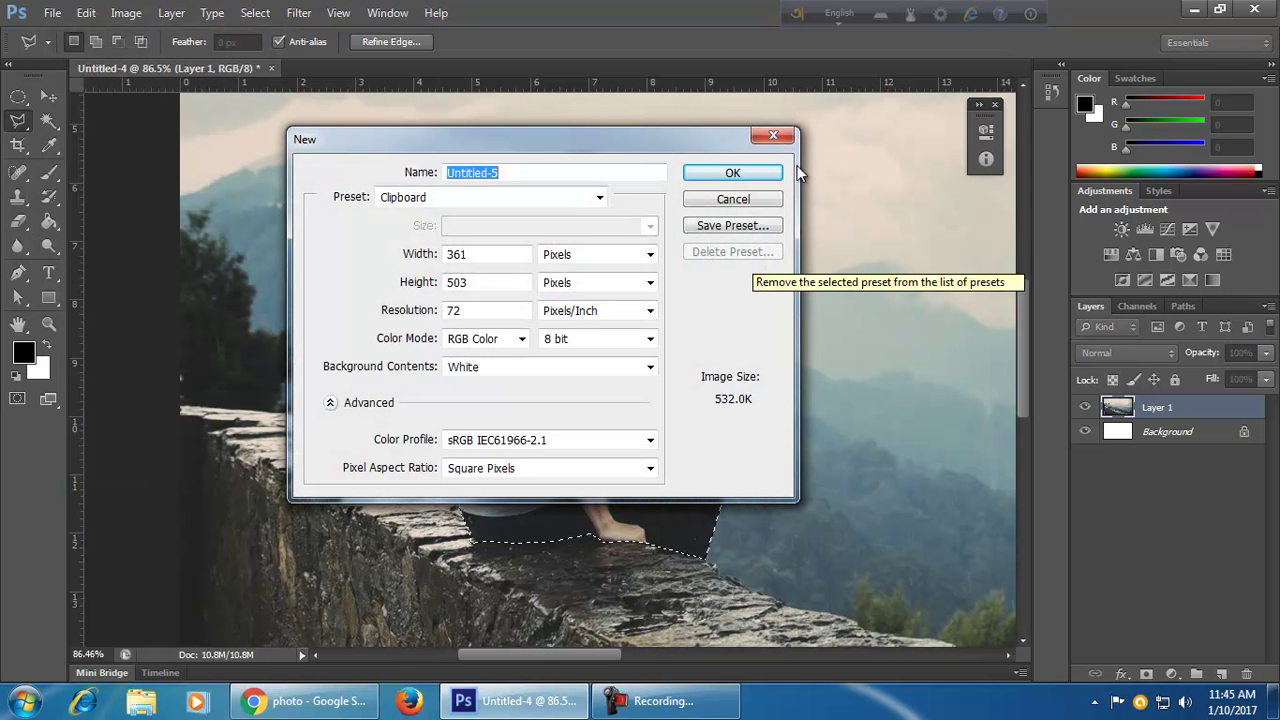
left_click(764, 172)
key("ctrl+v")
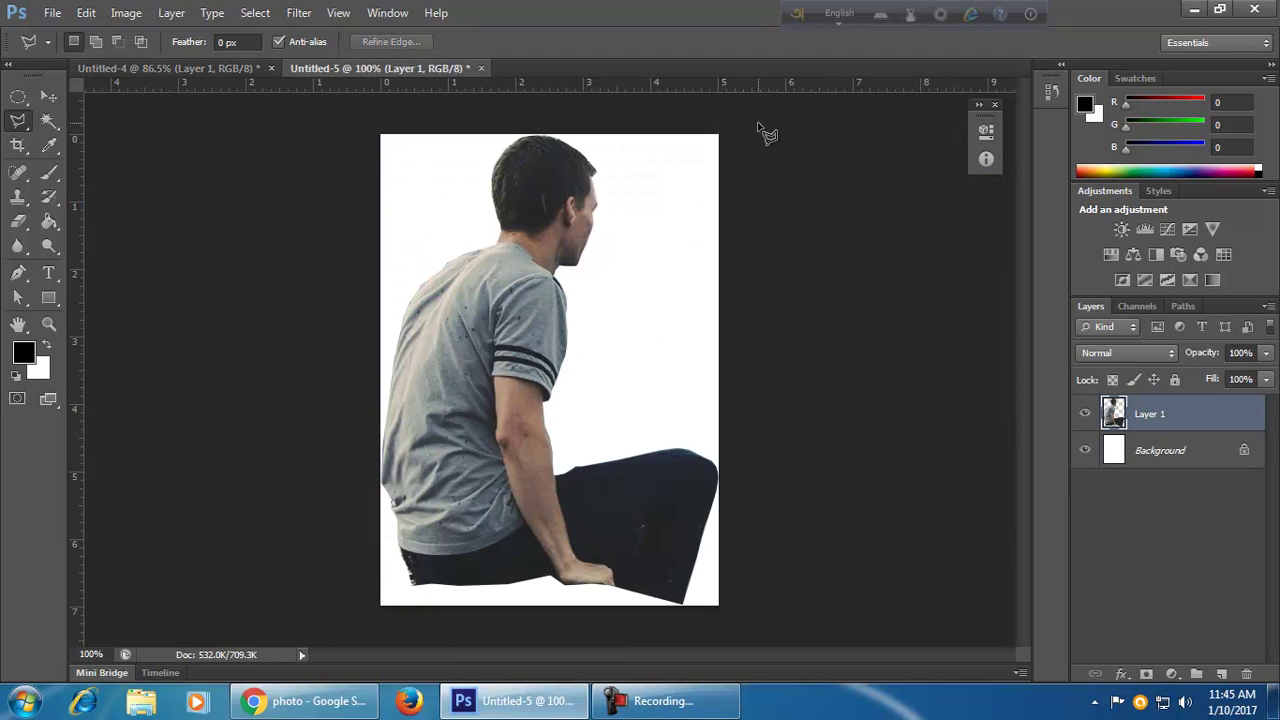
- Close the document with the pasted cutout without saving it, returning to the full mountain photo
left_click(481, 69)
left_click(645, 277)
scroll(565, 393, "down", 4)
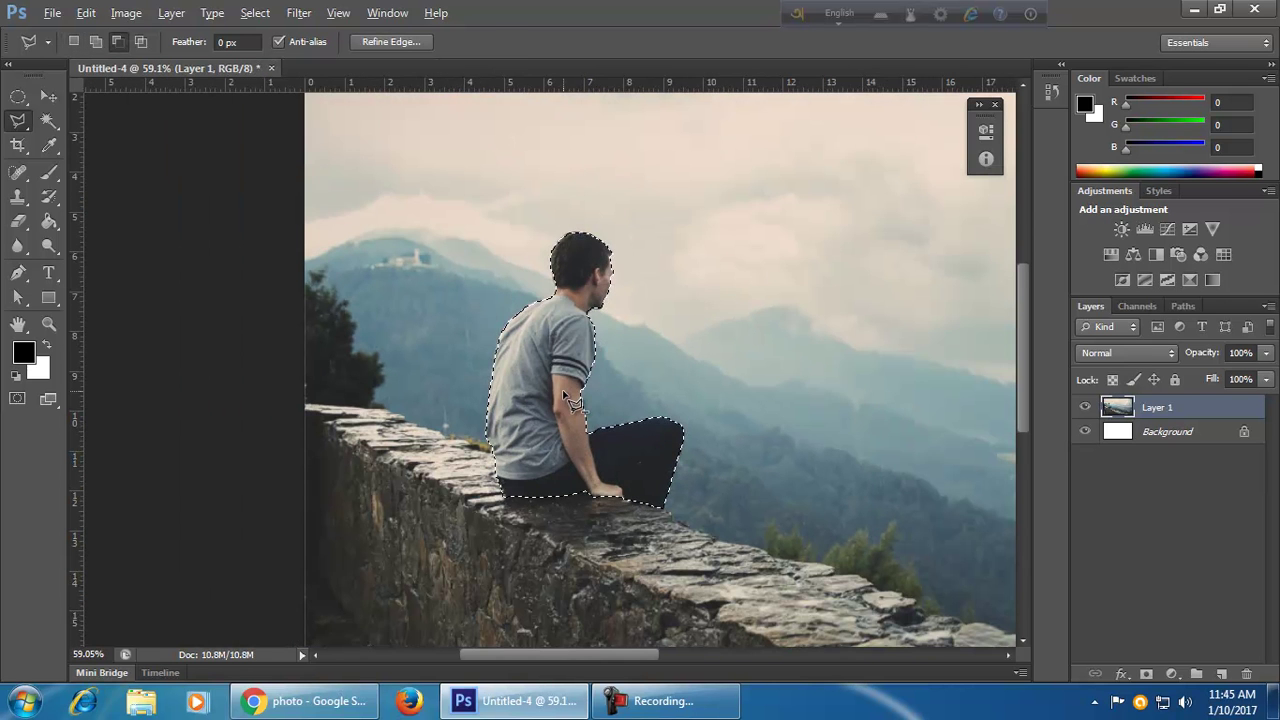
left_click_drag(903, 440, 746, 409)
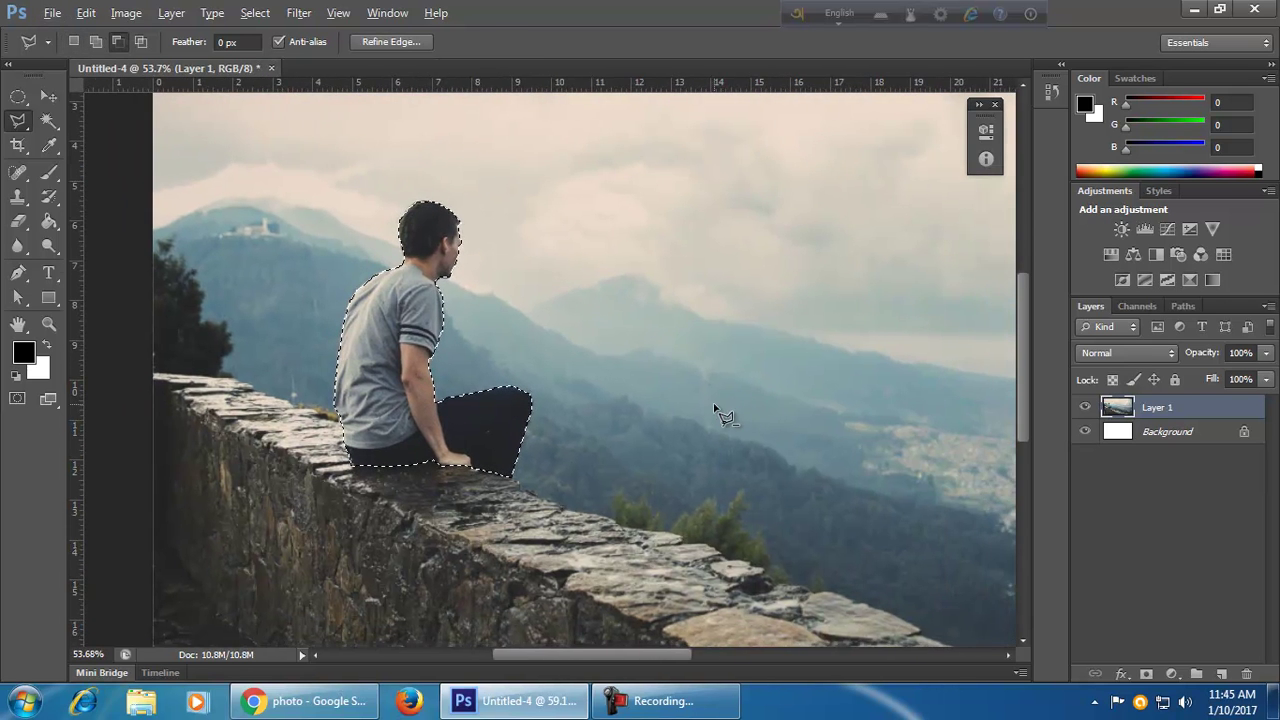
scroll(720, 415, "down", 4)
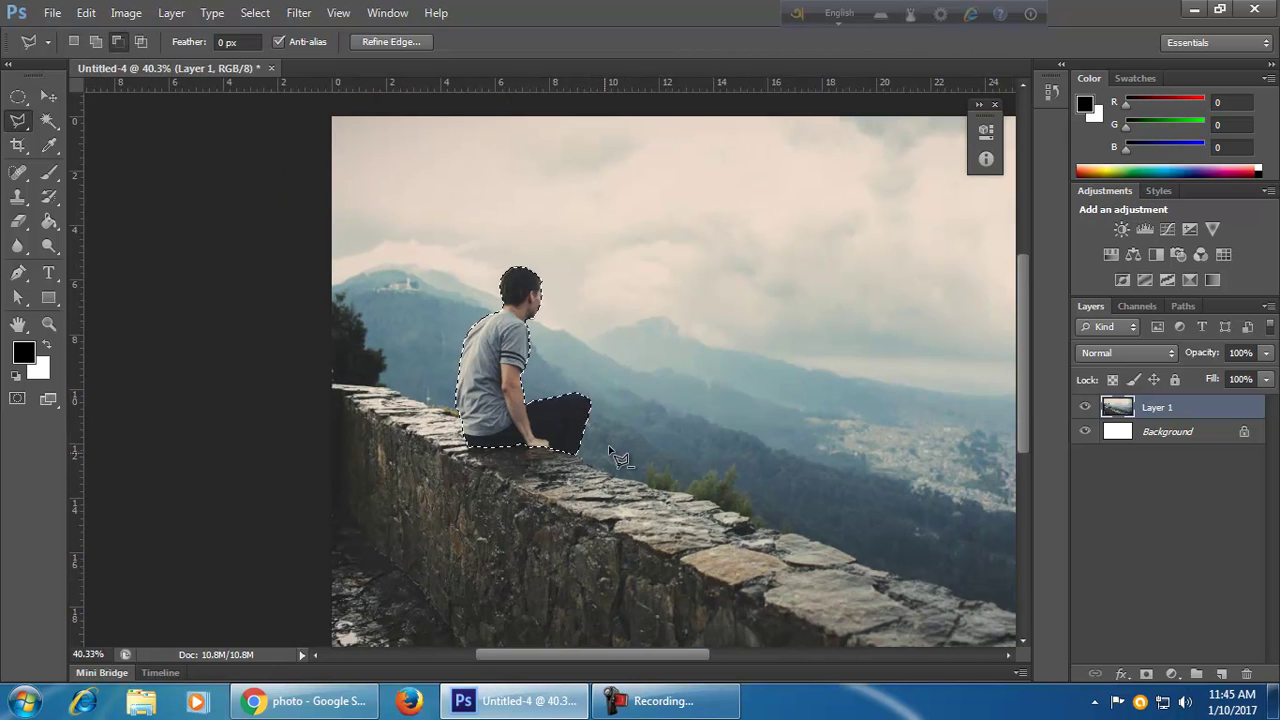
scroll(588, 453, "down", 1)
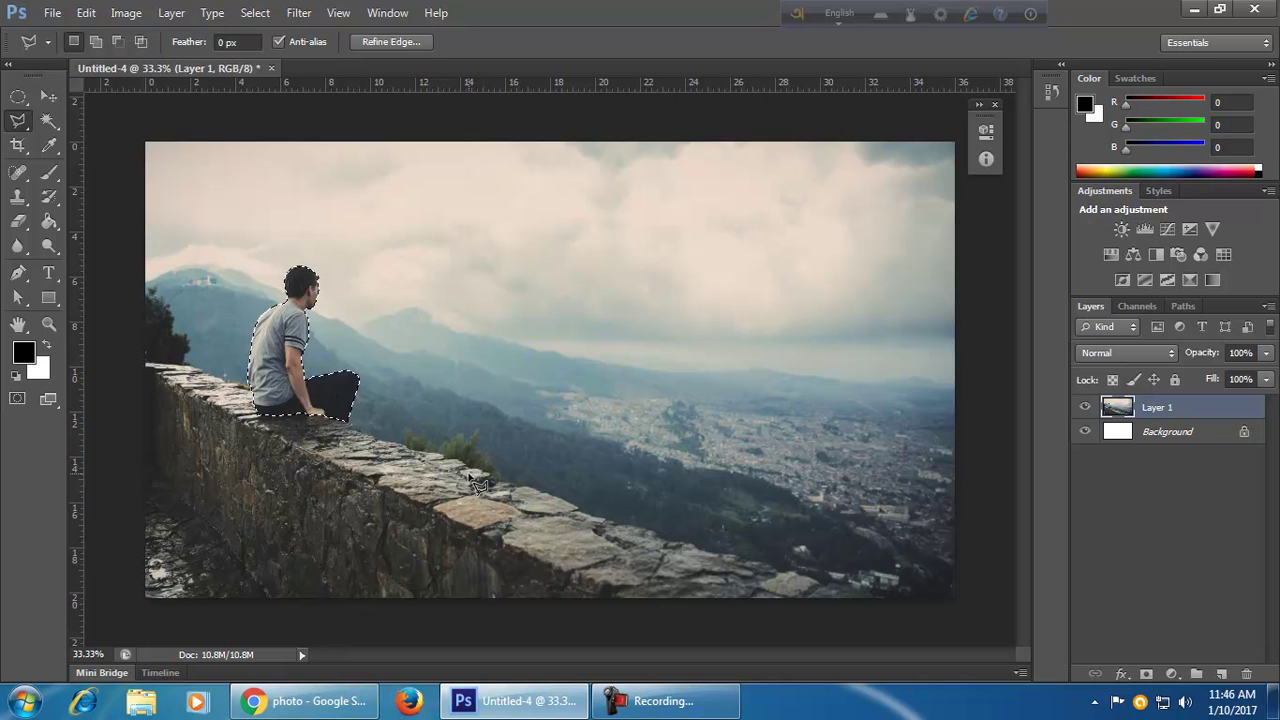
- Invert the selection to cover the man's surroundings, and try deleting the Background layer before undoing that deletion
left_click(255, 12)
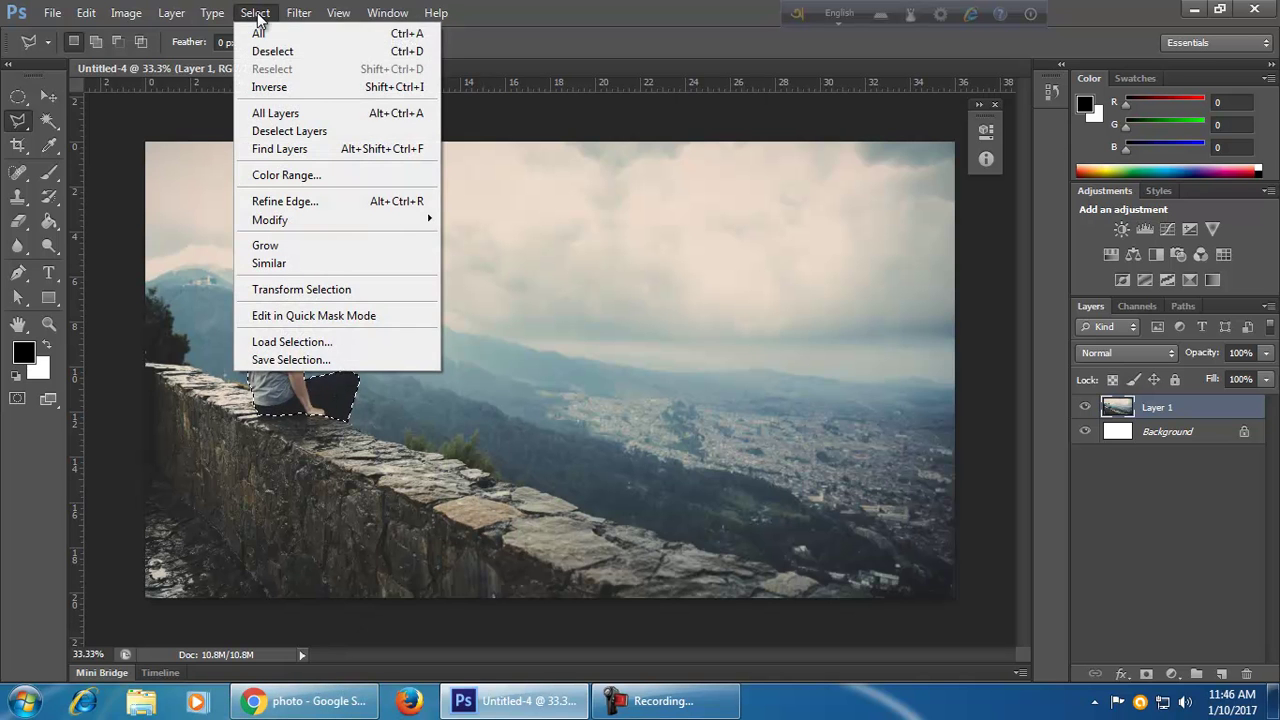
left_click(331, 88)
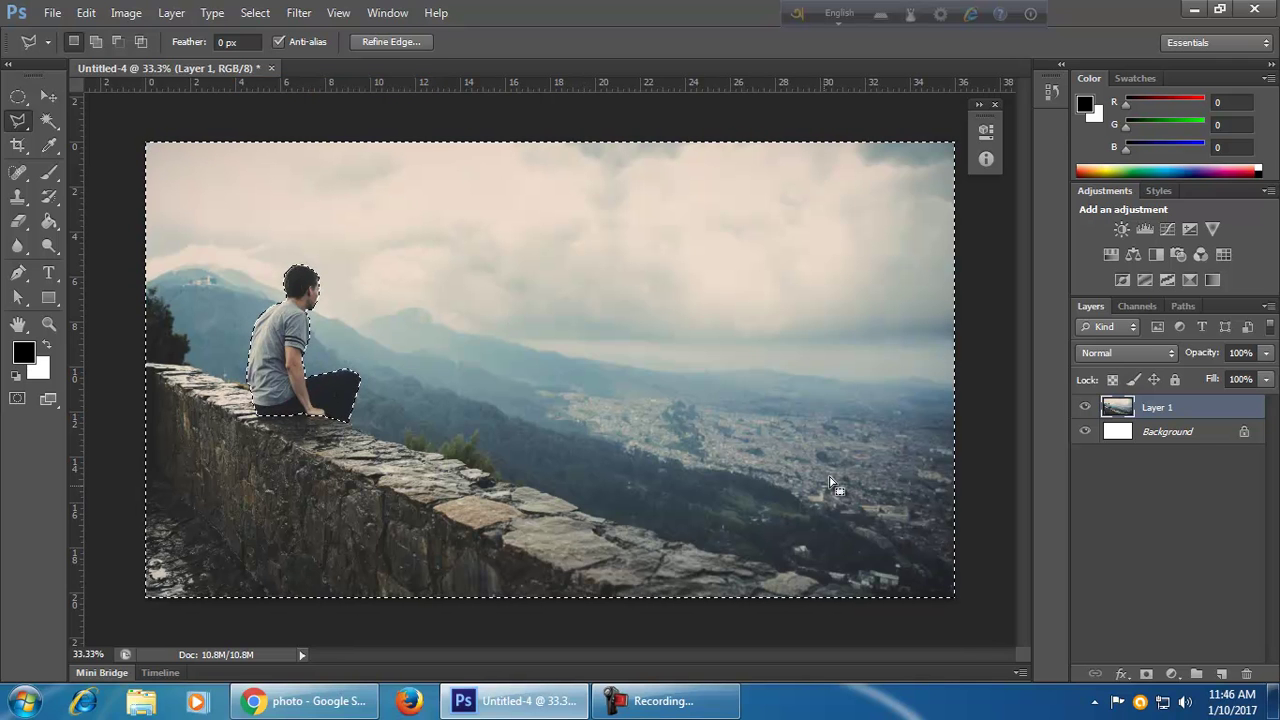
left_click_drag(1205, 436, 1246, 674)
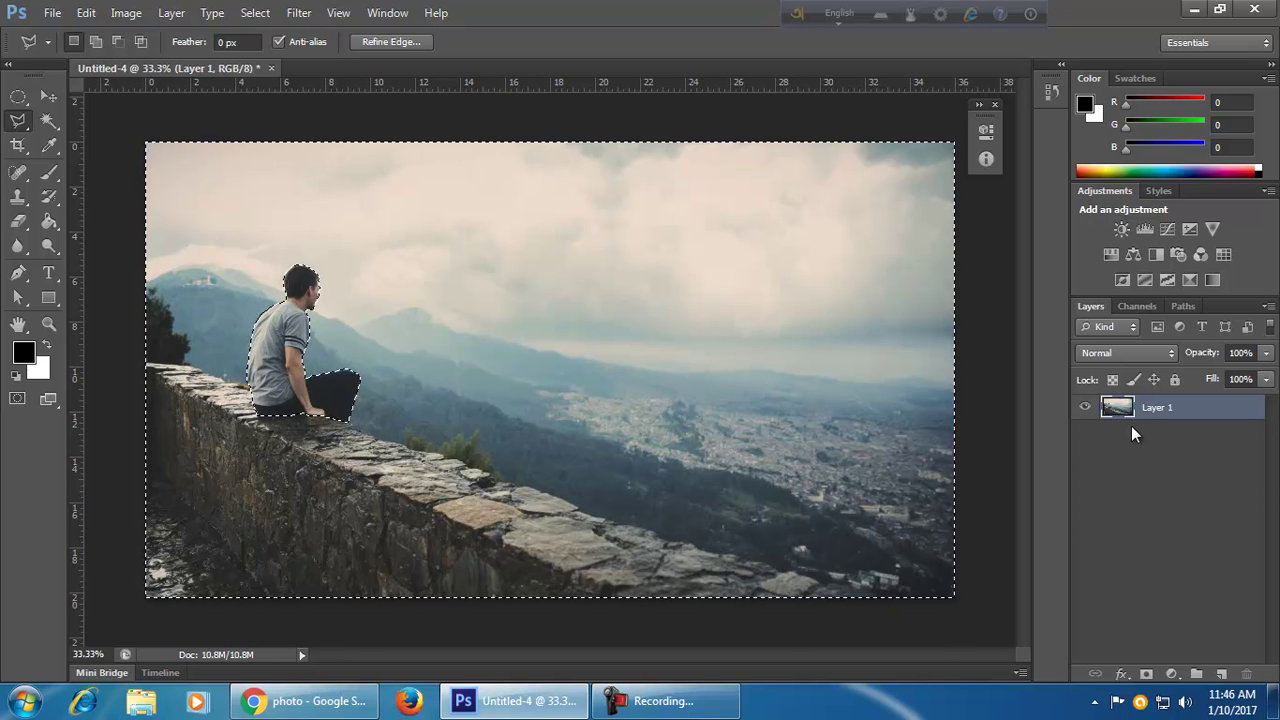
key("ctrl+z")
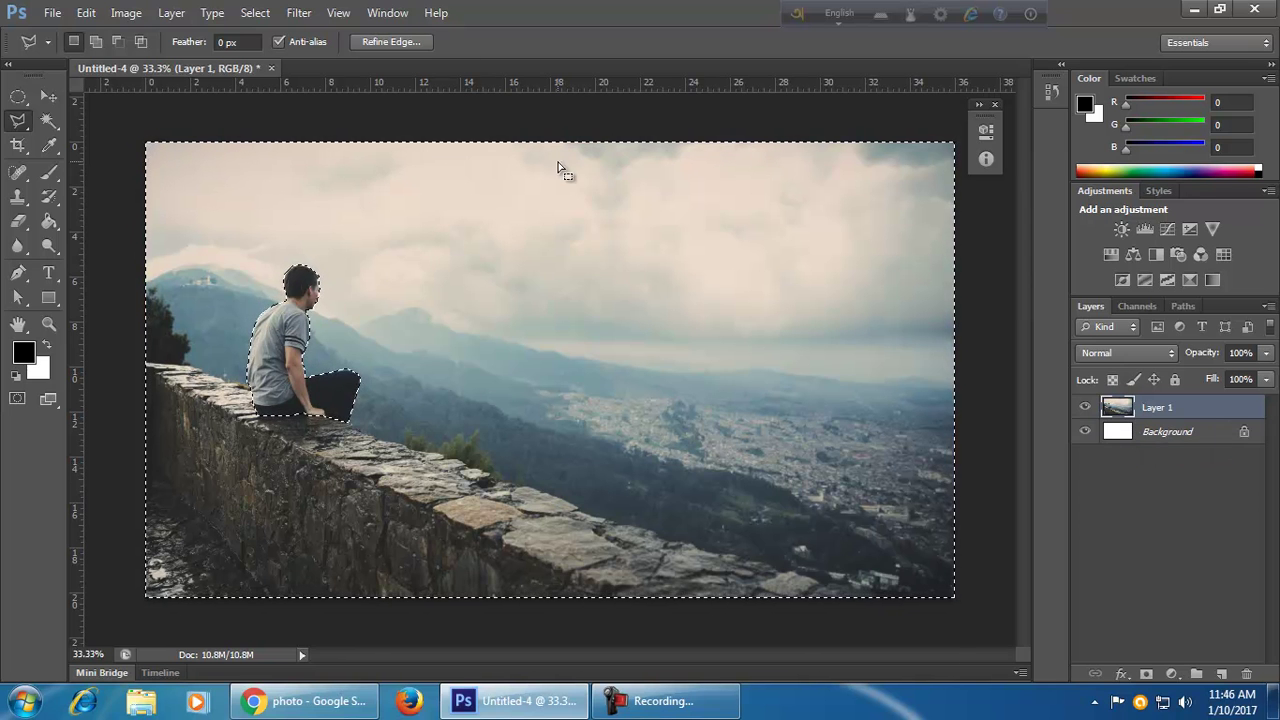
- Invert the selection back to the man, clear him from Layer 1, and try deleting the Background layer before undoing that deletion
left_click(266, 15)
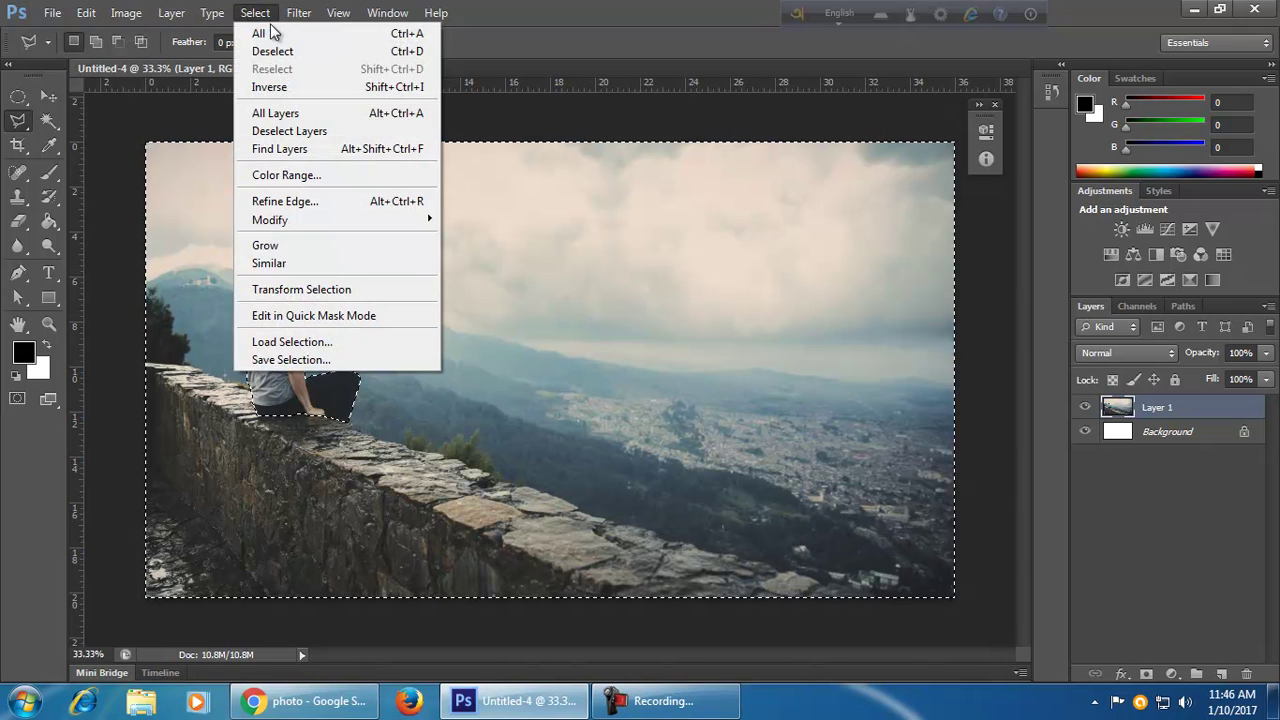
left_click(310, 87)
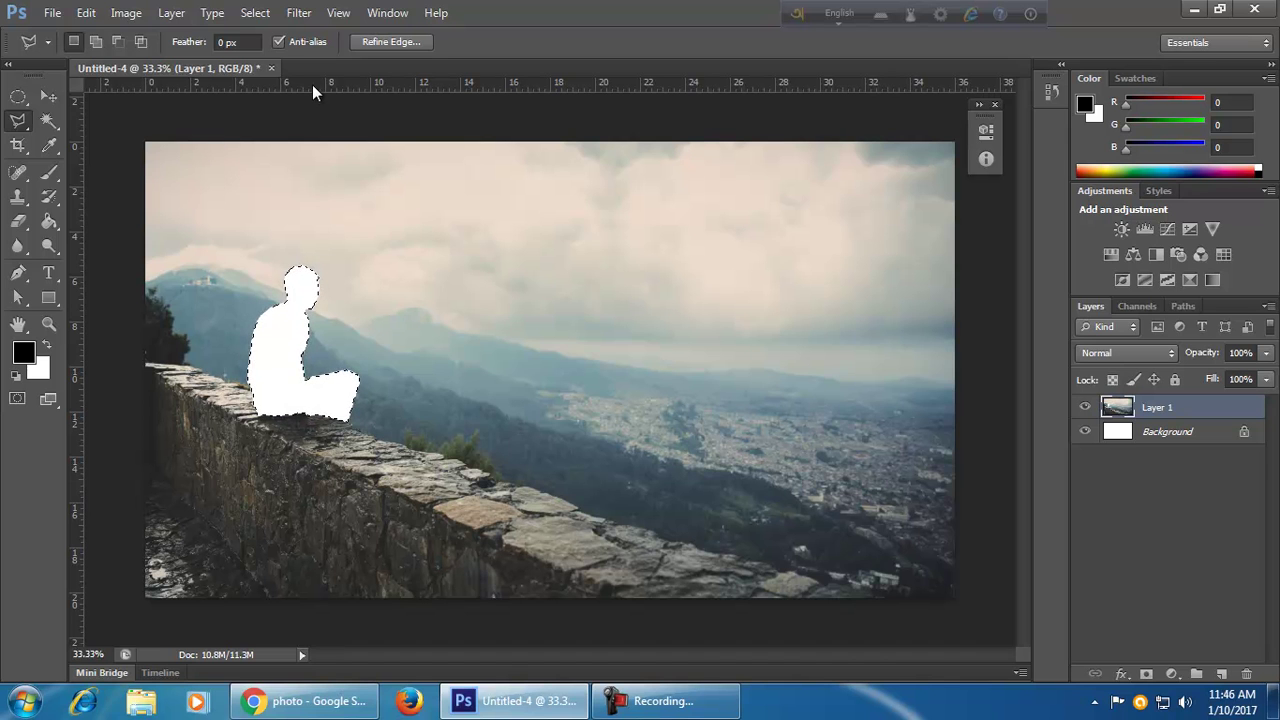
left_click_drag(1170, 435, 1247, 672)
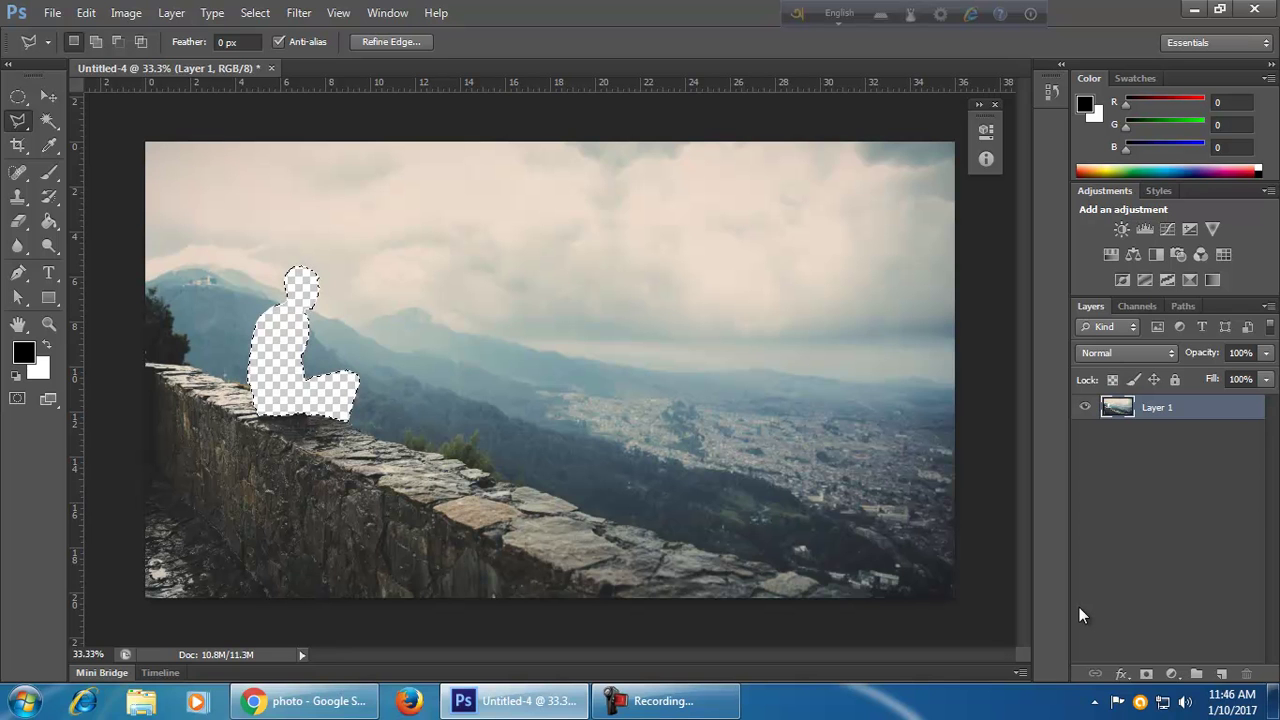
key("ctrl+z")
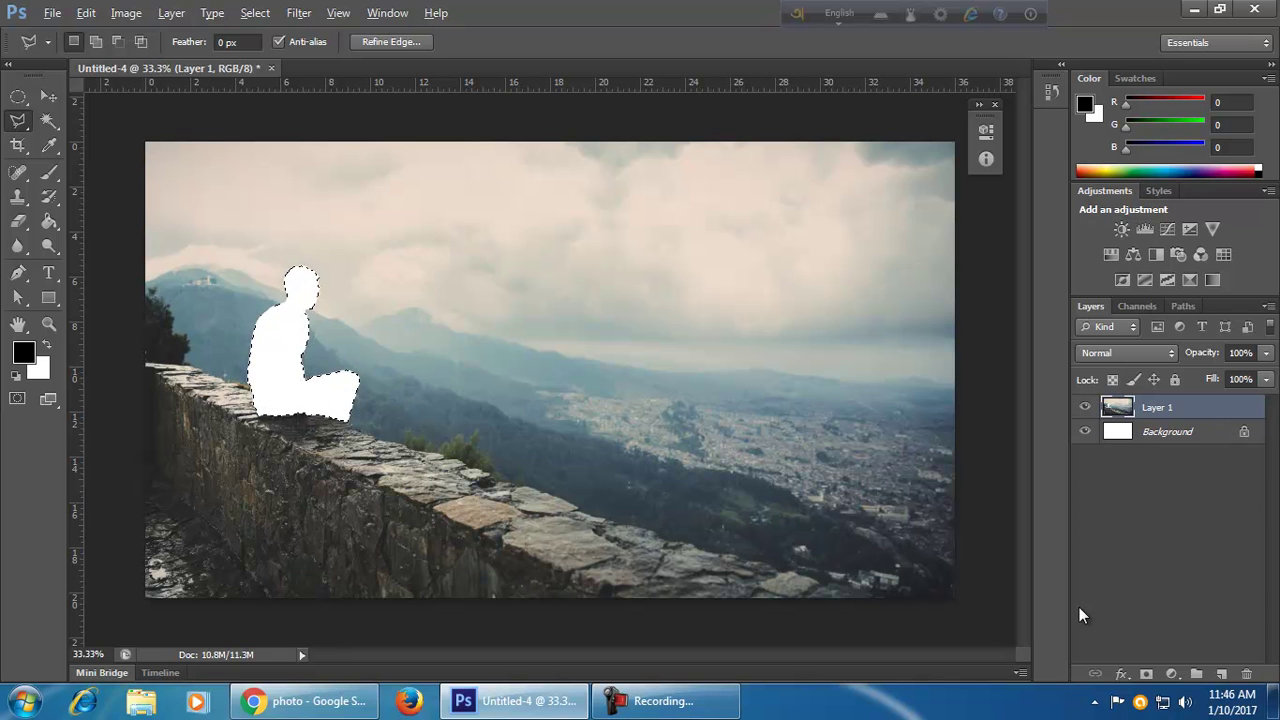
- Delete the Background layer, then invert the selection and clear everything around the man from Layer 1
left_click_drag(1206, 450, 1247, 672)
left_click(255, 12)
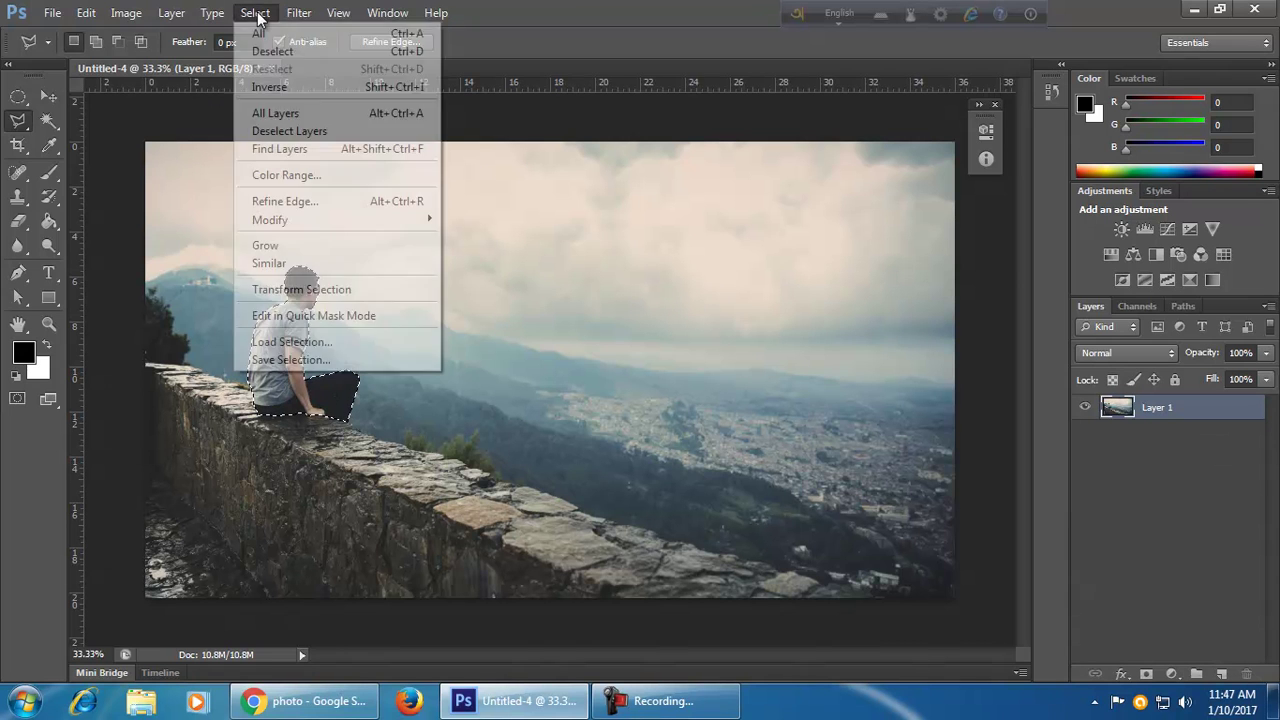
left_click(316, 85)
key("Delete")
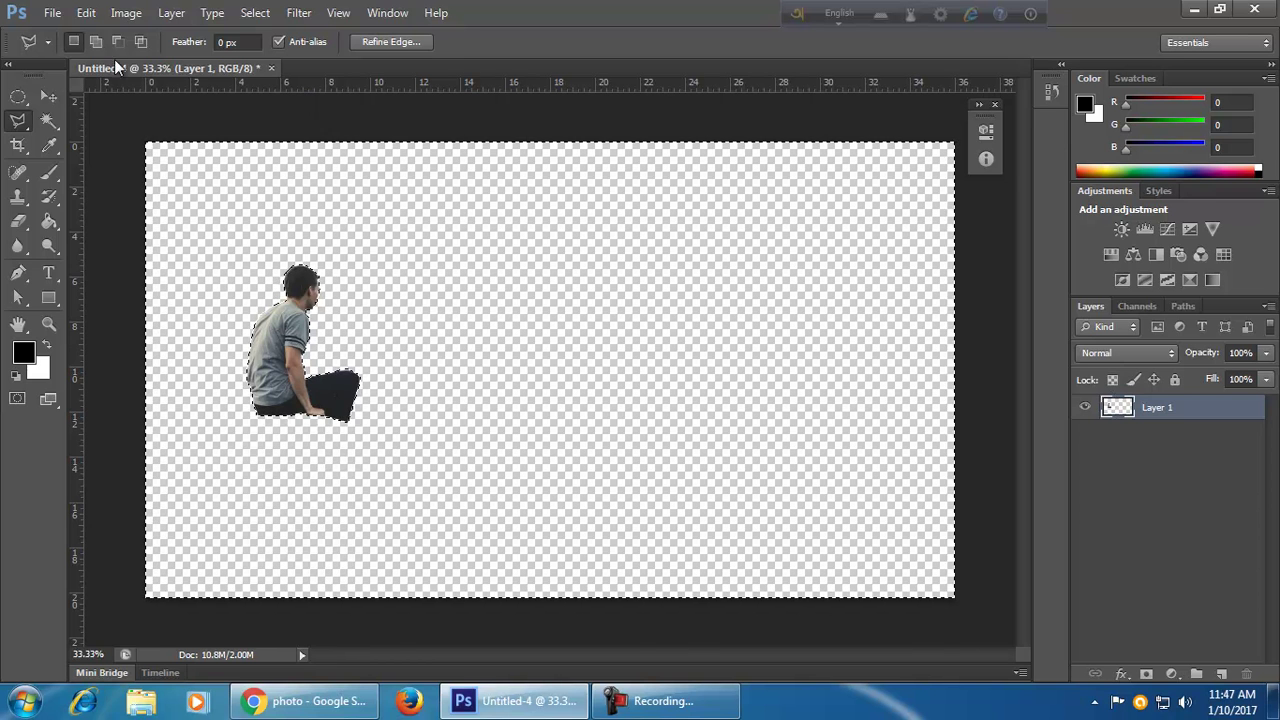
- Try inverting the selection once more, then close Untitled-4 without saving changes
left_click(255, 12)
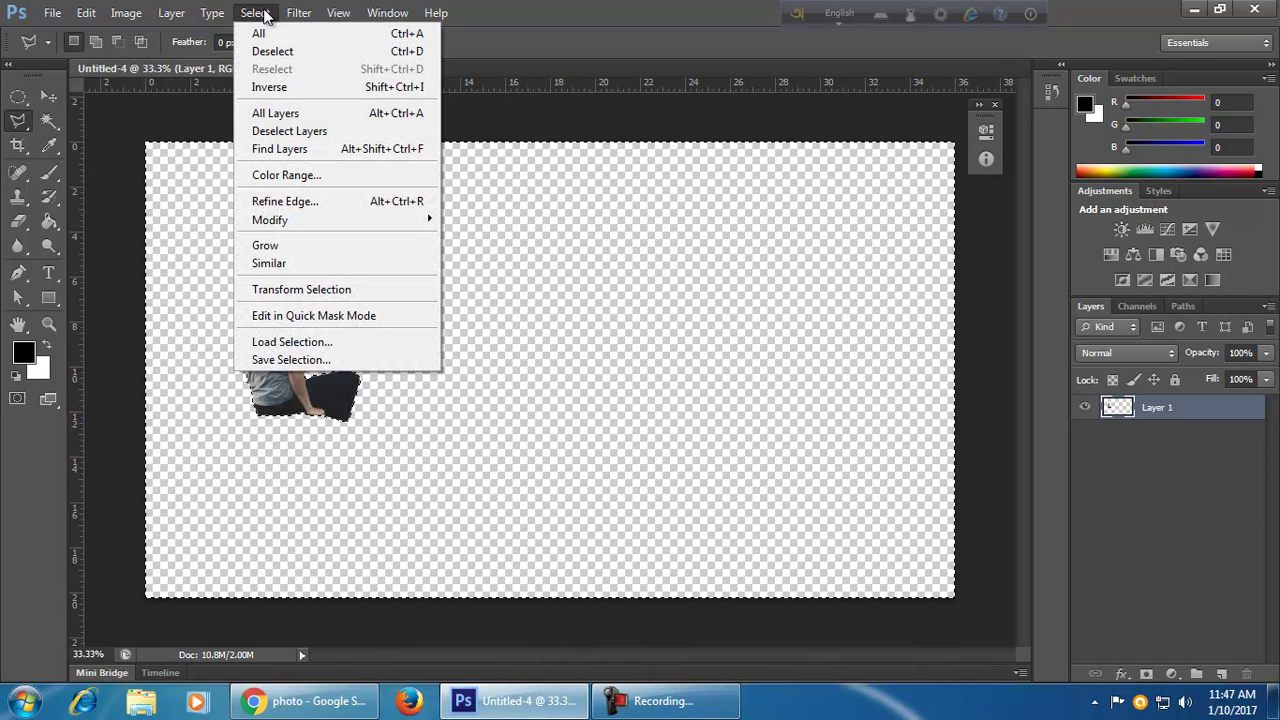
left_click(315, 88)
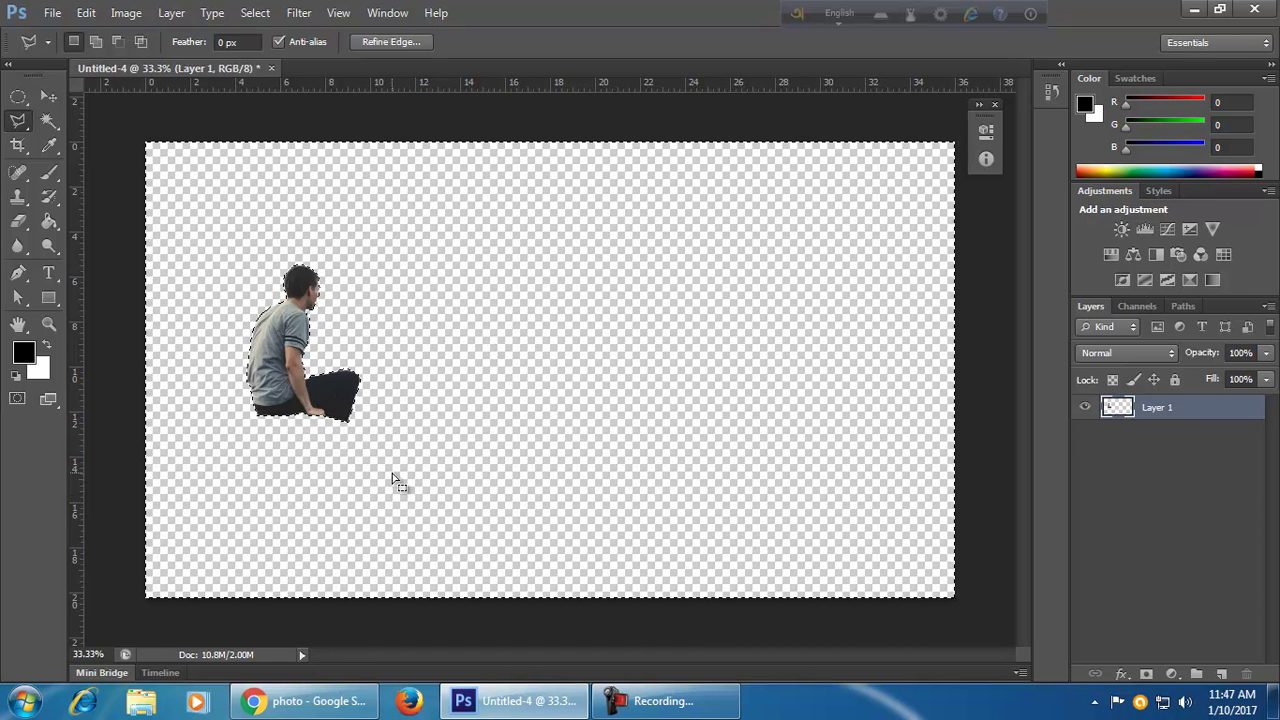
left_click(272, 68)
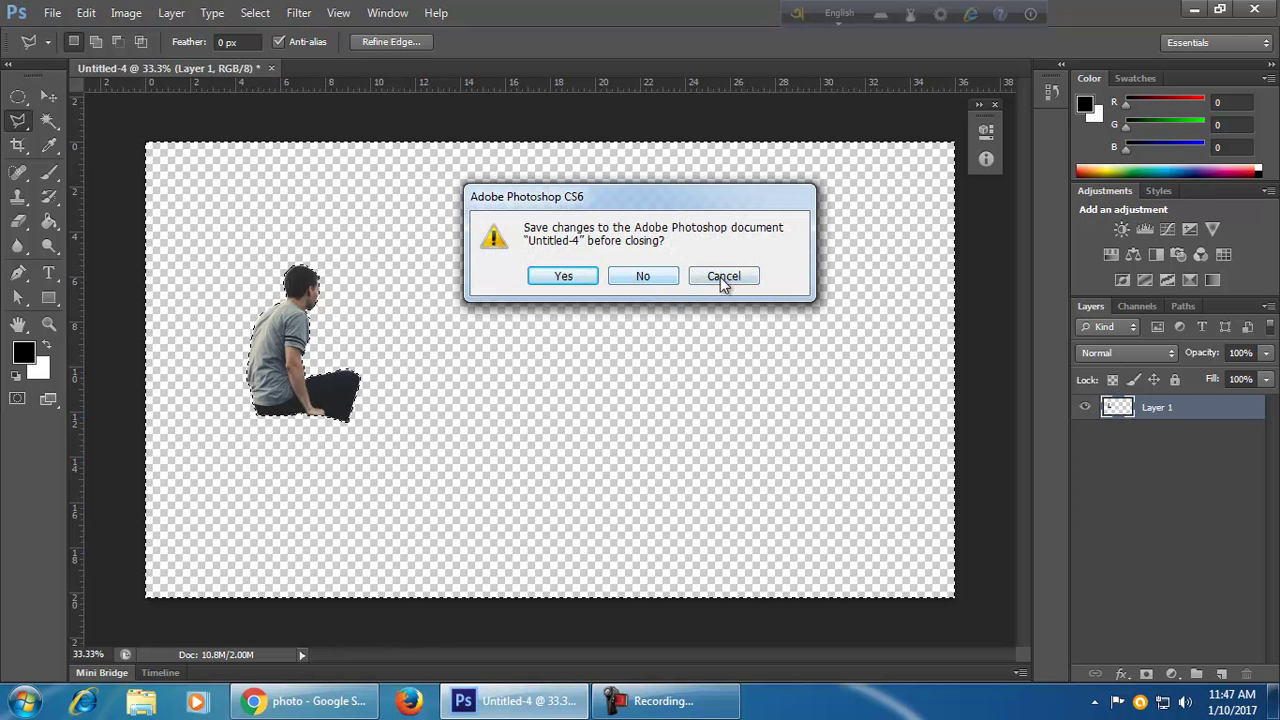
left_click(672, 278)
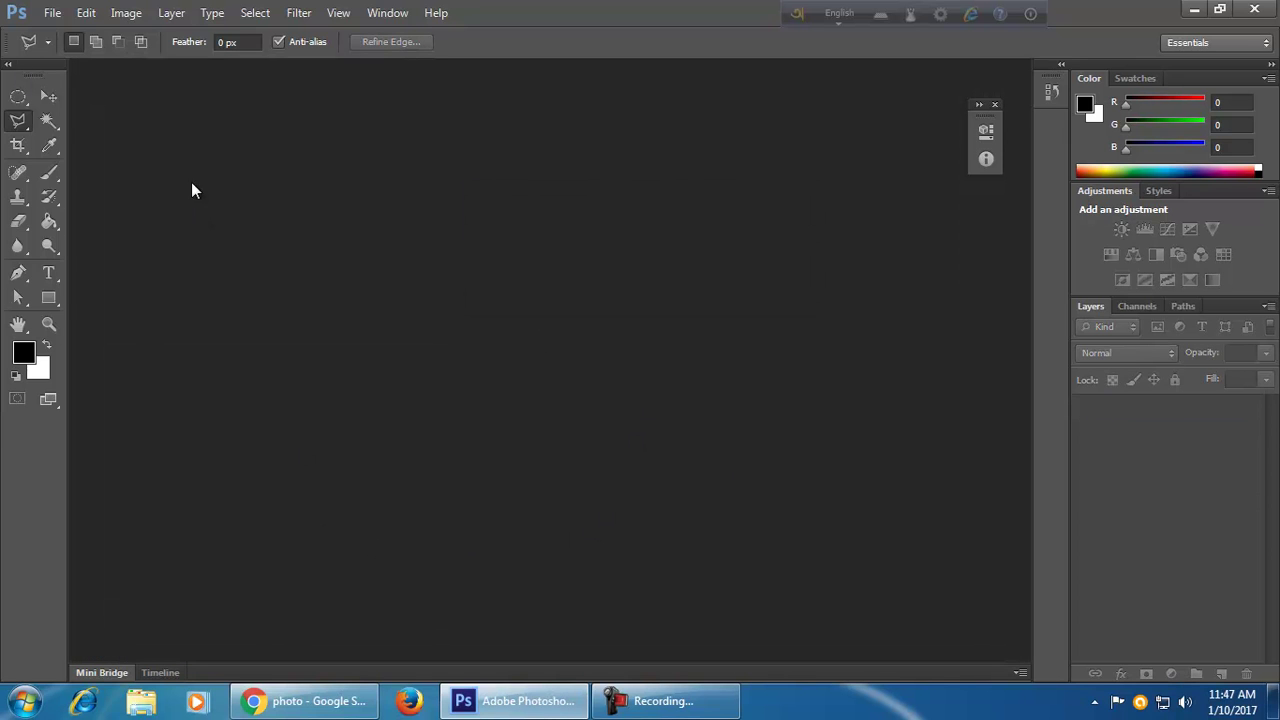
- Activate the Quick Selection tool, then switch to the Pen tool and view its group of tools
left_click(48, 120)
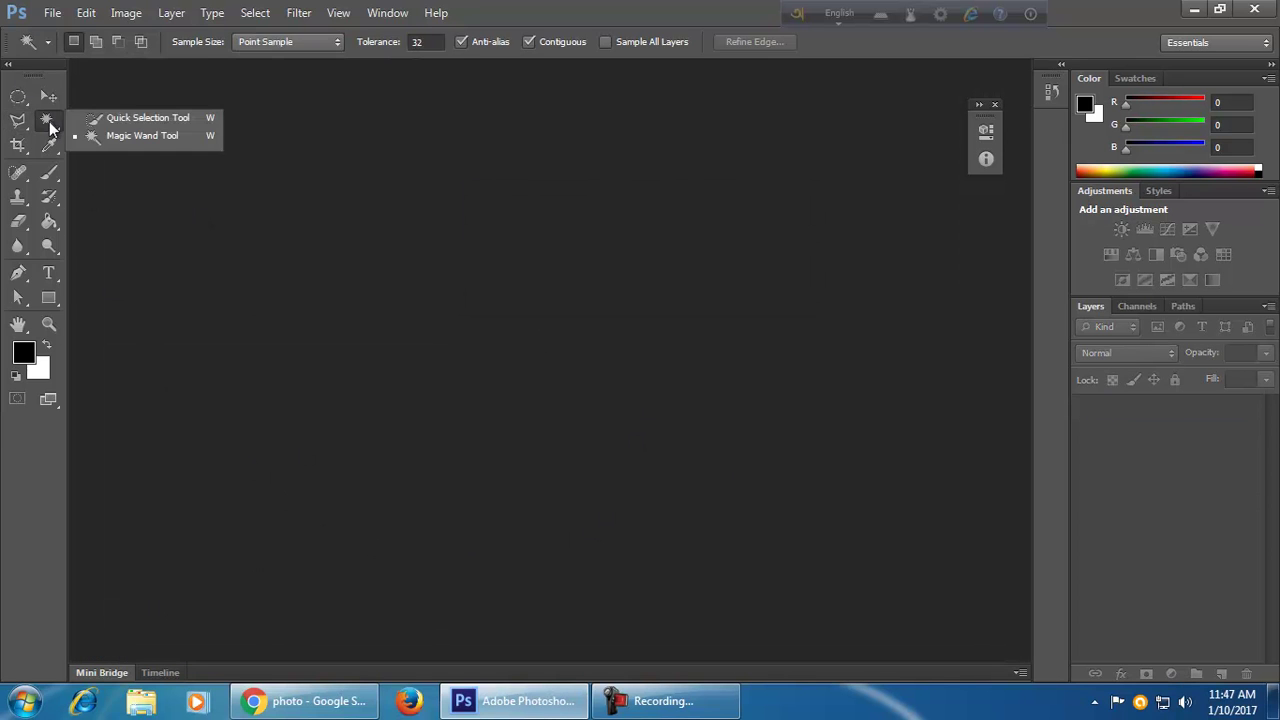
left_click(144, 119)
left_click(14, 275)
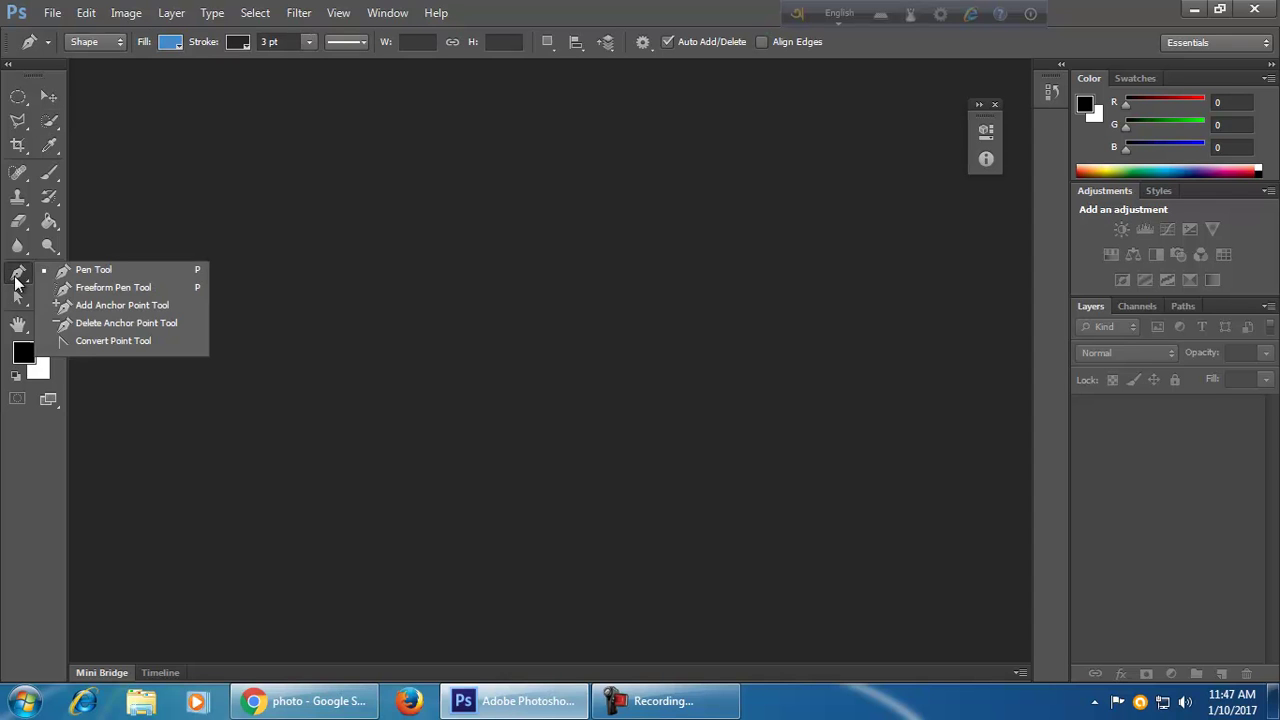
left_click(19, 271)
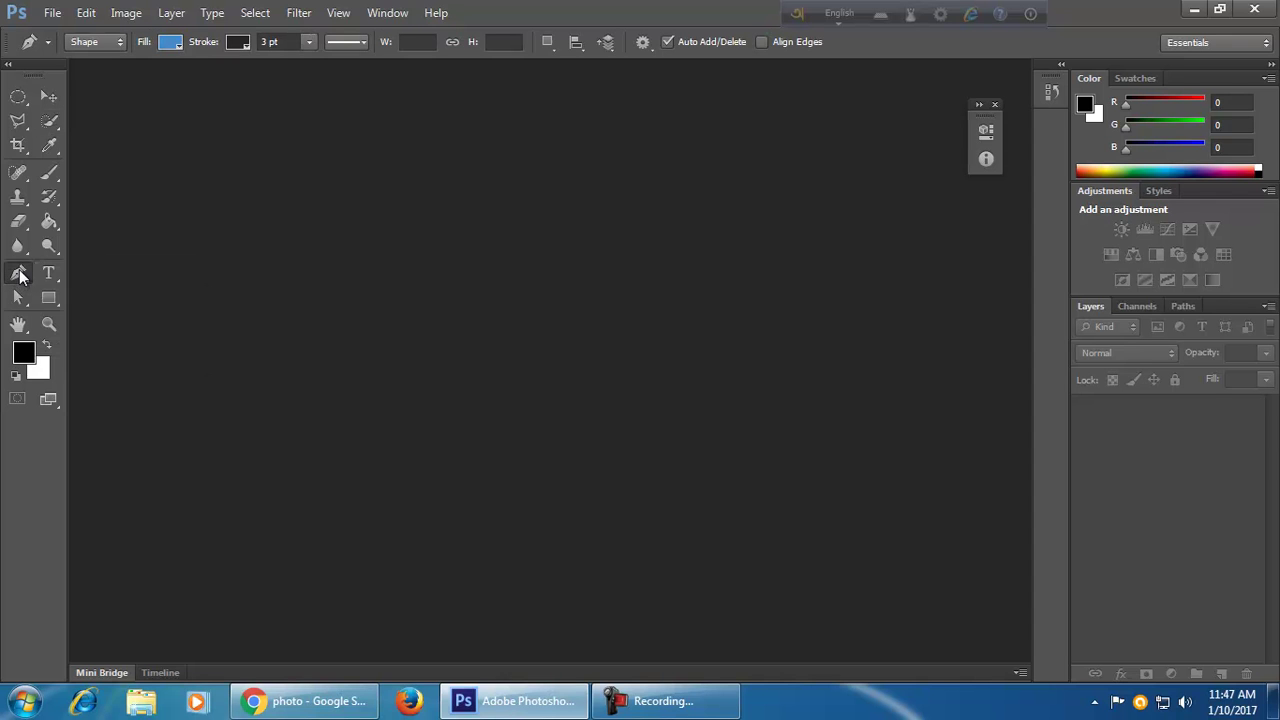
- Make the Quick Selection tool active again from the group it shares with the Magic Wand
left_click(49, 122)
left_click(122, 116)
right_click(44, 127)
left_click(133, 131)
- Switch to Chrome and copy the enlarged photo of the man on the wall from the Google image results
left_click(330, 703)
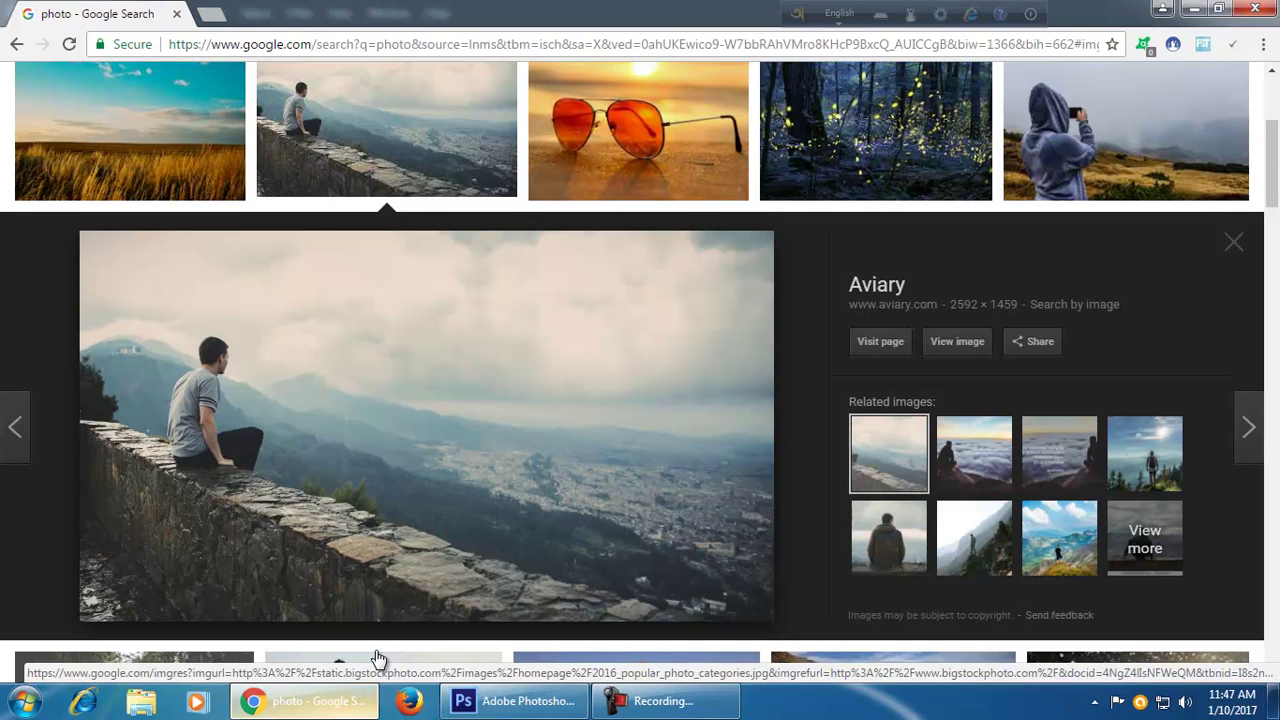
scroll(468, 515, "up", 3)
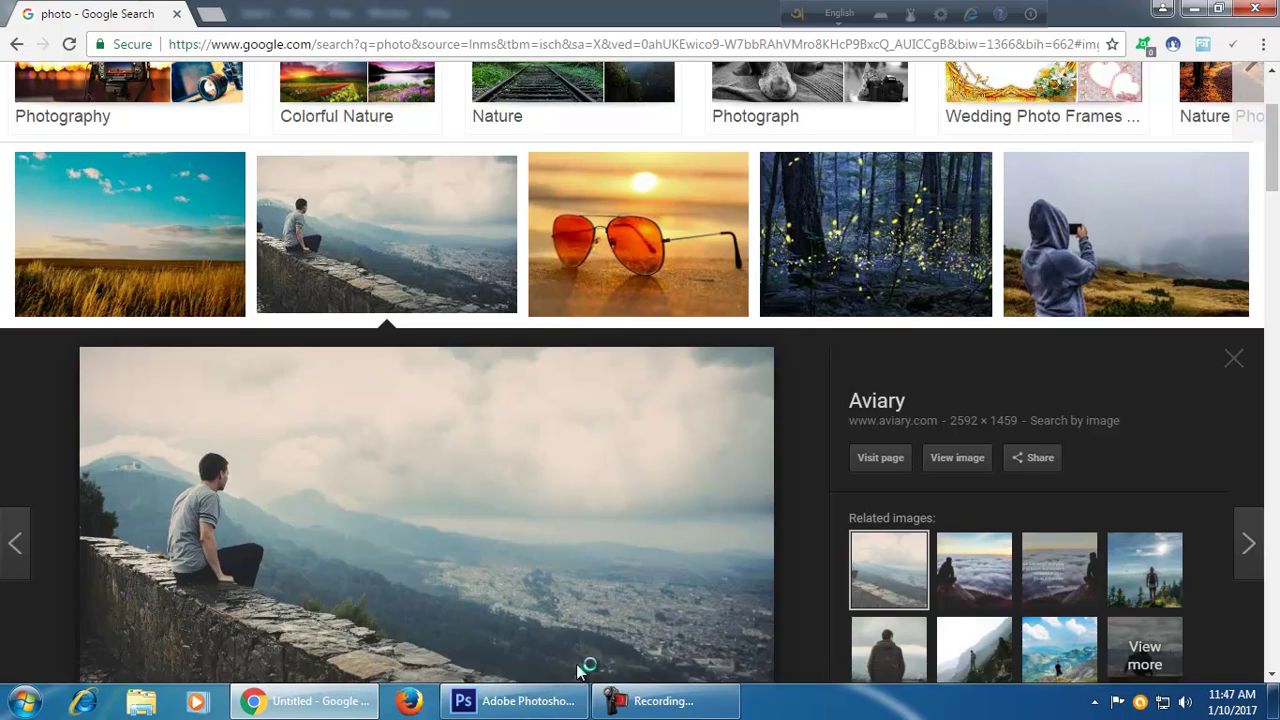
left_click(572, 647)
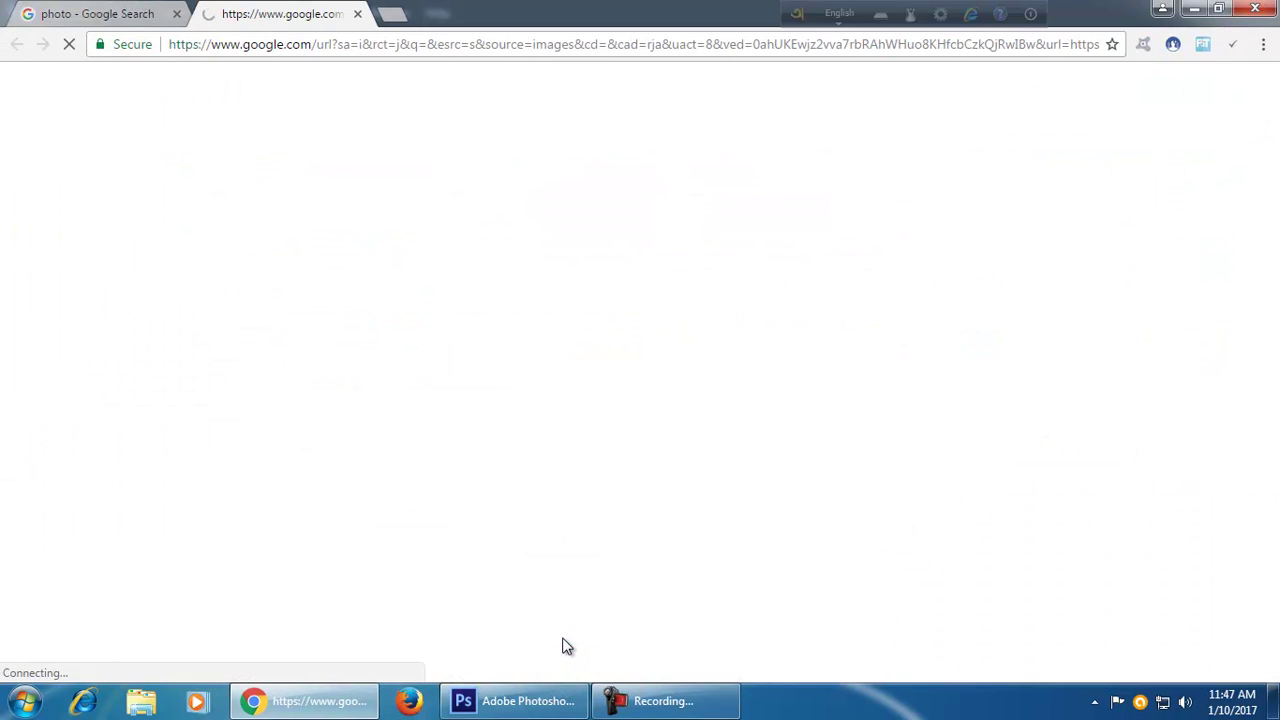
left_click(357, 13)
scroll(620, 497, "down", 3)
right_click(586, 389)
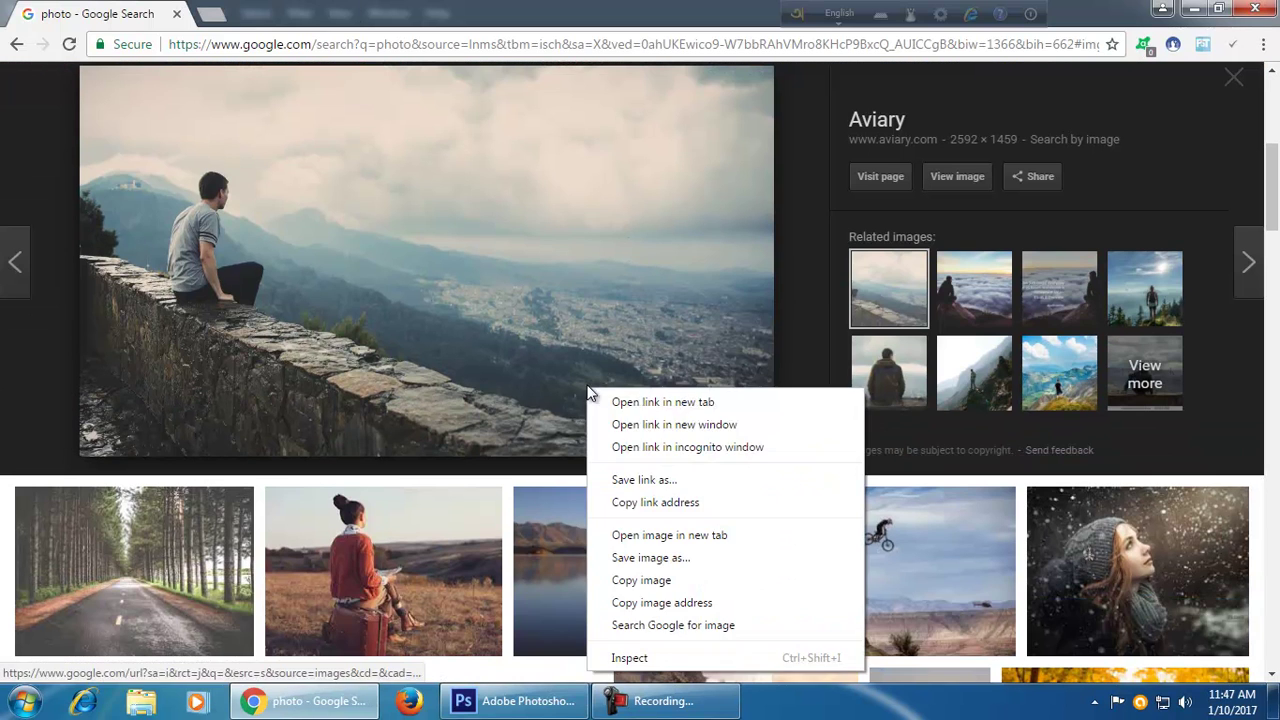
left_click(583, 274)
right_click(581, 265)
left_click(640, 455)
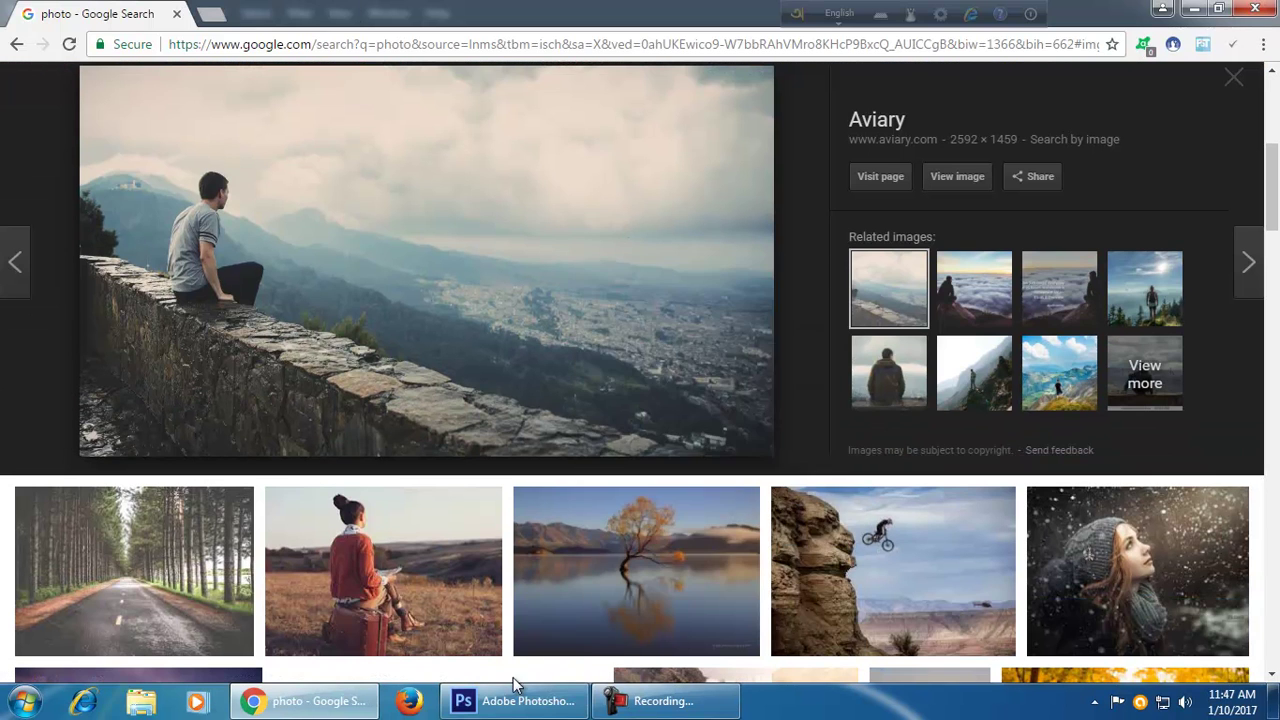
left_click(505, 700)
left_click(52, 12)
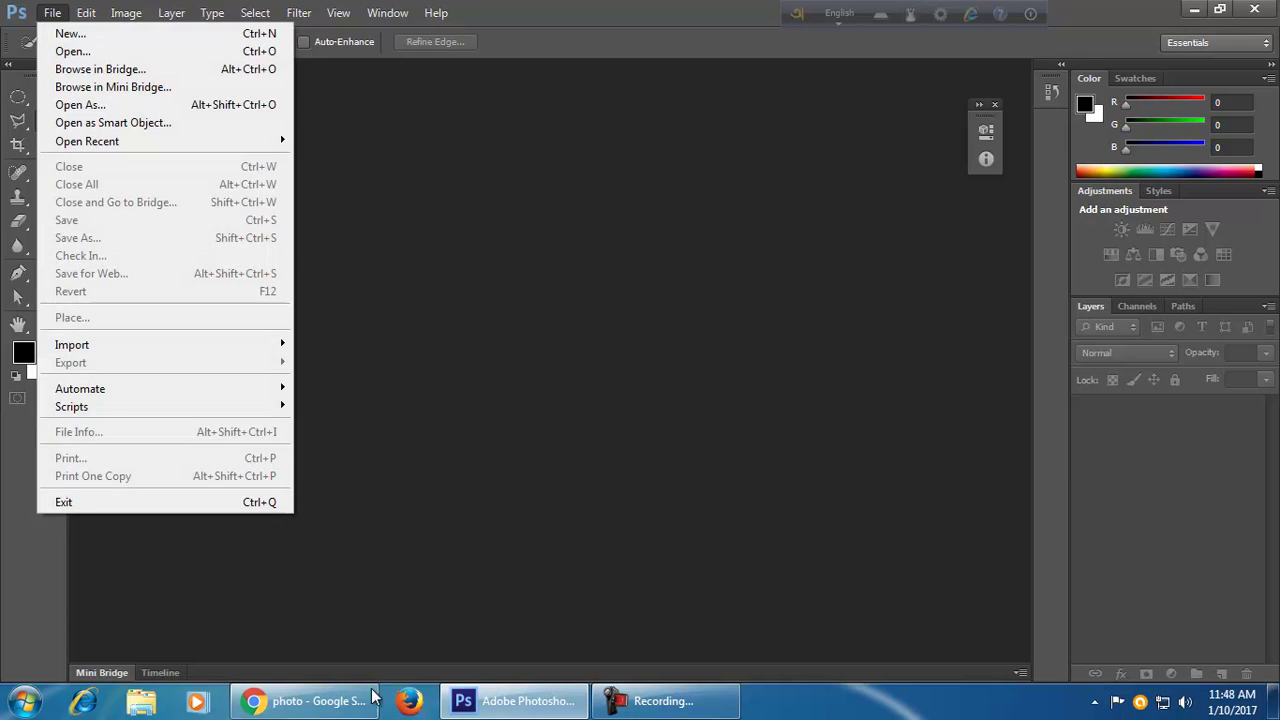
left_click(305, 700)
left_click(533, 338)
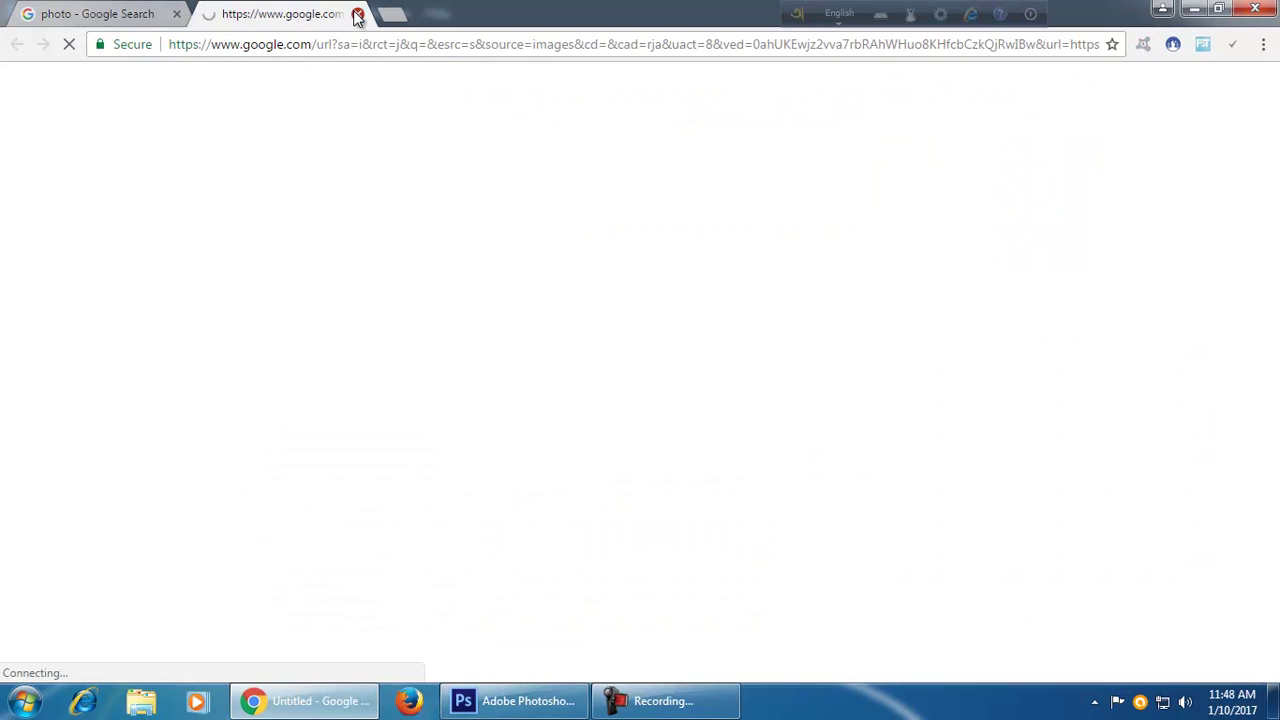
left_click(354, 13)
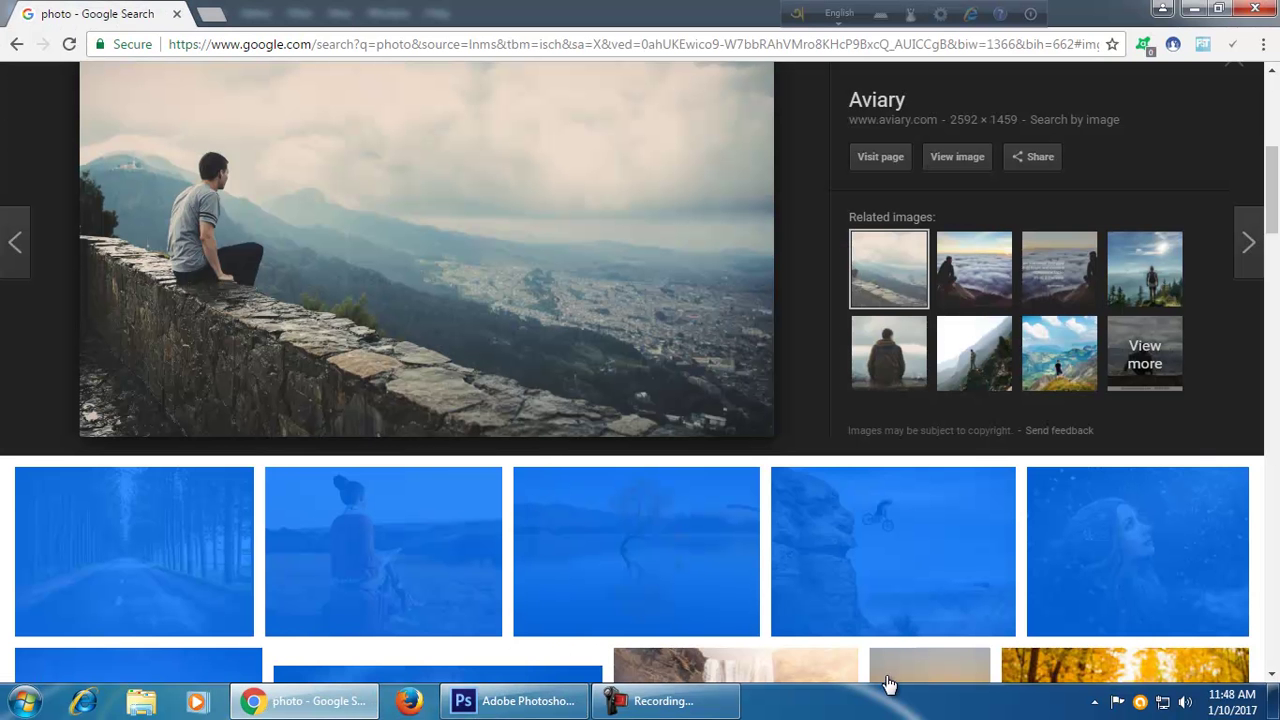
left_click(7, 493)
- Copy the enlarged photo of the man on the wall, switch to Photoshop and paste it into a new document using the Clipboard preset
right_click(478, 240)
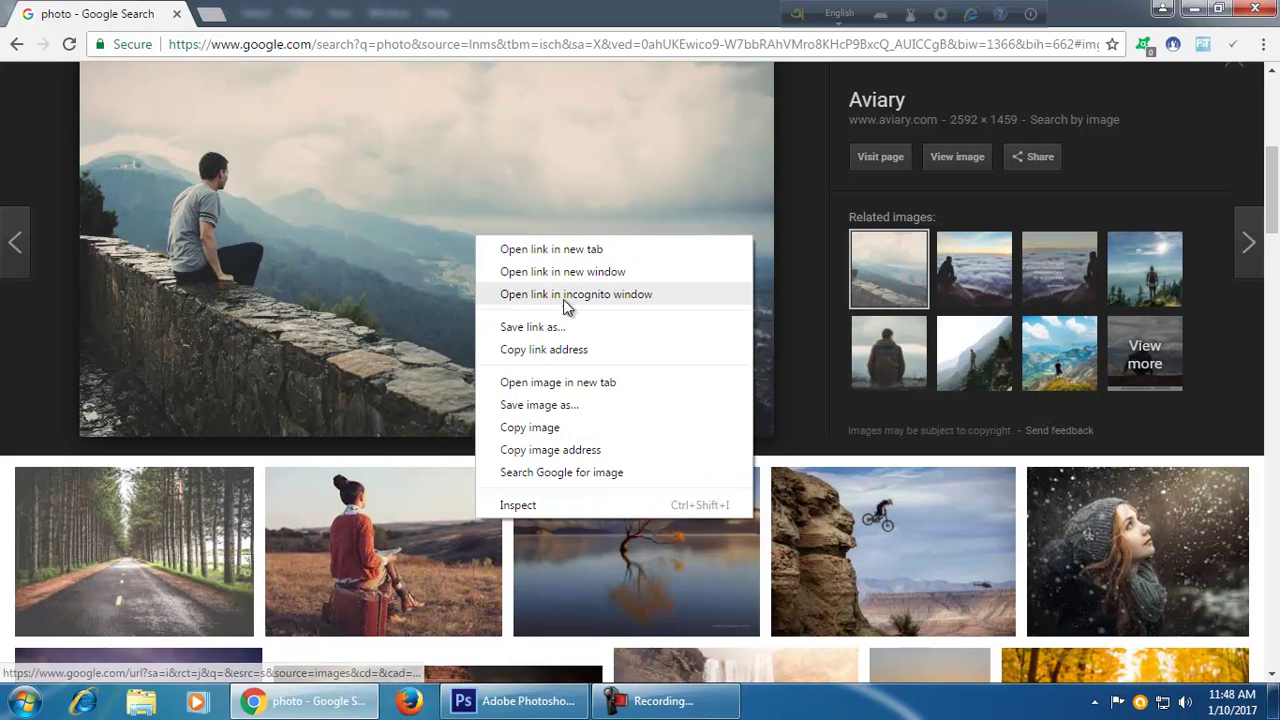
left_click(576, 427)
left_click(515, 700)
left_click(46, 13)
left_click(56, 30)
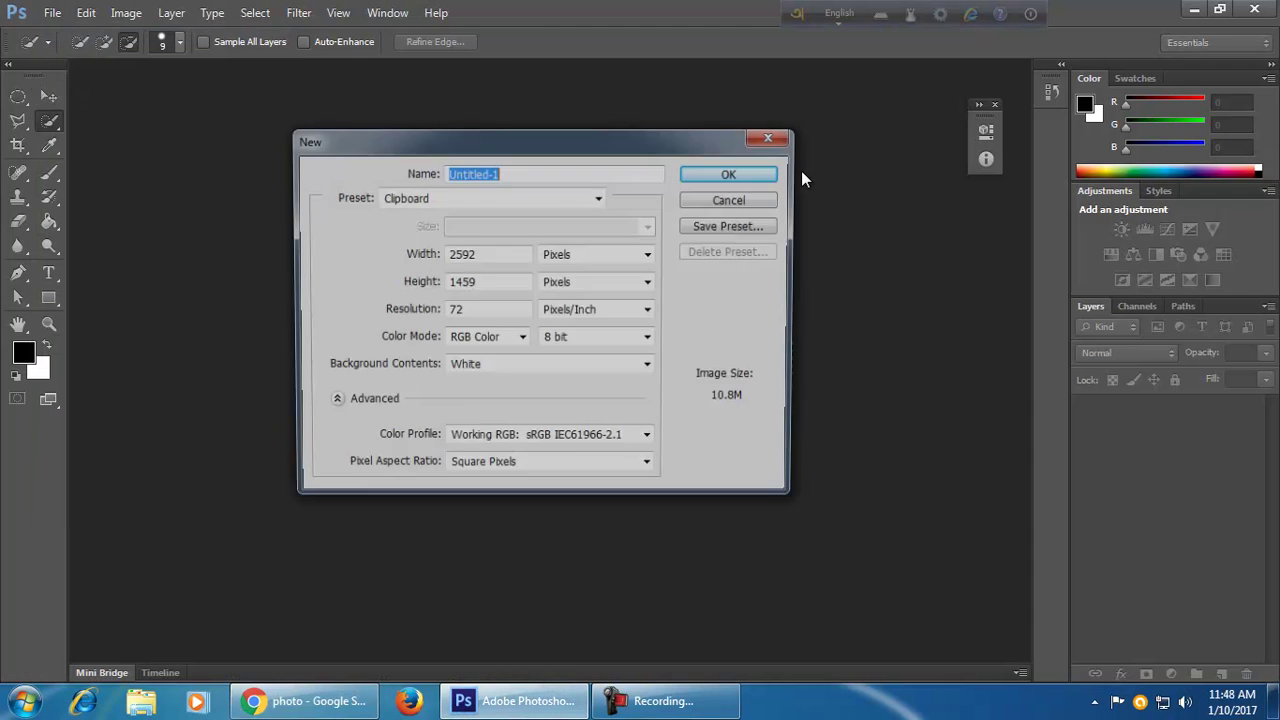
left_click(757, 175)
key("ctrl+v")
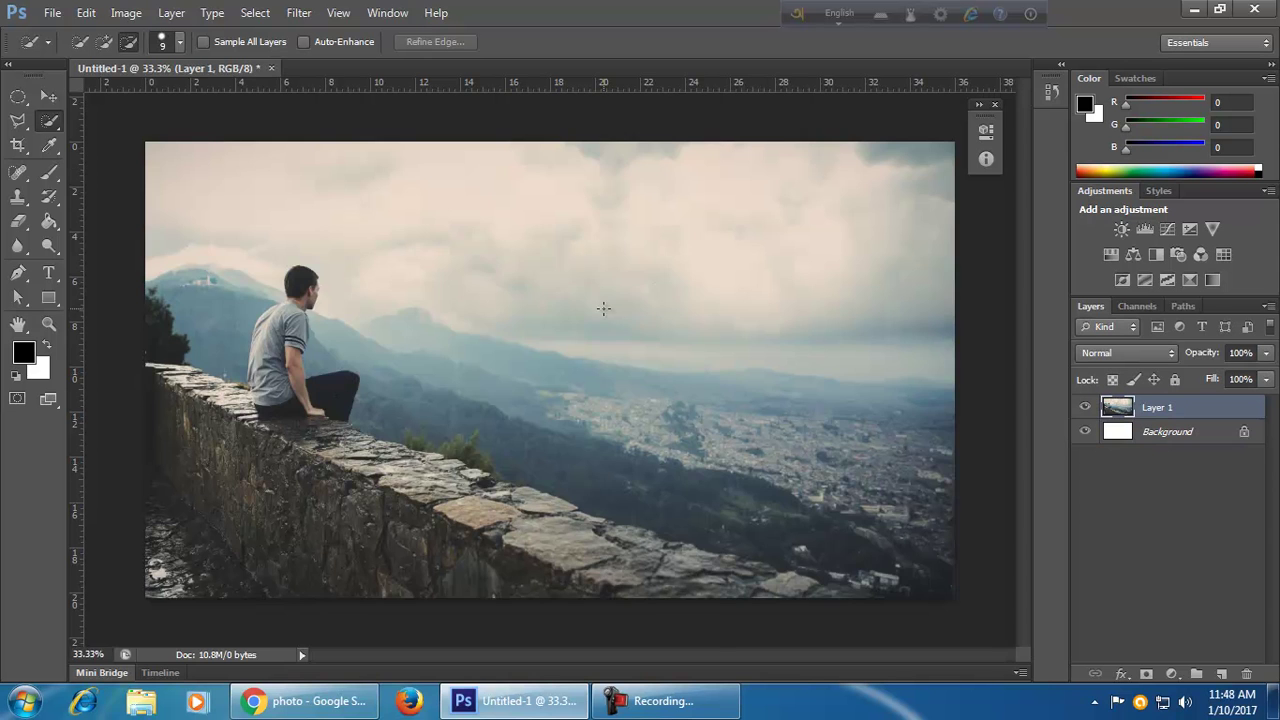
- Bring the sitting man up close and view the tool group shared by Quick Selection and Magic Wand
scroll(490, 305, "up", 5)
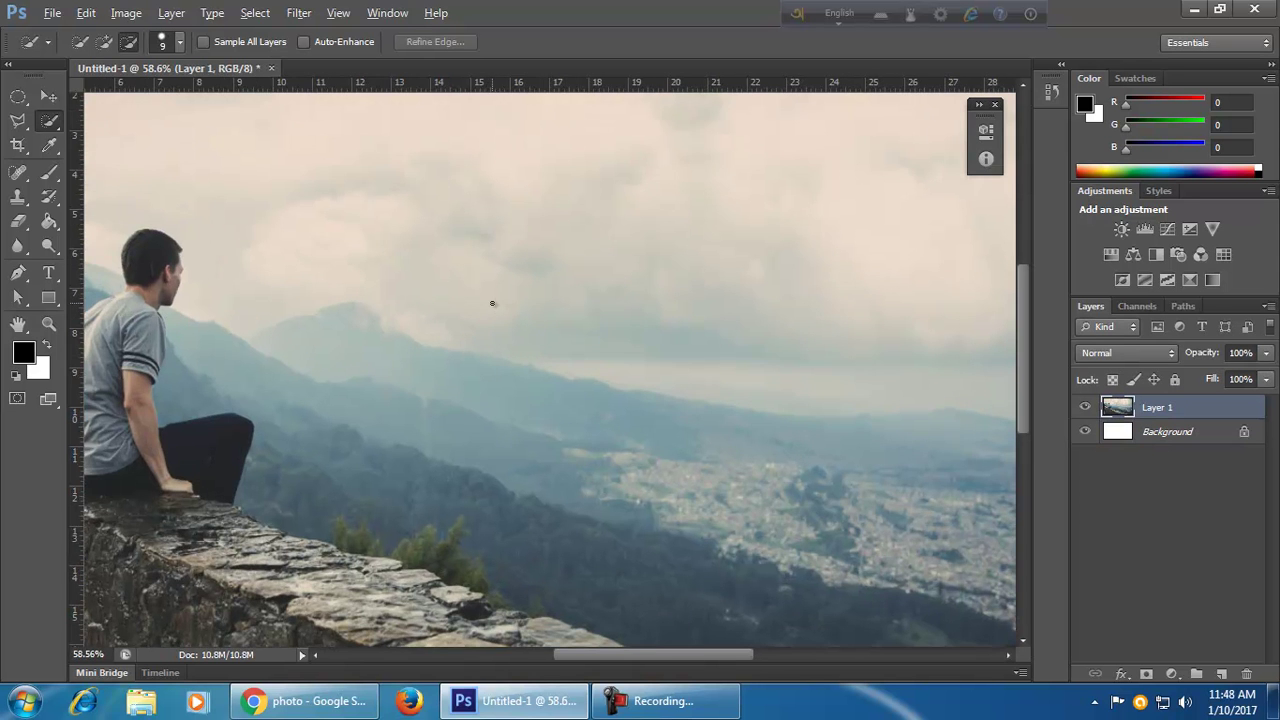
left_click_drag(340, 381, 634, 423)
scroll(634, 424, "up", 2)
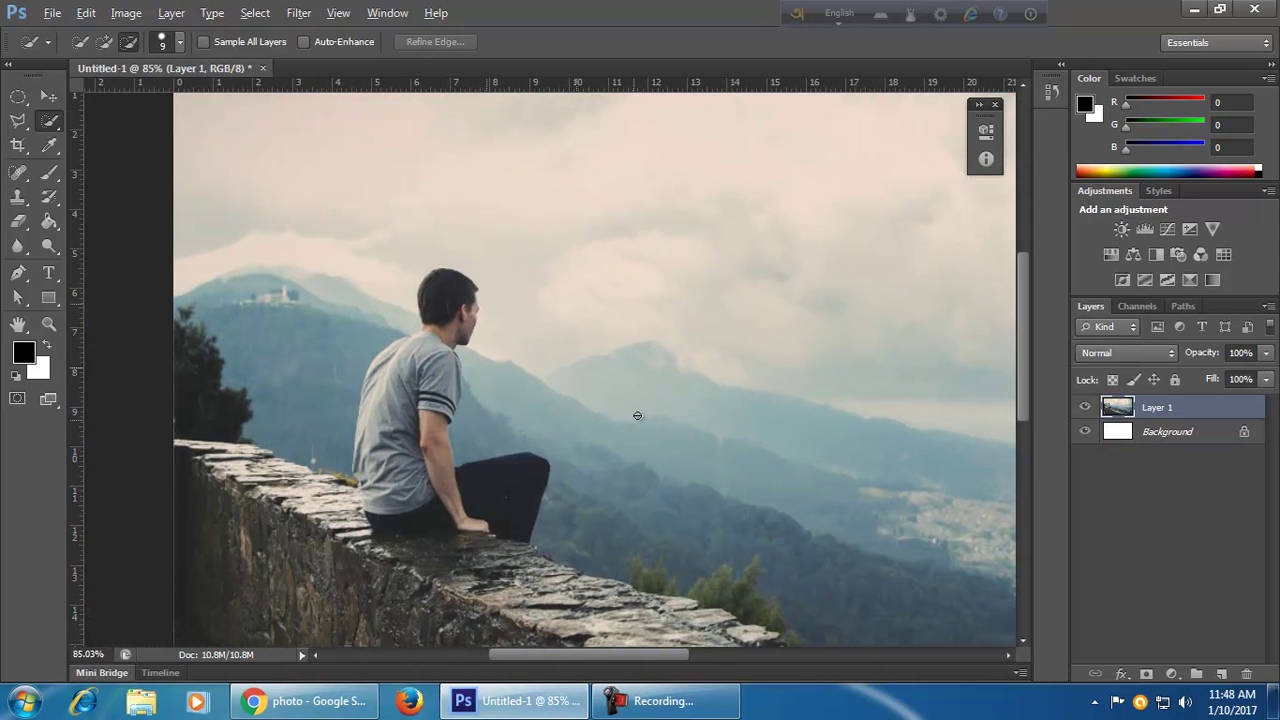
scroll(638, 416, "up", 1)
mouse_move(527, 420)
left_mouse_down()
mouse_move(663, 355)
mouse_move(667, 383)
left_mouse_up()
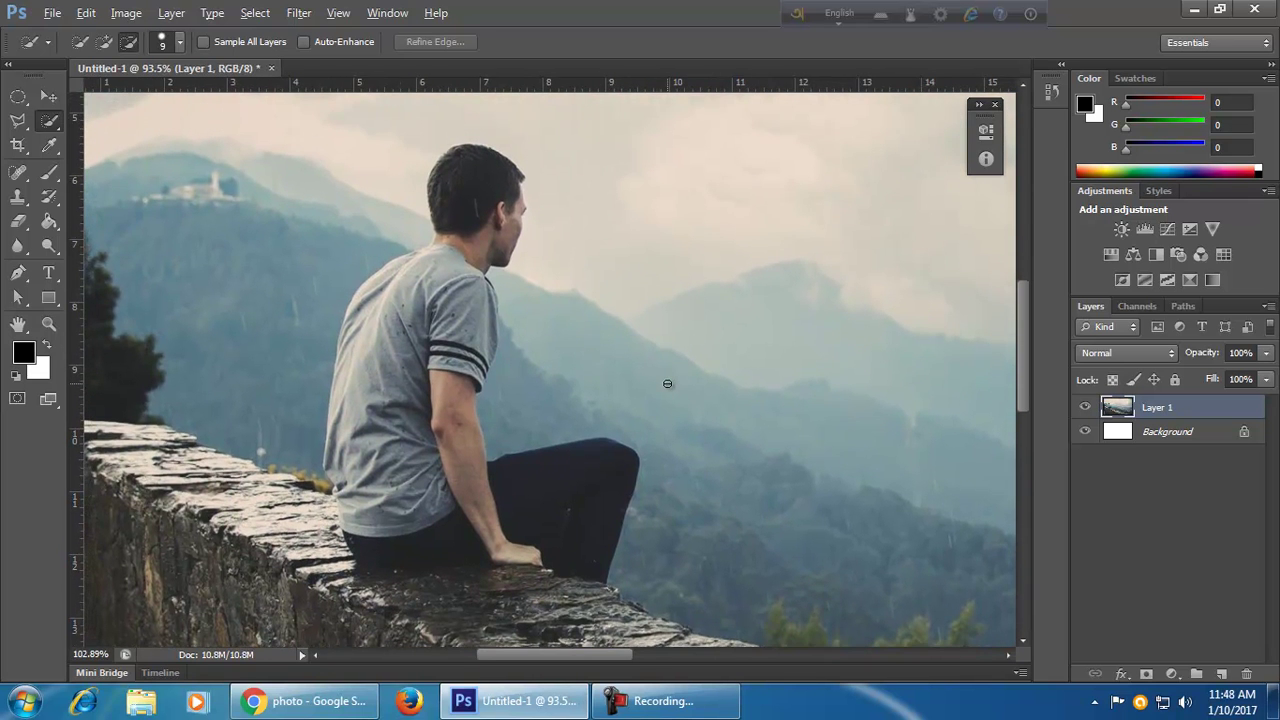
scroll(667, 383, "up", 1)
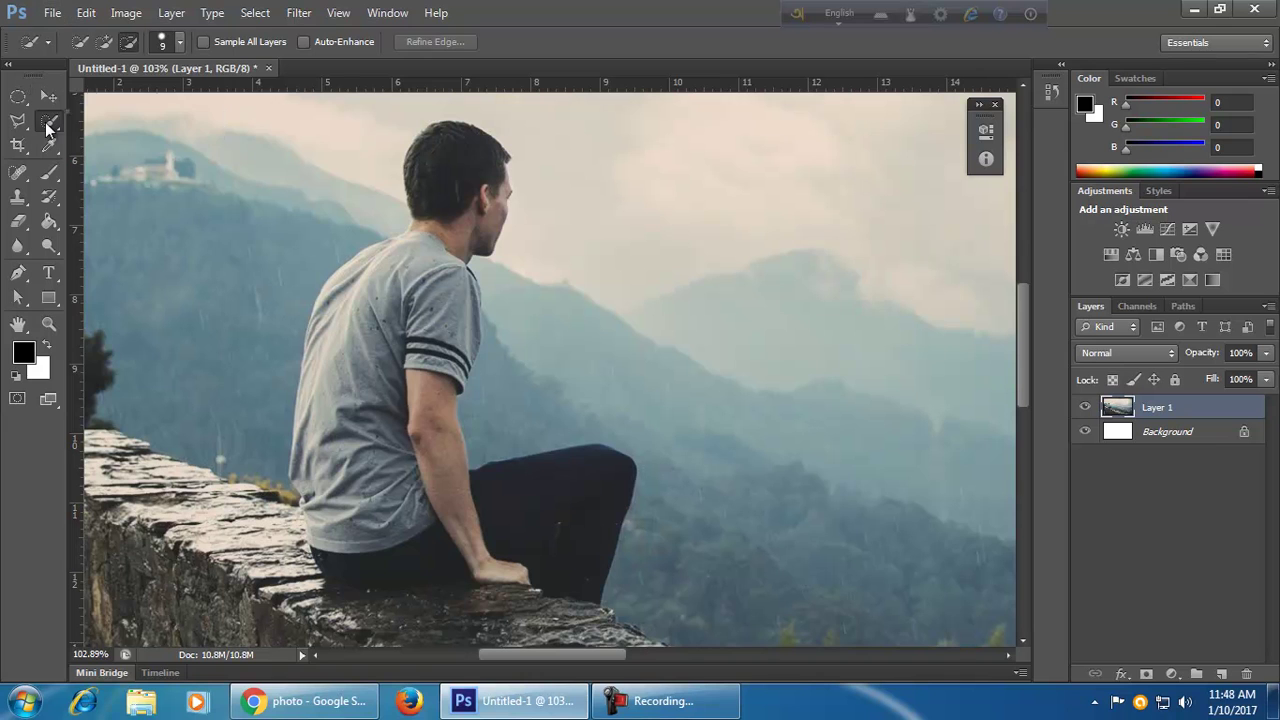
left_click(47, 124)
left_click(116, 118)
right_click(53, 120)
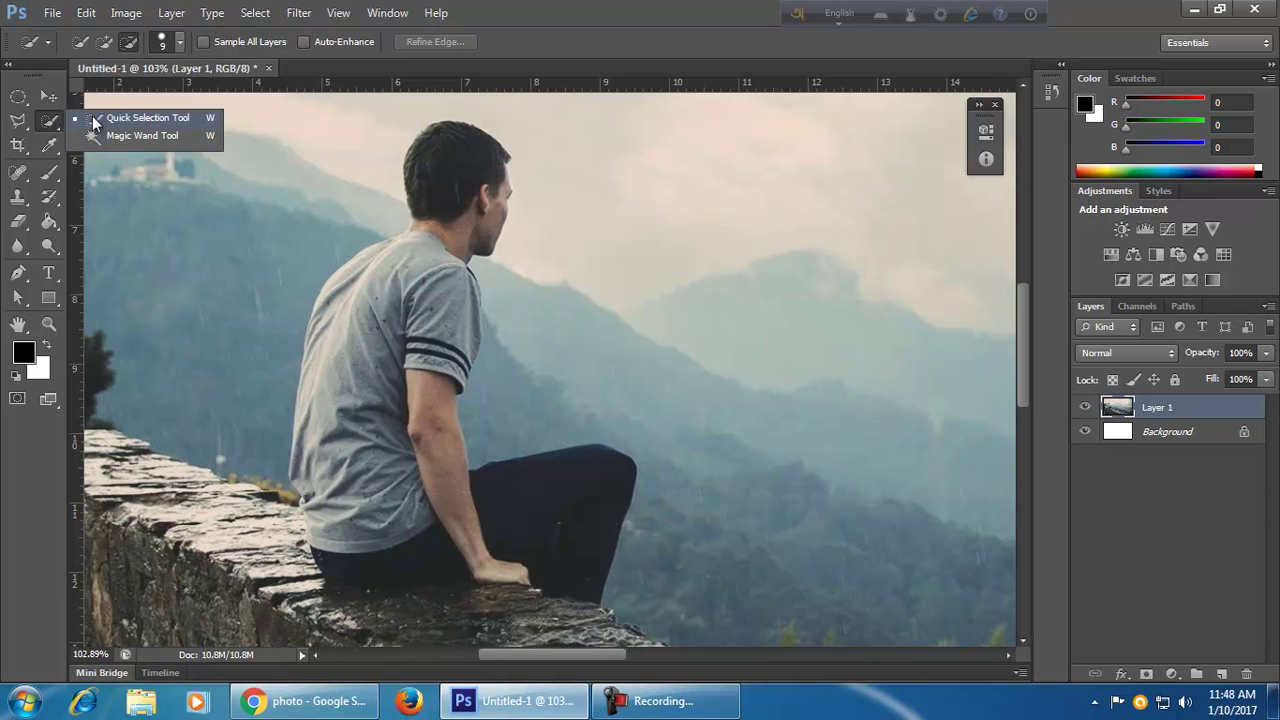
left_click(43, 152)
- Look through the healing, brush and stamp tool groups, making the Clone Stamp tool active
right_click(16, 172)
left_click(15, 171)
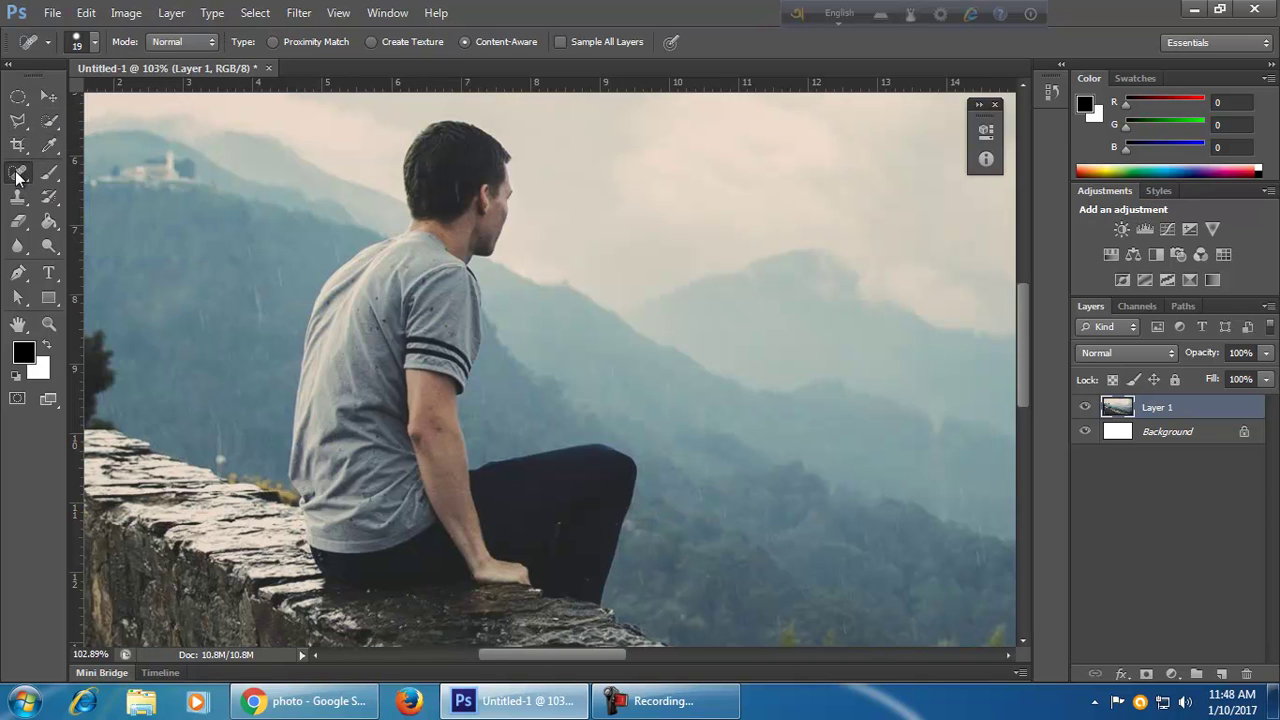
left_click(49, 172)
right_click(49, 172)
left_click(19, 197)
right_click(20, 199)
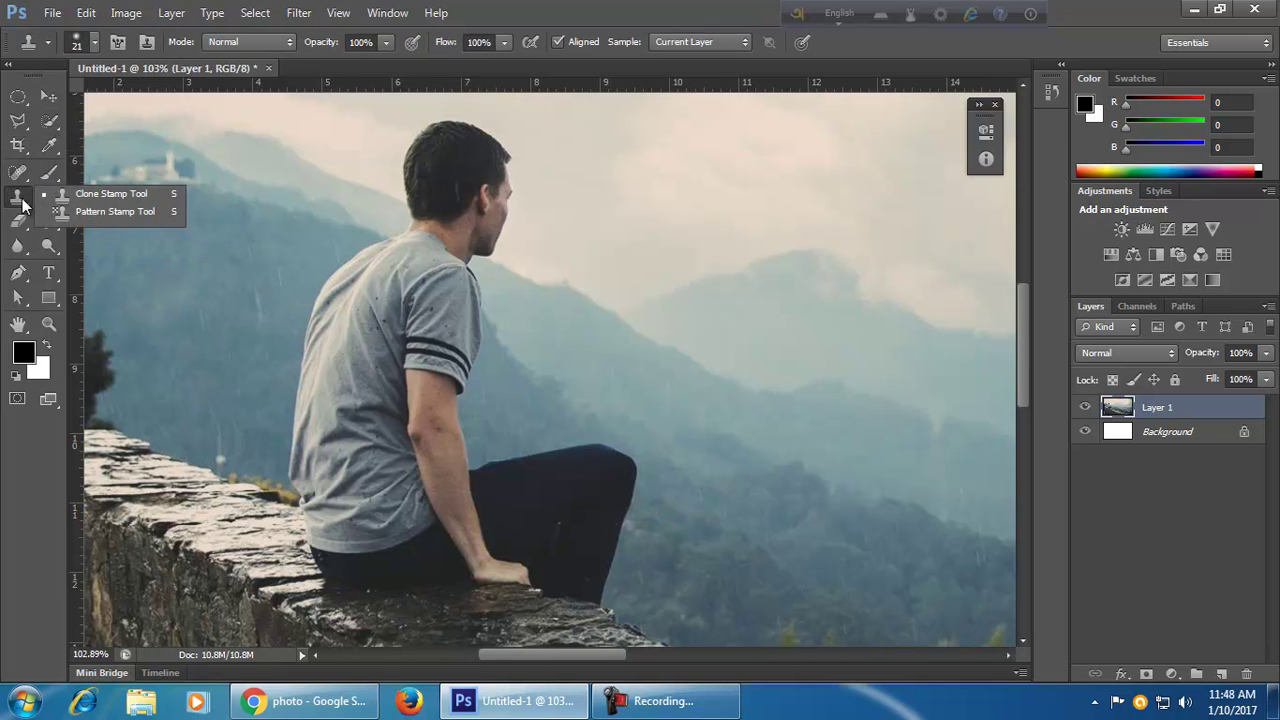
left_click(33, 201)
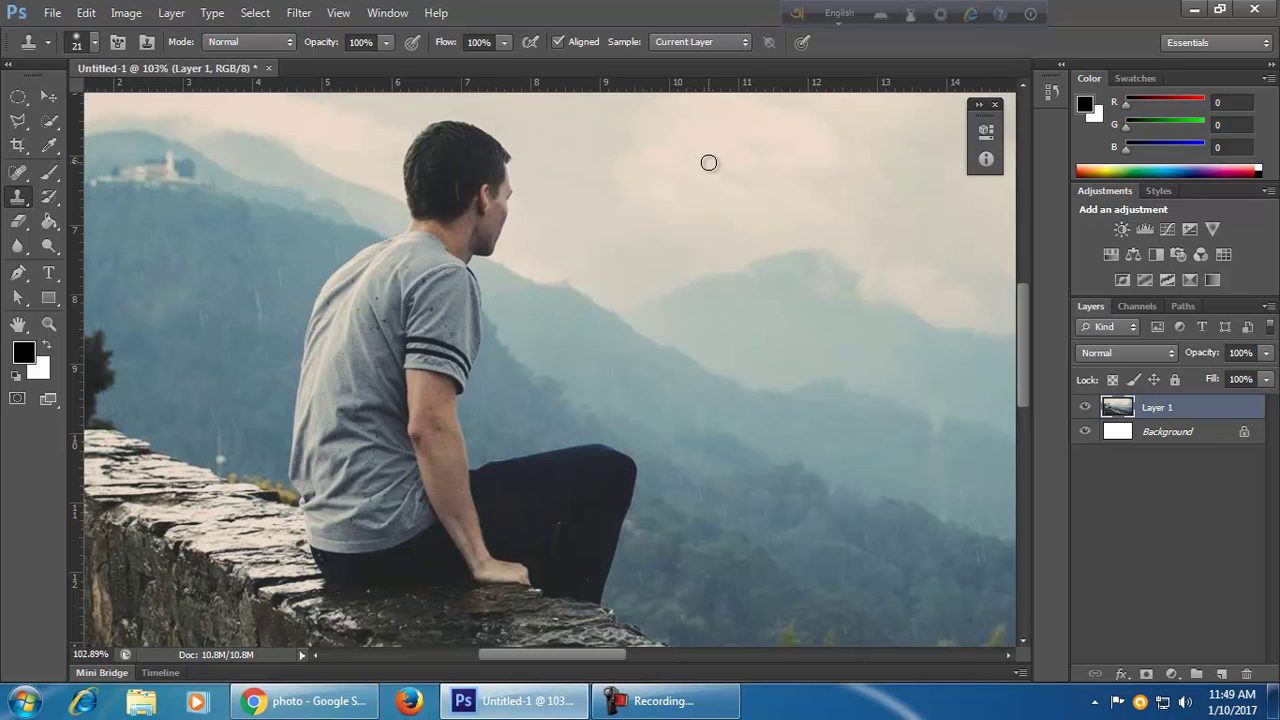
- Vary the Clone Stamp brush size up and down, ending at 300 px
key("bracketright")
key("bracketright")
key("bracketright")
key("bracketright")
key("bracketright")
key("bracketright")
key("bracketright")
key("bracketright")
key("bracketright")
key("bracketright")
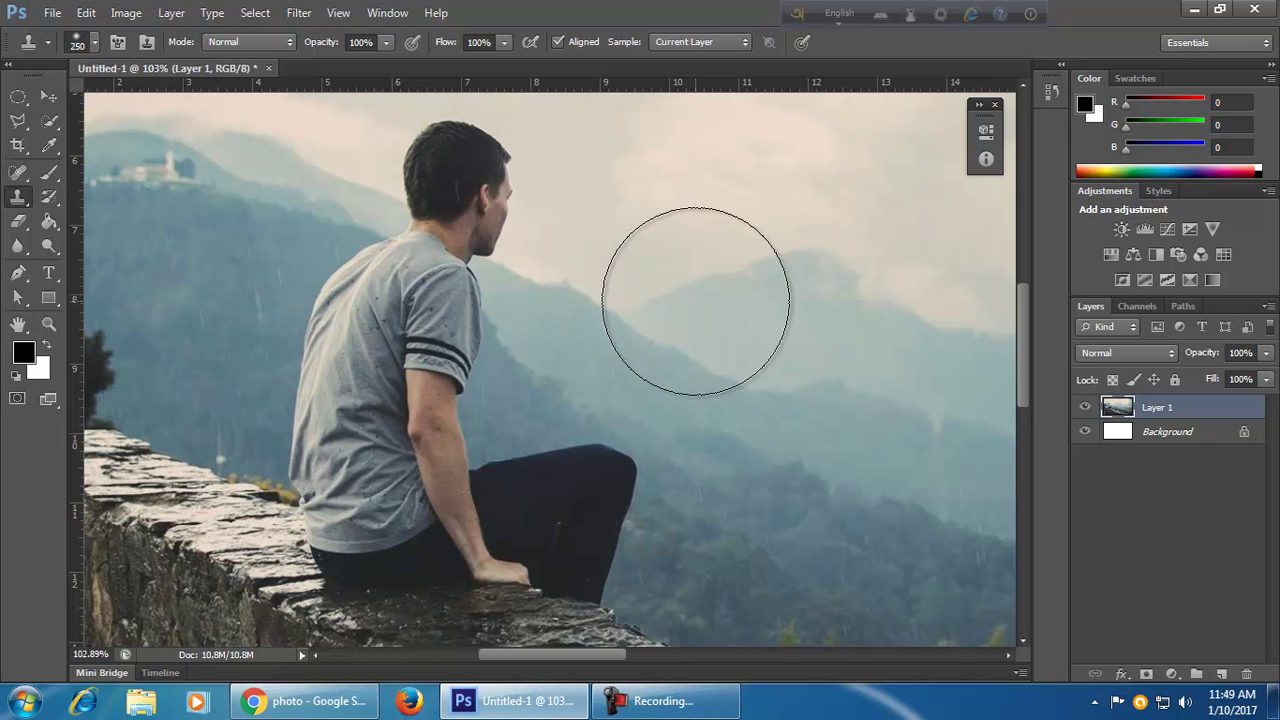
key("bracketleft")
key("bracketleft")
key("bracketleft")
key("bracketleft")
key("bracketleft")
key("bracketright")
key("bracketright")
key("bracketright")
key("bracketright")
key("bracketright")
key("bracketright")
key("bracketright")
key("bracketright")
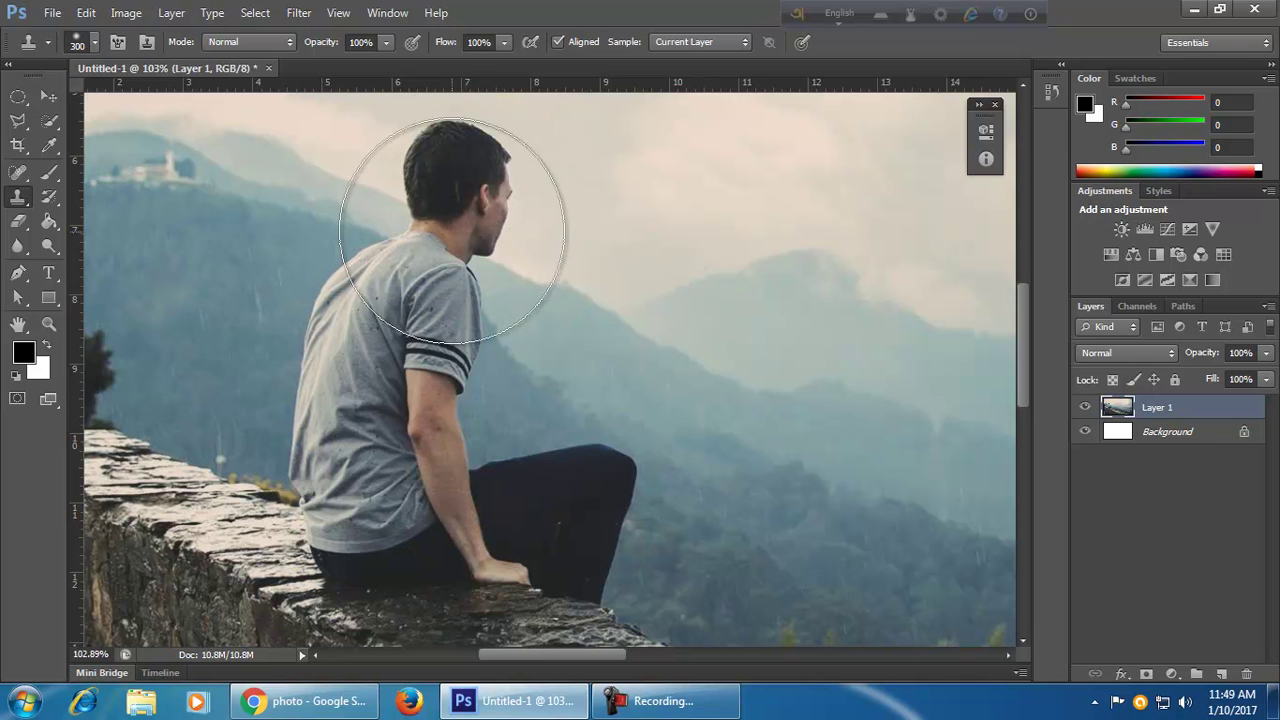
- Try to apply the Clone Stamp to the man's head and shoulders
left_click(456, 216)
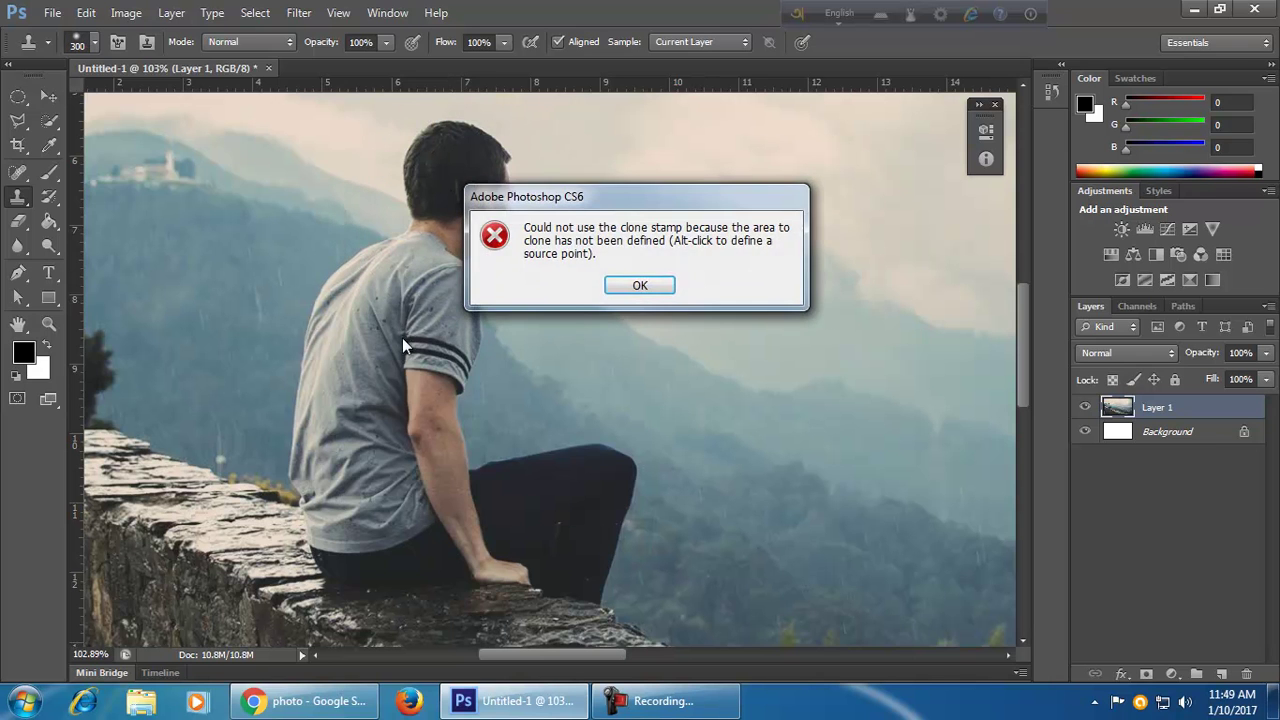
left_click(640, 284)
left_click(444, 253)
left_click(640, 285)
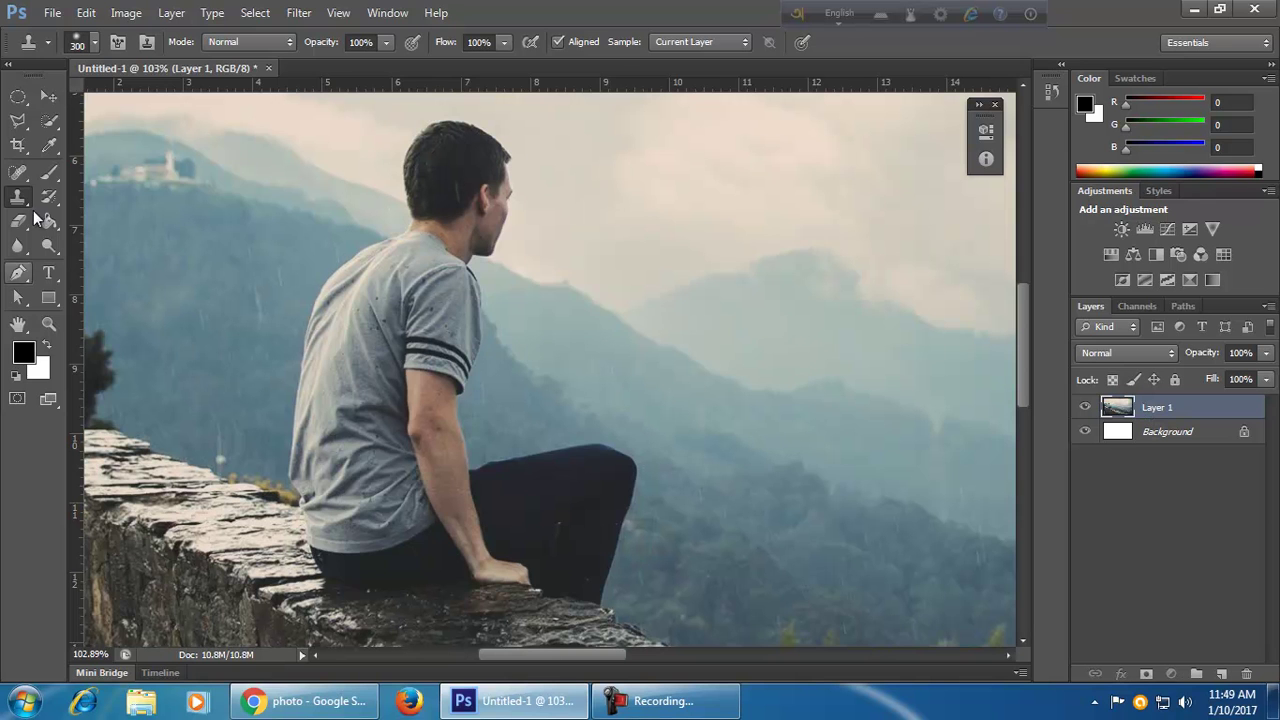
- Try a Quick Selection stroke over the man with a 175 px brush and deselect the result
left_click(49, 122)
key("bracketright")
key("bracketright")
key("bracketright")
key("bracketright")
key("bracketright")
key("bracketright")
key("bracketright")
key("bracketright")
key("bracketright")
key("bracketright")
key("bracketright")
key("bracketright")
mouse_move(456, 175)
left_mouse_down()
mouse_move(388, 380)
mouse_move(390, 426)
left_mouse_up()
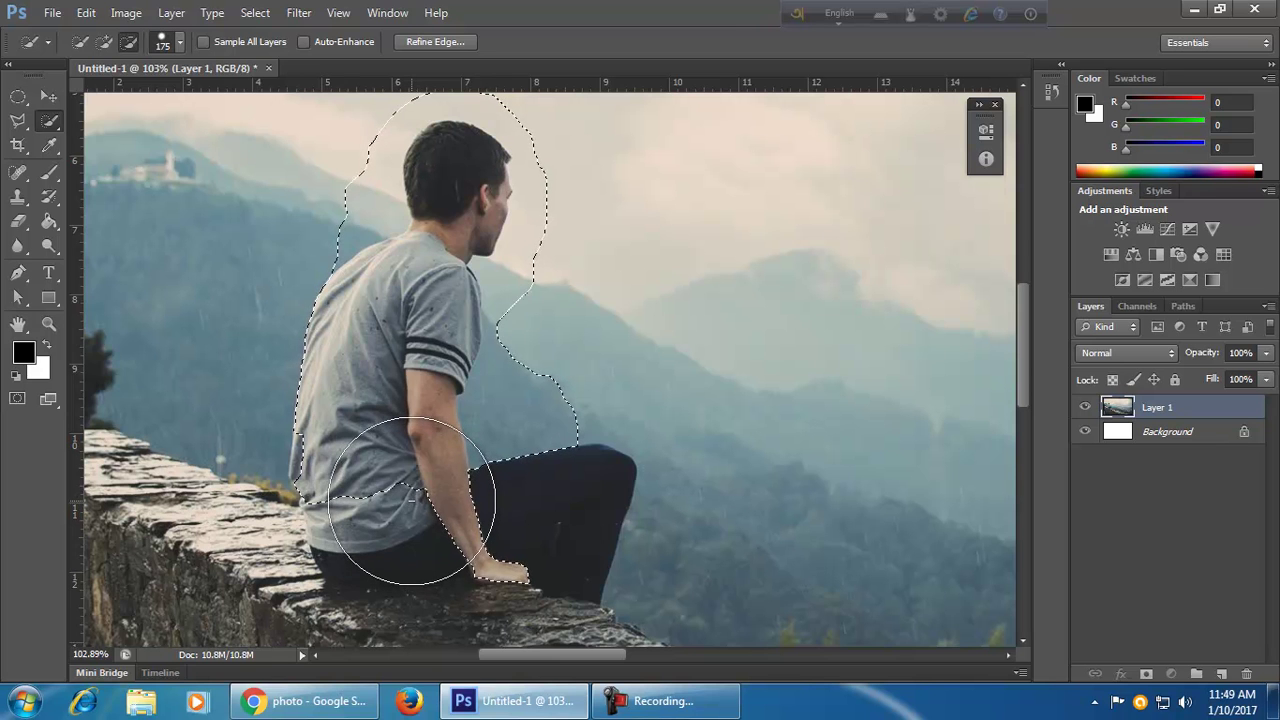
key("ctrl+d")
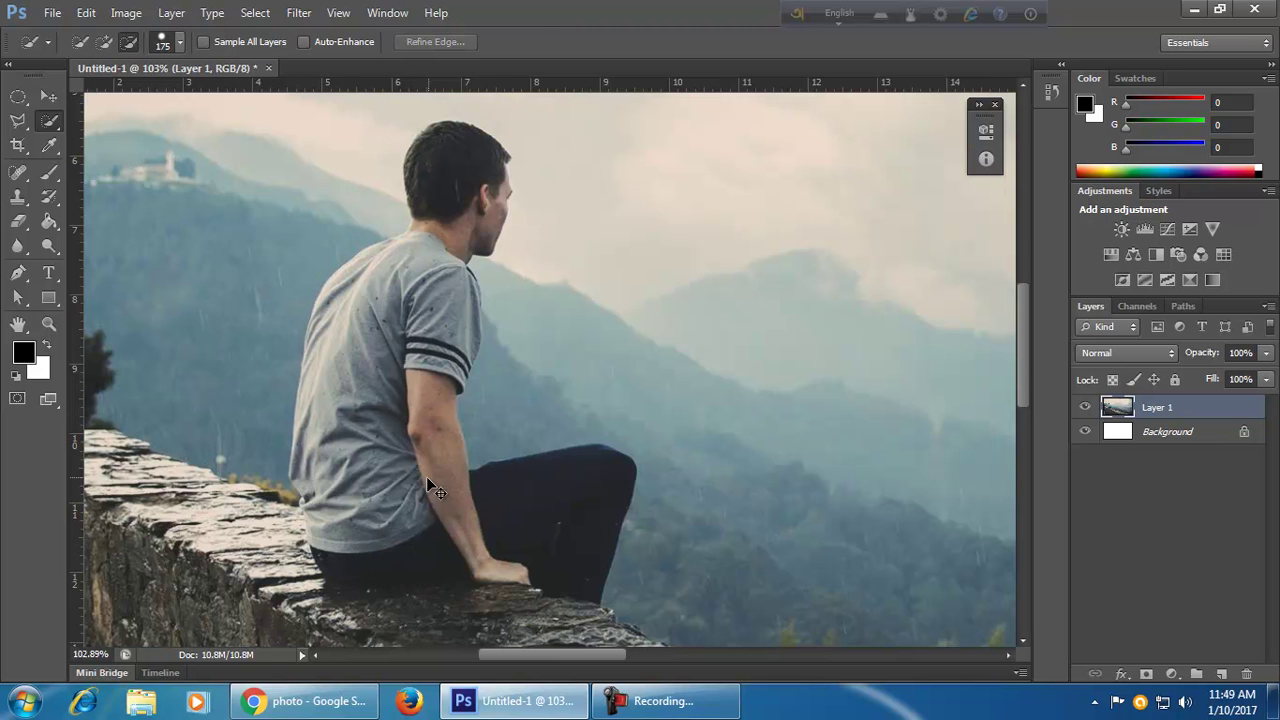
- Start a new Quick Selection of the man with a 15 px brush, covering his head, shirt, sleeve and legs
key("bracketleft")
key("bracketleft")
key("bracketleft")
key("bracketleft")
key("bracketleft")
key("bracketleft")
key("bracketleft")
key("bracketleft")
key("bracketleft")
key("bracketleft")
key("bracketleft")
left_click(81, 41)
mouse_move(471, 134)
left_mouse_down()
mouse_move(416, 212)
mouse_move(424, 240)
mouse_move(395, 332)
mouse_move(366, 359)
mouse_move(340, 548)
mouse_move(357, 569)
mouse_move(566, 503)
mouse_move(571, 518)
left_mouse_up()
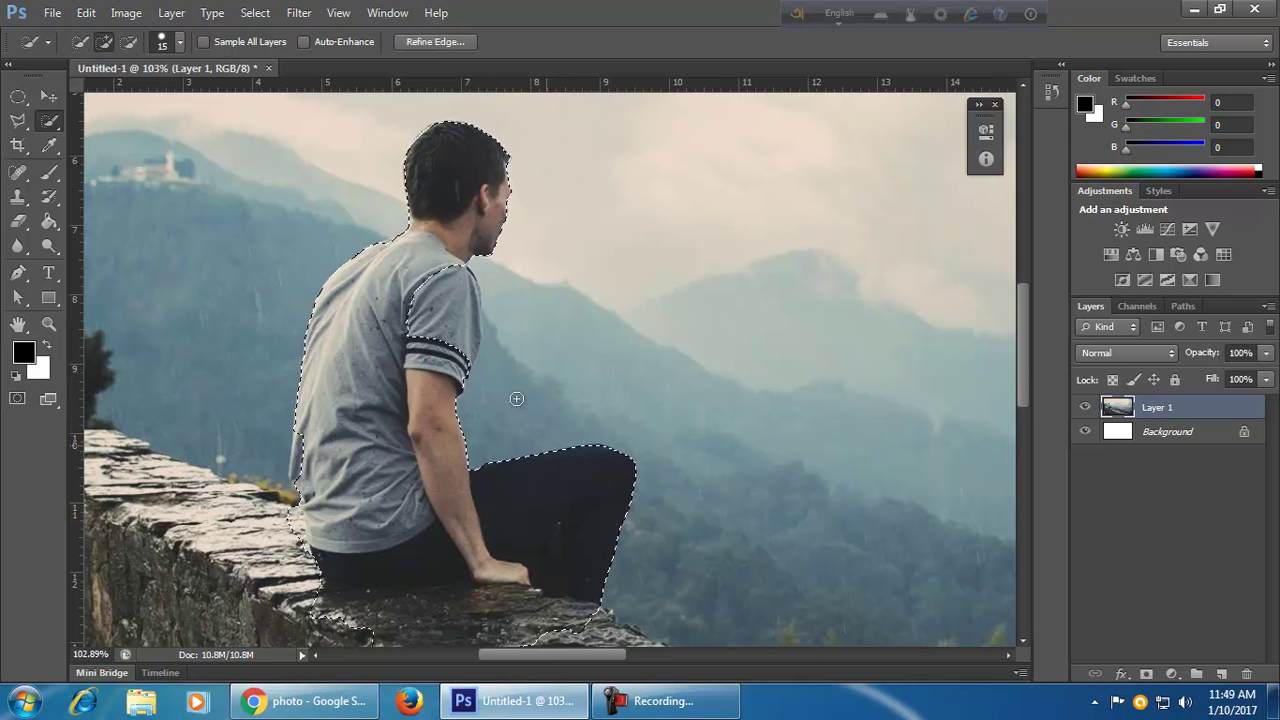
left_click(443, 316)
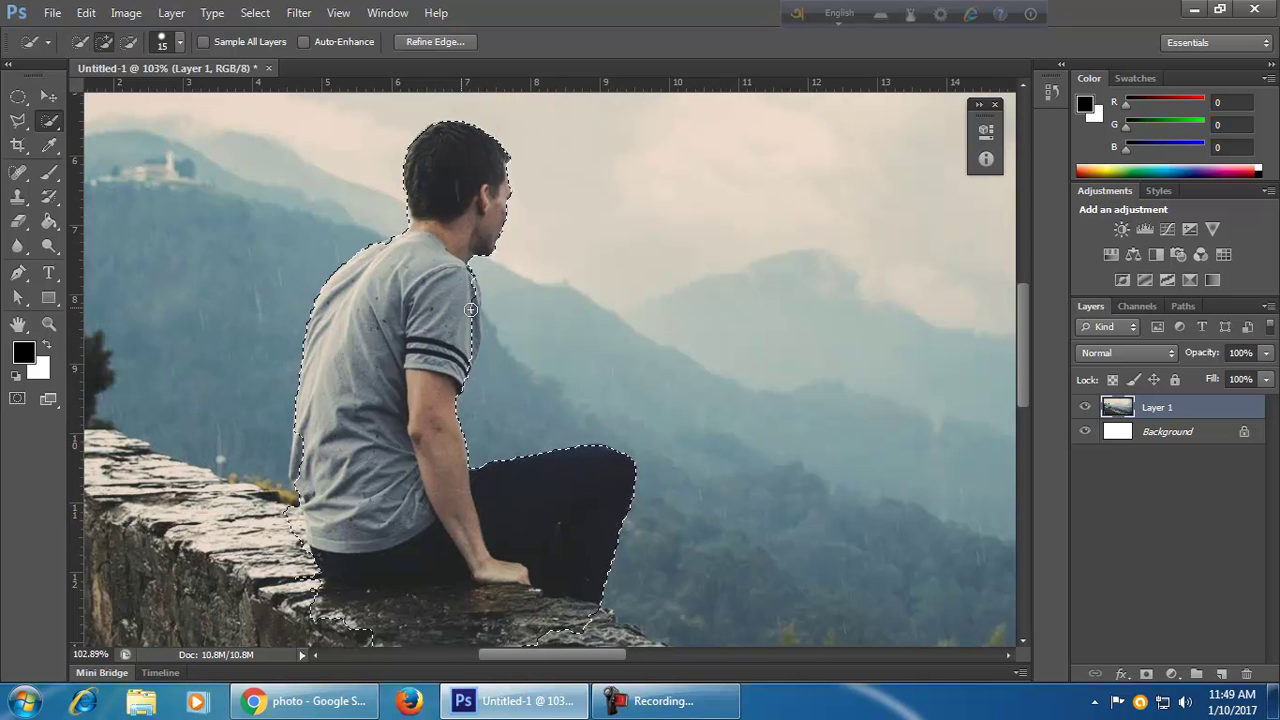
left_click(478, 300)
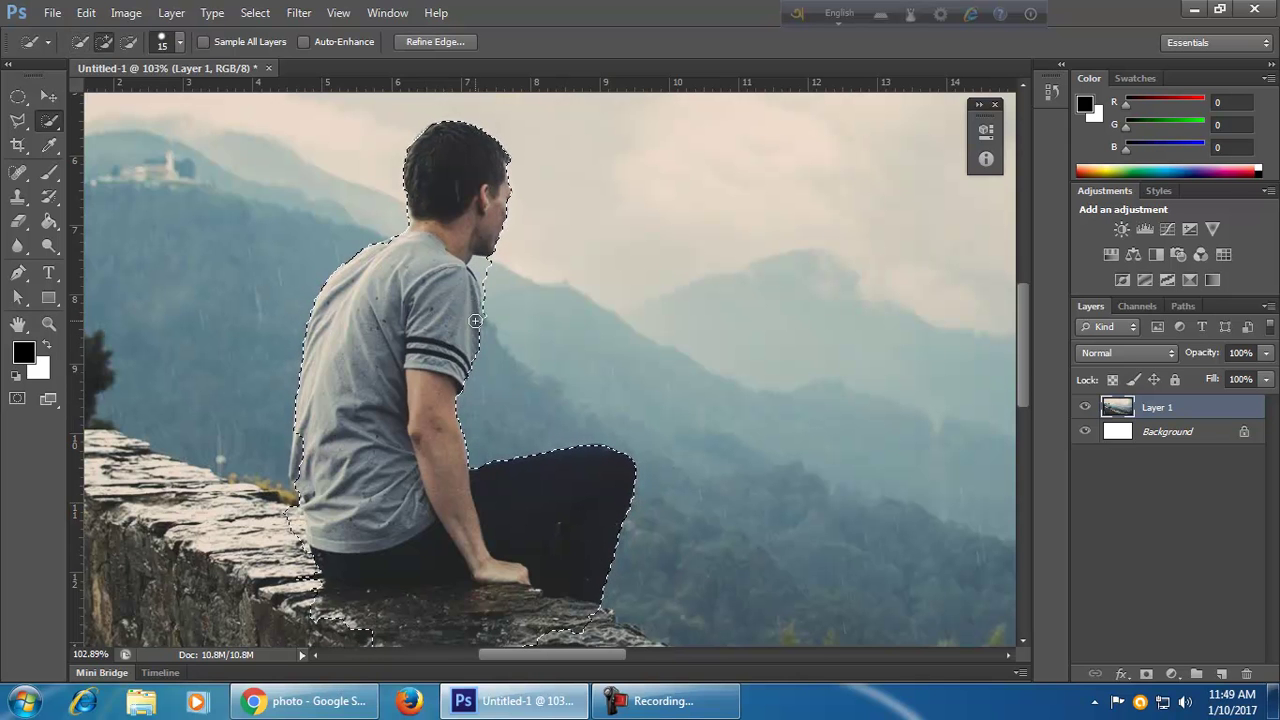
- Examine the selection edges around the man's head, sleeve and legs and the wall beneath him, keeping the Quick Selection tool active
scroll(526, 357, "up", 5)
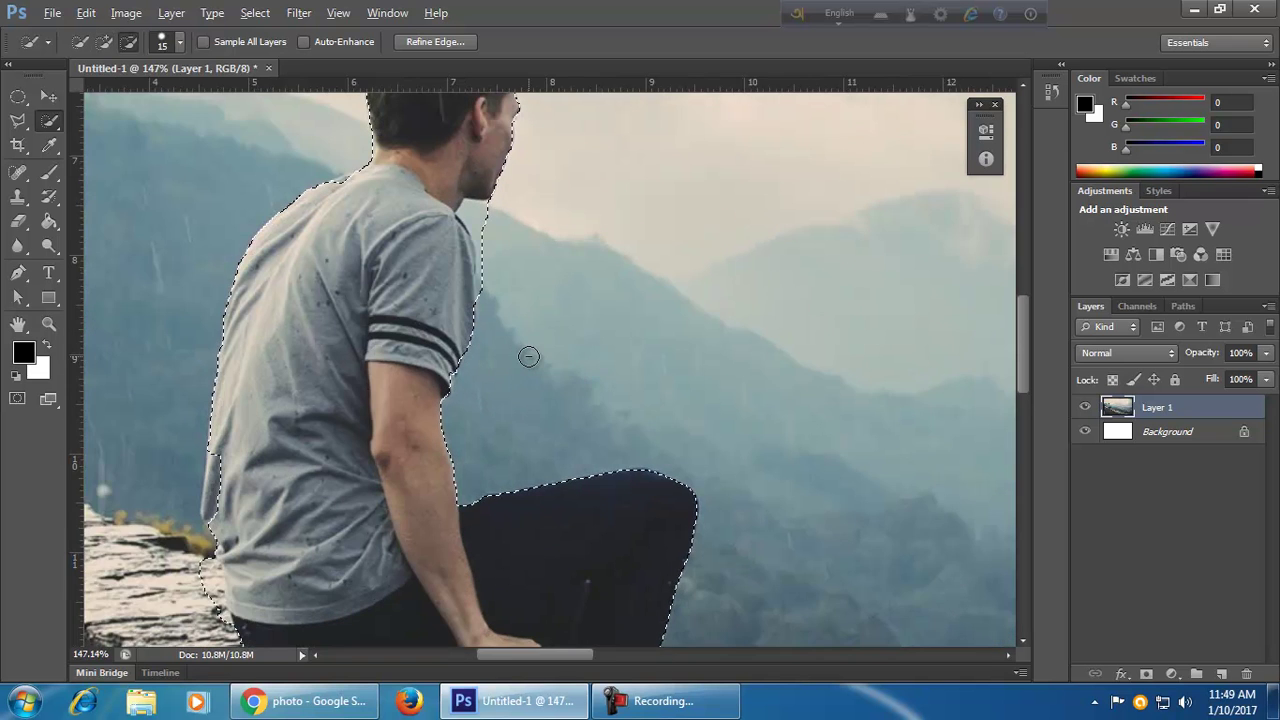
left_click_drag(626, 303, 730, 448)
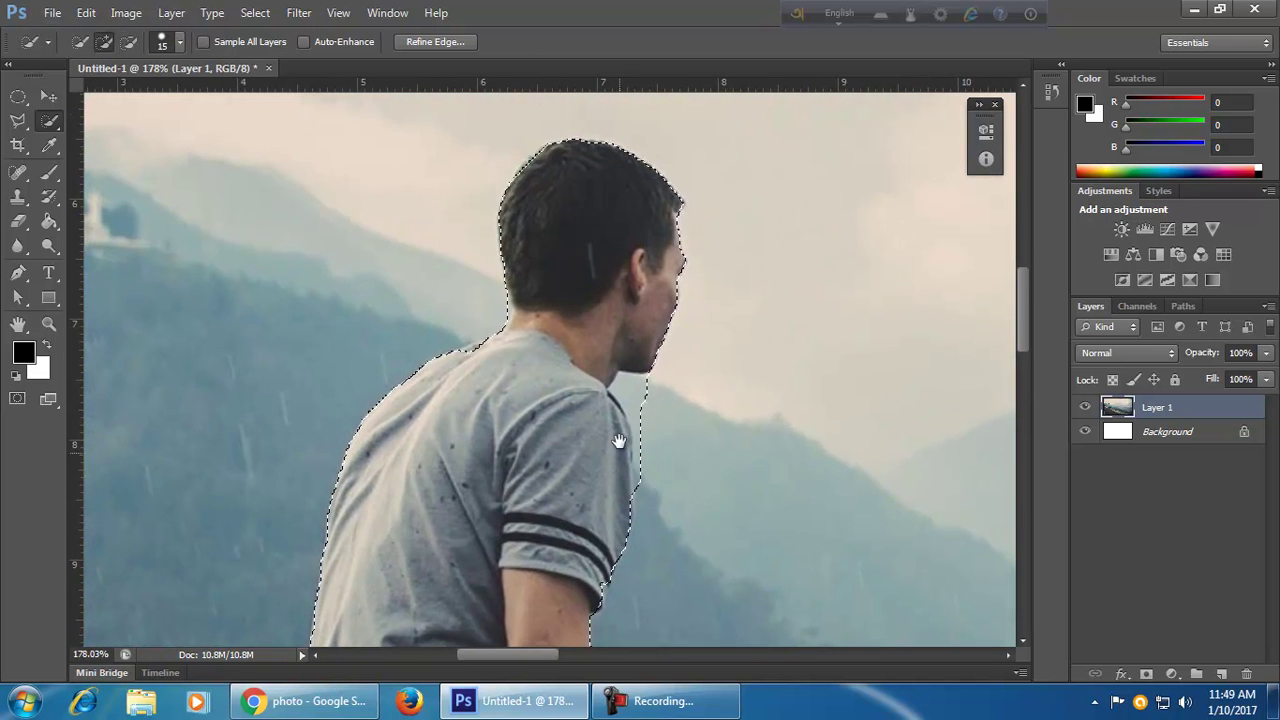
left_click_drag(620, 537, 535, 427)
left_click_drag(529, 598, 546, 483)
mouse_move(532, 576)
left_mouse_down()
mouse_move(560, 414)
mouse_move(529, 580)
left_mouse_up()
left_click_drag(630, 305, 596, 420)
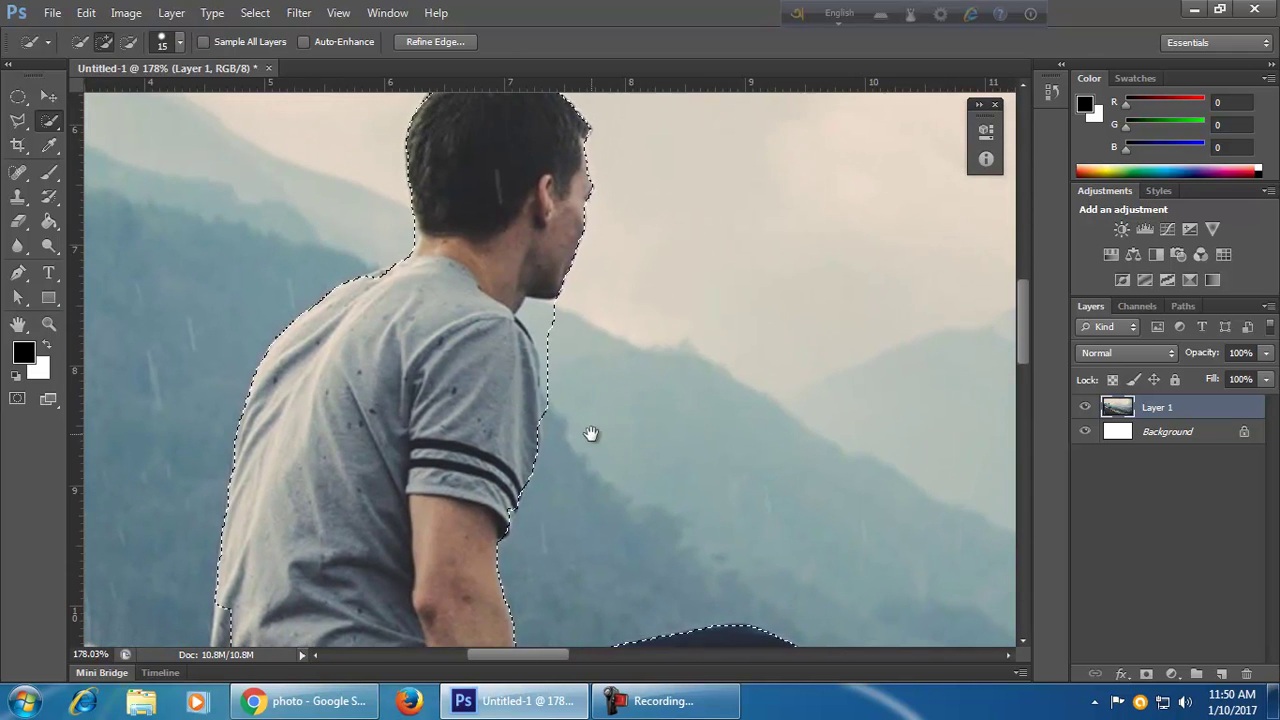
right_click(52, 121)
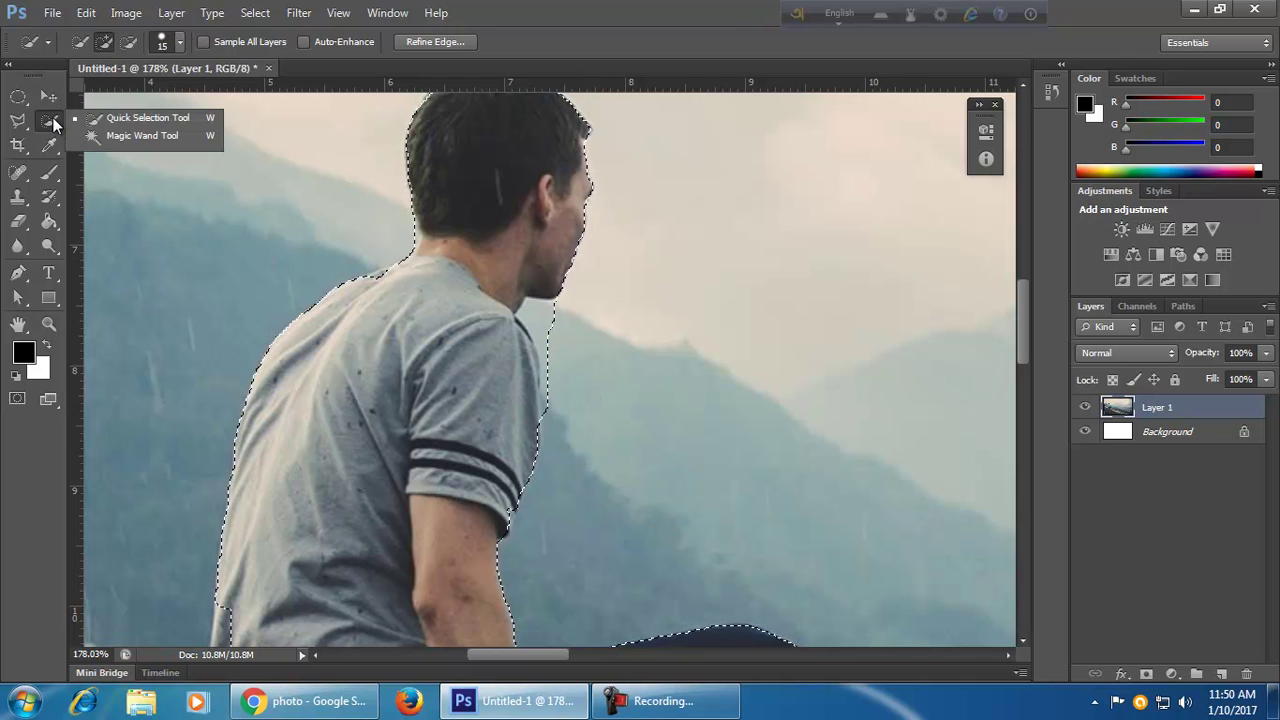
left_click(145, 119)
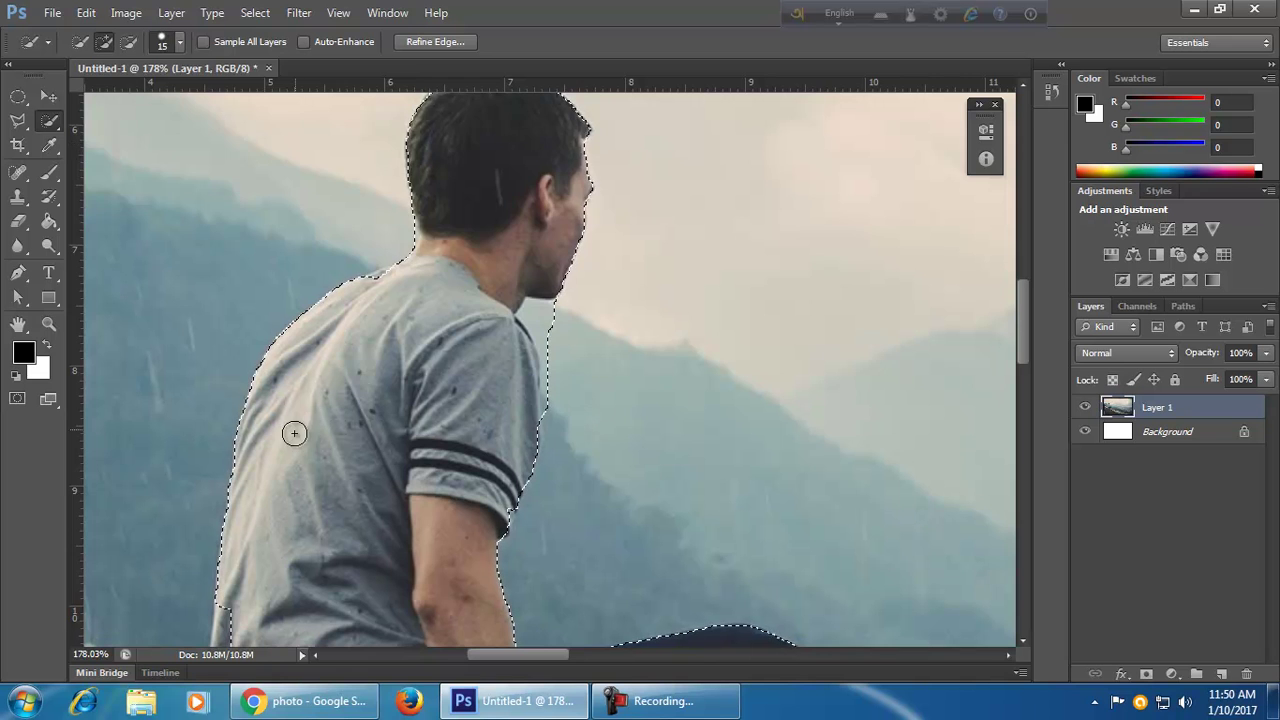
scroll(291, 434, "down", 5)
scroll(436, 431, "down", 7)
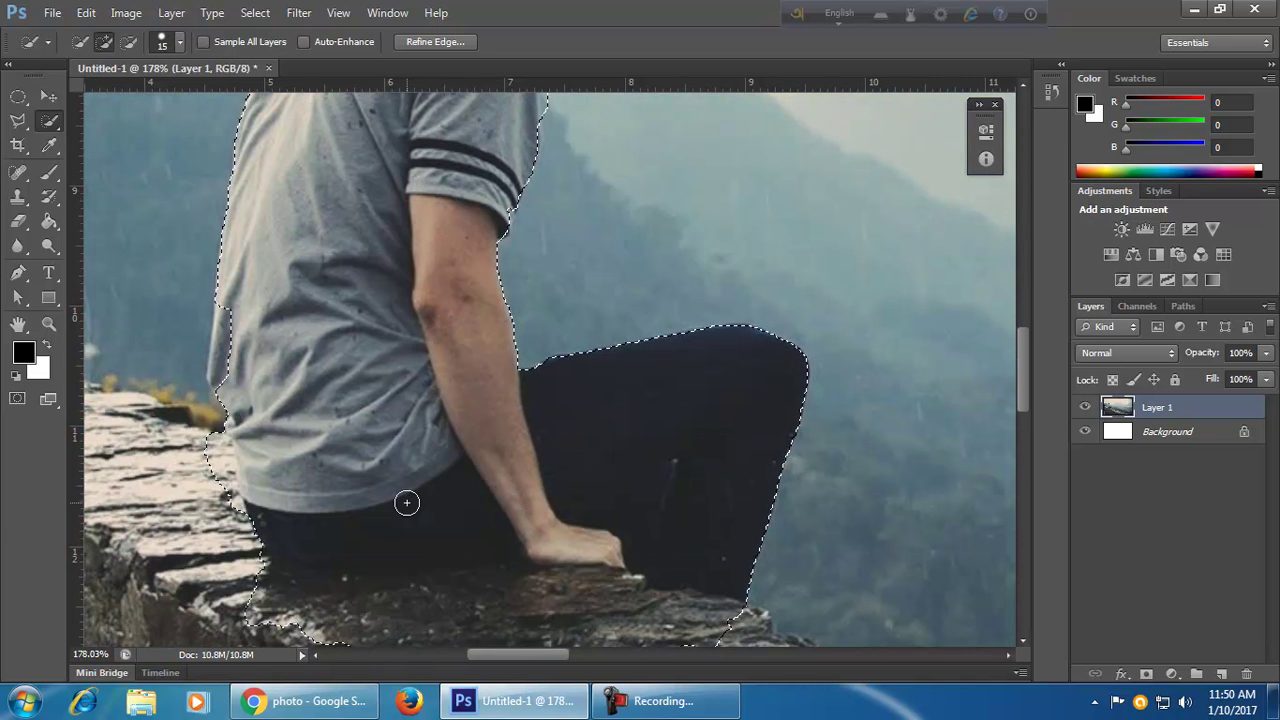
scroll(402, 608, "down", 1)
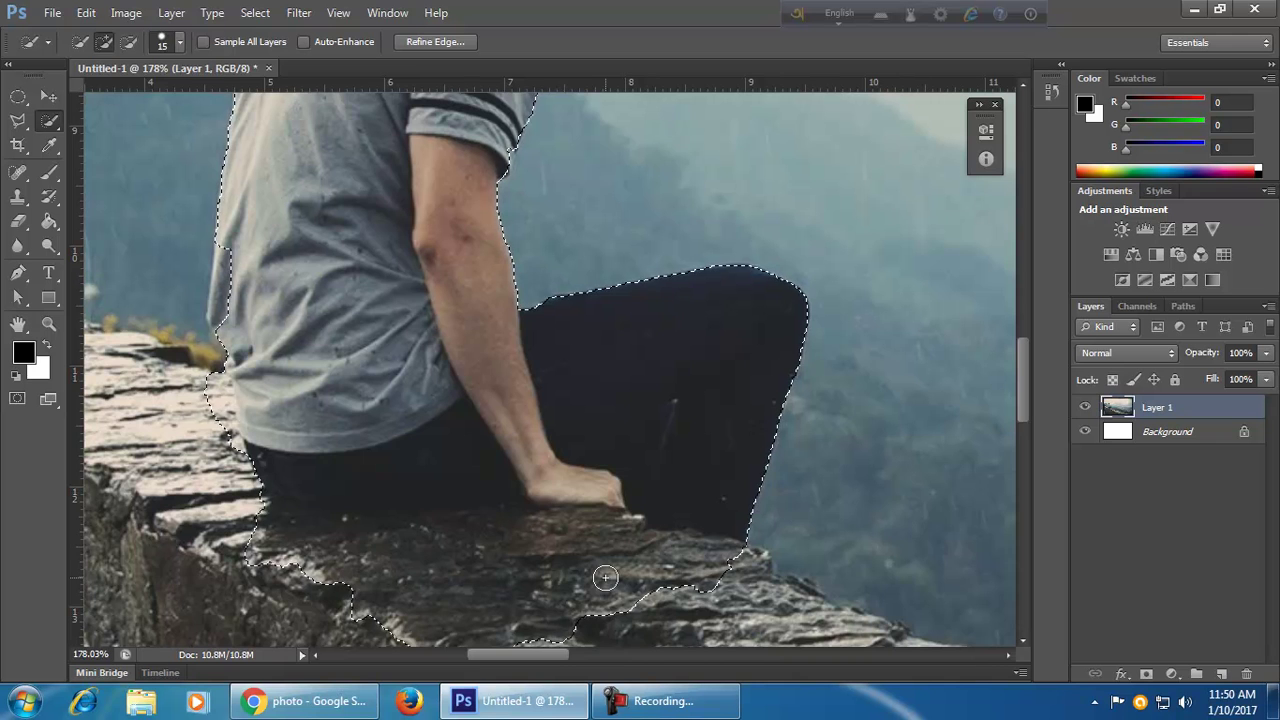
scroll(672, 510, "up", 2)
scroll(672, 510, "up", 5)
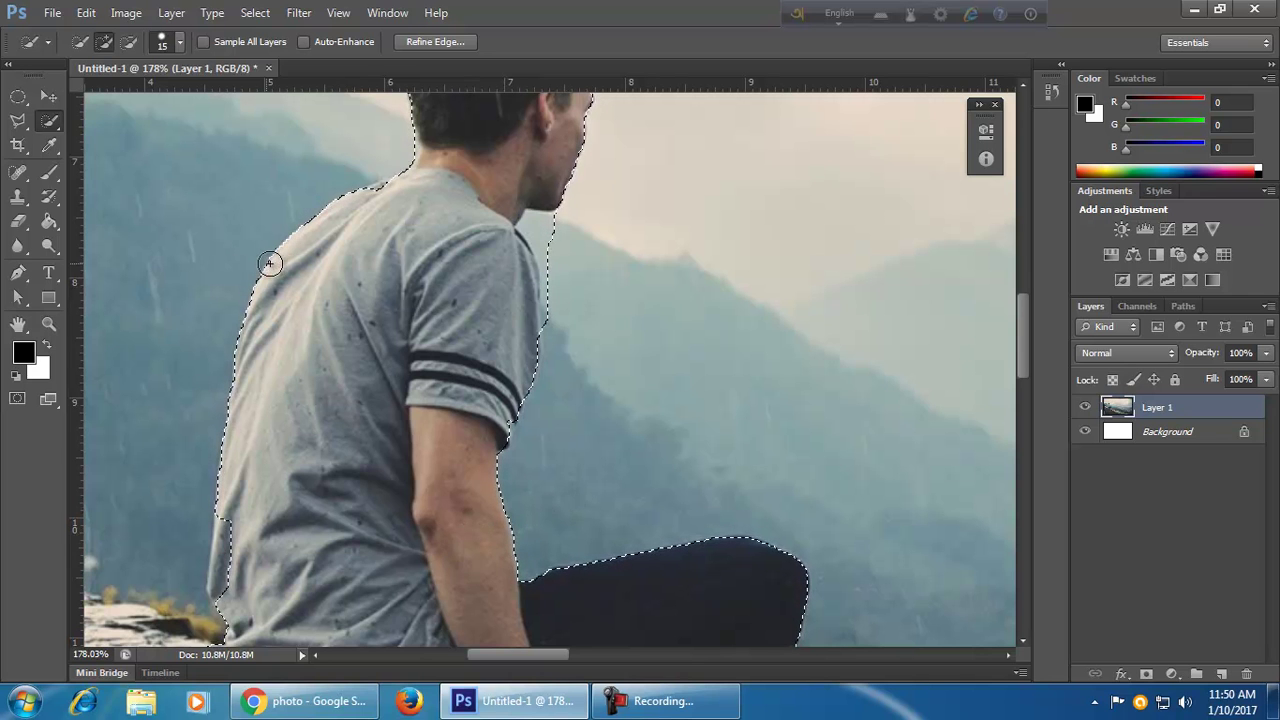
scroll(365, 370, "up", 3)
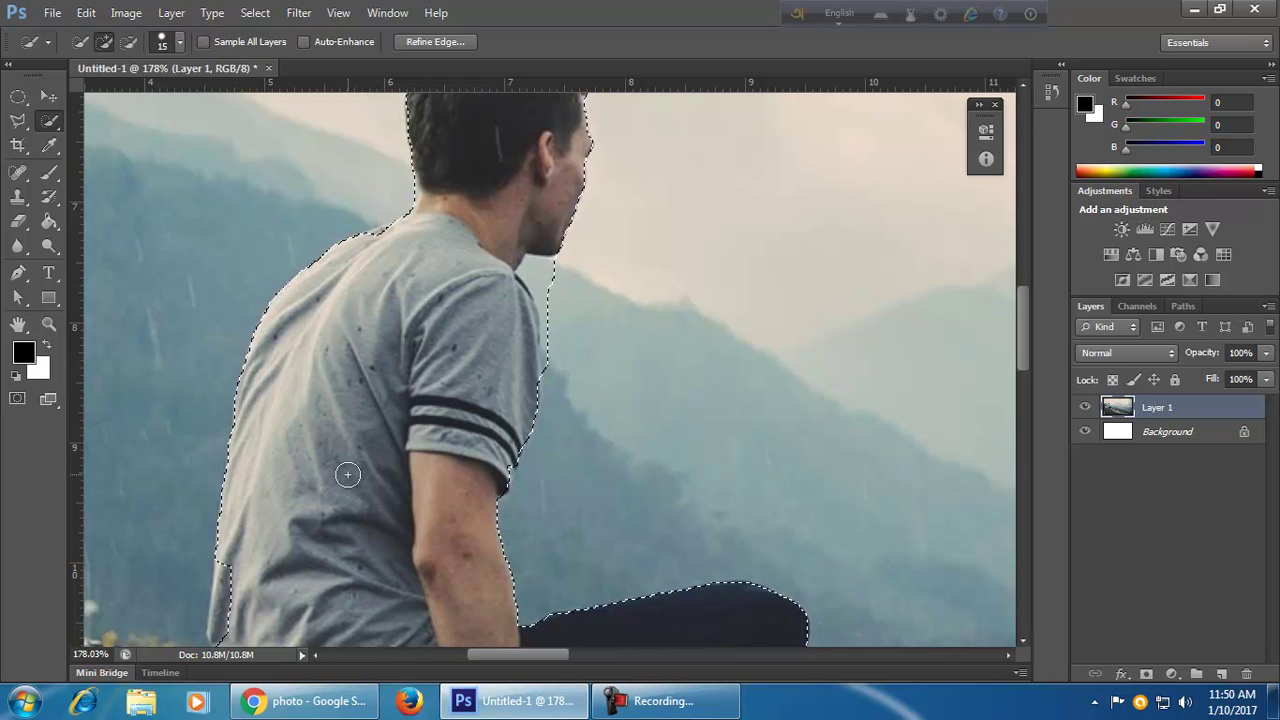
- Subtract the stone wall beneath the man's legs and hand from the Quick Selection with an 8 px brush, and restore the missed shirt edge
scroll(355, 420, "down", 1)
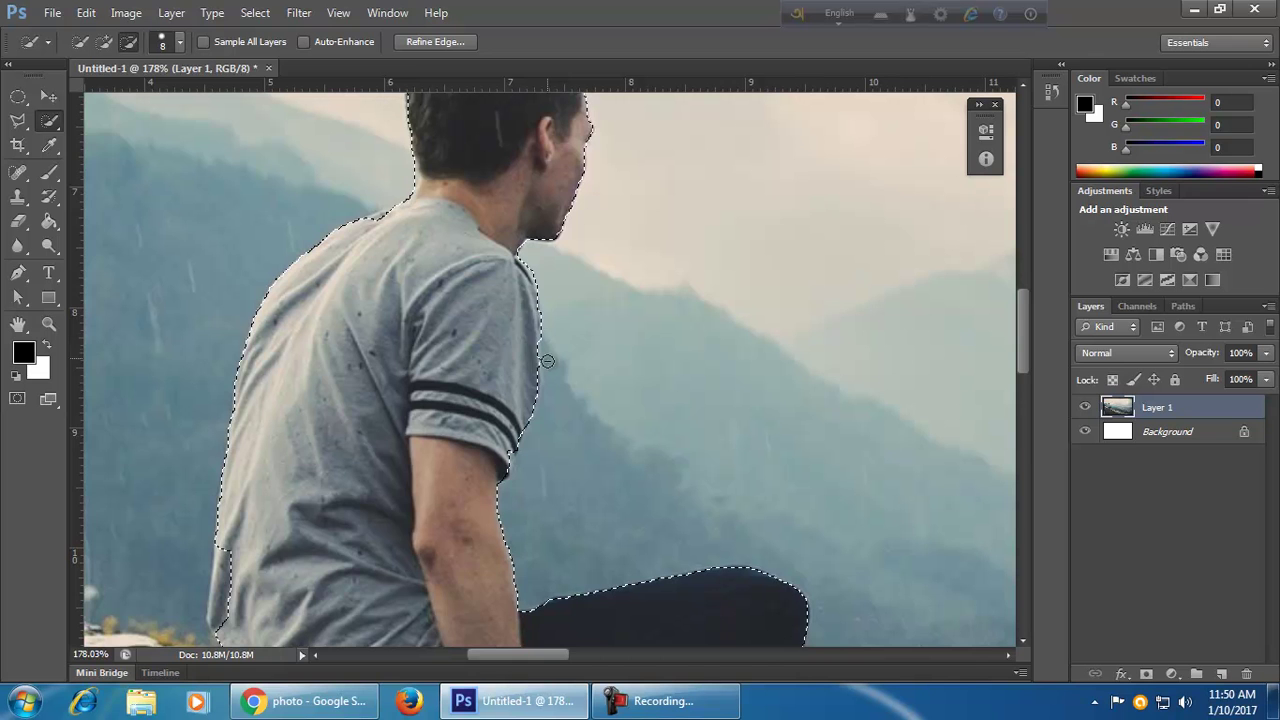
left_click_drag(644, 501, 628, 226)
mouse_move(655, 424)
left_mouse_down()
mouse_move(680, 349)
mouse_move(712, 333)
left_mouse_up()
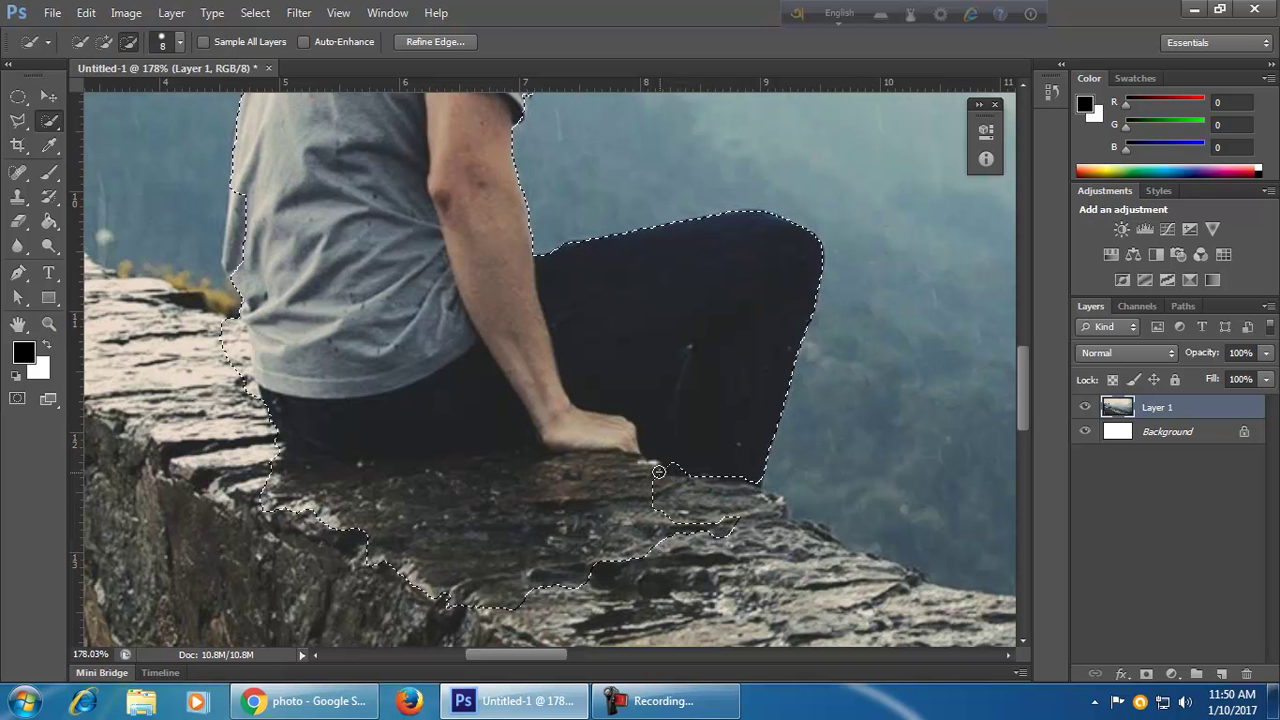
left_click_drag(617, 459, 569, 461)
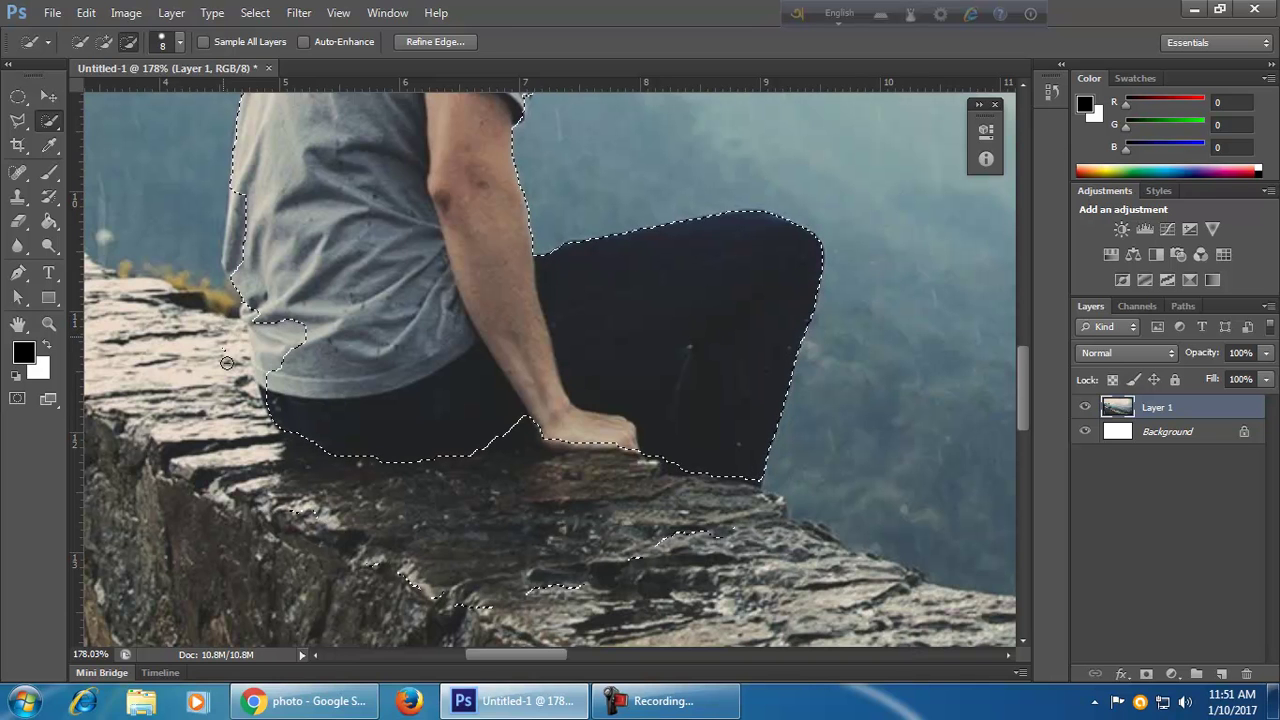
mouse_move(258, 490)
left_mouse_down()
mouse_move(328, 538)
mouse_move(262, 514)
mouse_move(323, 518)
mouse_move(420, 598)
mouse_move(391, 572)
mouse_move(547, 606)
mouse_move(532, 607)
mouse_move(734, 530)
left_mouse_up()
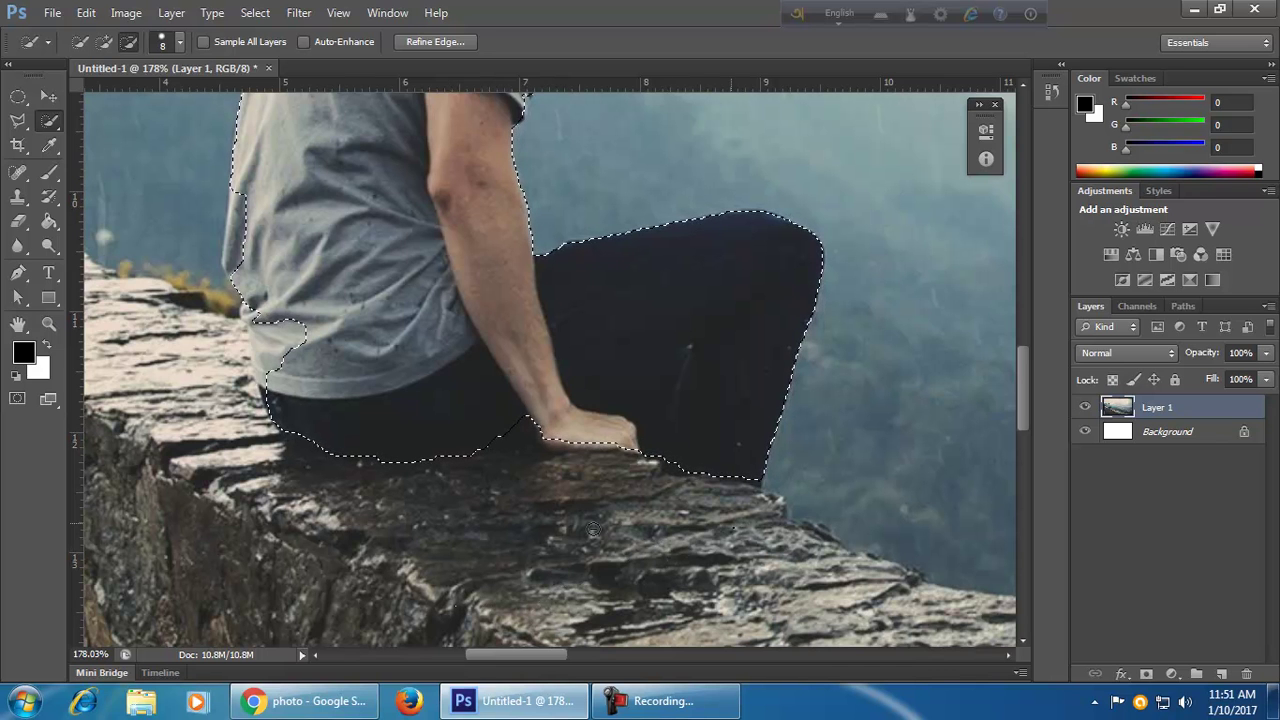
left_click_drag(464, 367, 635, 477)
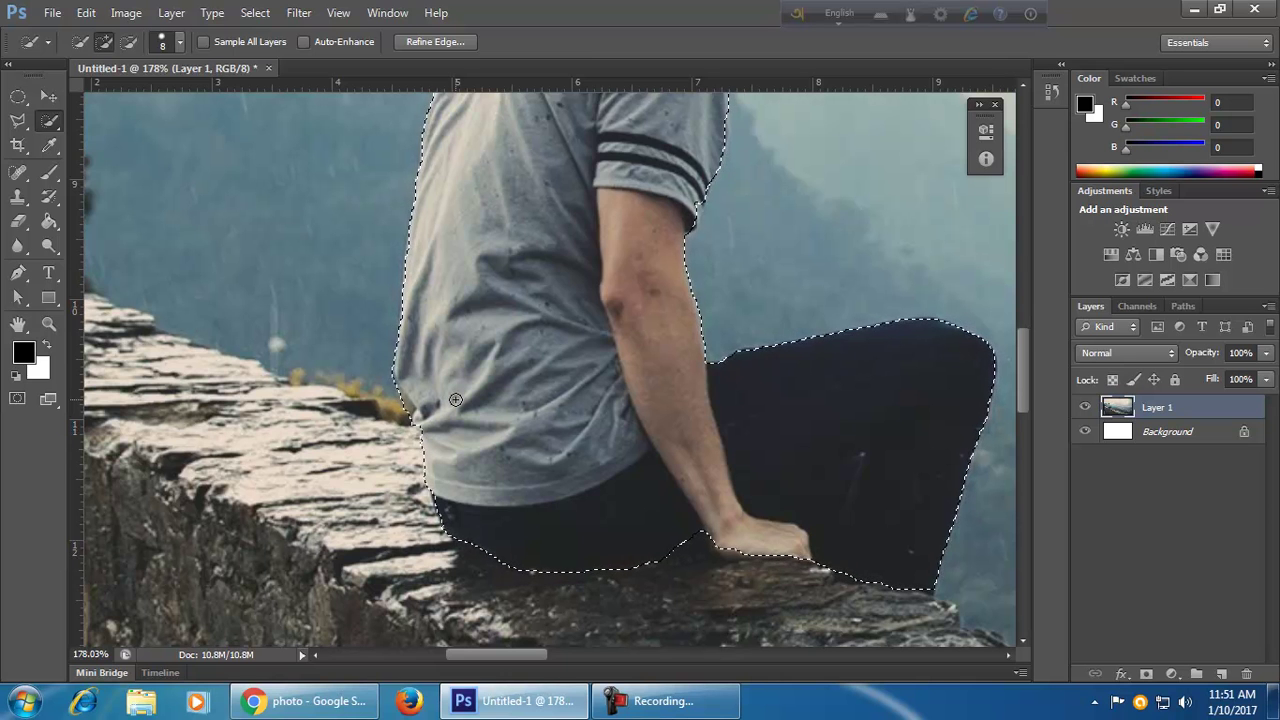
- Check the selection outline around the man's back, head, hand and legs, with Quick Selection set to subtract
scroll(520, 420, "up", 5)
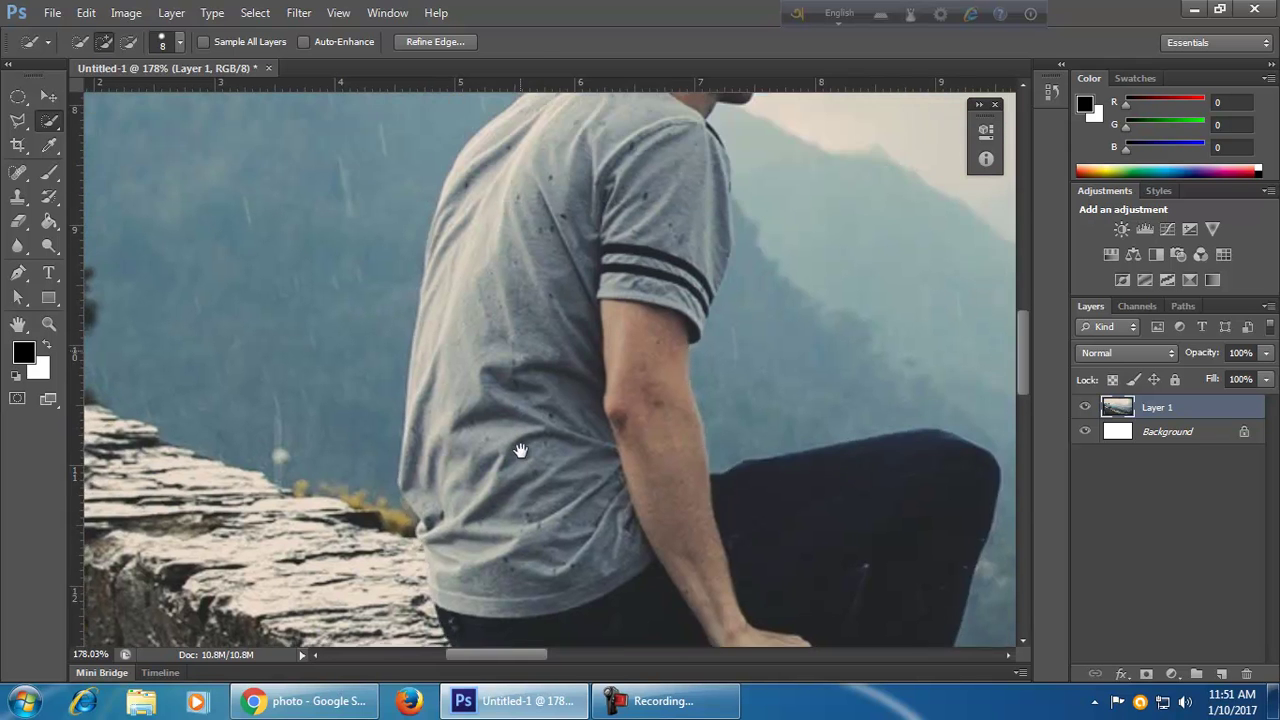
left_click_drag(585, 272, 537, 469)
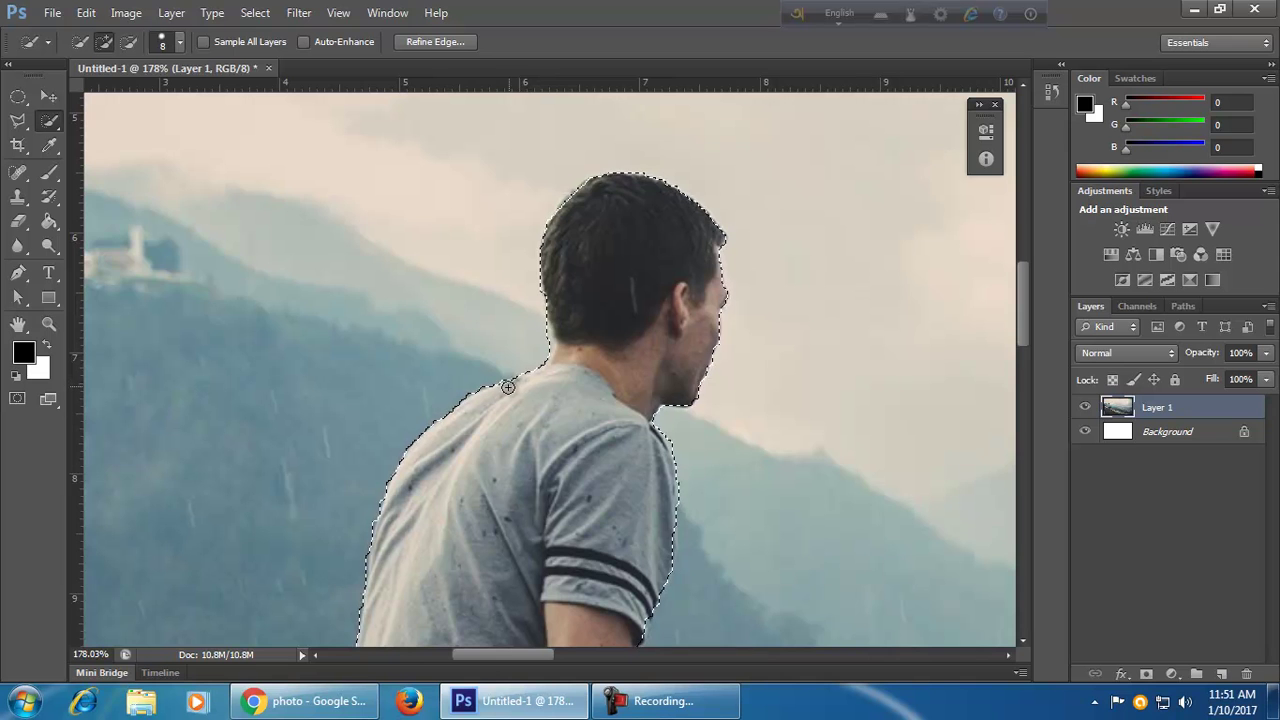
scroll(523, 506, "down", 10)
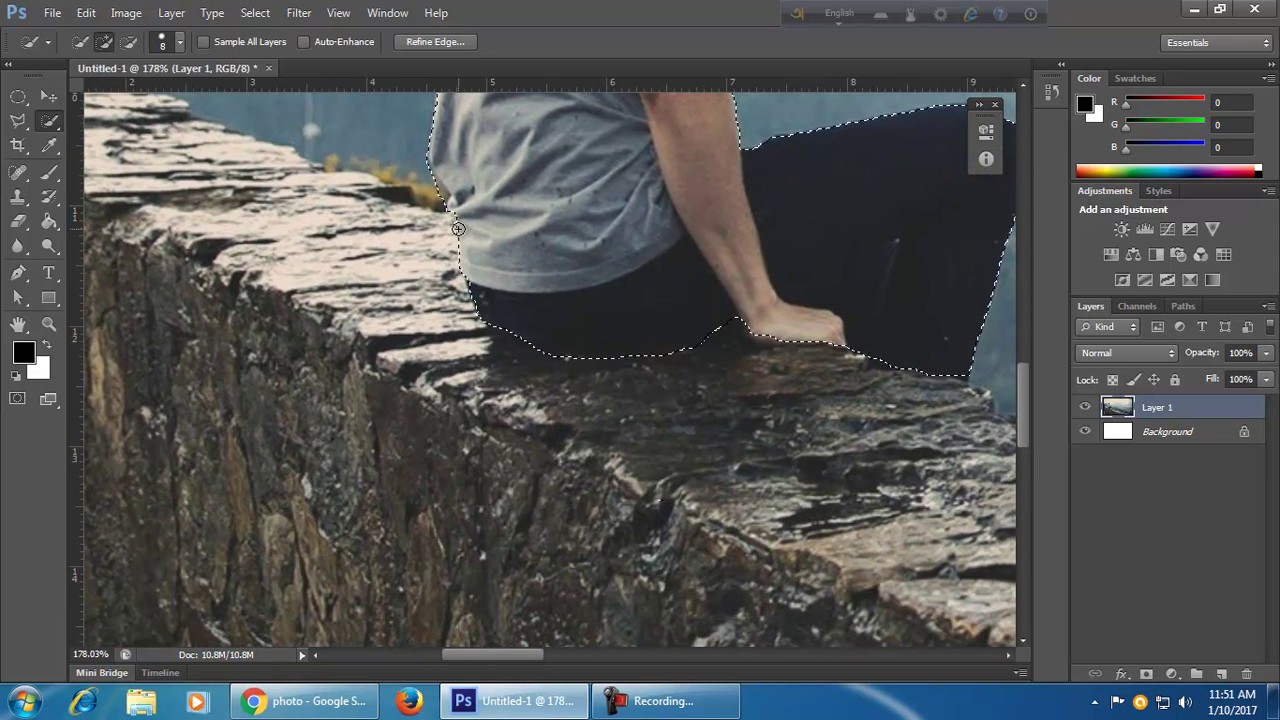
left_click(129, 42)
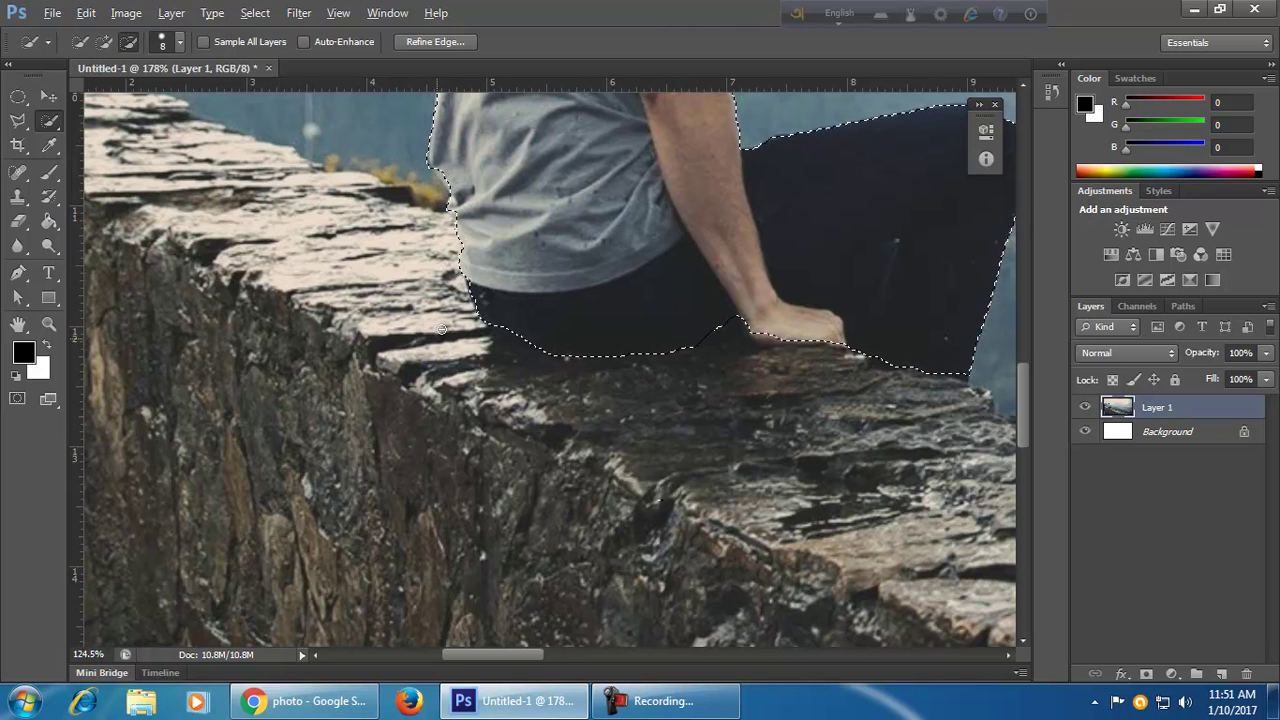
scroll(441, 329, "down", 2)
left_click_drag(667, 308, 603, 541)
scroll(593, 406, "down", 1)
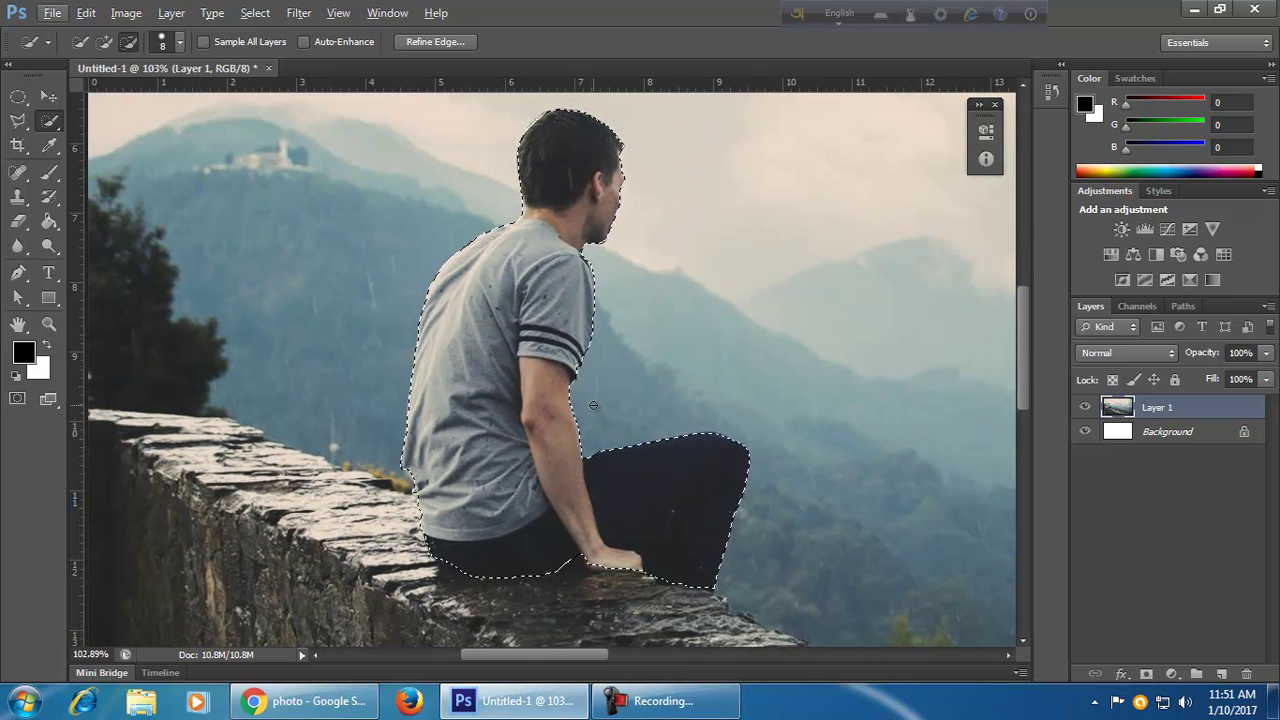
scroll(503, 256, "down", 1)
scroll(501, 259, "up", 1)
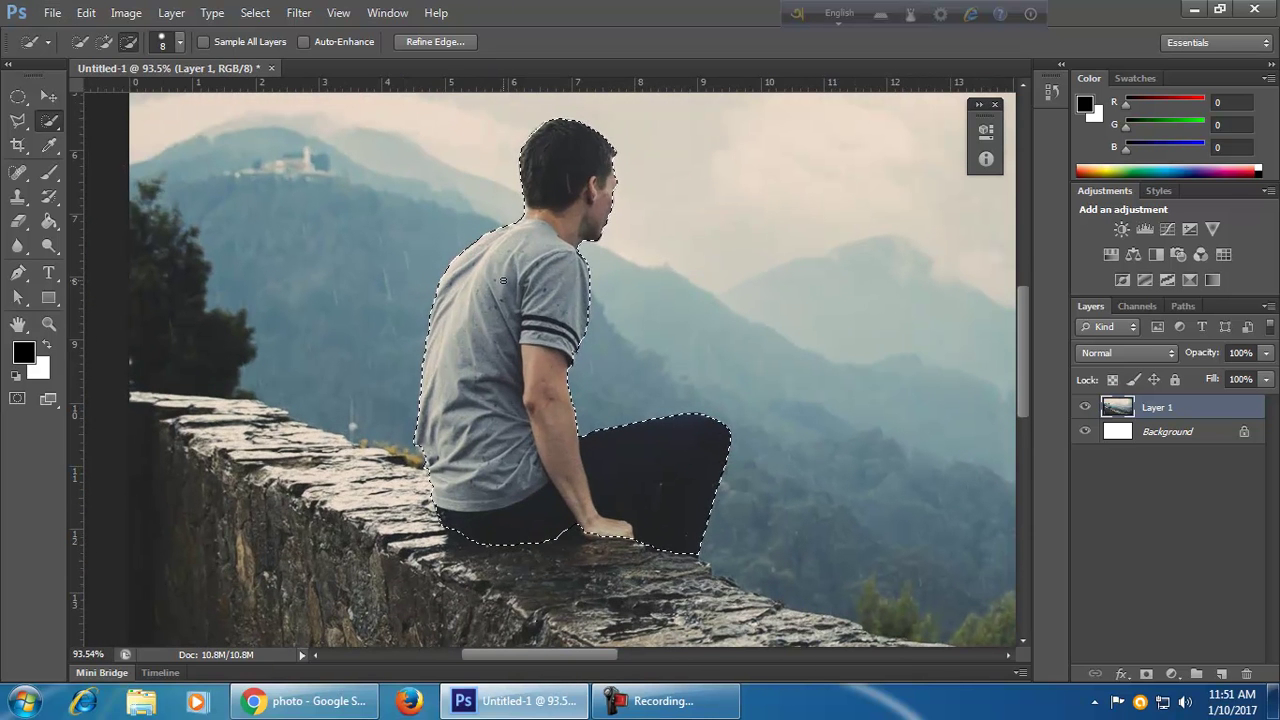
- Open Refine Edge for the man's selection, enable Smart Radius, and try Radius values of 71.1 px and 2.4 px
left_click(465, 44)
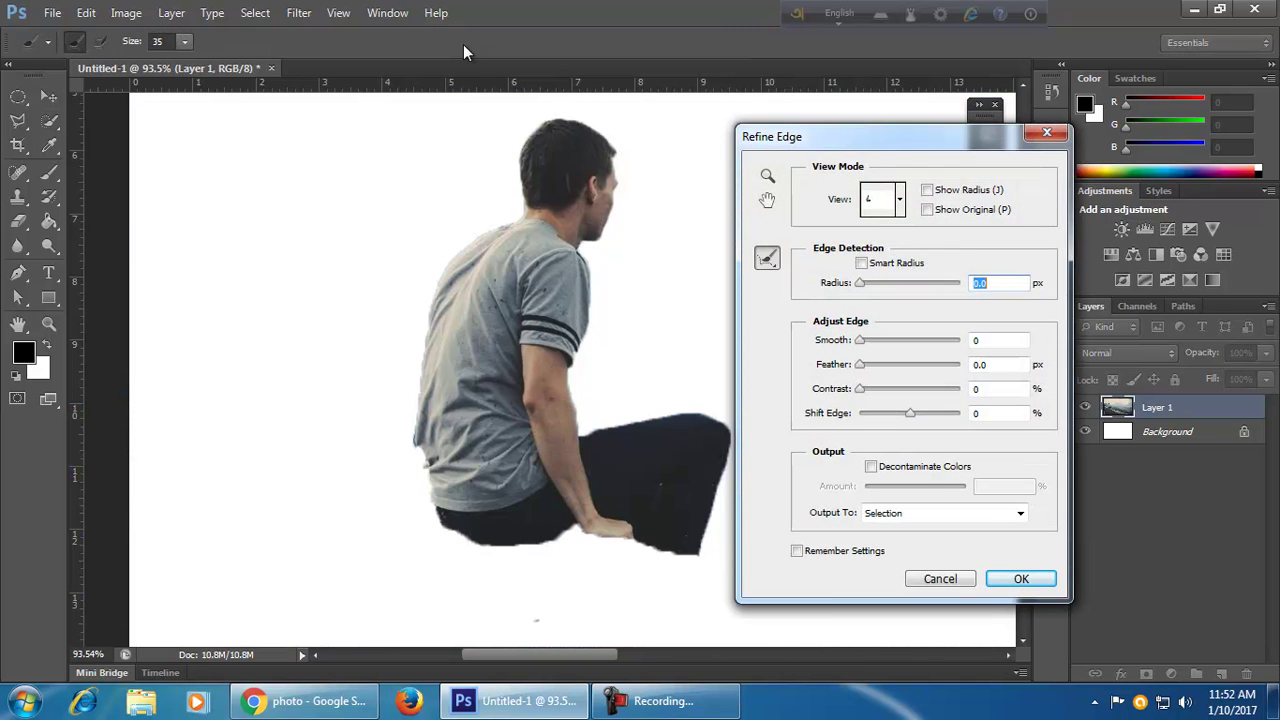
left_click_drag(898, 141, 998, 147)
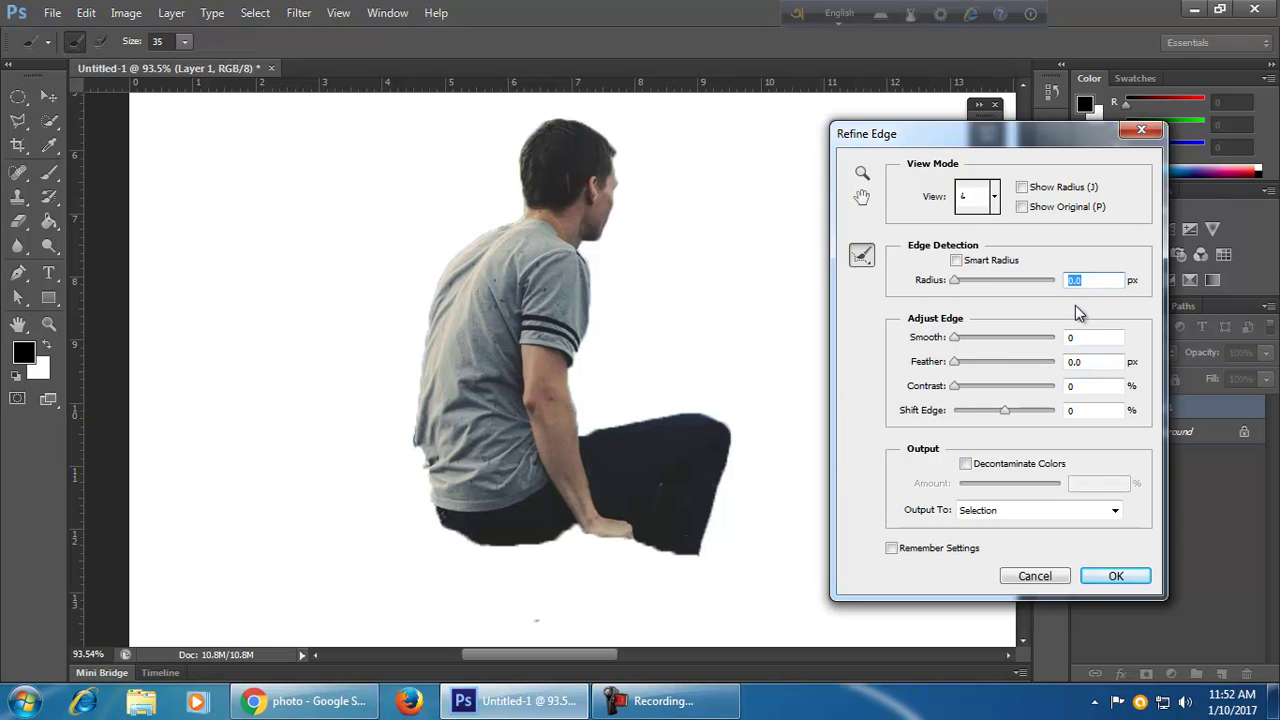
left_click(957, 261)
left_click_drag(954, 281, 1032, 289)
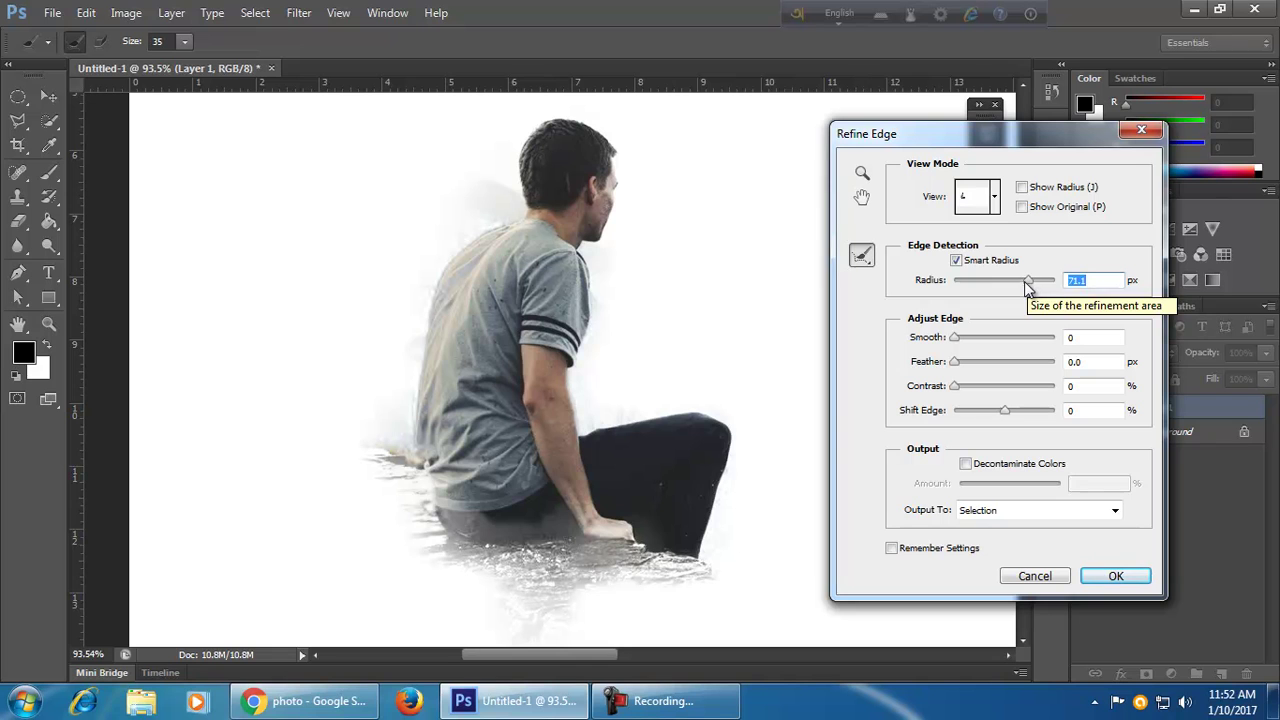
left_click_drag(1026, 287, 1014, 289)
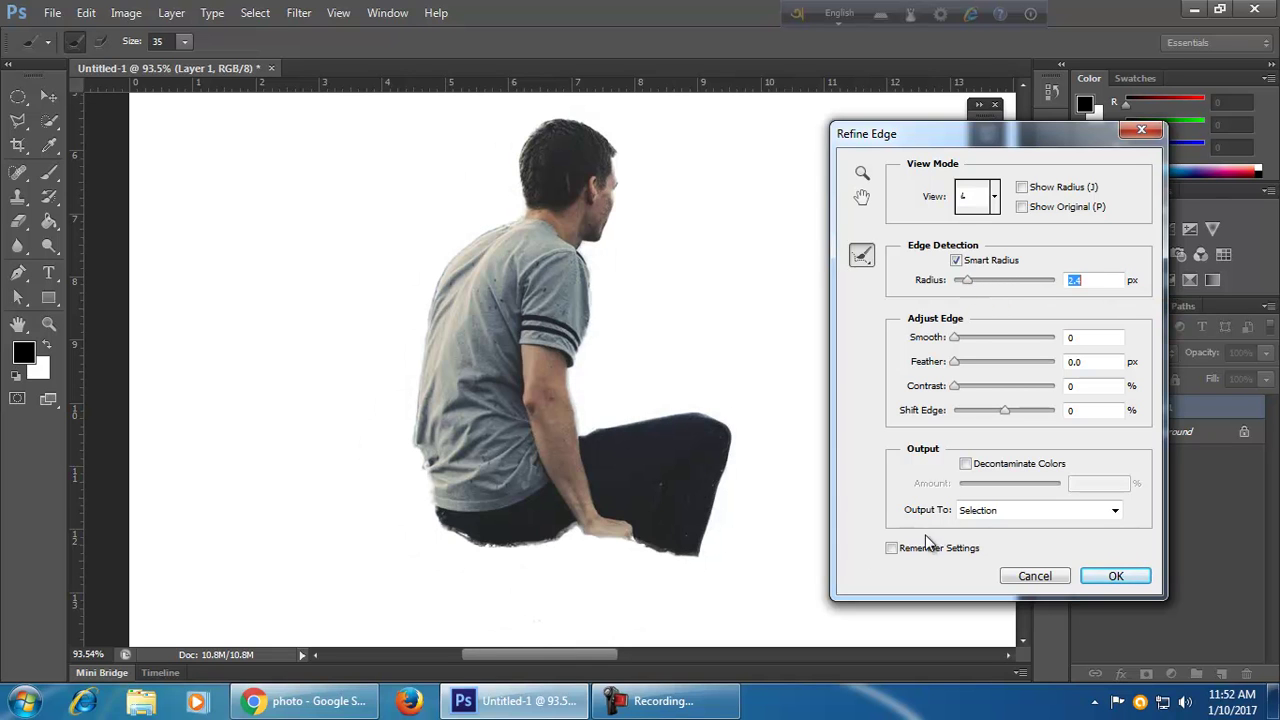
- Refine the selection edge with Radius 2.1 px, Smooth 10 and Feather 0.5 px, and apply it
left_click(957, 339)
left_click_drag(959, 343, 953, 340)
left_click_drag(966, 283, 953, 281)
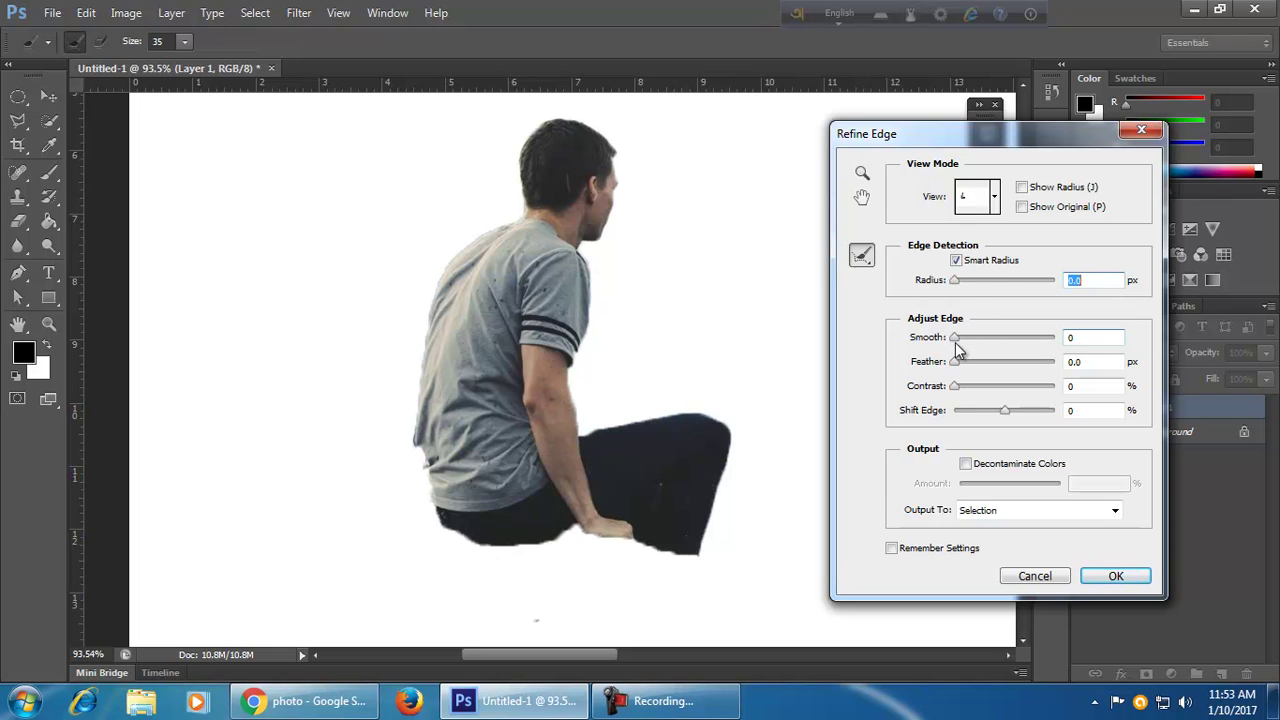
left_click_drag(956, 283, 937, 272)
left_click_drag(956, 339, 960, 338)
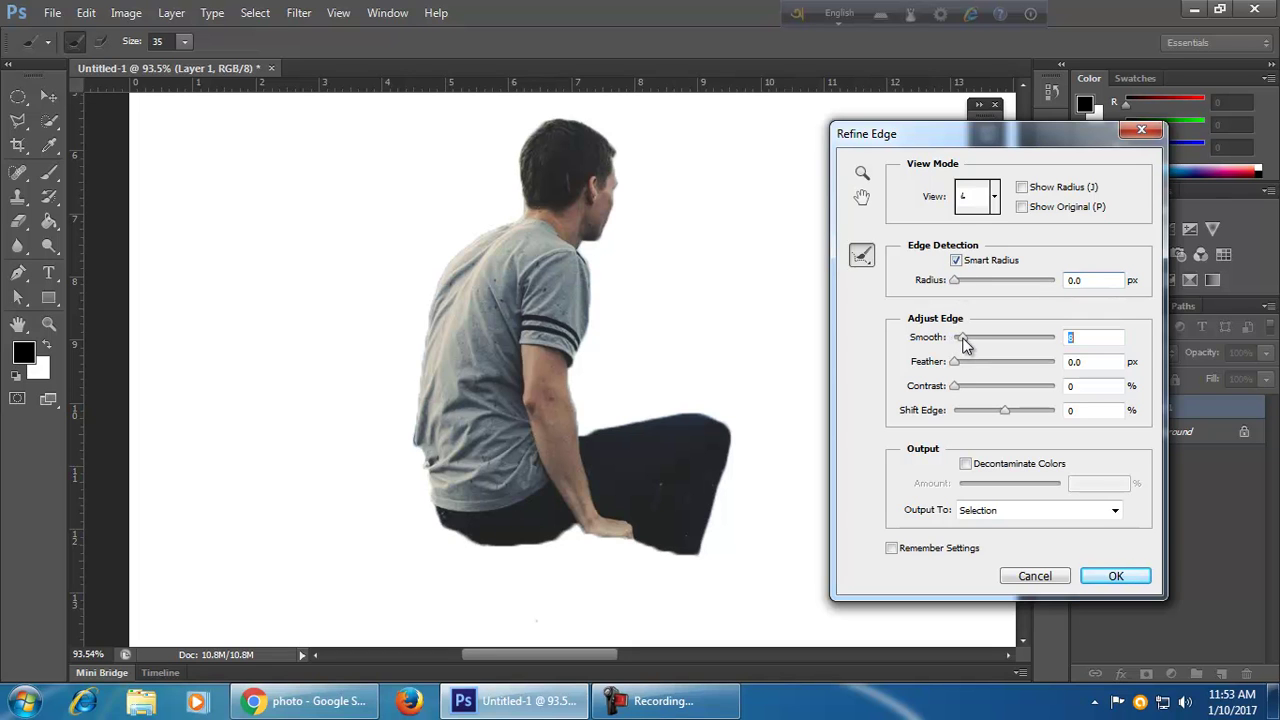
left_click_drag(963, 338, 966, 339)
left_click_drag(961, 280, 967, 288)
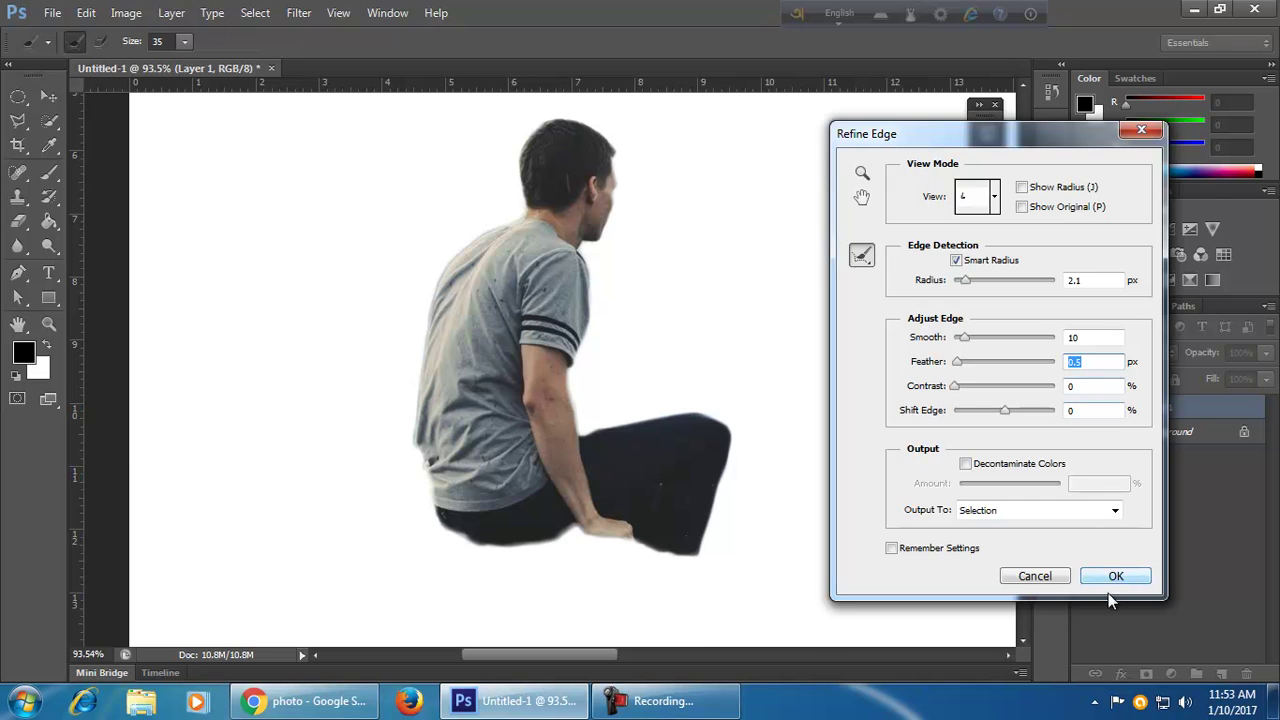
left_click(1144, 578)
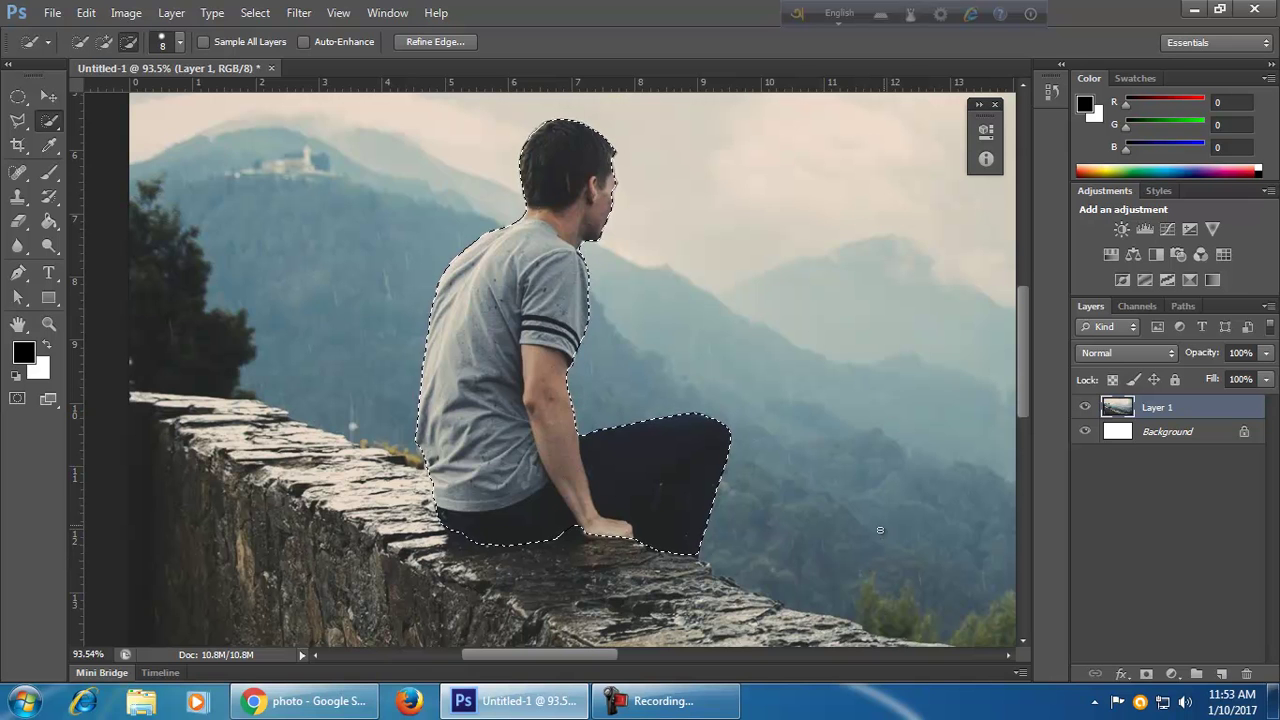
scroll(809, 433, "down", 3)
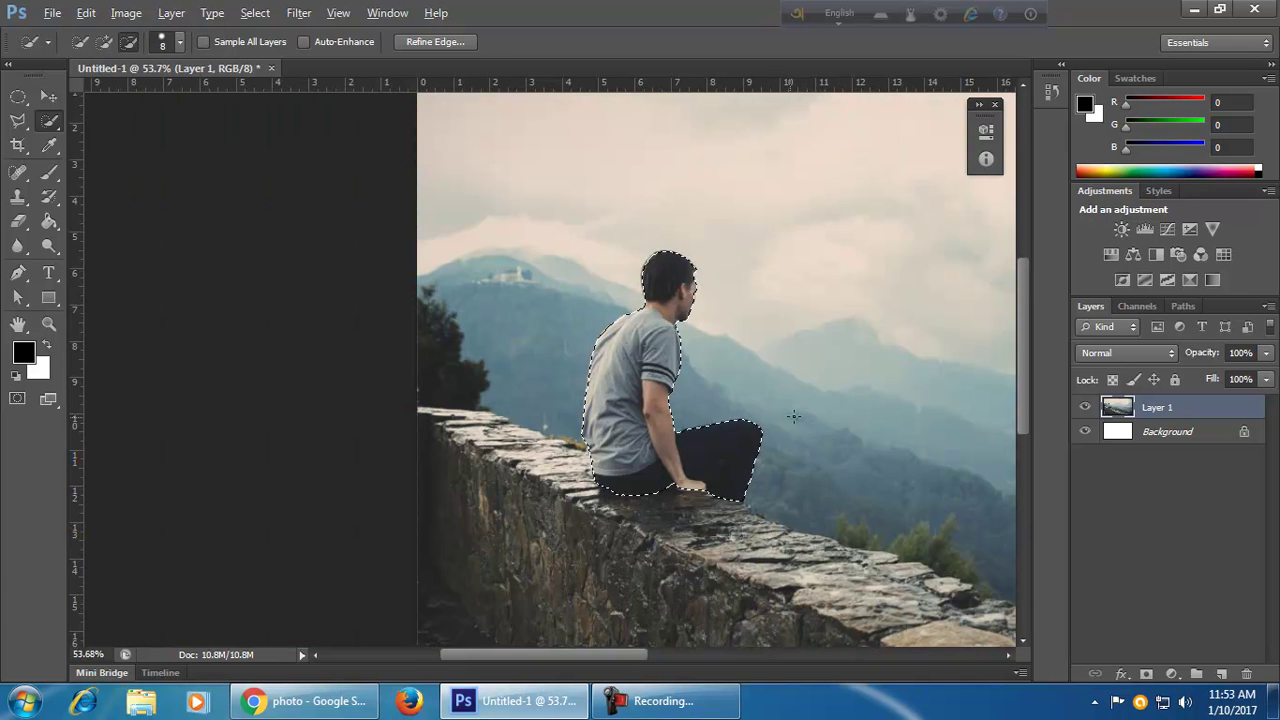
scroll(784, 417, "up", 2)
scroll(784, 417, "up", 1)
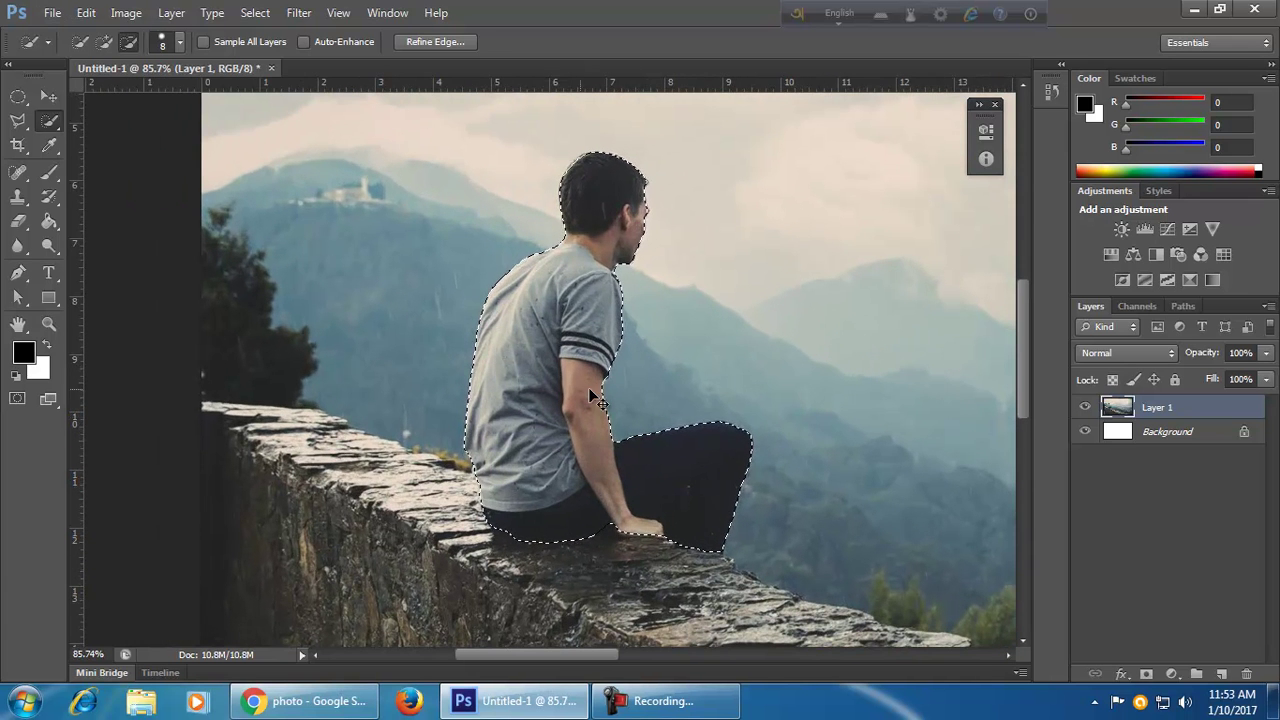
- Switch to the Google image results in Chrome, copy the tree-lined road photo, and return to Photoshop
left_click(305, 701)
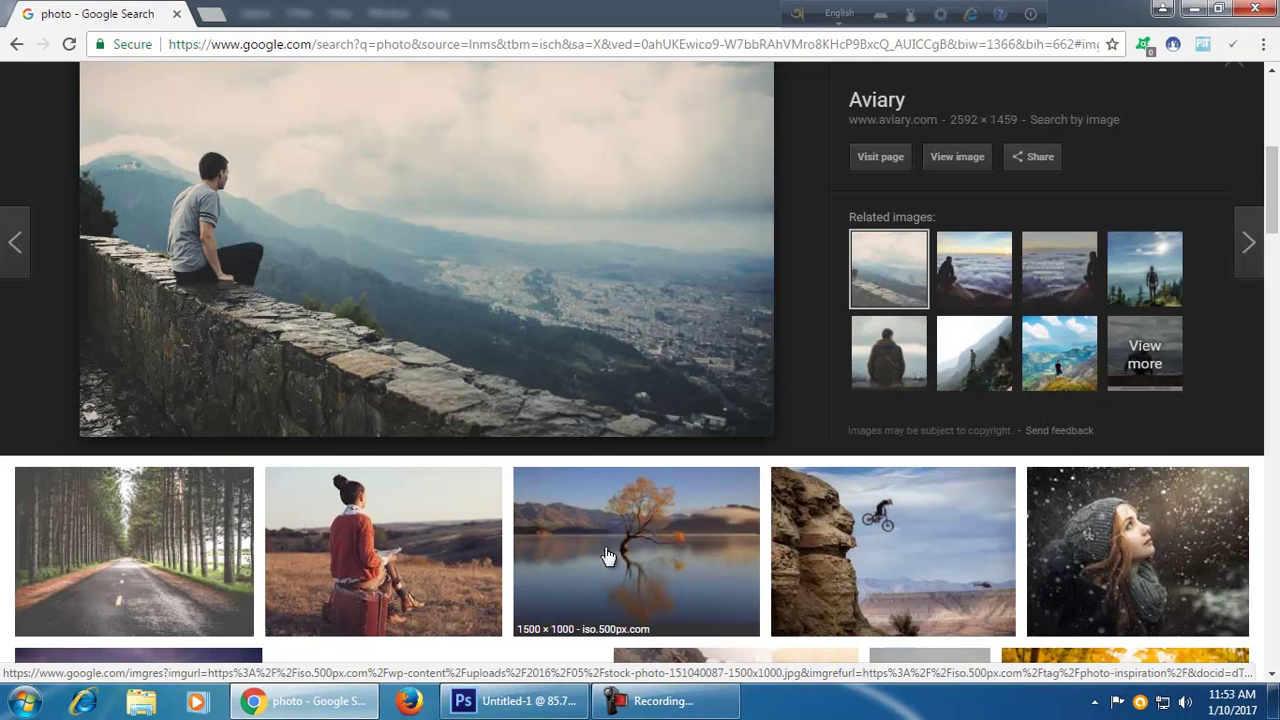
scroll(366, 580, "down", 12)
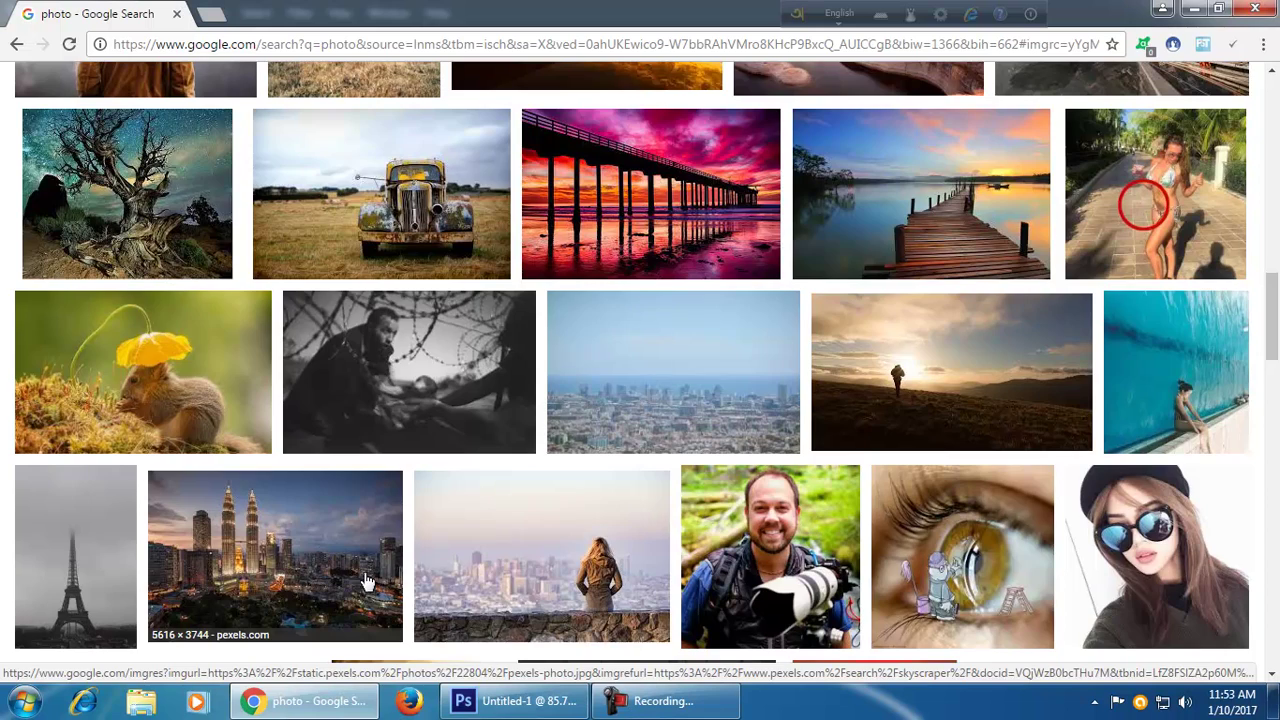
scroll(366, 580, "up", 8)
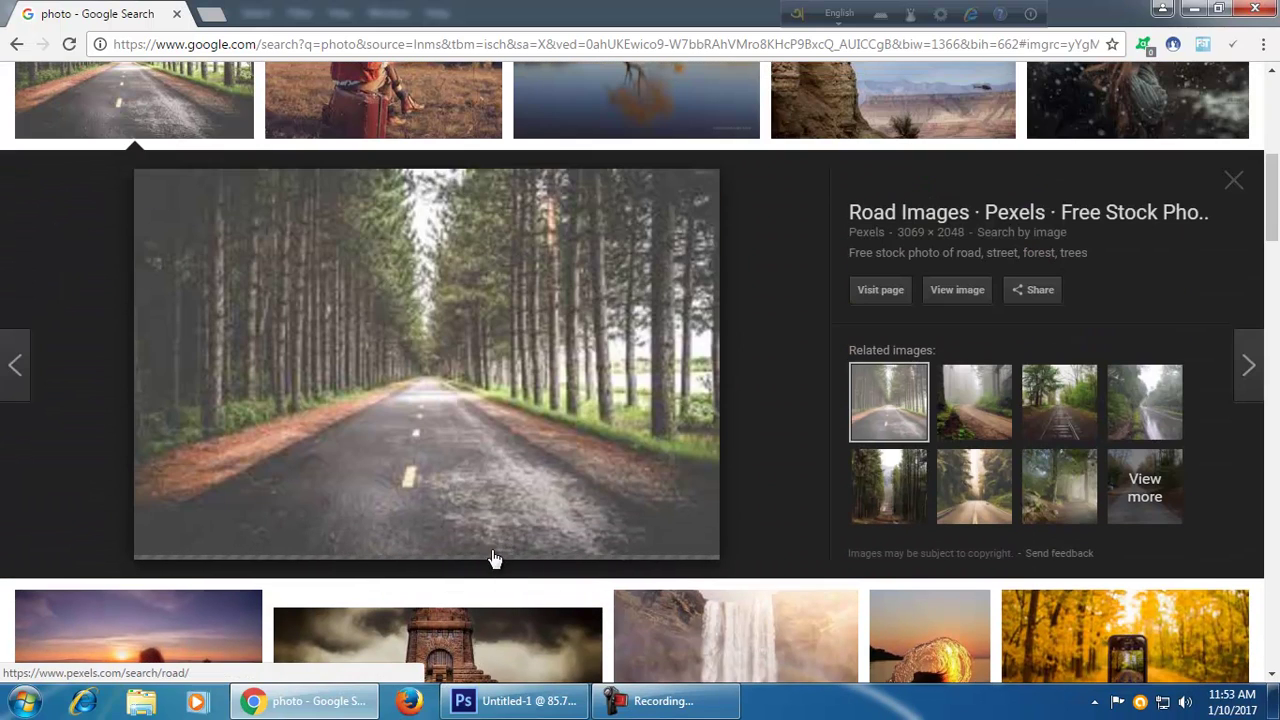
right_click(466, 464)
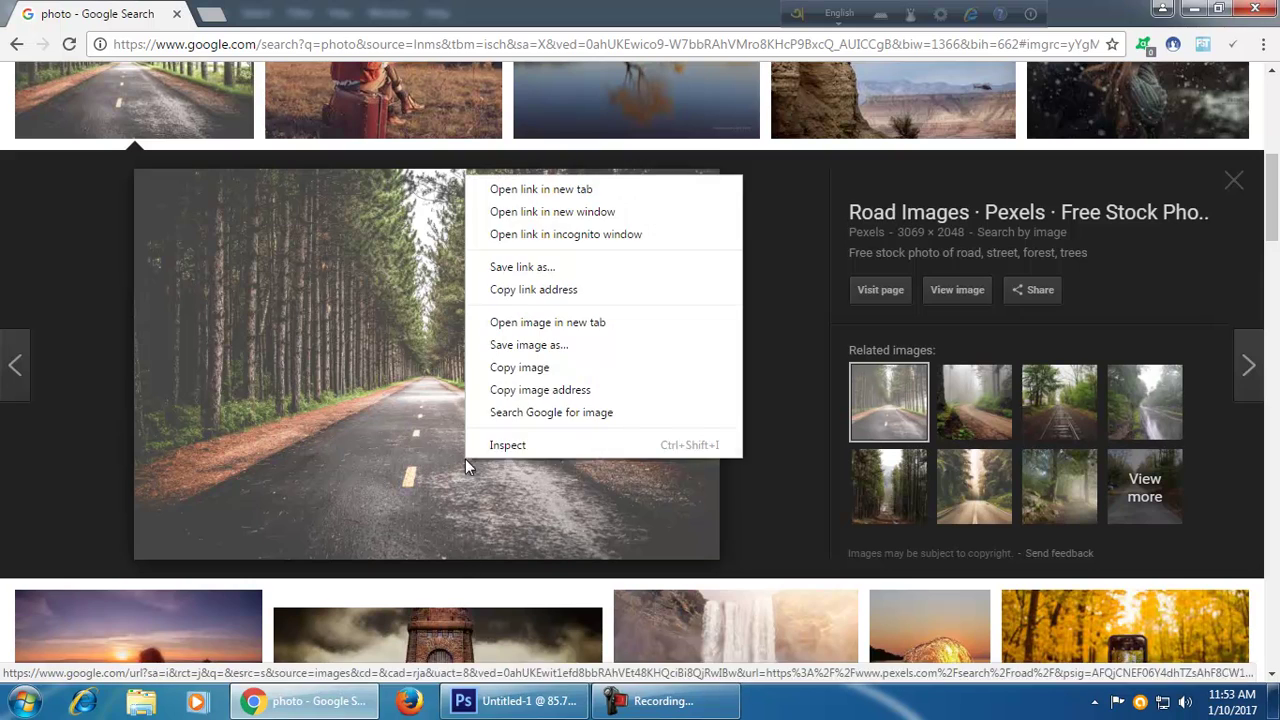
left_click(585, 375)
key("alt+Tab")
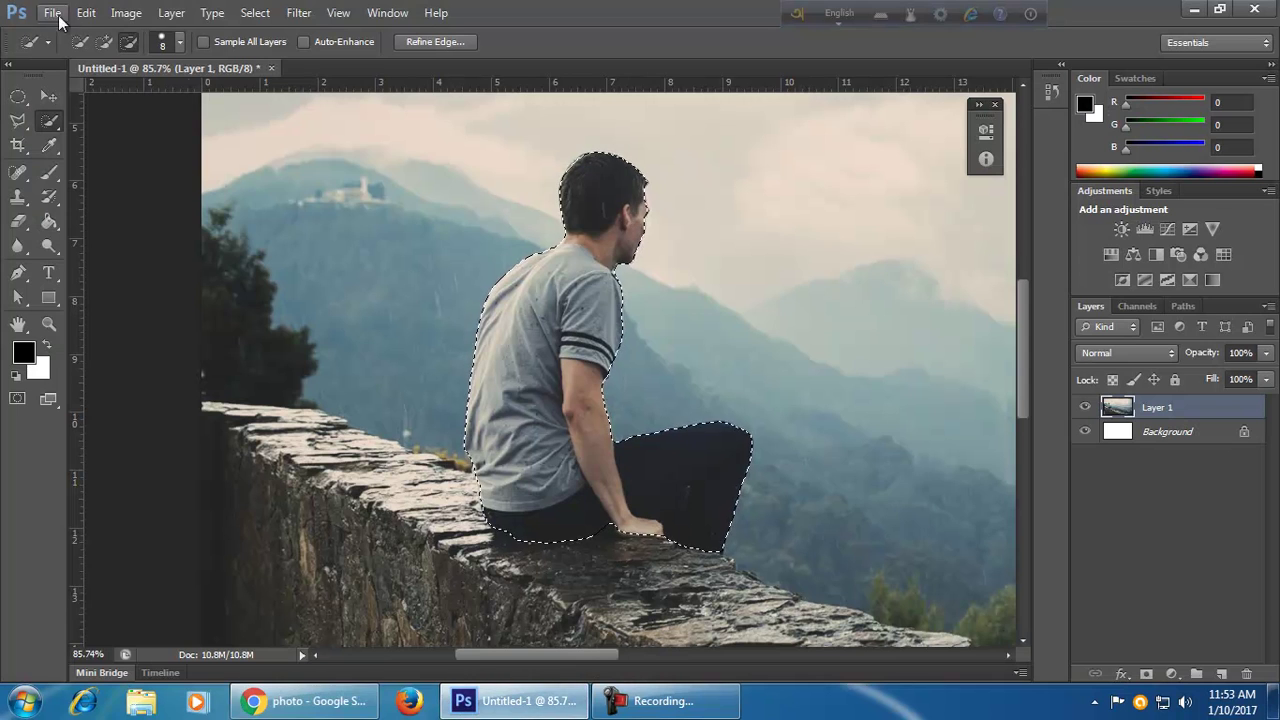
- Return to Chrome and copy the railway track photo from the road picture's related images
left_click(330, 701)
scroll(600, 515, "up", 3)
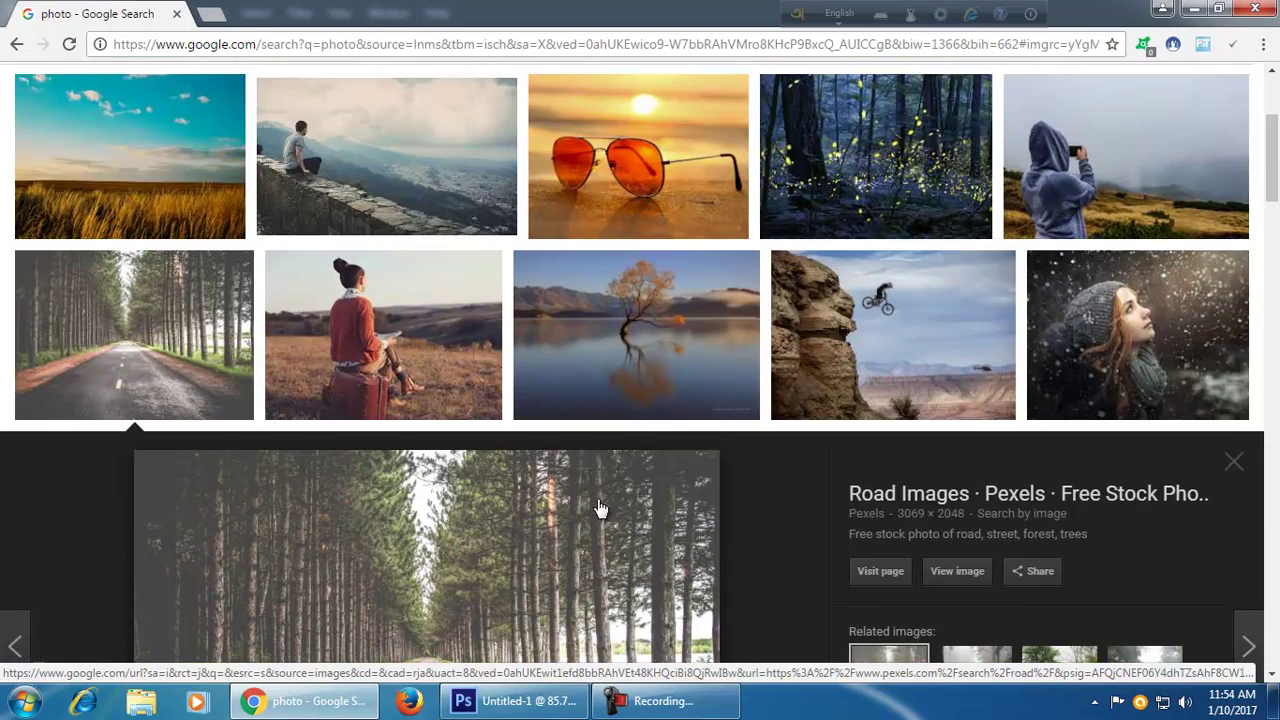
scroll(598, 508, "down", 5)
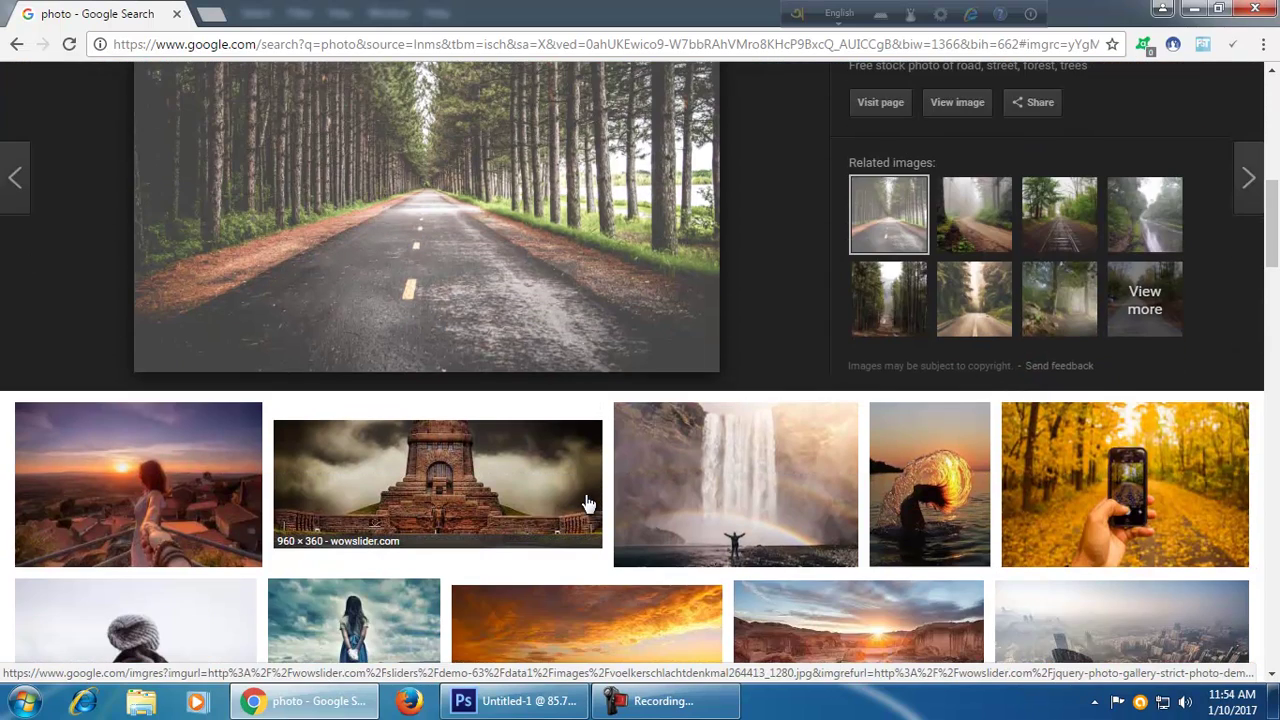
scroll(450, 500, "up", 2)
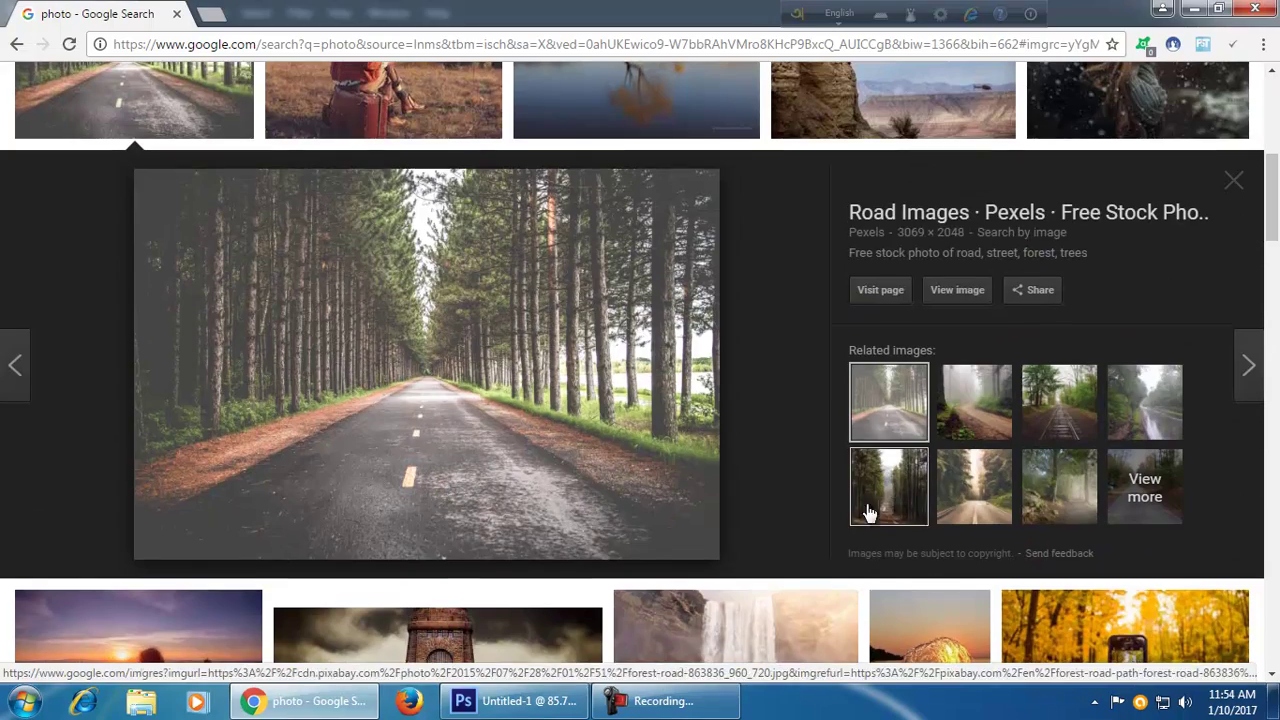
left_click(1060, 415)
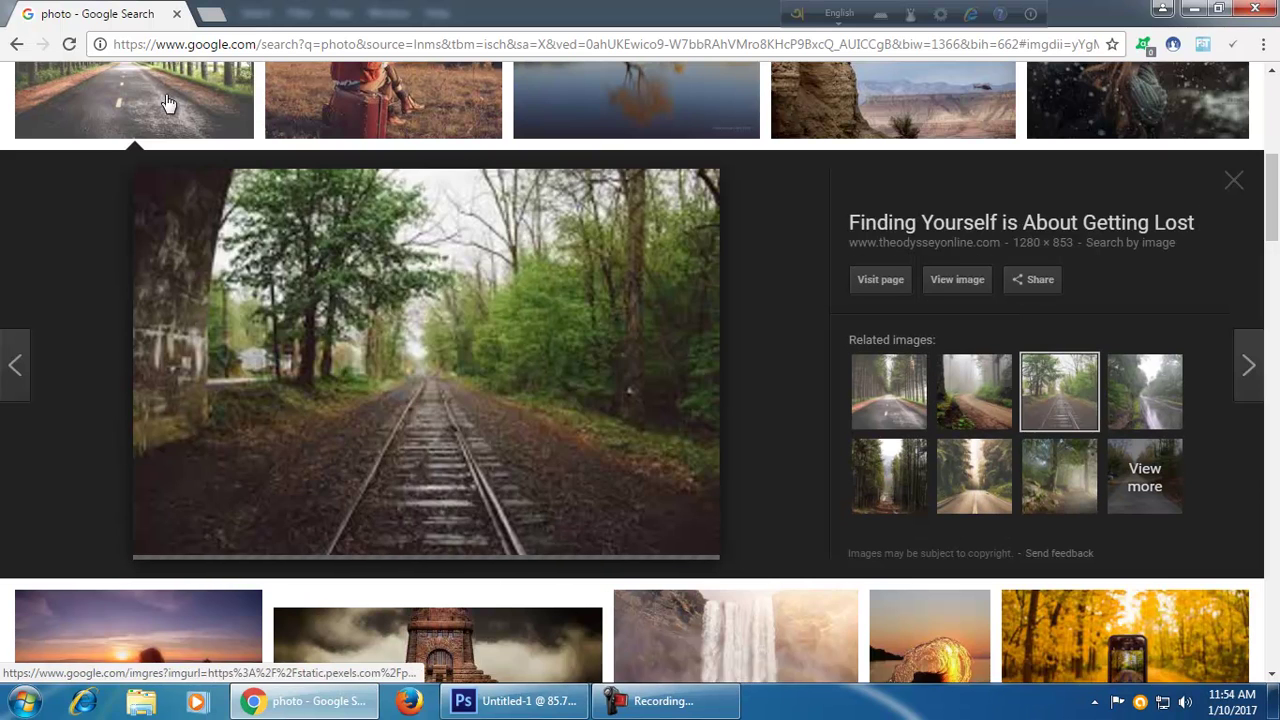
right_click(620, 488)
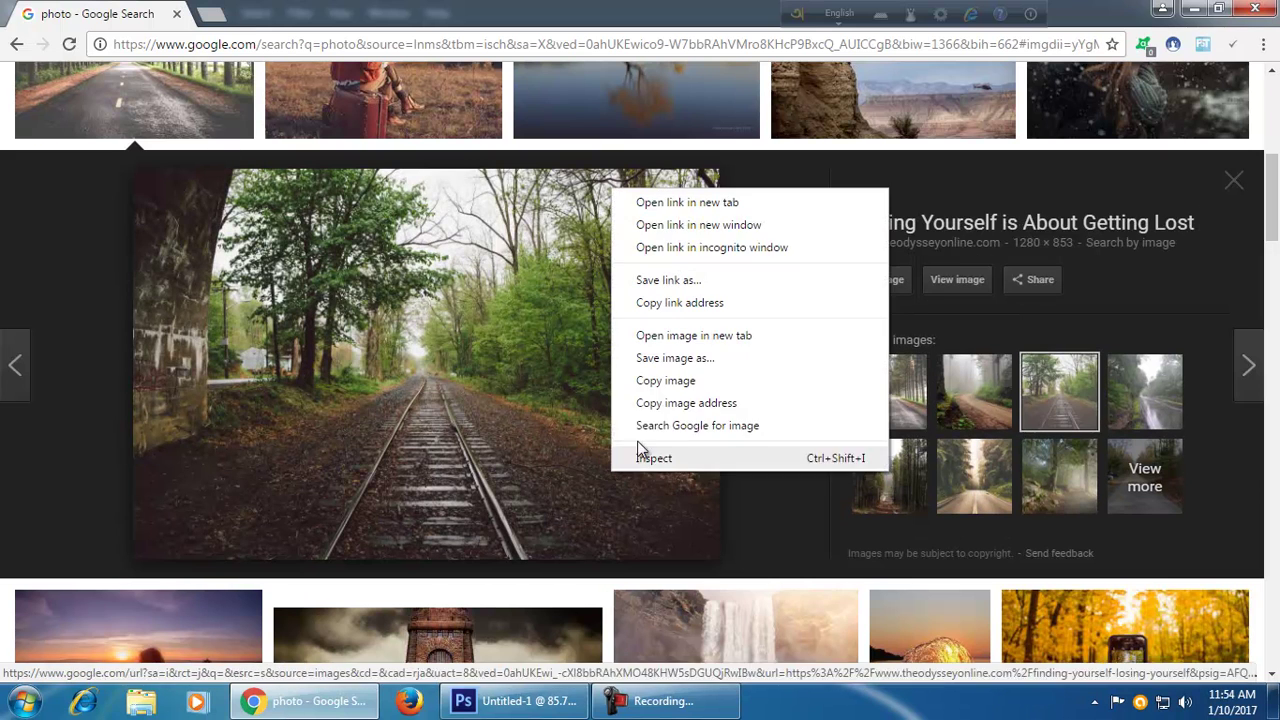
left_click(676, 388)
- Switch to Photoshop, create a new document with the offered settings, and paste the railway track photo into it
left_click(505, 700)
left_click(52, 14)
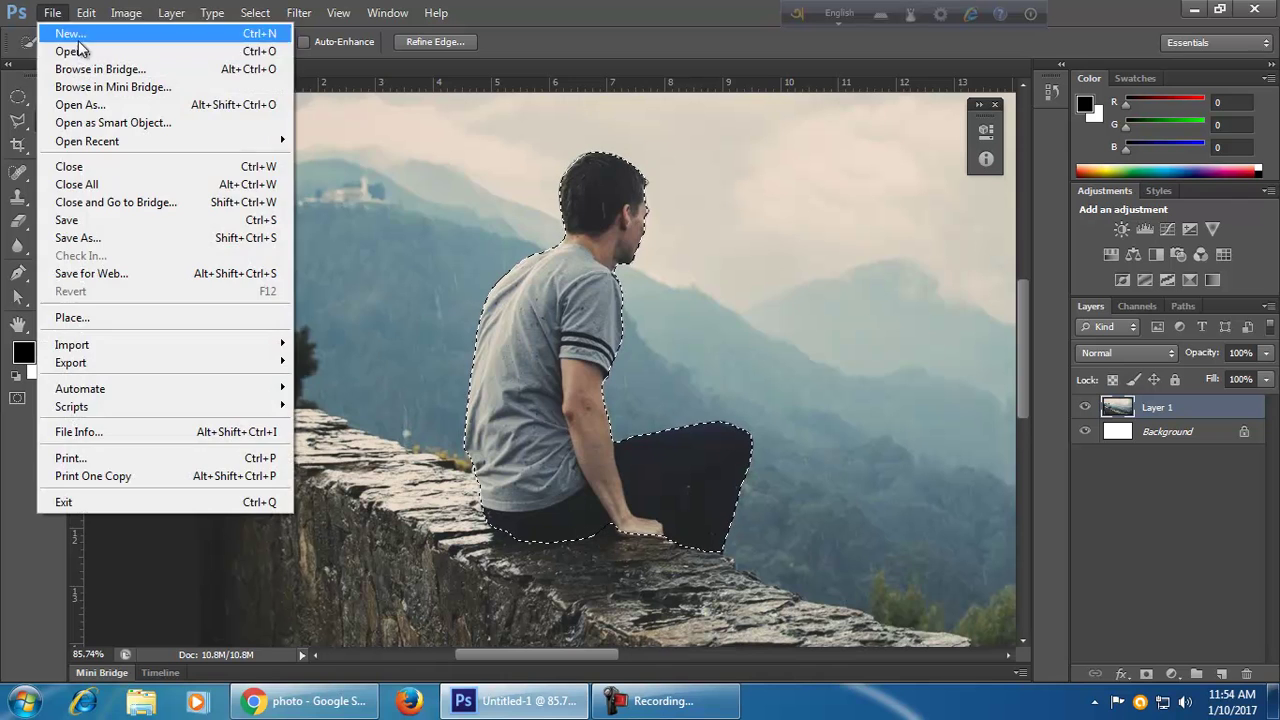
left_click(68, 33)
left_click(728, 180)
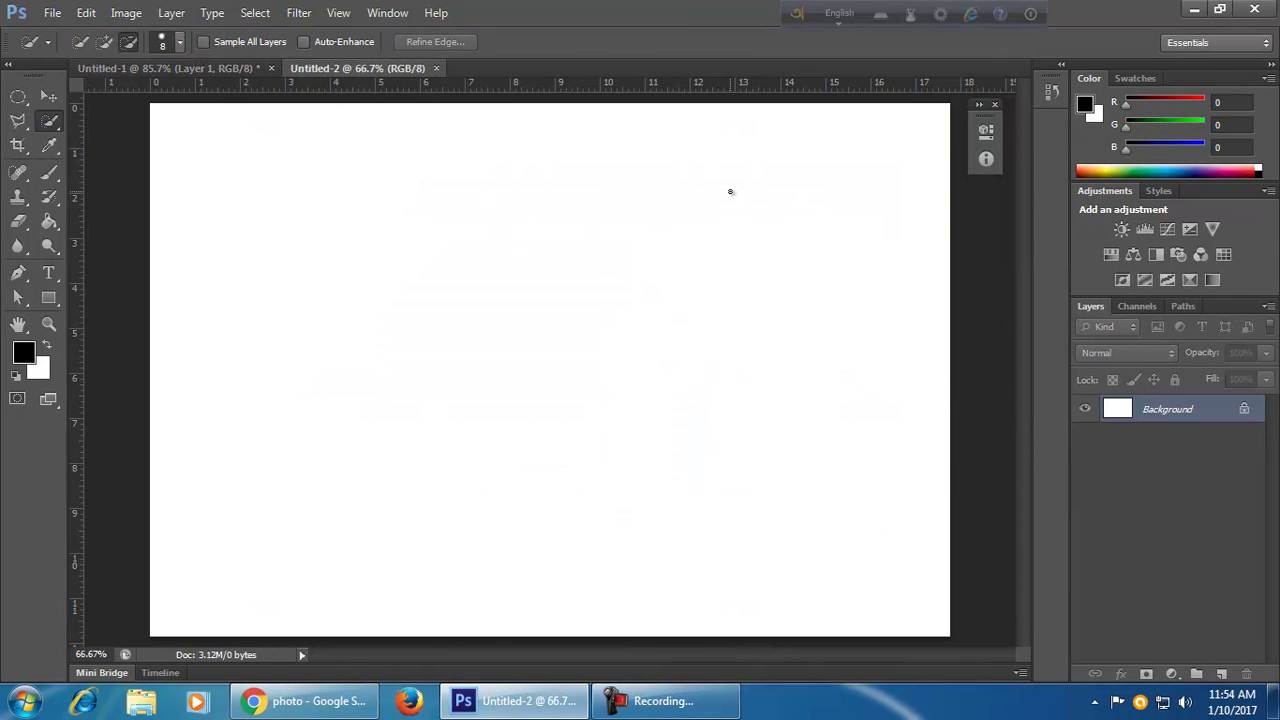
key("ctrl+v")
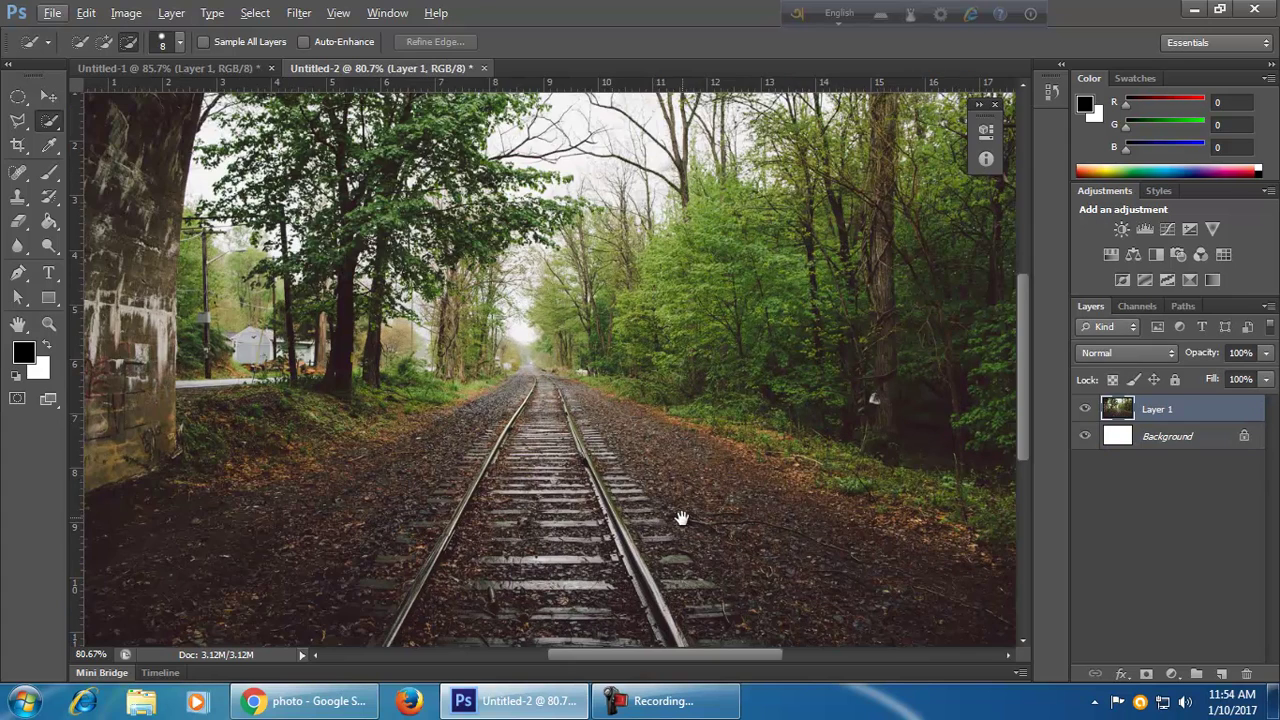
left_click_drag(683, 519, 672, 469)
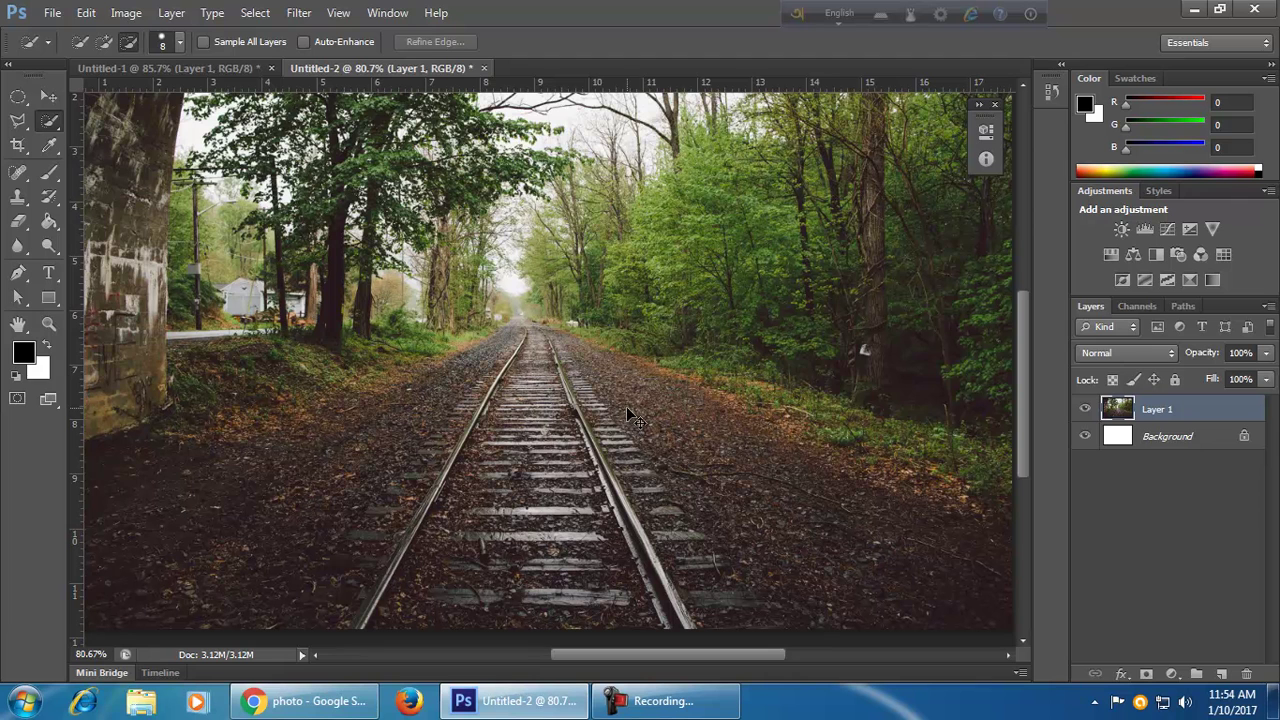
key("ctrl+j")
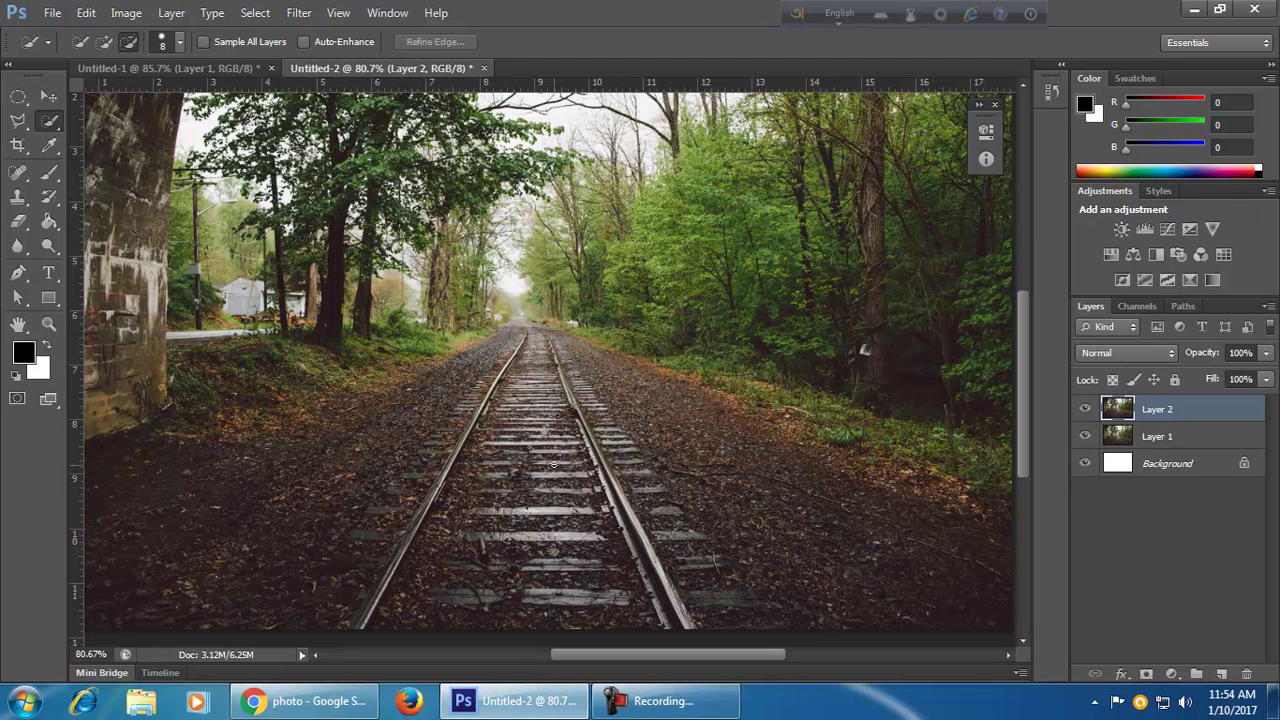
key("ctrl+z")
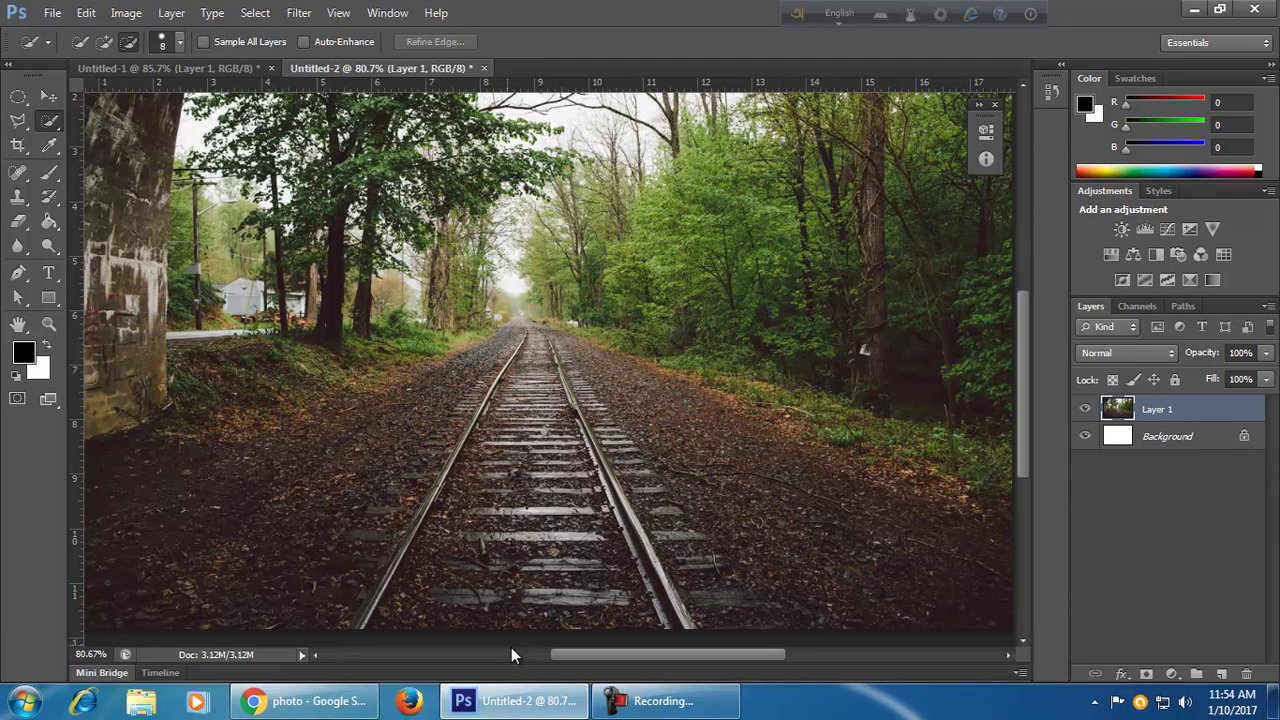
left_click(495, 706)
left_click(495, 708)
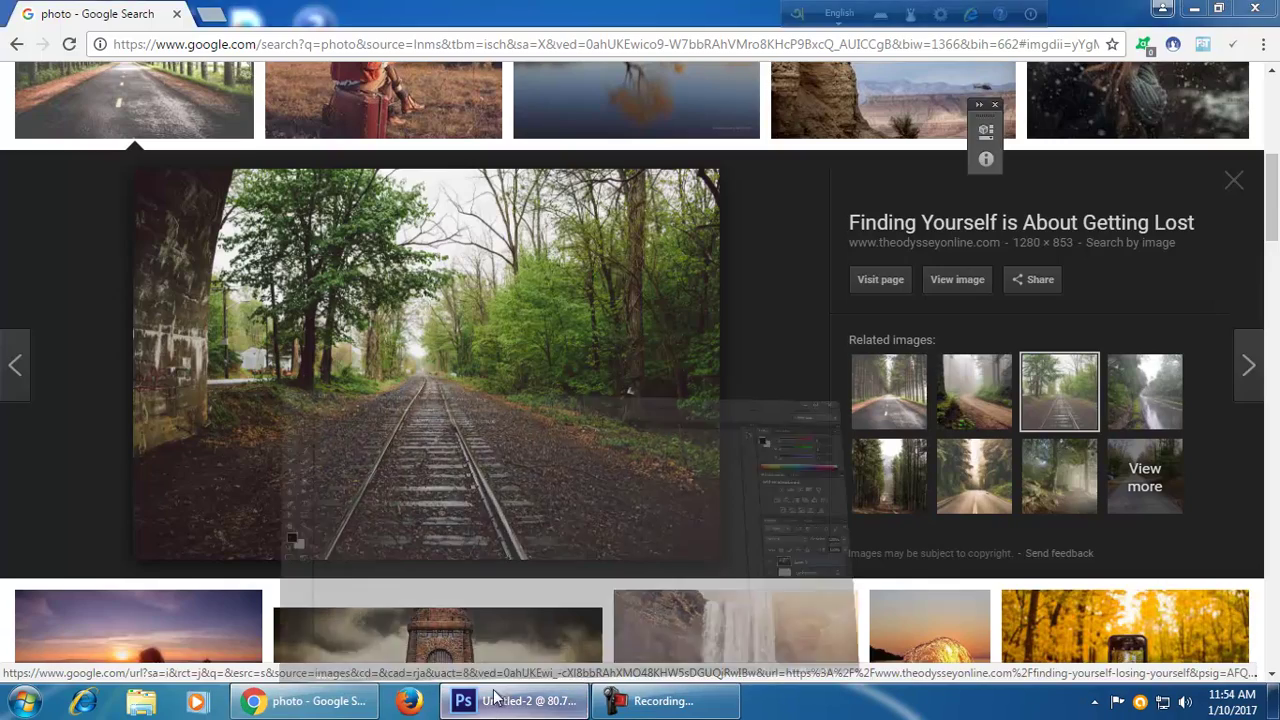
- Copy the selected man from Untitled-1 and paste him into the railway track document Untitled-2
left_click(250, 67)
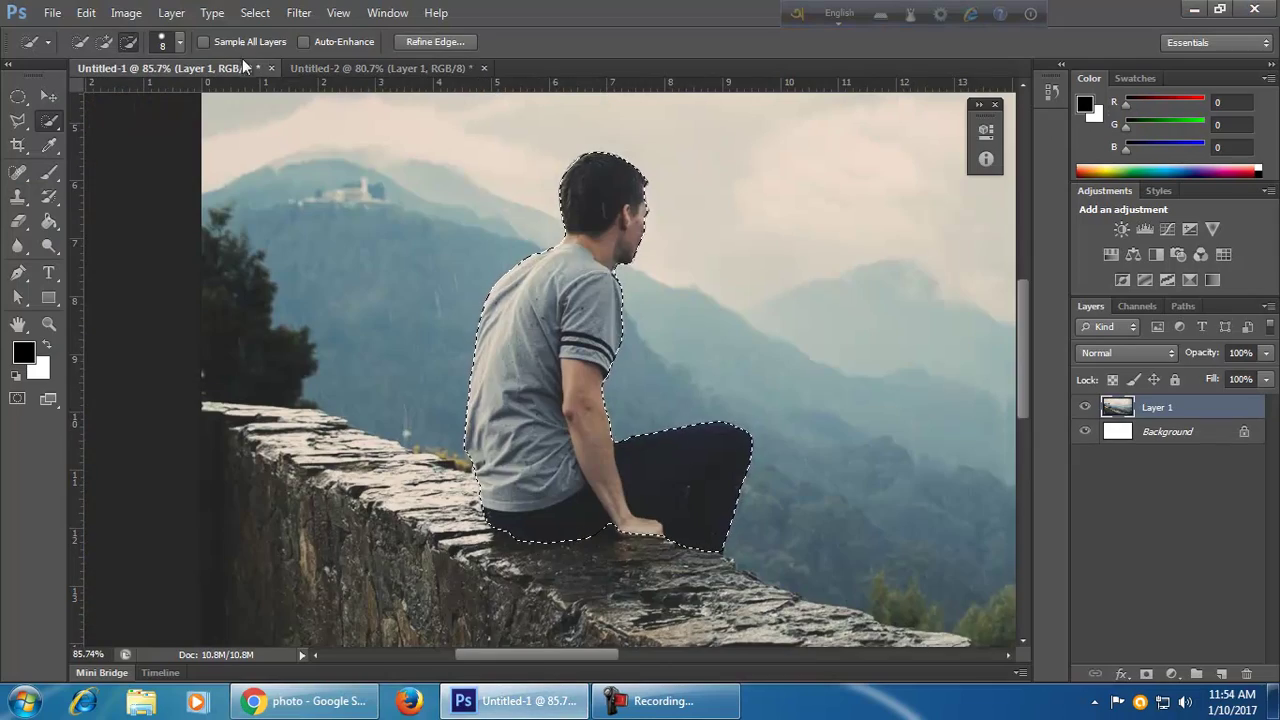
left_click(343, 67)
key("ctrl+v")
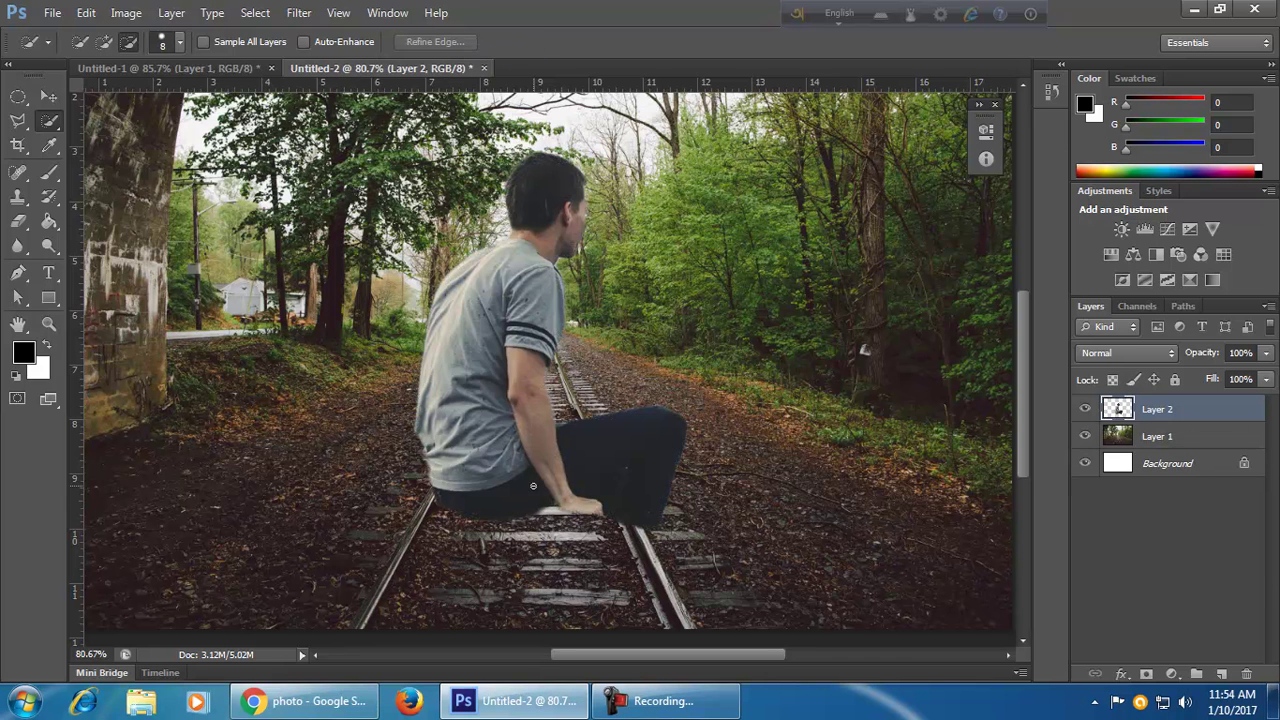
left_click(48, 95)
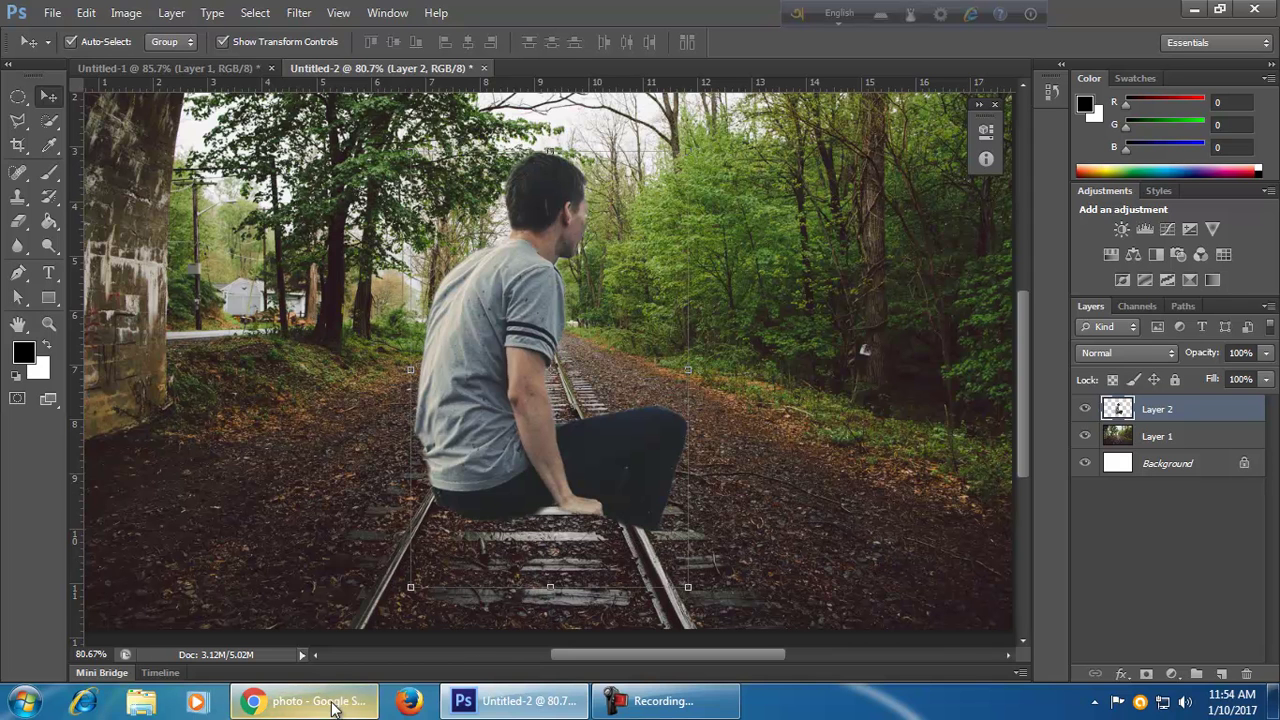
left_click_drag(666, 473, 626, 556)
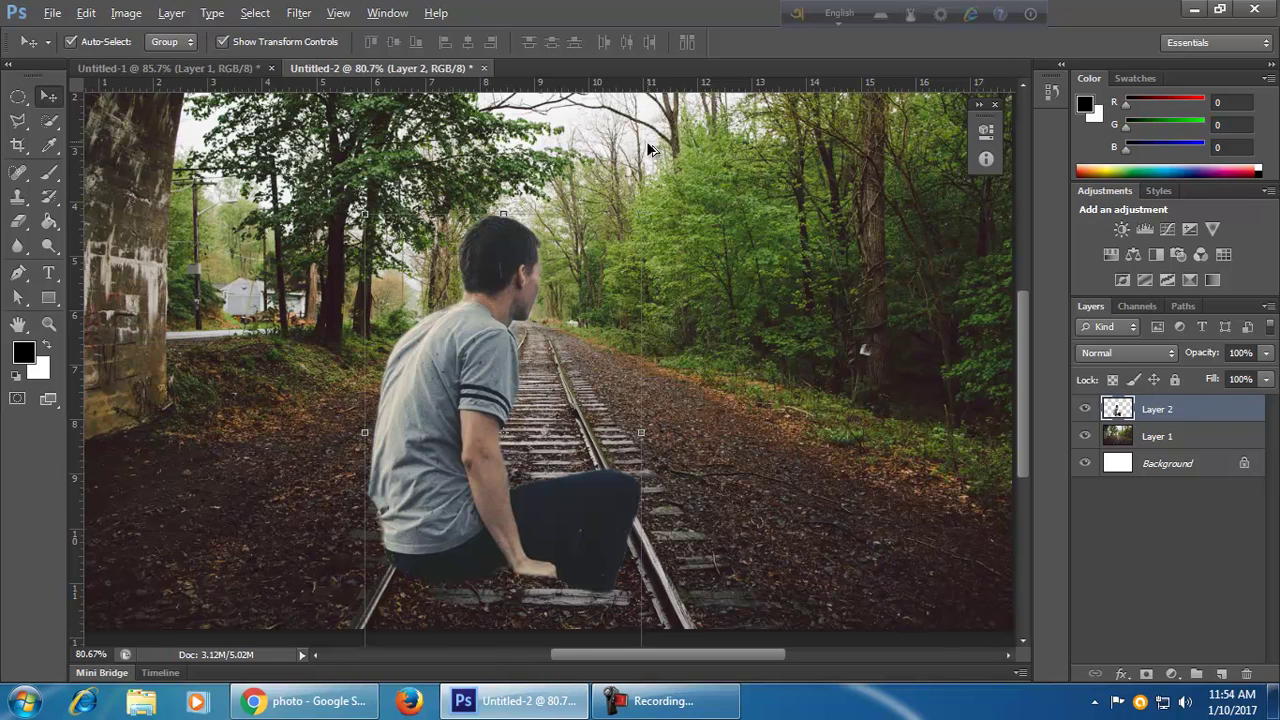
key("ctrl+minus")
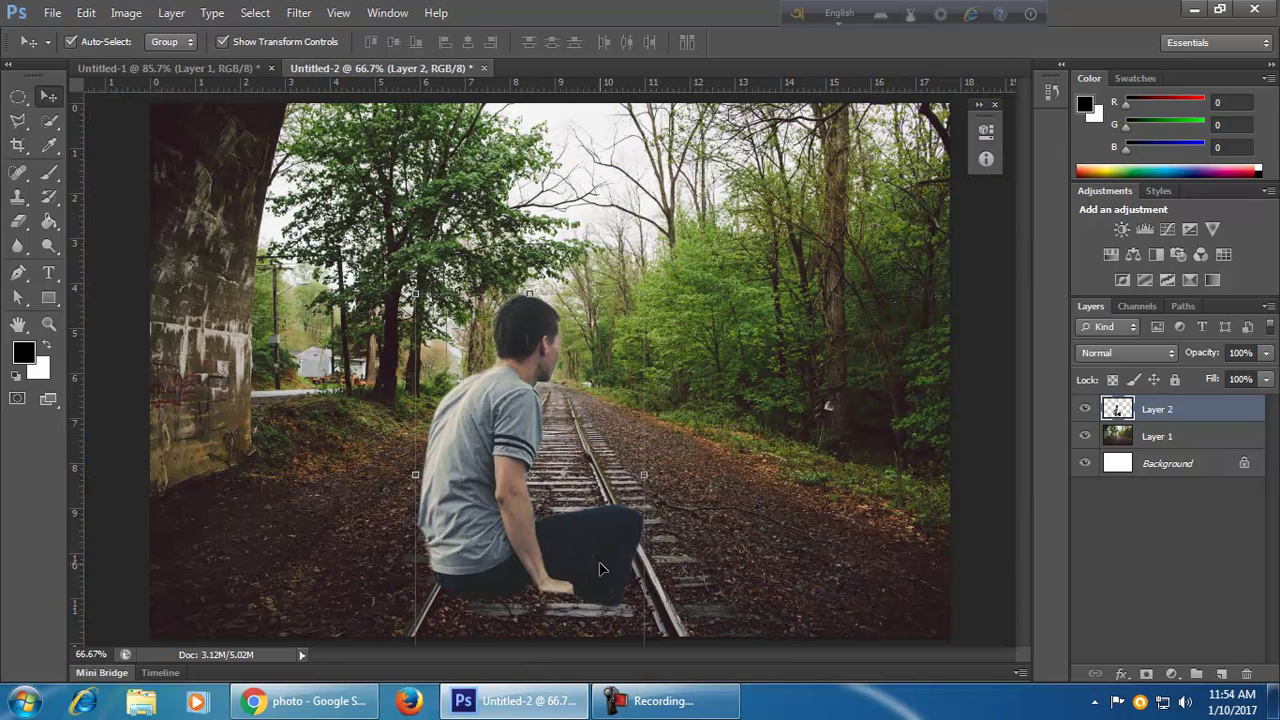
key("ctrl+z")
- Scale the man down with Free Transform, seat him on the tracks near the photo's lower edge, apply it, and deselect the layers
key("ctrl+t")
left_click_drag(656, 575, 650, 545)
left_click_drag(594, 488, 566, 581)
left_click(943, 42)
left_click(695, 578)
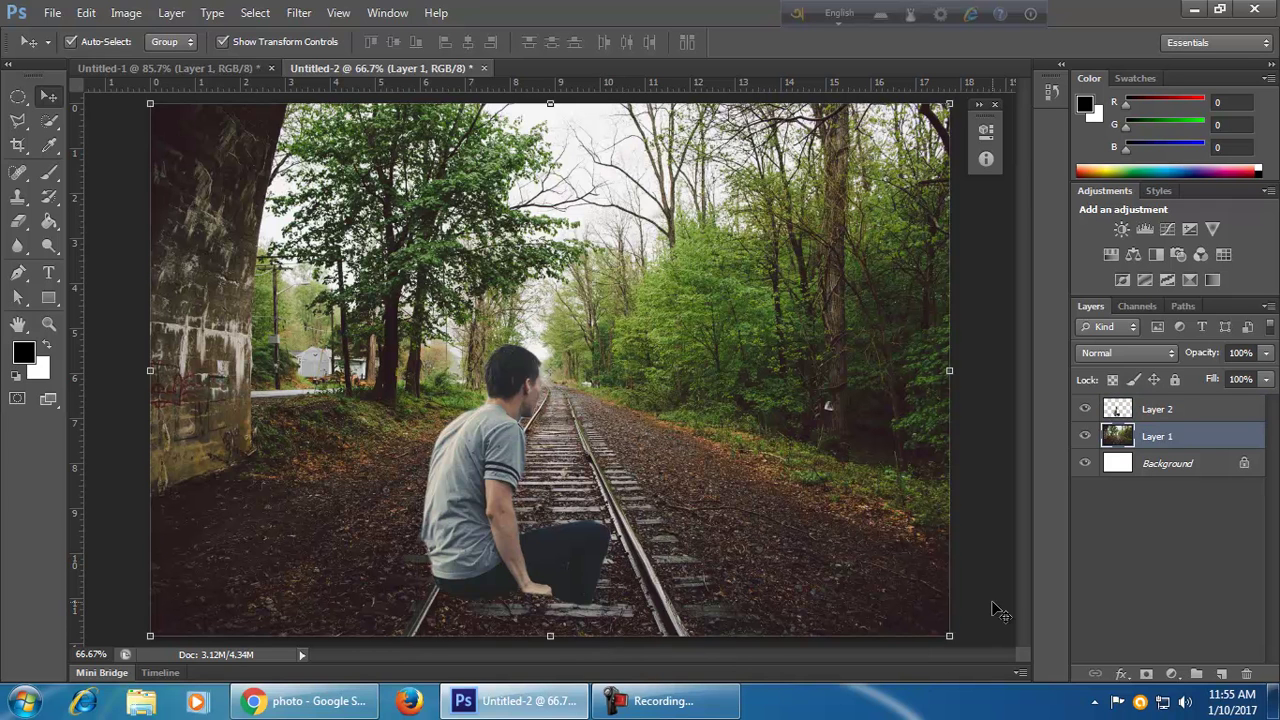
left_click(997, 612)
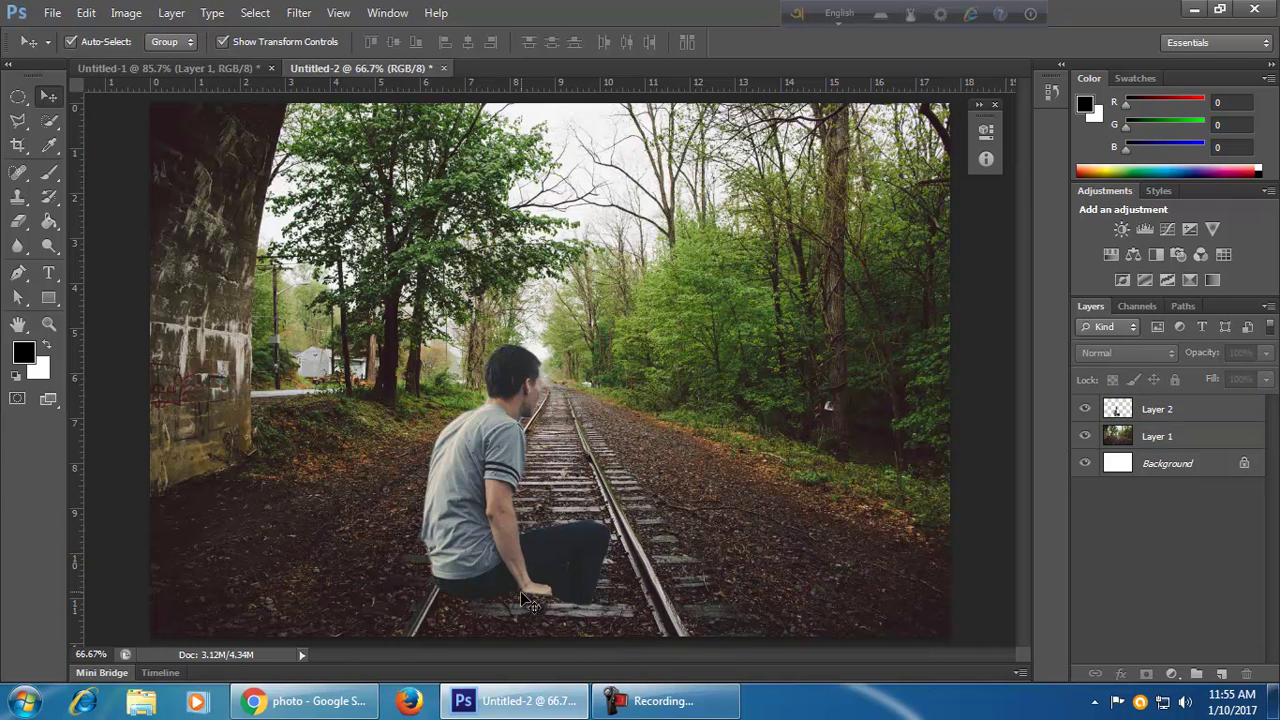
- Close the railway track composite Untitled-2 without saving it
scroll(710, 486, "down", 5)
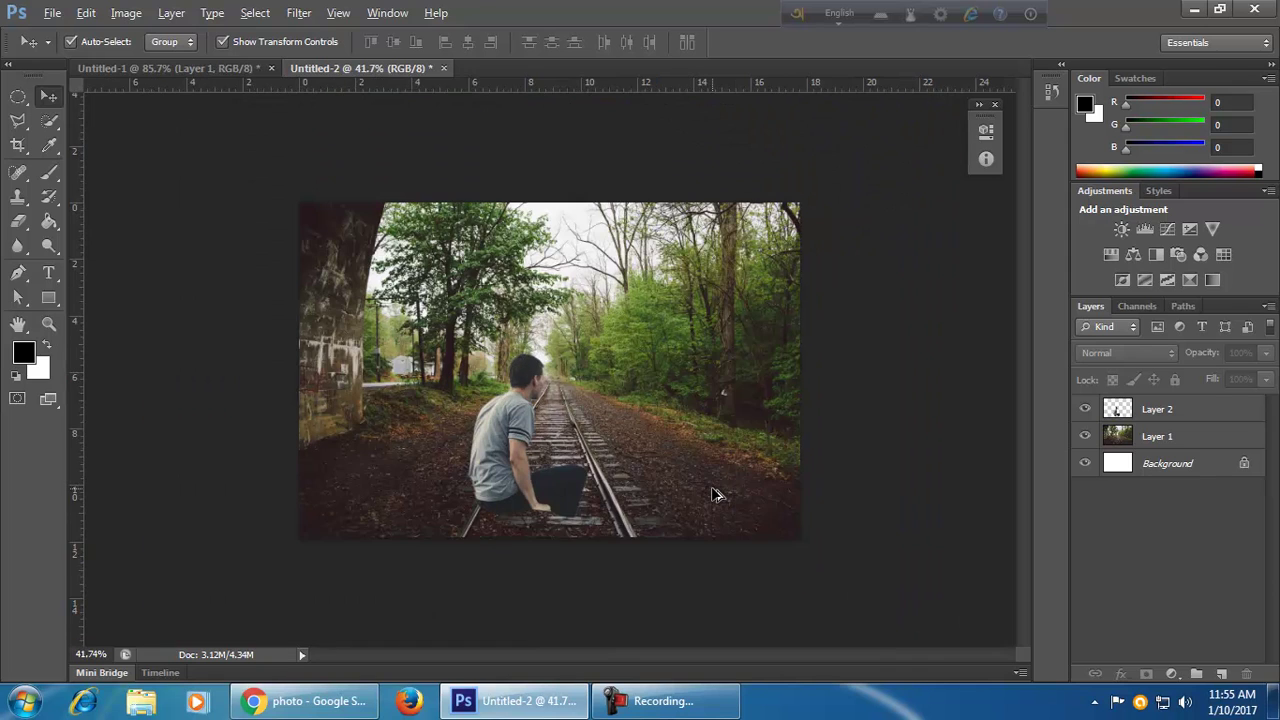
scroll(713, 486, "up", 3)
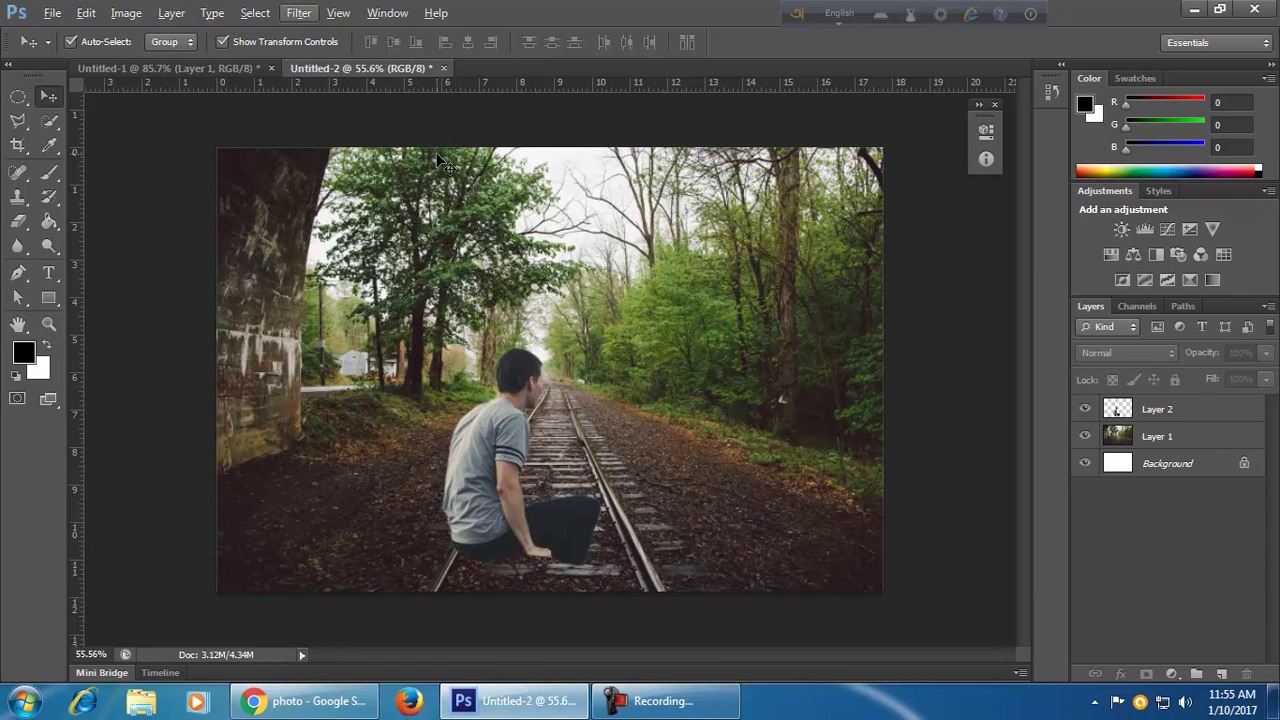
left_click(443, 68)
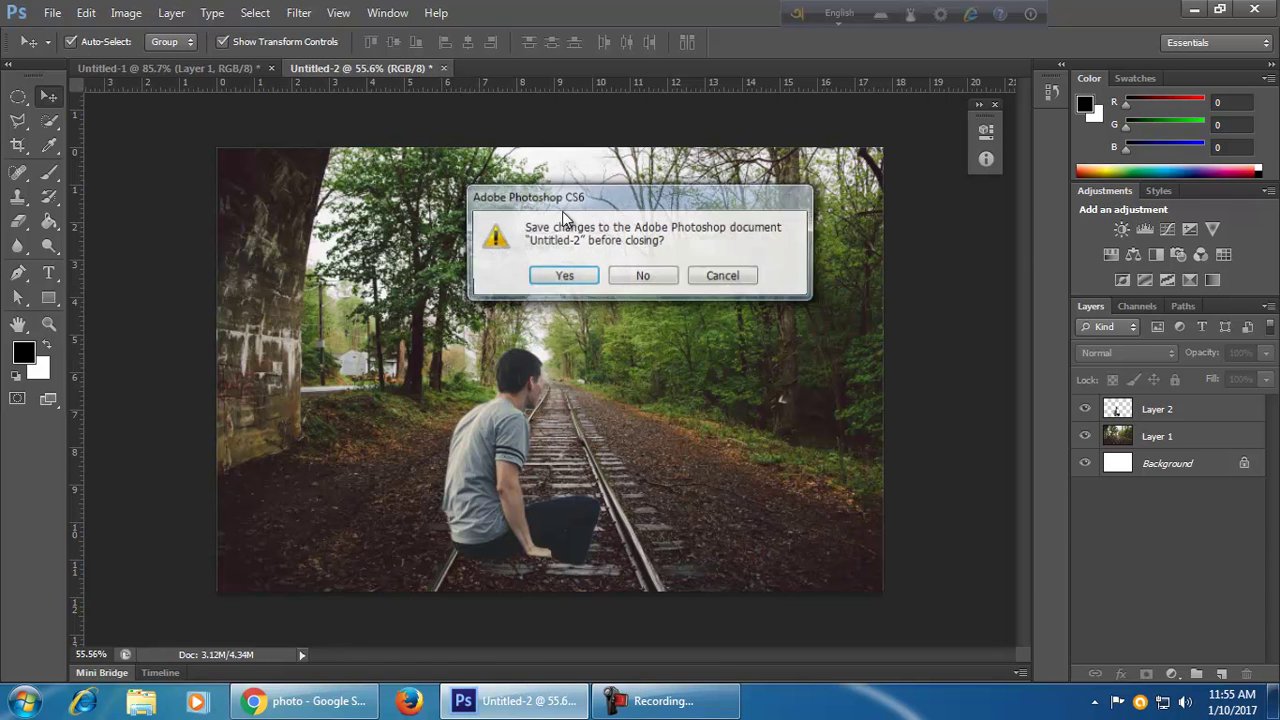
left_click(659, 278)
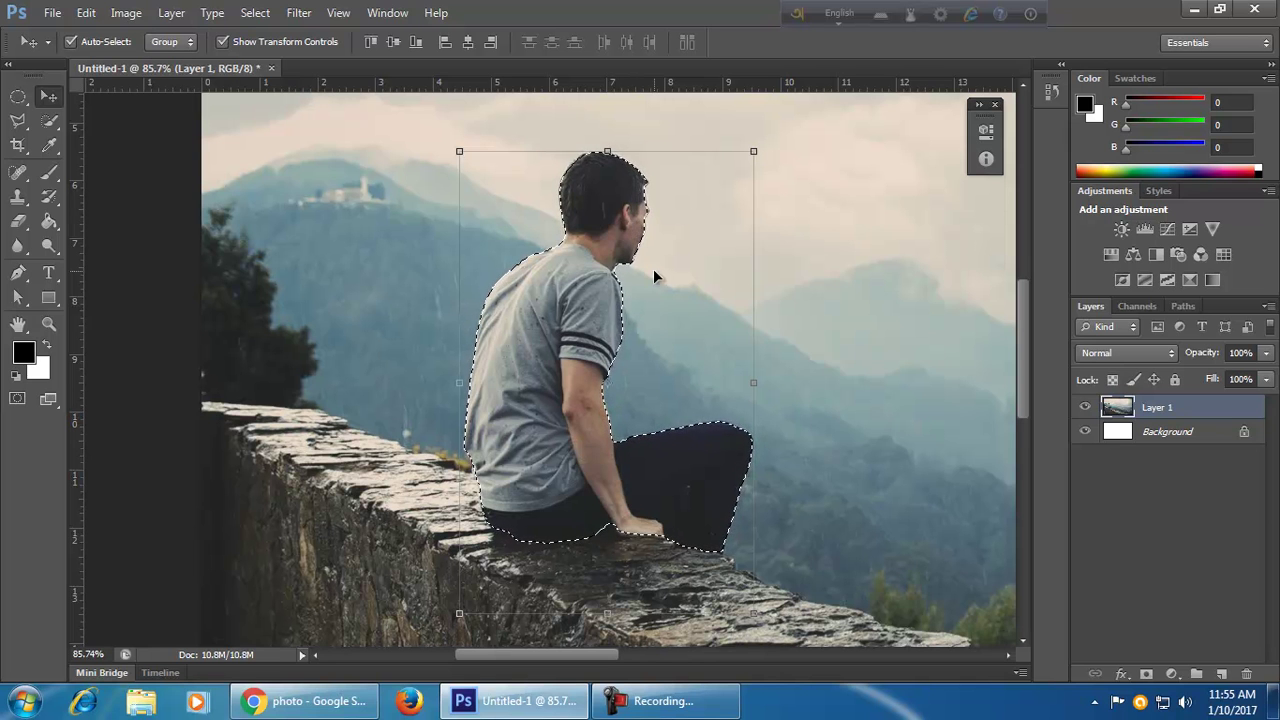
- Clear the selection around the man and close Untitled-1 without saving it
left_click(625, 704)
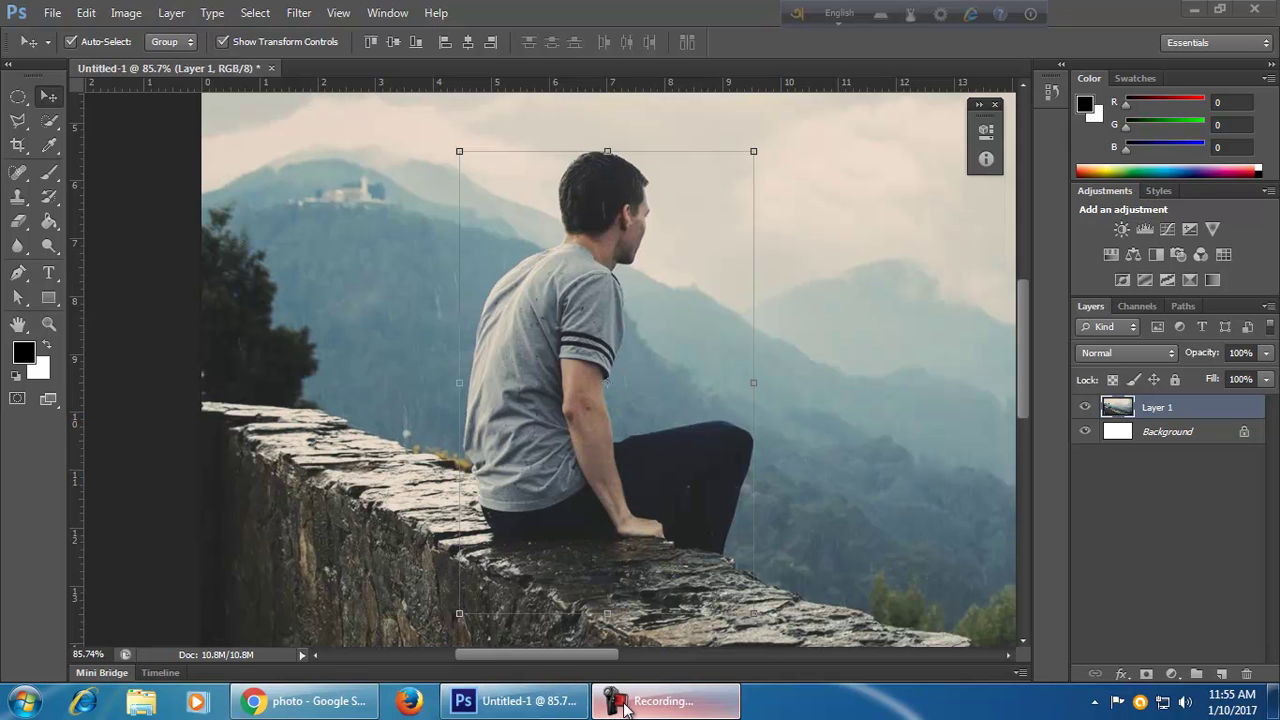
left_click(1193, 620)
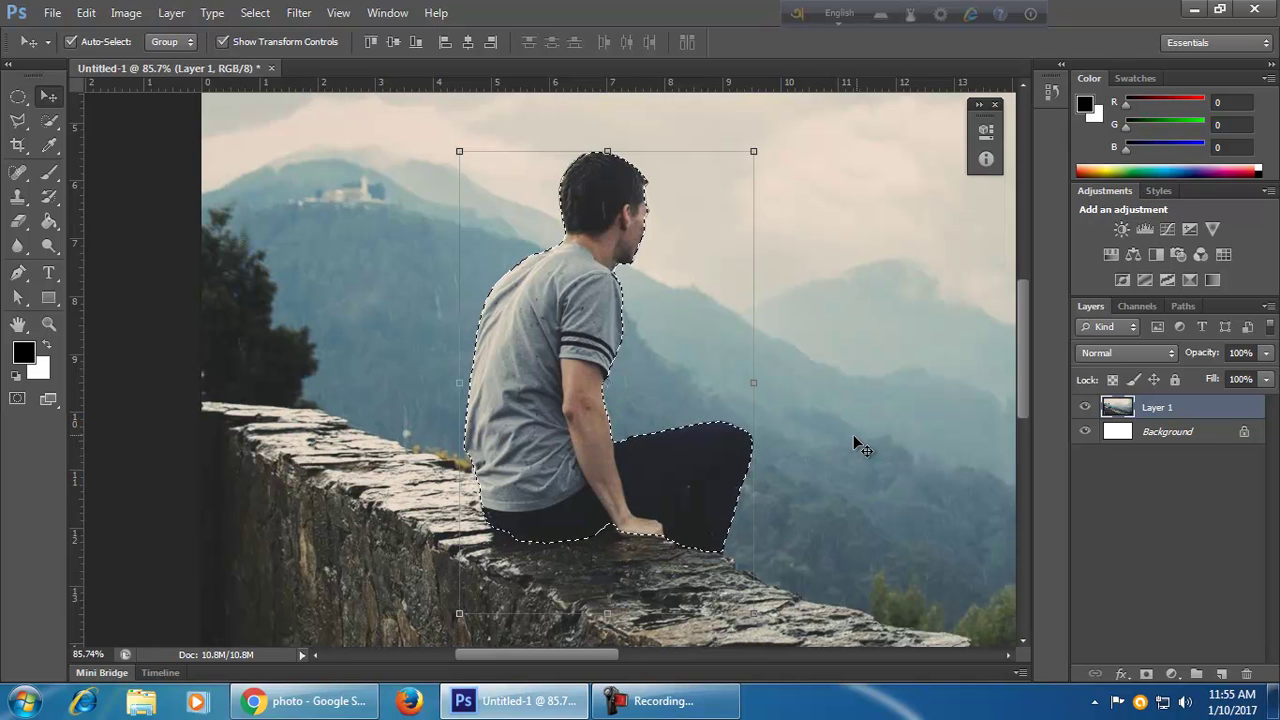
key("ctrl+d")
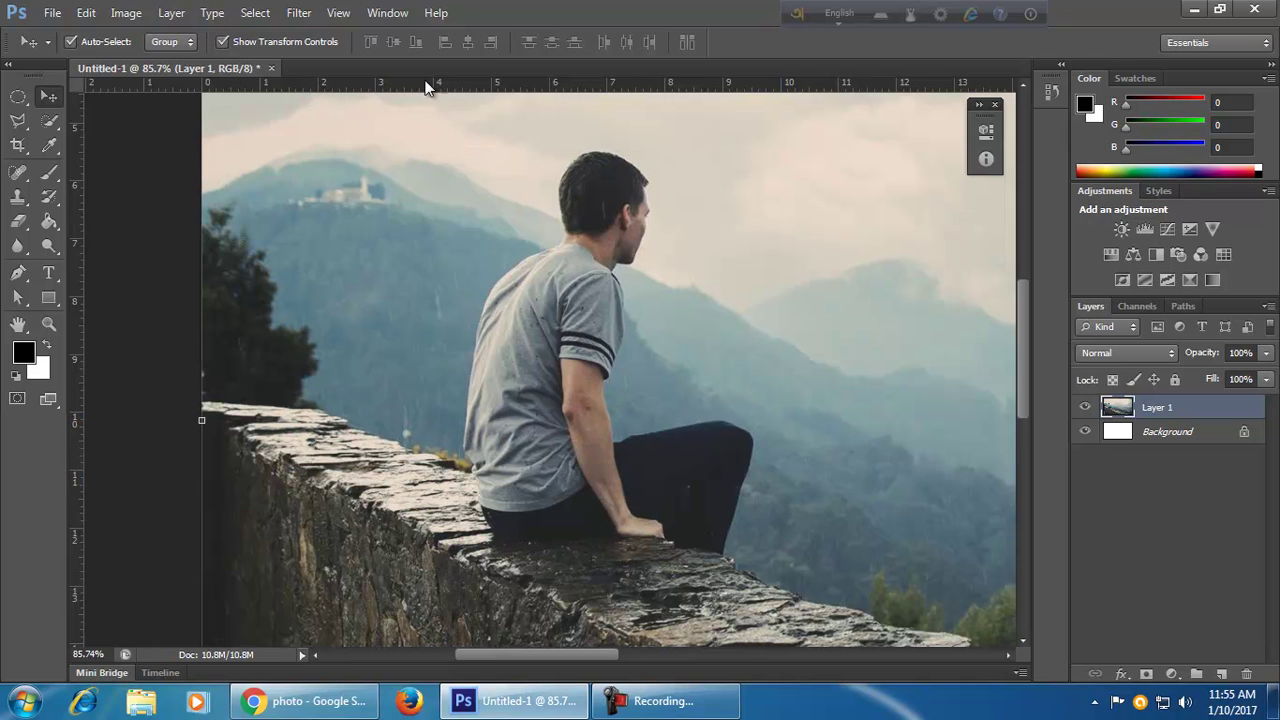
left_click(271, 69)
left_click(664, 280)
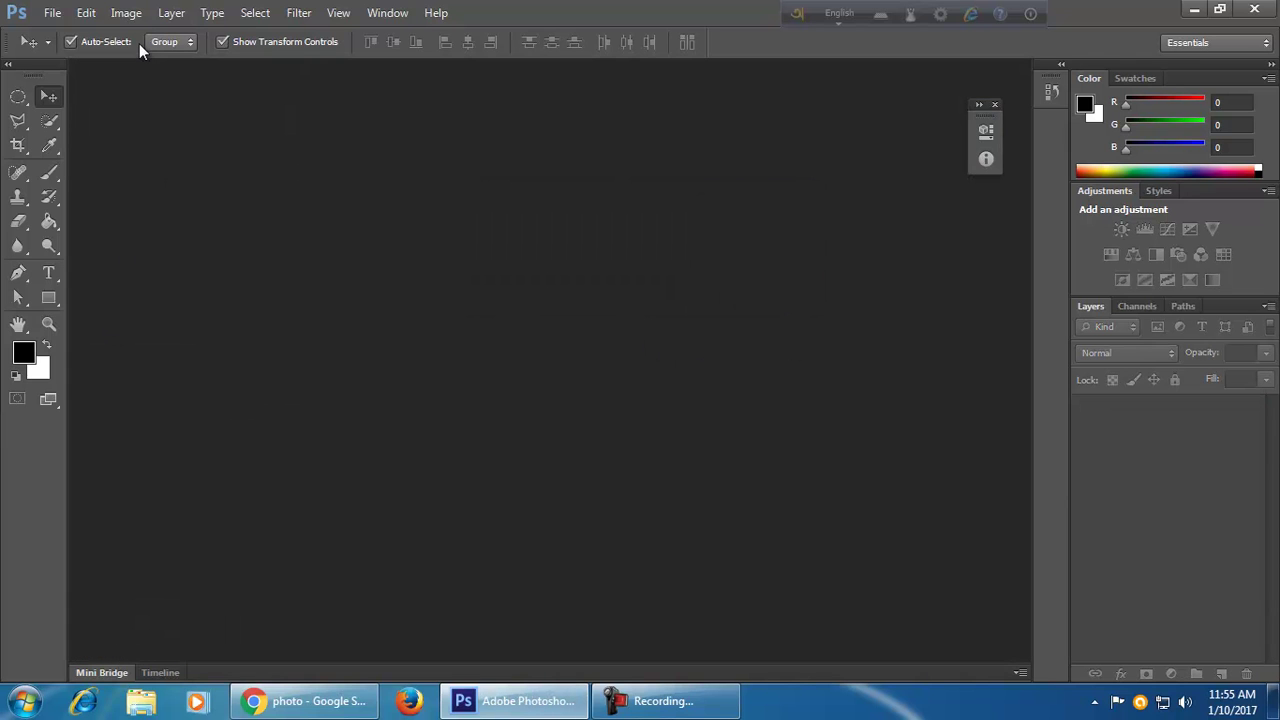
- Select the Crop Tool, switch to Chrome, and copy the photo of the lone tree in the lake from the Google image results
left_click(17, 145)
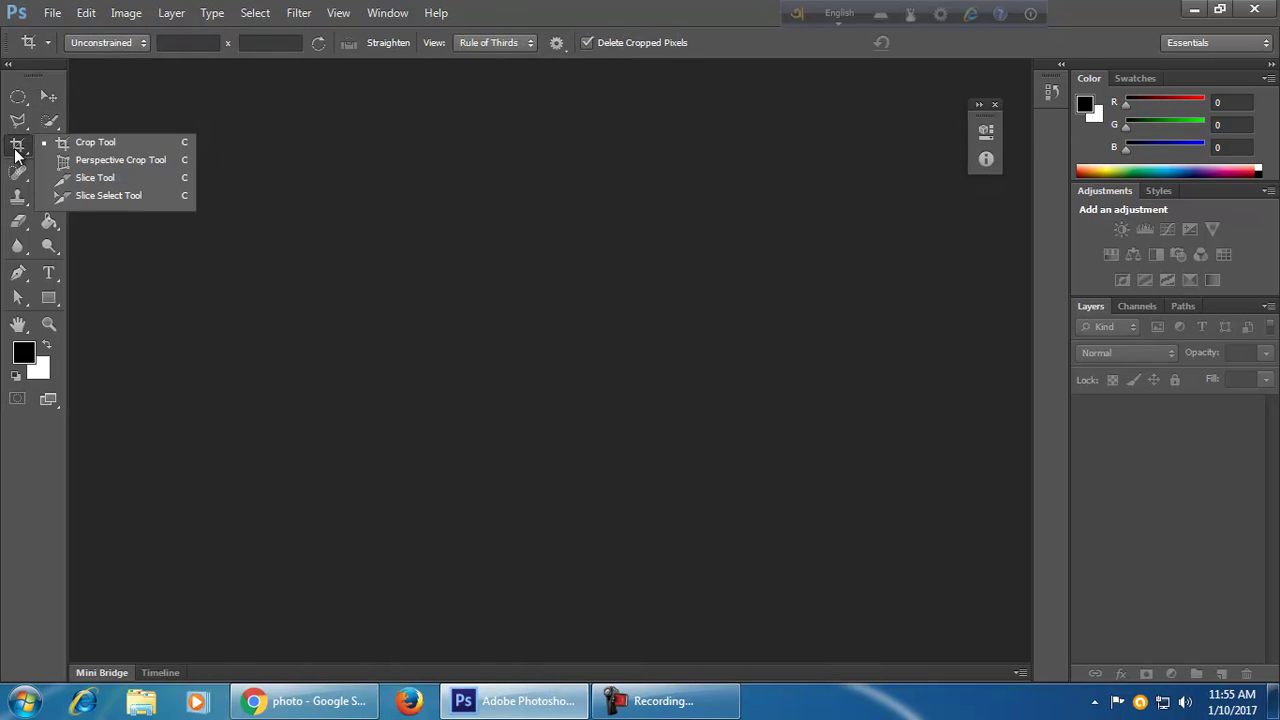
left_click(88, 146)
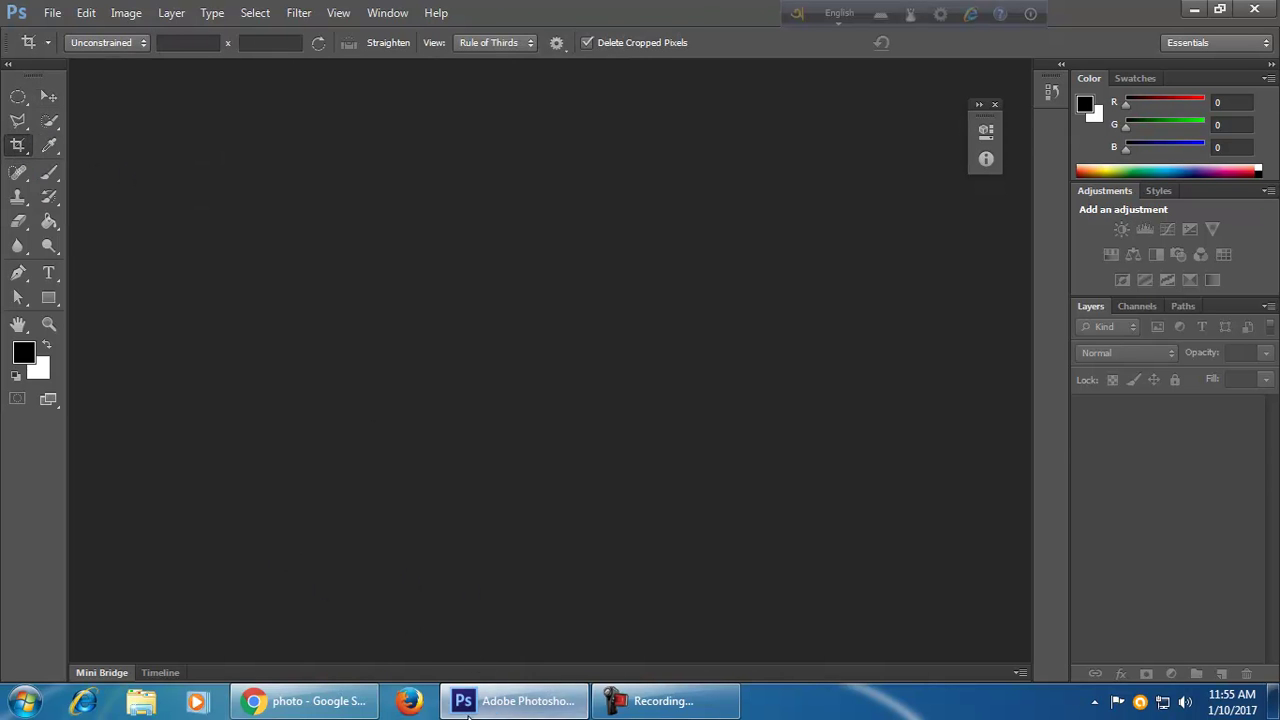
left_click(305, 701)
scroll(452, 460, "up", 3)
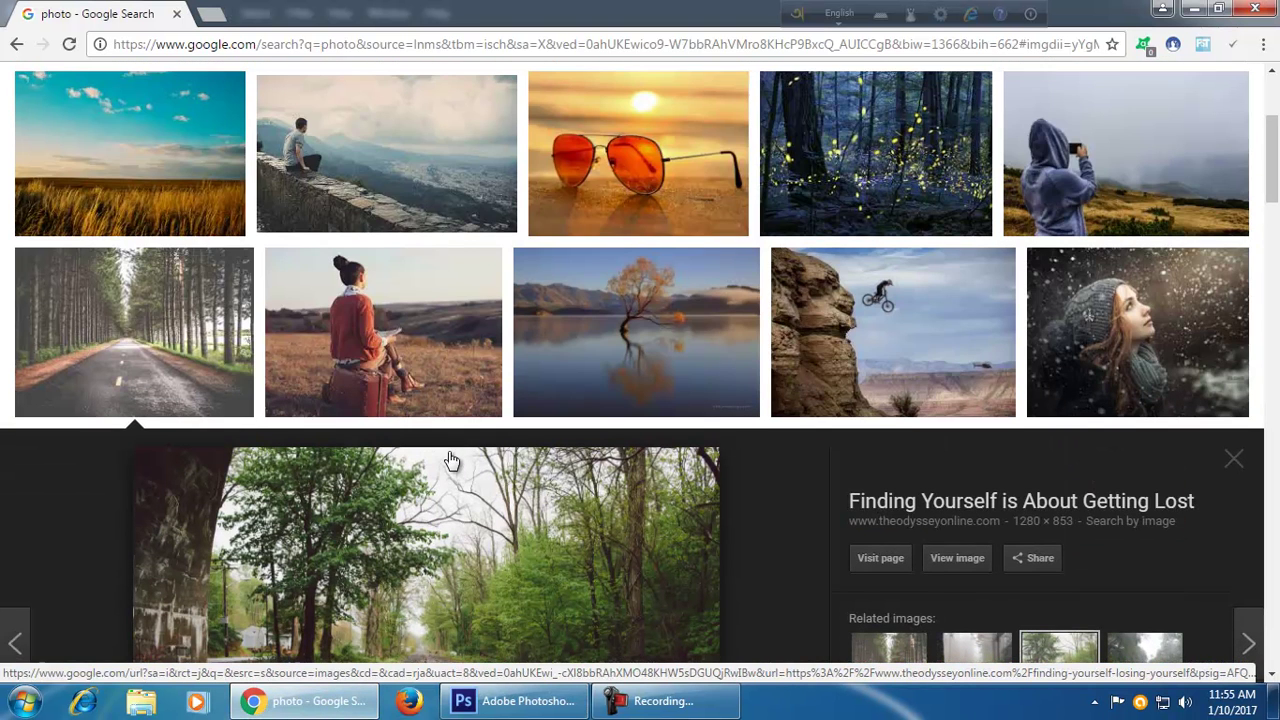
left_click(683, 326)
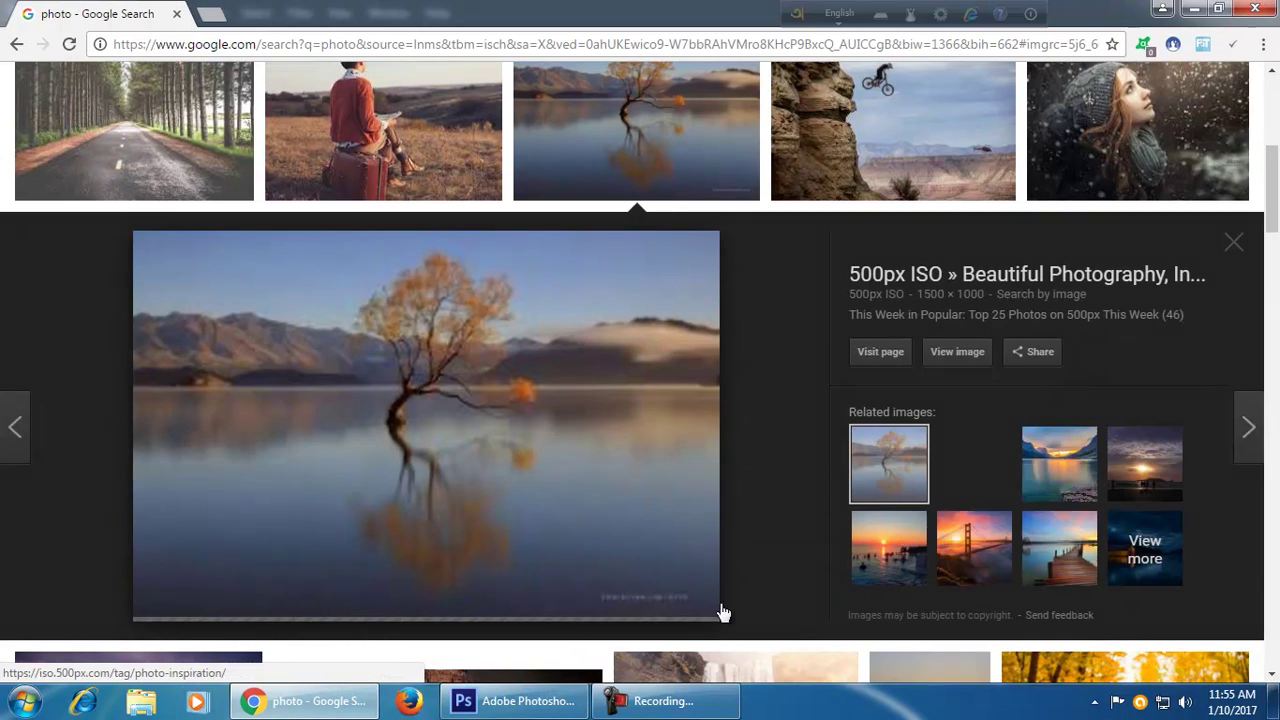
scroll(488, 462, "up", 3)
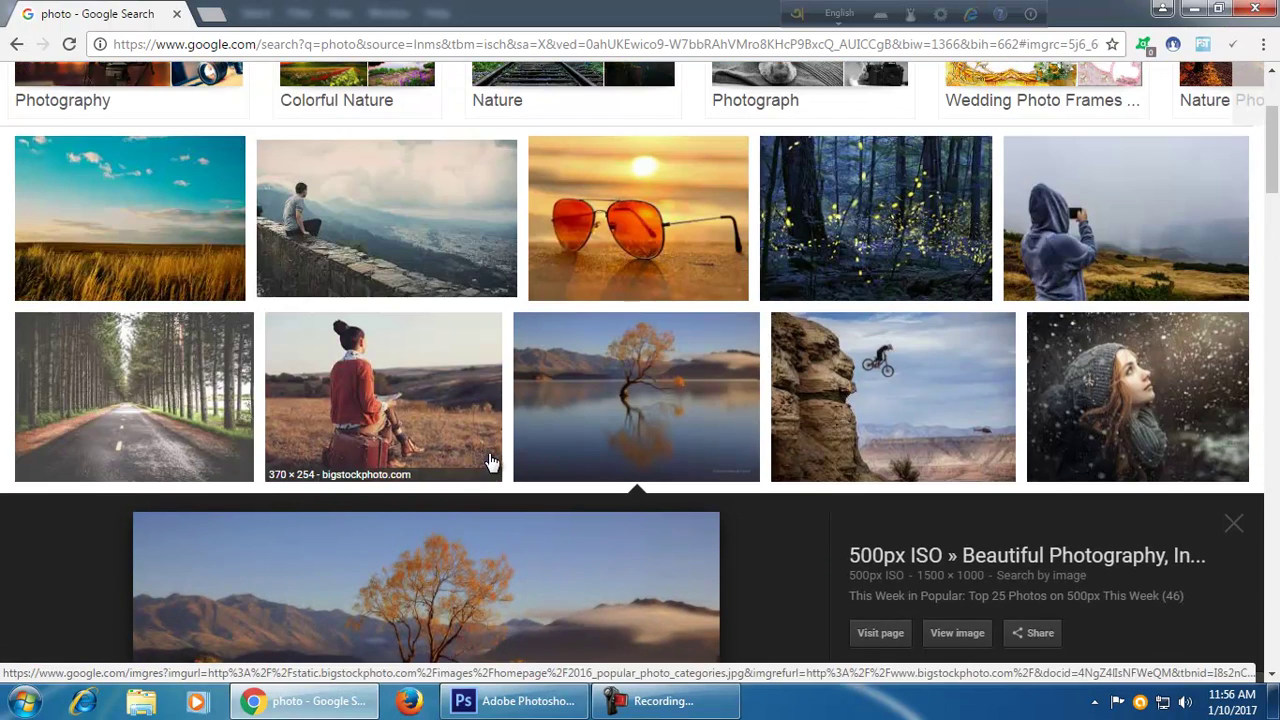
scroll(492, 461, "up", 2)
scroll(494, 462, "down", 5)
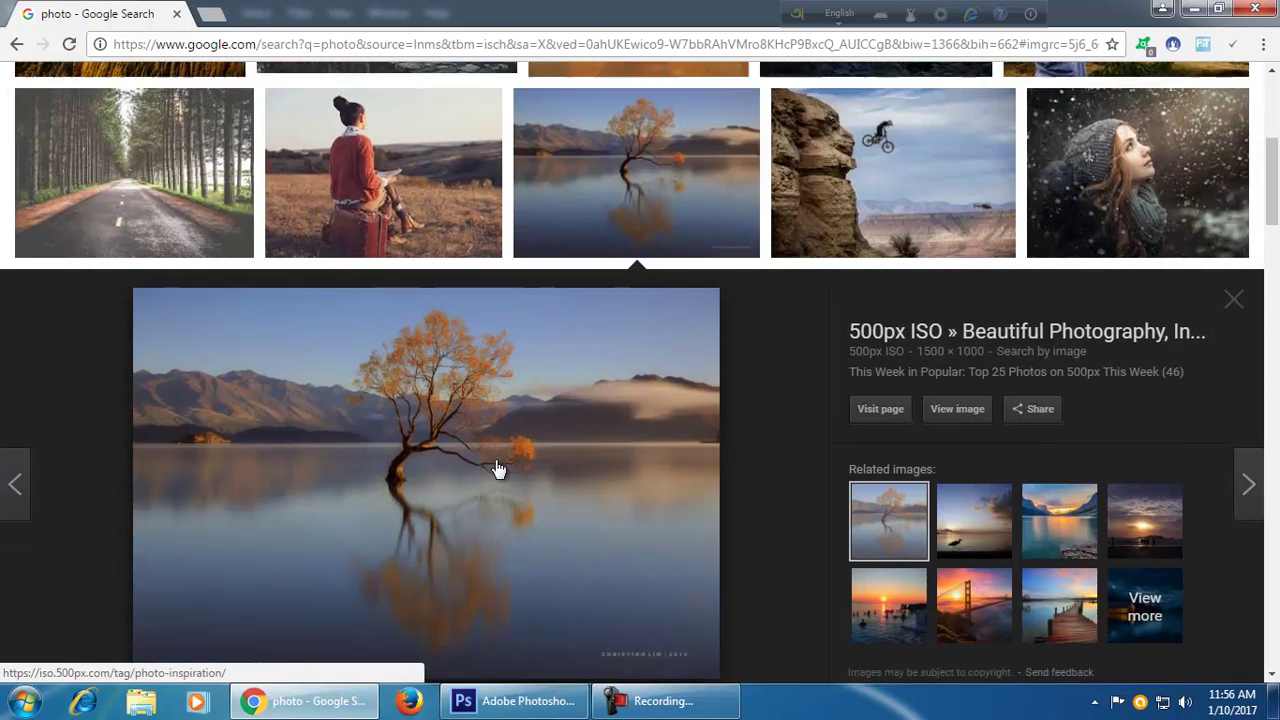
scroll(498, 469, "down", 2)
right_click(570, 403)
left_click(672, 315)
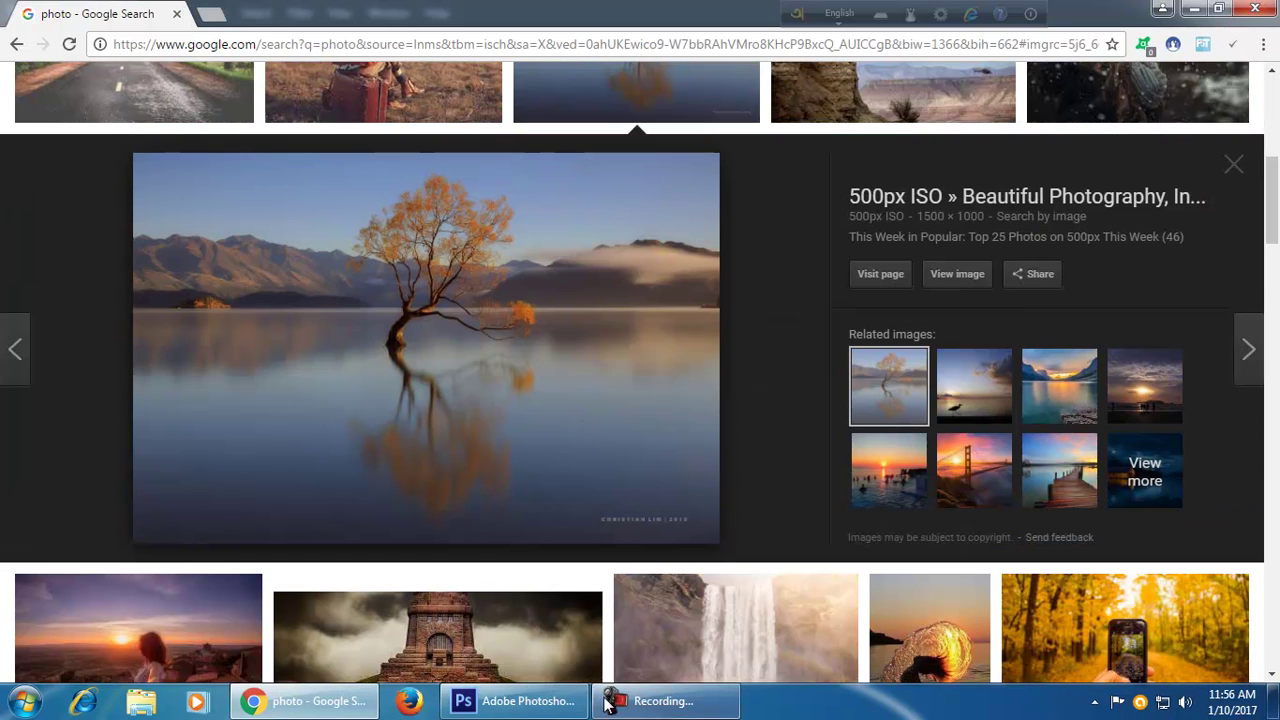
- Switch to Photoshop, create a new document from the 1500 x 1000 pixel Clipboard preset, and paste the lake tree photo into it
left_click(515, 700)
left_click(52, 12)
left_click(50, 30)
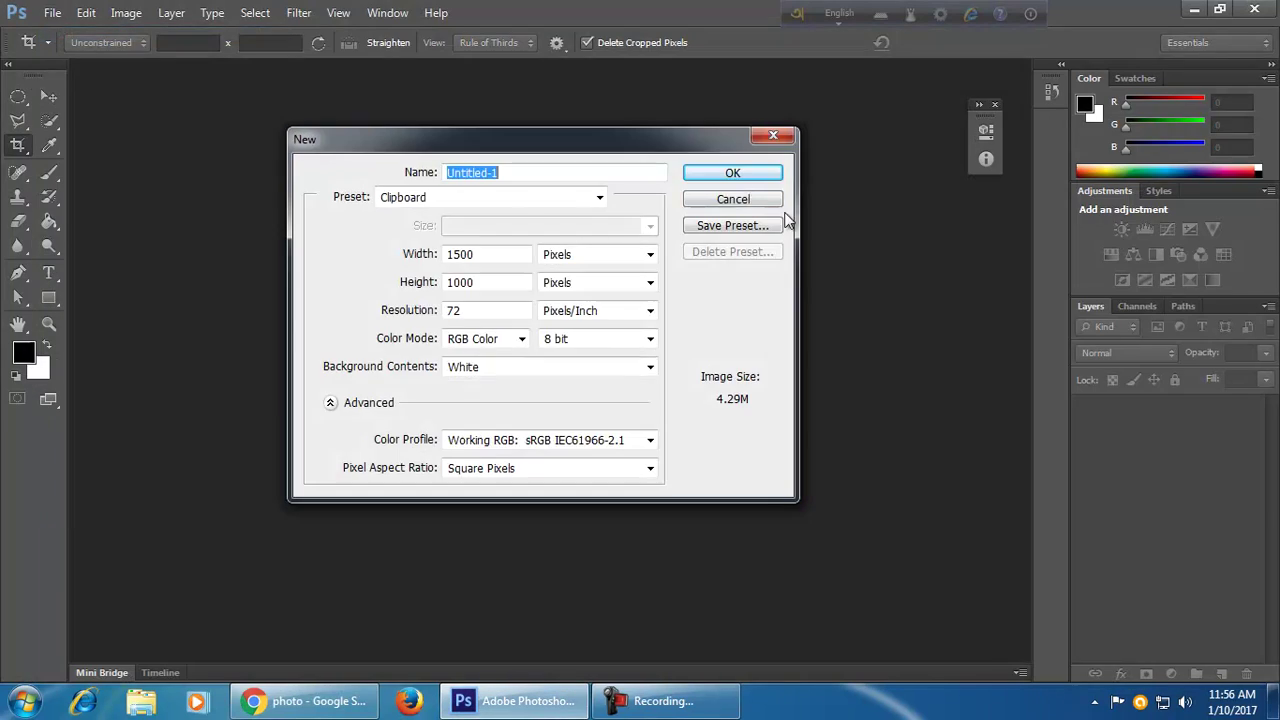
left_click(747, 174)
key("ctrl+v")
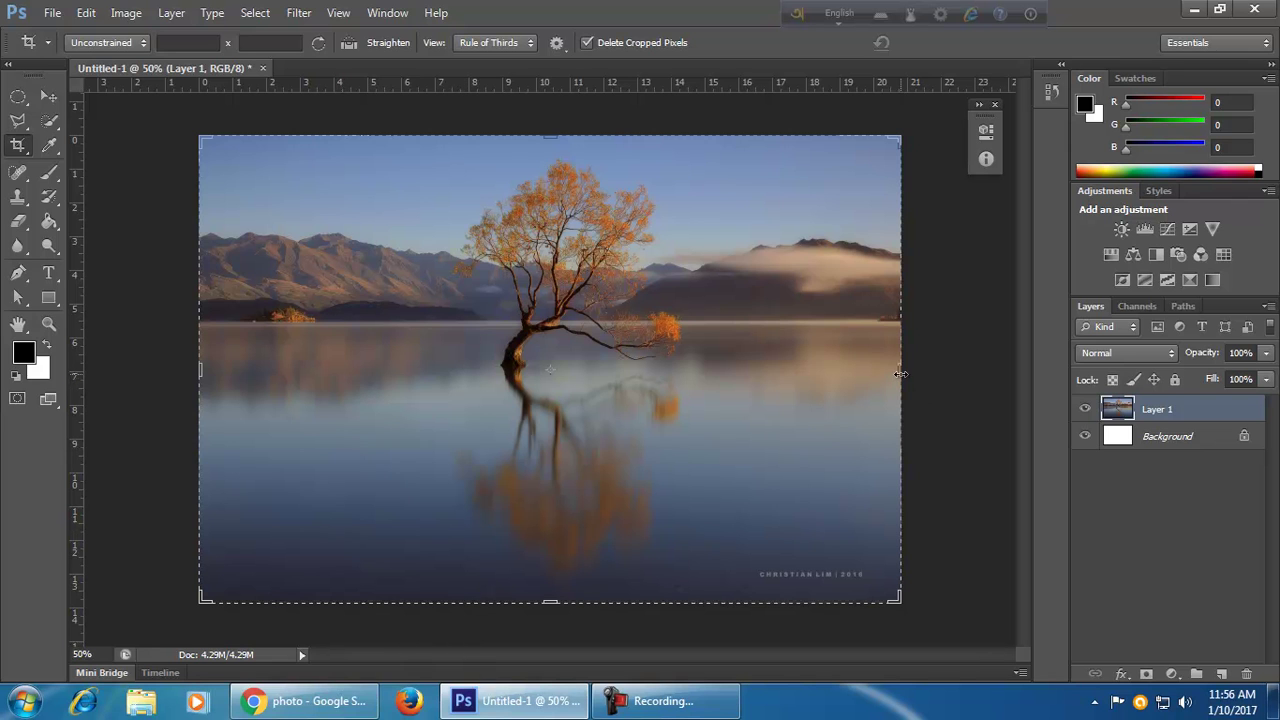
left_click_drag(883, 377, 793, 366)
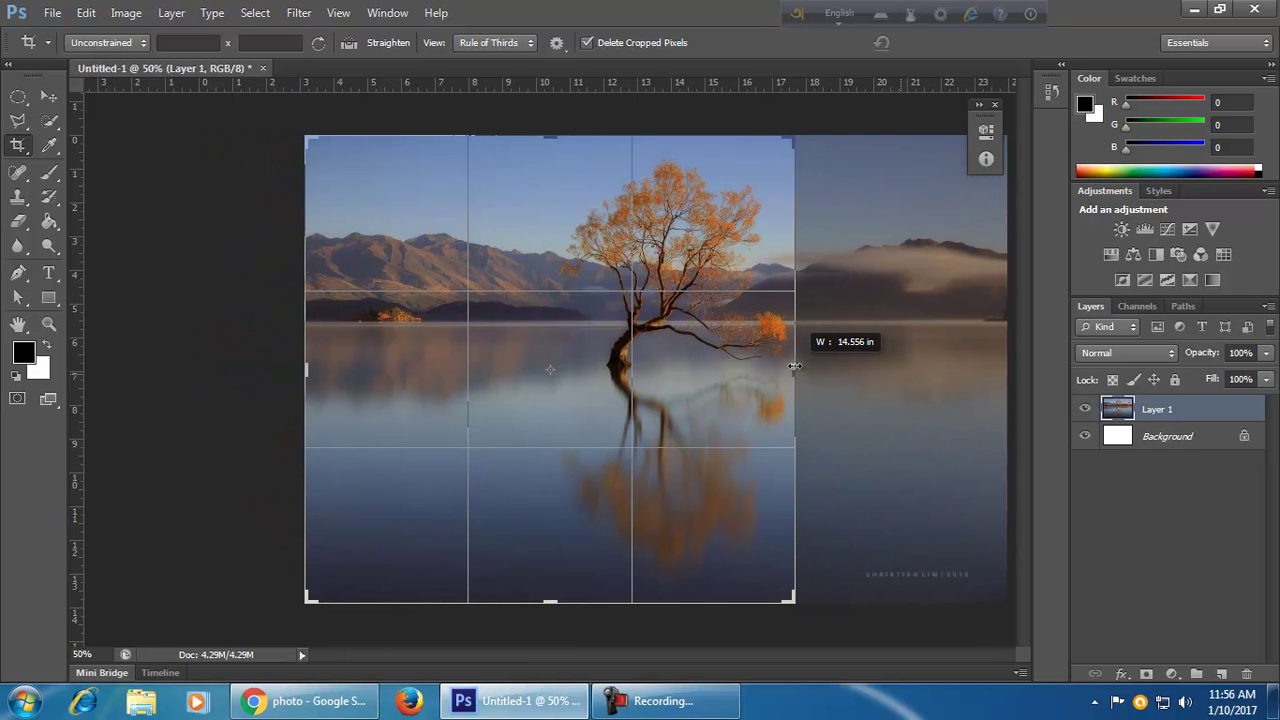
left_click_drag(842, 348, 842, 348)
key("ctrl+z")
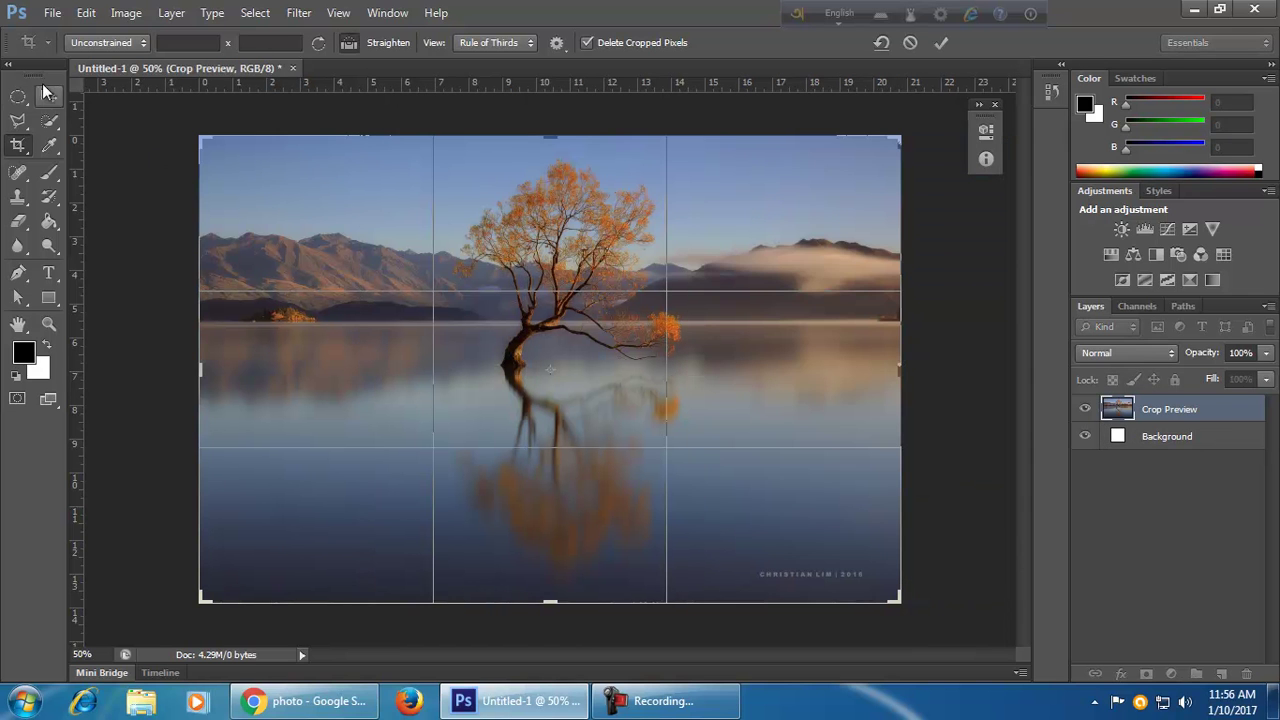
left_click(47, 97)
left_click(566, 275)
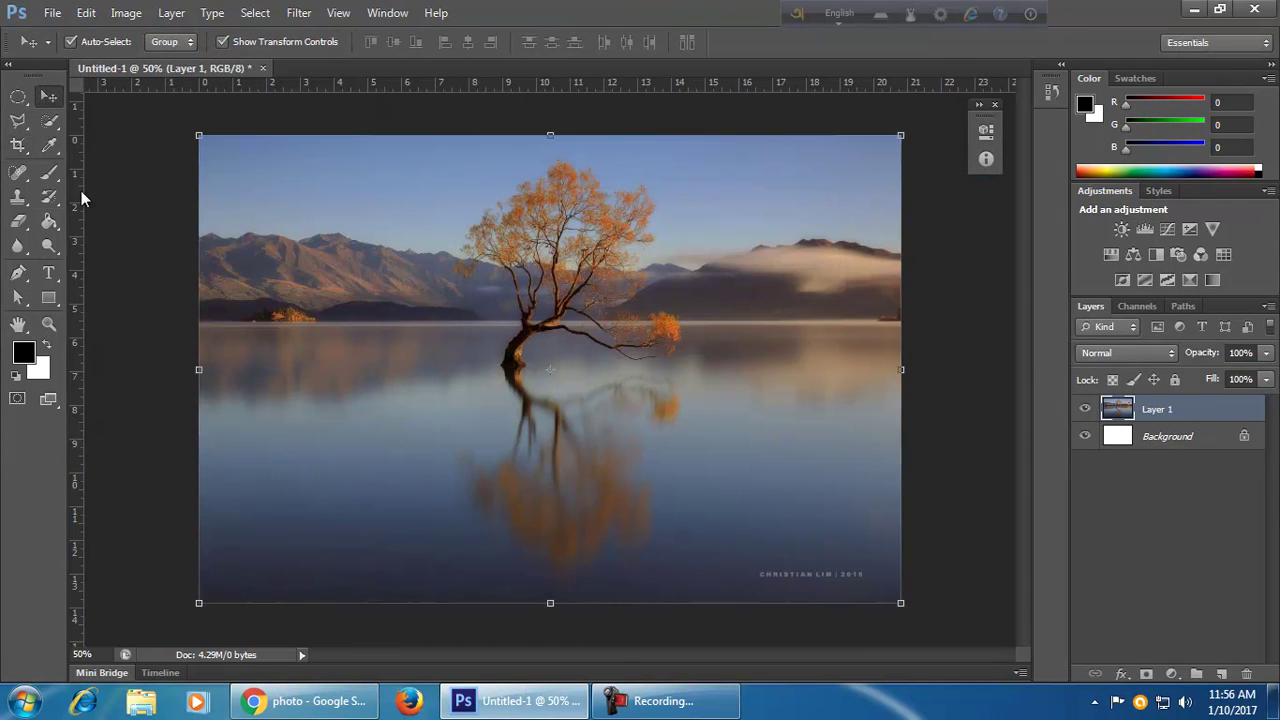
- Crop away the part of the lake photo beyond the tree, leaving it about 14 in wide, and deselect the layer
left_click(17, 145)
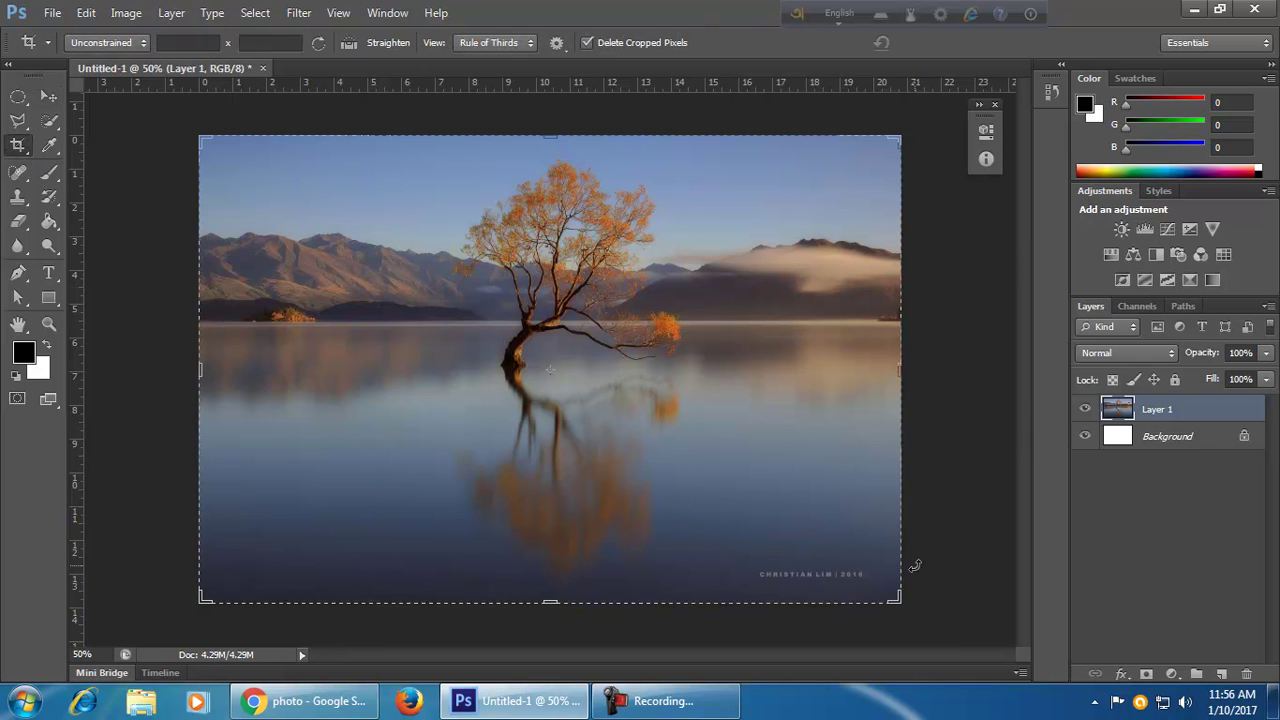
left_click_drag(898, 369, 789, 352)
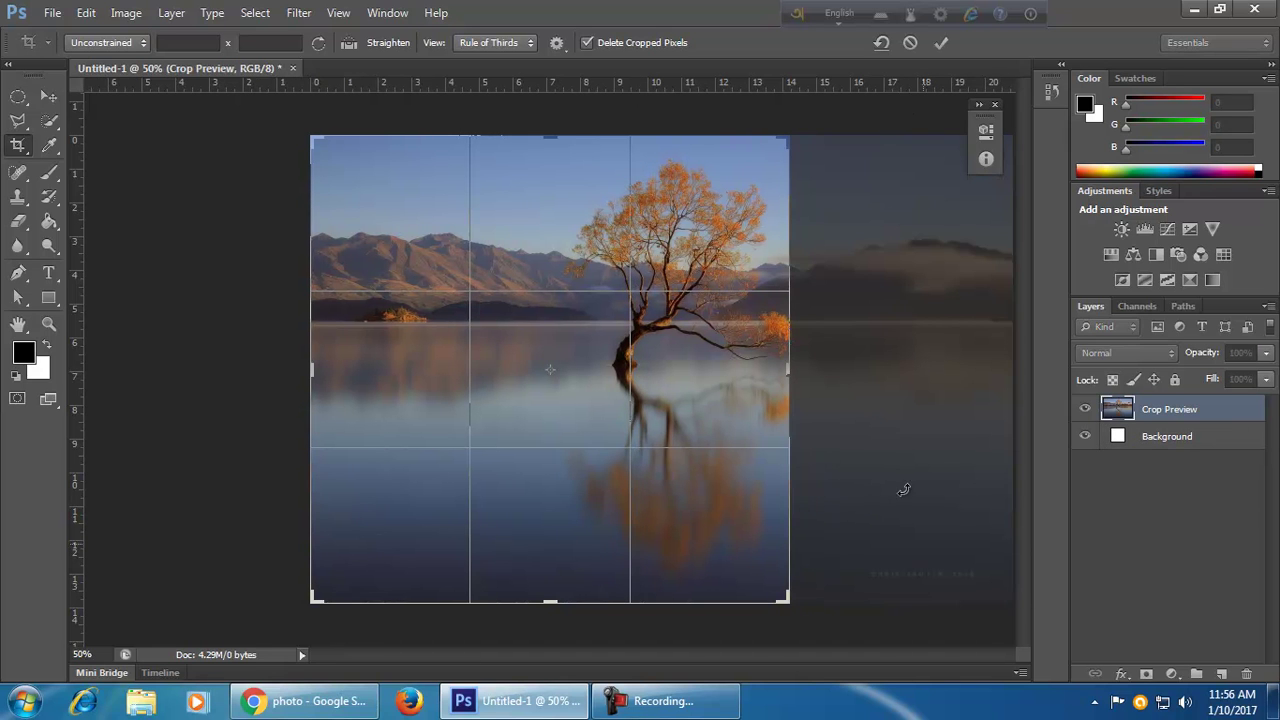
scroll(772, 512, "down", 2)
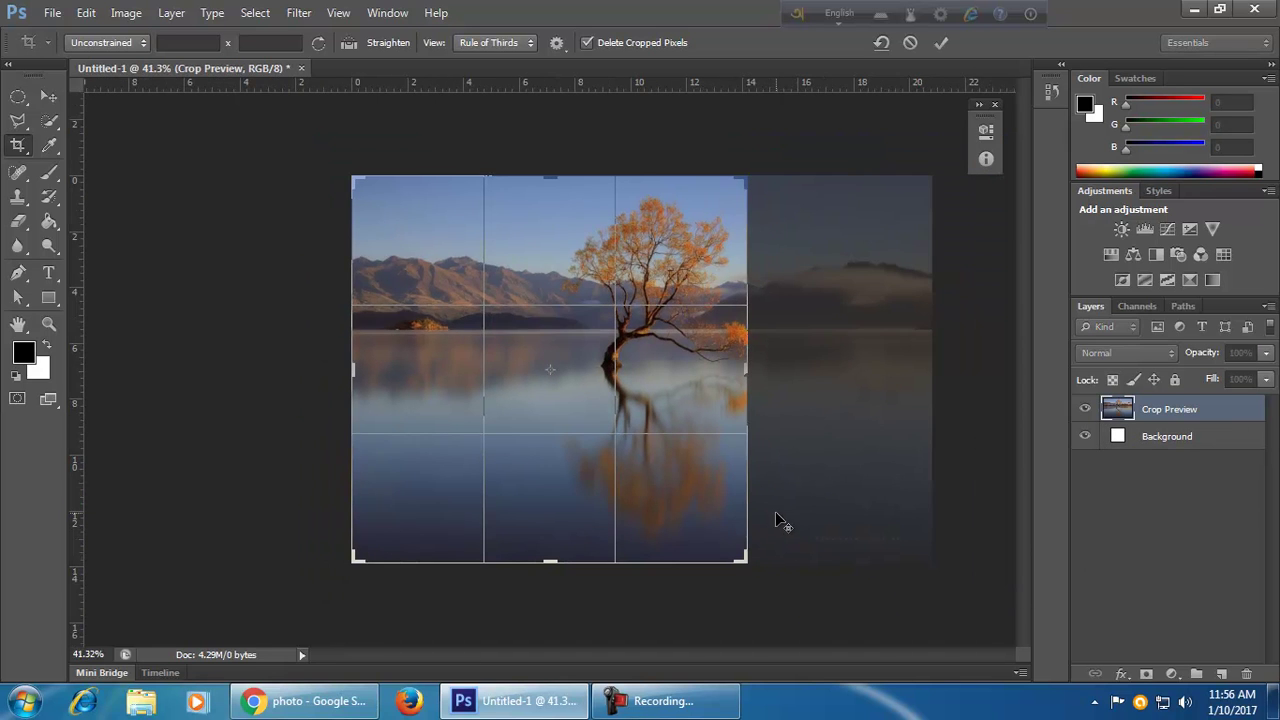
left_click(941, 42)
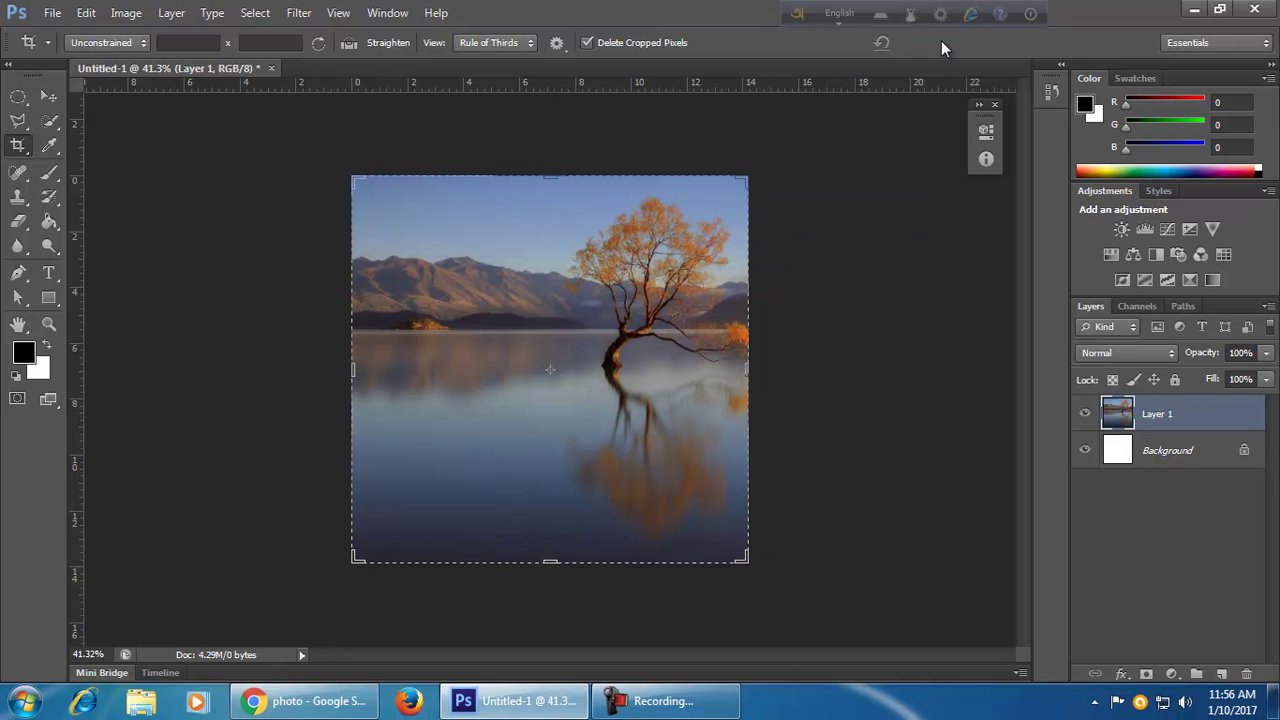
left_click(48, 96)
left_click(249, 316)
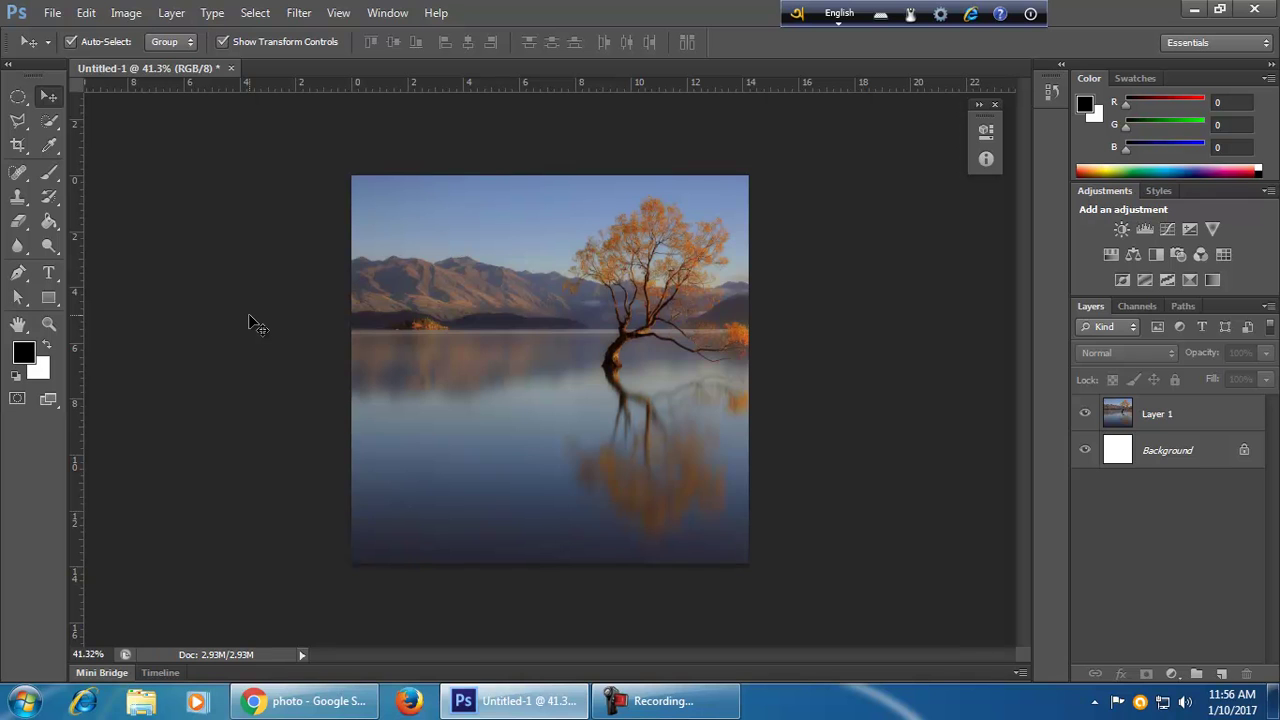
- Undo the last crop of the lake photo and start a new crop over the whole image
key("ctrl+z")
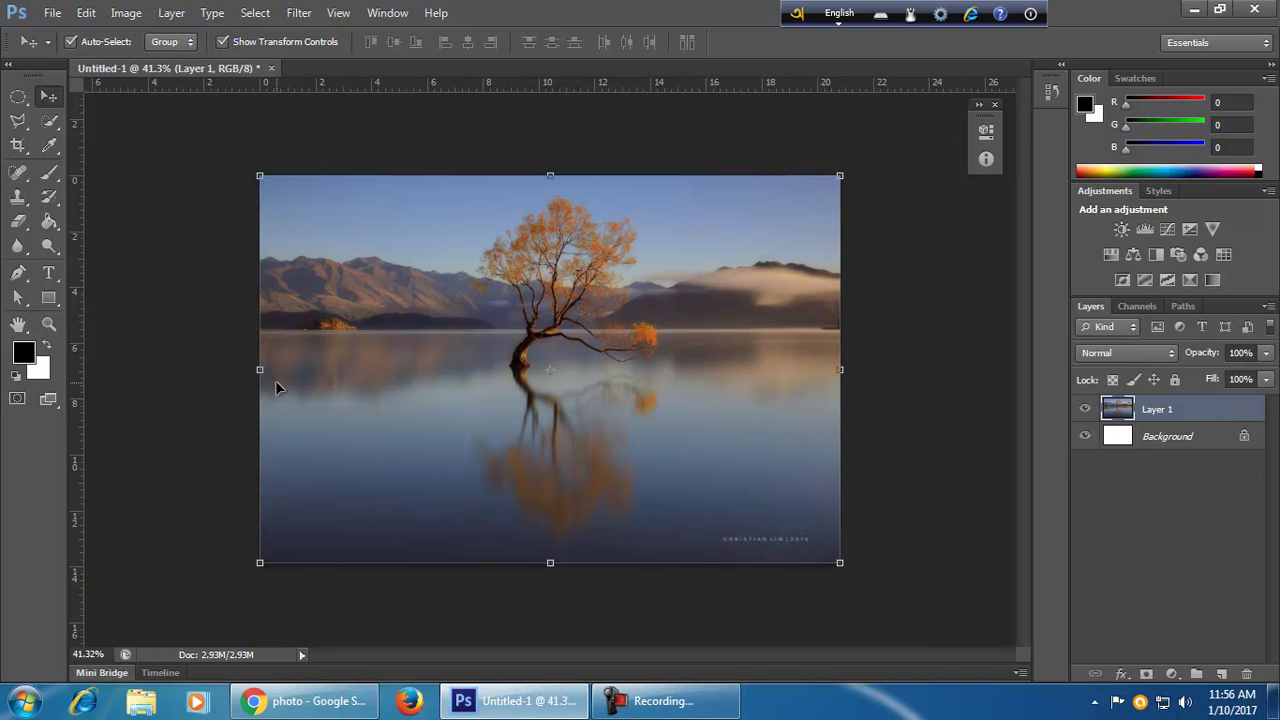
left_click(18, 145)
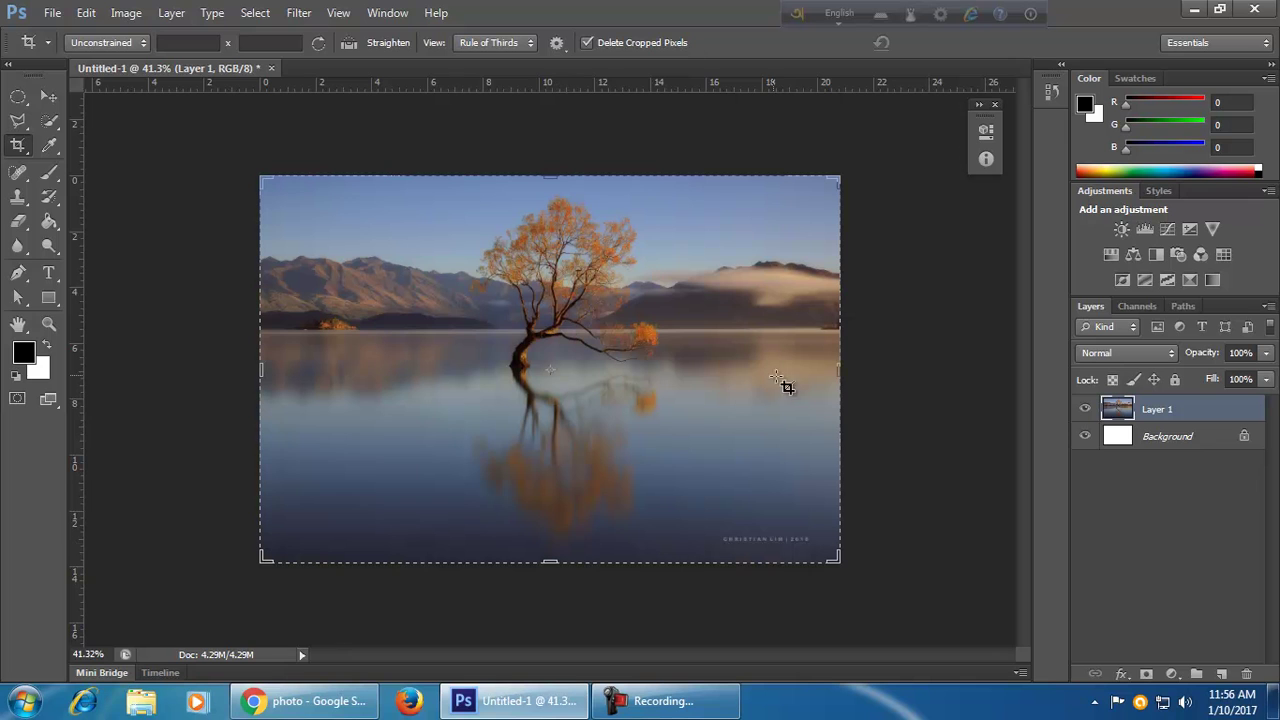
left_click(840, 372)
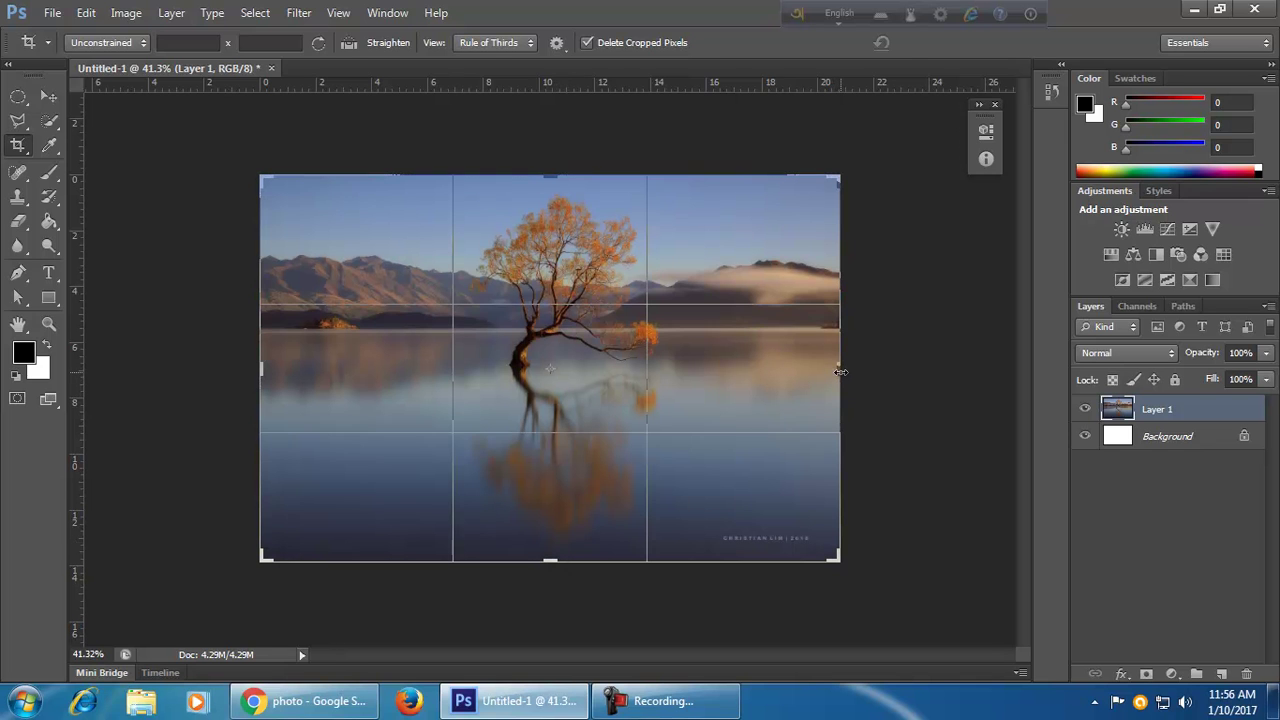
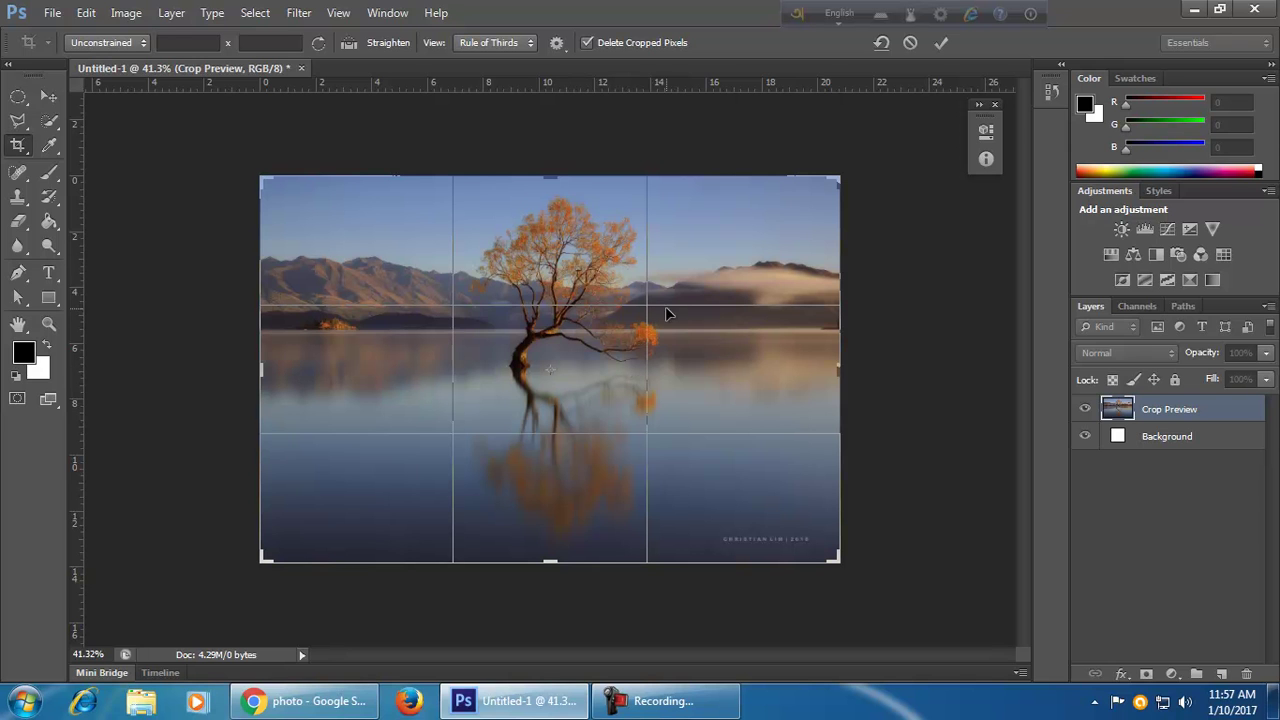
left_click(20, 97)
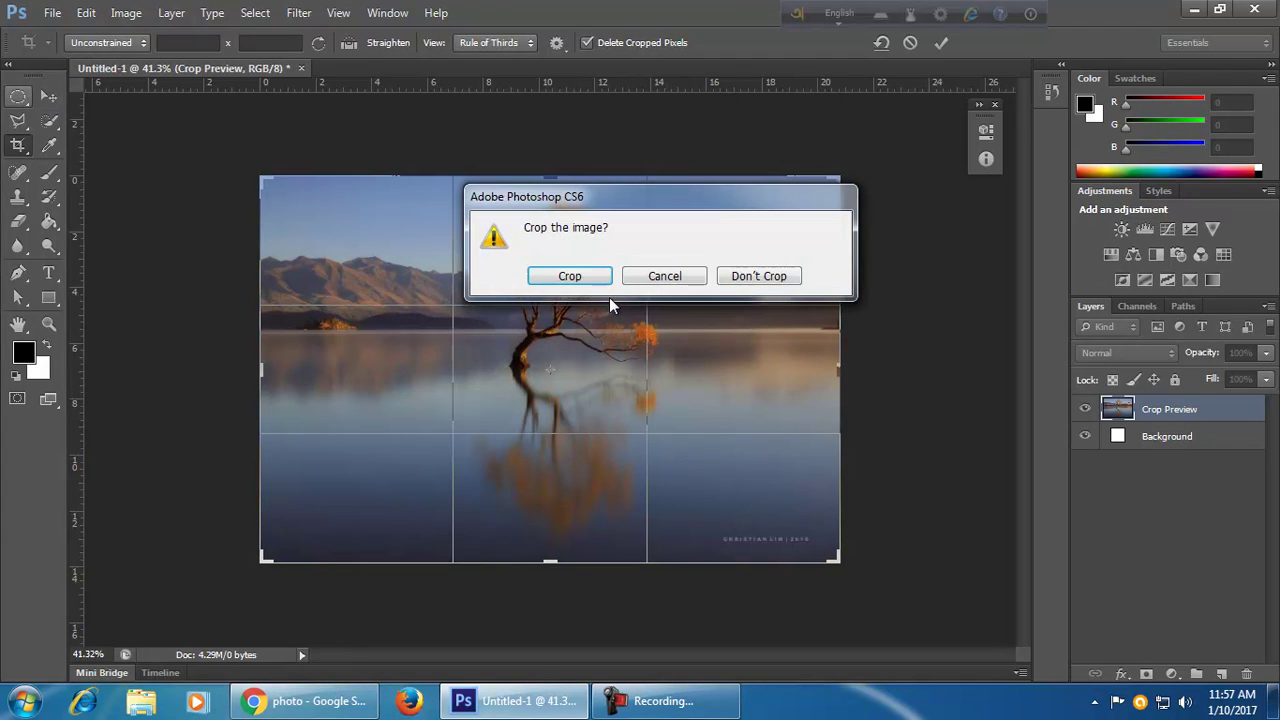
left_click(688, 281)
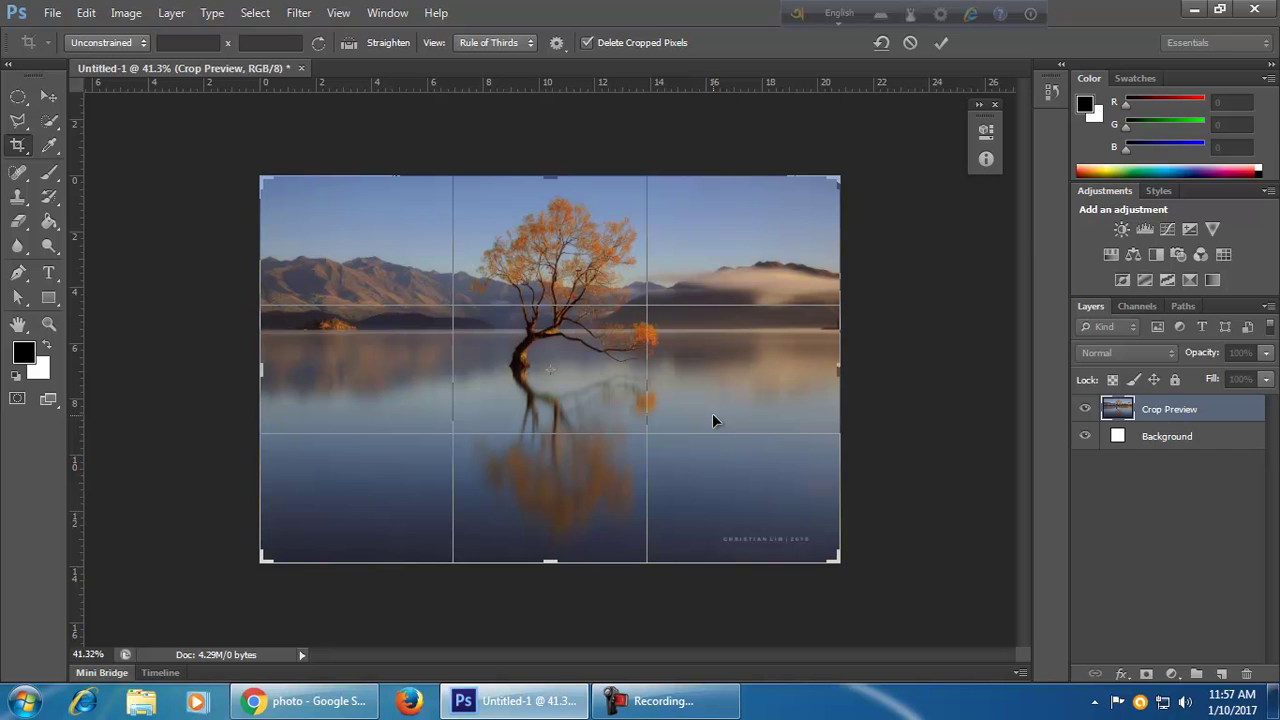
- Crop away the misty hills beyond the tree, leaving the lake photo about 16 in wide
left_click_drag(840, 375, 776, 383)
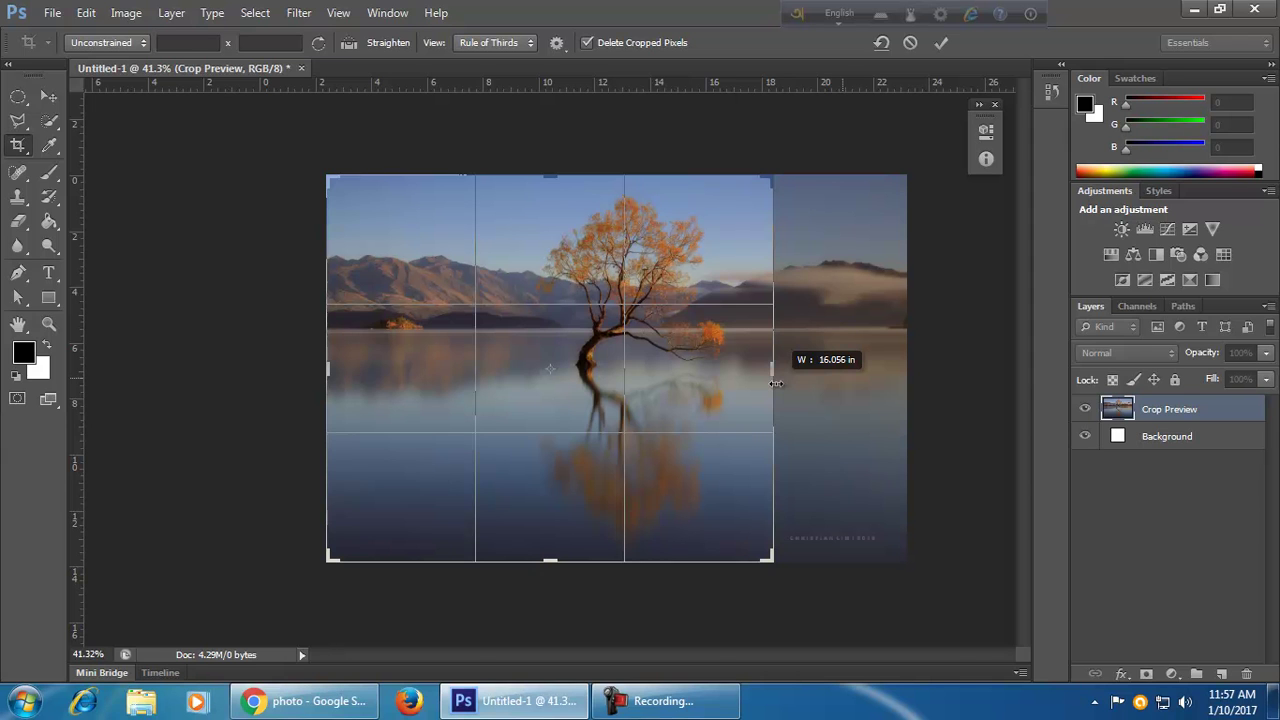
left_click_drag(776, 383, 779, 389)
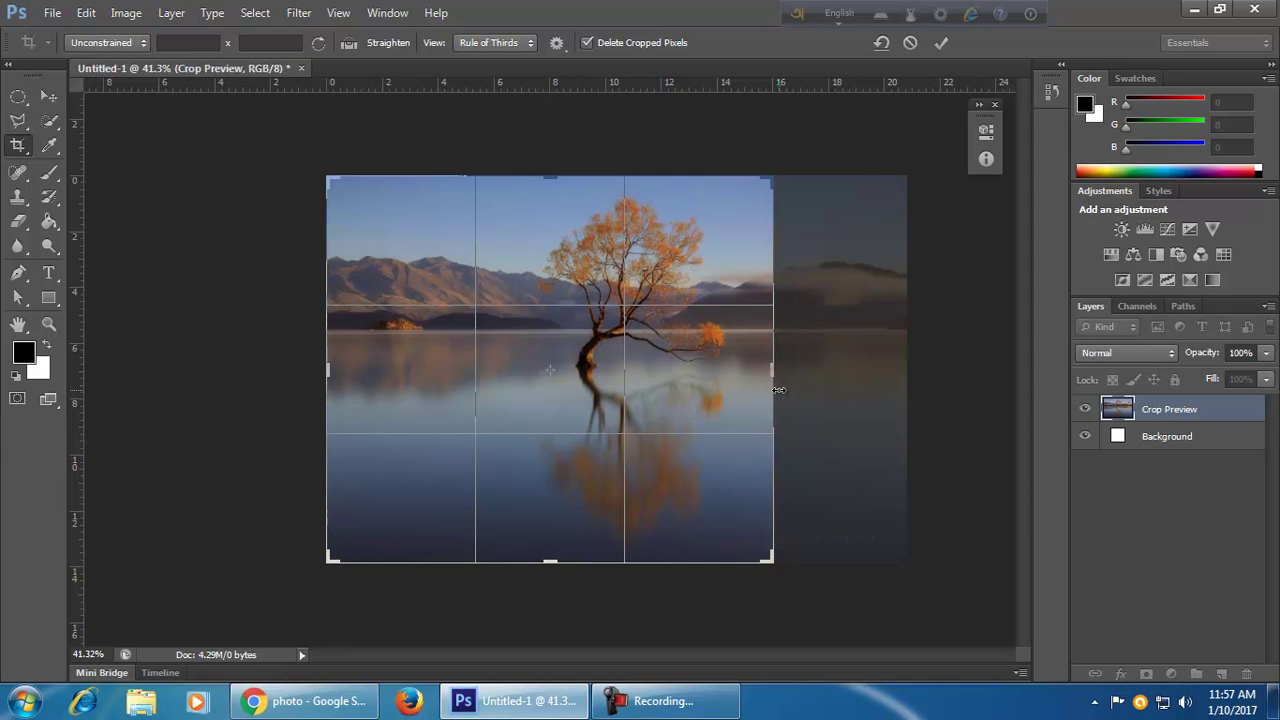
left_click(941, 44)
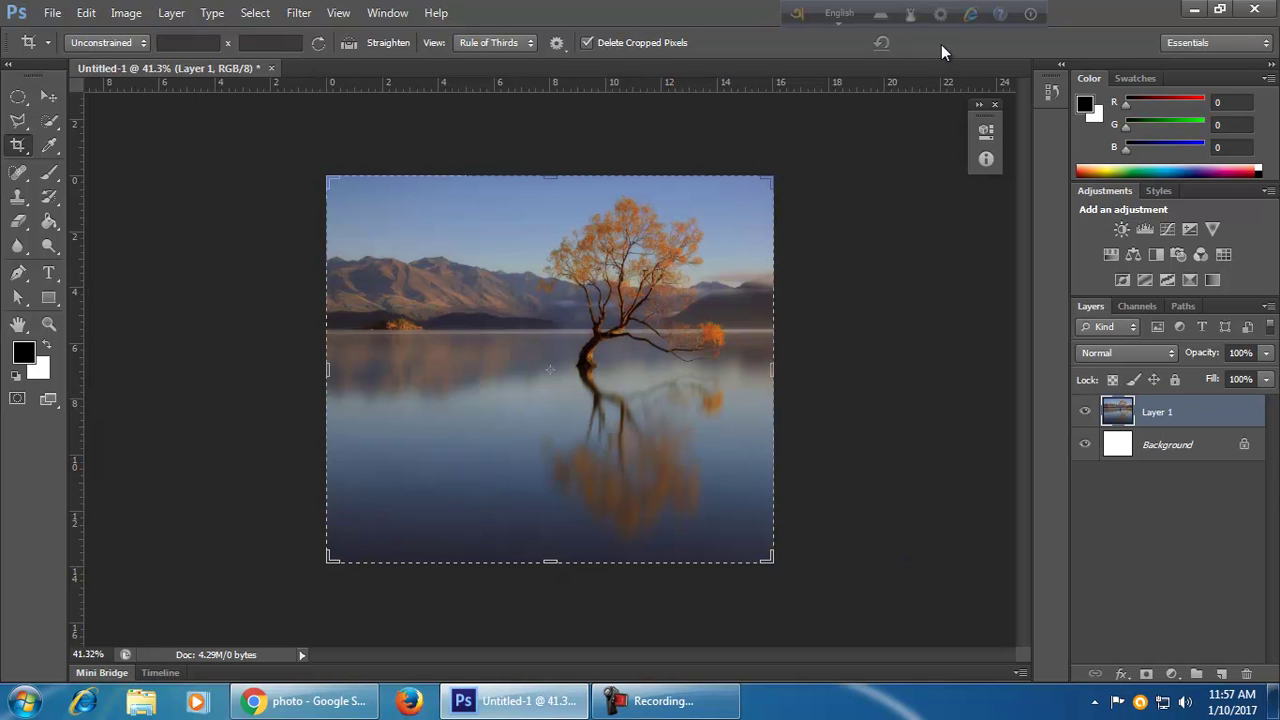
- Cancel the new crop preview and undo the last crop of the lake photo
left_click(912, 428)
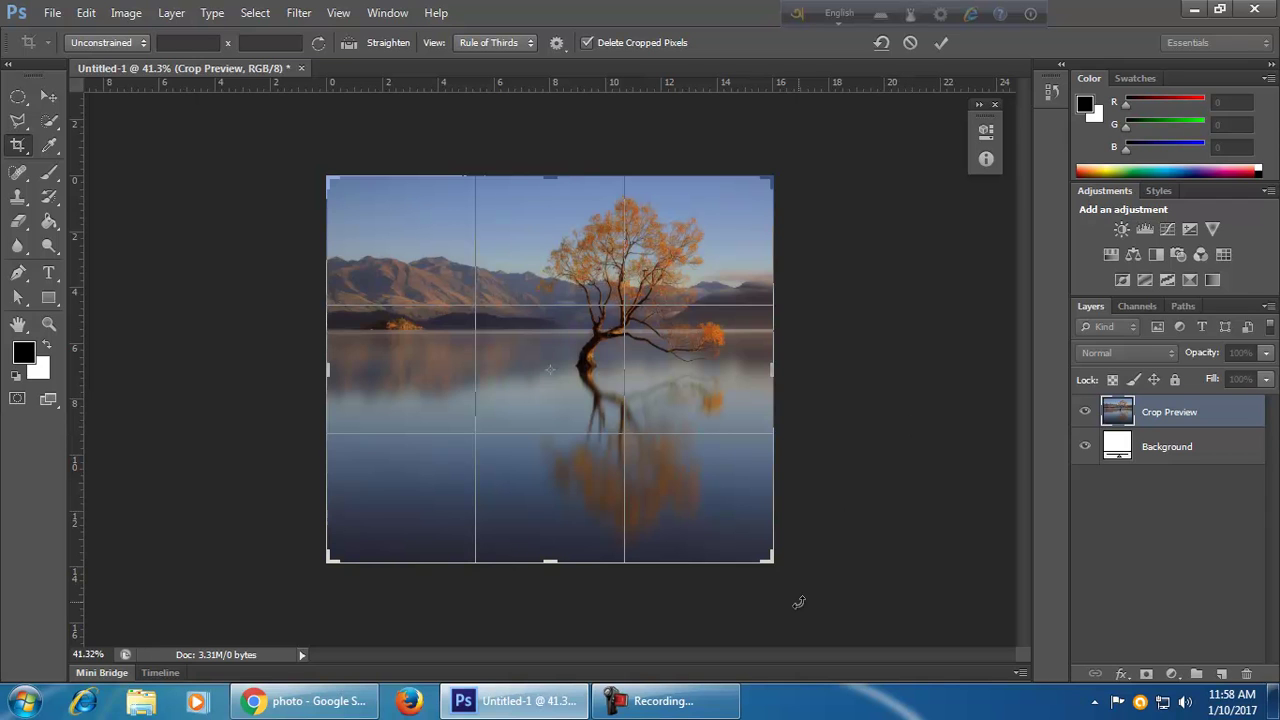
left_click(911, 44)
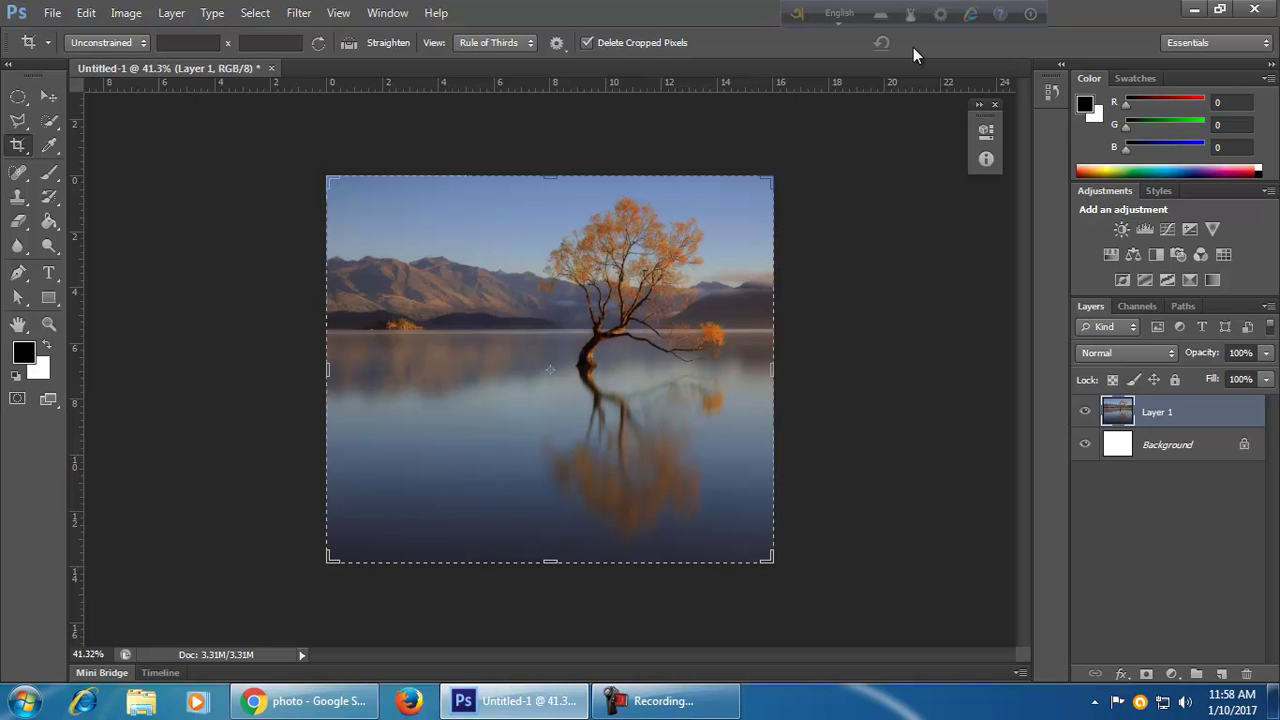
key("ctrl+z")
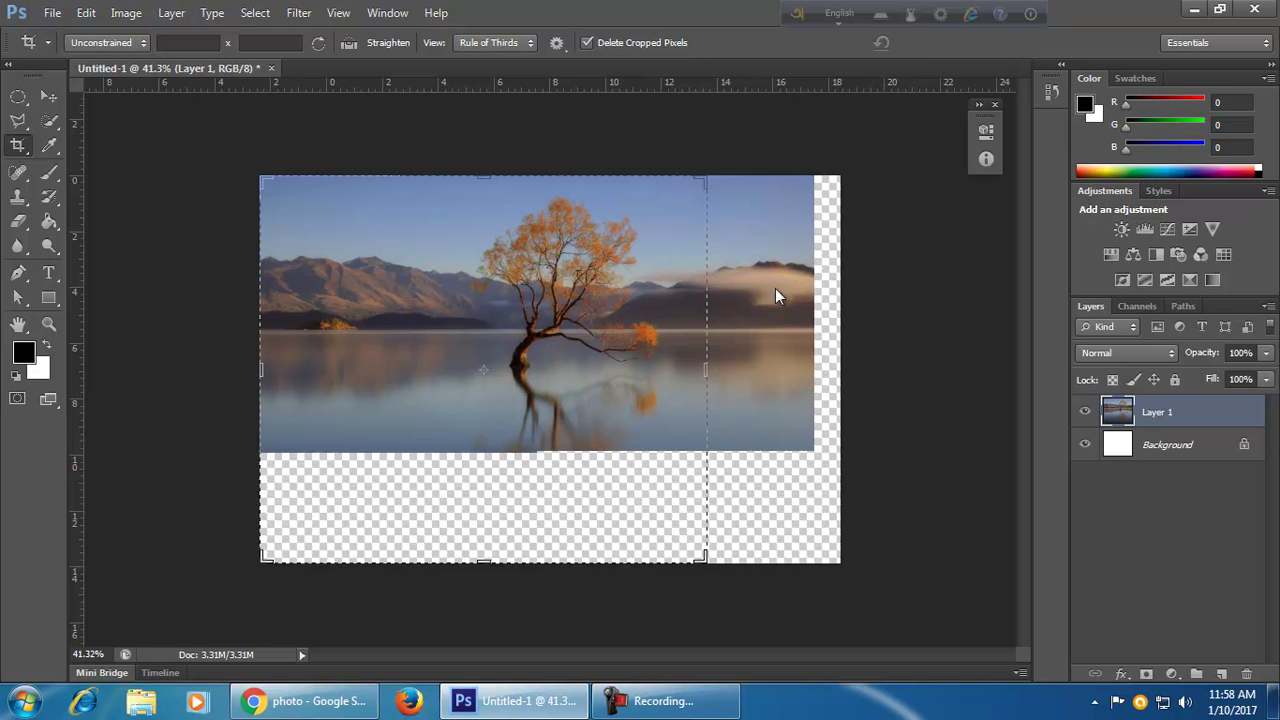
- Try extending the crop frame beyond the photo's upper and lower edges, cancel it, and select the Move Tool
left_click_drag(552, 563, 576, 582)
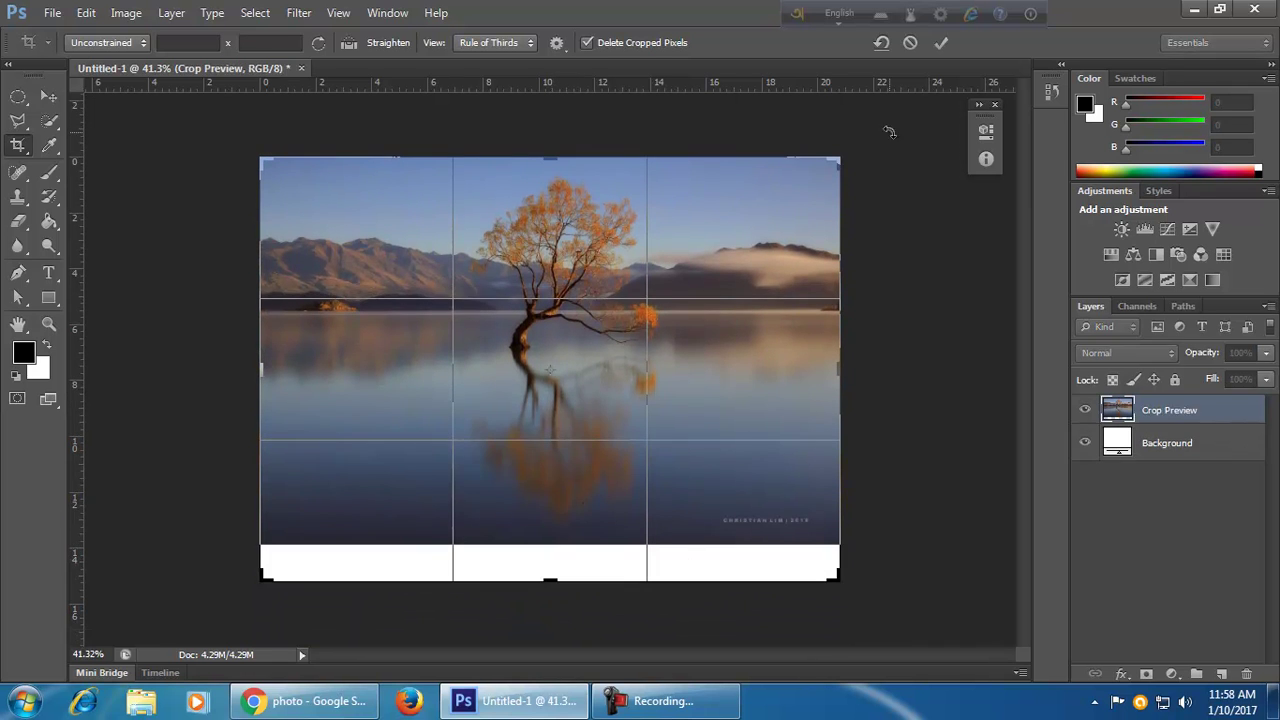
left_click(916, 43)
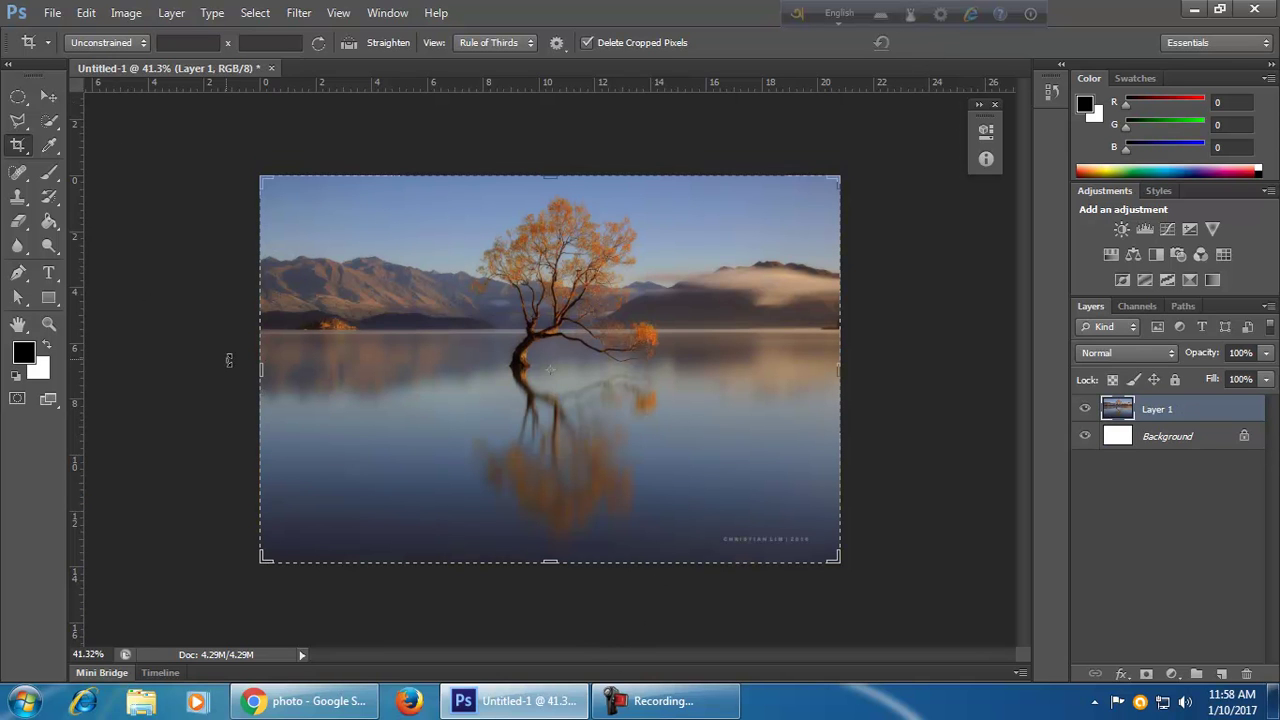
left_click(48, 96)
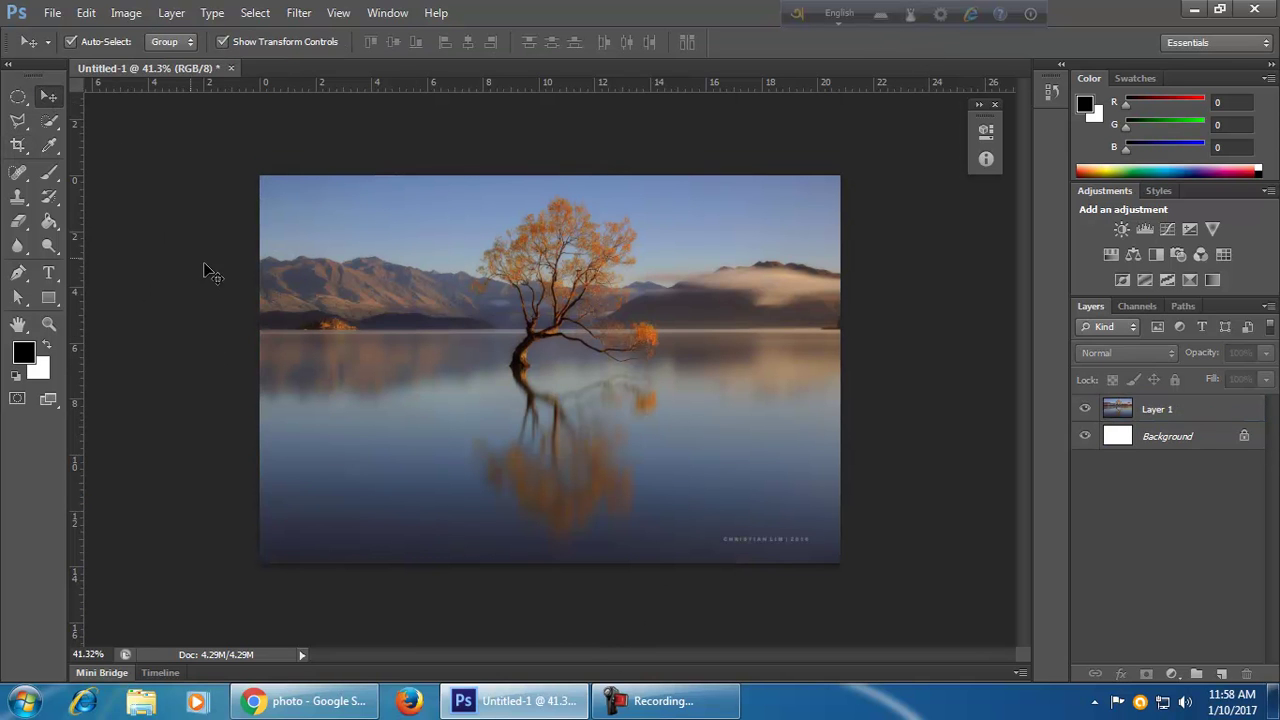
- Check the lake photo's document size and width unit in Image Size, and close it without changes
left_click(126, 13)
left_click(204, 147)
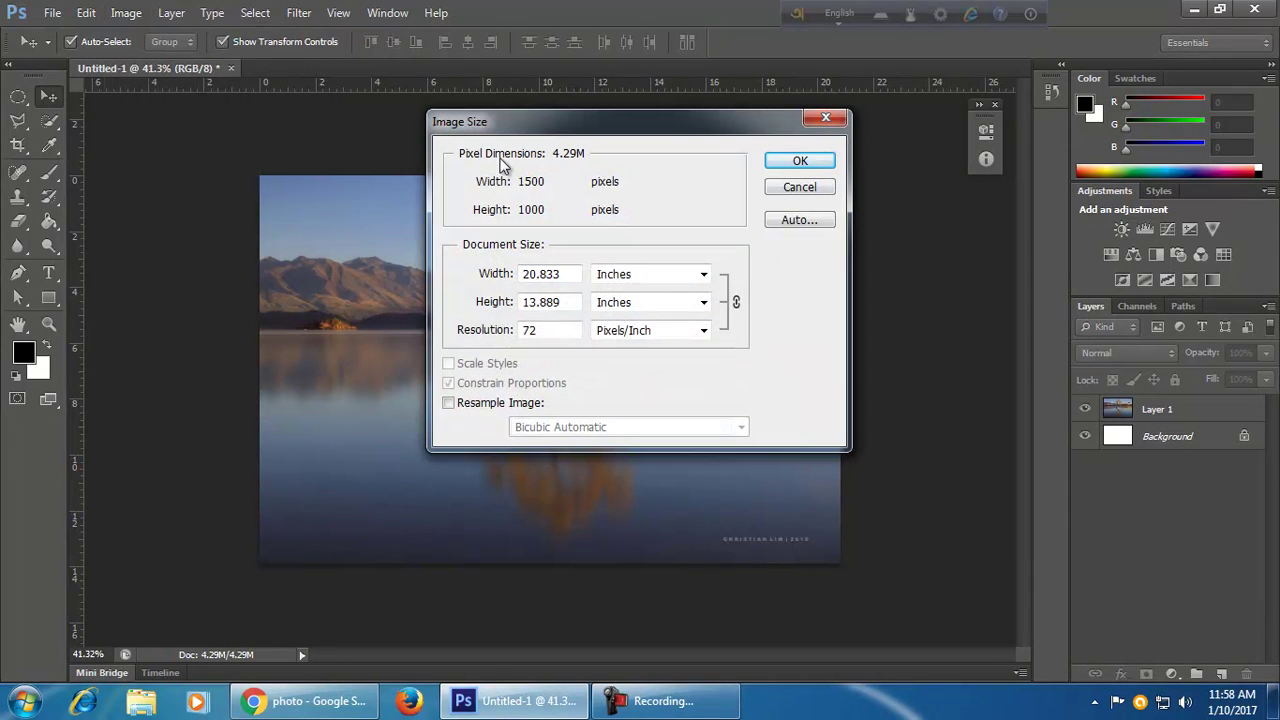
left_click(660, 281)
left_click(660, 280)
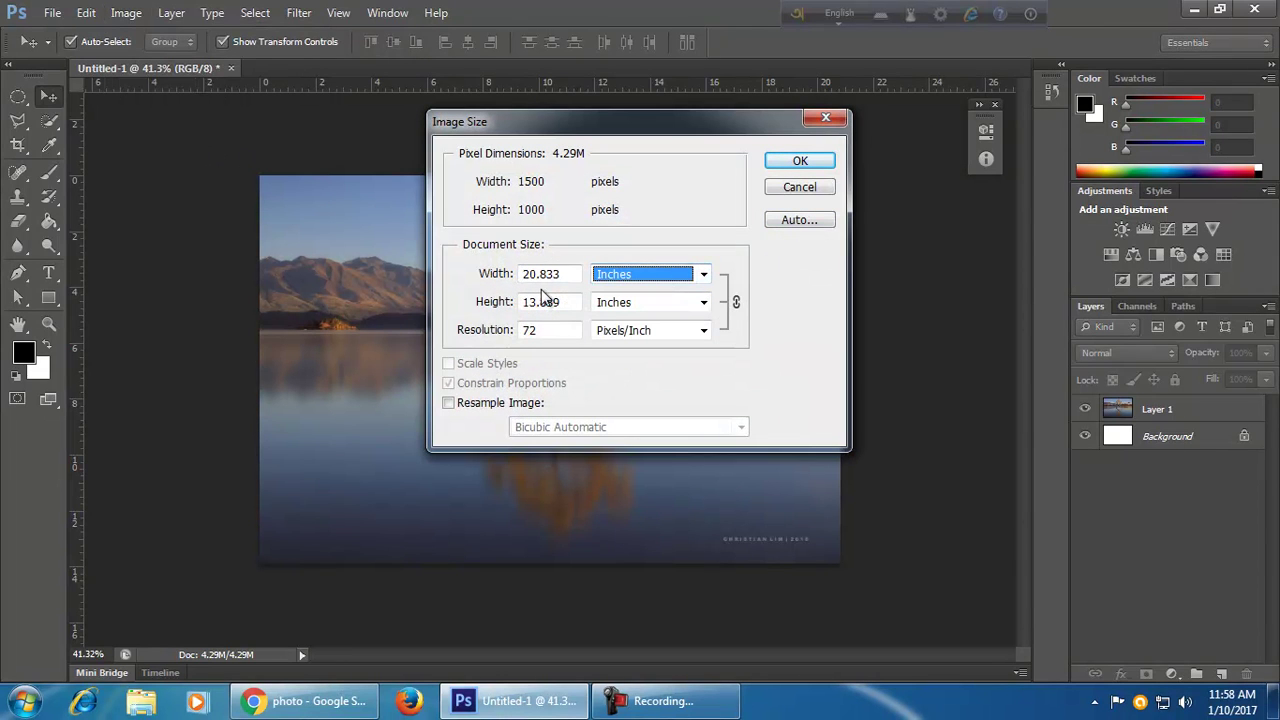
left_click(833, 120)
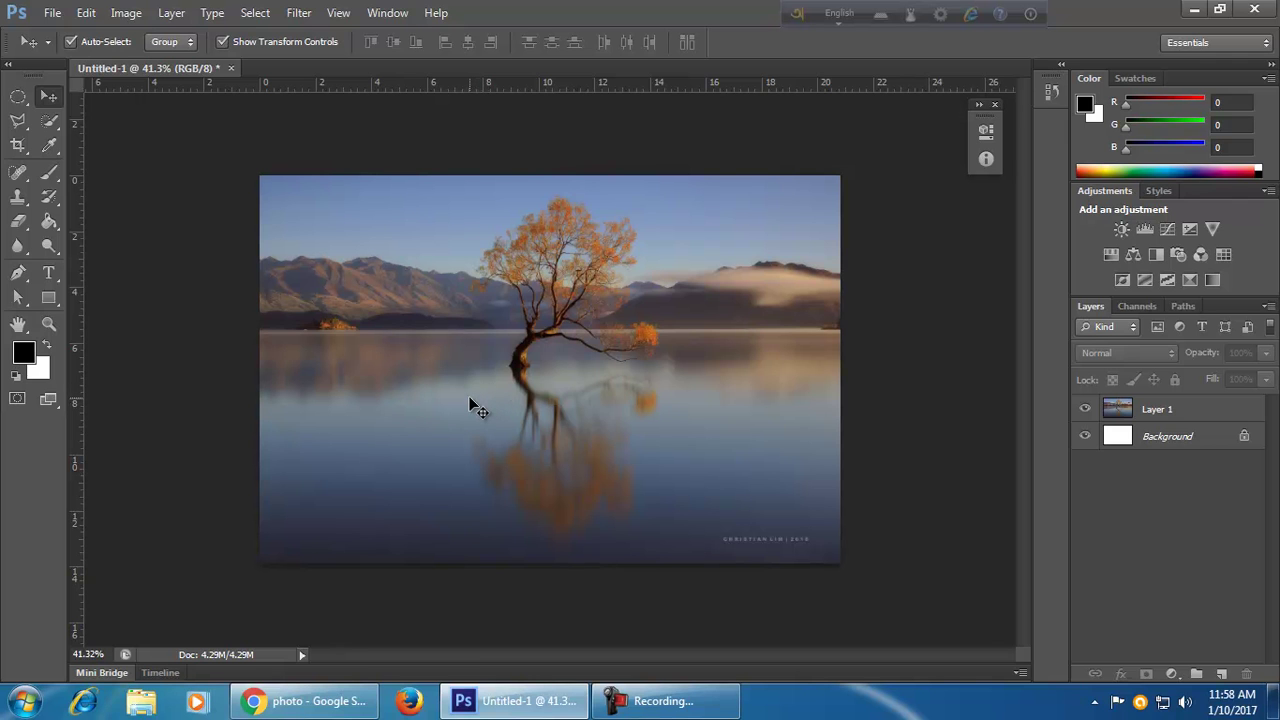
- Select the Crop Tool and set a custom crop ratio of 4 in by 3 in
left_click(18, 146)
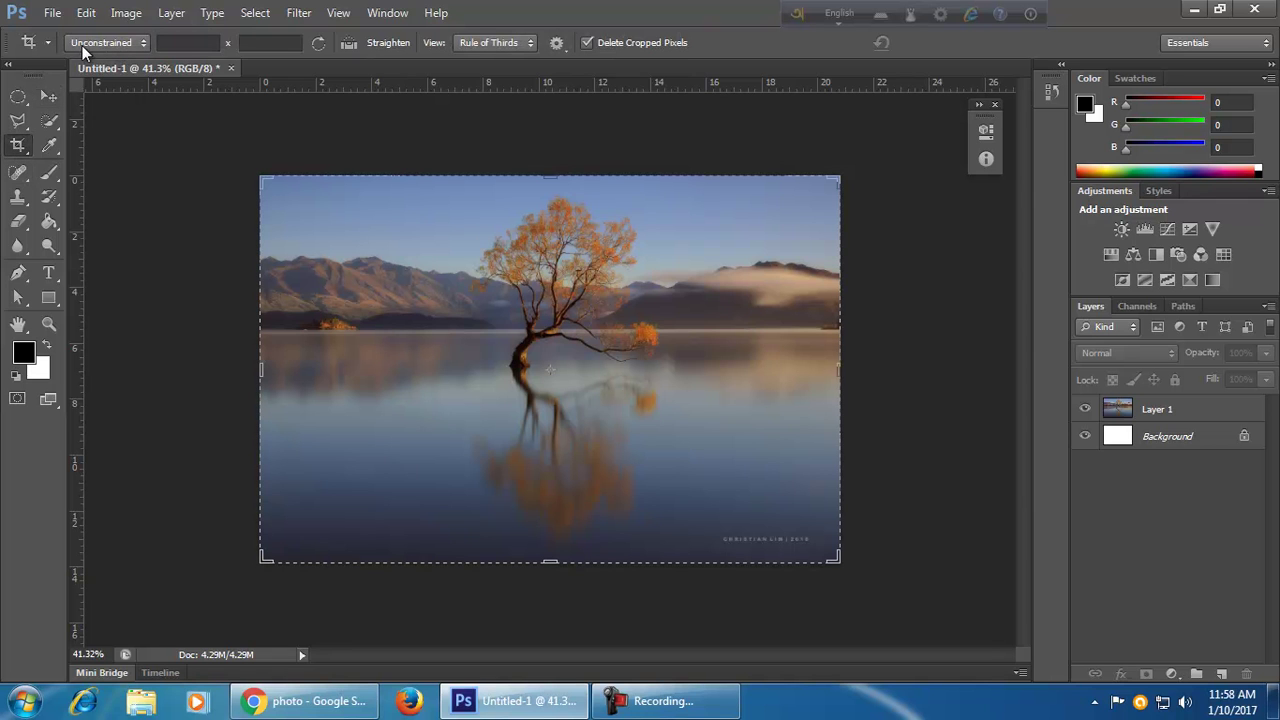
left_click(175, 43)
type("4in")
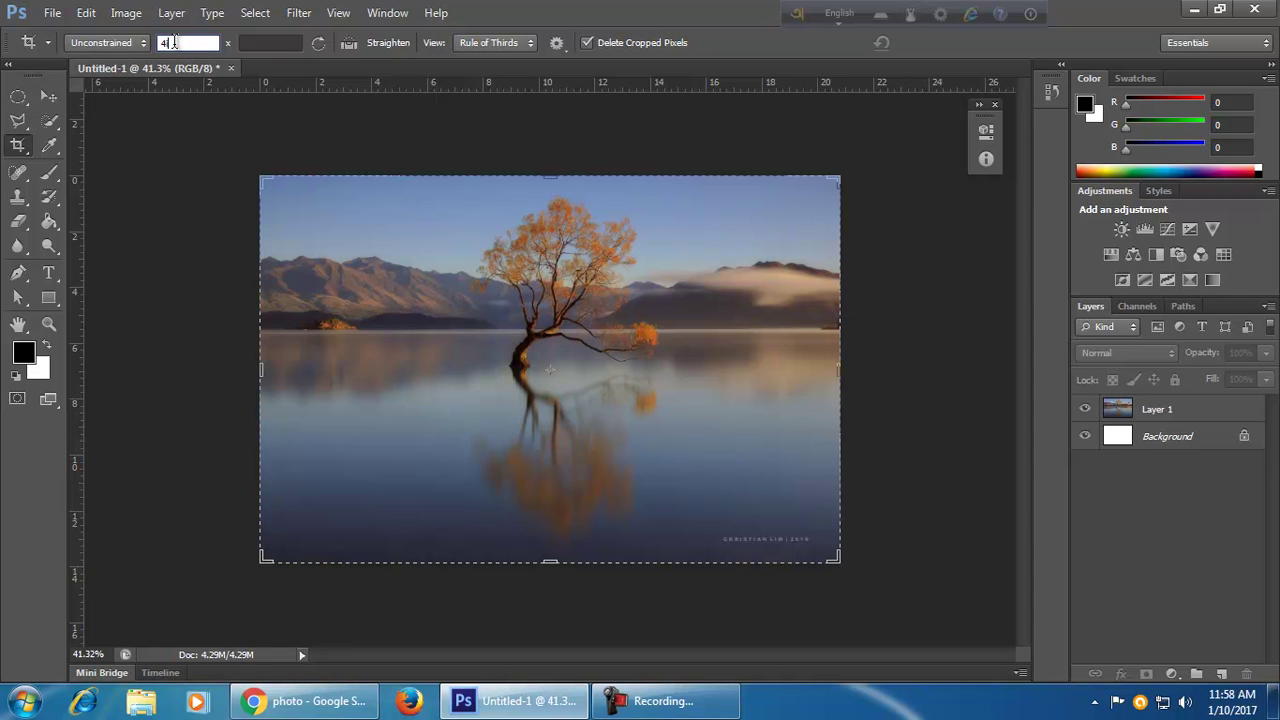
left_click(270, 41)
type("3in")
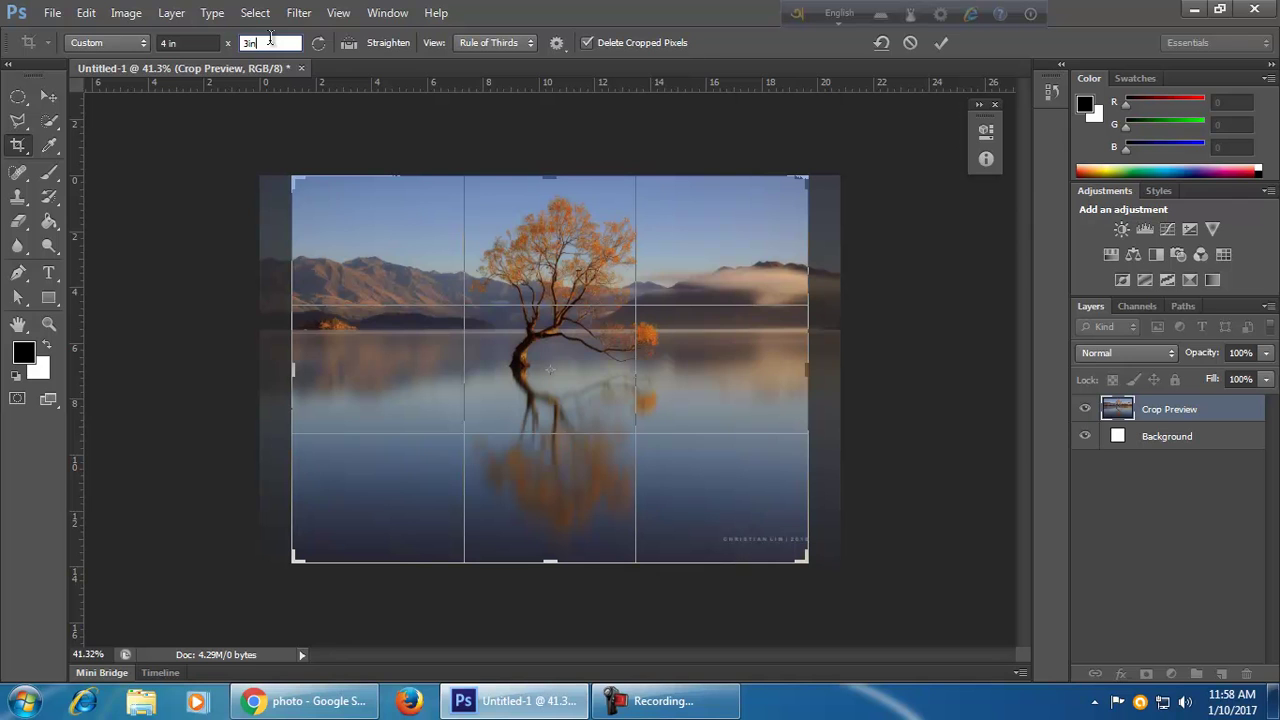
- Change the custom crop ratio to 2 in by 2 in
key("BackSpace")
key("BackSpace")
key("BackSpace")
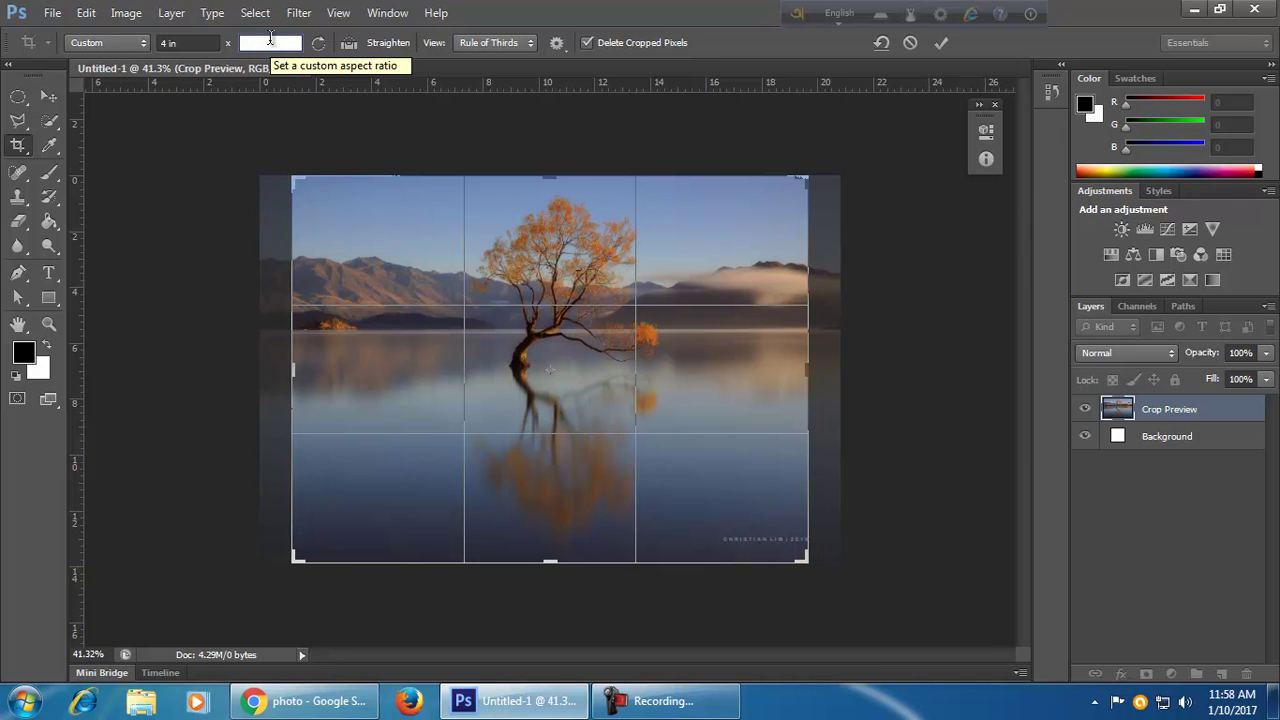
type("2in")
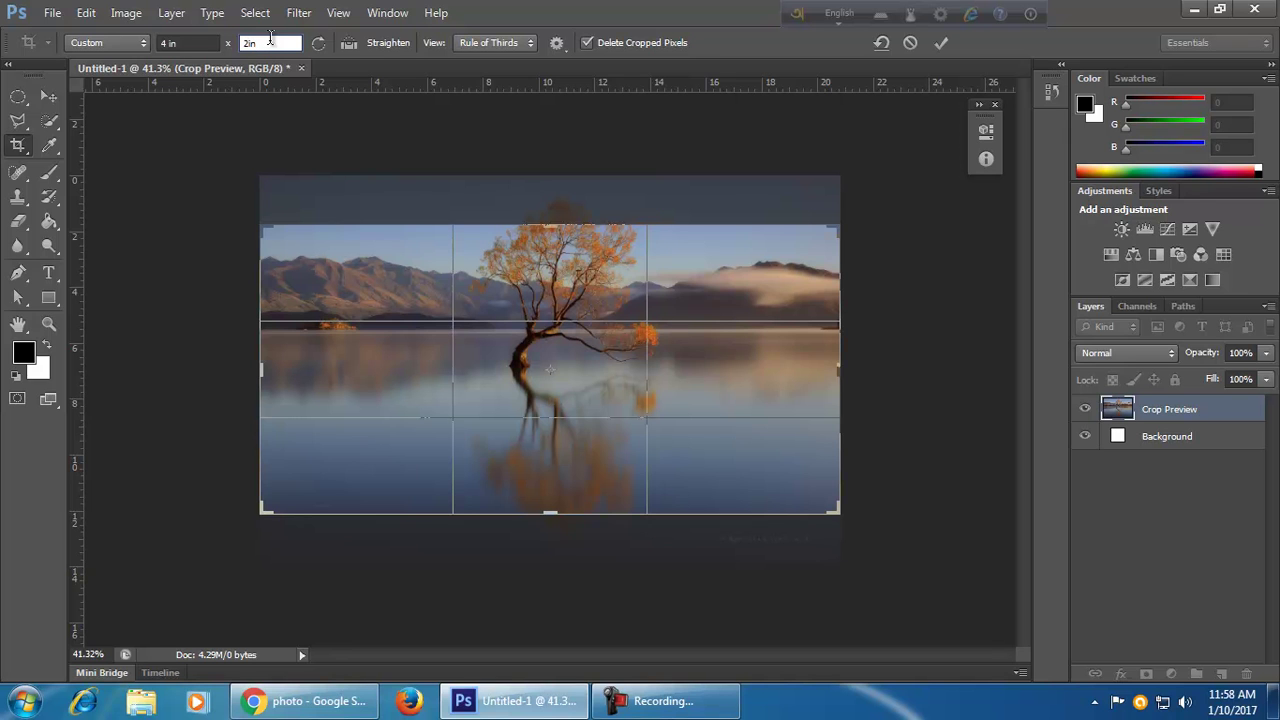
left_click(186, 42)
type("3")
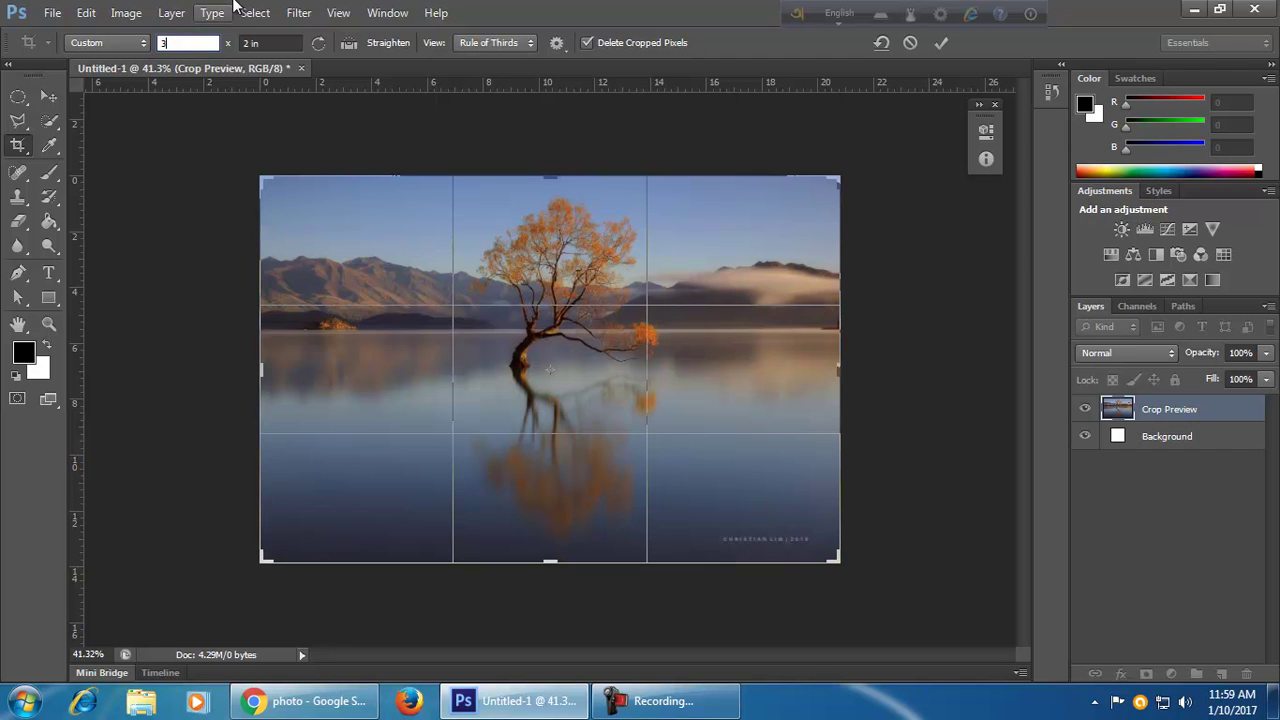
left_click_drag(180, 42, 83, 47)
type("2")
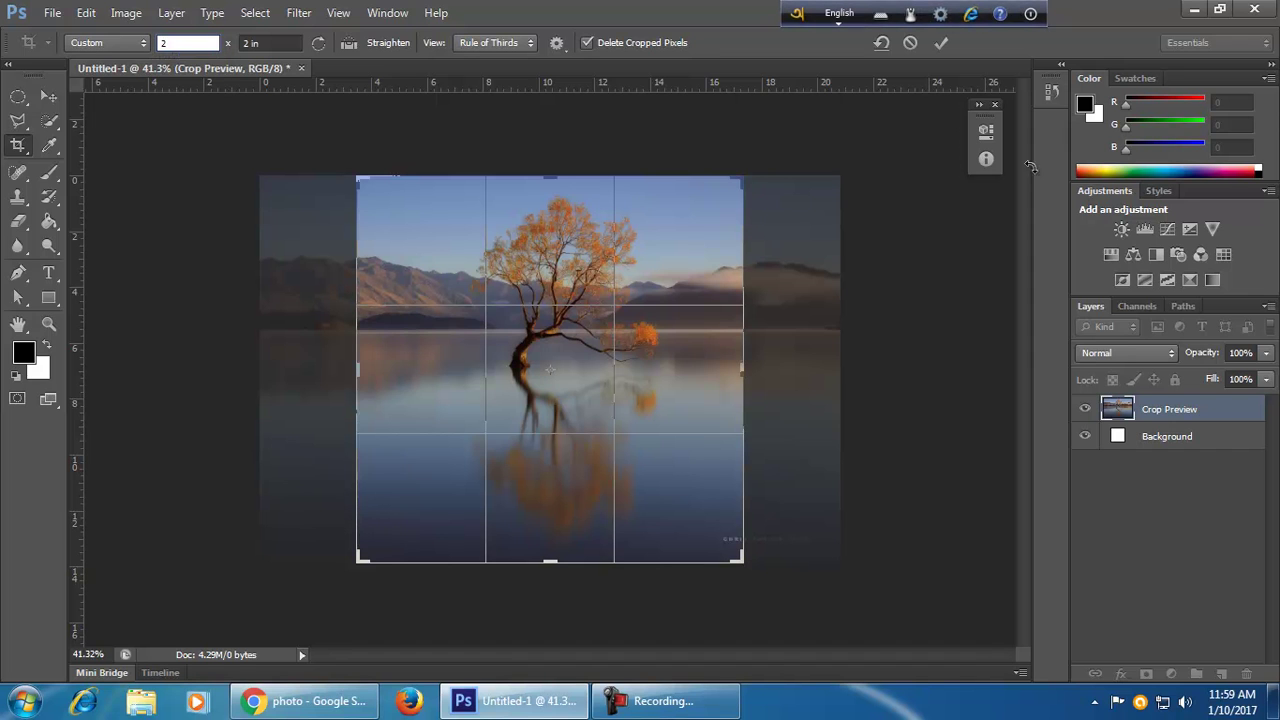
type("in")
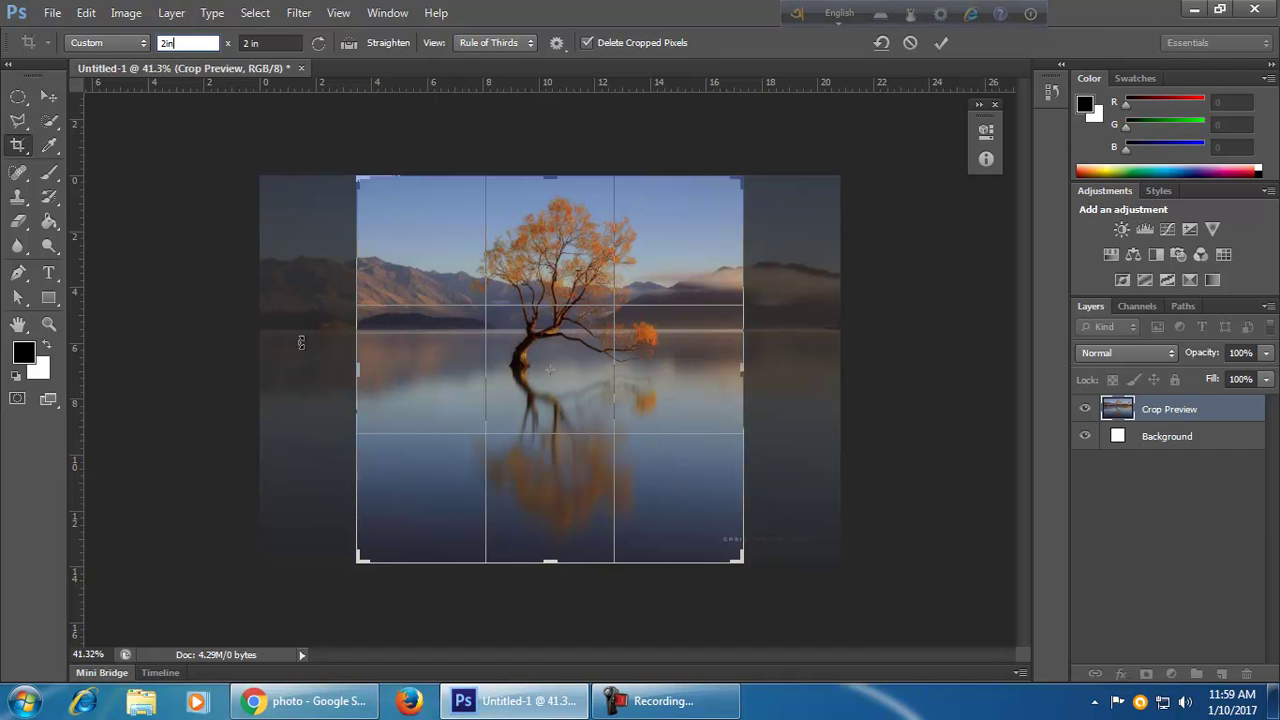
- Shift the photo inside the square crop frame so the tree sits near its centre, and apply the crop
left_click_drag(677, 486, 576, 481)
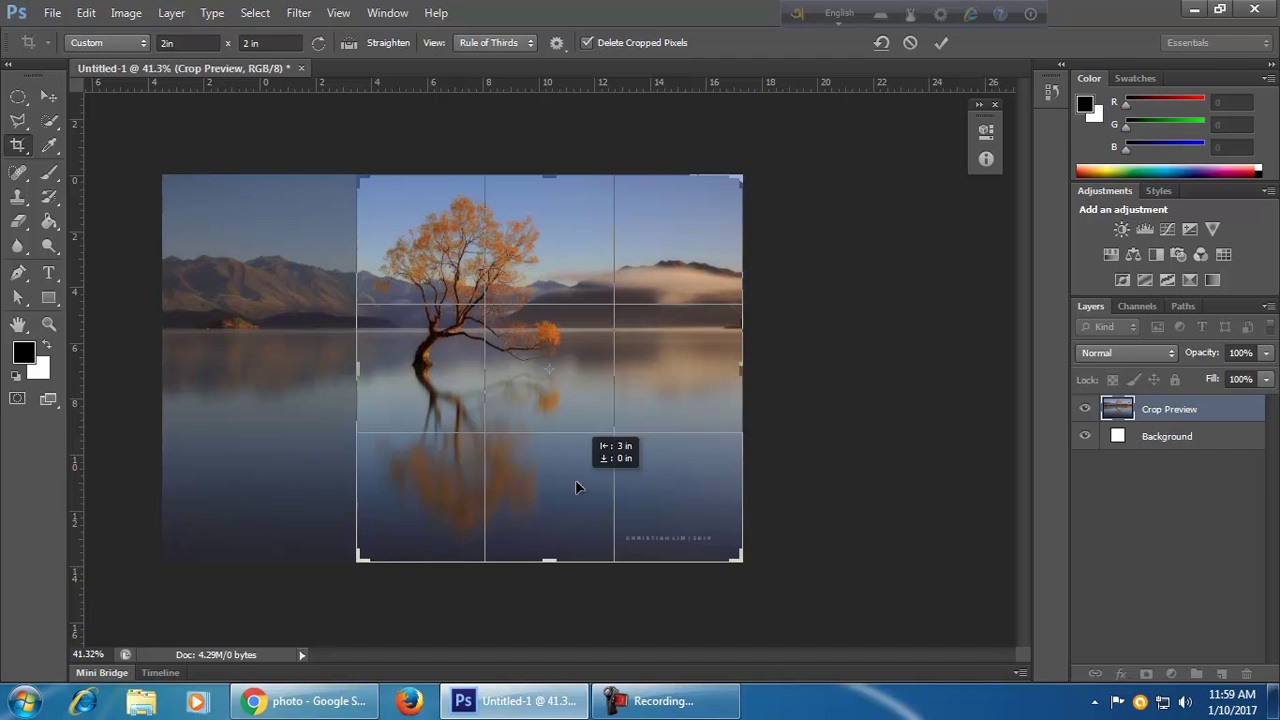
left_click_drag(575, 487, 681, 482)
left_click_drag(690, 472, 697, 485)
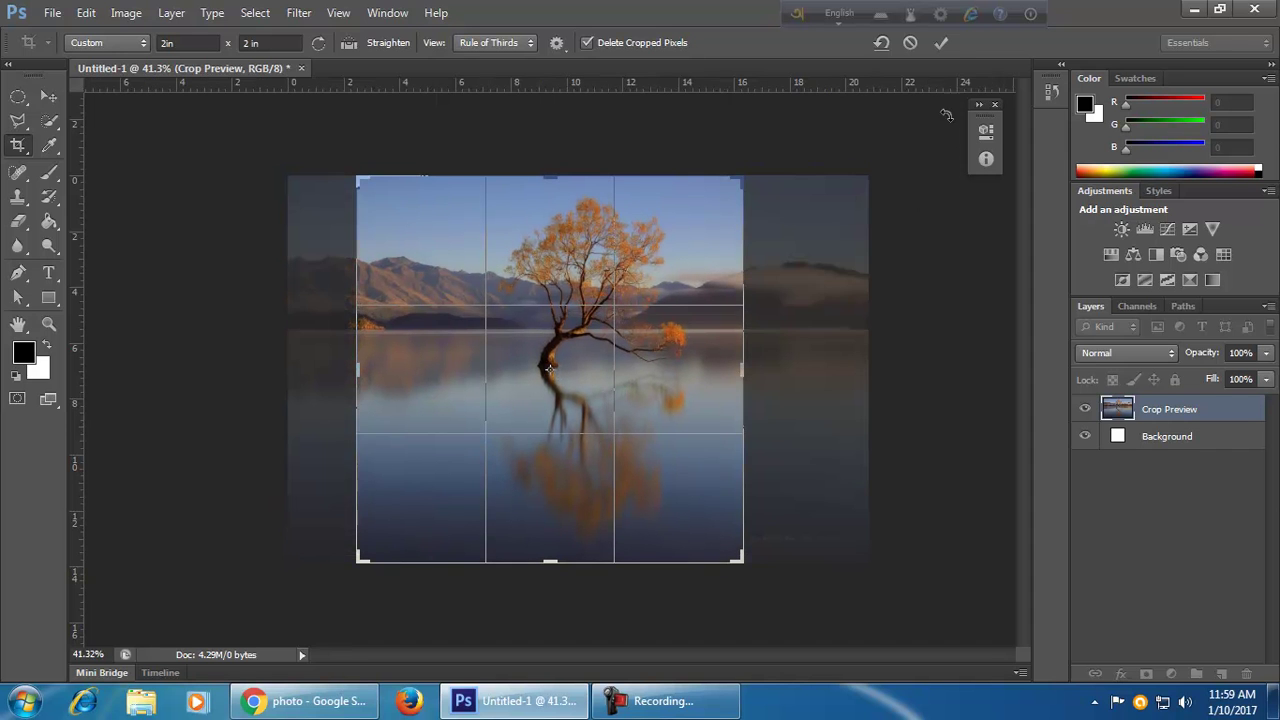
left_click(943, 42)
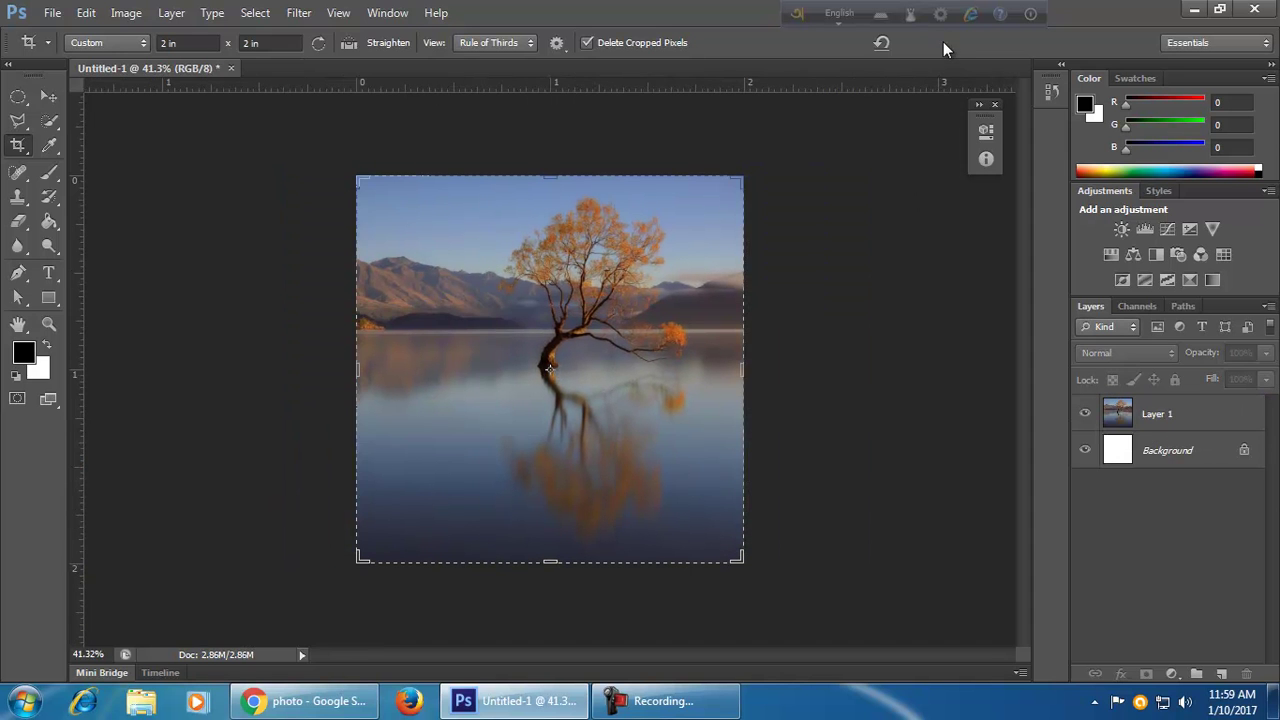
- Leave the new crop preview without cropping and select the Eyedropper Tool
left_click(203, 407)
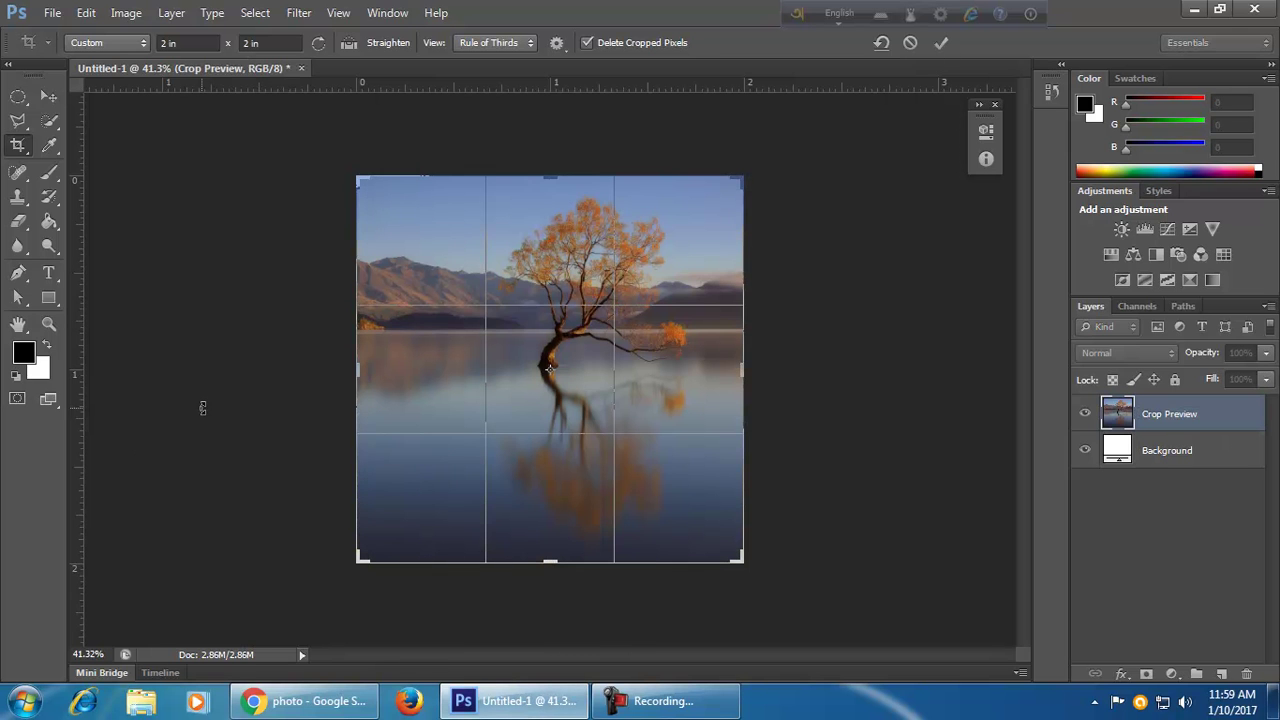
key("v")
left_click(570, 276)
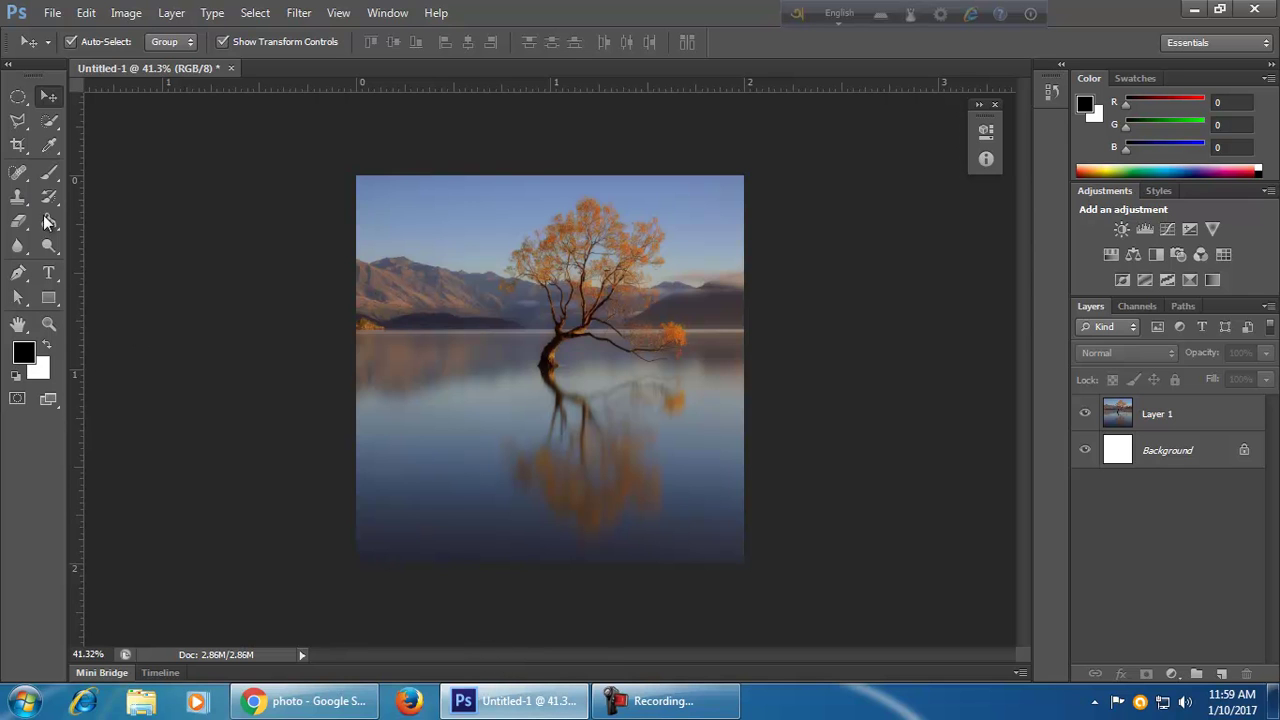
left_click(57, 142)
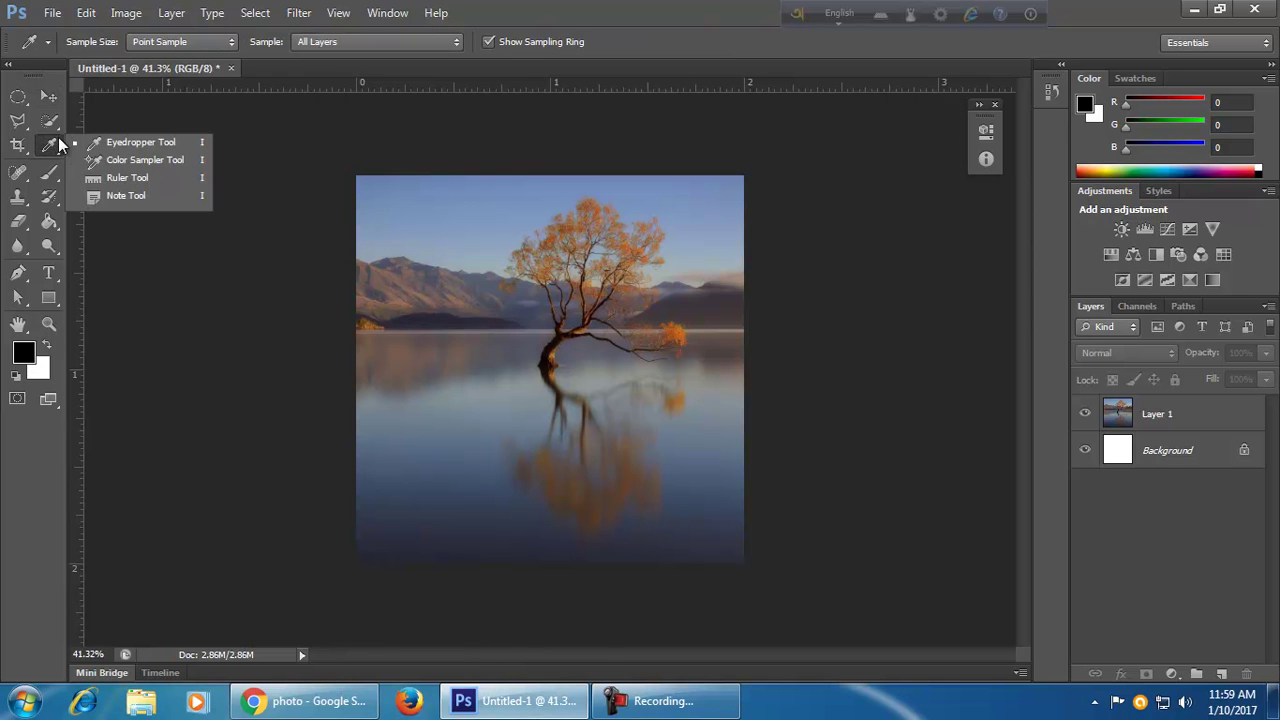
left_click(143, 146)
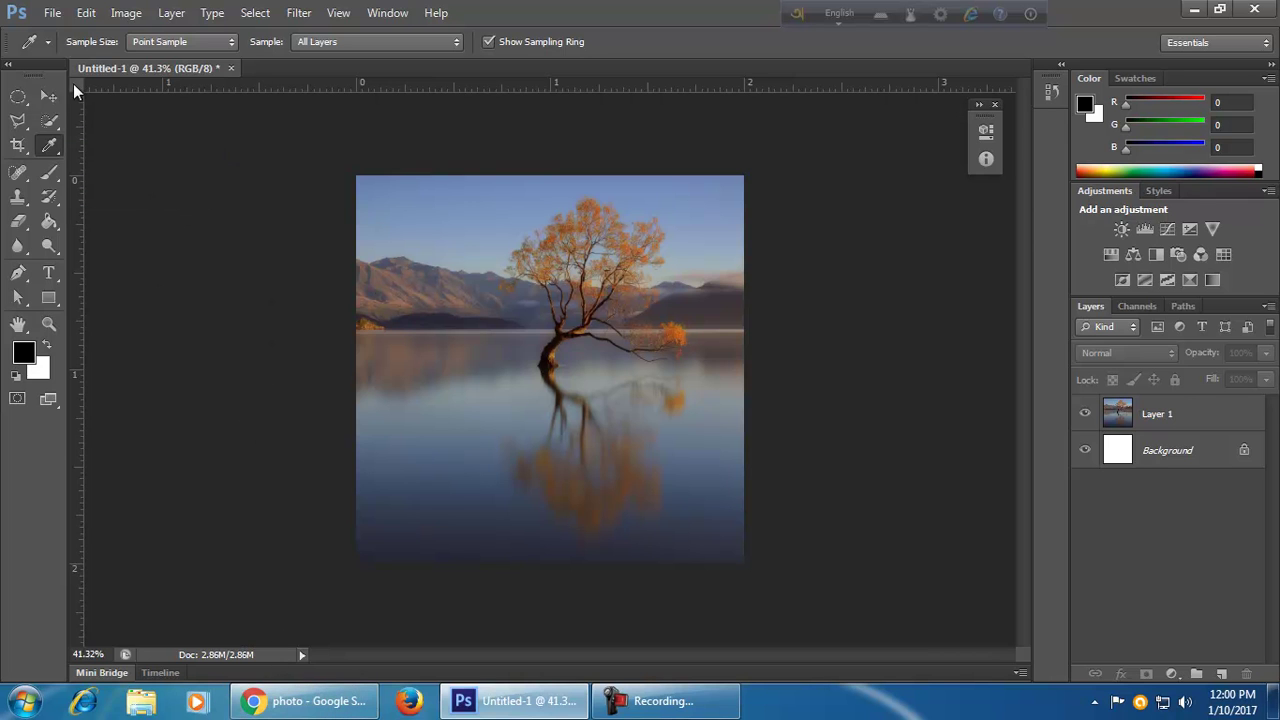
- Create a new 1500 x 1000 pixel document from the Clipboard preset with a white background, and select the Type Tool
left_click(52, 13)
left_click(70, 33)
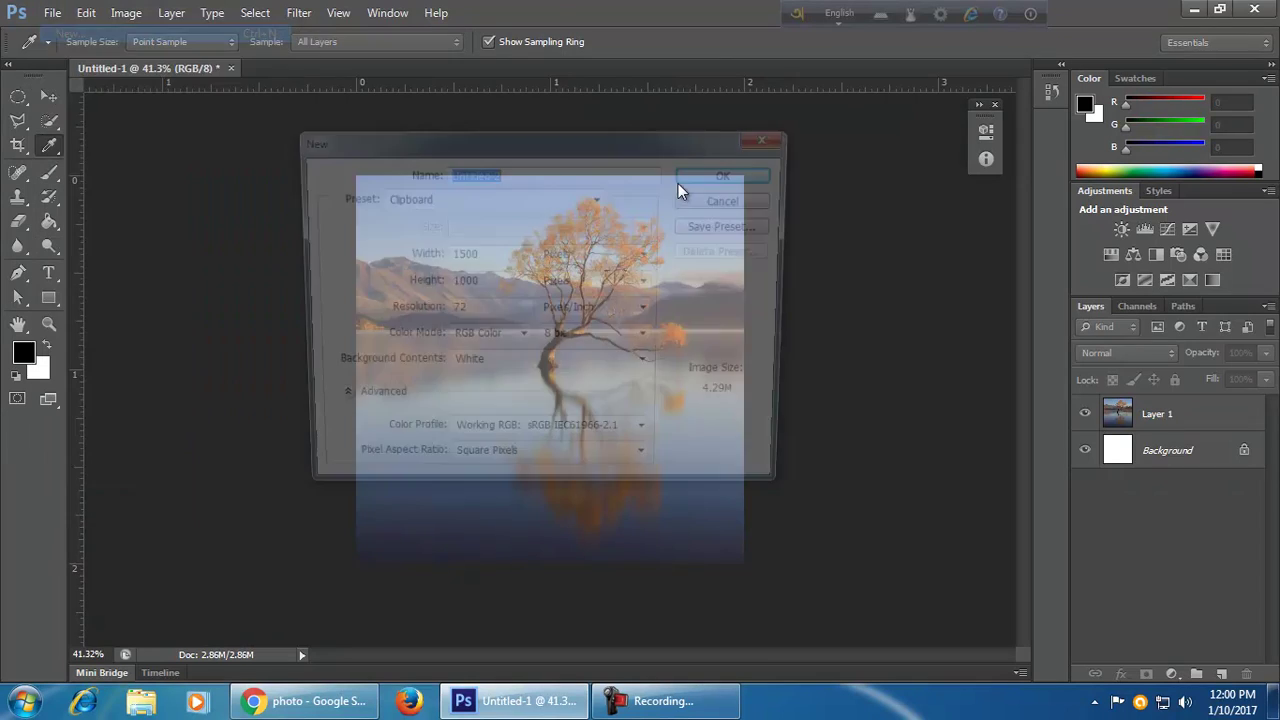
left_click(729, 174)
left_click(48, 272)
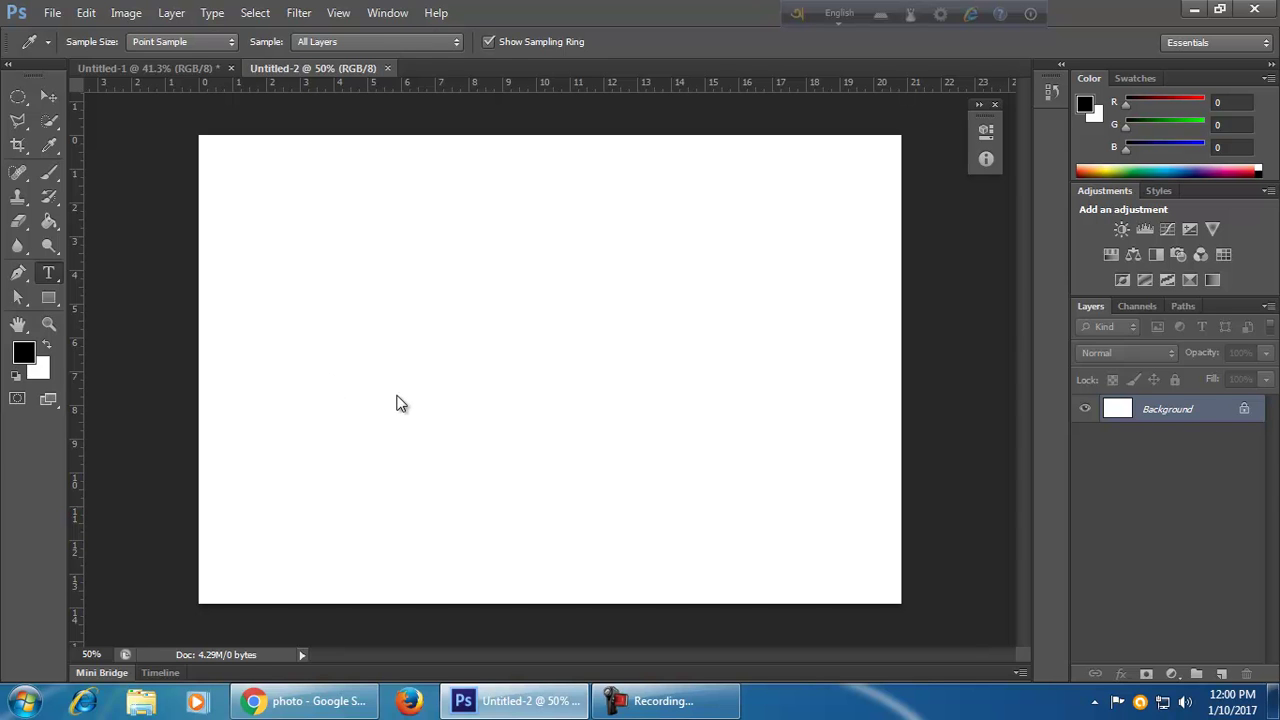
- Add a line of text with the person's first name in 90 pt Lato Bold on the blank canvas, and commit it
left_click(400, 403)
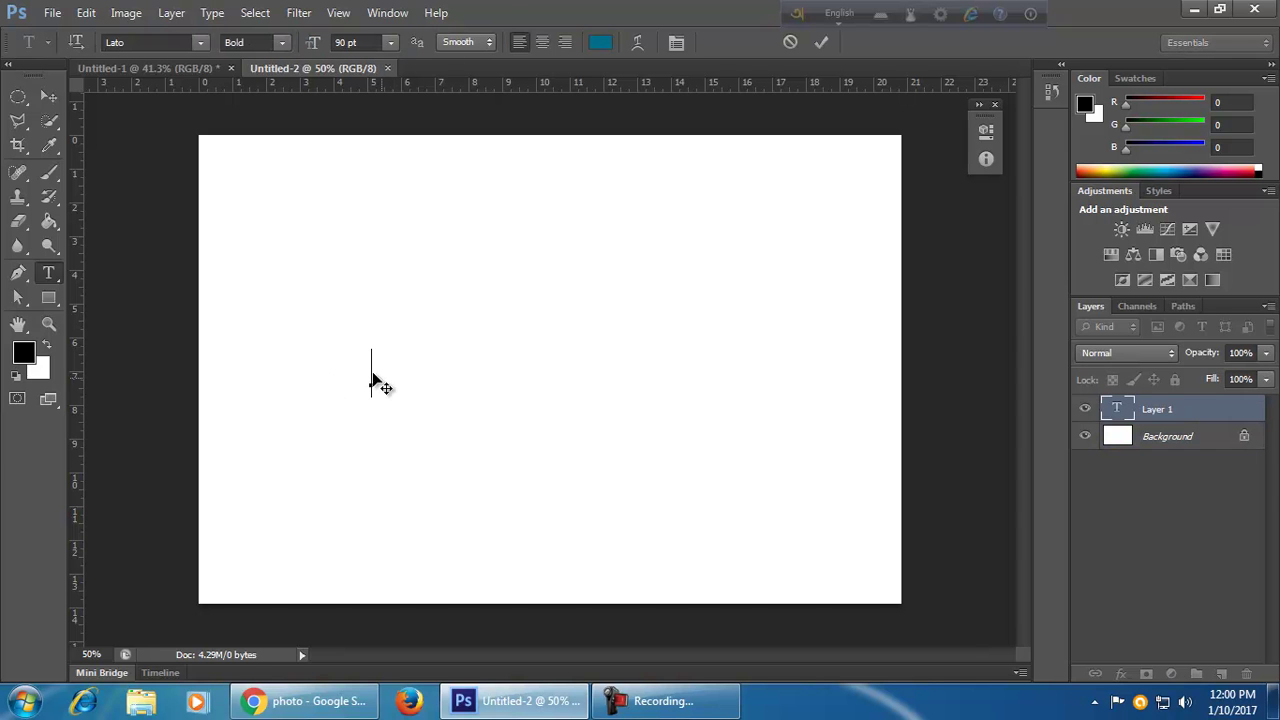
type("Ariful")
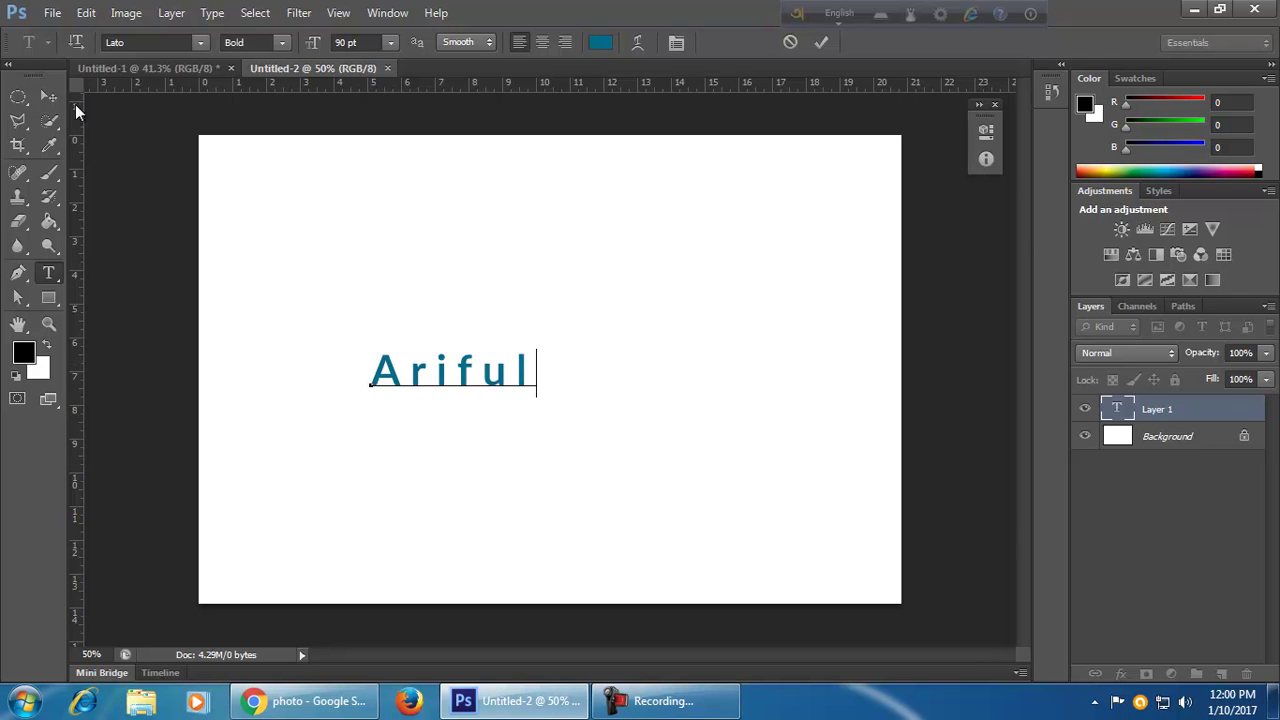
left_click(47, 97)
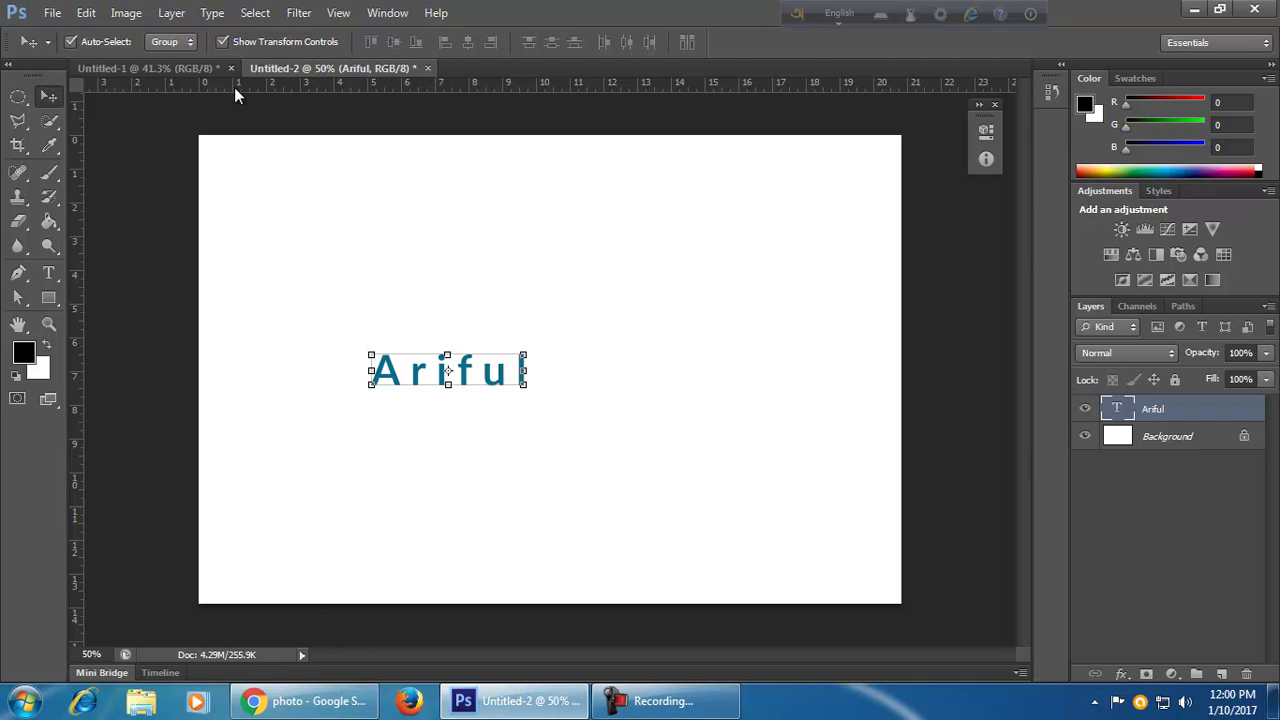
- View the tree in the lake photo enlarged, and return to the text document
left_click(185, 68)
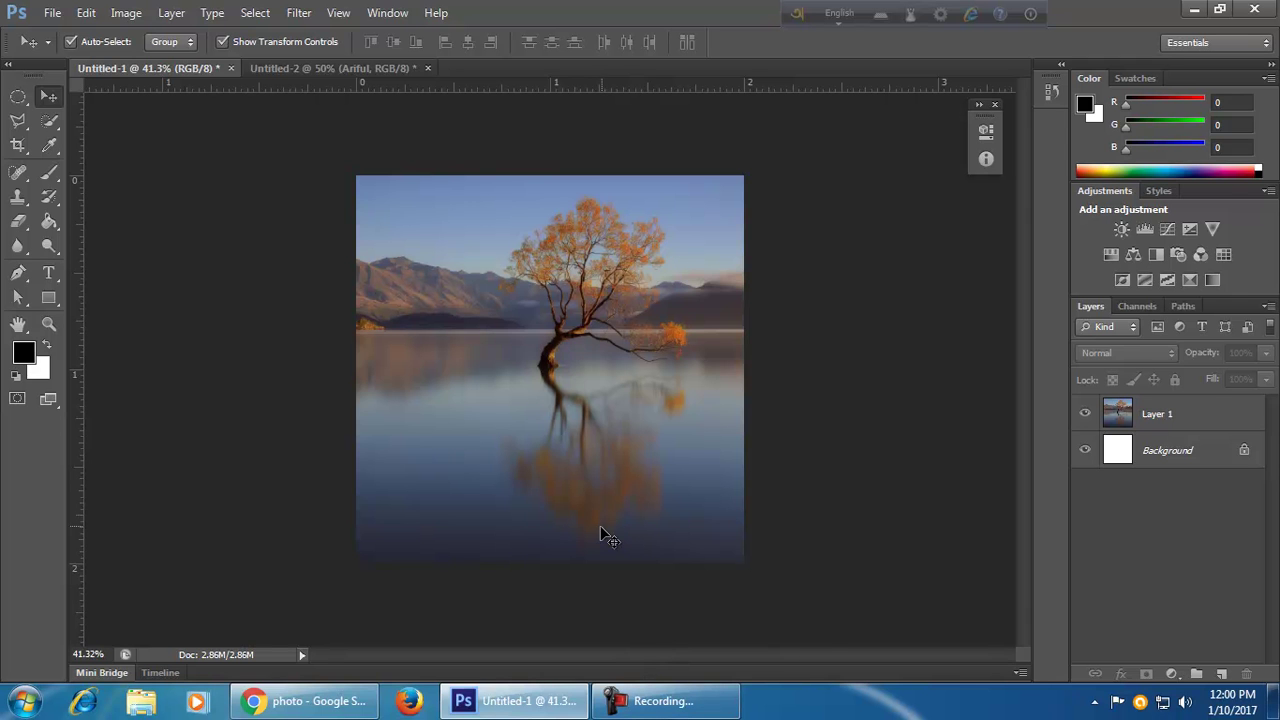
scroll(702, 355, "up", 3)
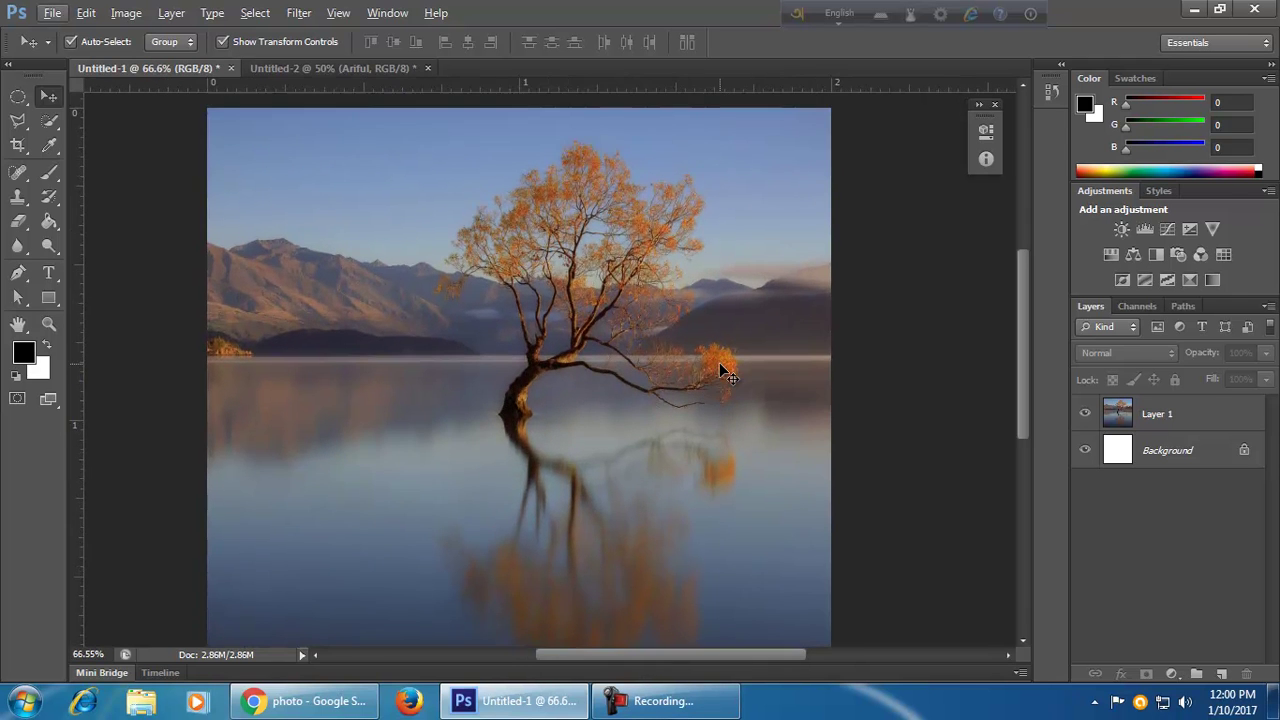
left_click(374, 67)
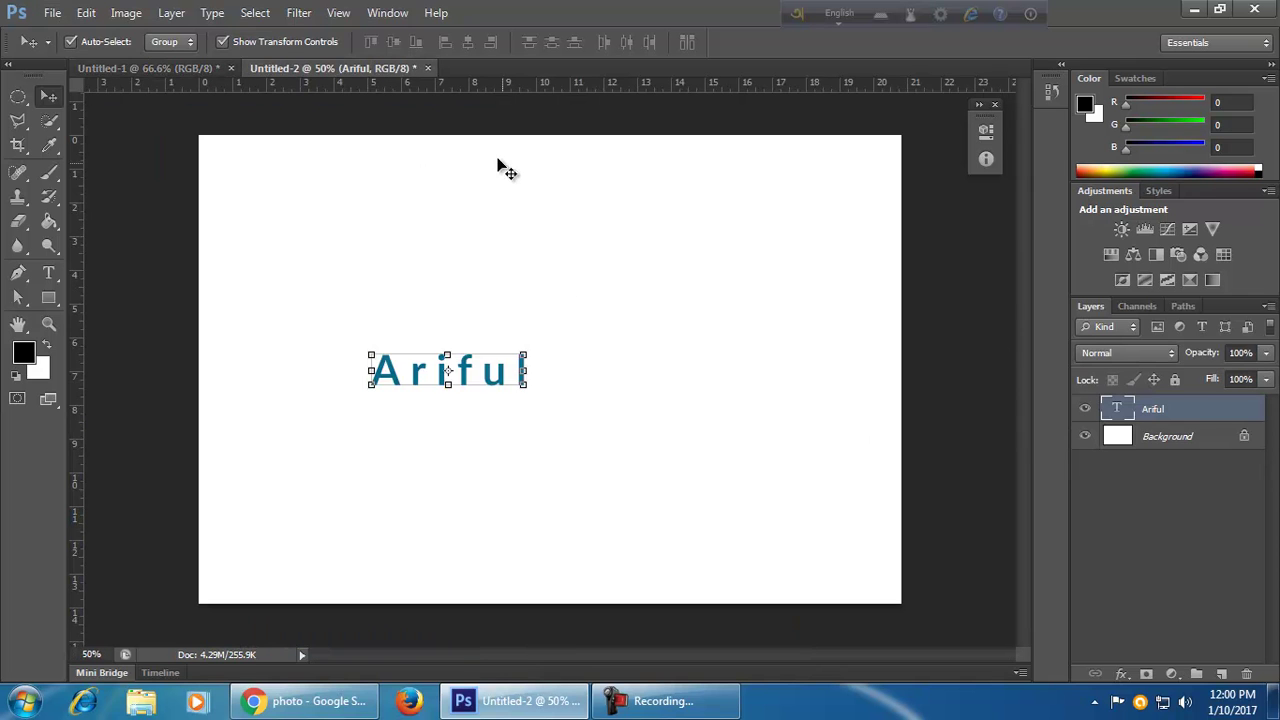
- Try the gold text colour bf9104 on the name without applying it
double_click(1117, 408)
left_click(600, 42)
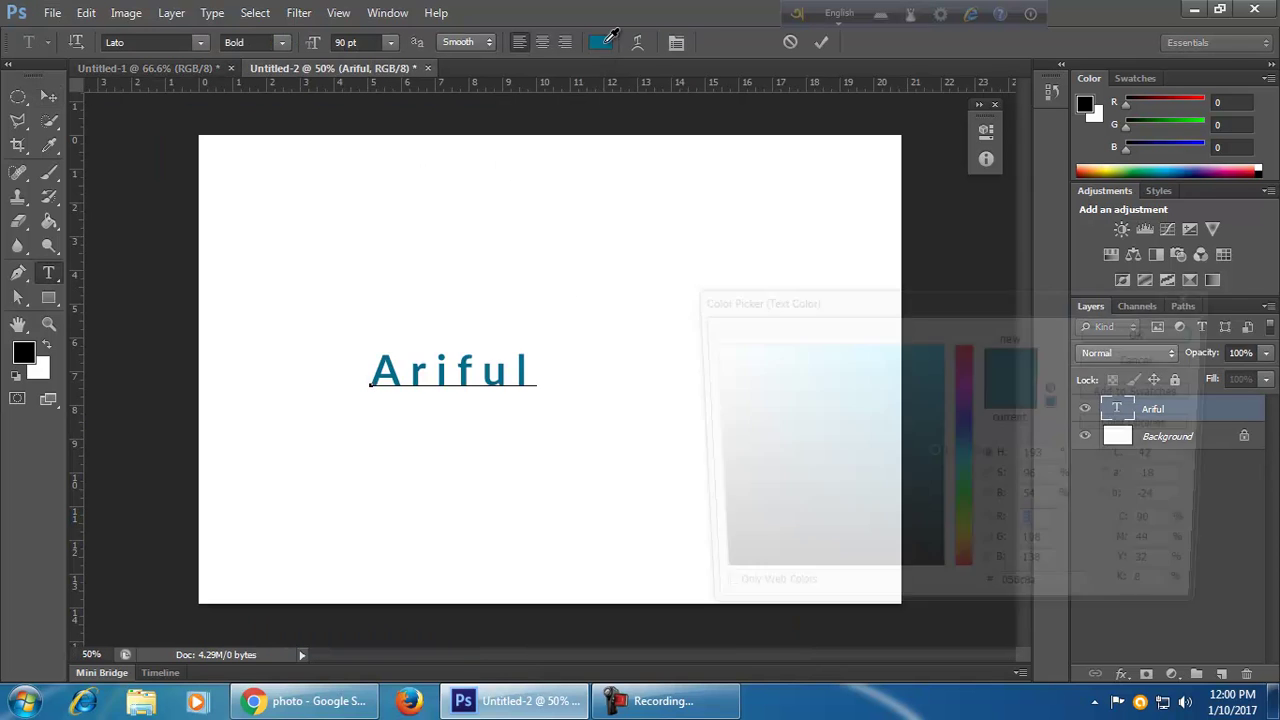
mouse_move(960, 530)
left_mouse_down()
mouse_move(966, 585)
mouse_move(966, 553)
left_mouse_up()
left_click_drag(922, 446, 940, 432)
left_click(936, 404)
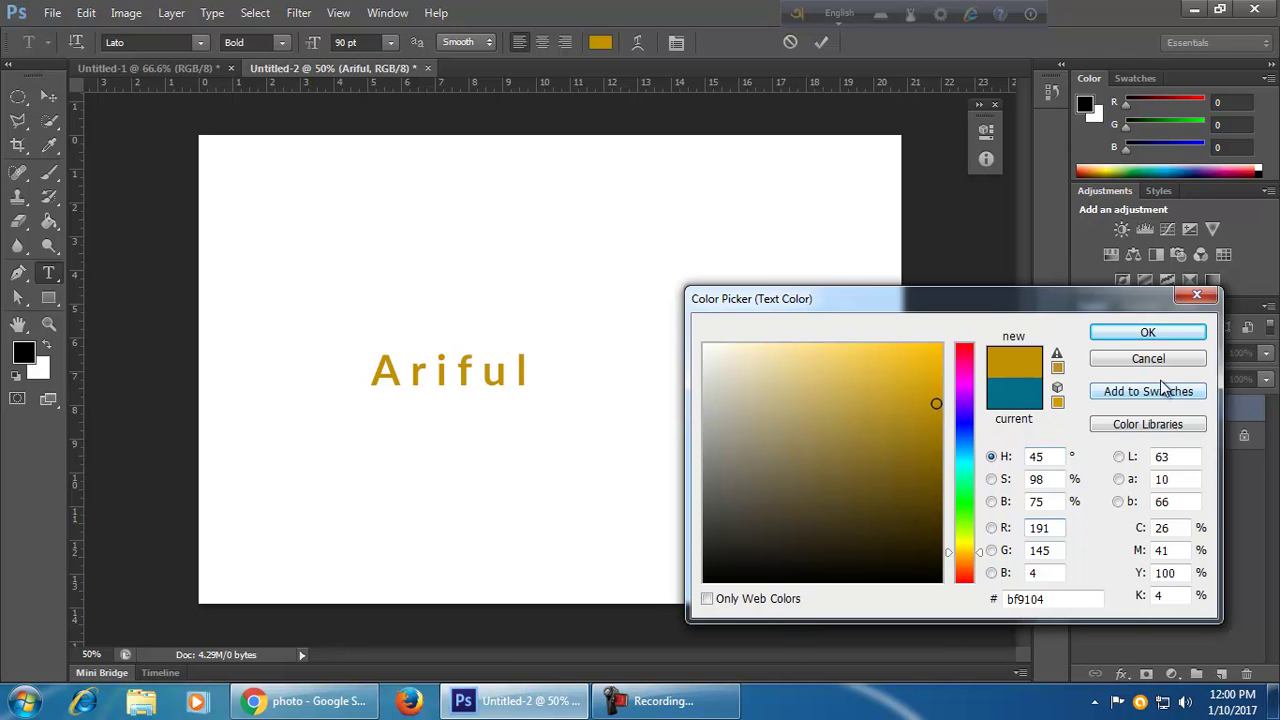
left_click(1160, 331)
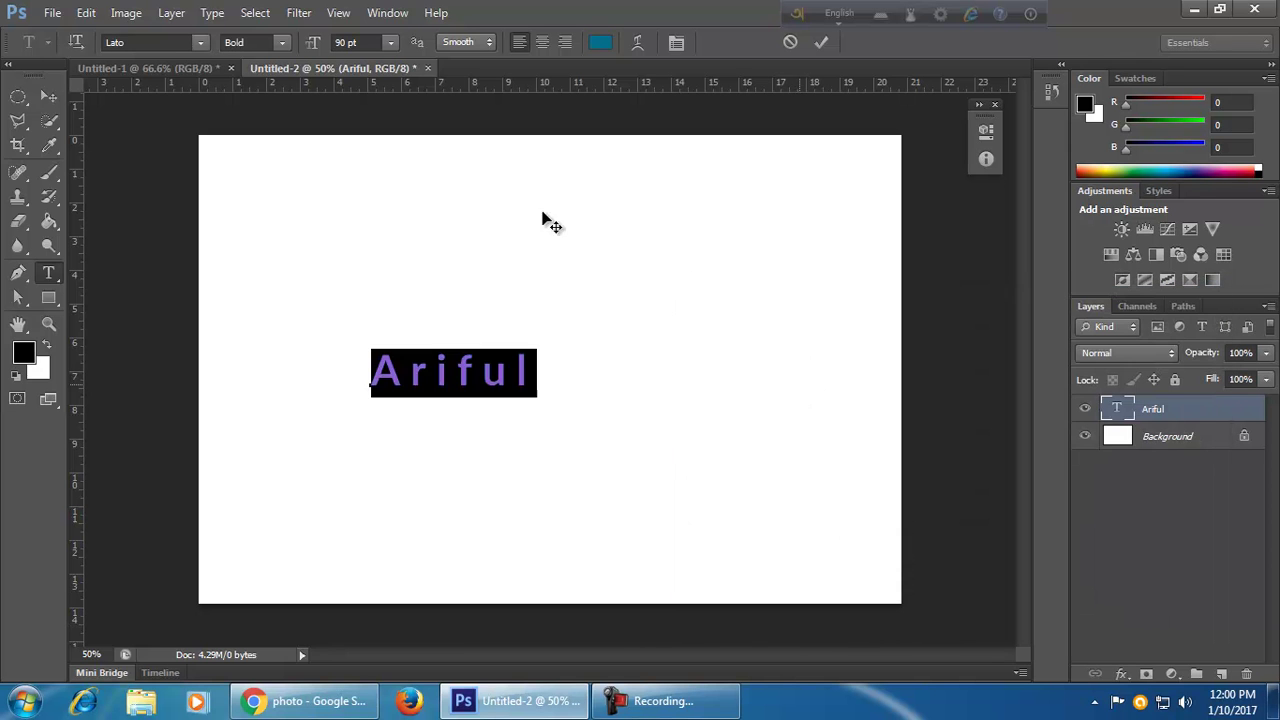
- Sample the orange foliage at the end of the tree's low branch in the lake photo as the foreground colour with the Eyedropper Tool
left_click(172, 66)
left_click(50, 145)
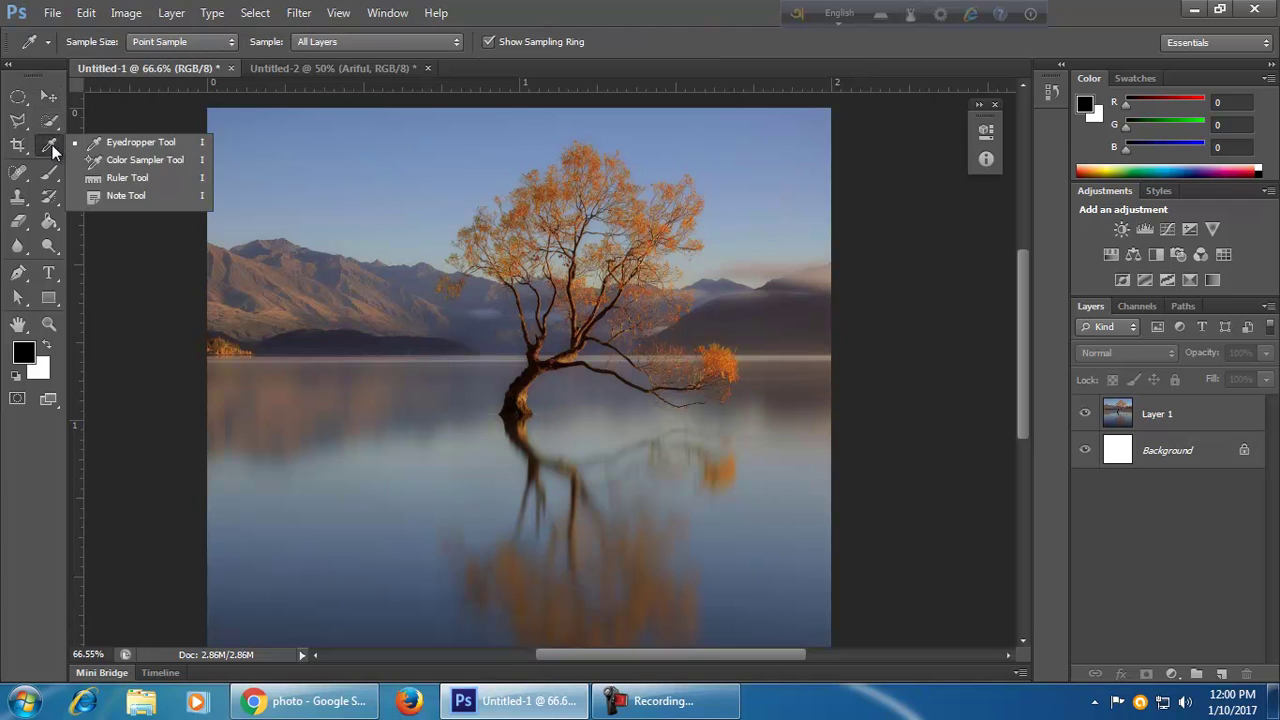
left_click(92, 148)
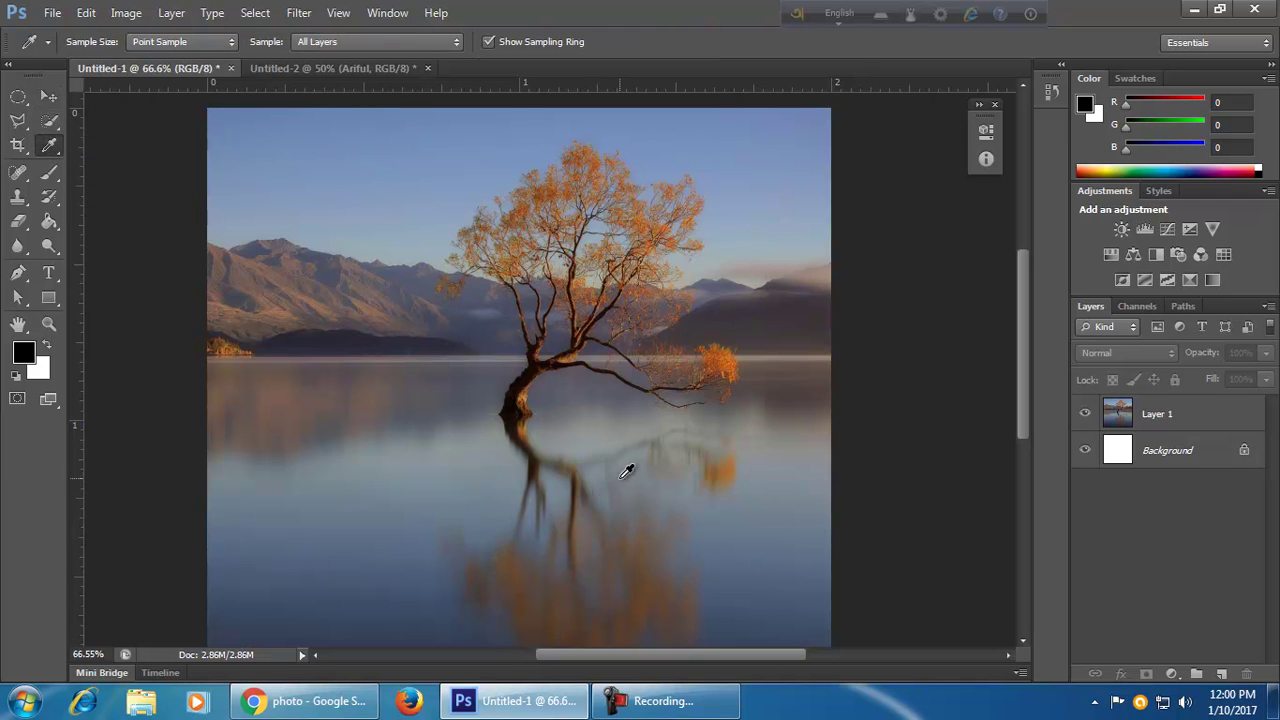
right_click(61, 151)
left_click(88, 145)
left_click(693, 368)
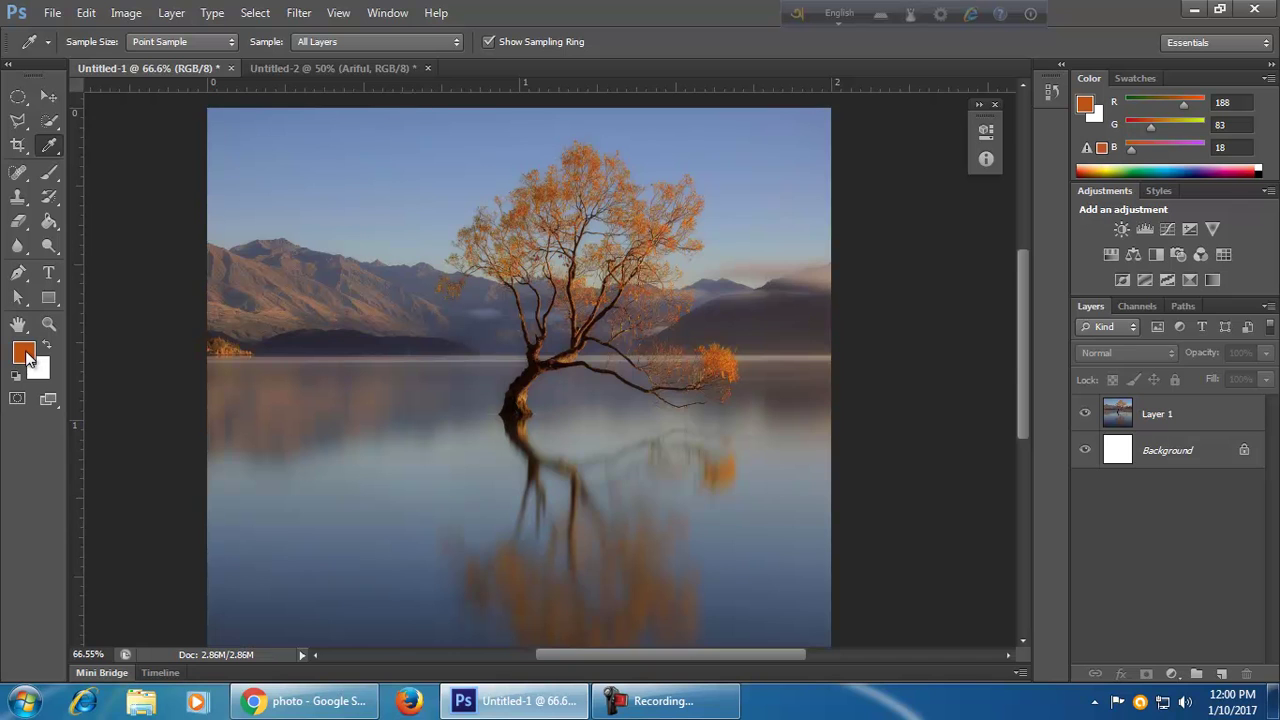
- Try the sampled orange foreground colour on the name in Untitled-2, and close the text colour picker without applying it
left_click(306, 76)
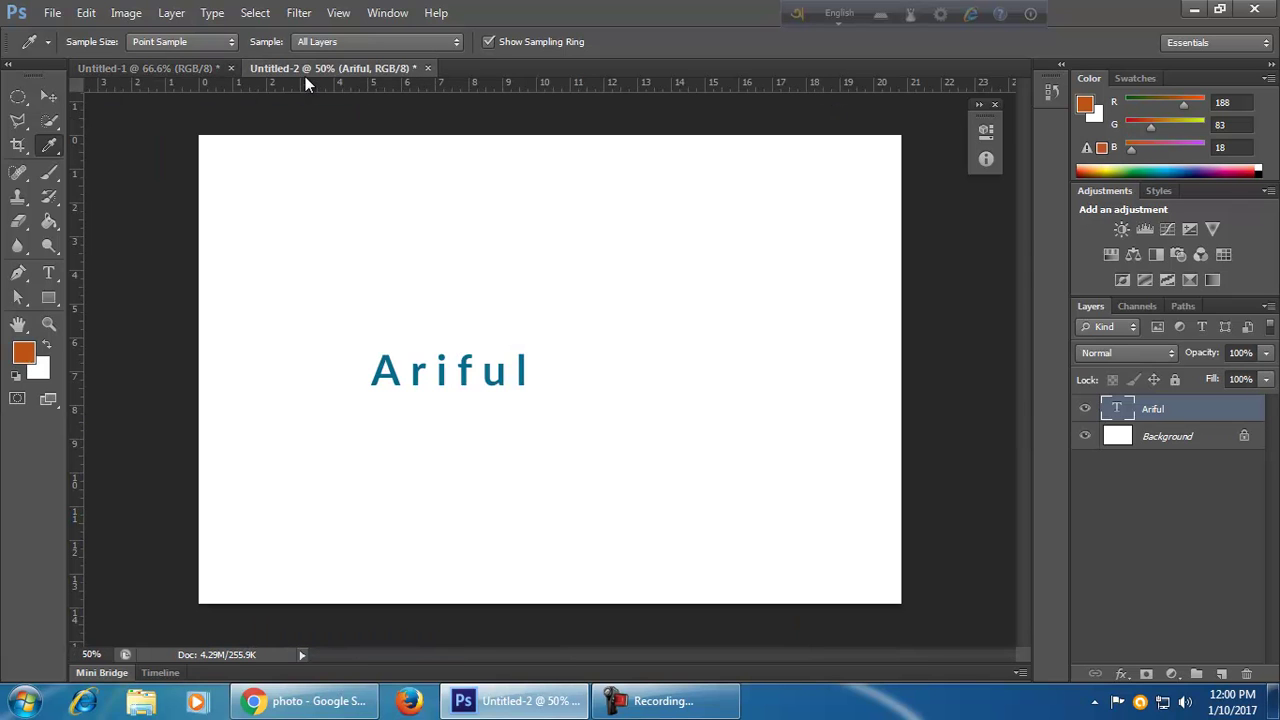
double_click(1108, 410)
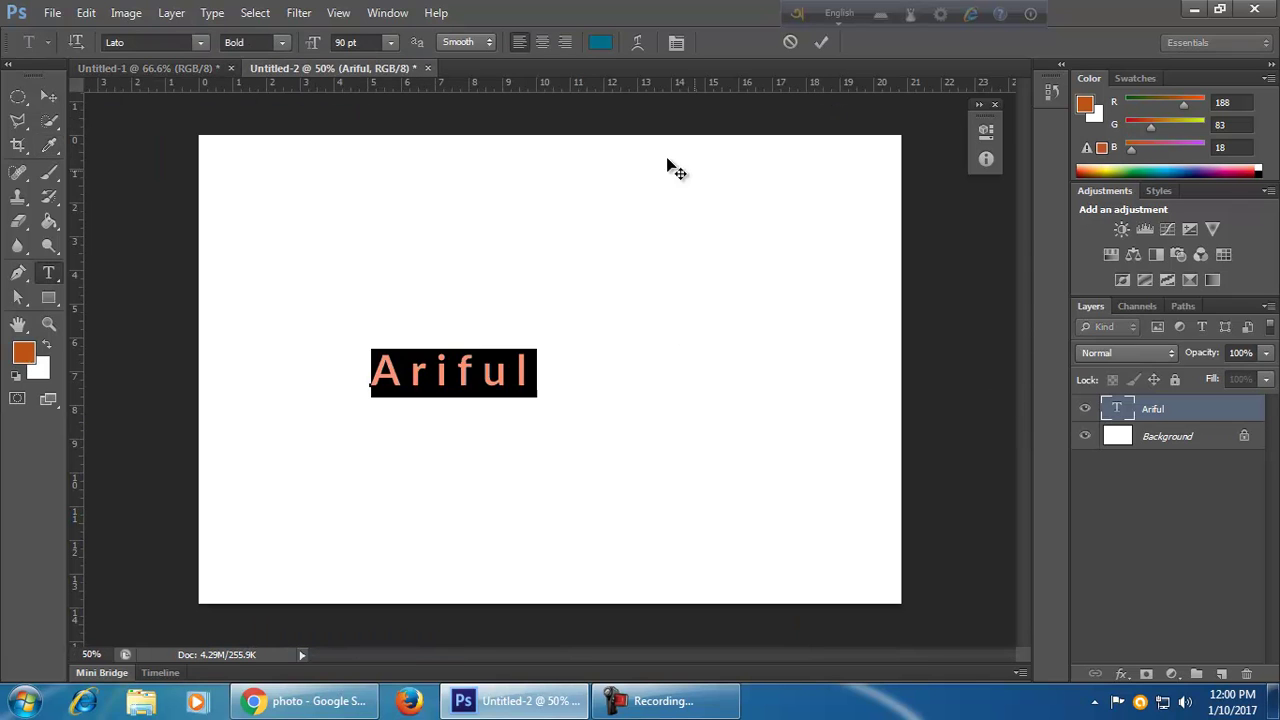
left_click(601, 42)
left_click(28, 352)
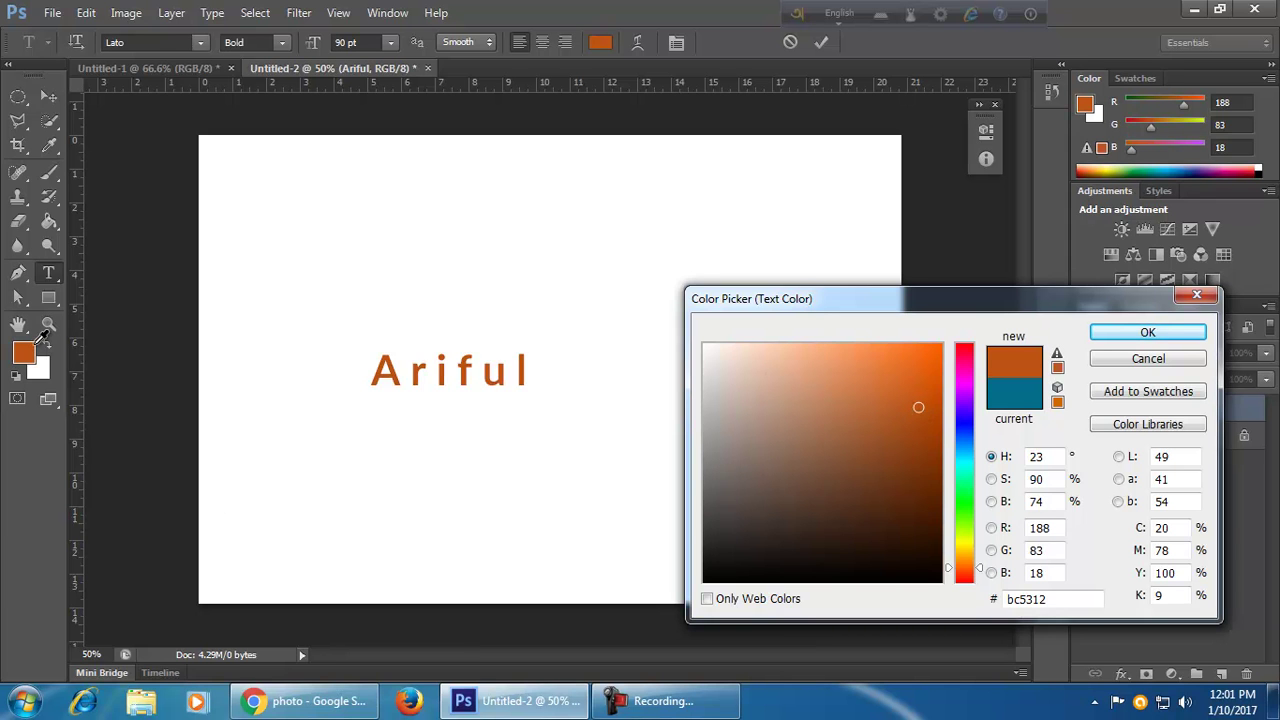
left_click(1200, 297)
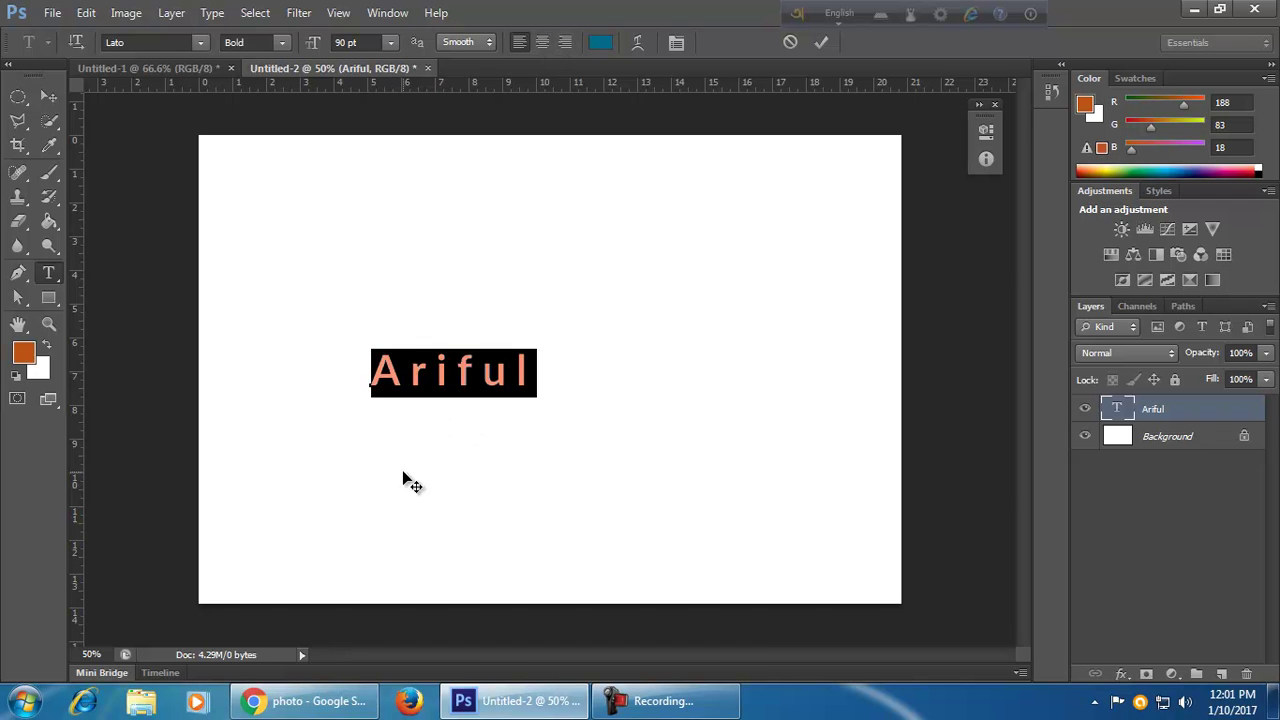
- Switch to Chrome to look at the lake tree photo and its context options, and return to Photoshop
left_click(331, 714)
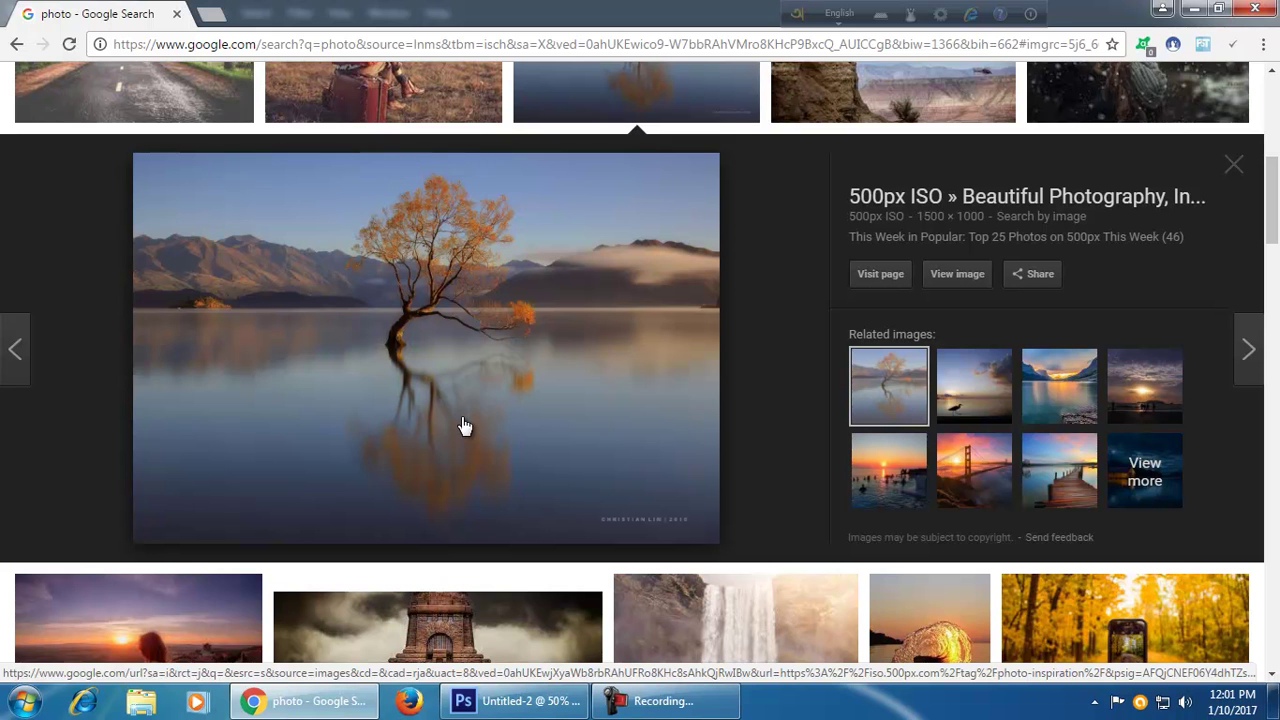
left_click(508, 708)
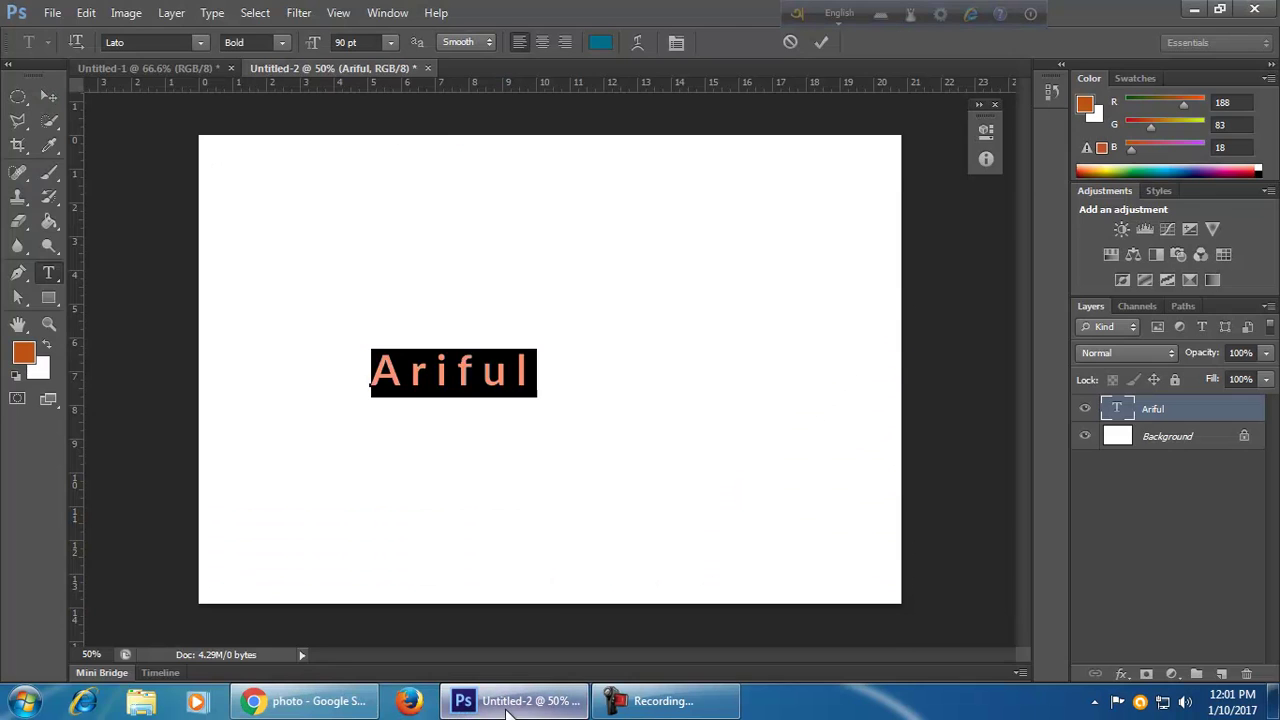
left_click(508, 705)
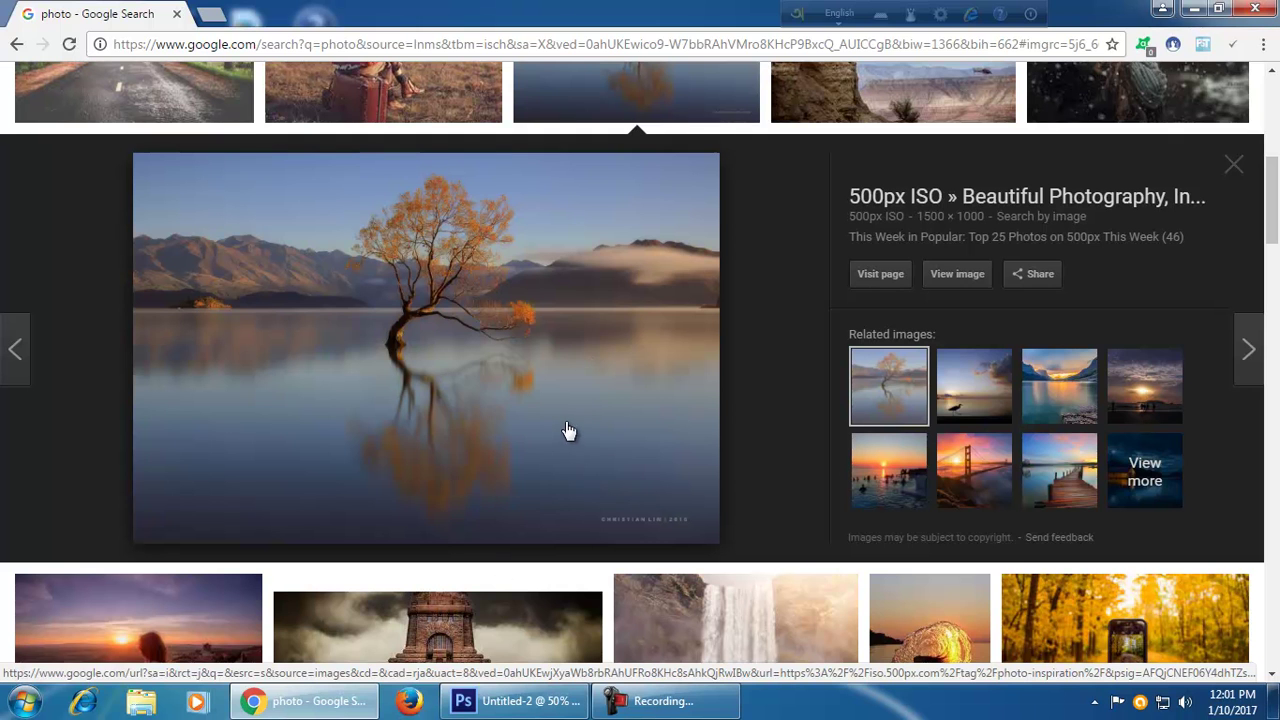
right_click(588, 326)
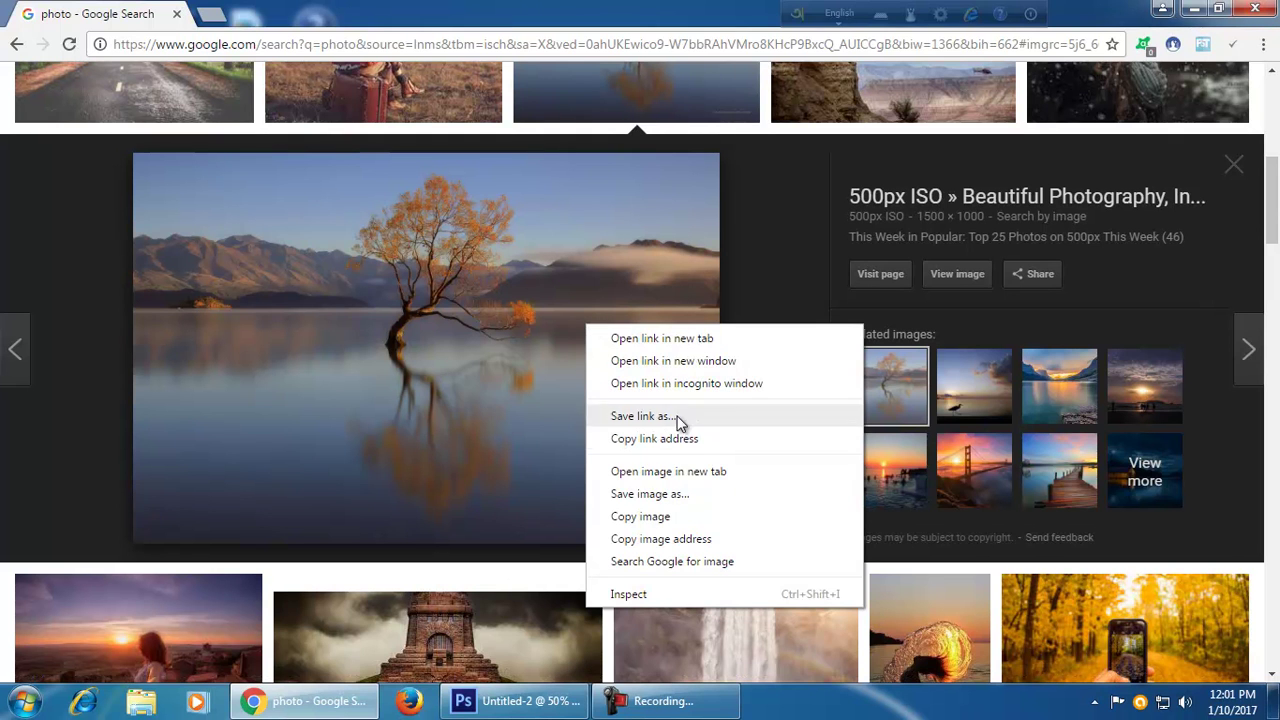
left_click(522, 708)
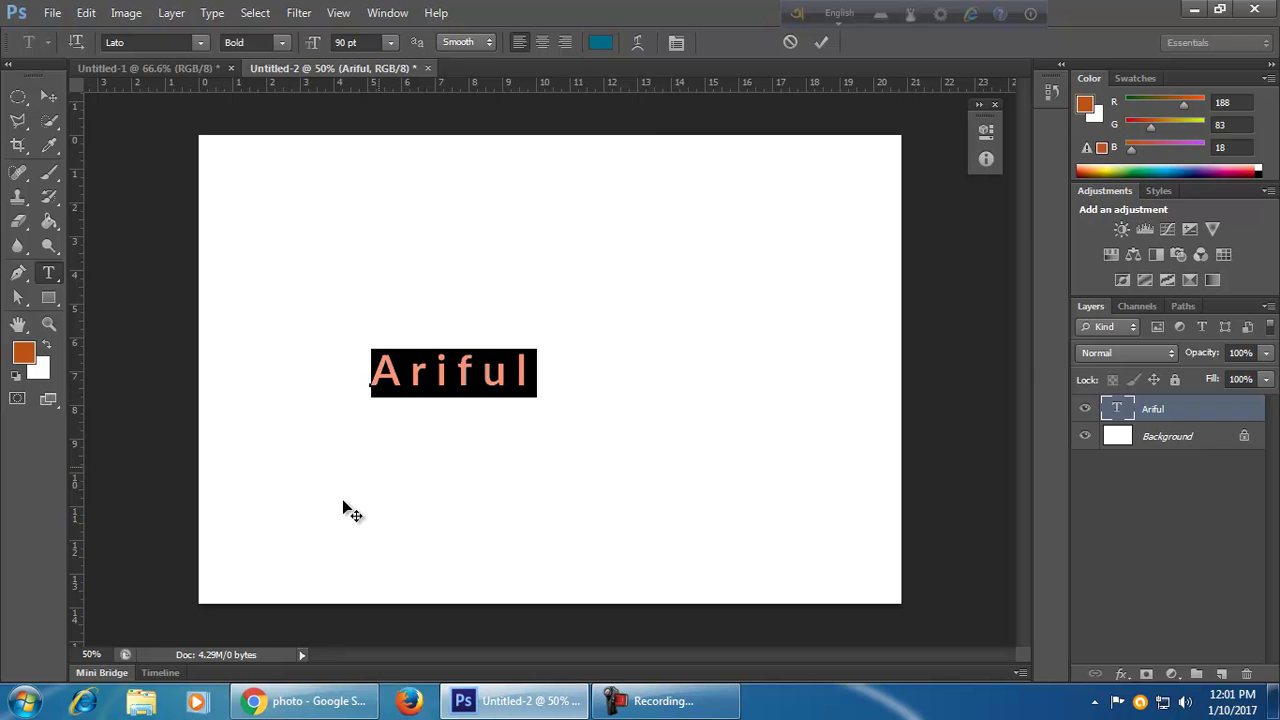
- Copy the foreground colour's hex code bc5312, and apply that orange as the name's text colour
left_click(26, 349)
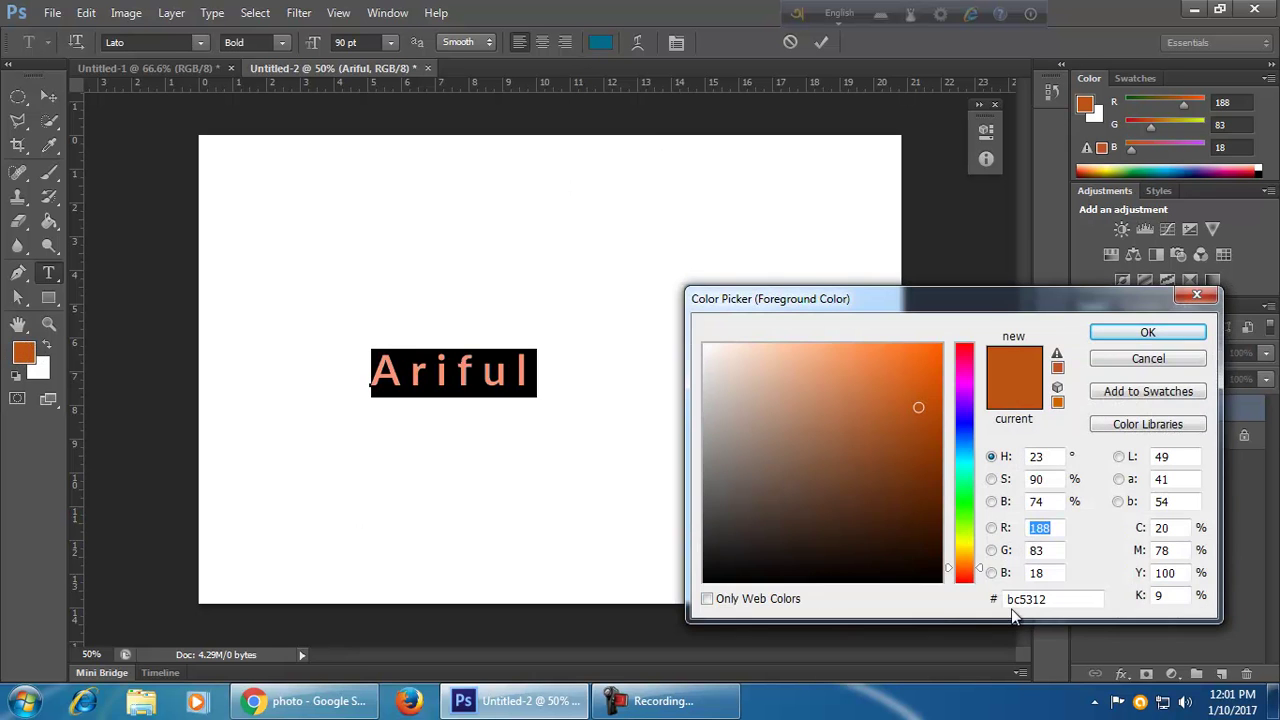
left_click_drag(1052, 600, 996, 602)
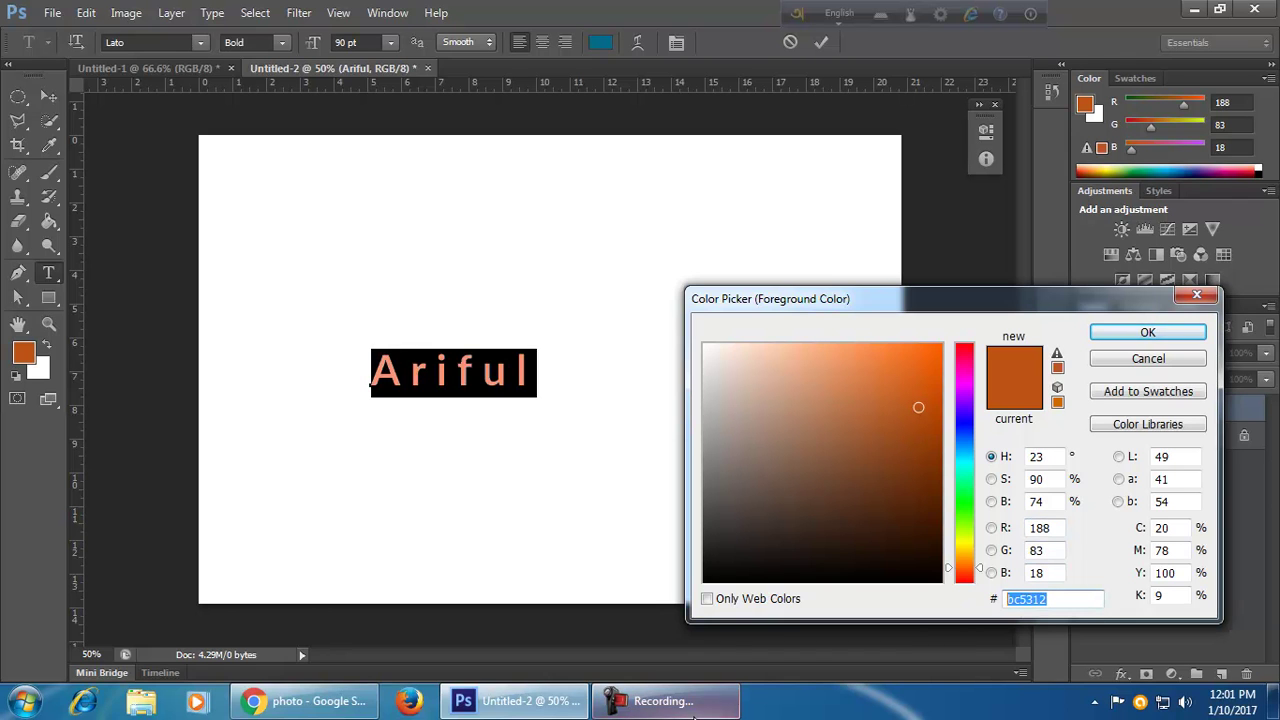
left_click(1071, 605)
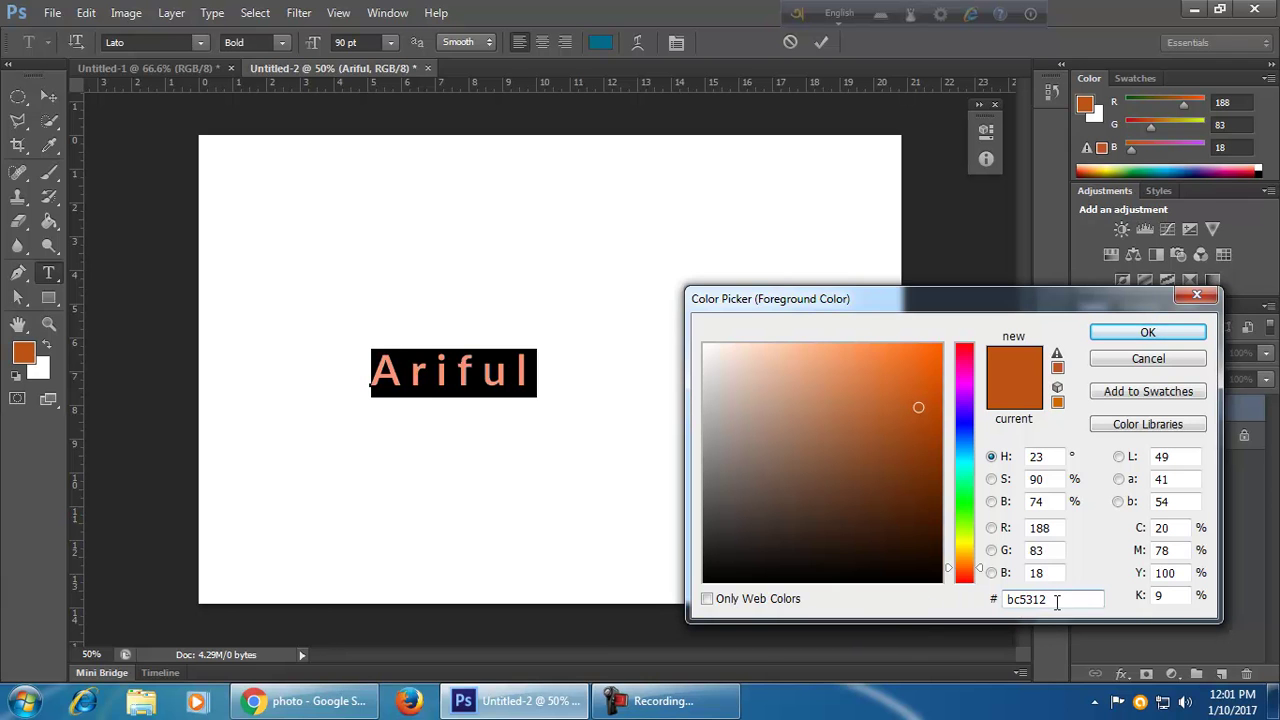
left_click_drag(1060, 600, 977, 600)
right_click(1030, 598)
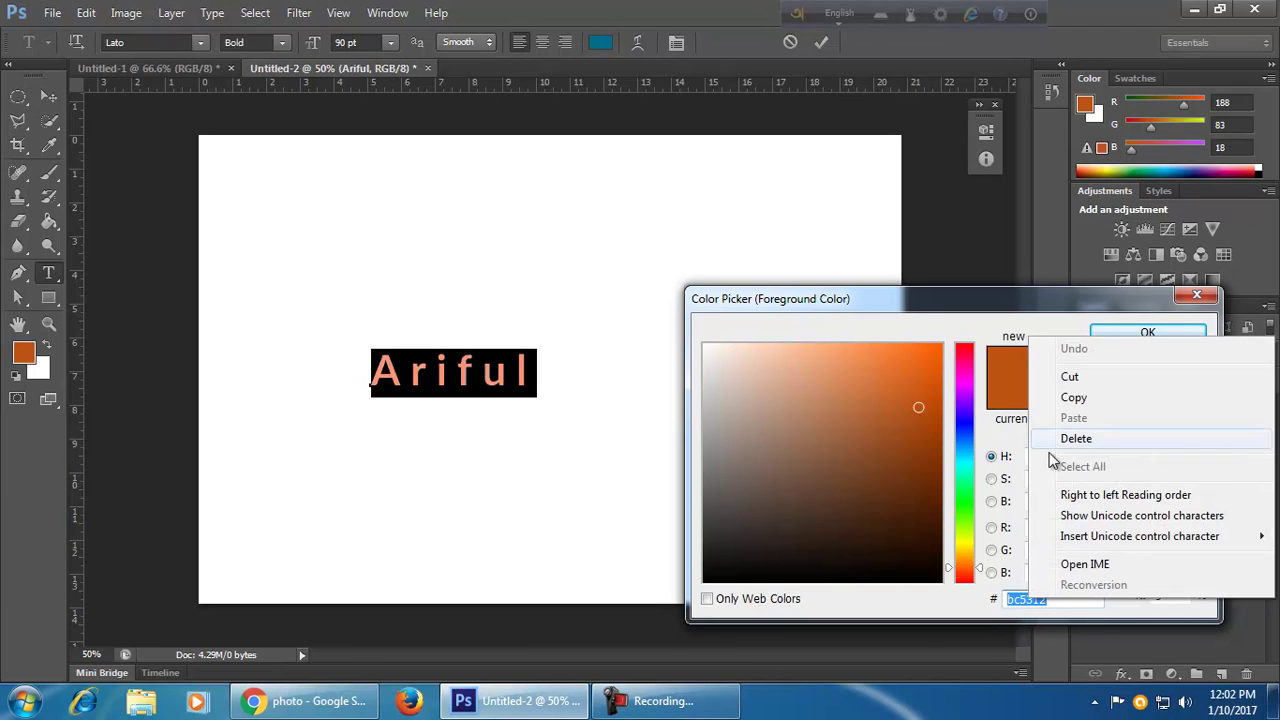
left_click(1105, 400)
left_click(1148, 332)
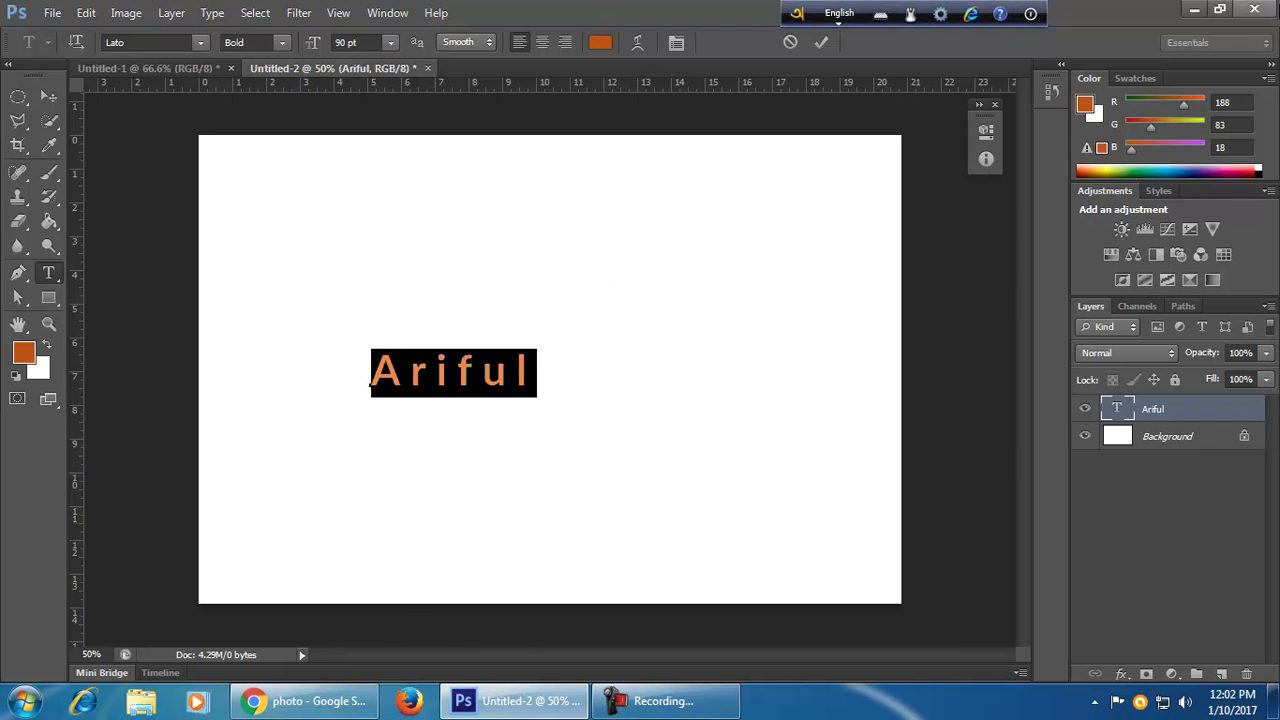
- Take a screenshot of the Windows desktop and return to the Photoshop document
left_click(1196, 10)
left_click(1193, 8)
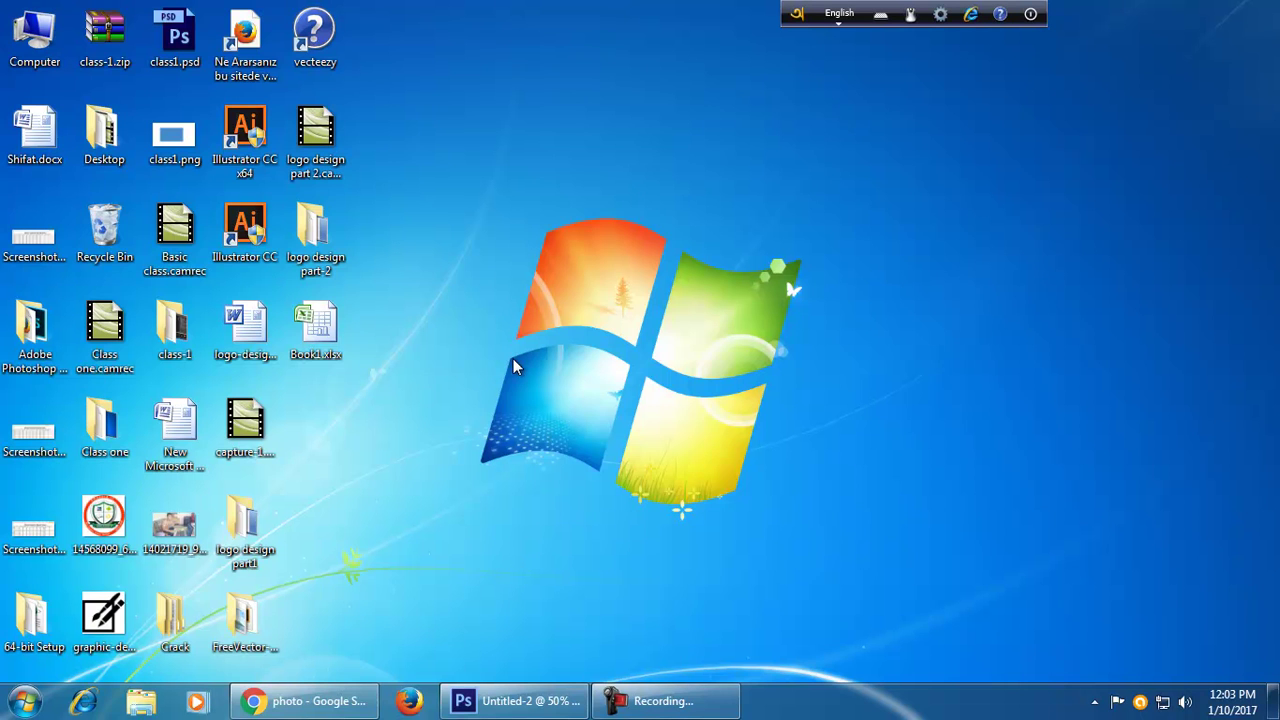
left_click(515, 701)
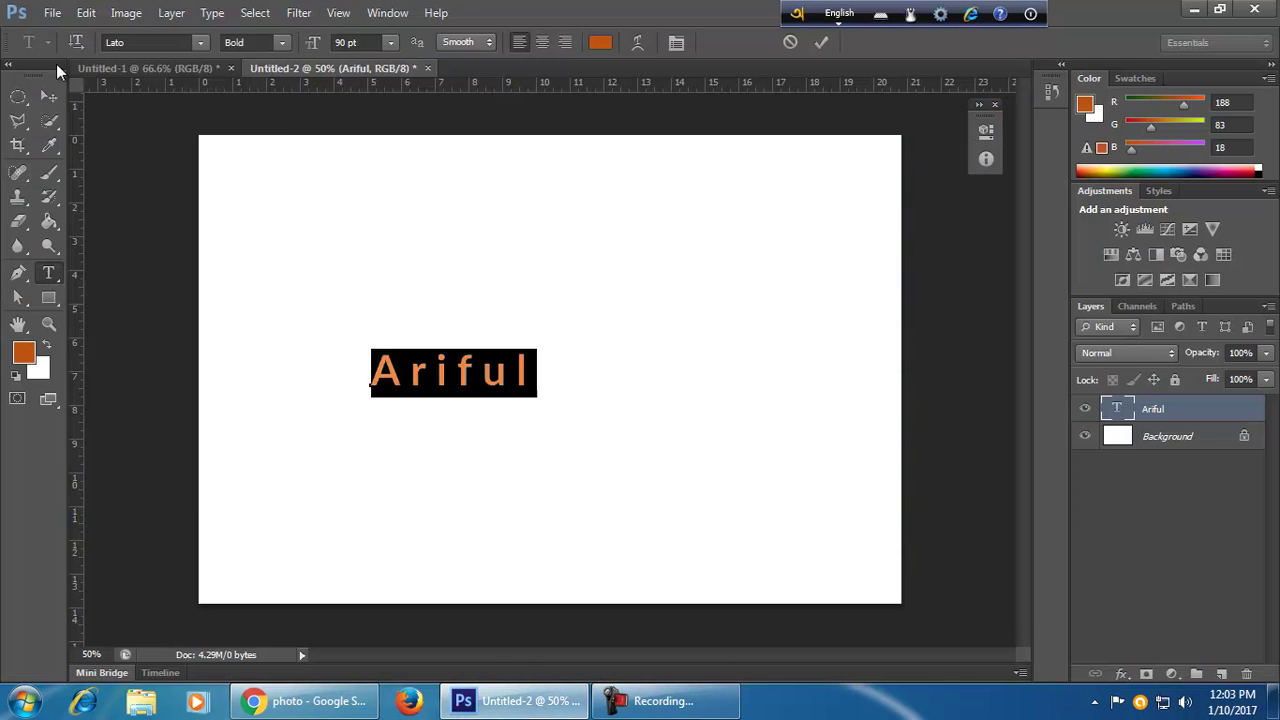
- Commit the open text edit and activate the Eyedropper tool
left_click(52, 13)
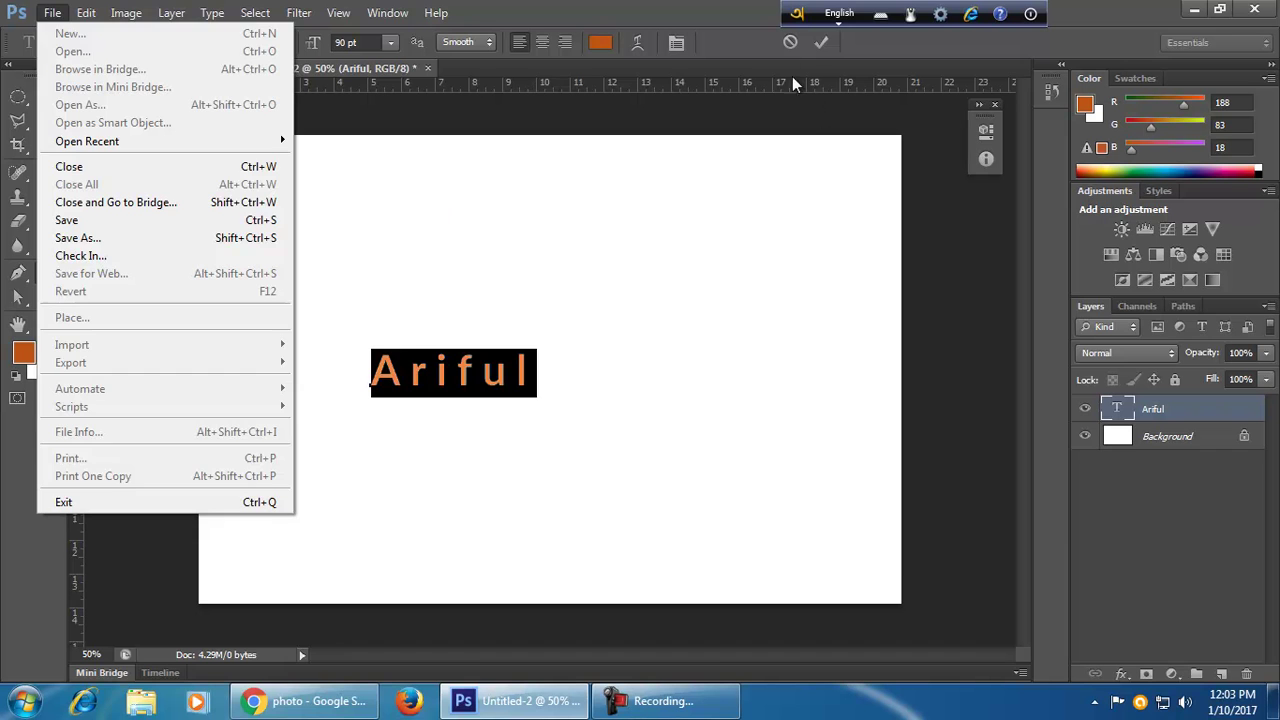
left_click(729, 33)
left_click(821, 43)
left_click(49, 146)
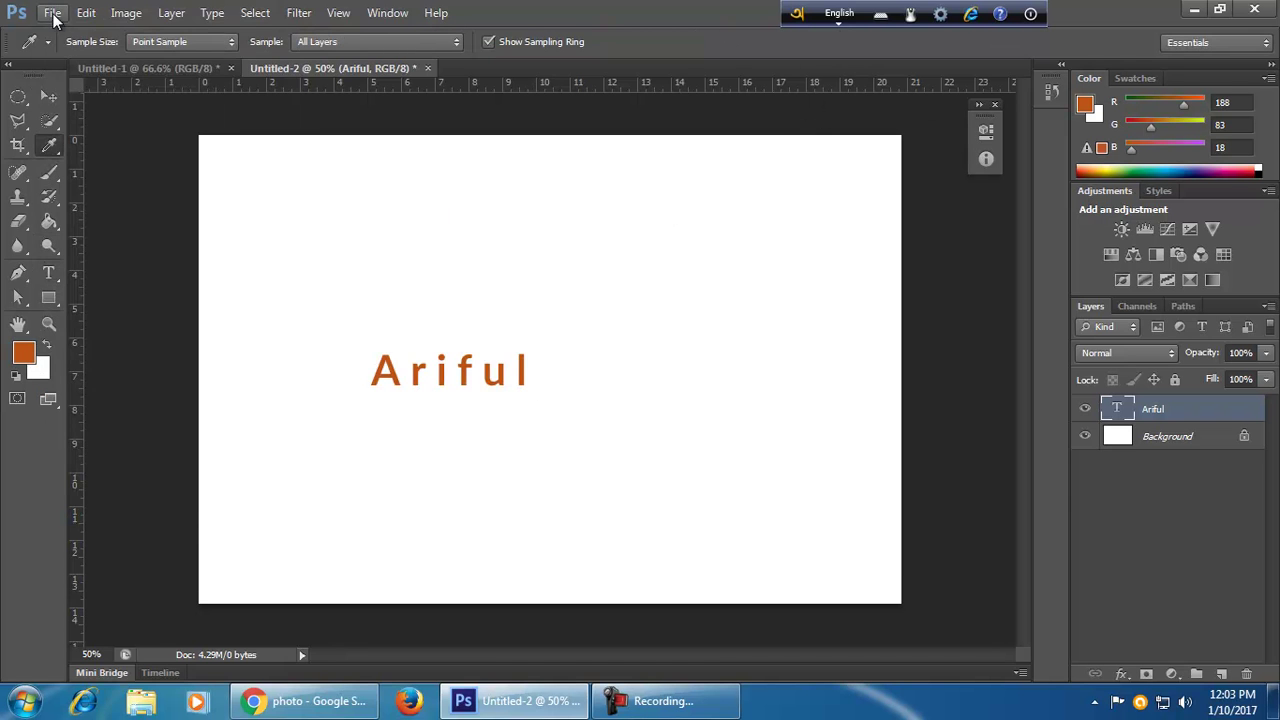
- Create a new document and paste the desktop screenshot into it
left_click(53, 14)
left_click(66, 33)
left_click(757, 174)
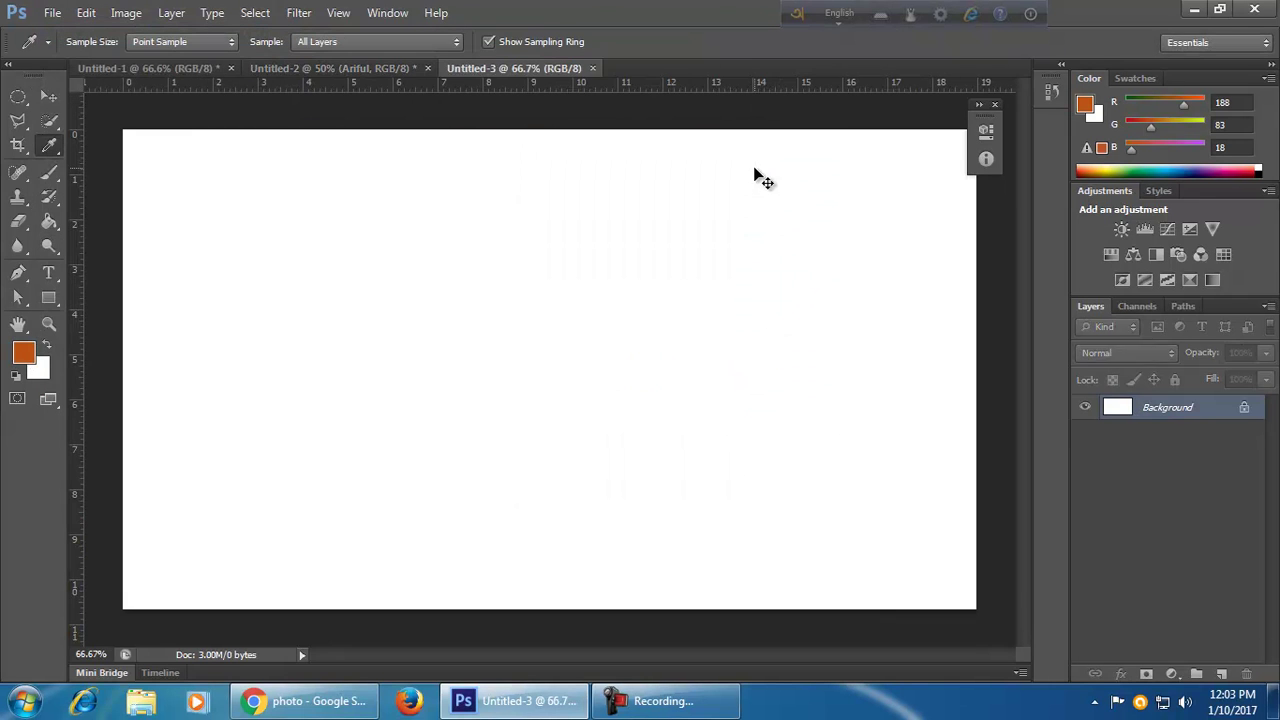
key("ctrl+v")
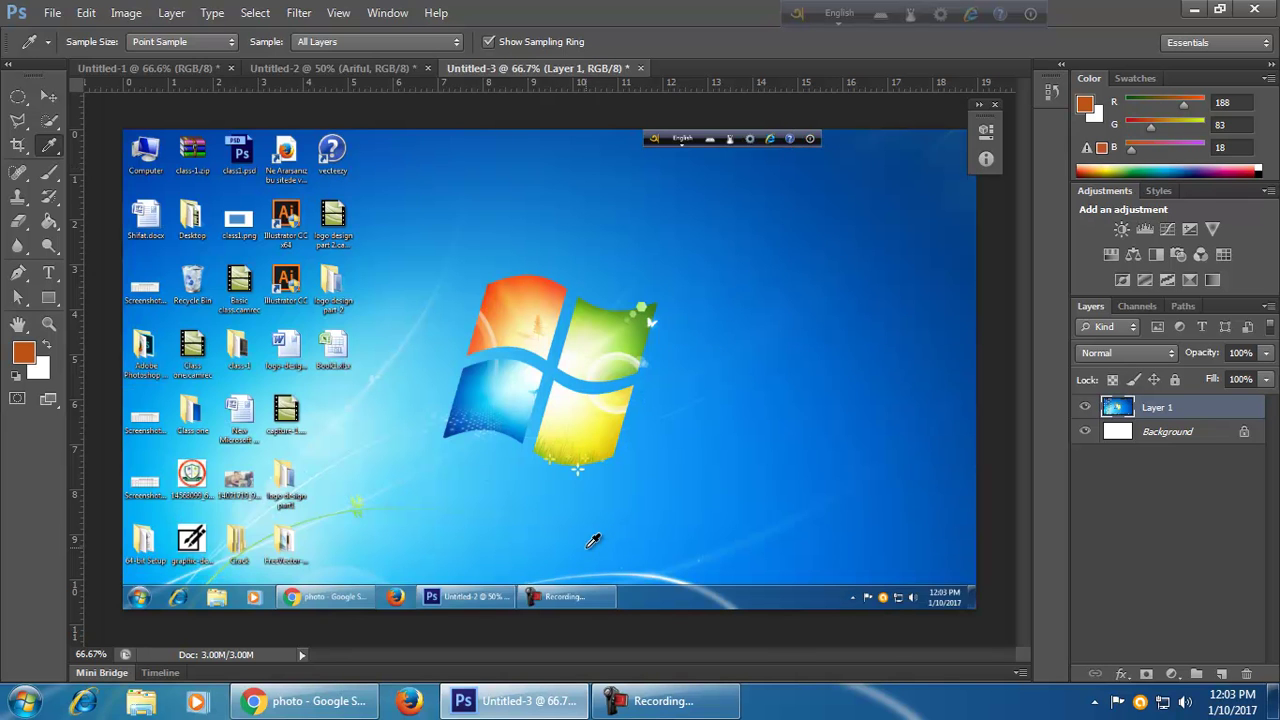
- Sample the orange along the upper edge of the Windows logo's red pane as the foreground color
scroll(561, 540, "up", 3)
scroll(562, 540, "up", 1)
left_click_drag(638, 291, 680, 467)
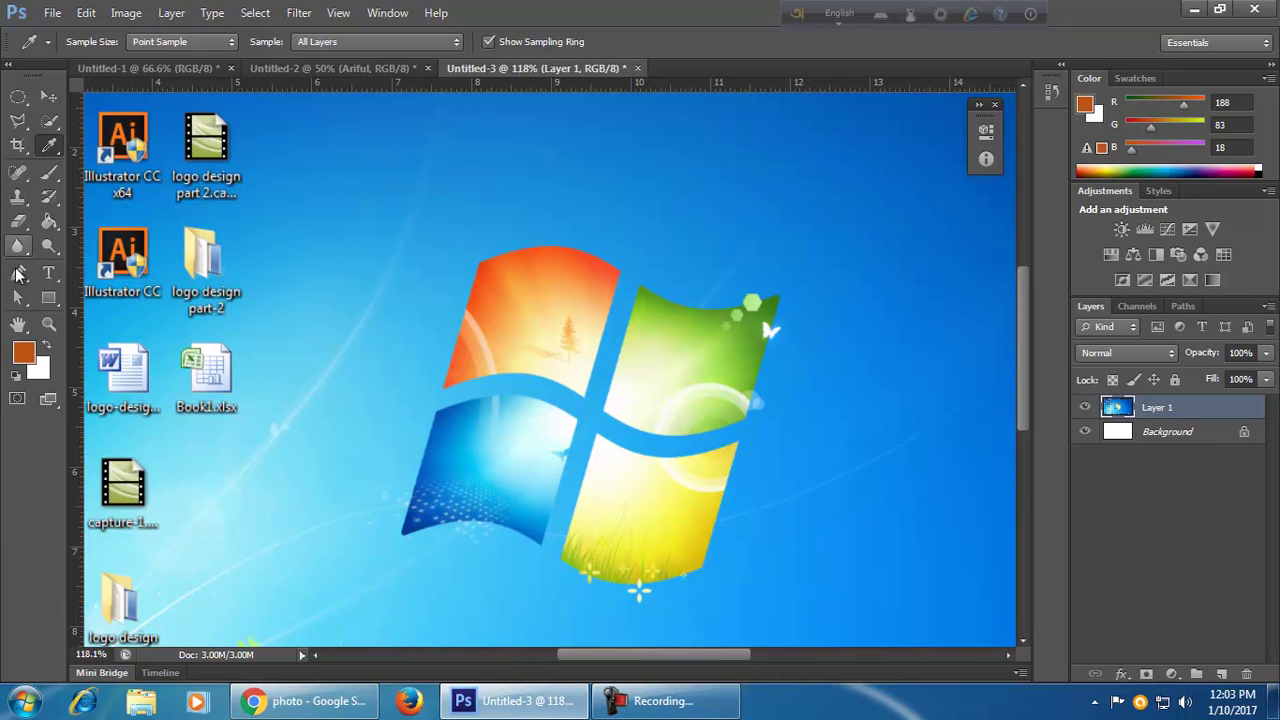
left_click(600, 260)
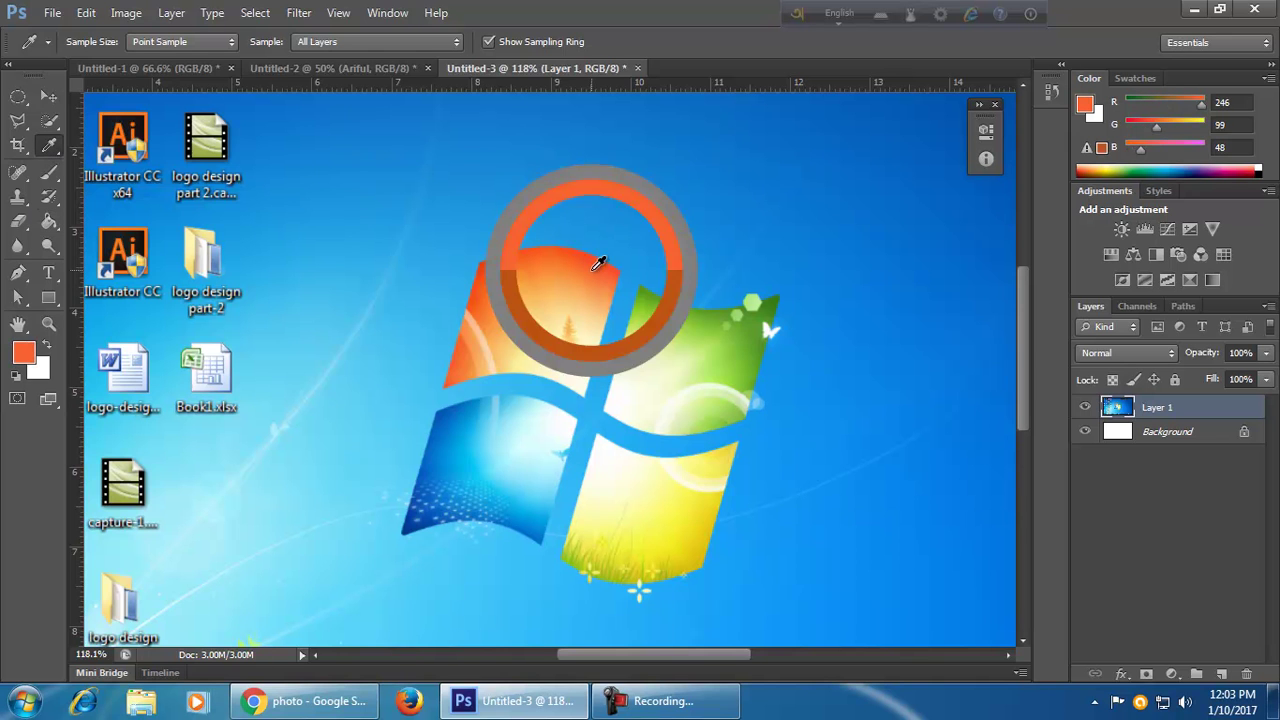
- Examine the hex code of the sampled orange foreground color in the Color Picker
left_click(24, 354)
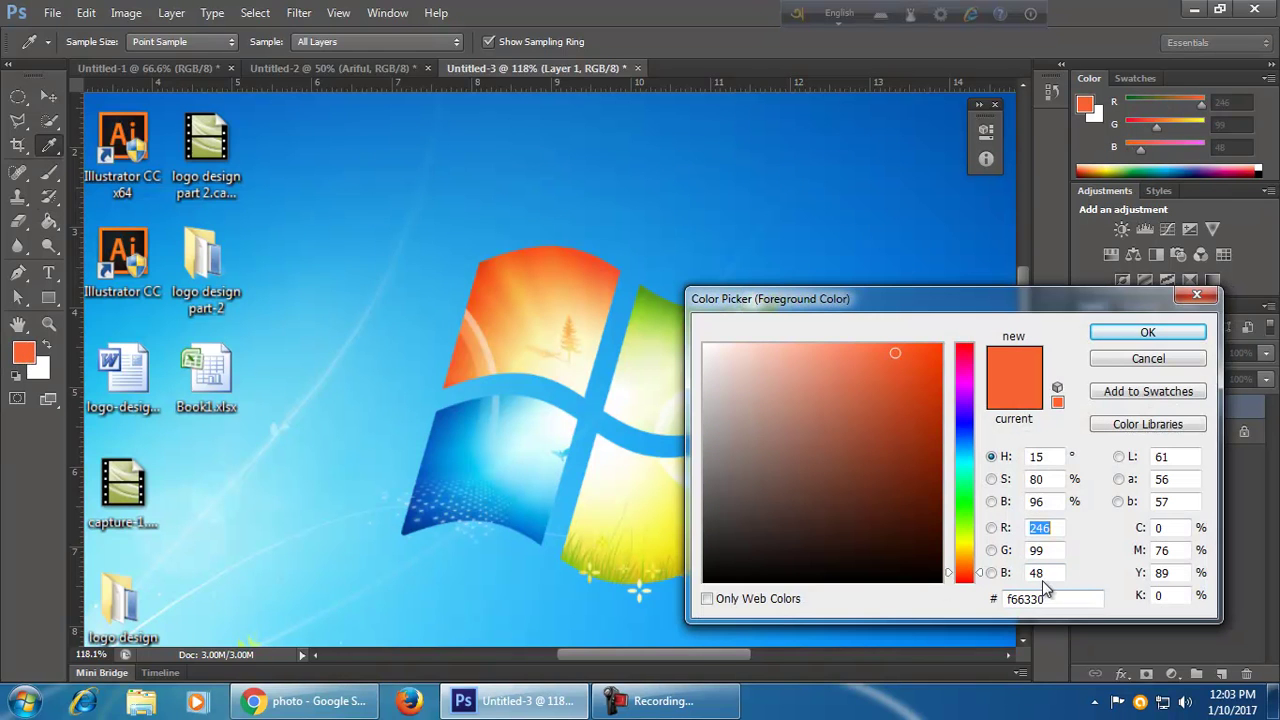
left_click(1047, 599)
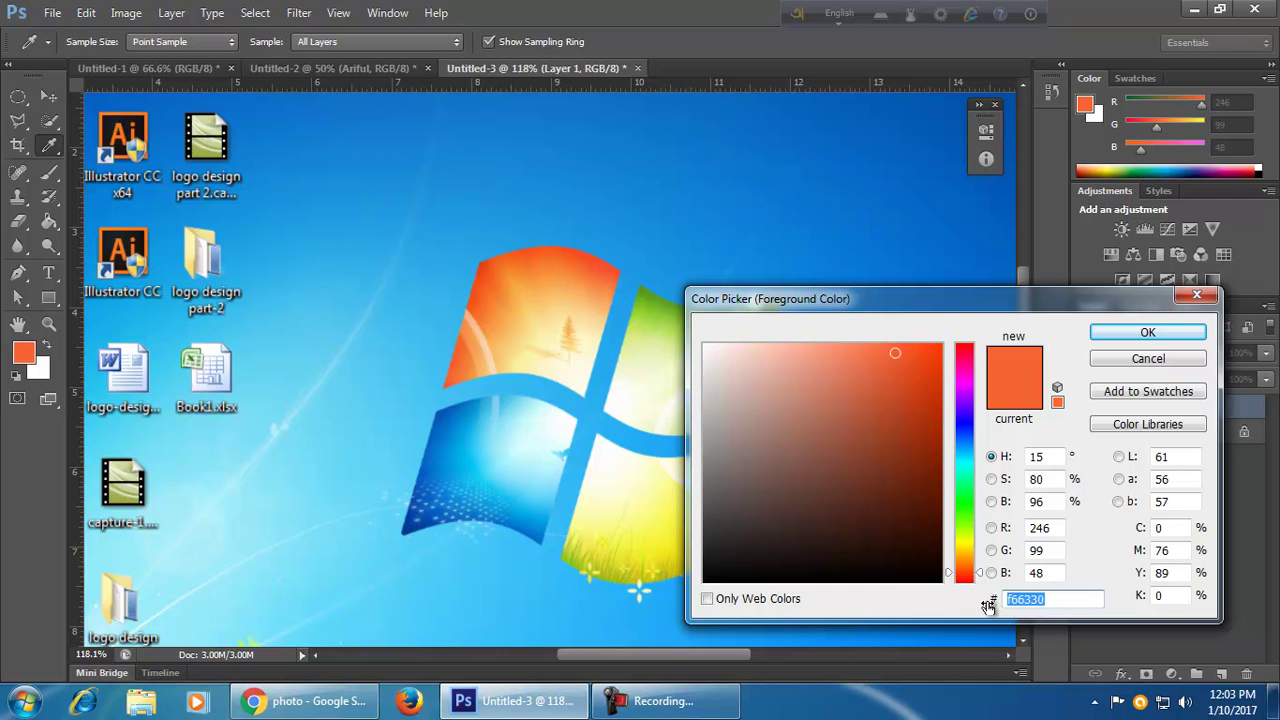
left_click(1071, 599)
double_click(1047, 599)
left_click_drag(1055, 598, 941, 626)
left_click(1196, 294)
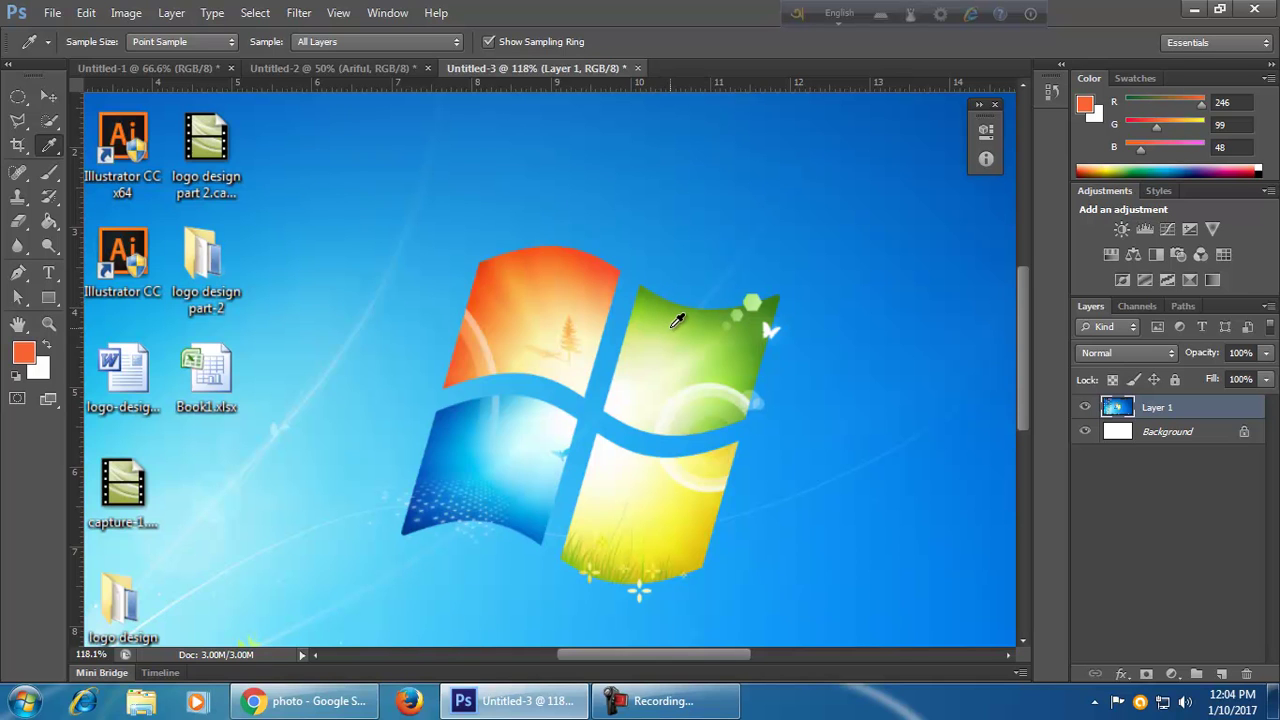
- Sample the dark green at the corner of the logo's green pane and copy its hex code 69af21 from the Color Picker
left_click(657, 292)
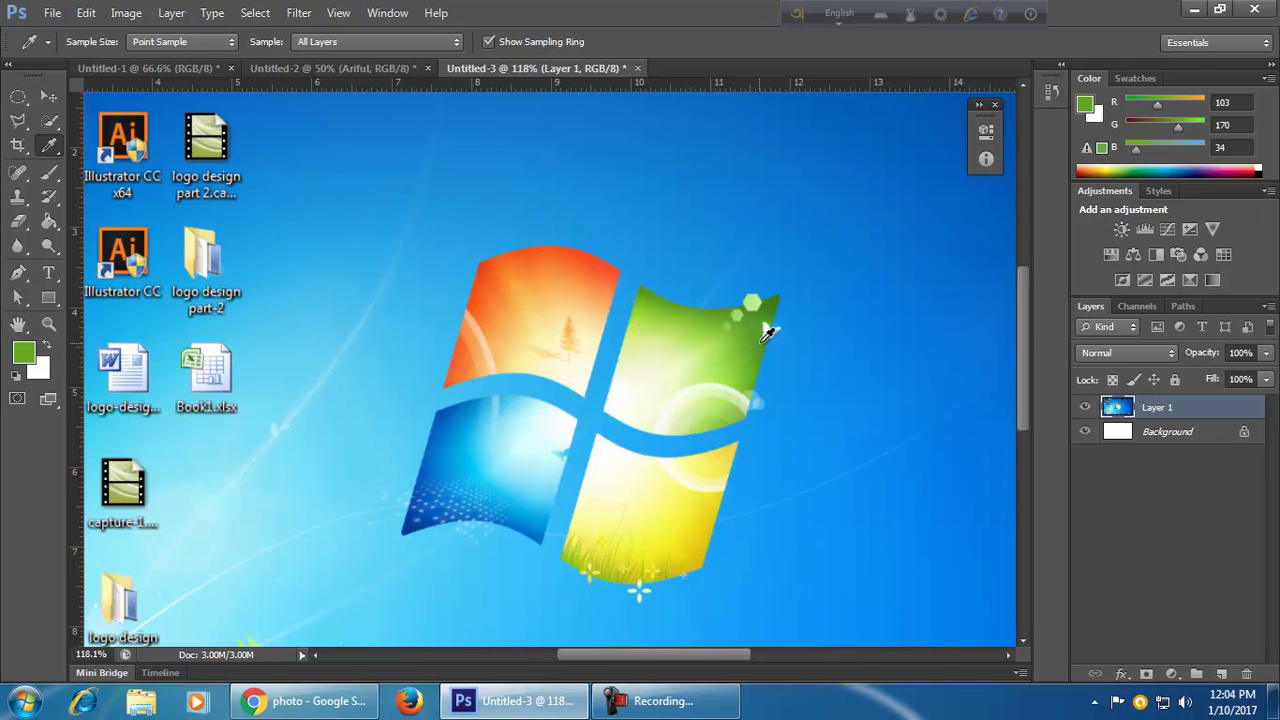
left_click(649, 322)
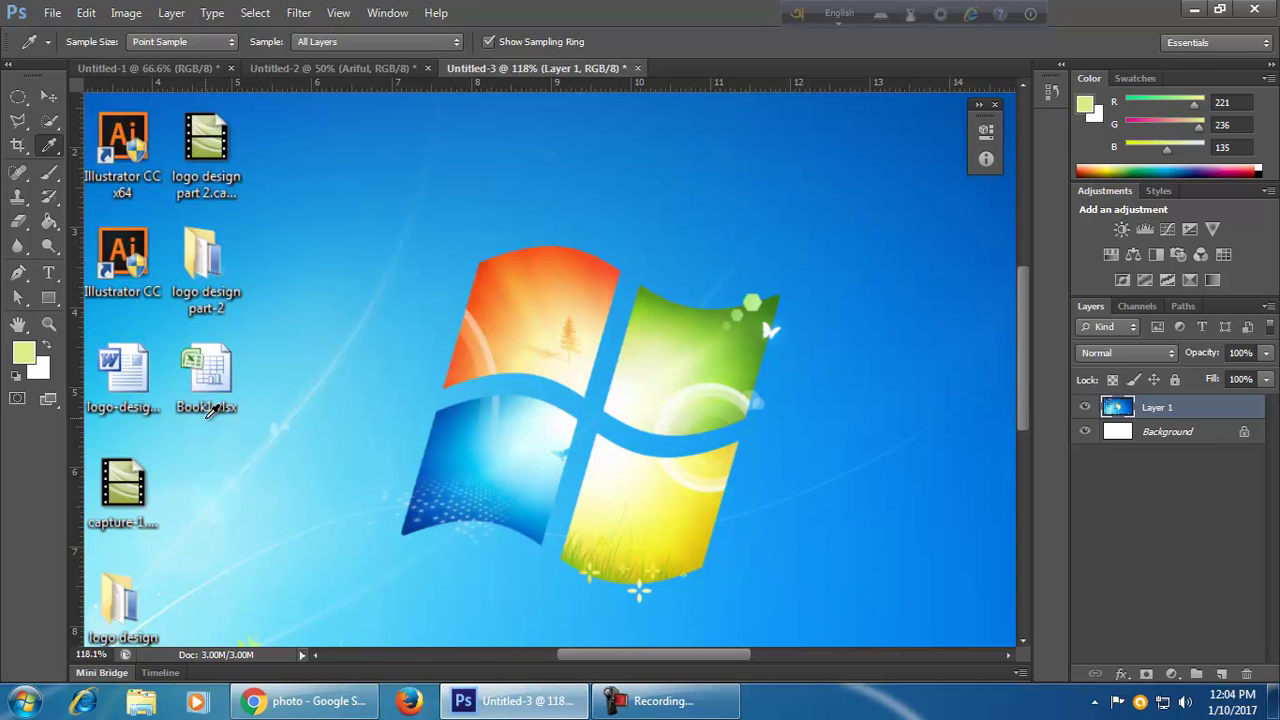
left_click(643, 299)
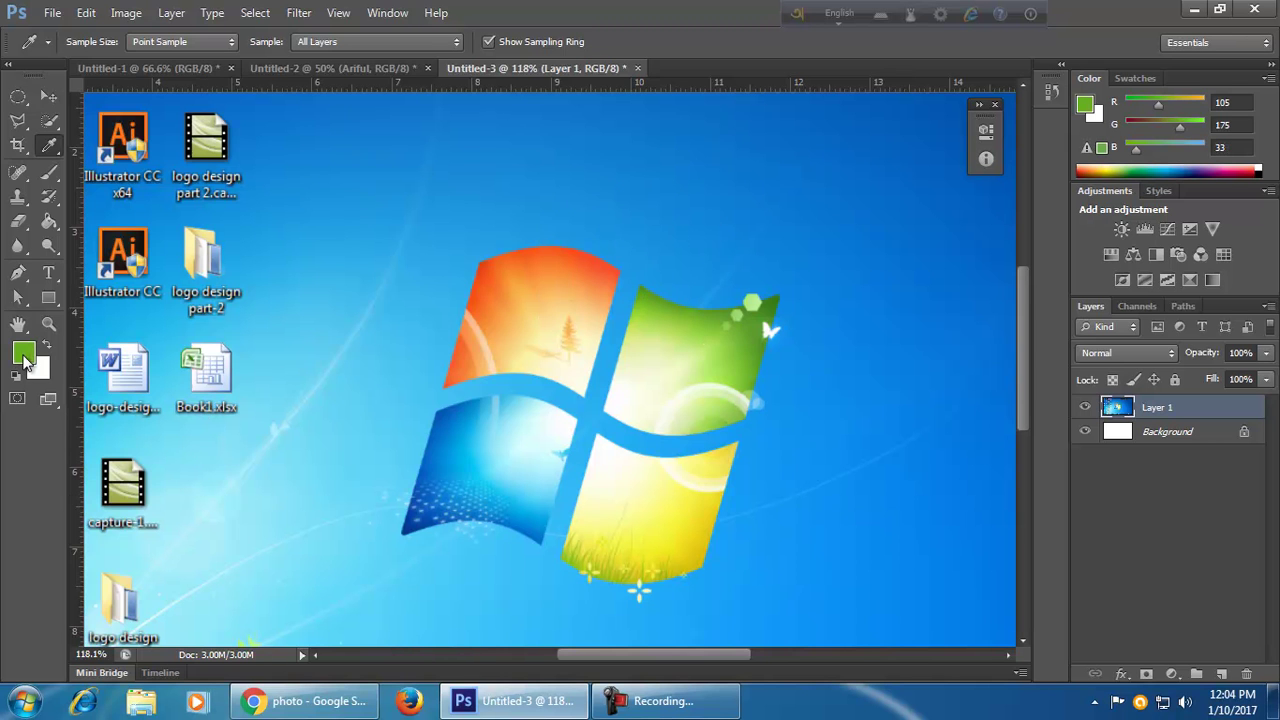
left_click(24, 356)
left_click(1012, 598)
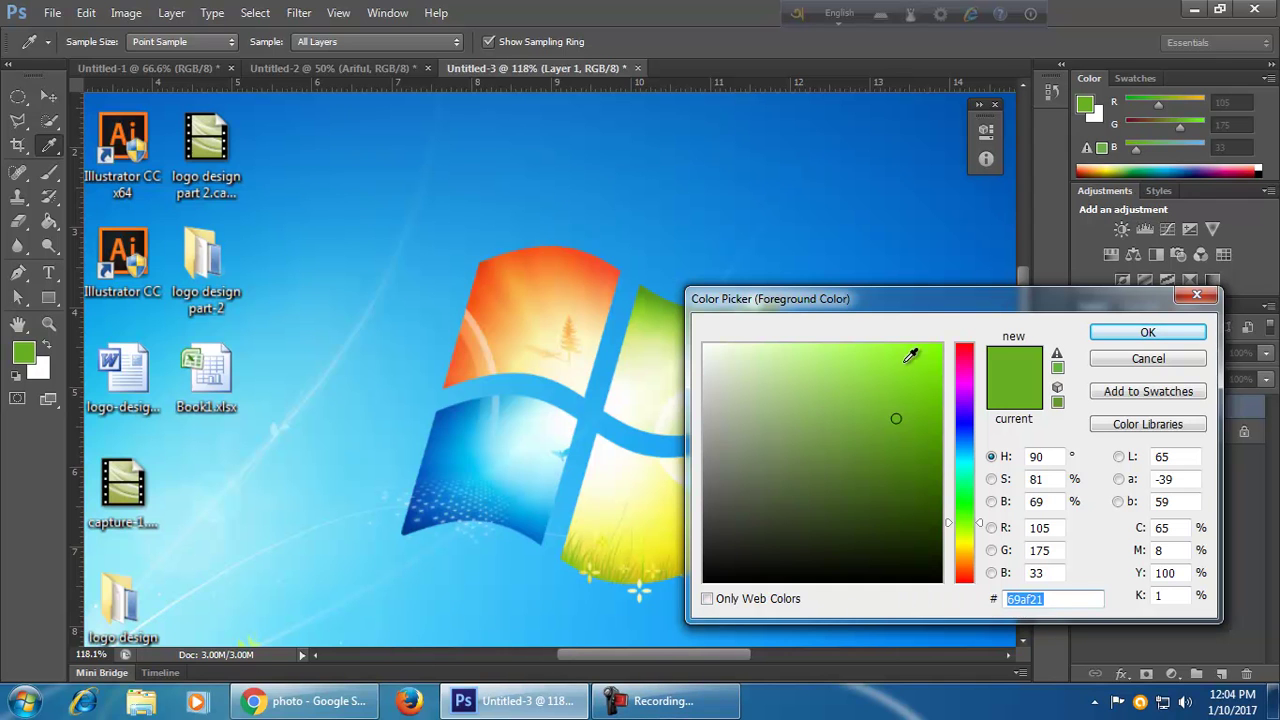
left_click(1193, 9)
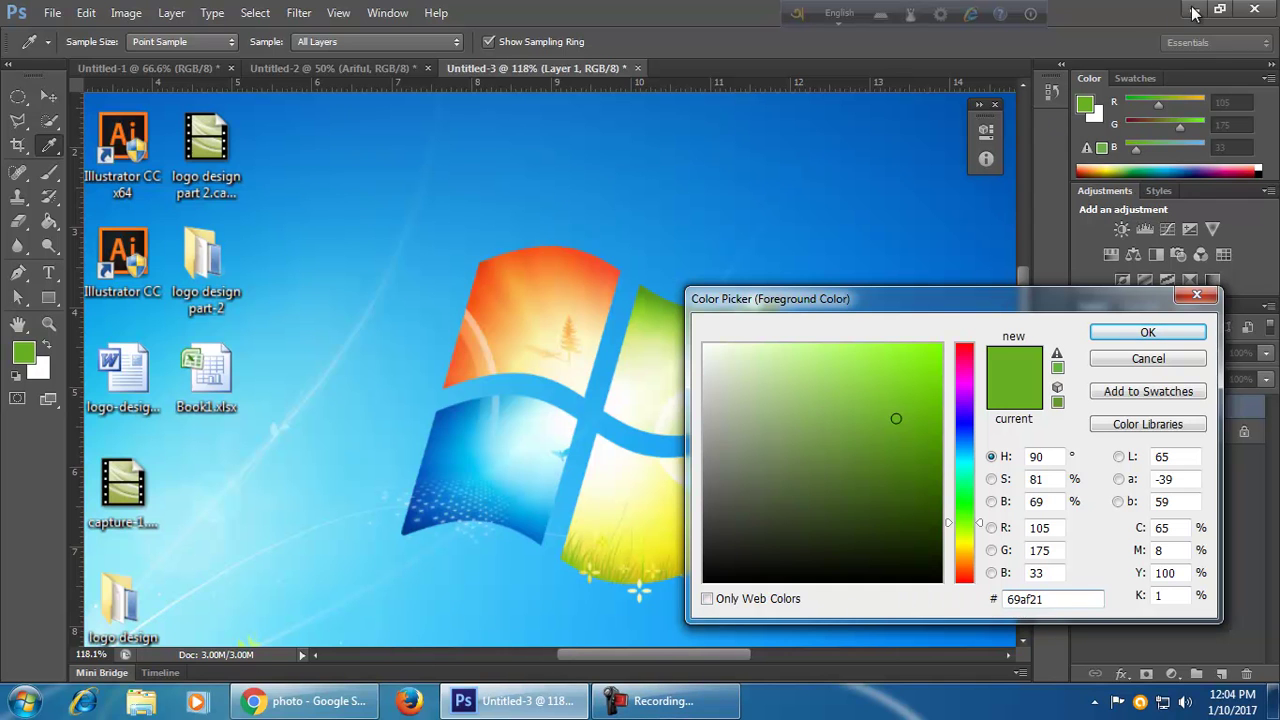
left_click(1196, 294)
- Create a new text document on the desktop and enter the green's hex code 69af21 in it
left_click(1193, 9)
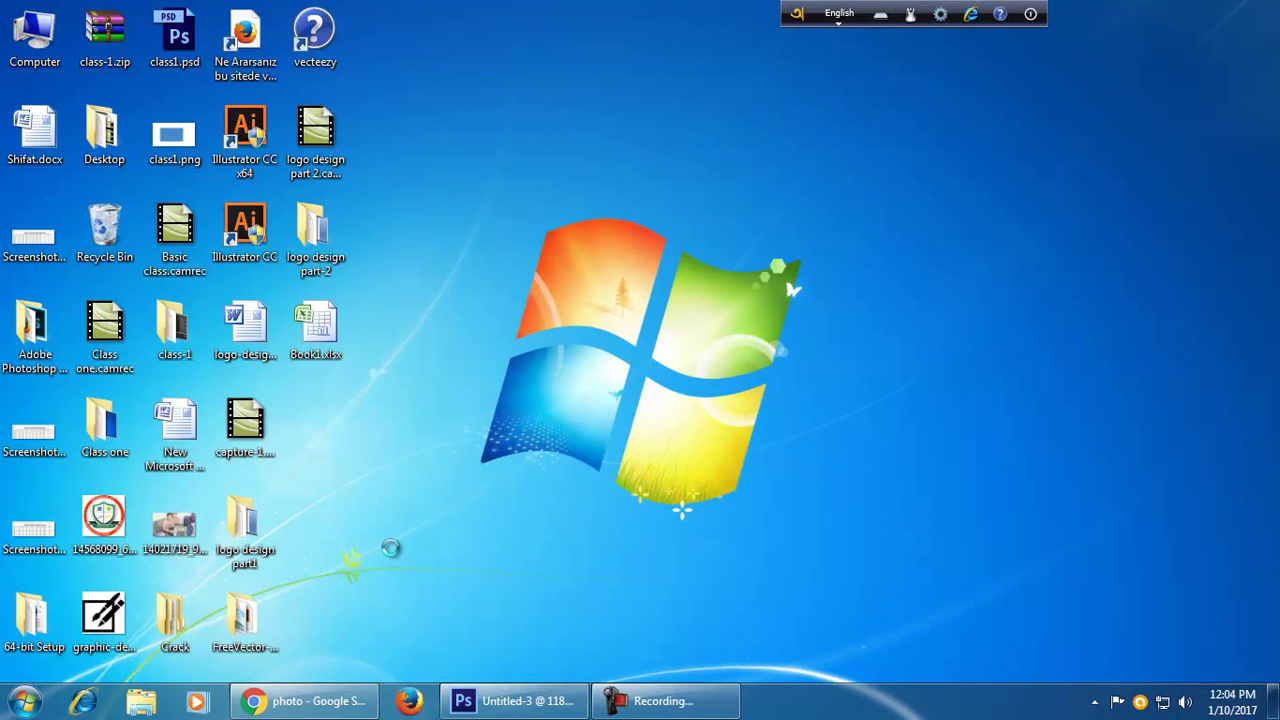
right_click(391, 547)
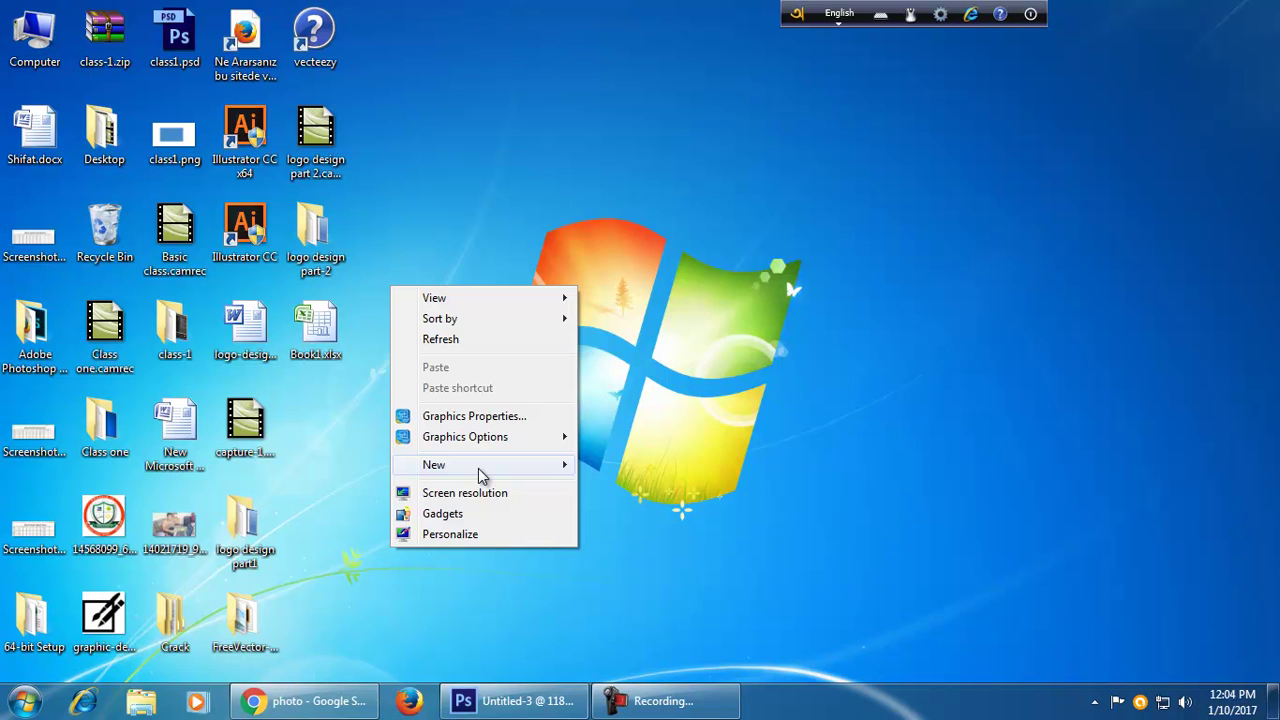
mouse_move(479, 472)
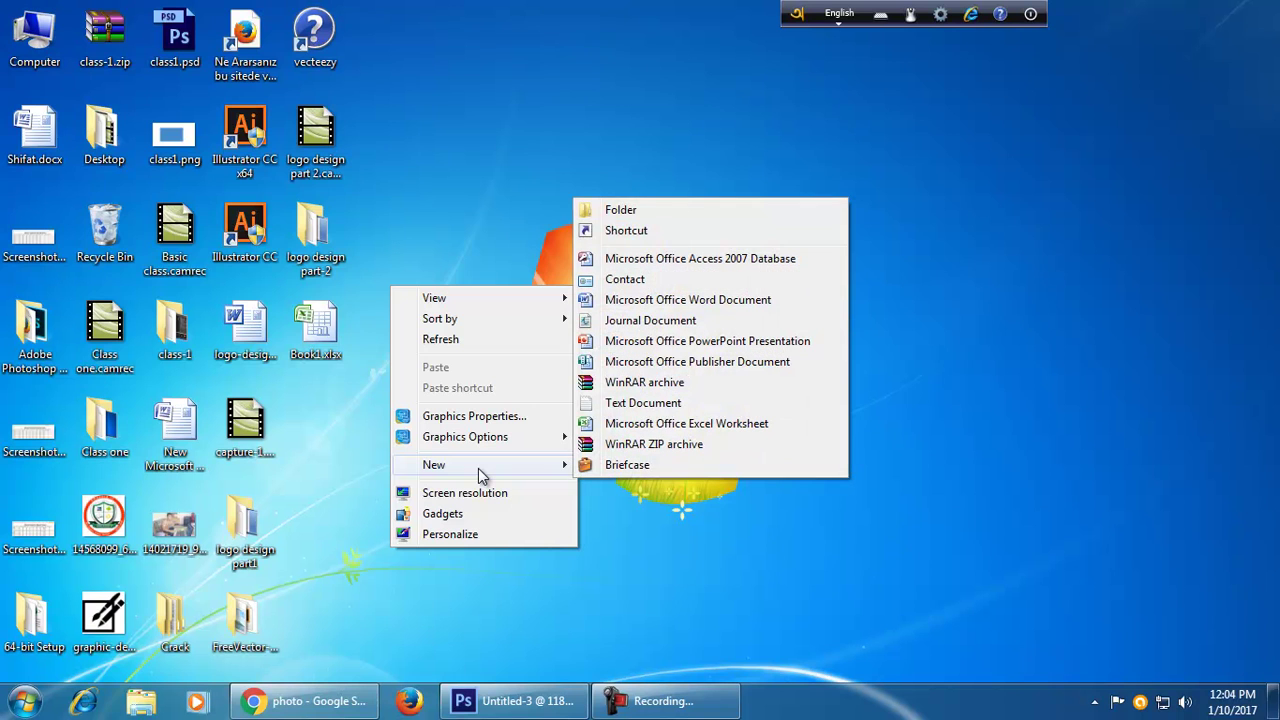
left_click(708, 410)
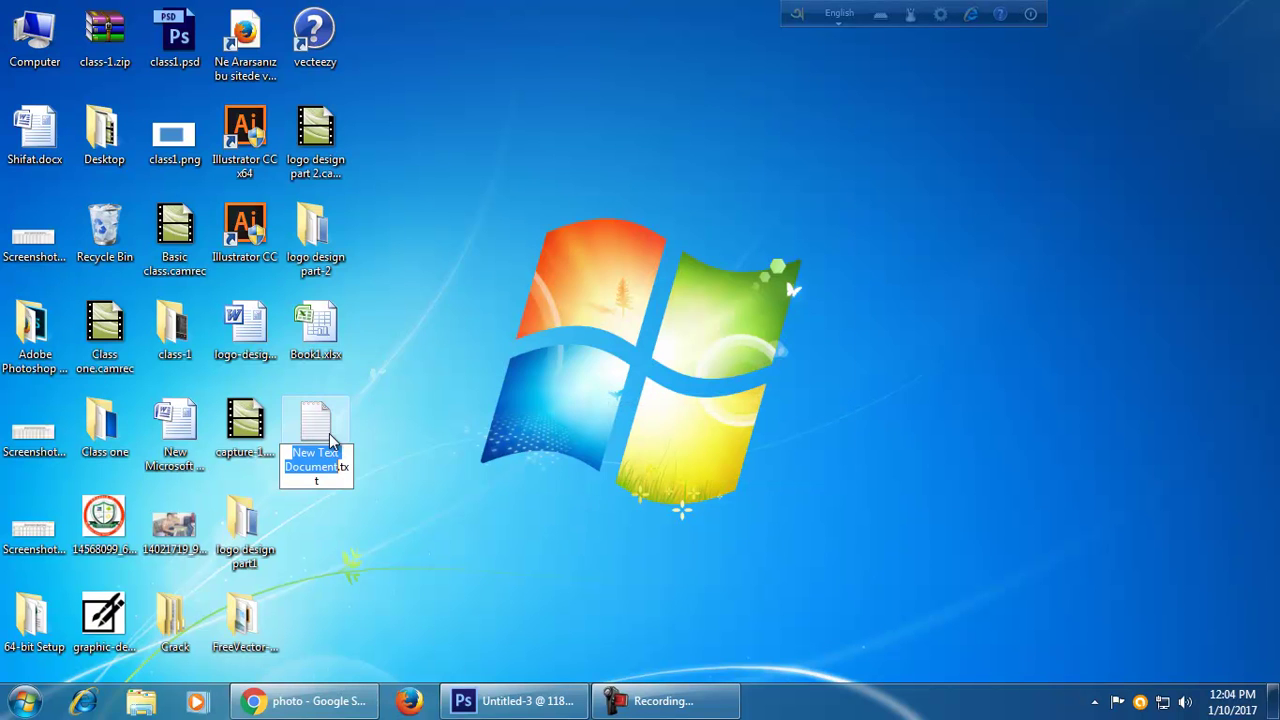
double_click(313, 427)
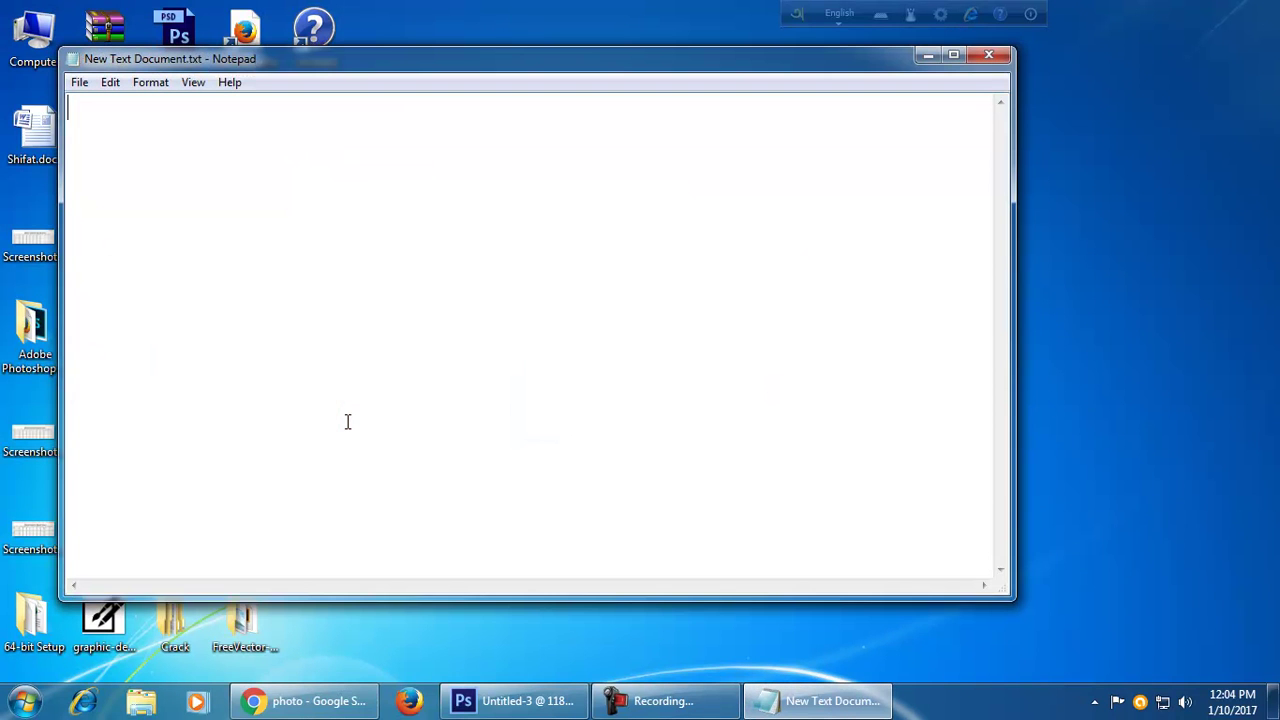
type("69af21")
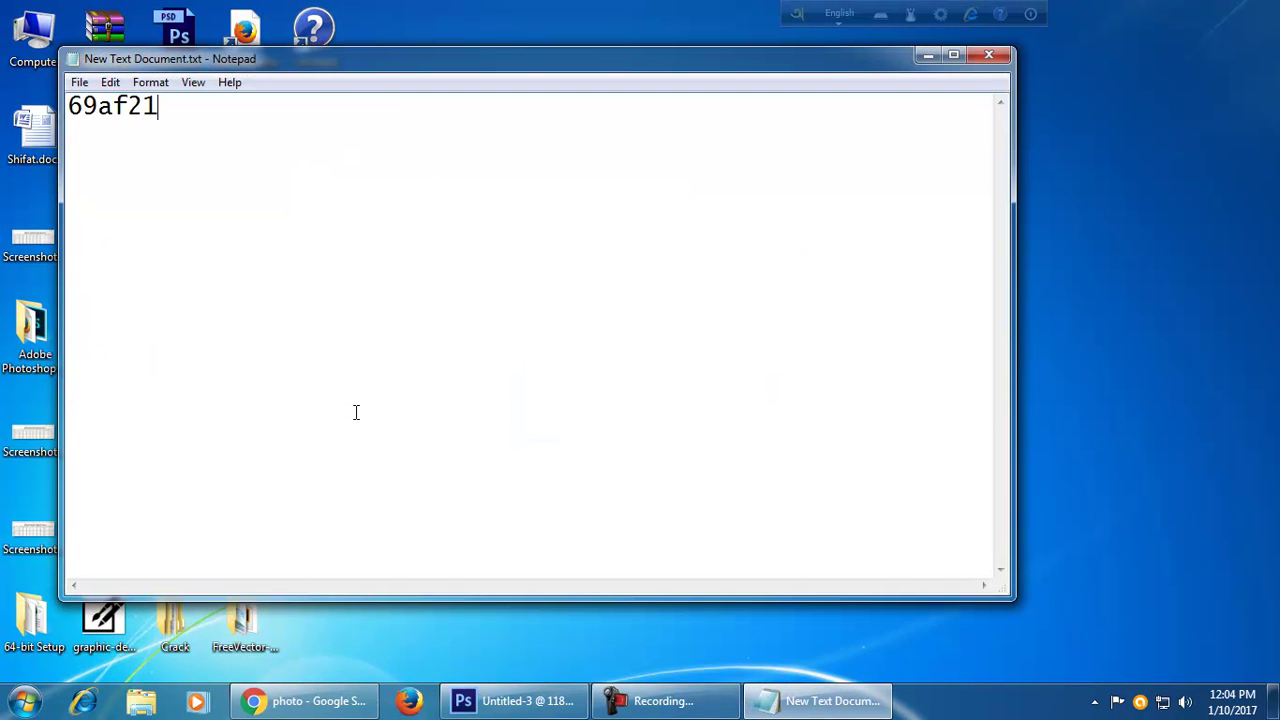
- Switch back to Photoshop, sample the orange from the logo's red pane and copy its hex code f56323
left_click(340, 698)
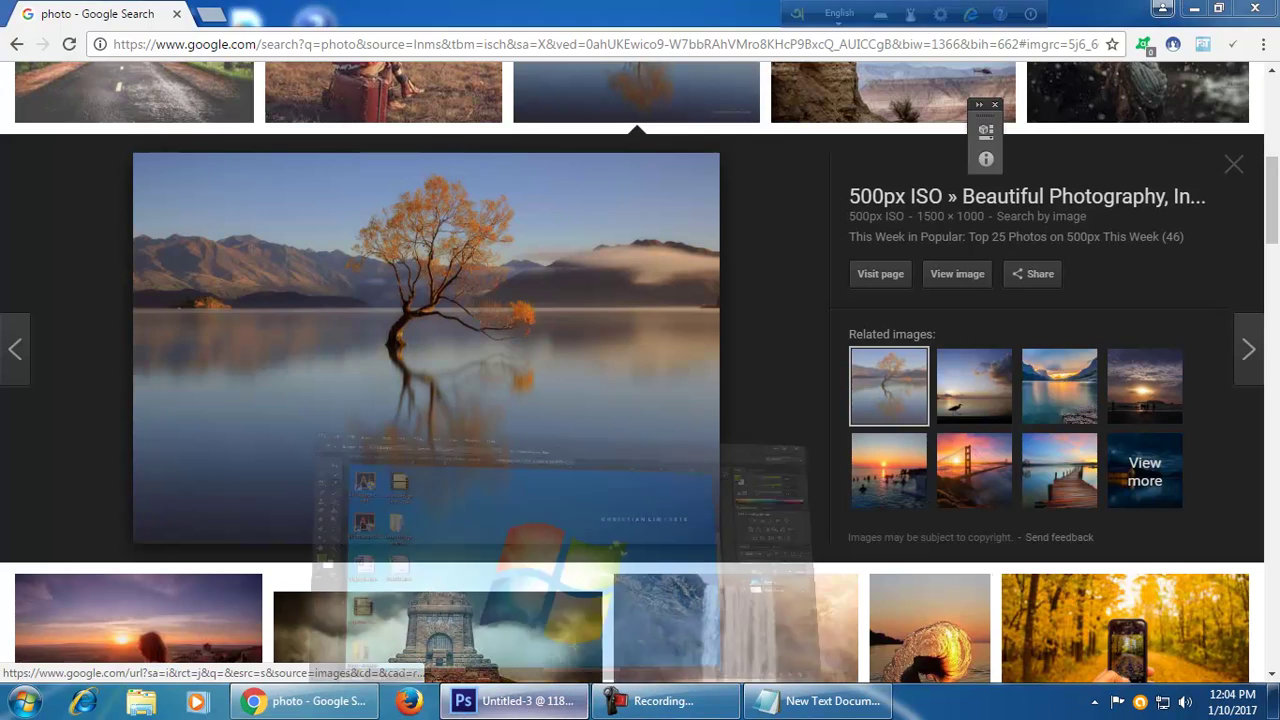
left_click(519, 703)
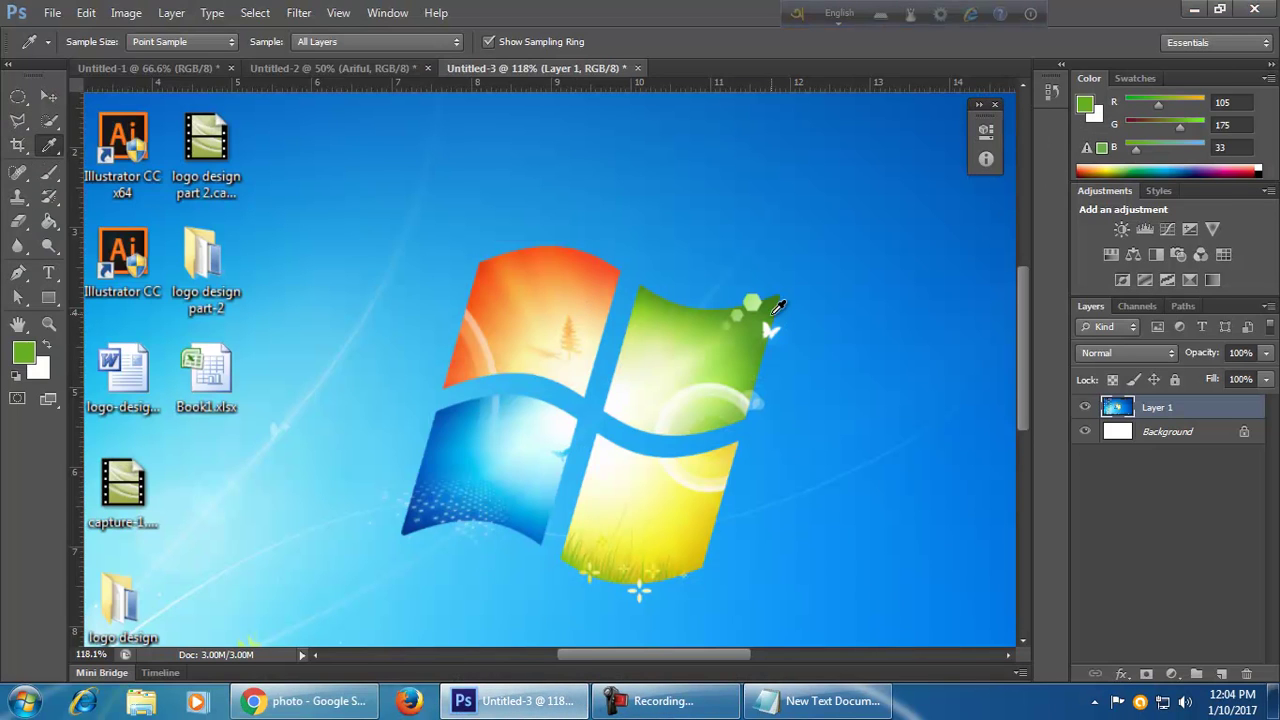
left_click(491, 276)
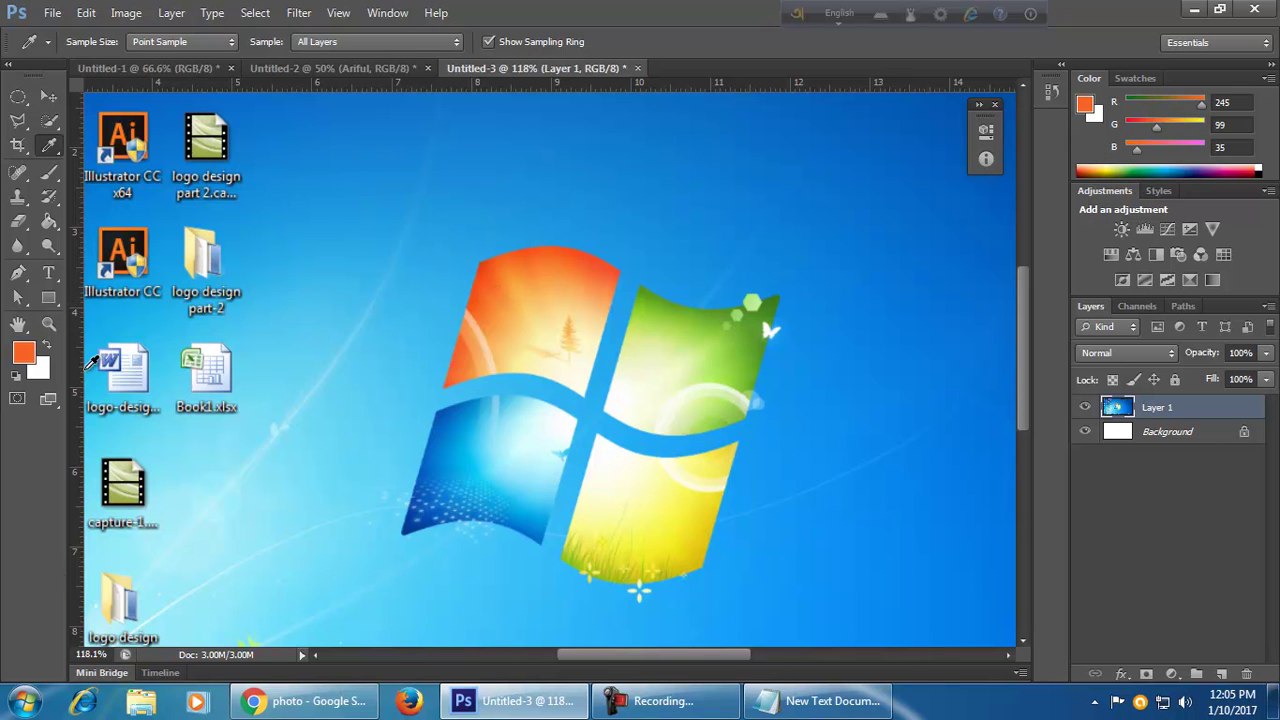
left_click(30, 351)
left_click_drag(1092, 602, 953, 607)
key("ctrl+c")
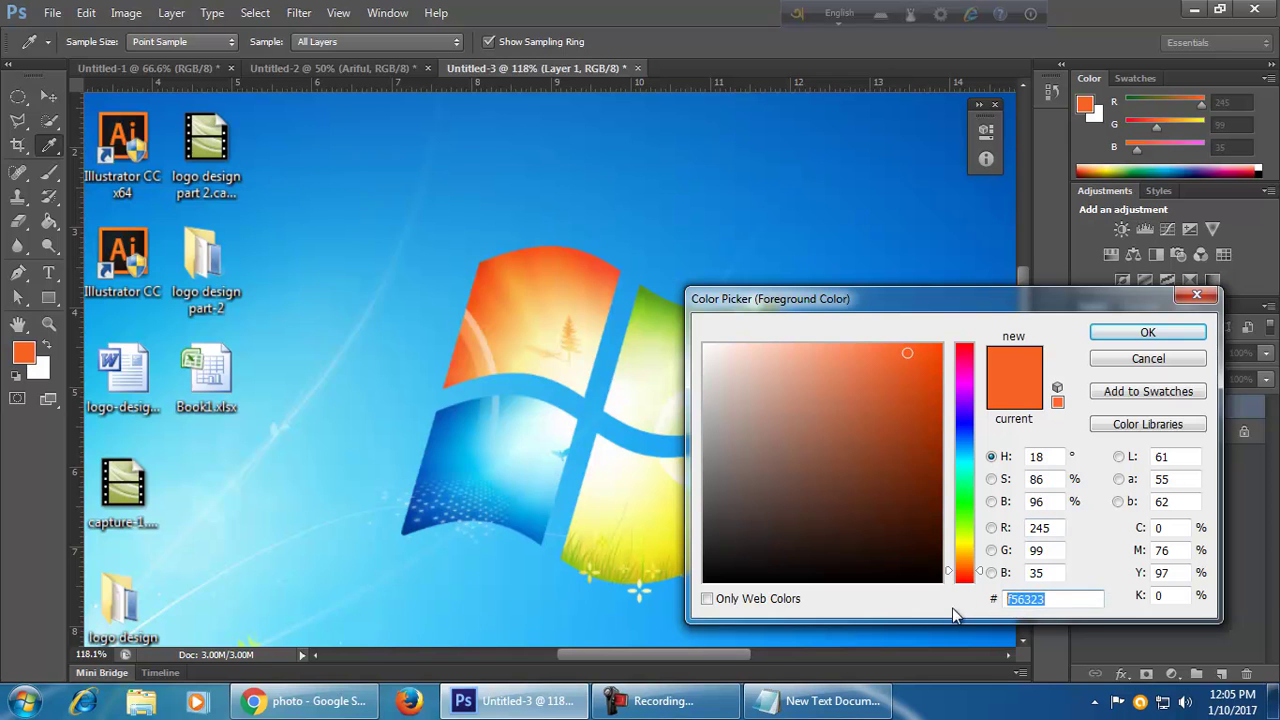
- Paste the hex code f56323 on a second line of the Notepad file, then minimize it and close the Color Picker
left_click(786, 703)
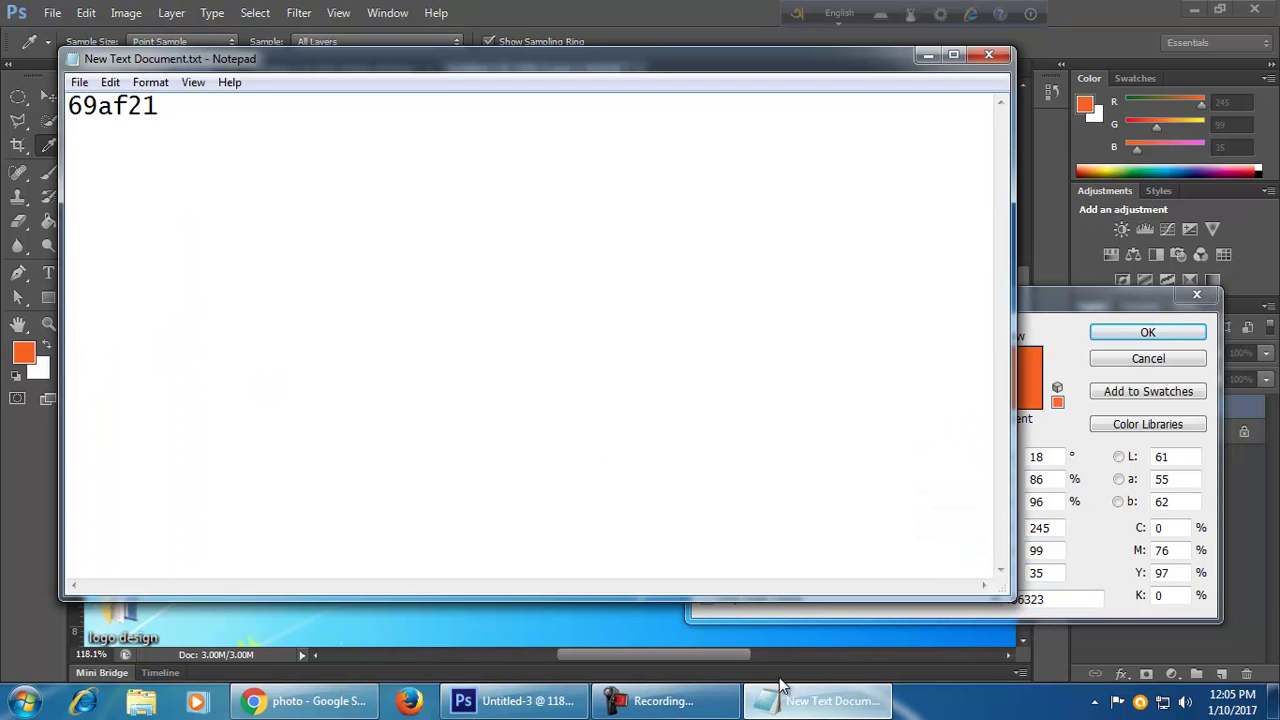
key("ctrl+v")
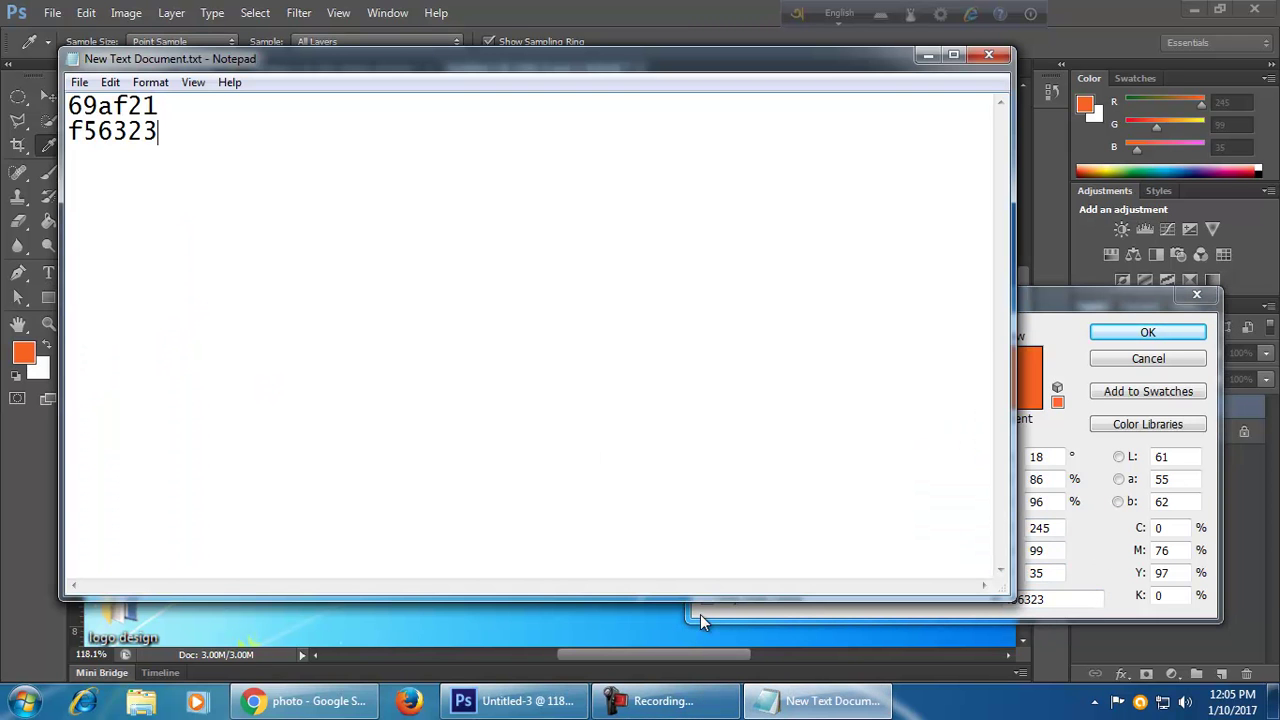
left_click(924, 58)
left_click(1194, 295)
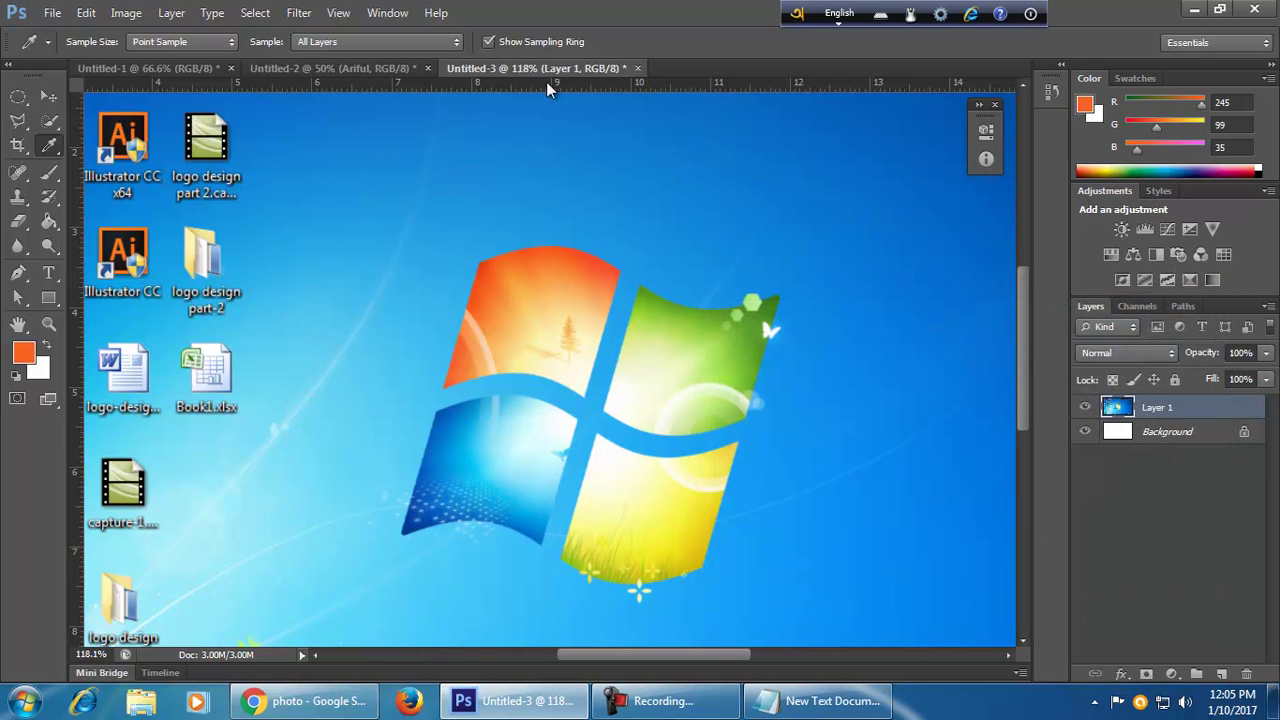
- Close the pasted screenshot document without saving and delete the text layer from Untitled-2
left_click(637, 68)
left_click(650, 276)
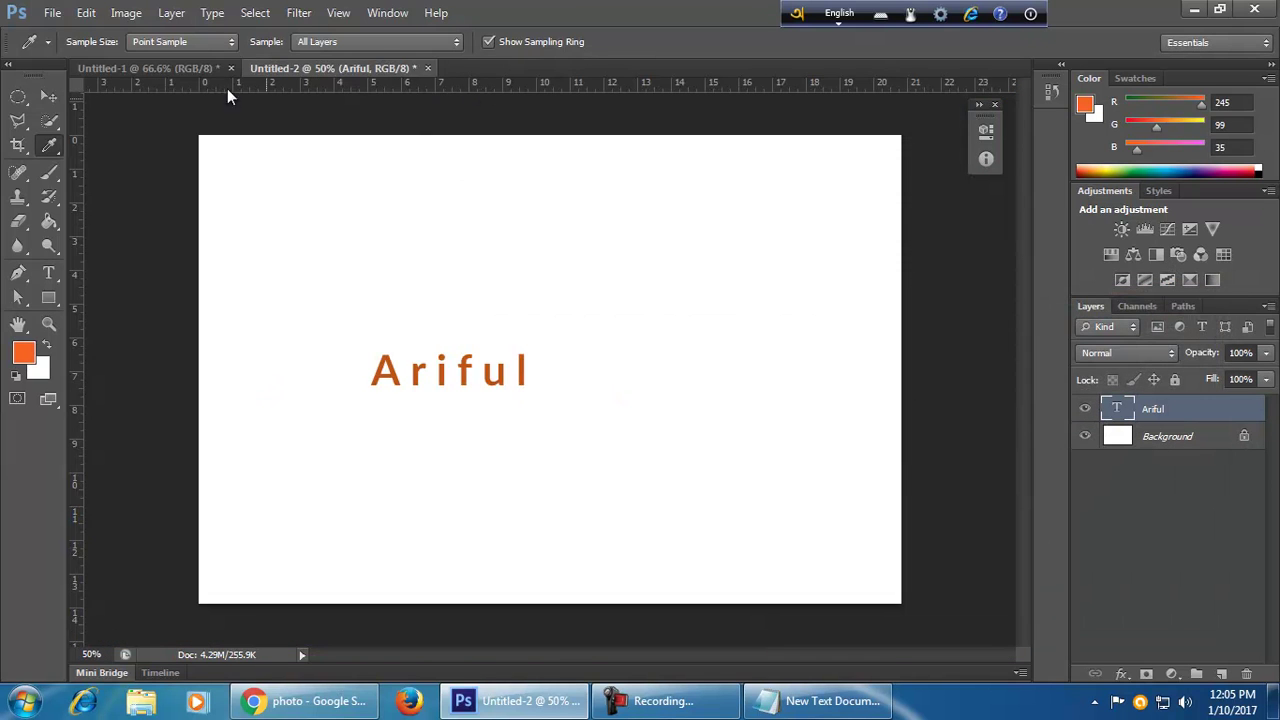
left_click(49, 96)
key("Delete")
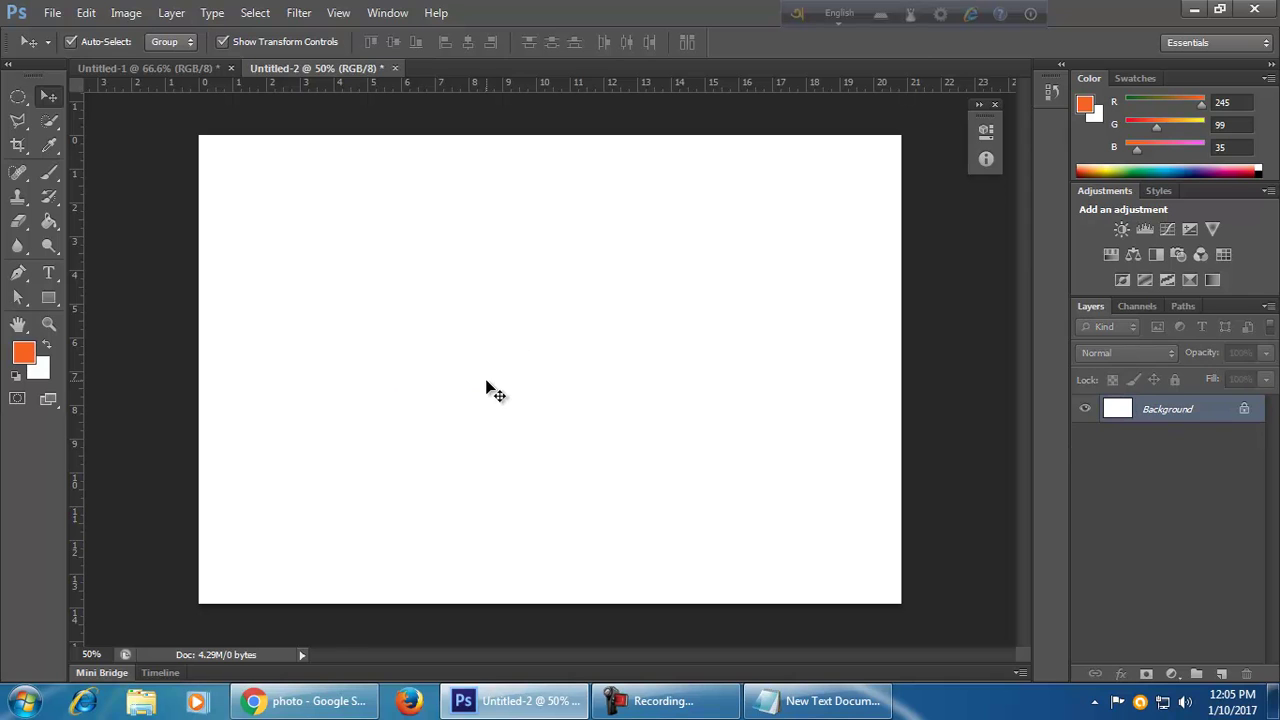
- Draw a rectangle shape about 1104 × 606 px in the middle of the canvas and switch its fill to a black-to-white gradient
left_click(49, 297)
left_click_drag(296, 227, 811, 509)
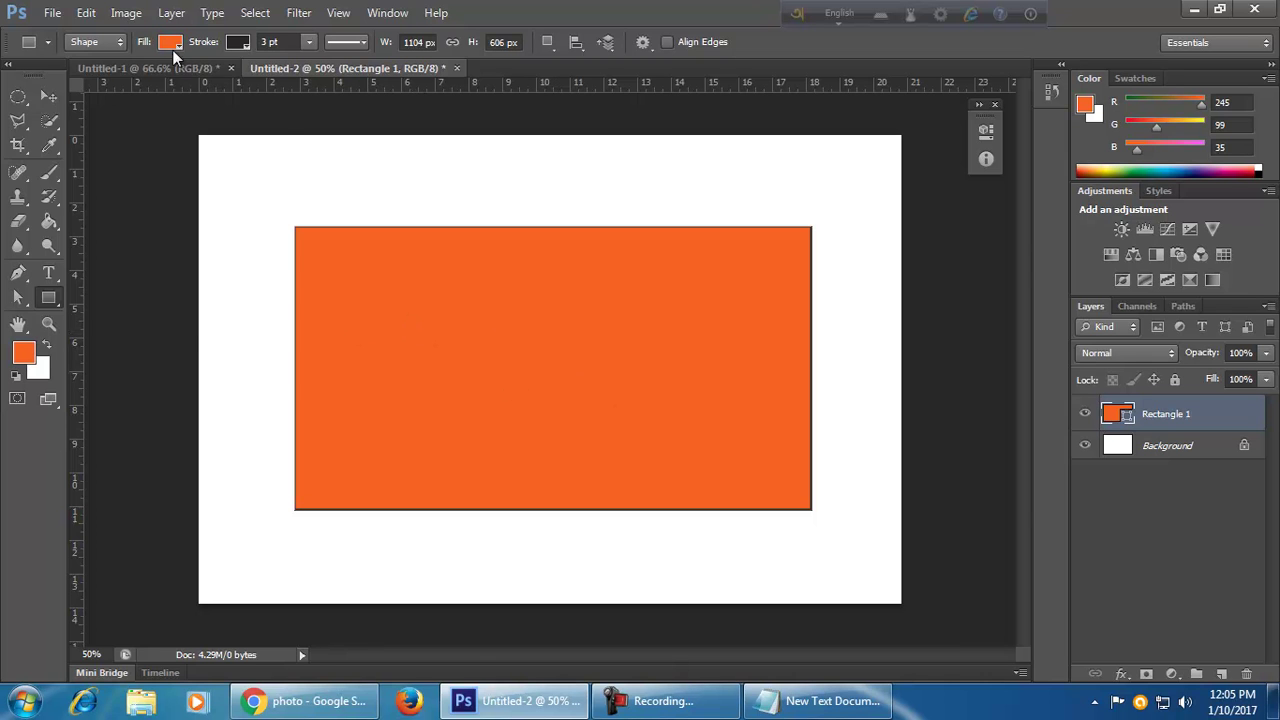
left_click(170, 42)
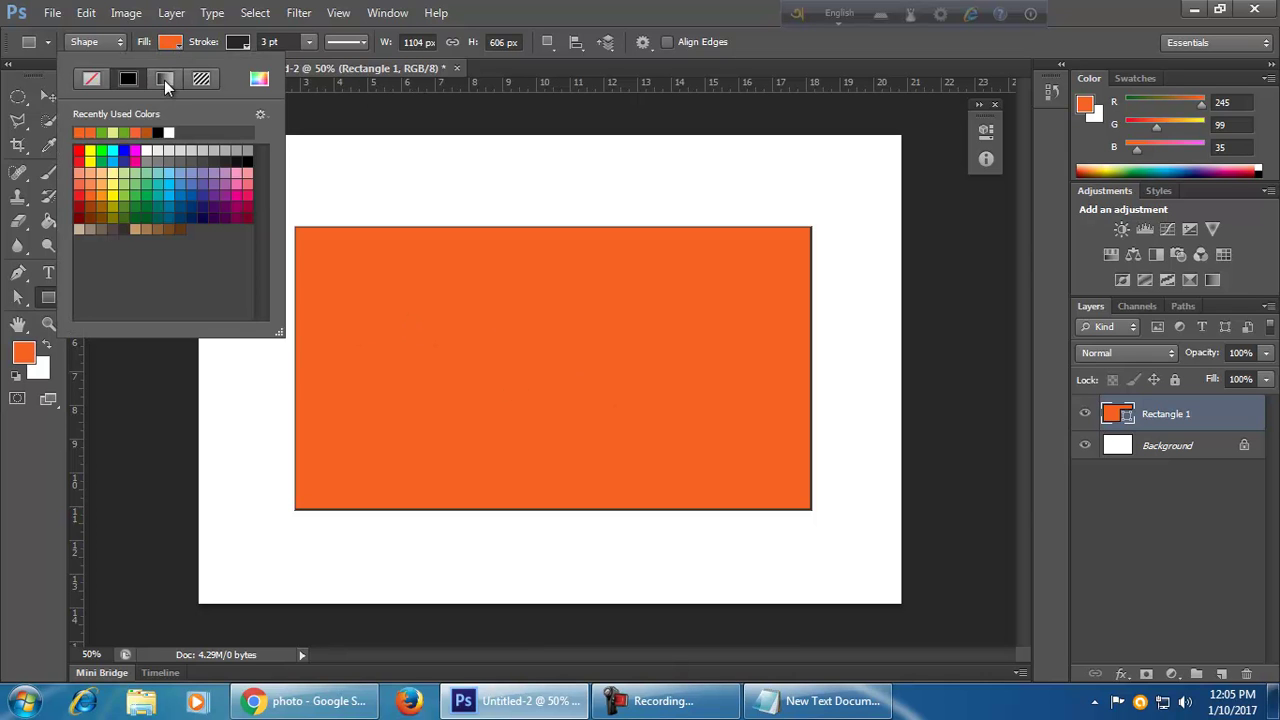
left_click(164, 80)
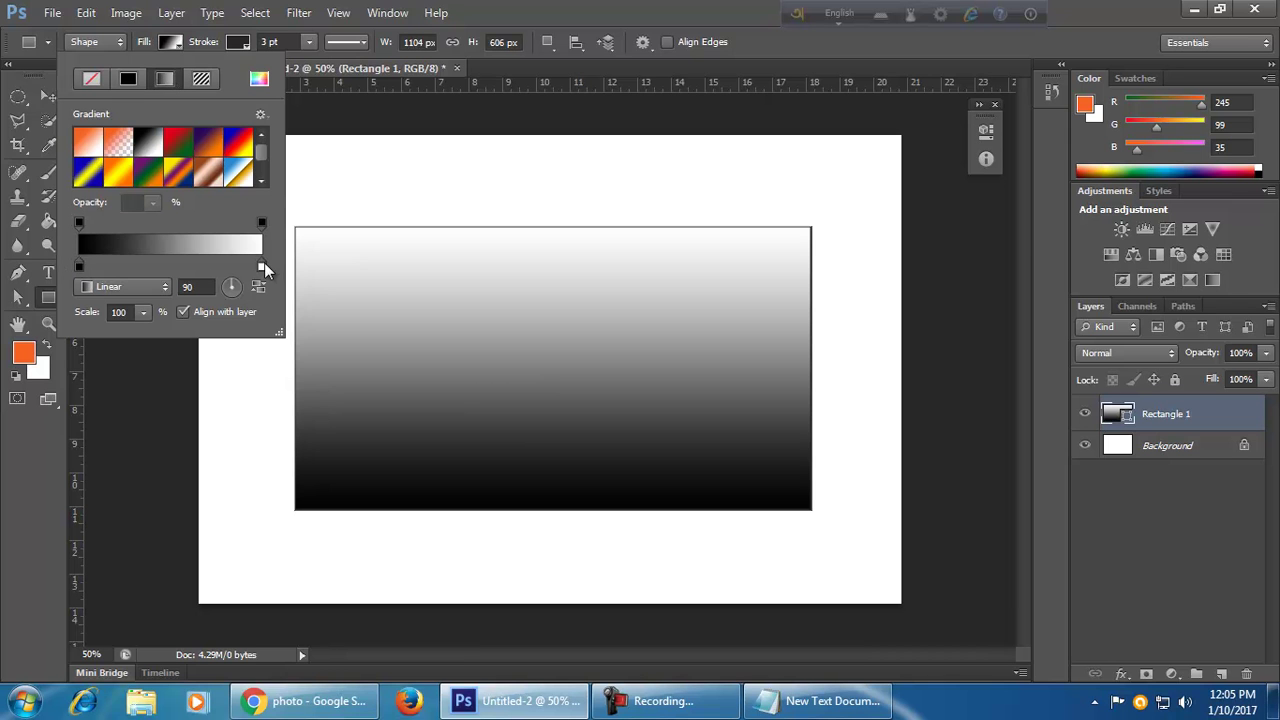
- Copy the hex code 69af21 from the Notepad file and apply it to the black color stop of the rectangle's gradient
double_click(79, 267)
left_click_drag(910, 310, 752, 241)
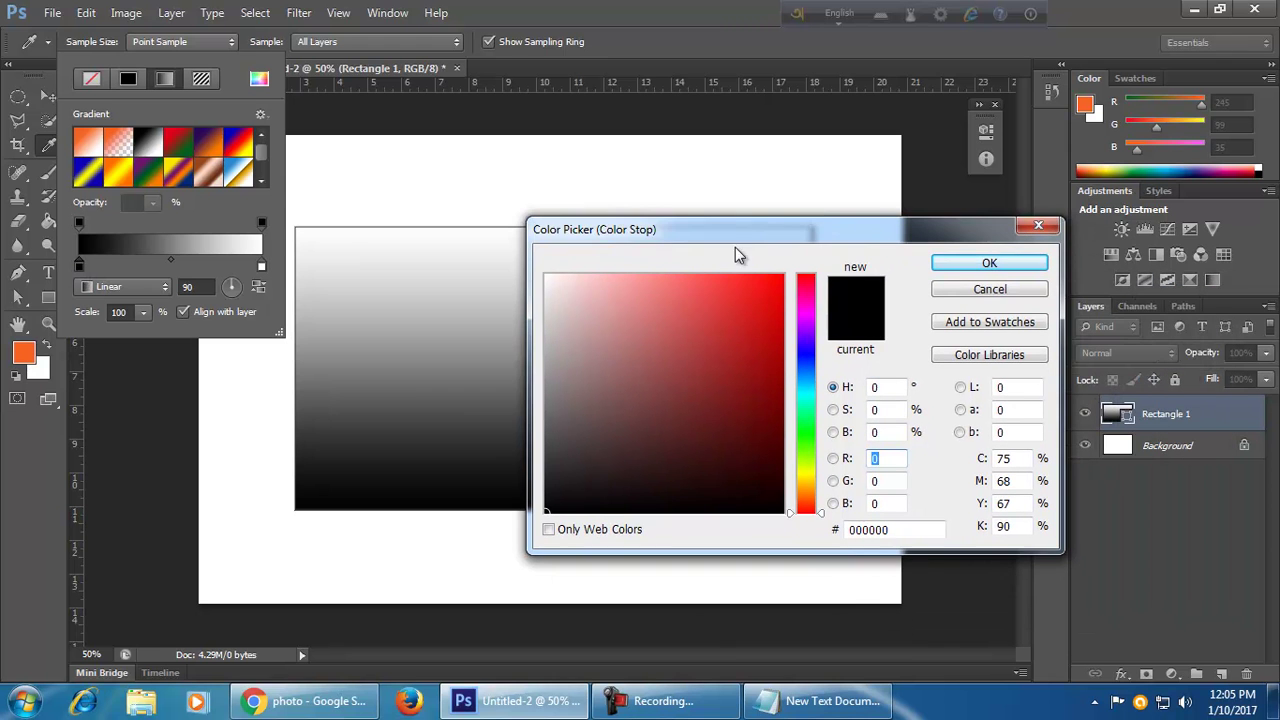
left_click(818, 701)
left_click_drag(180, 100, 70, 104)
key("ctrl+c")
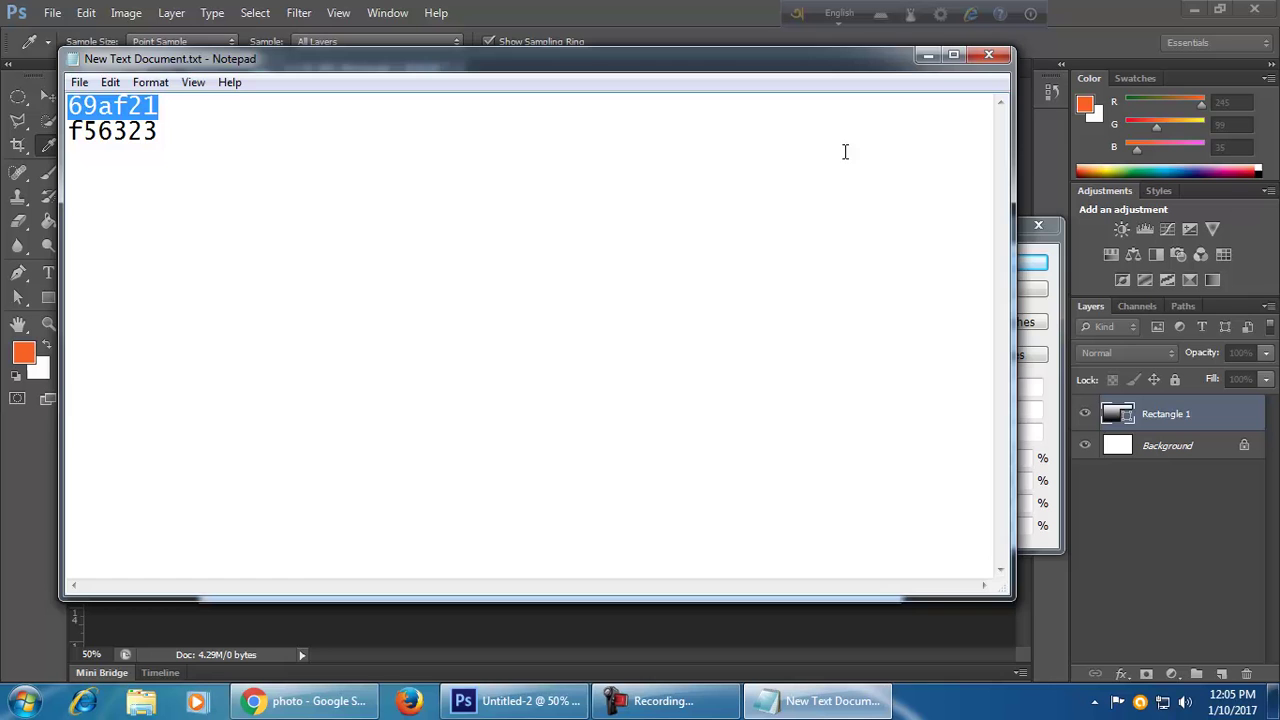
left_click(928, 55)
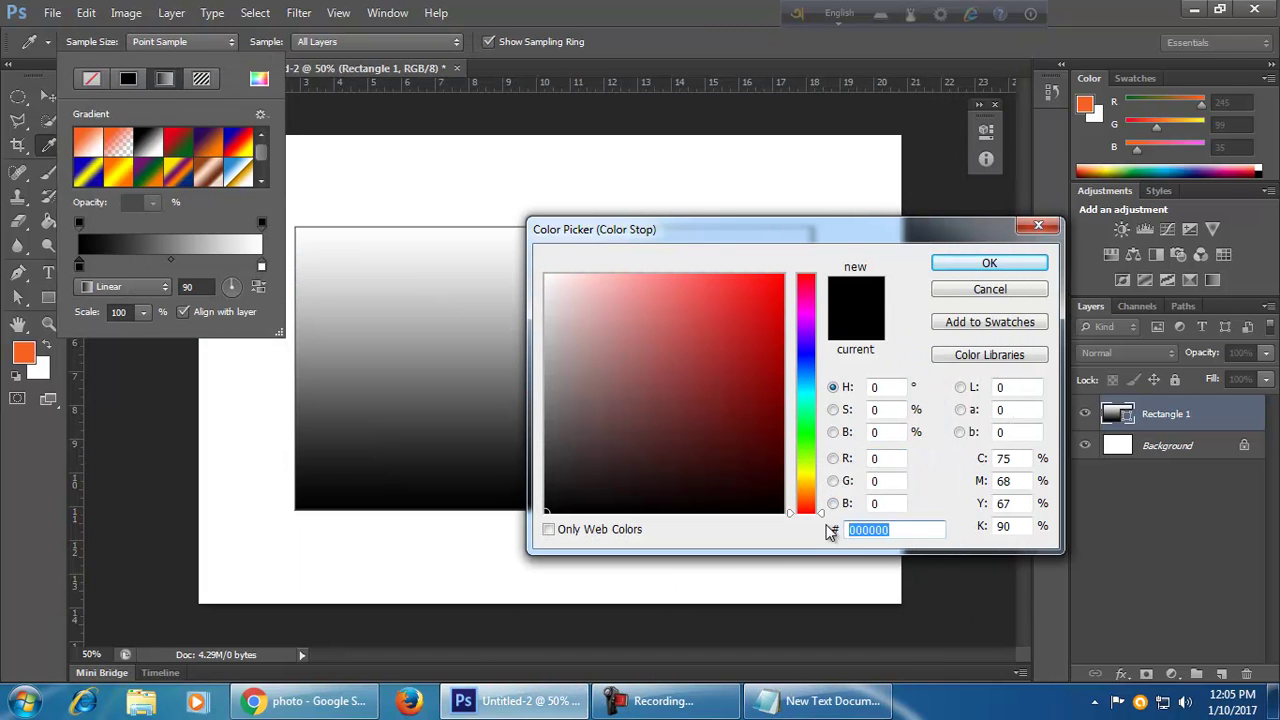
key("ctrl+v")
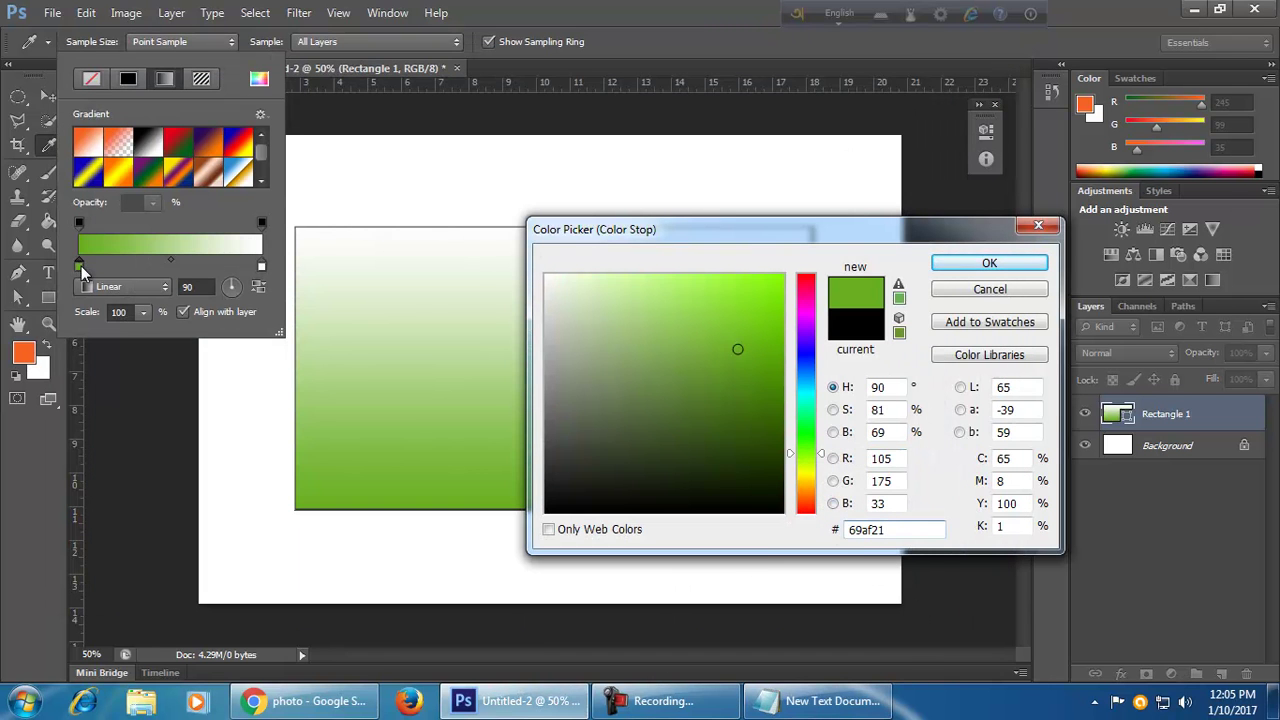
left_click(1020, 265)
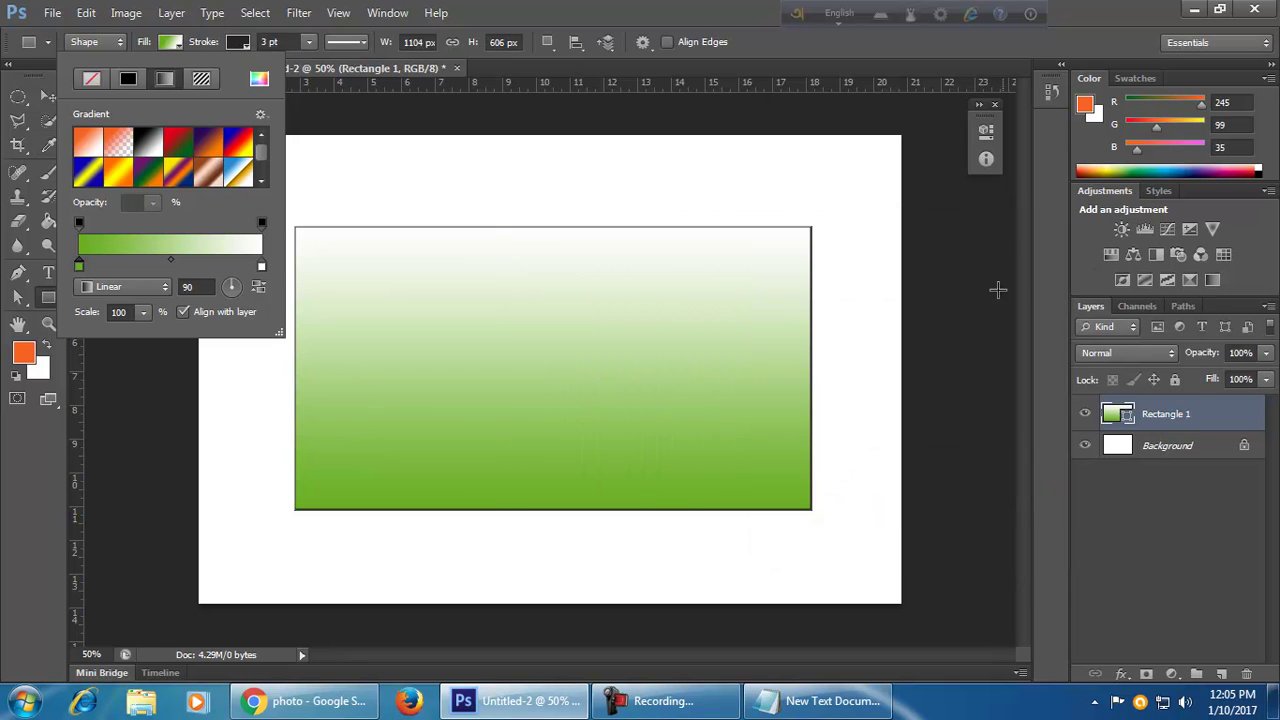
- Copy the hex code f56323 from the Notepad file and apply it to the gradient's white color stop
double_click(262, 268)
left_click(818, 701)
left_click_drag(190, 131, 57, 128)
key("ctrl+c")
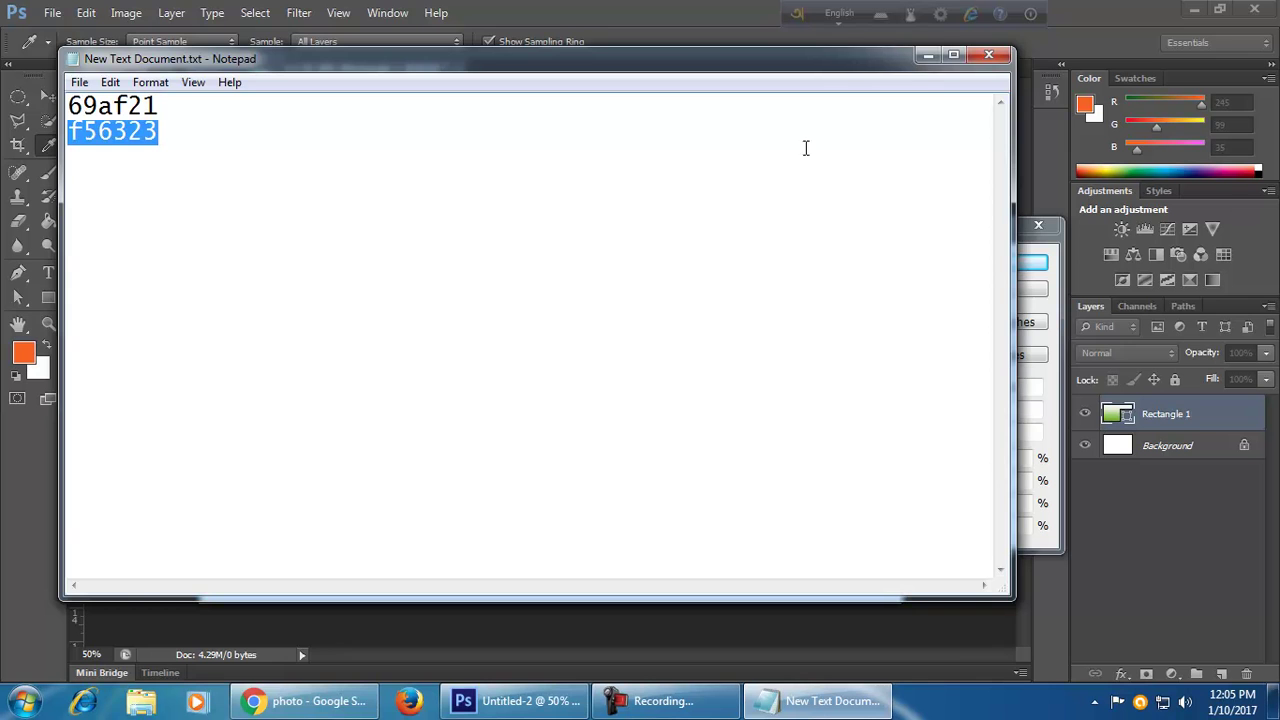
left_click(928, 55)
left_click(850, 529)
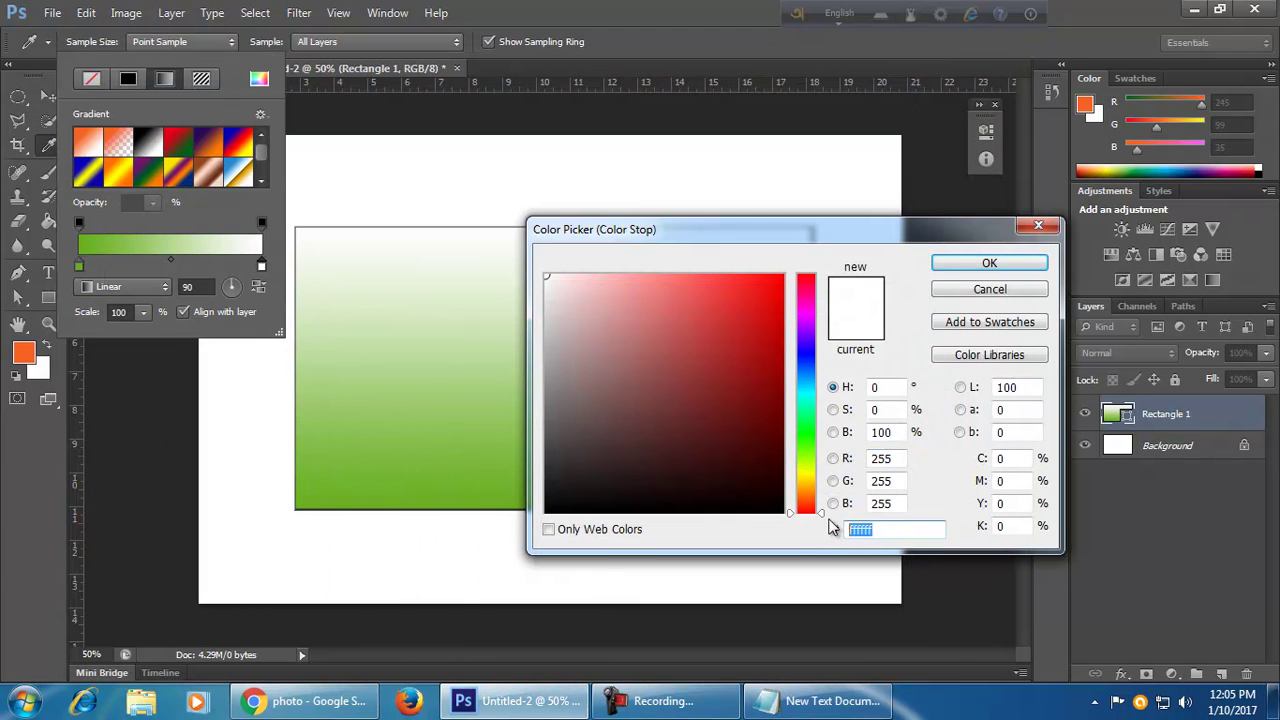
key("ctrl+v")
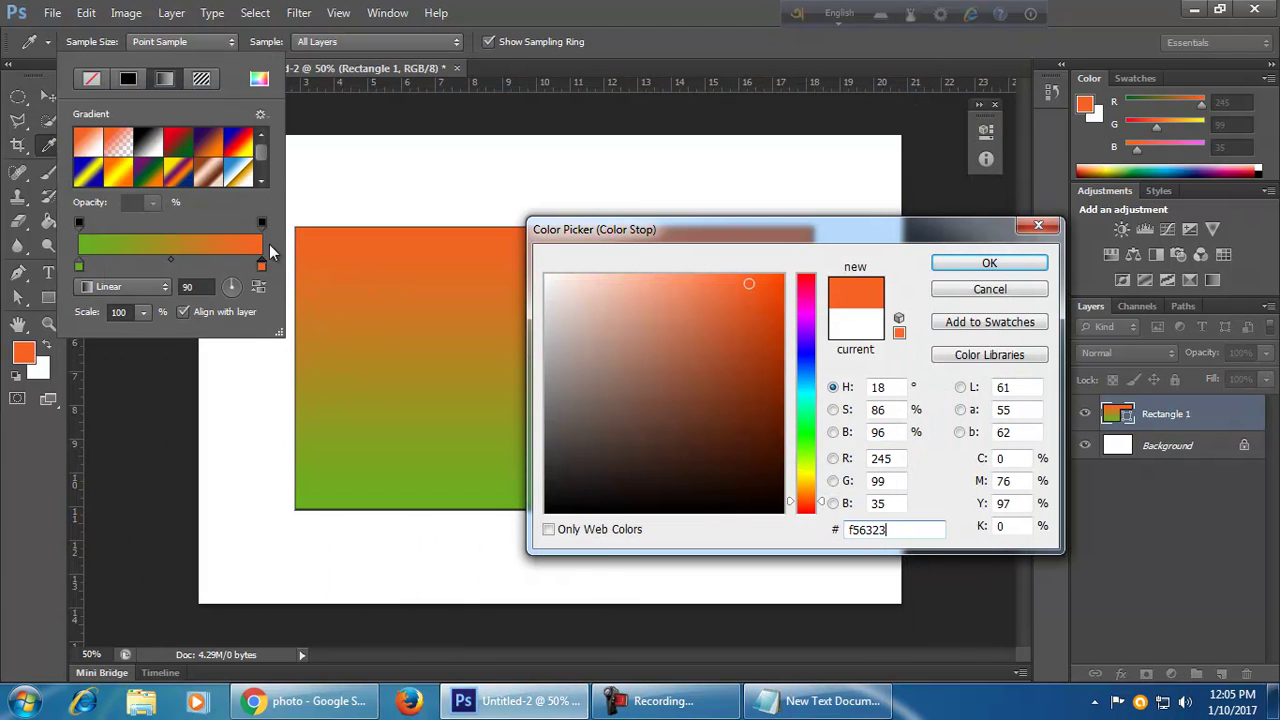
left_click(987, 263)
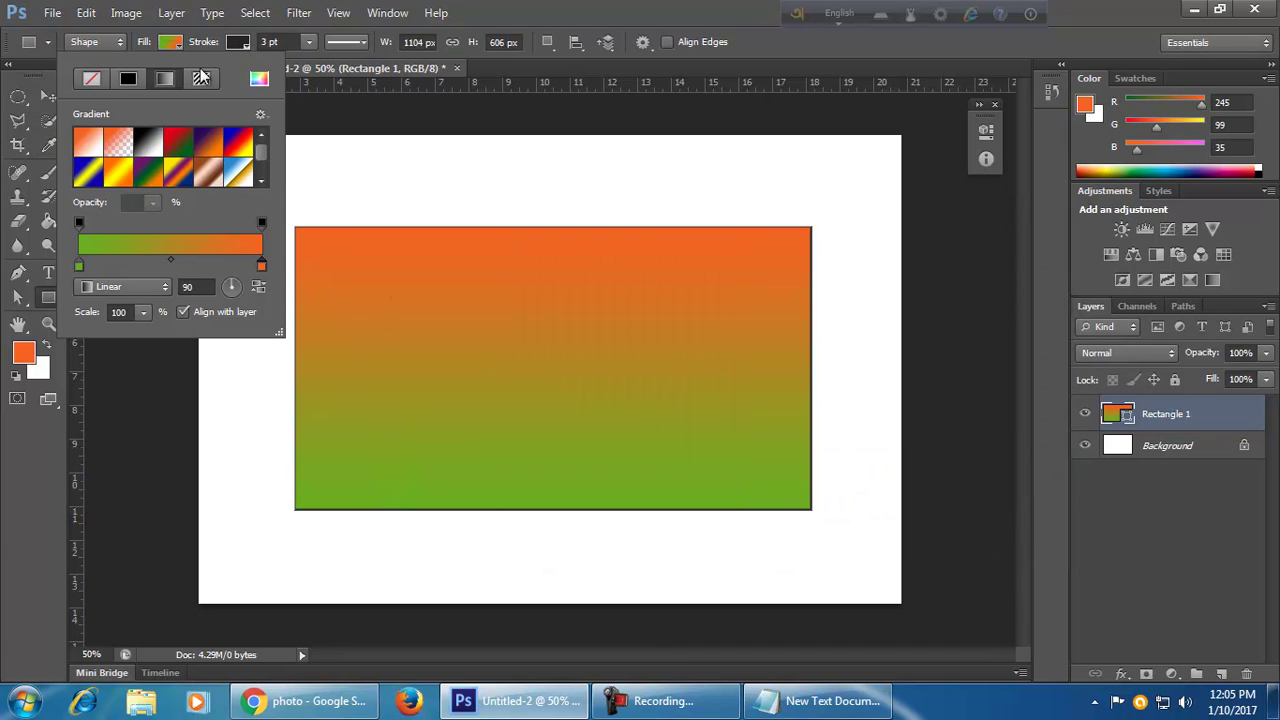
- Close the fill settings, select the gradient rectangle with the Move tool and delete it
left_click(181, 47)
left_click(42, 98)
left_click(241, 335)
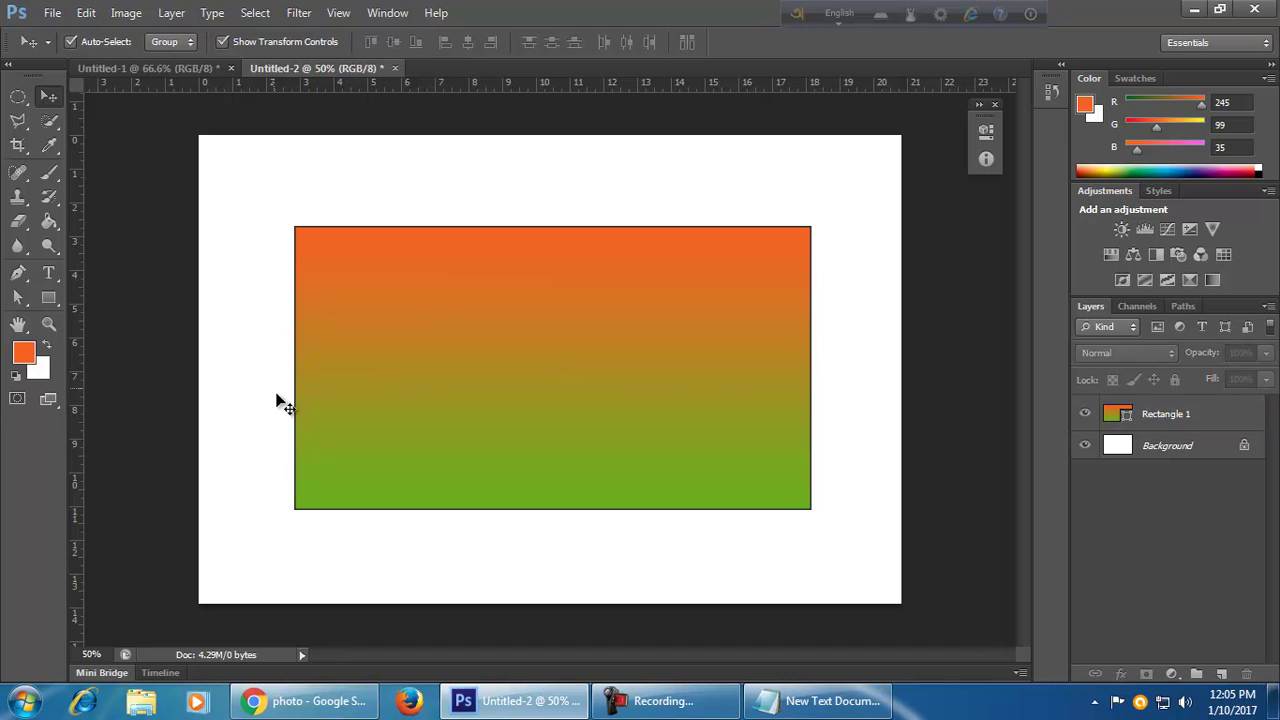
left_click(502, 385)
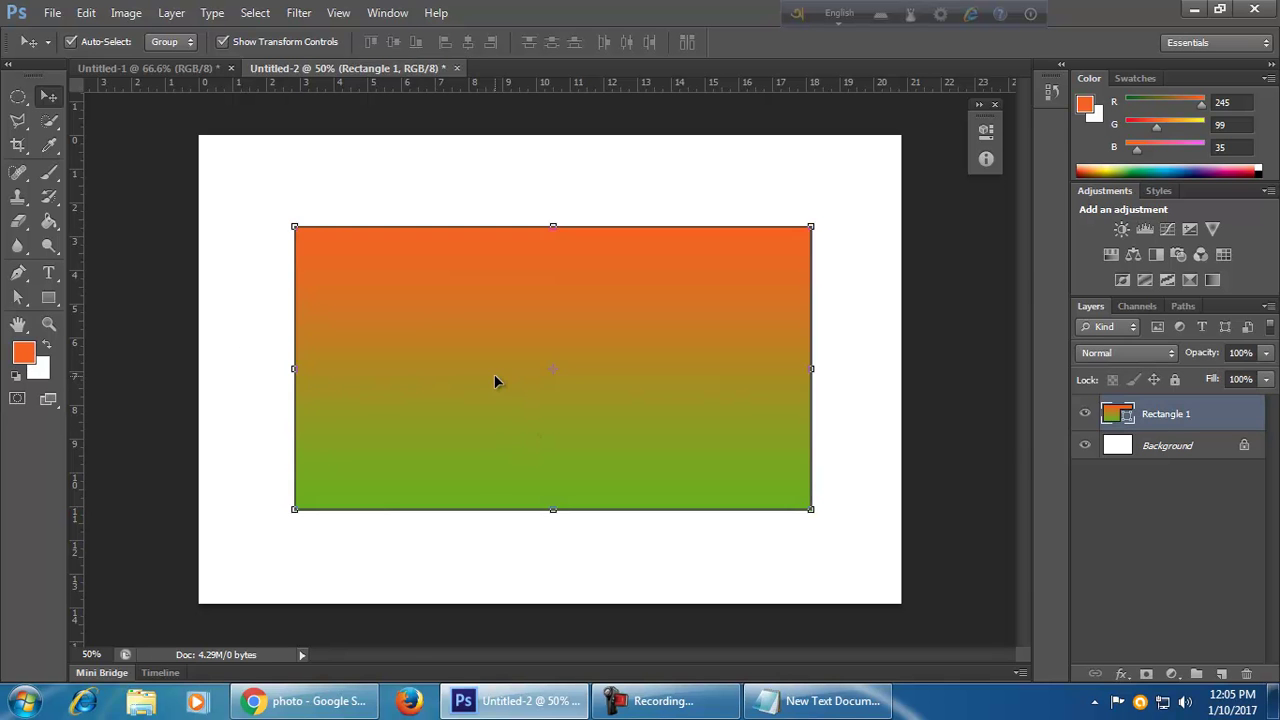
key("Delete")
- Activate the Color Sampler Tool in the Untitled-2 document
left_click(303, 700)
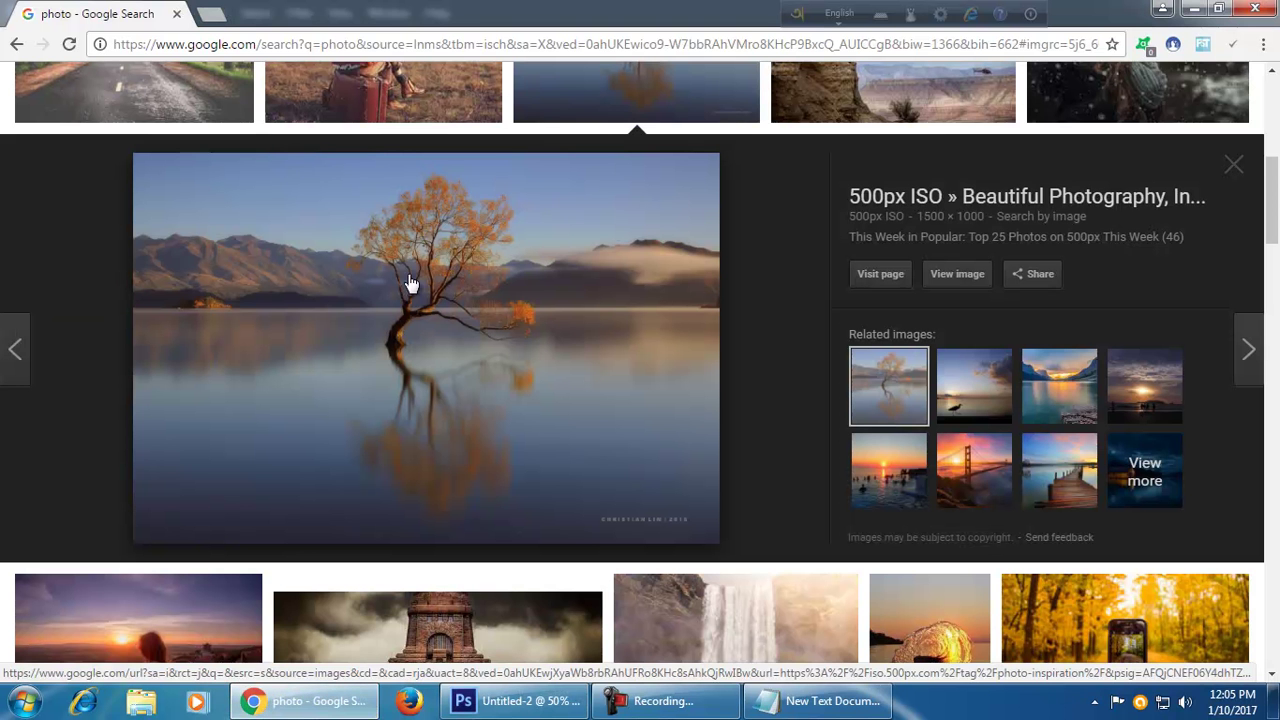
left_click(518, 700)
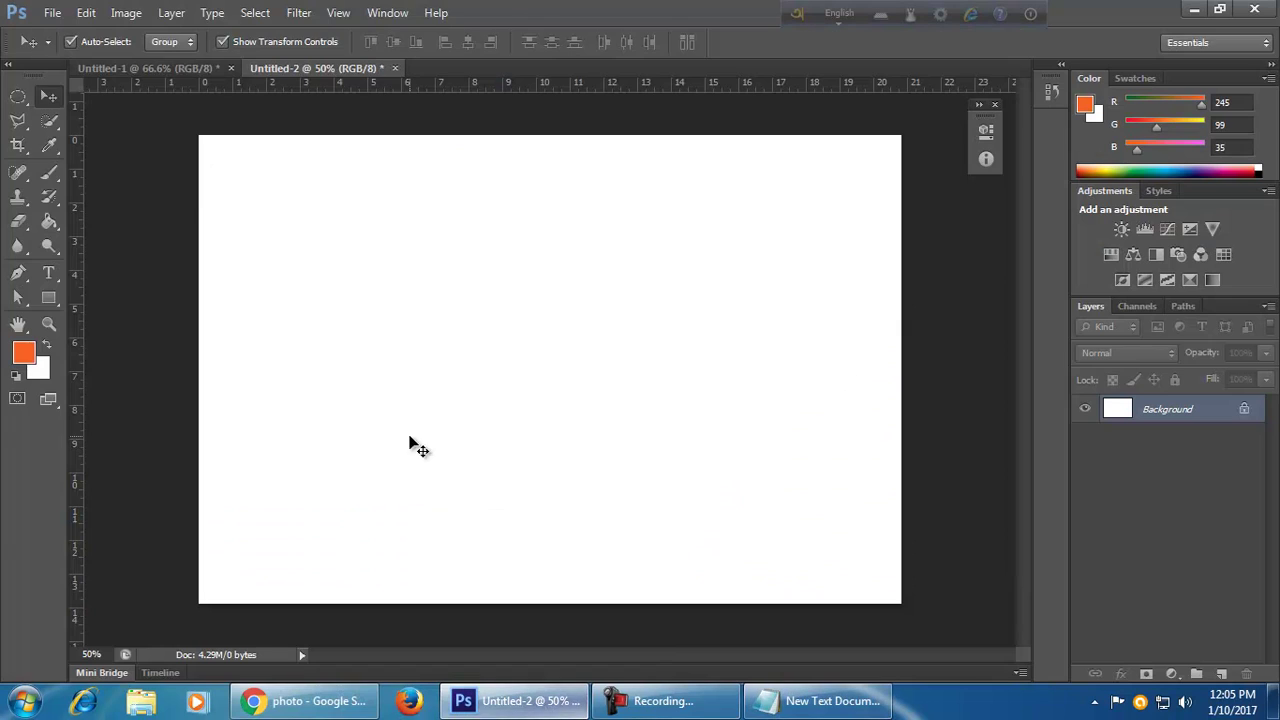
left_click(54, 147)
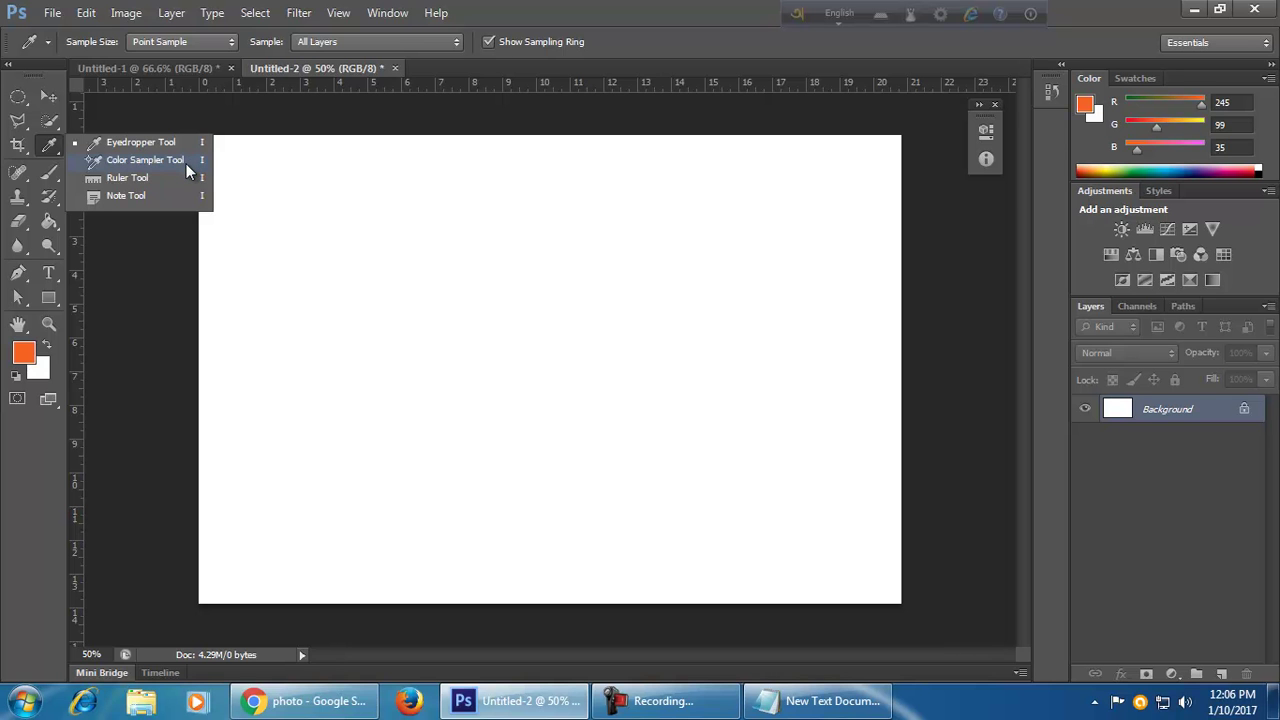
left_click(179, 162)
- Switch to Chrome, copy the photo of the tree in the lake, and paste it into Untitled-2 in Photoshop
left_click(305, 700)
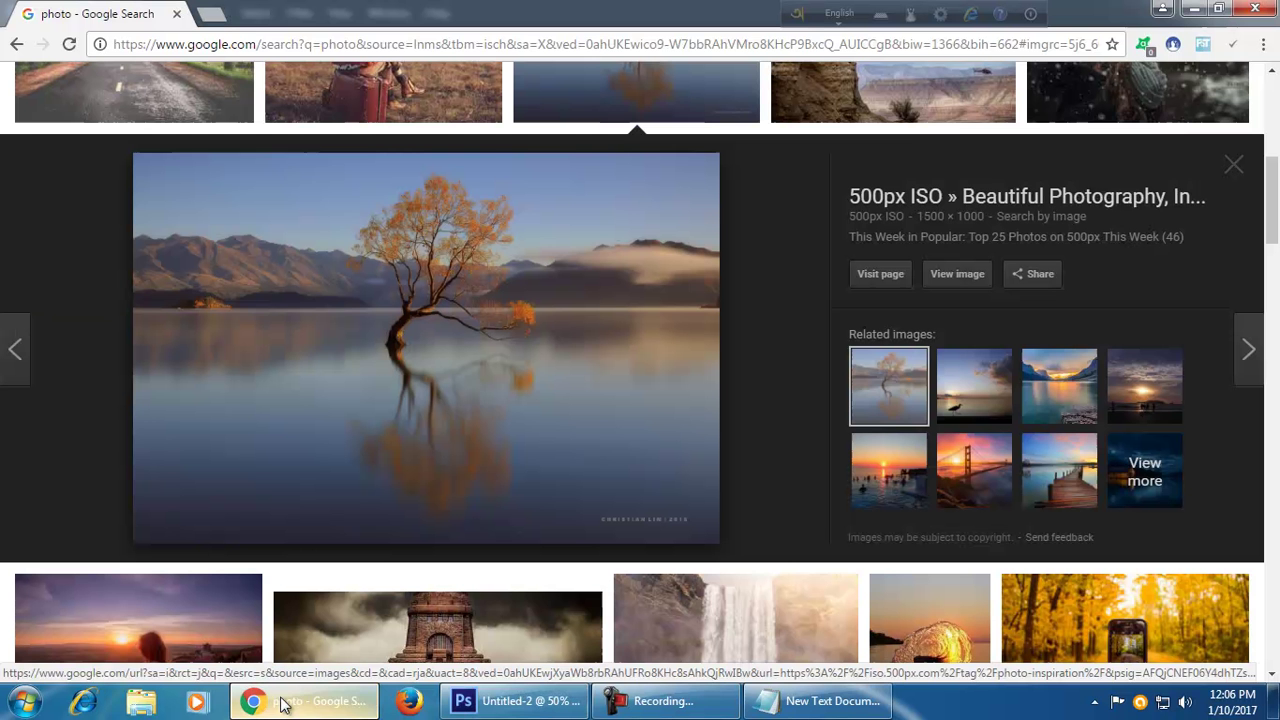
right_click(637, 425)
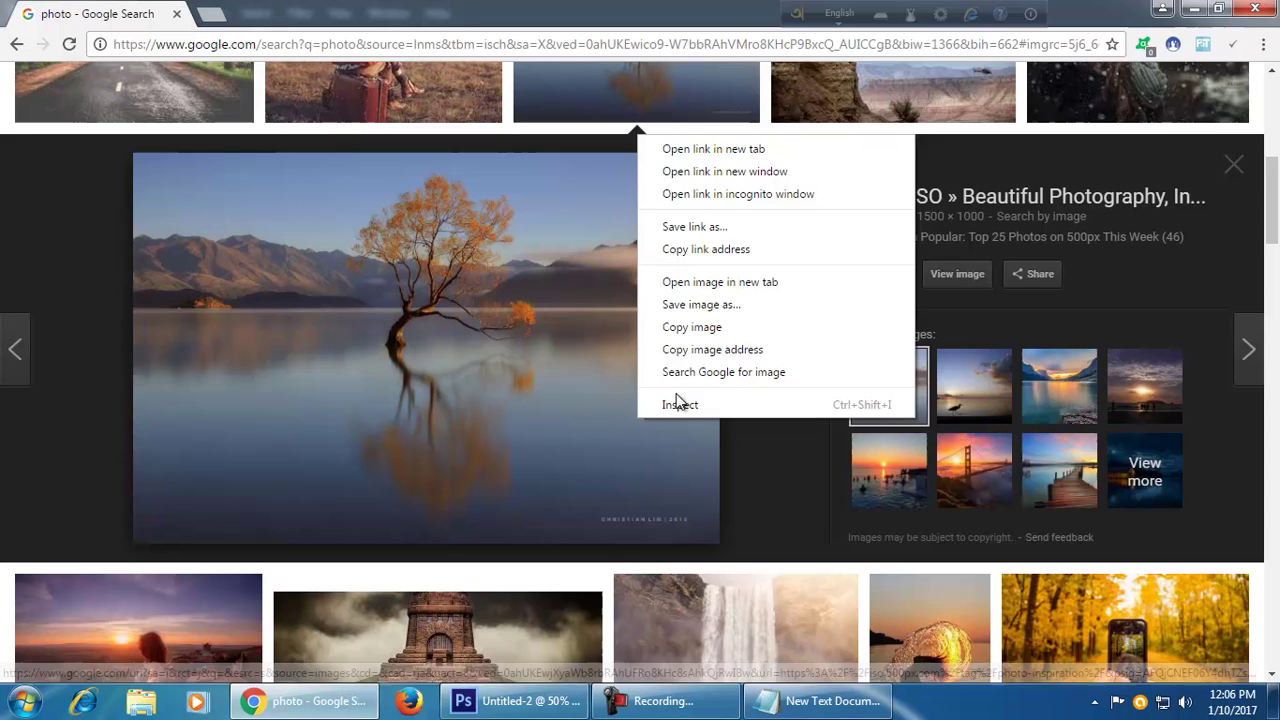
left_click(727, 329)
left_click(540, 700)
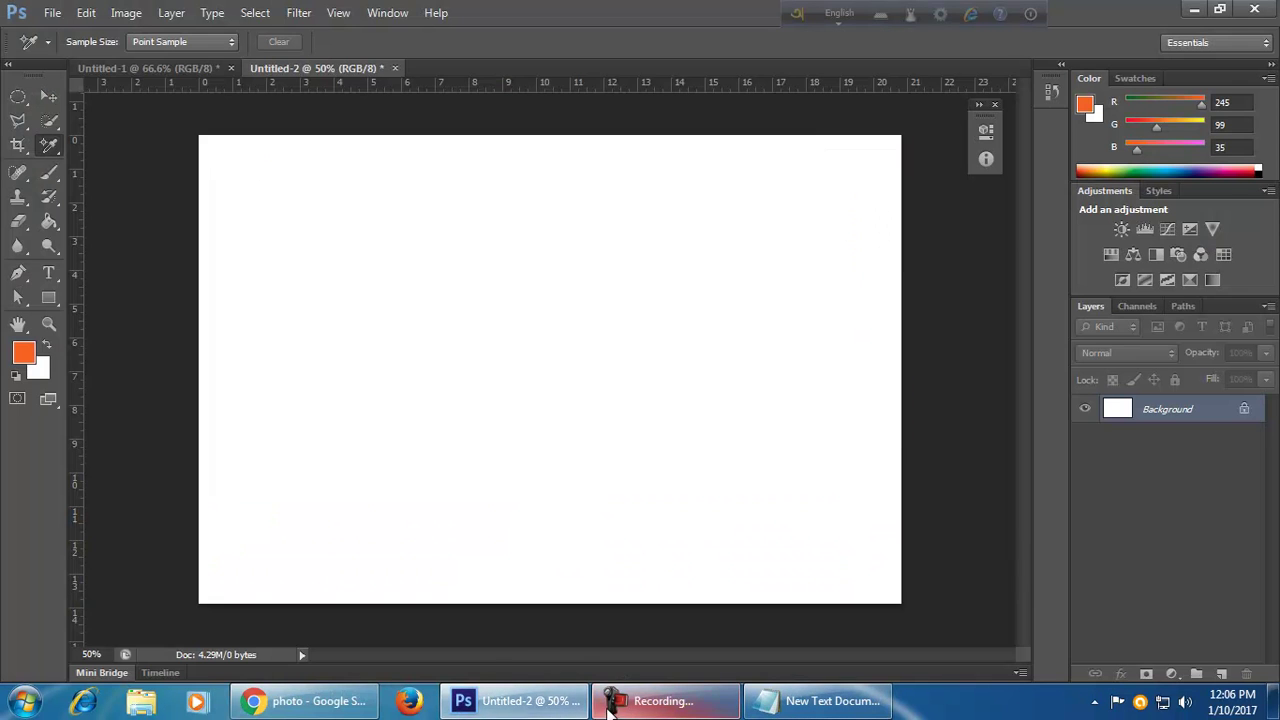
key("ctrl+v")
- Place four color samplers on the photo: the orange foliage, the sky, the water and the mountain
key("ctrl+plus")
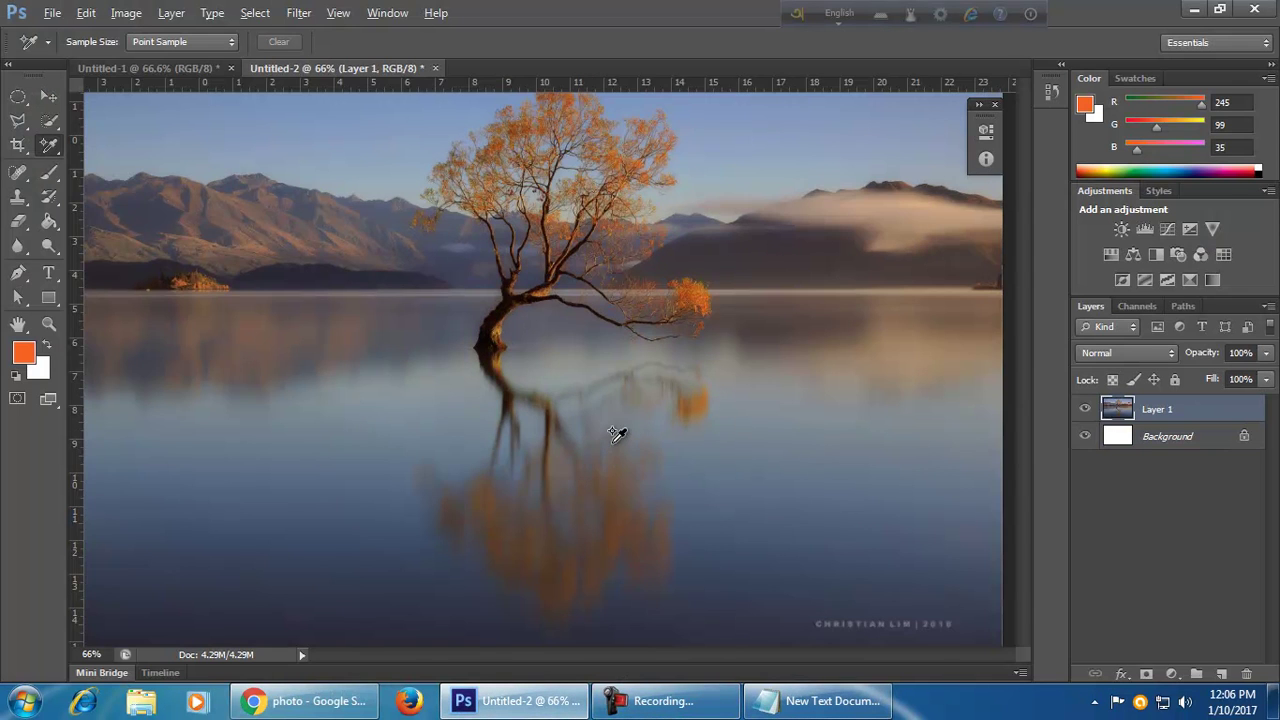
scroll(607, 448, "up", 1)
left_click_drag(671, 316, 706, 514)
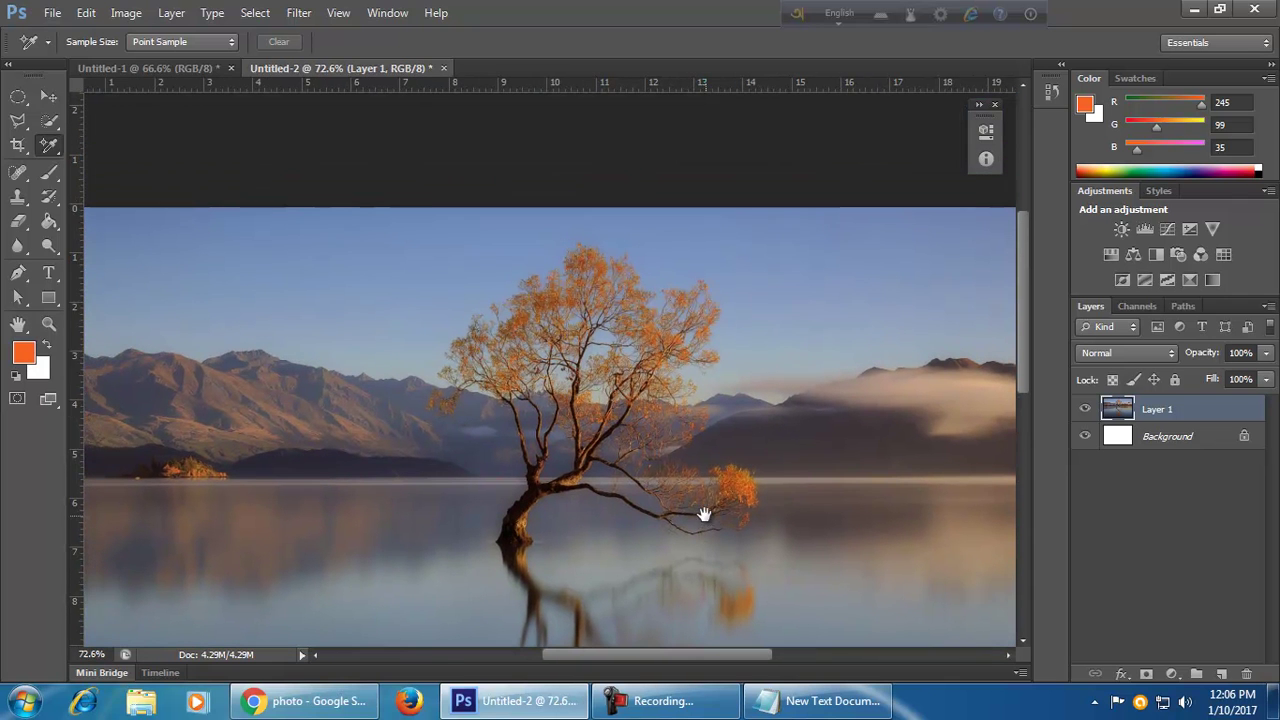
left_click(740, 473)
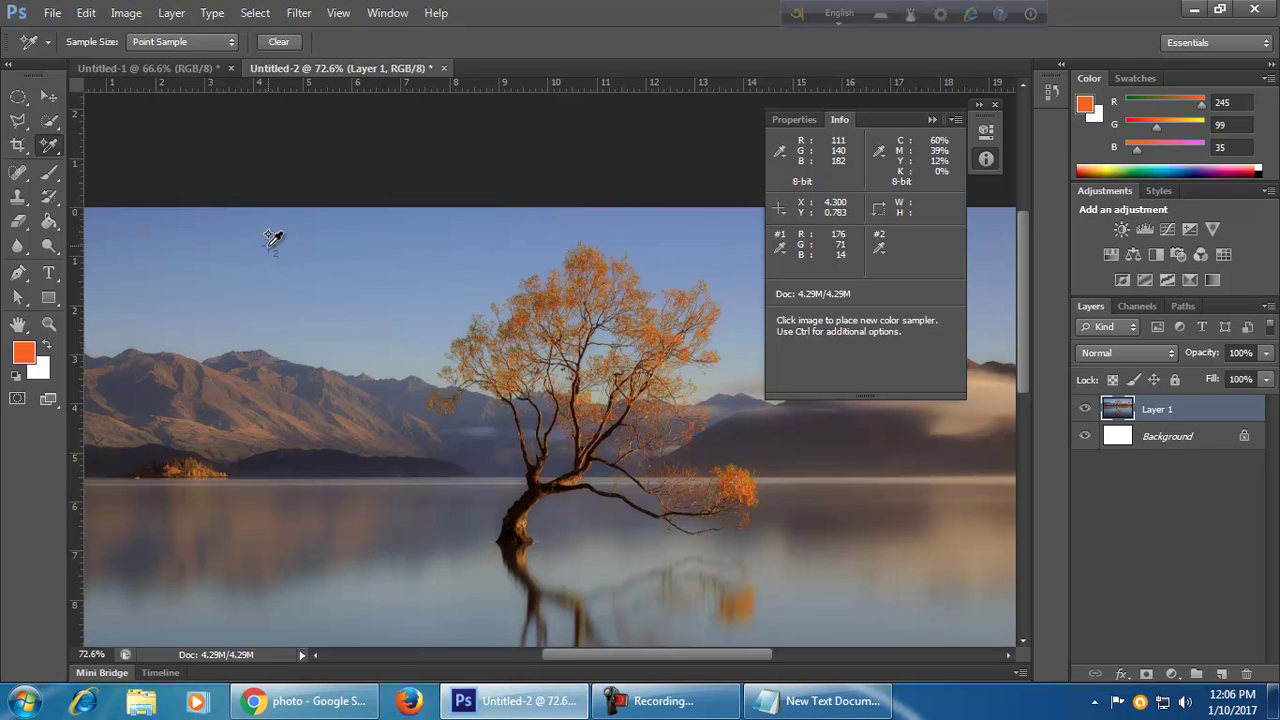
left_click(266, 538)
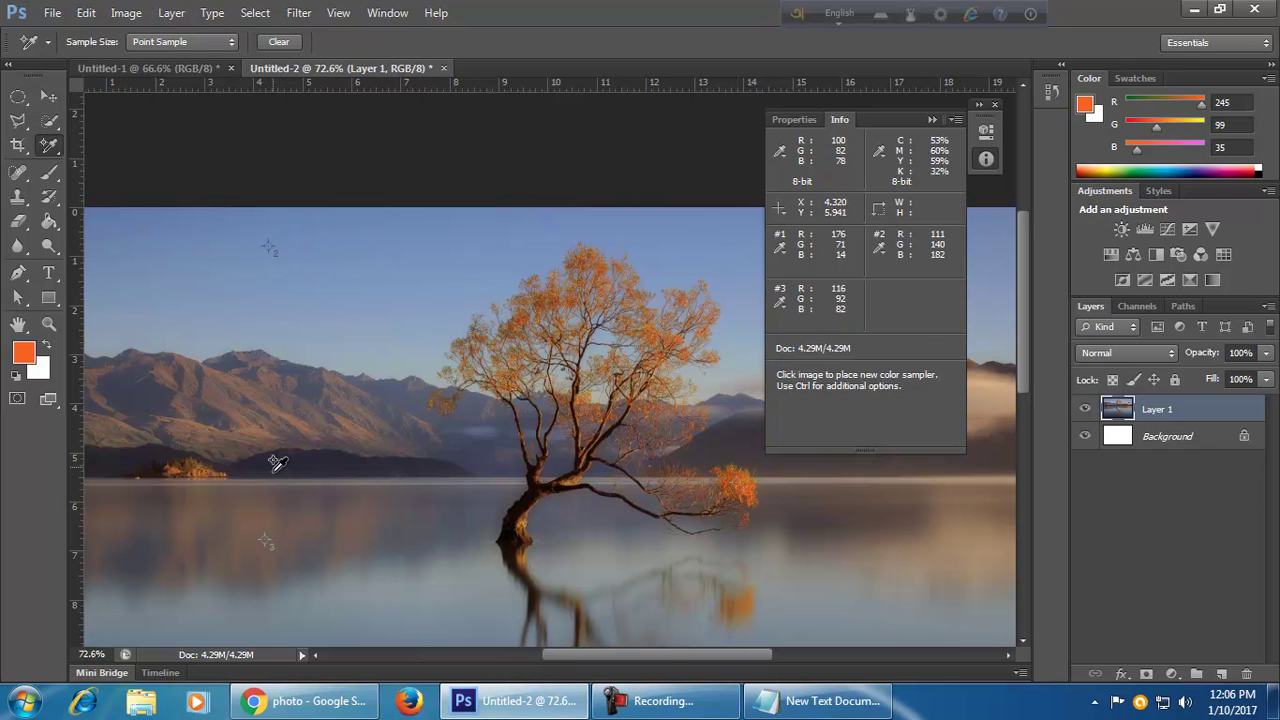
left_click(268, 399)
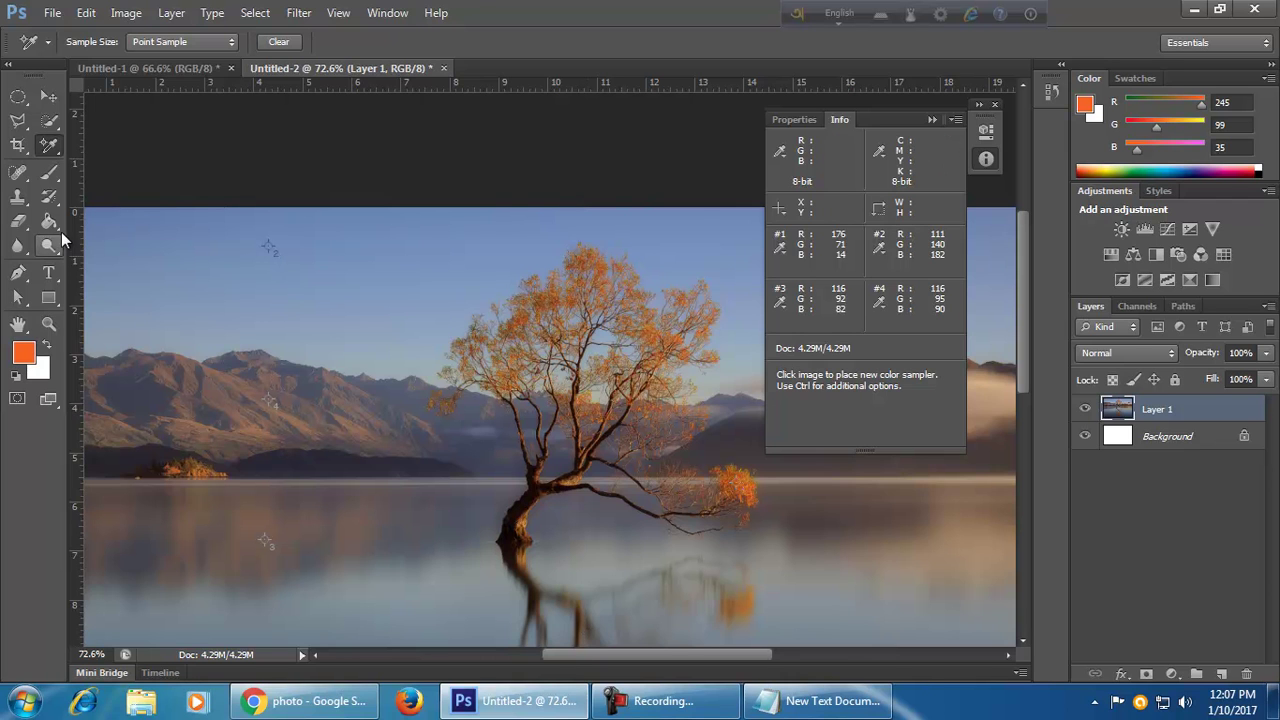
- Examine the foreground color's hex, RGB and CMYK values in the Color Picker, then close it without changes
left_click(28, 348)
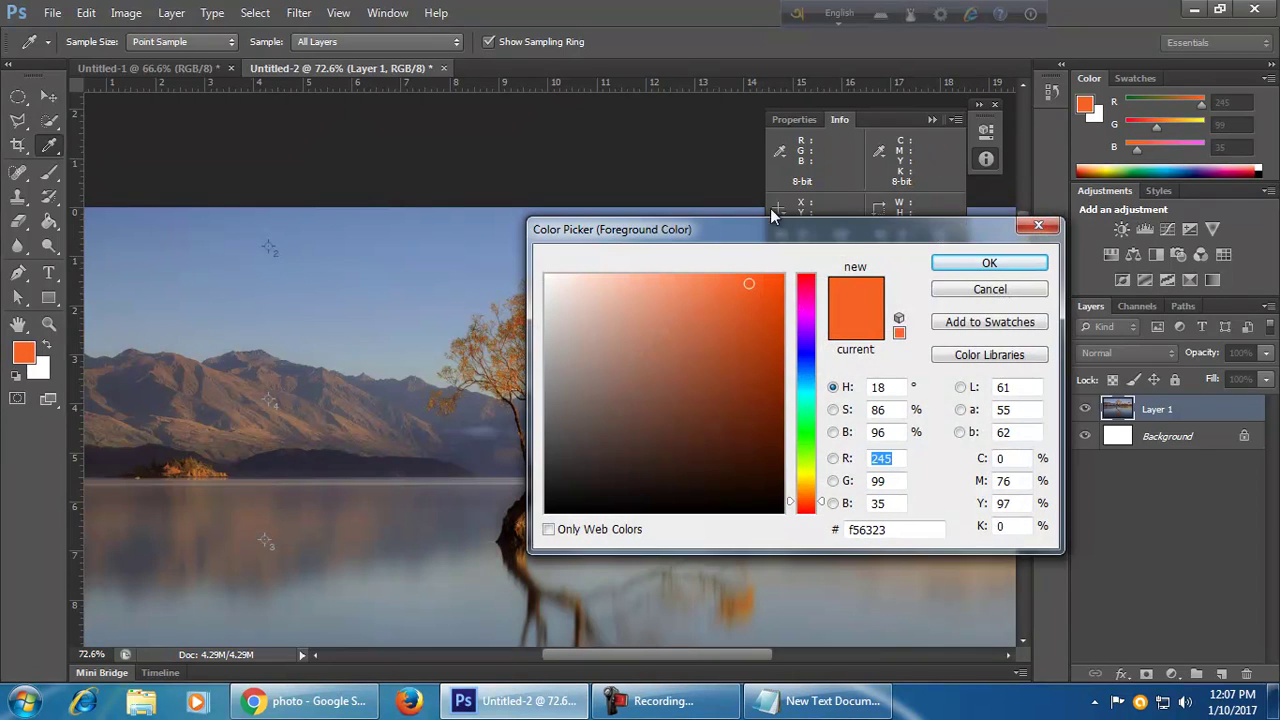
left_click_drag(850, 237, 812, 209)
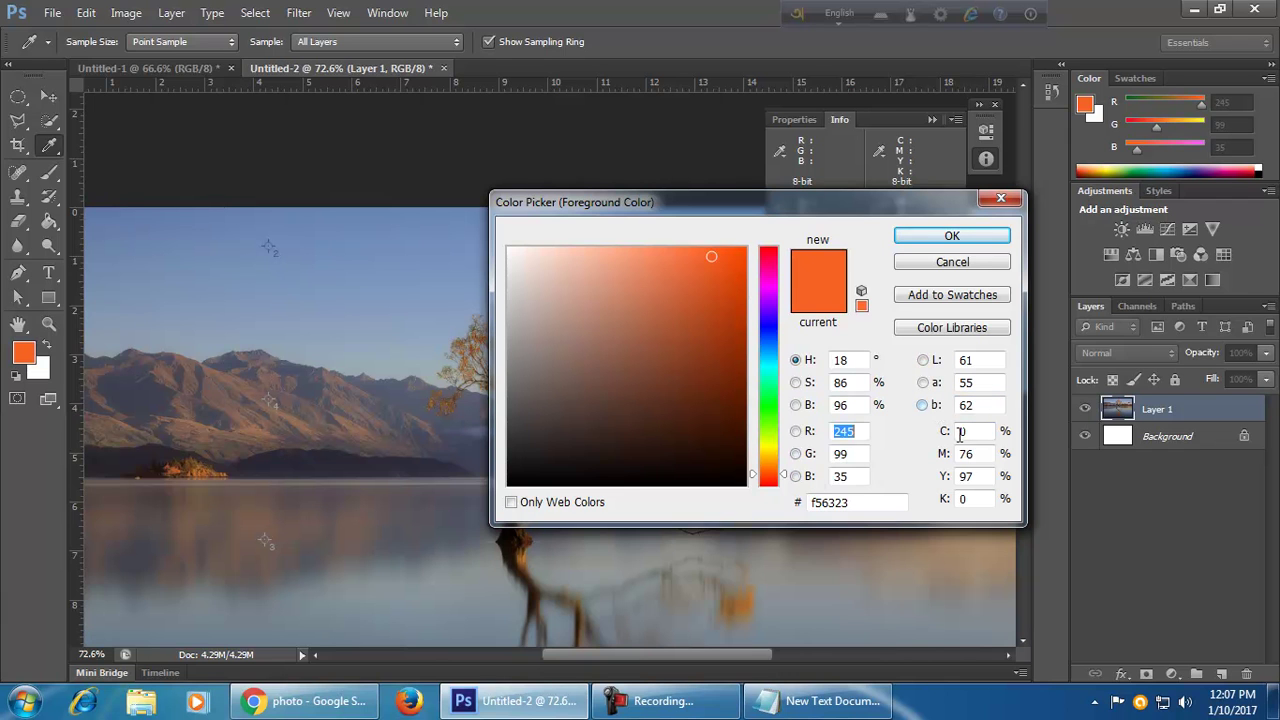
left_click_drag(866, 503, 806, 503)
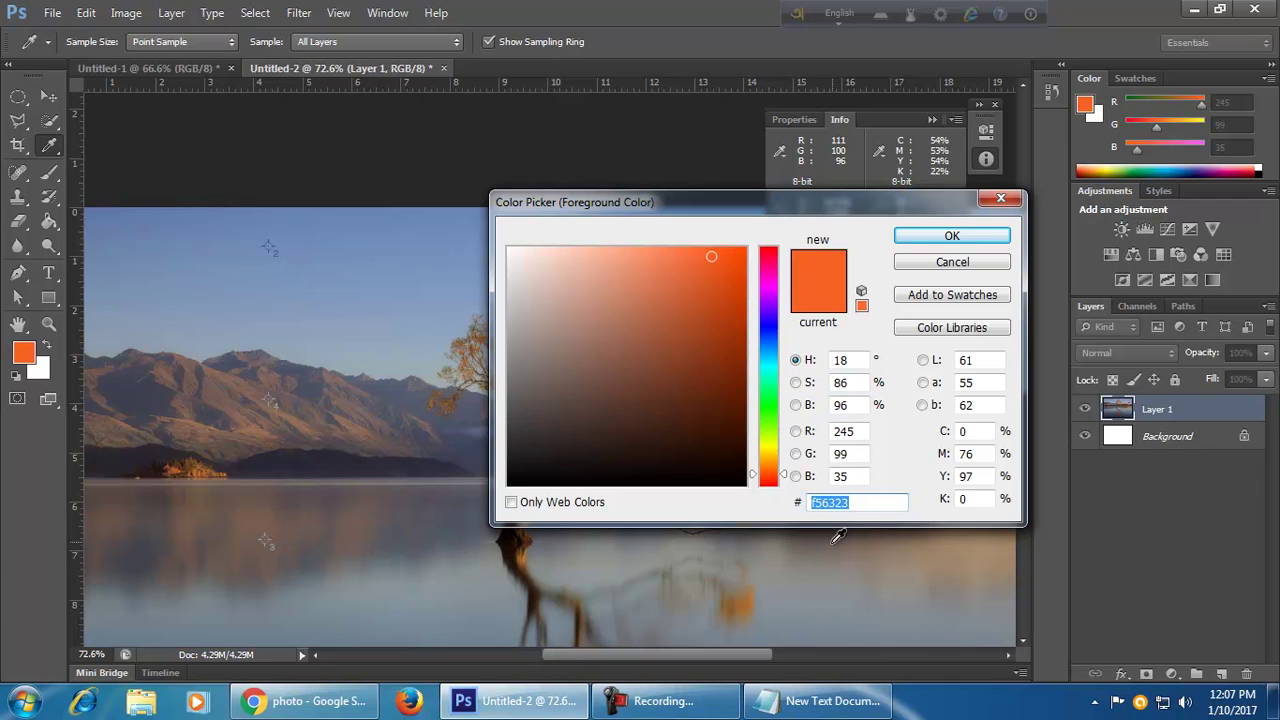
left_click(866, 503)
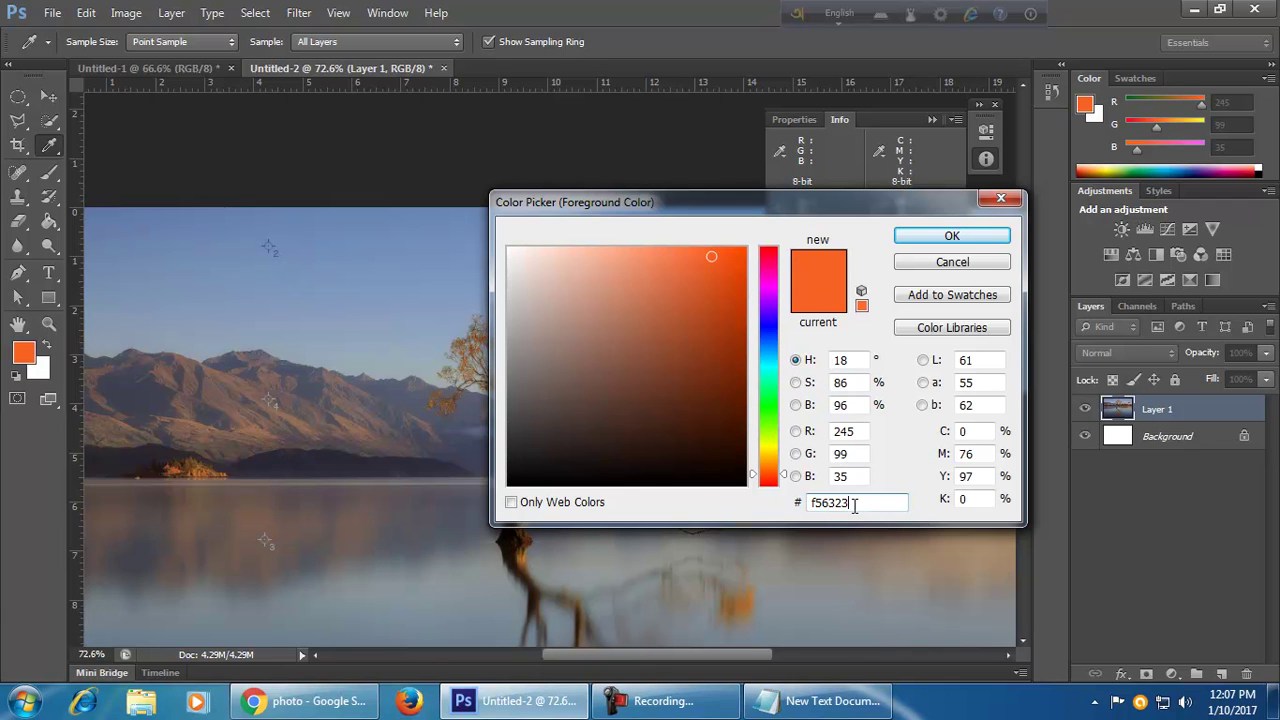
left_click_drag(856, 503, 798, 503)
left_click_drag(859, 434, 820, 544)
left_click_drag(973, 433, 958, 477)
left_click_drag(975, 499, 960, 500)
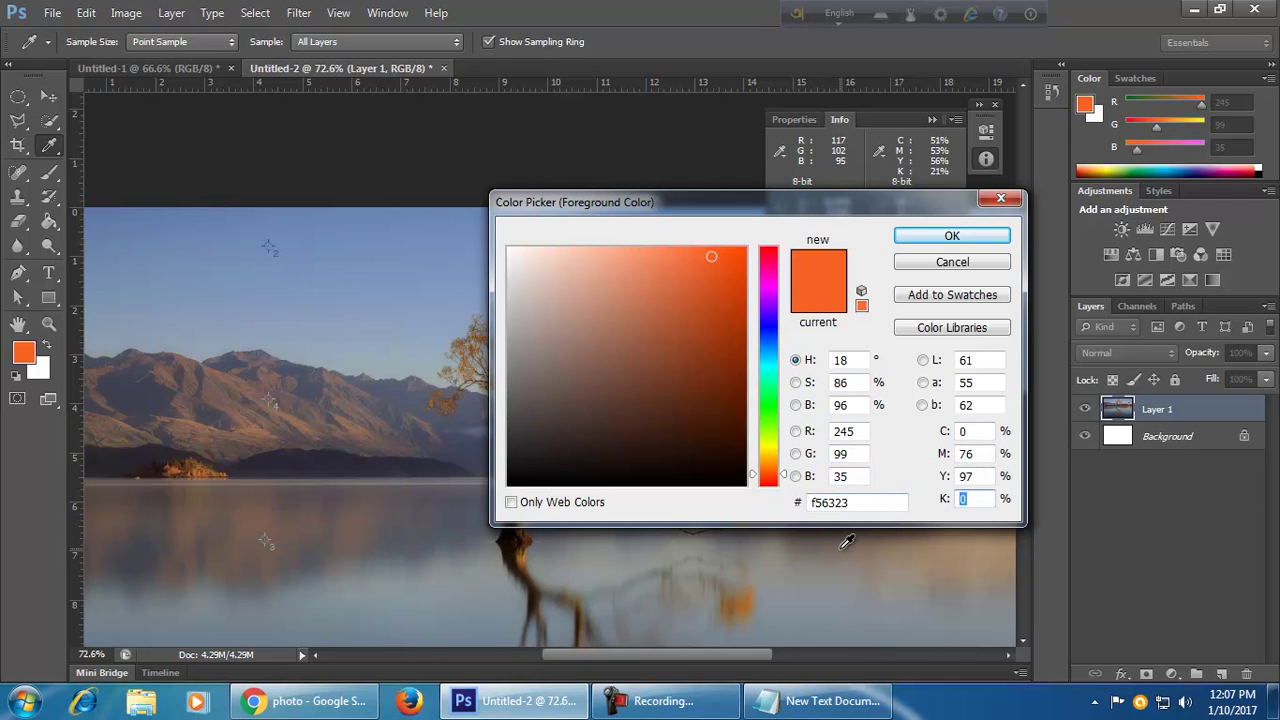
left_click_drag(866, 502, 835, 518)
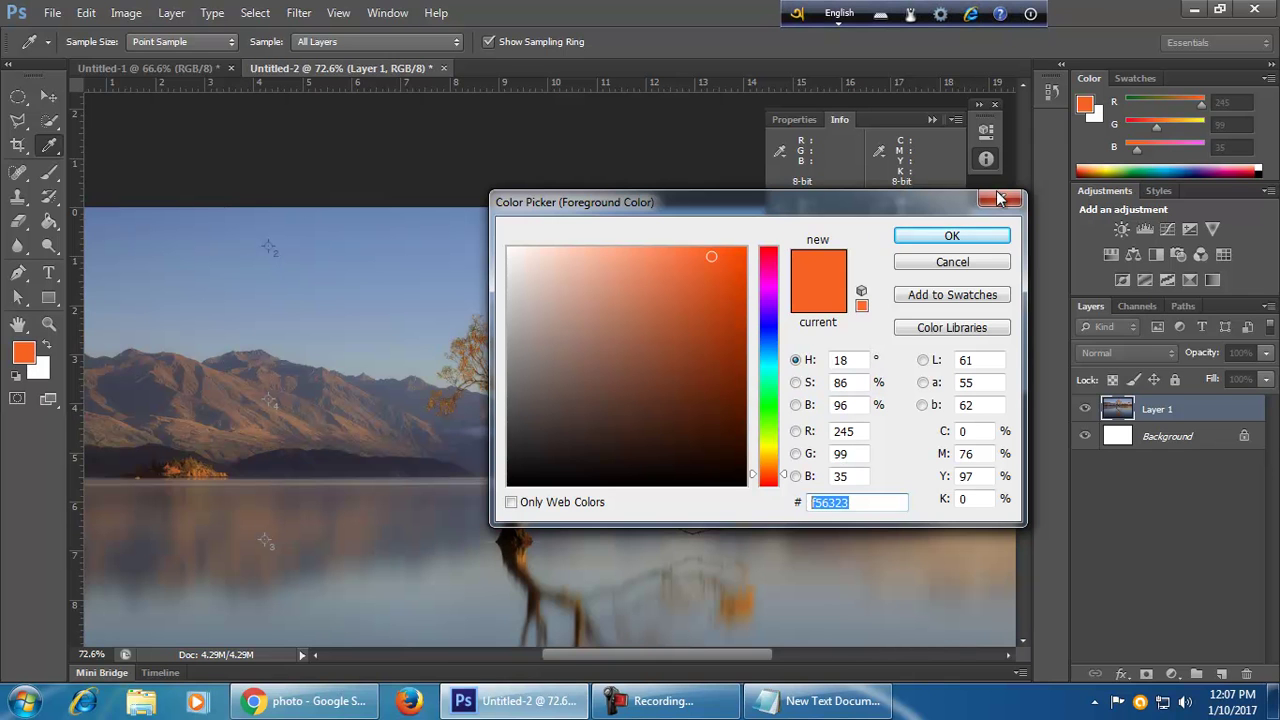
left_click(978, 258)
- Switch from the Color Sampler Tool to the Ruler Tool
right_click(50, 148)
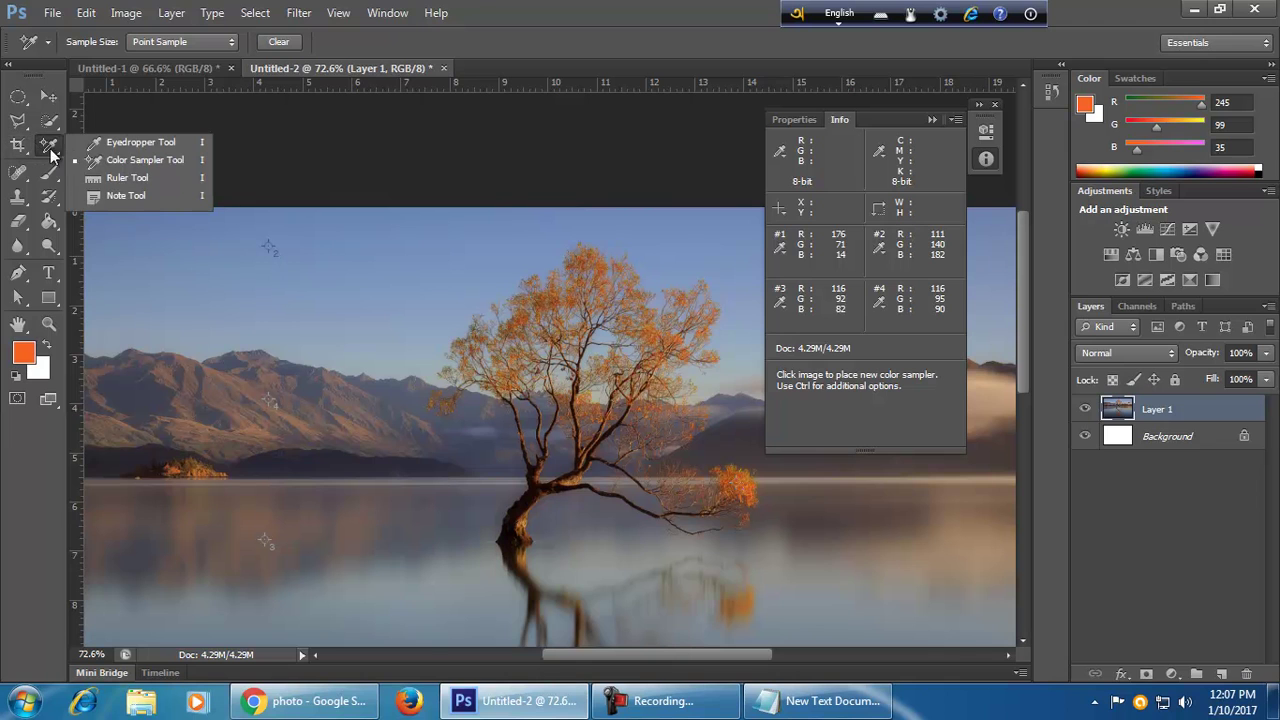
left_click(173, 180)
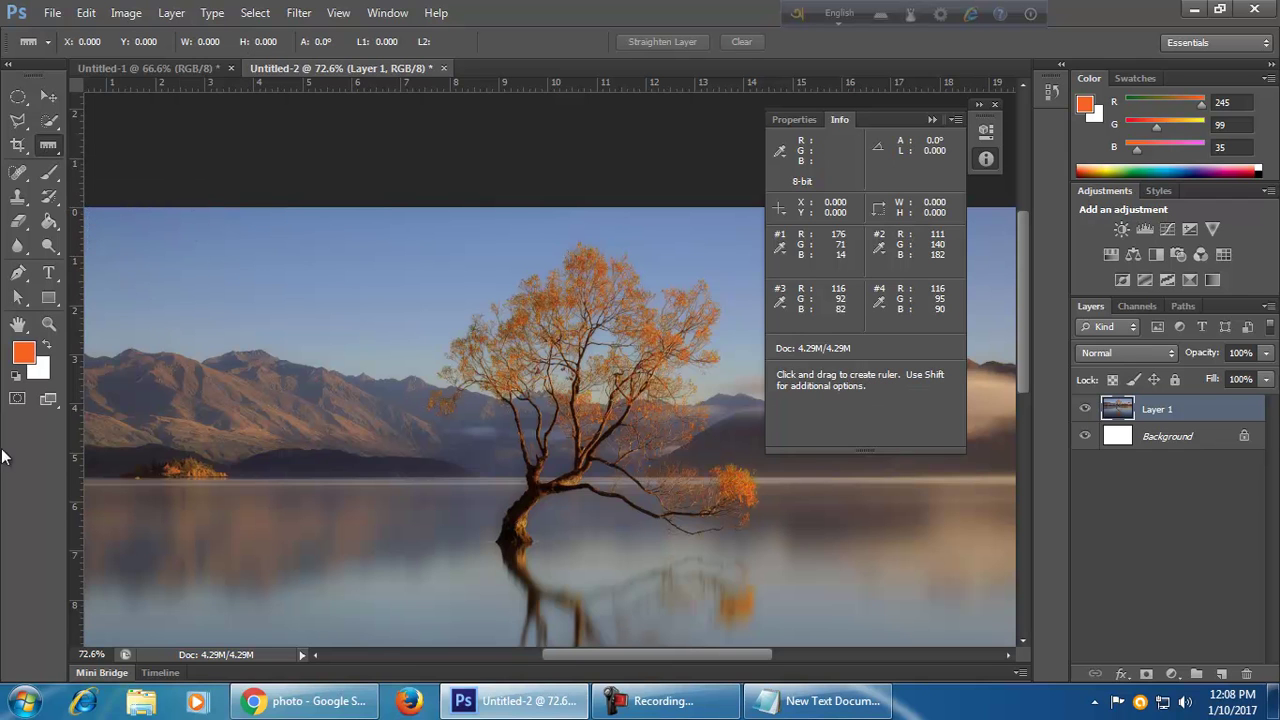
left_click_drag(331, 401, 258, 314)
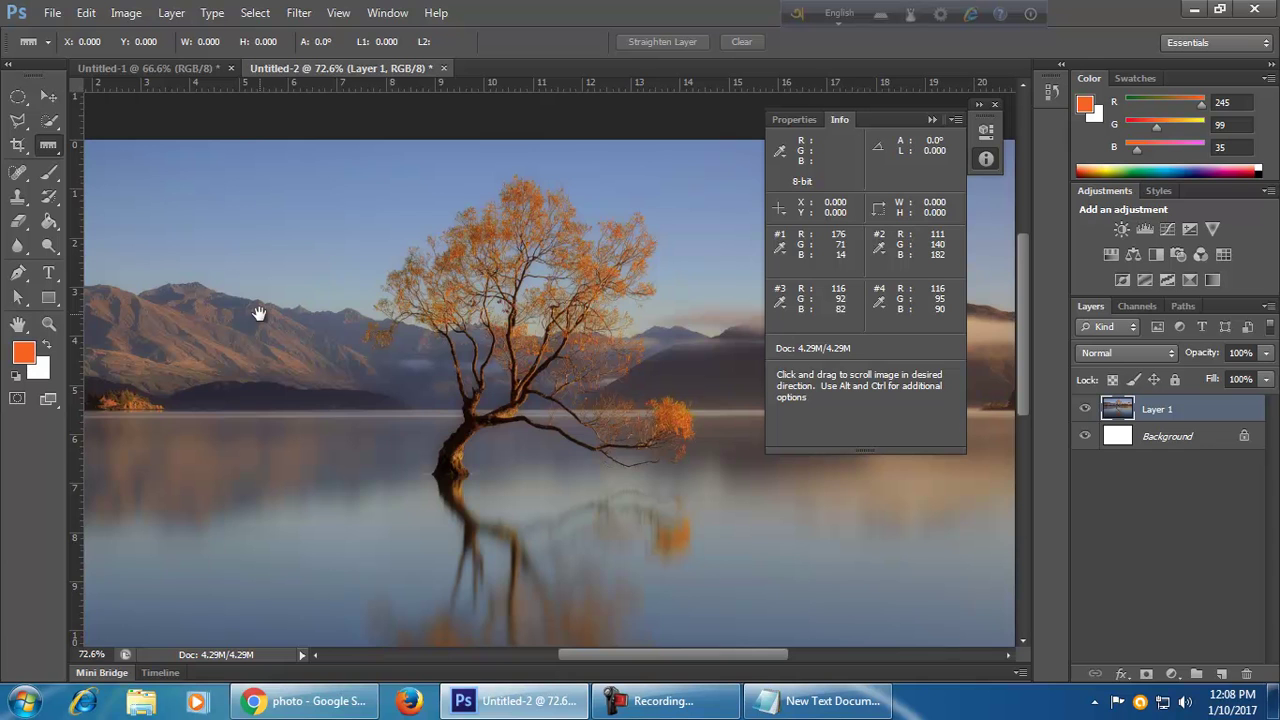
mouse_move(258, 314)
left_mouse_down()
mouse_move(240, 331)
mouse_move(234, 314)
left_mouse_up()
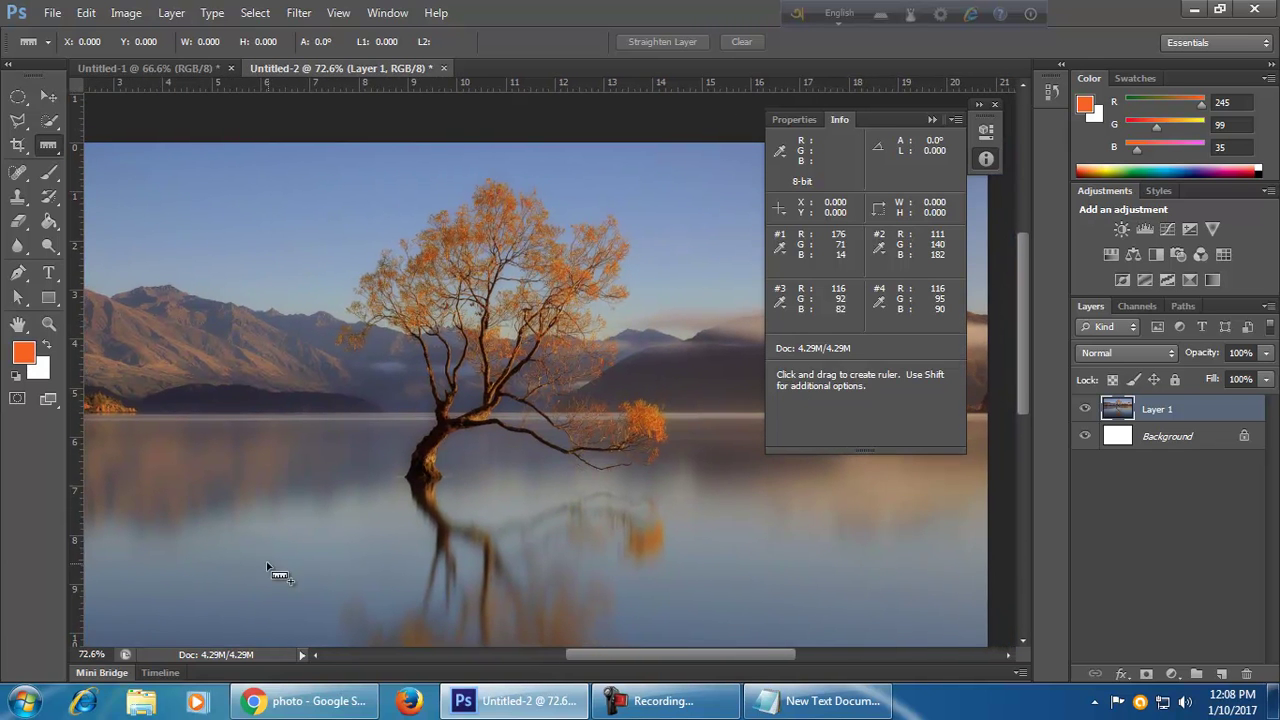
left_click(24, 353)
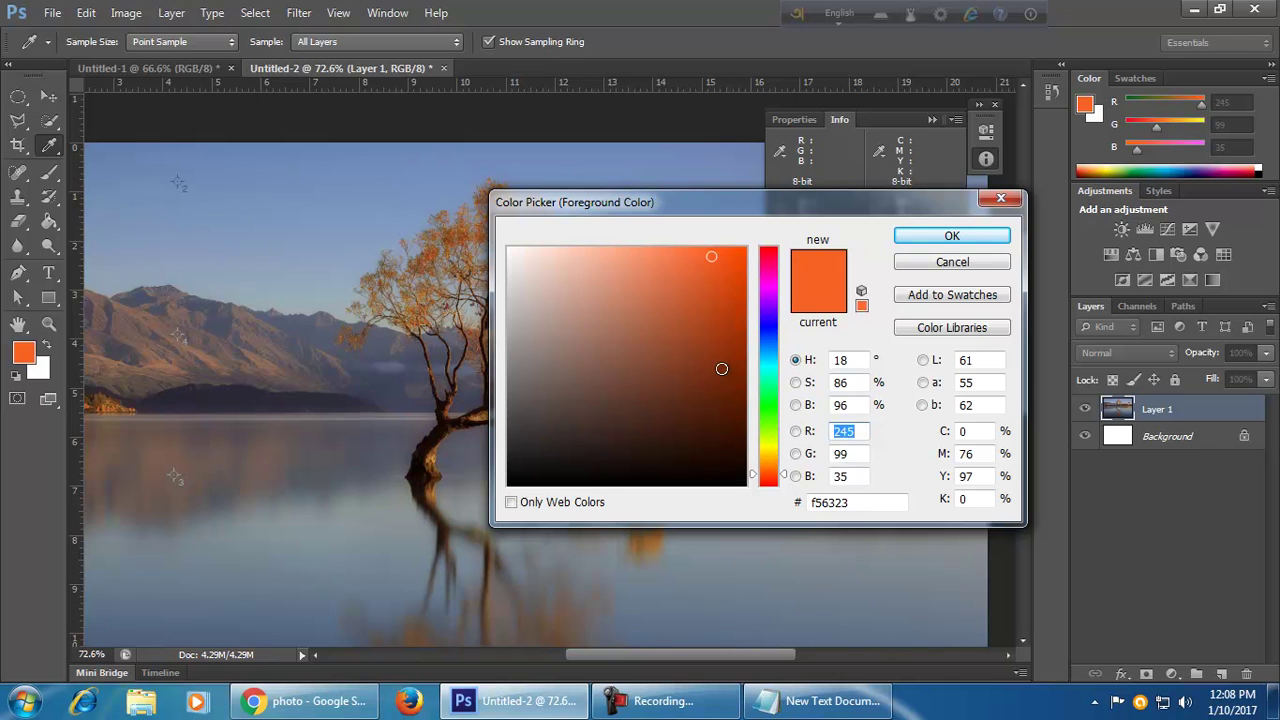
mouse_move(734, 343)
left_mouse_down()
mouse_move(731, 369)
mouse_move(656, 283)
left_mouse_up()
left_click(712, 261)
left_click(1000, 198)
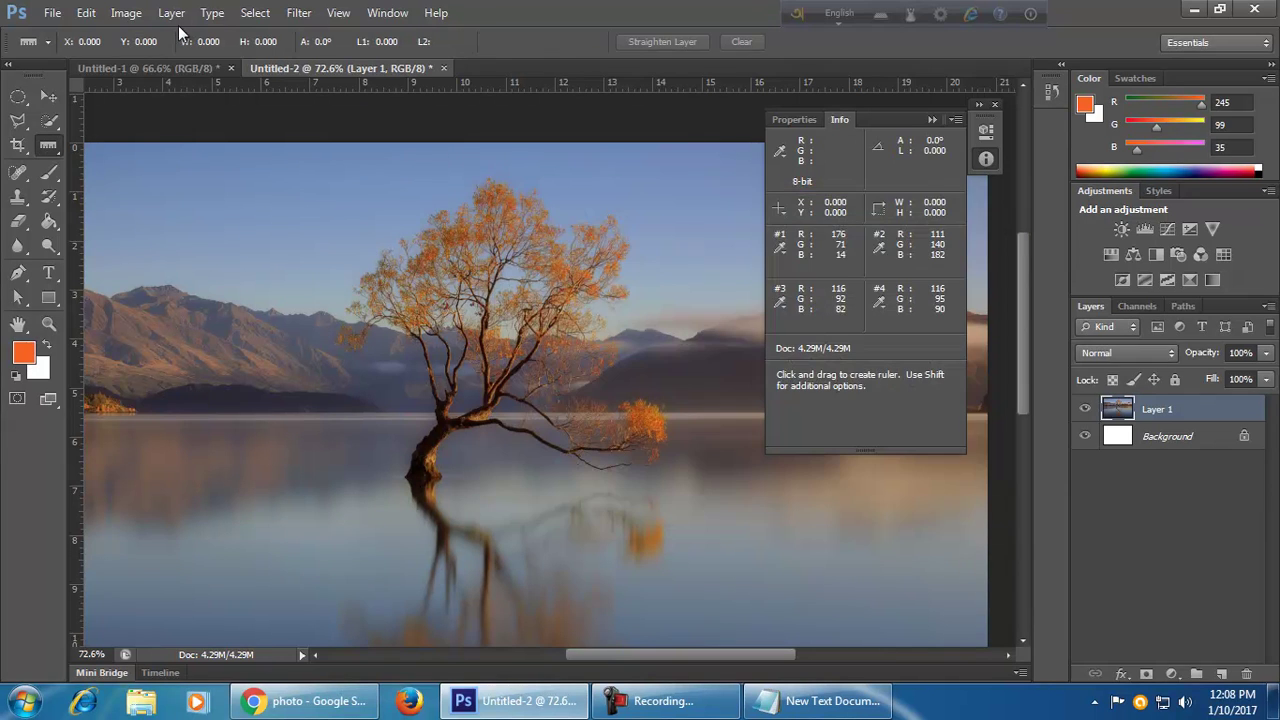
- Create a new 1500 × 1000 pixel document at 72 pixels/inch in CMYK color mode with a white background
left_click(52, 14)
left_click(72, 34)
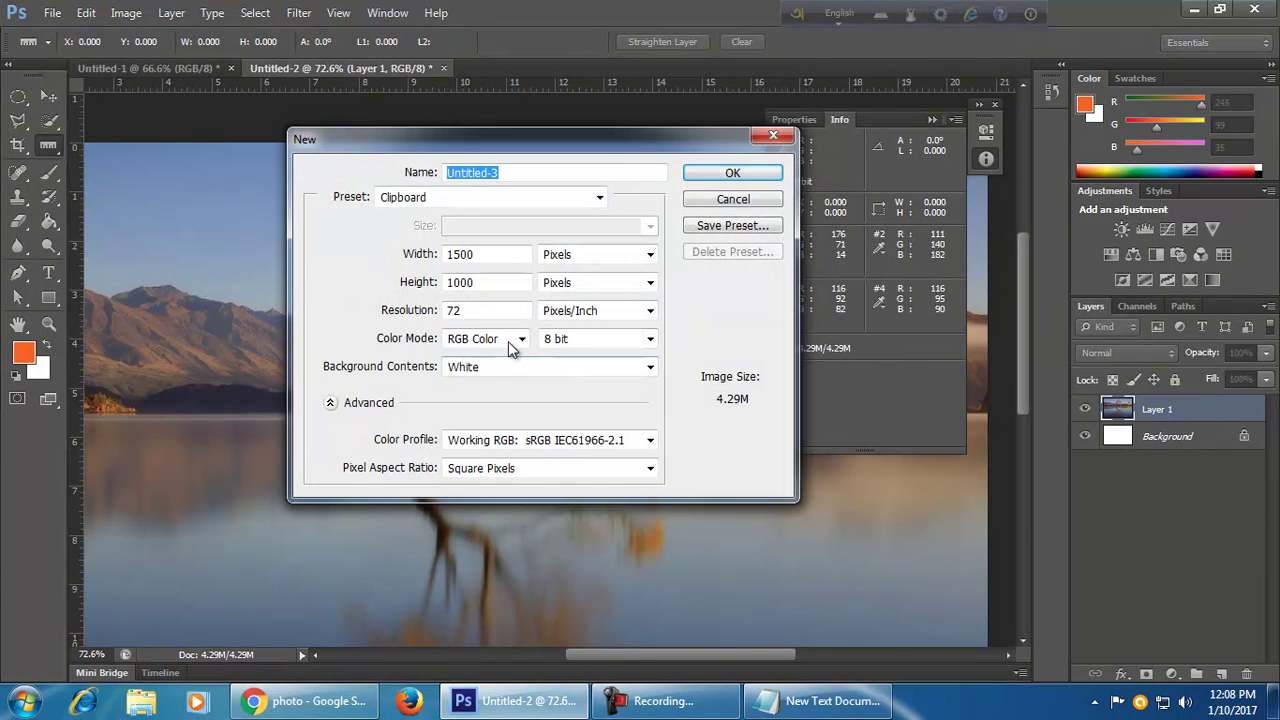
left_click(511, 345)
left_click(470, 402)
left_click(733, 172)
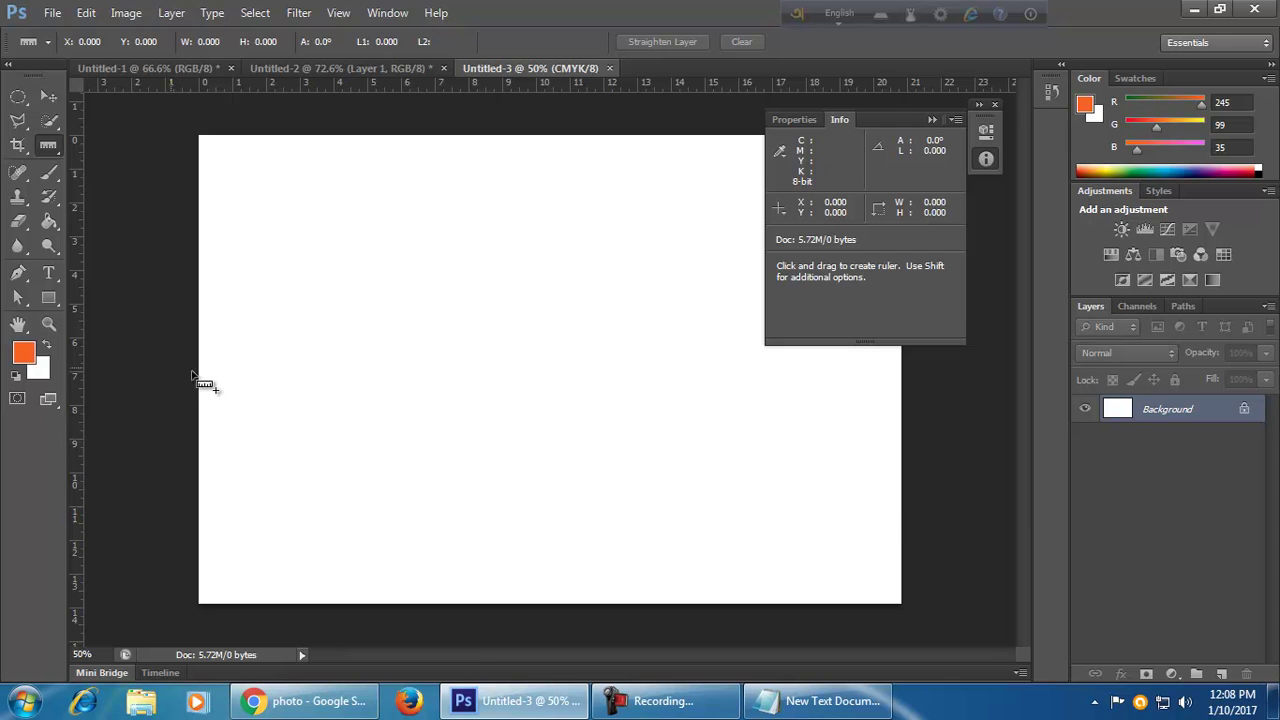
- Try several orange shades for the foreground color in the Color Picker, ending on the dark orange #ba420d
left_click(22, 350)
left_click_drag(711, 326, 715, 364)
left_click(700, 271)
left_click(644, 271)
left_click(725, 312)
left_click(737, 296)
left_click(716, 337)
left_click(729, 312)
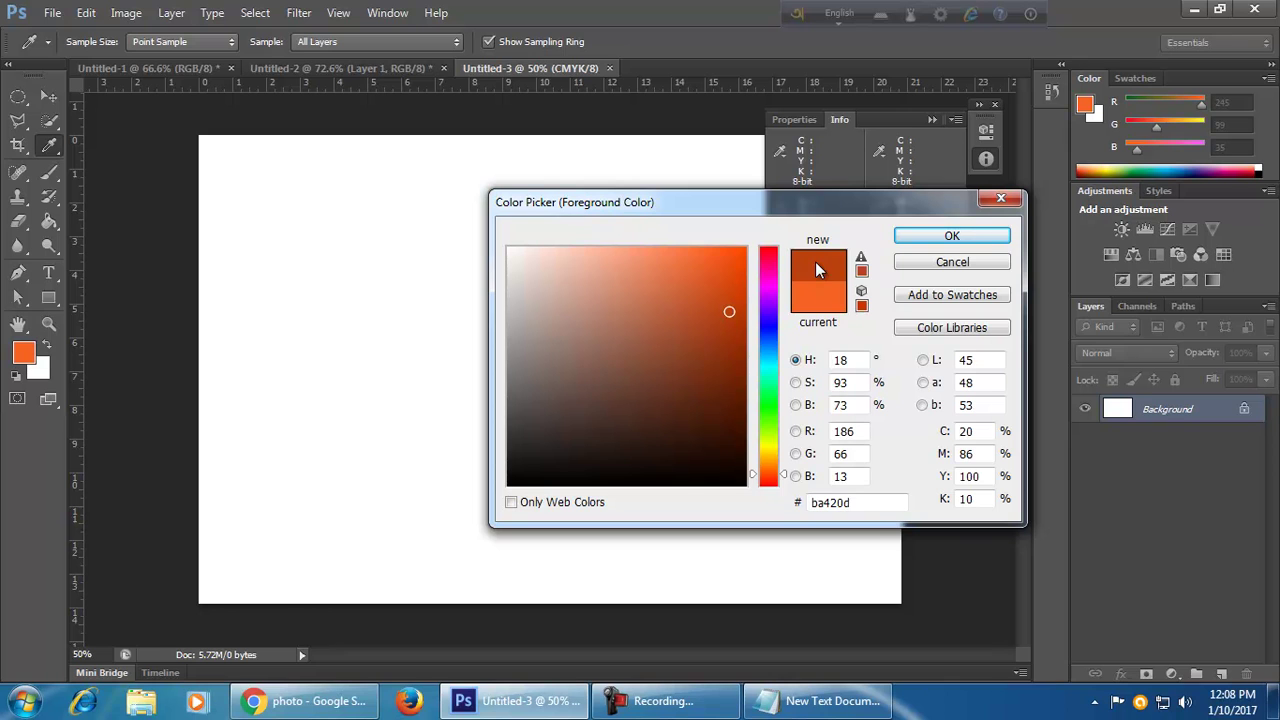
- Try the in-gamut substitute #b94426 and the web-safe substitute #cc3333 for the dark orange, and close the Color Picker without applying
left_click(808, 503)
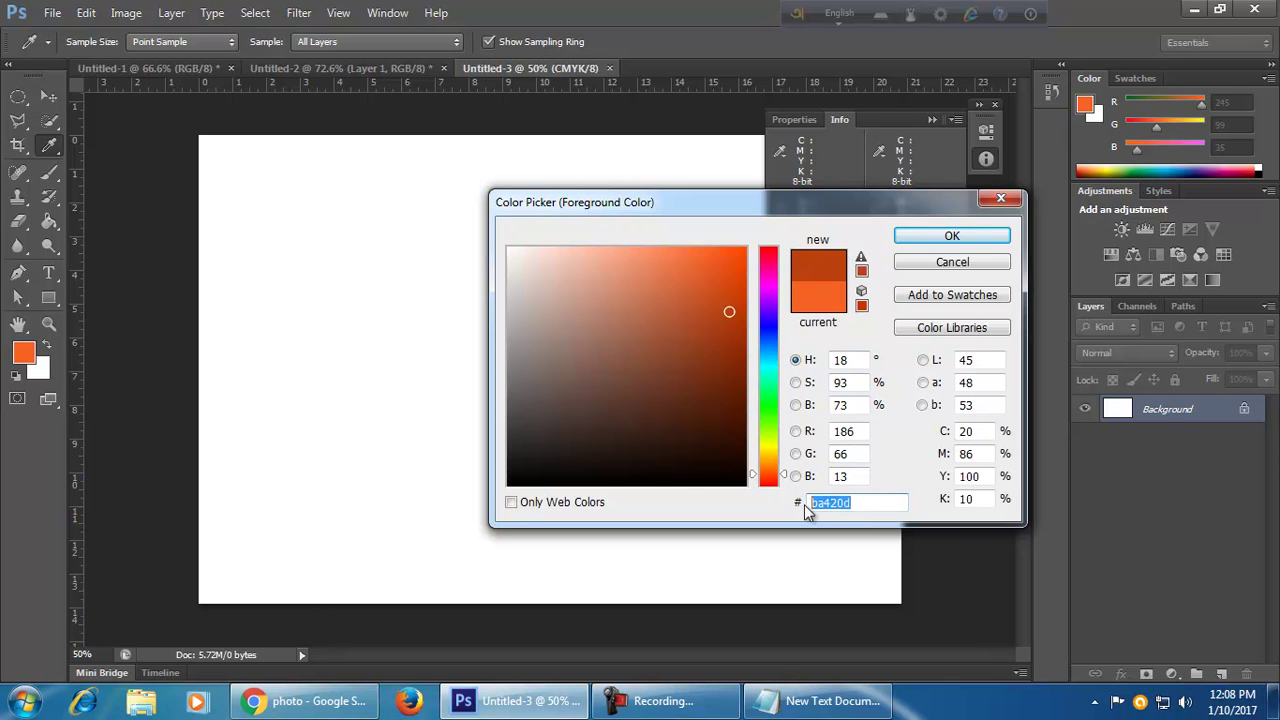
left_click(858, 506)
left_click_drag(858, 506, 810, 503)
left_click(861, 270)
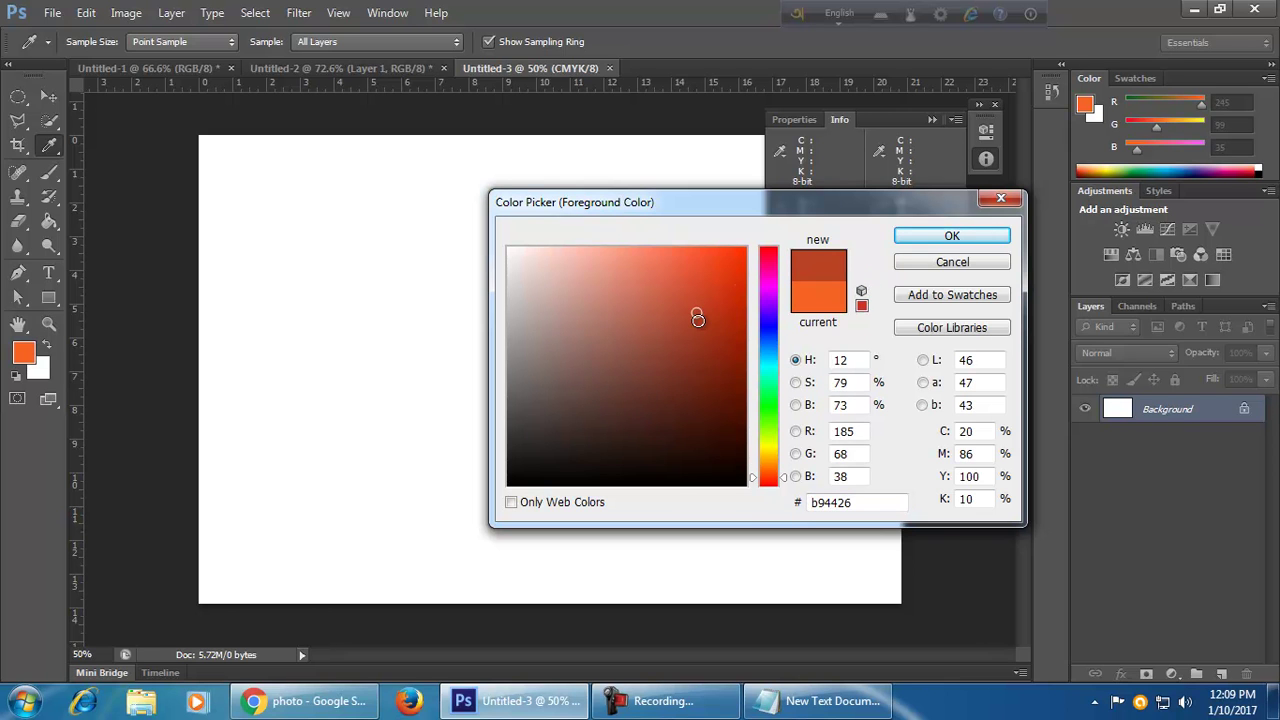
left_click_drag(858, 502, 797, 507)
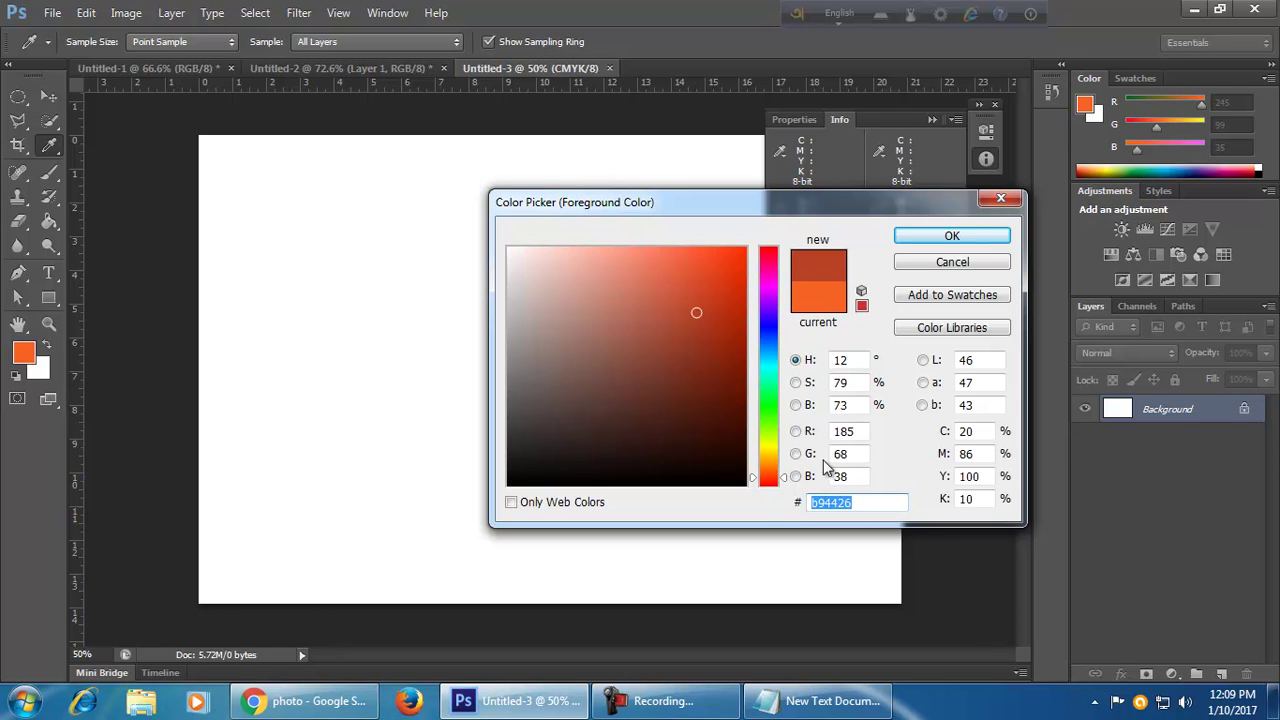
left_click(860, 307)
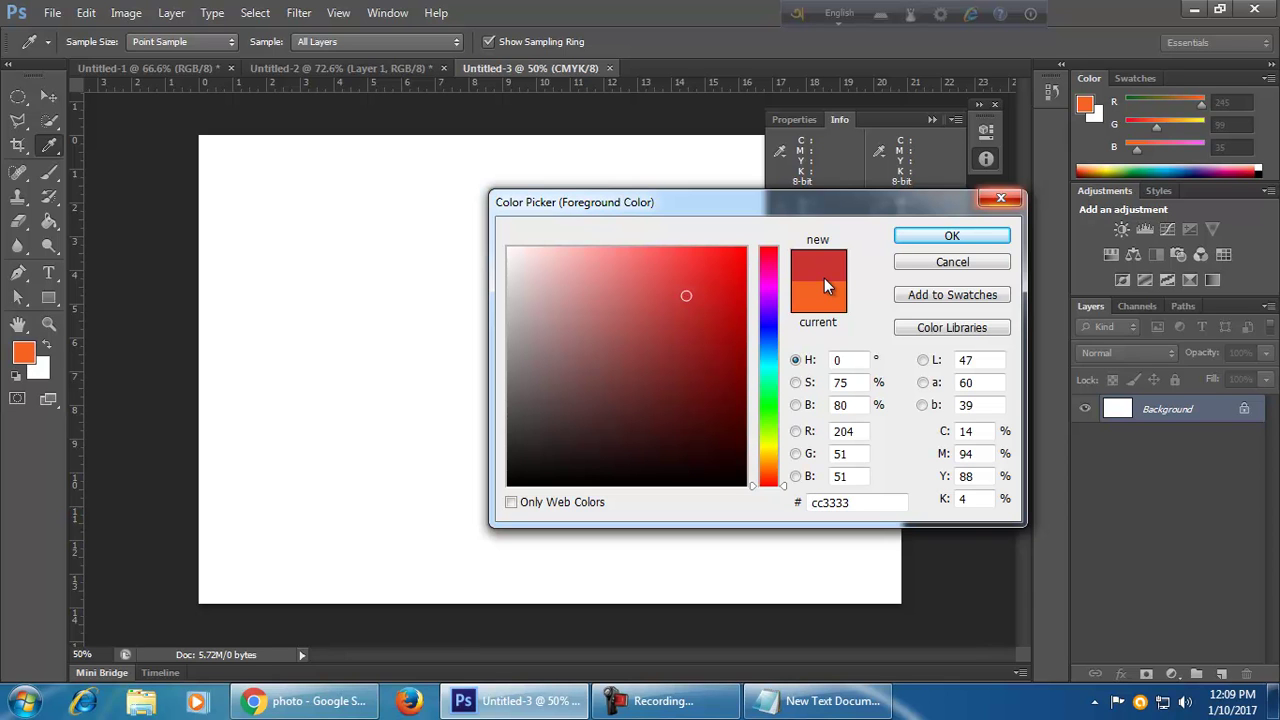
left_click(999, 199)
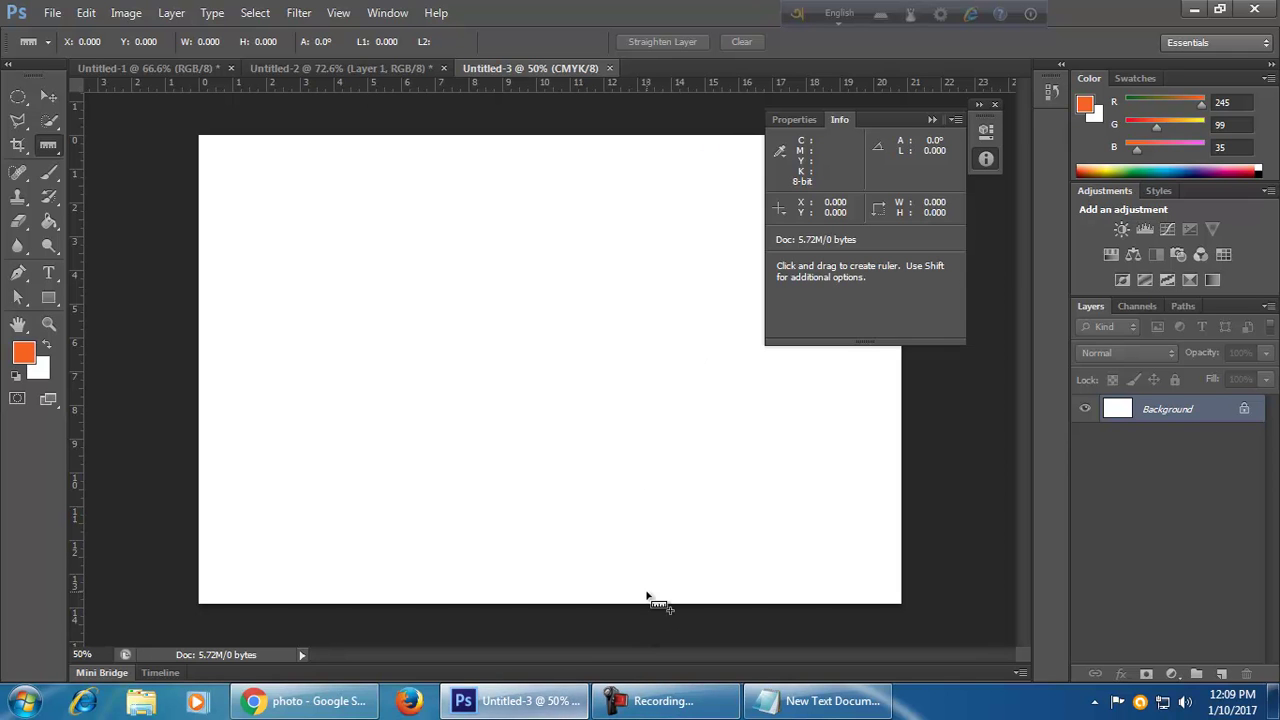
right_click(51, 150)
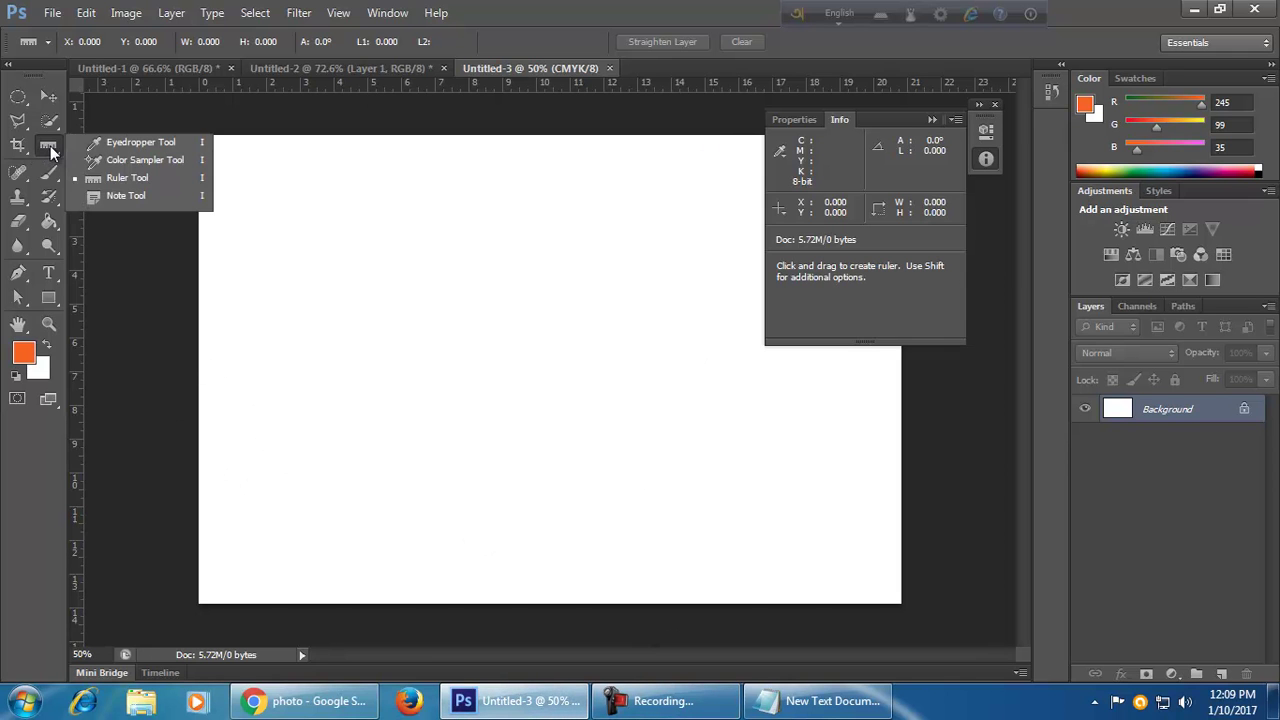
left_click(116, 178)
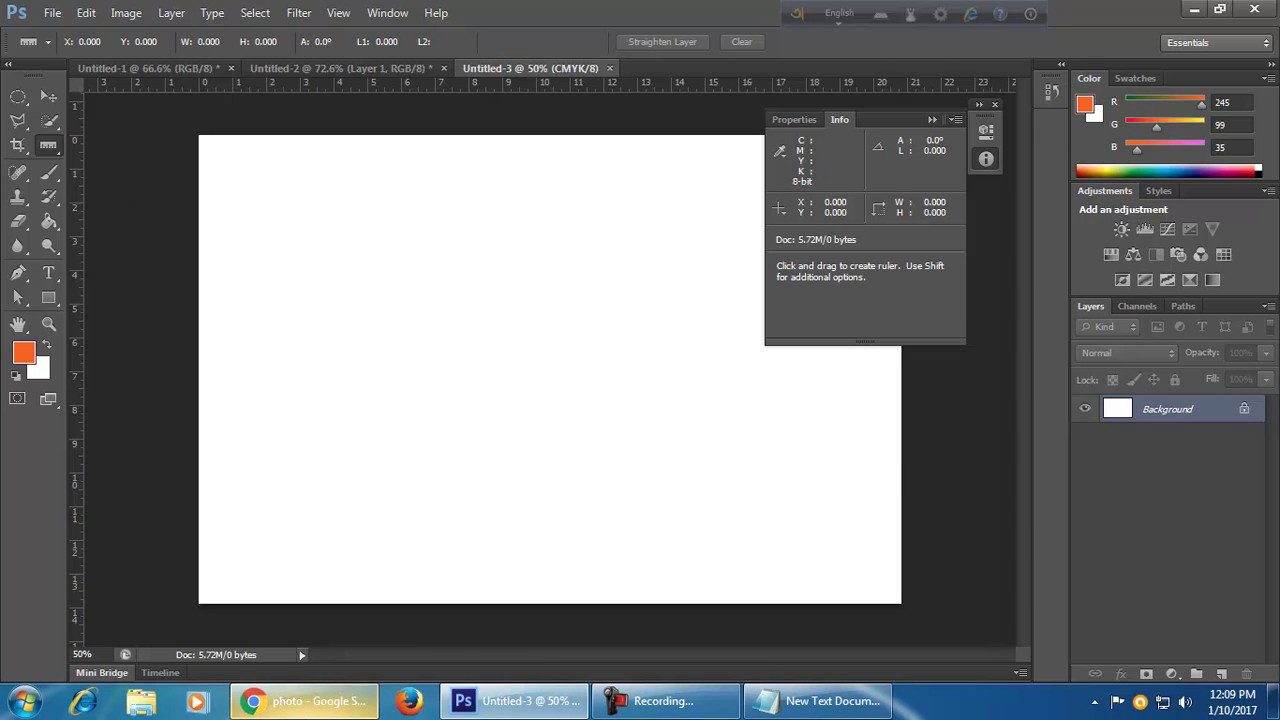
- Switch to Chrome and search Google Images for "Flyer" instead of "photo"
left_click(305, 701)
scroll(398, 330, "up", 5)
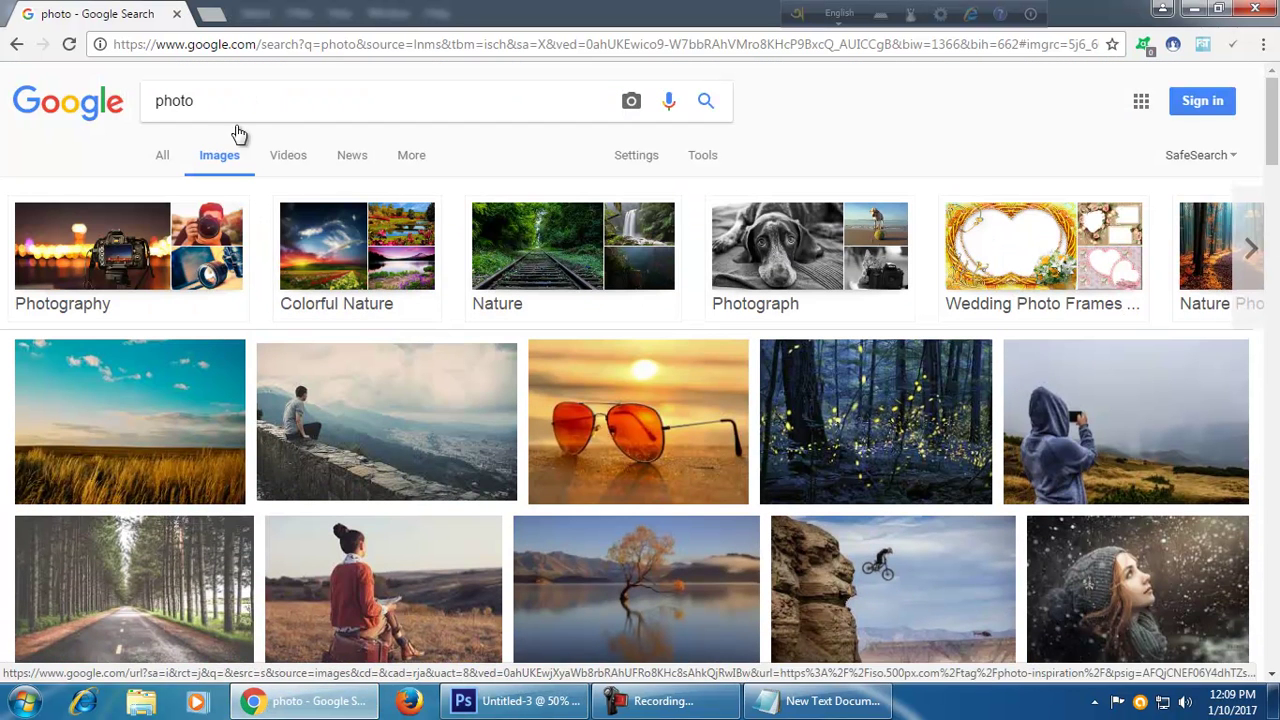
double_click(172, 101)
key("BackSpace")
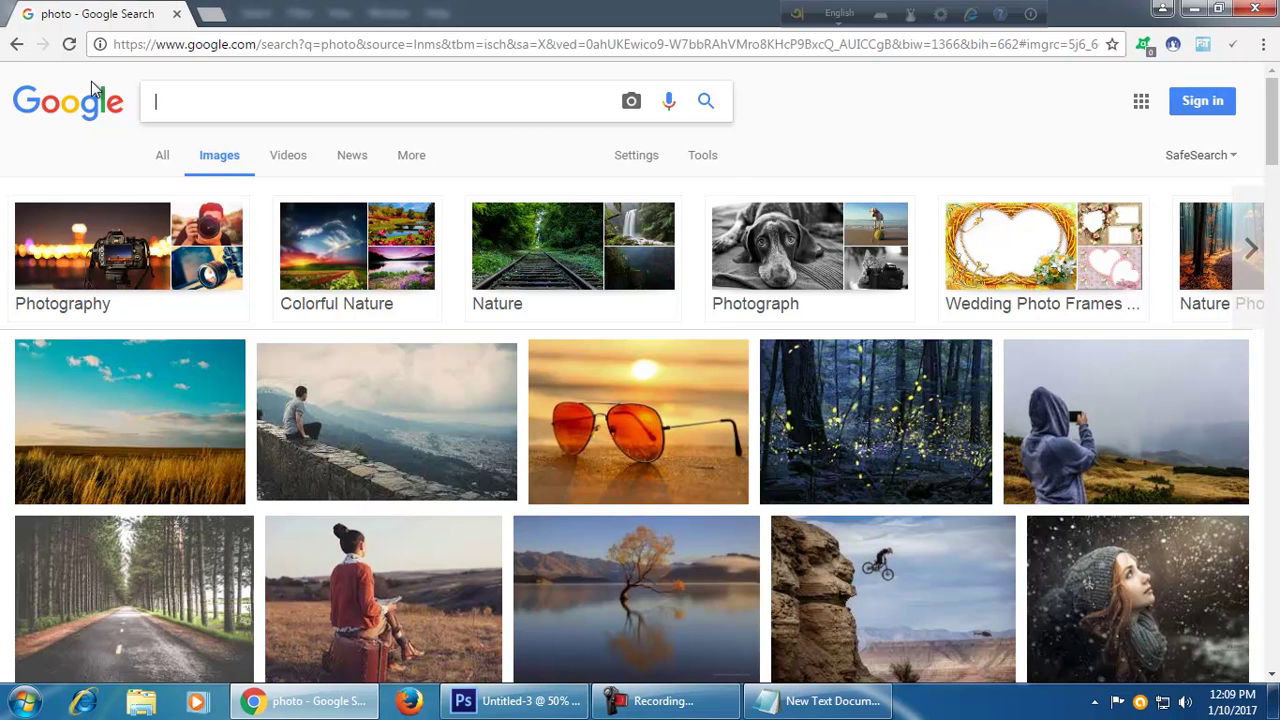
type("Flty")
key("BackSpace")
key("BackSpace")
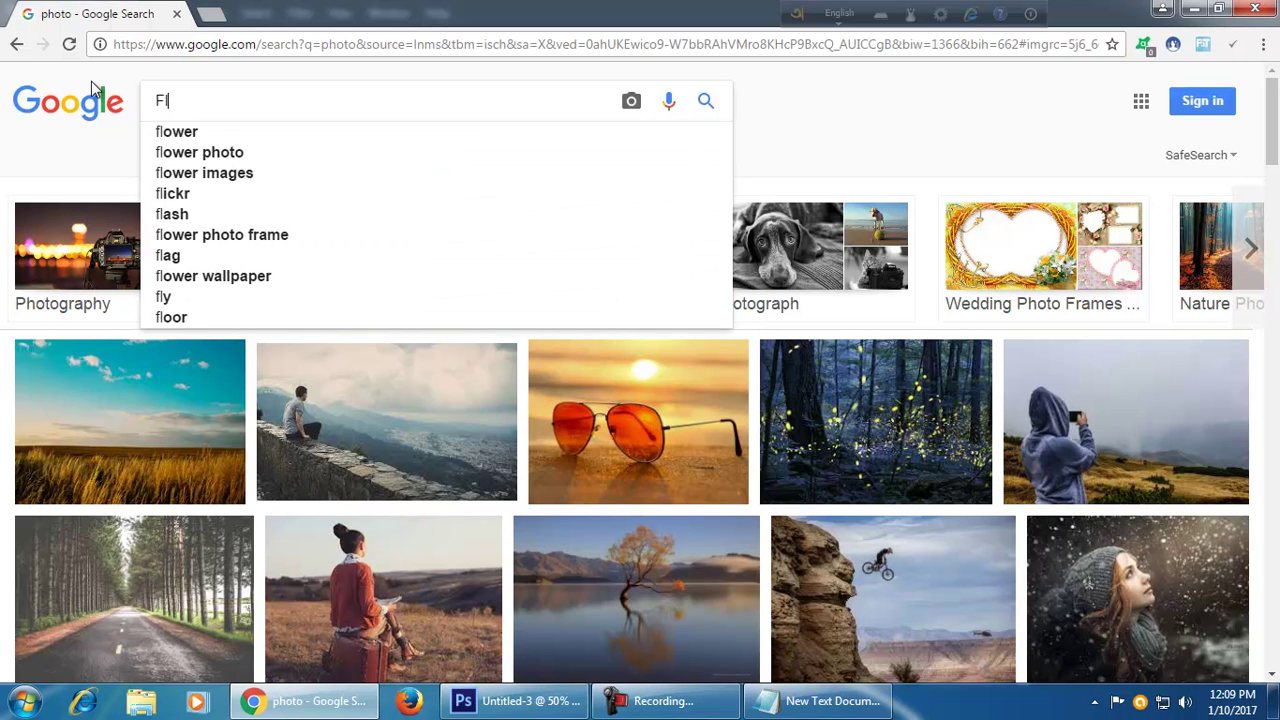
type("yer")
key("Return")
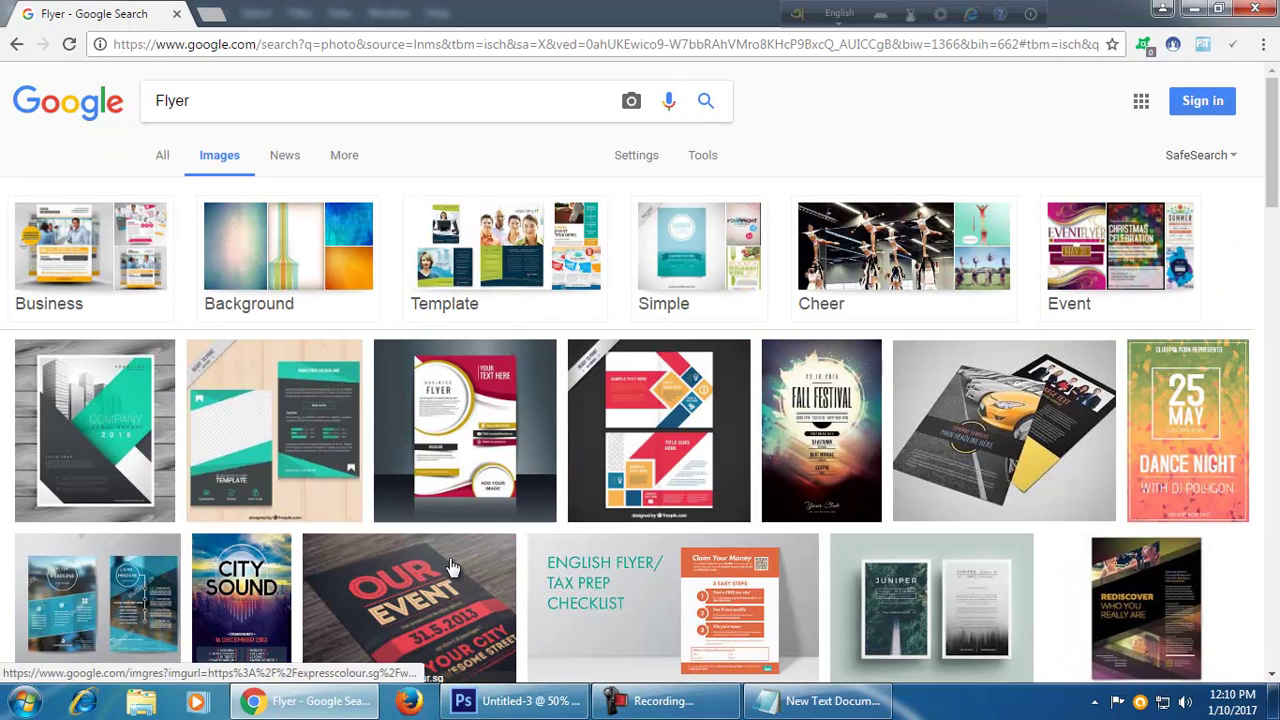
- Preview several flyer results and copy the "English Flyer / Tax Prep Checklist" image
left_click(418, 449)
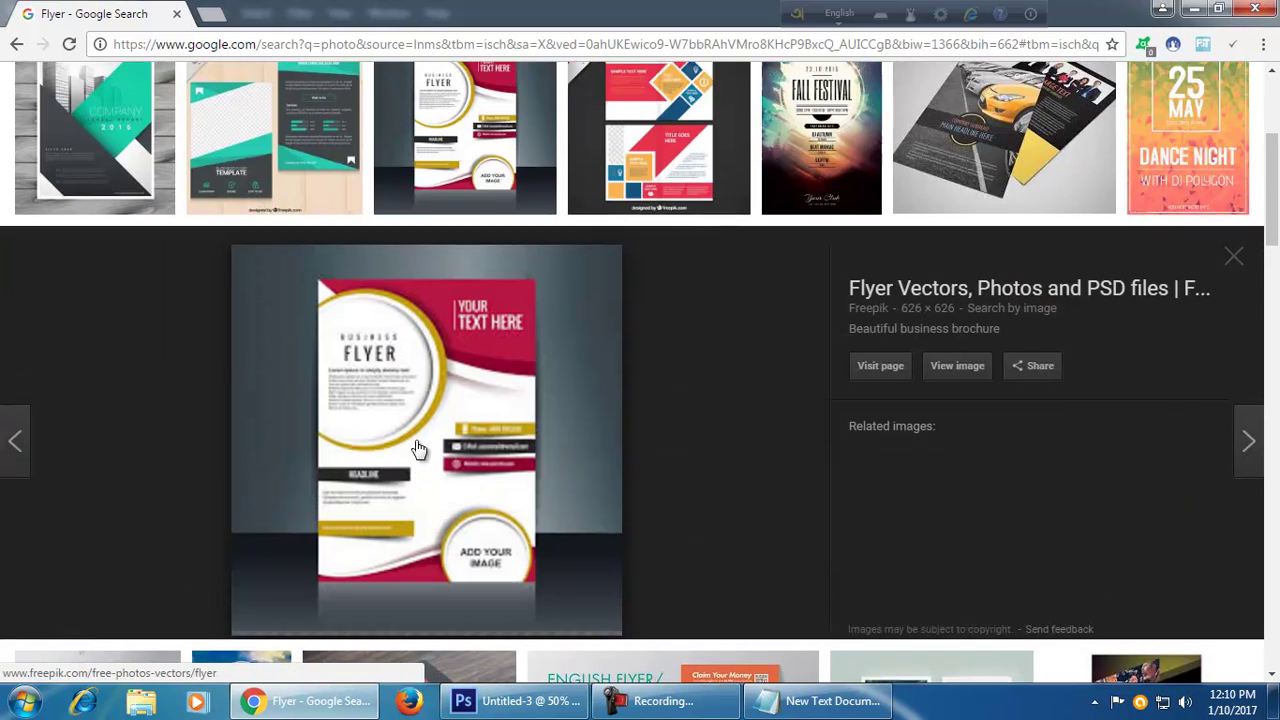
left_click(285, 177)
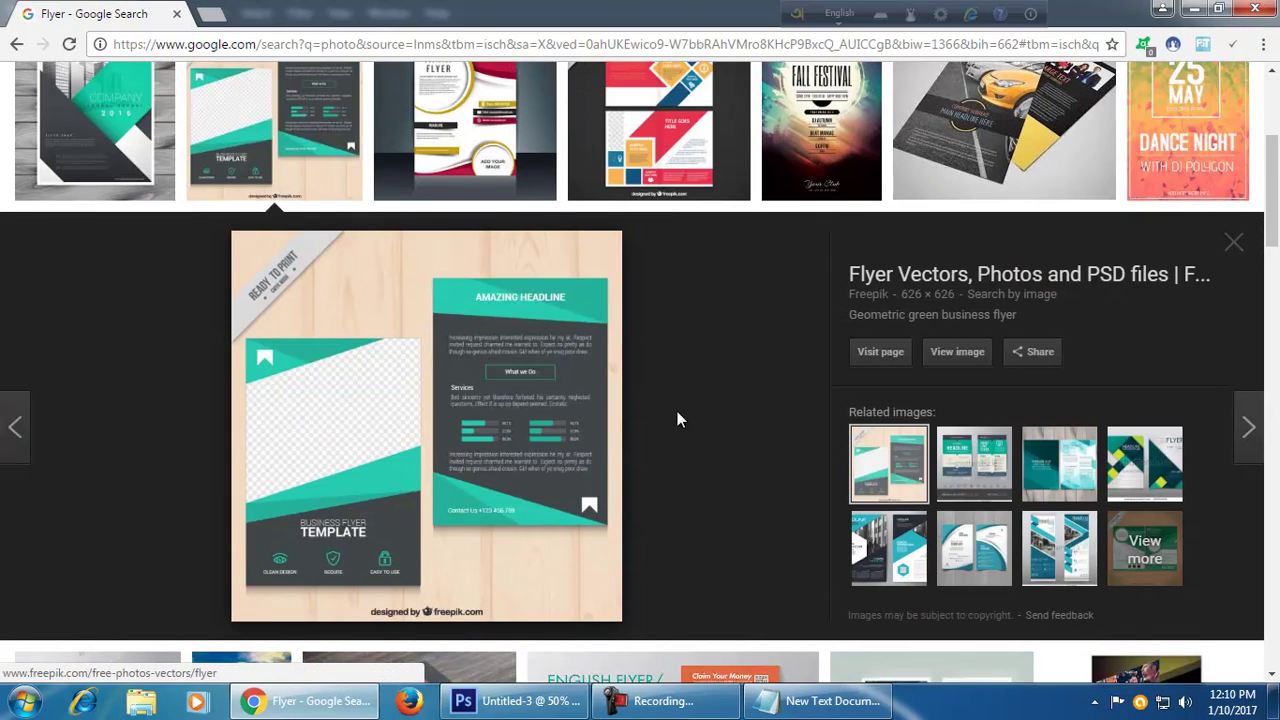
scroll(755, 322, "down", 4)
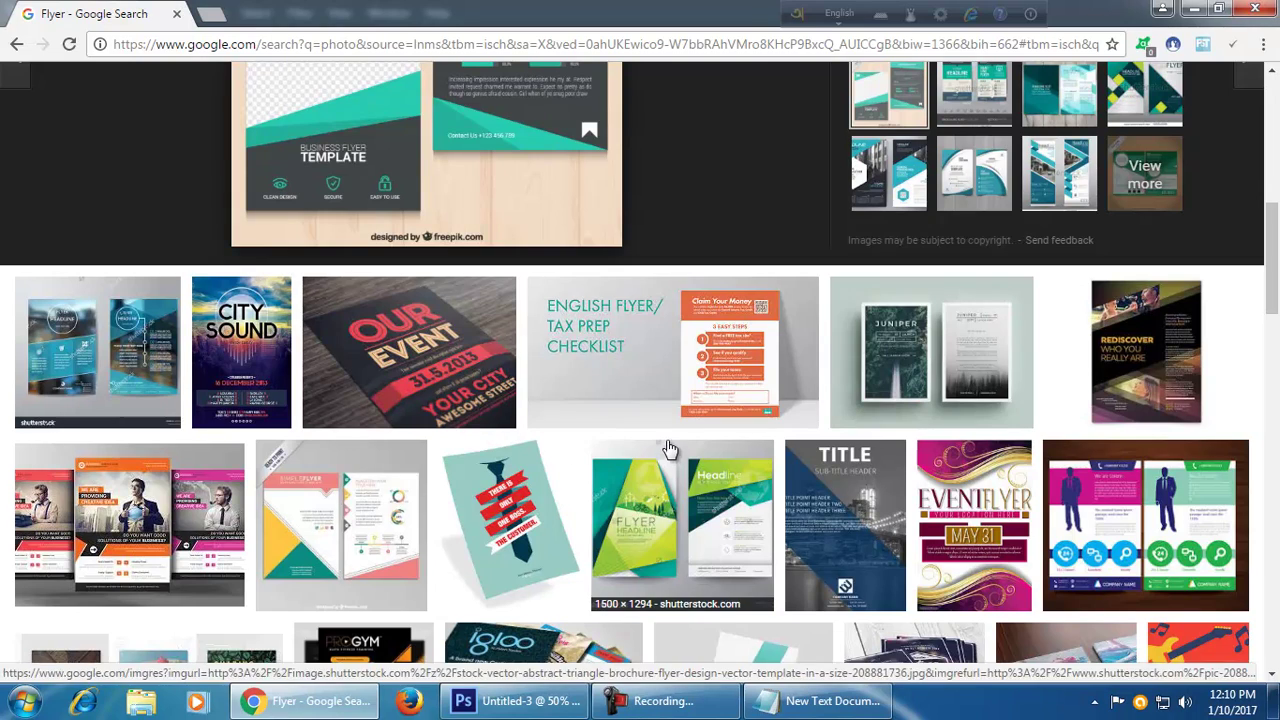
left_click(621, 361)
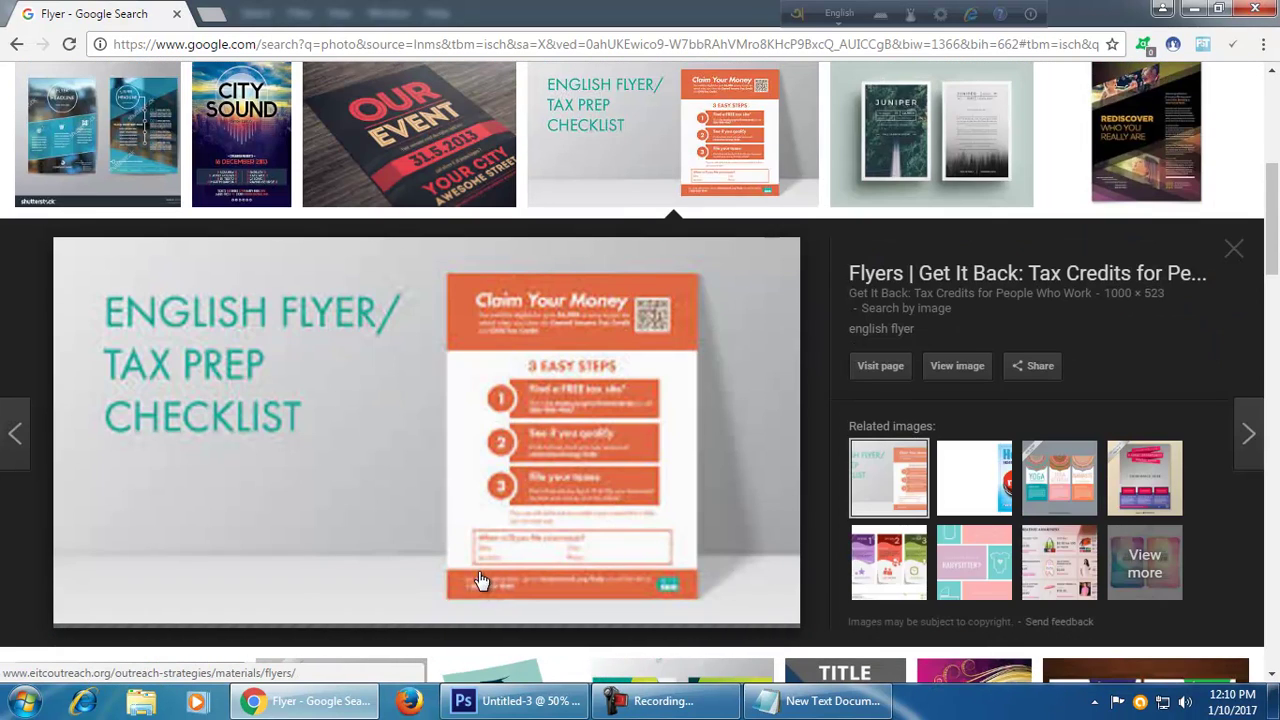
right_click(397, 553)
left_click(464, 461)
- Switch to Photoshop, create a new document with the clipboard preset, and paste the flyer image into it
left_click(515, 701)
left_click(52, 12)
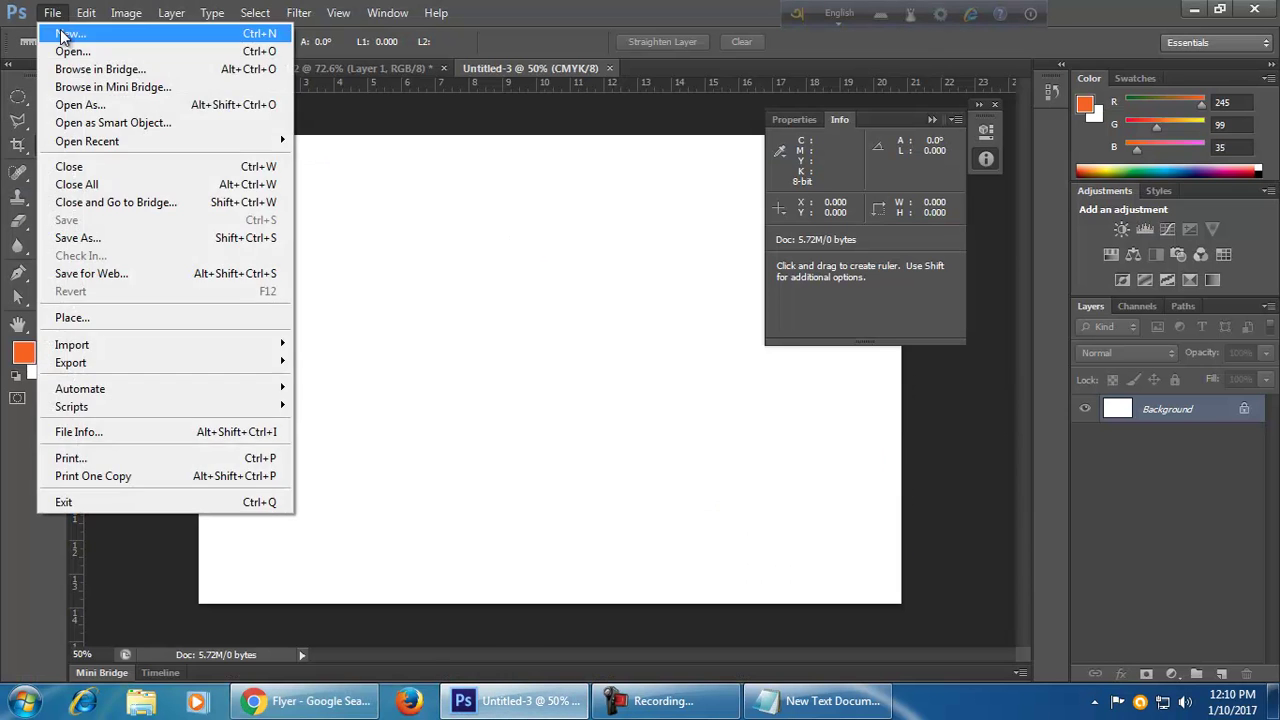
left_click(60, 27)
left_click(727, 175)
key("ctrl+v")
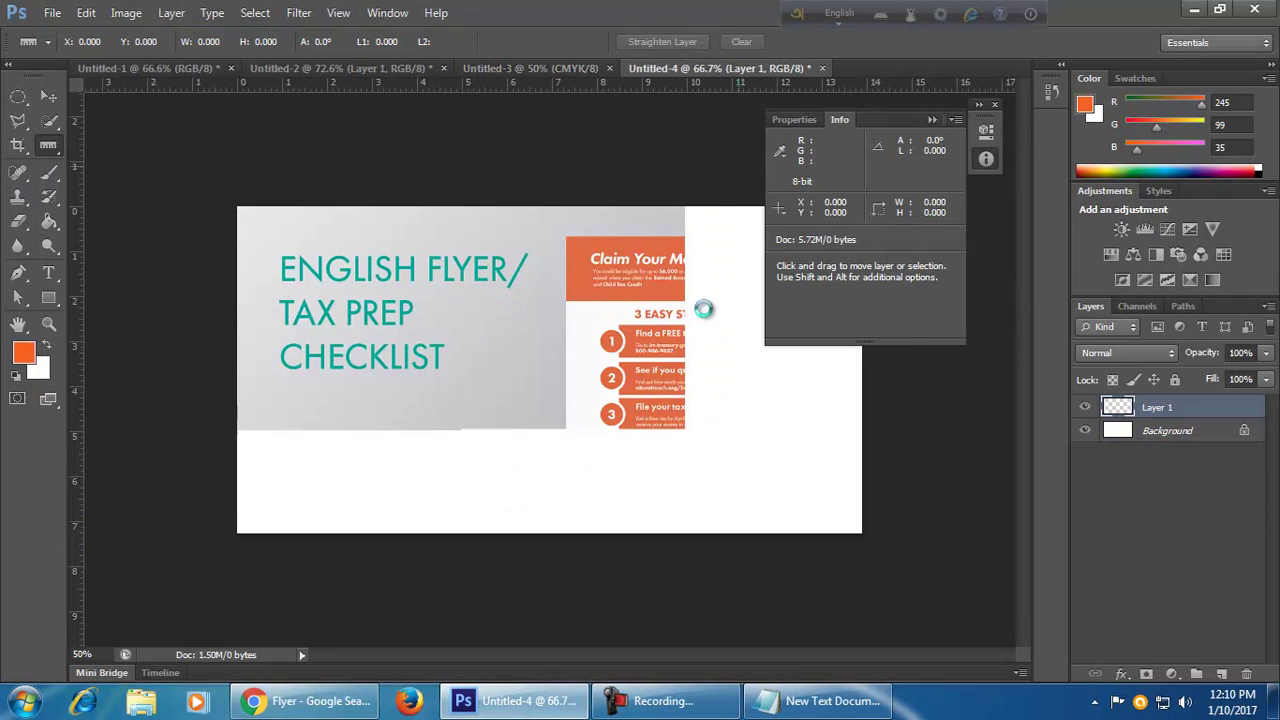
- Enlarge the view of the flyer and collapse the Info panel covering it
scroll(640, 434, "up", 3)
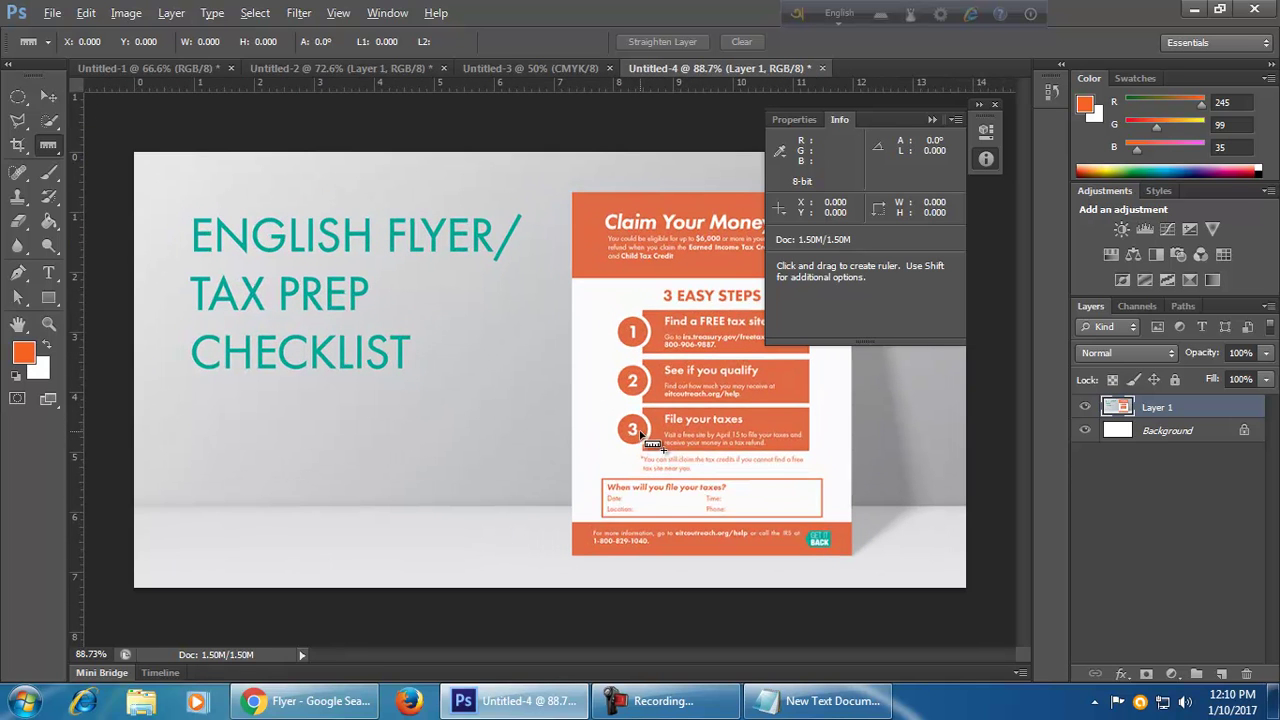
key("space")
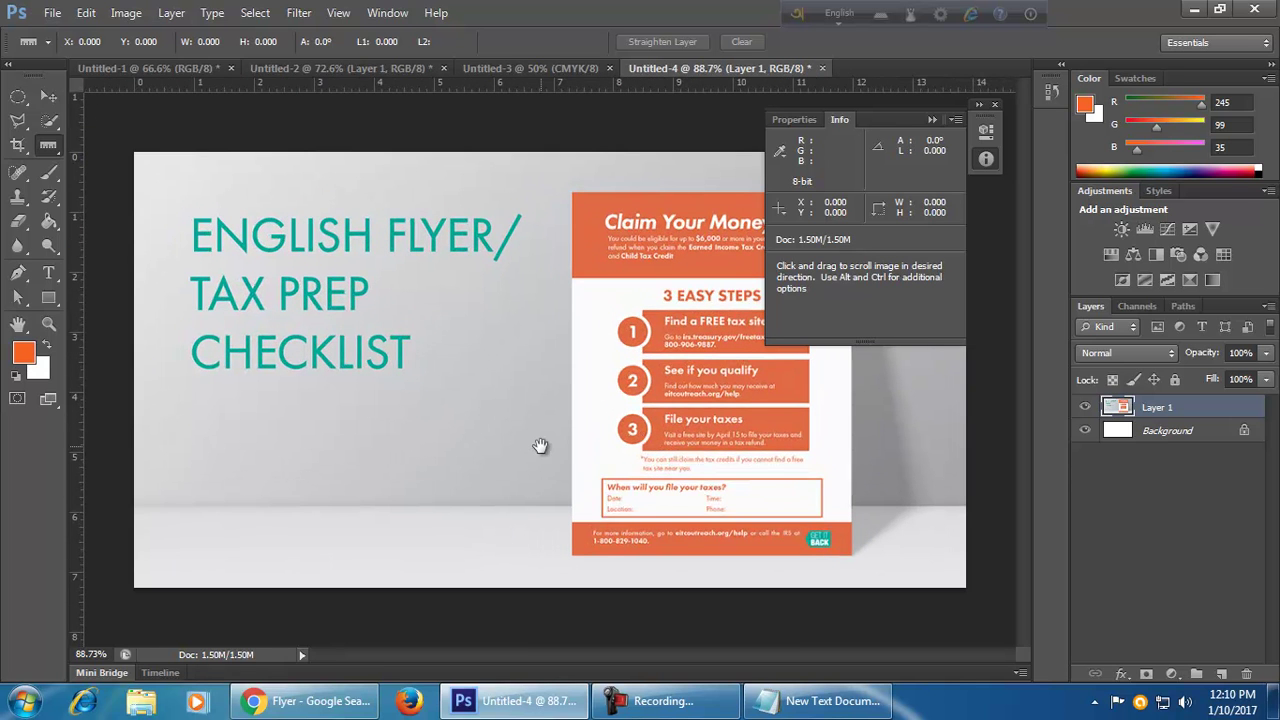
left_click(934, 120)
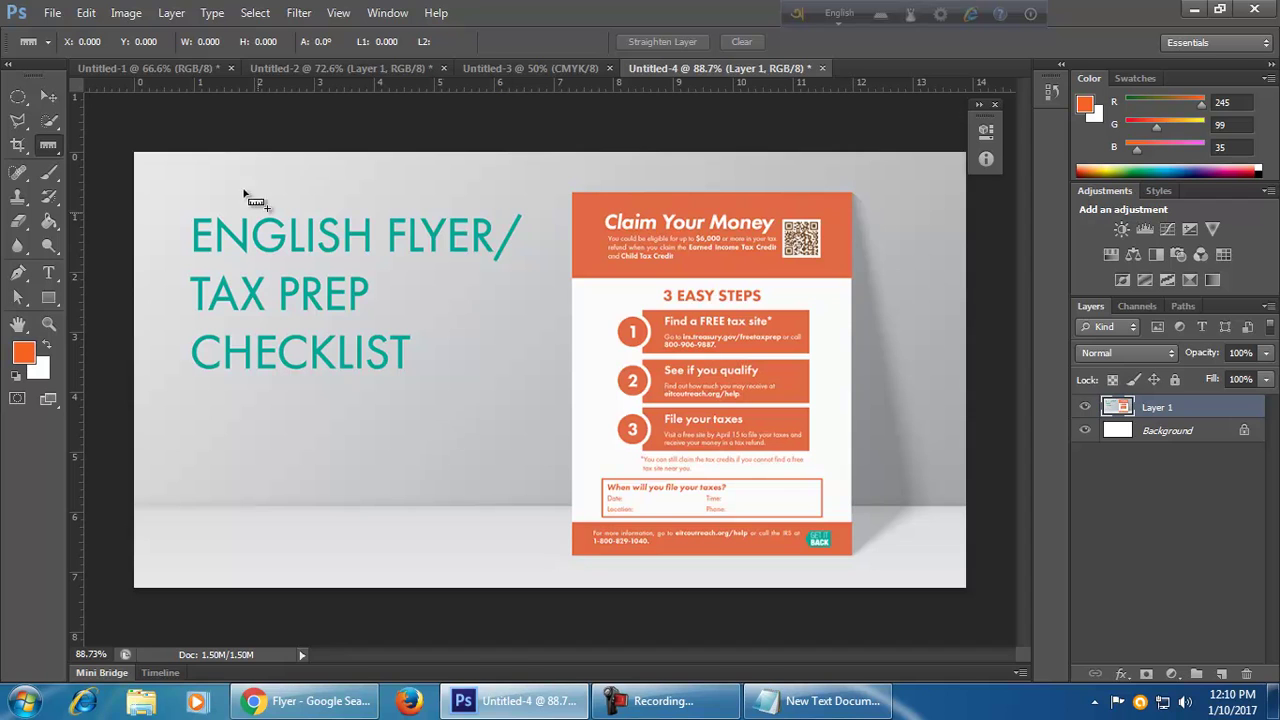
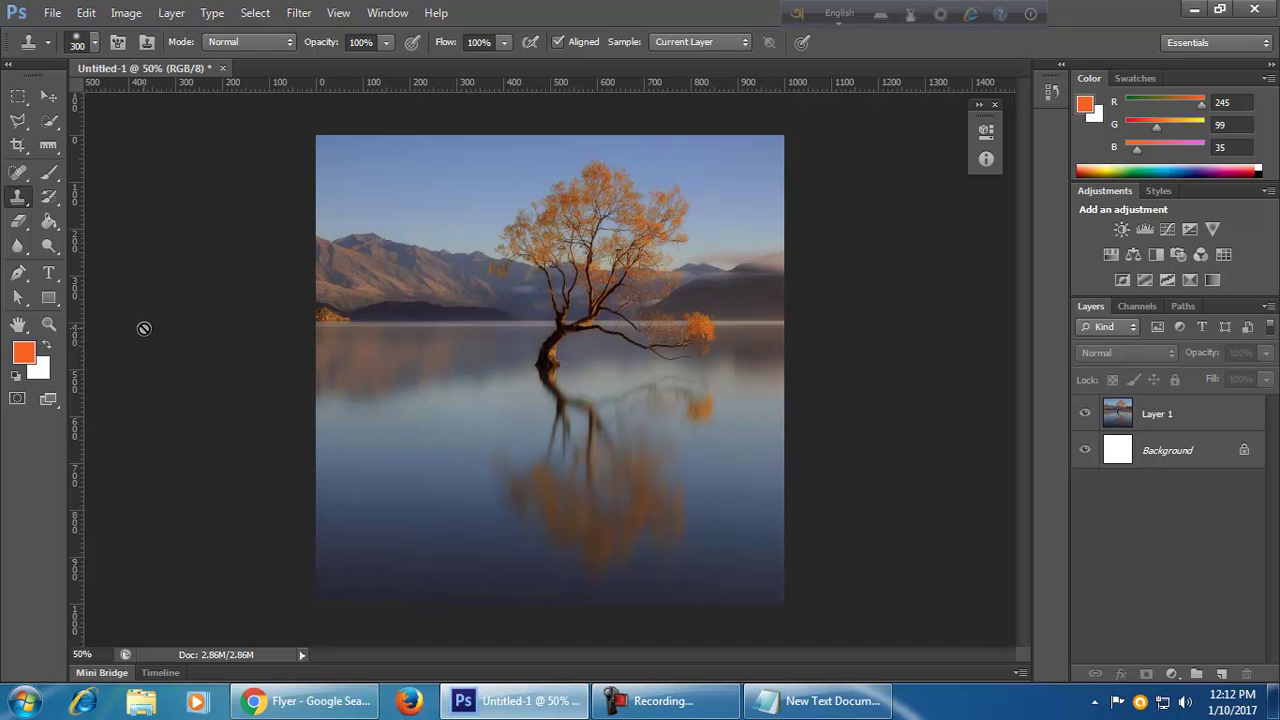
- Close the Untitled-1 lake photo document without saving and create a new 1000 × 523 pixel RGB document
left_click(222, 68)
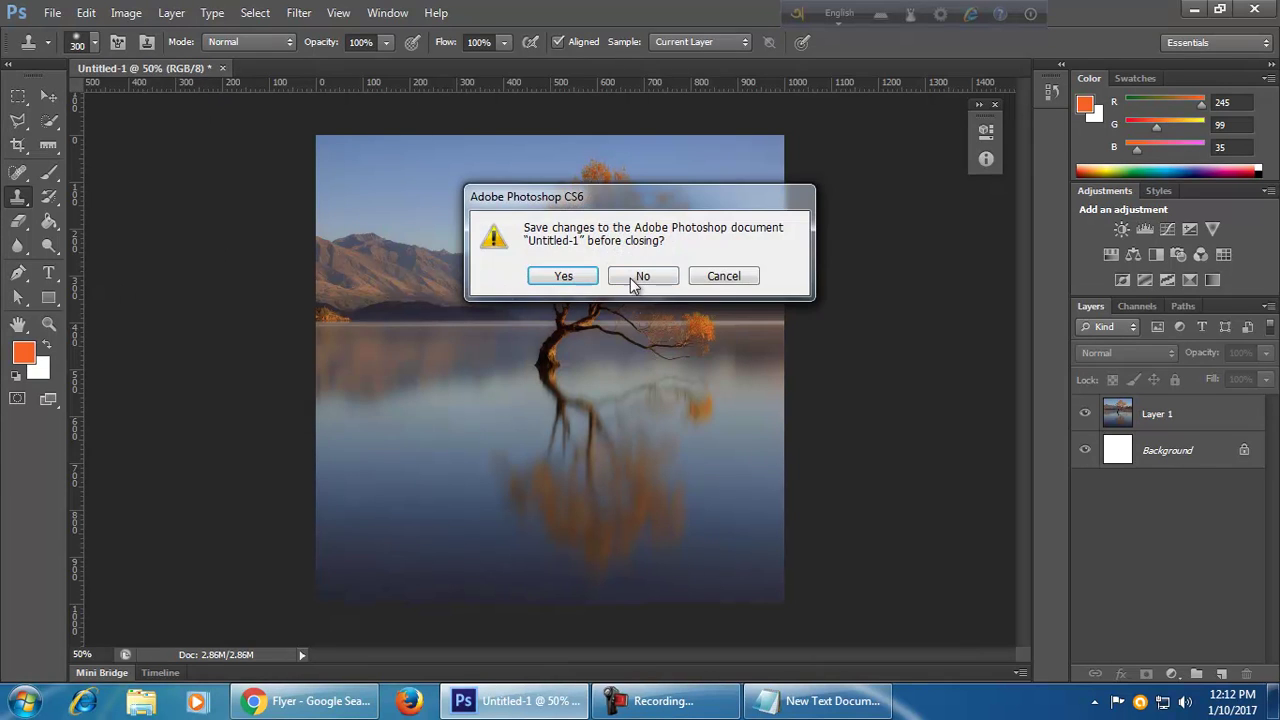
left_click(641, 277)
left_click(52, 12)
left_click(74, 31)
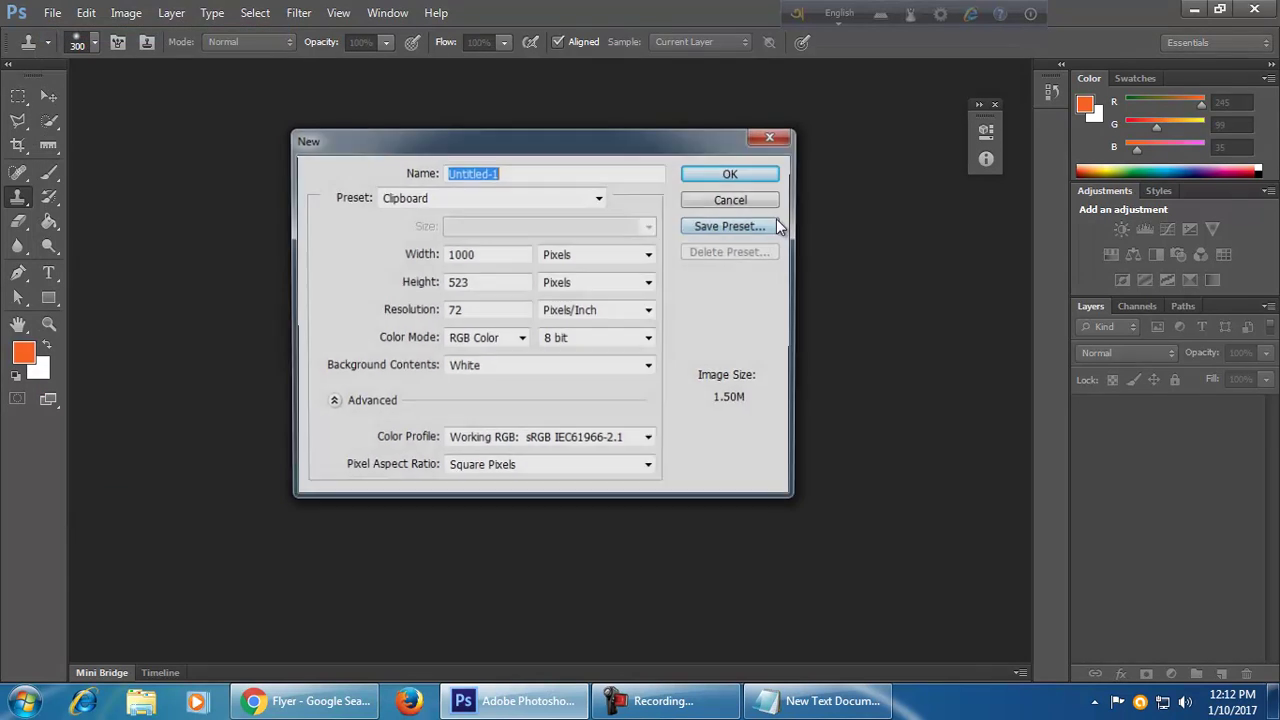
key("Return")
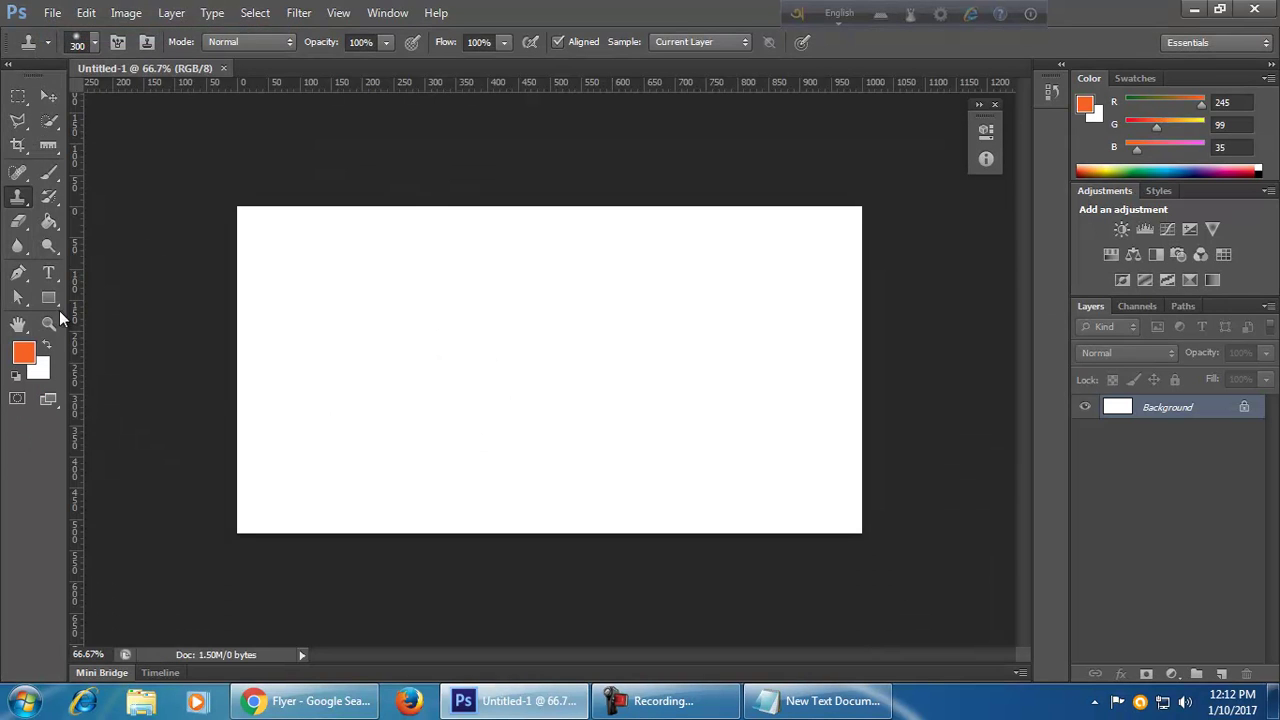
- Draw an orange rectangle about 1000 × 168 px across the full width of the canvas with the Rectangle Tool
left_click(49, 297)
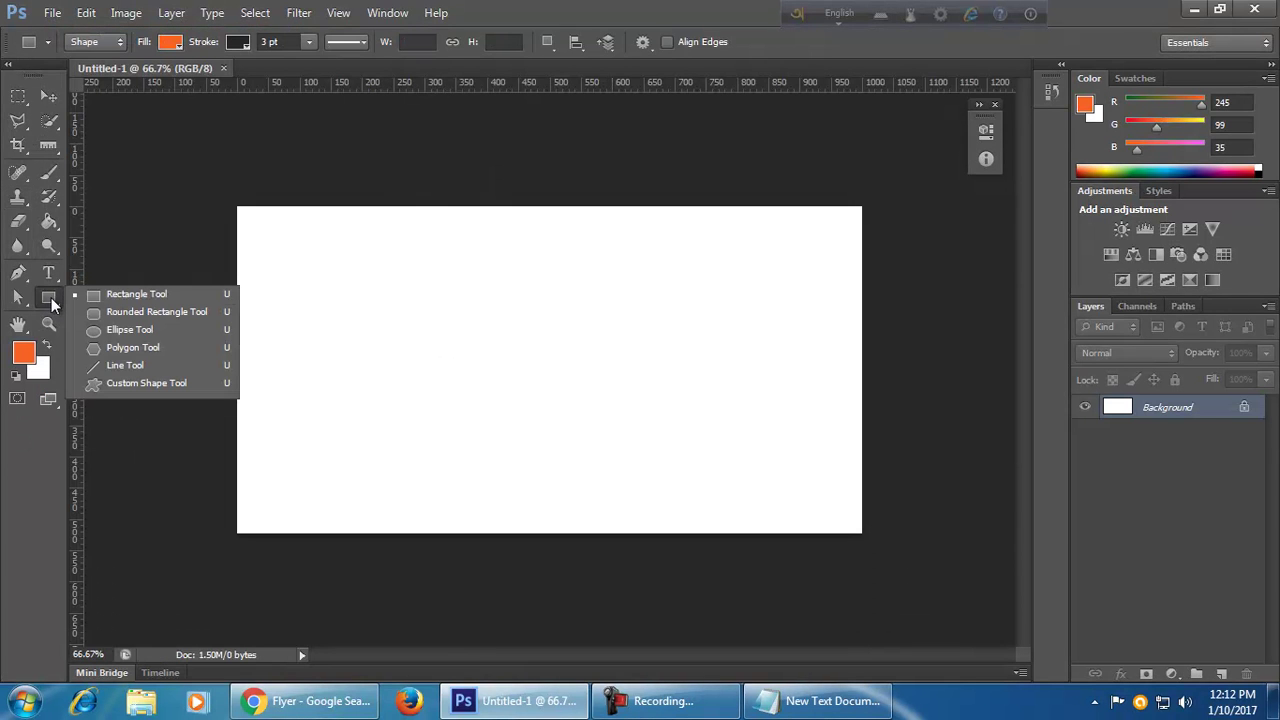
left_click(137, 294)
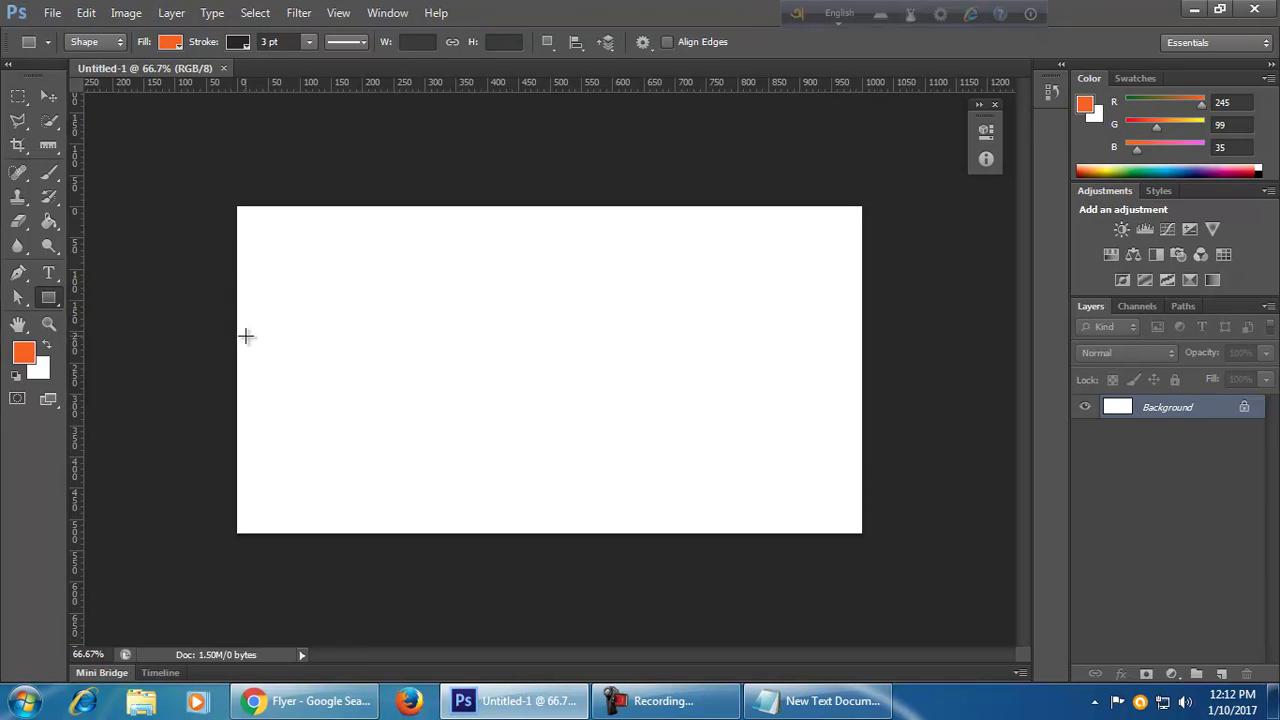
left_click_drag(237, 326, 861, 430)
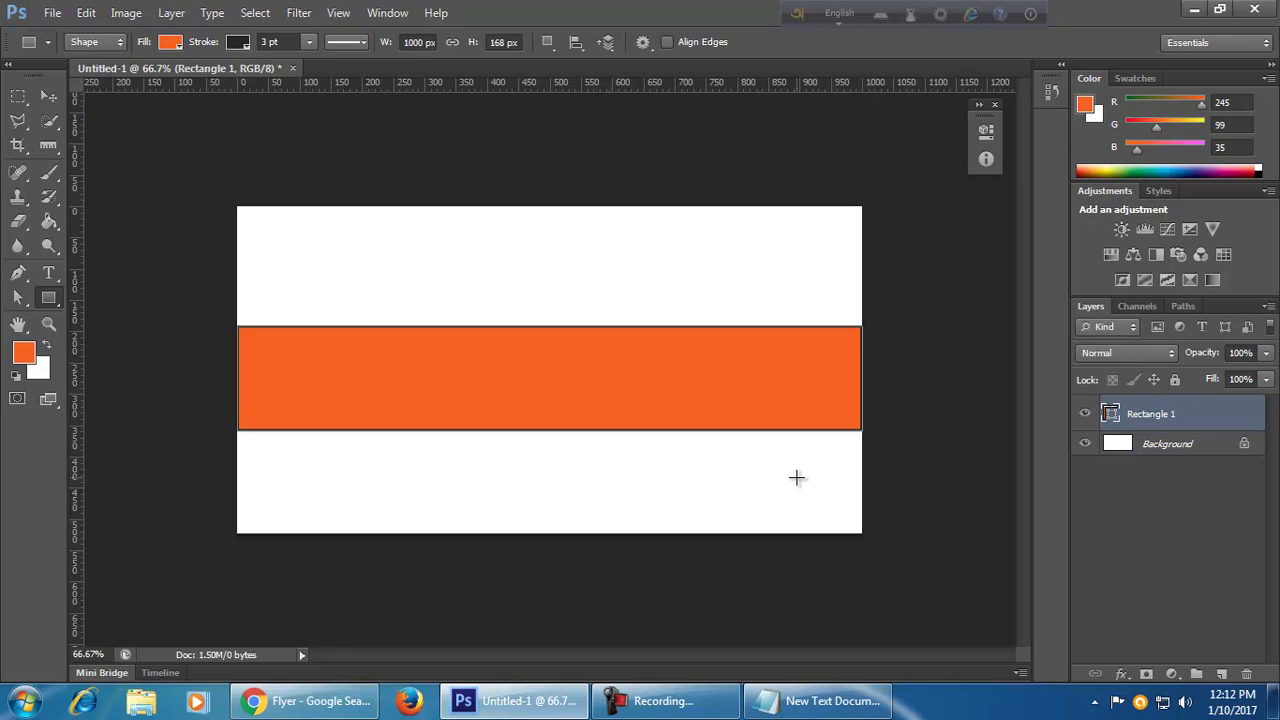
- Remove the orange rectangle's stroke and switch to the Move Tool
left_click(238, 43)
left_click(161, 80)
left_click(651, 3)
left_click(50, 97)
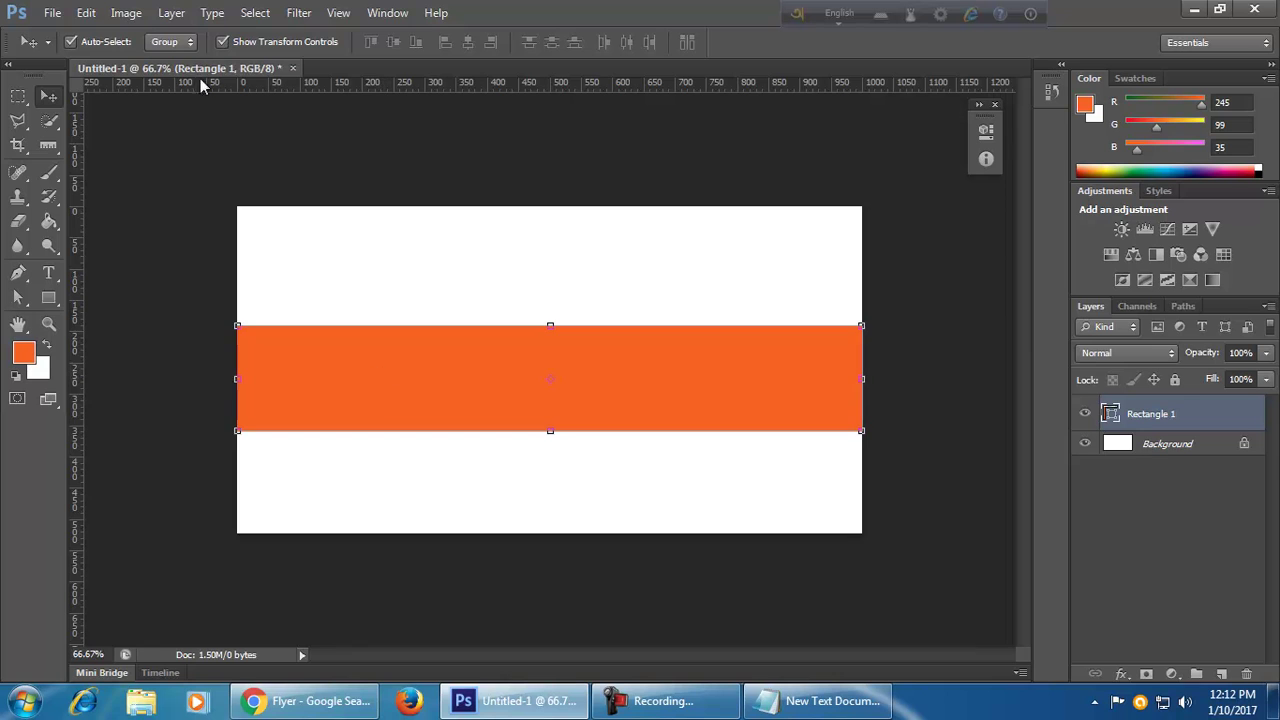
- Change the rectangle's fill from solid orange to a black-to-white linear gradient using the Rectangle Tool's options
left_click(48, 297)
left_click(170, 45)
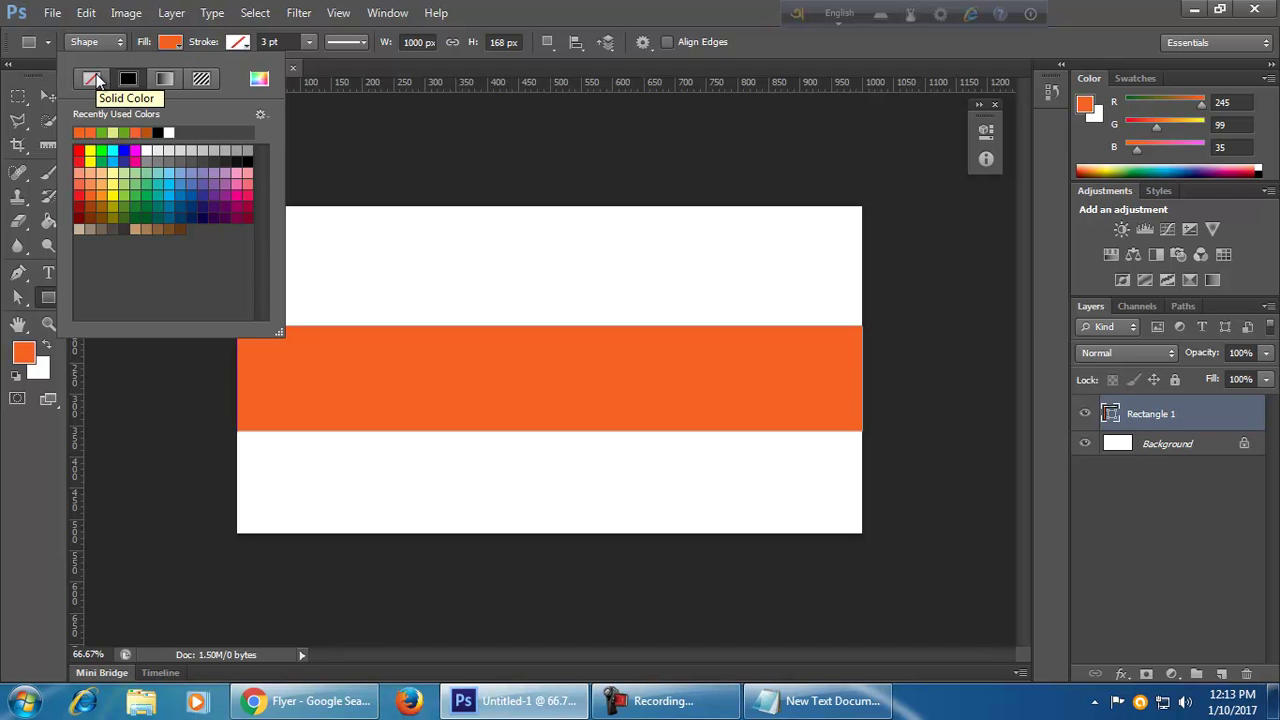
left_click(167, 78)
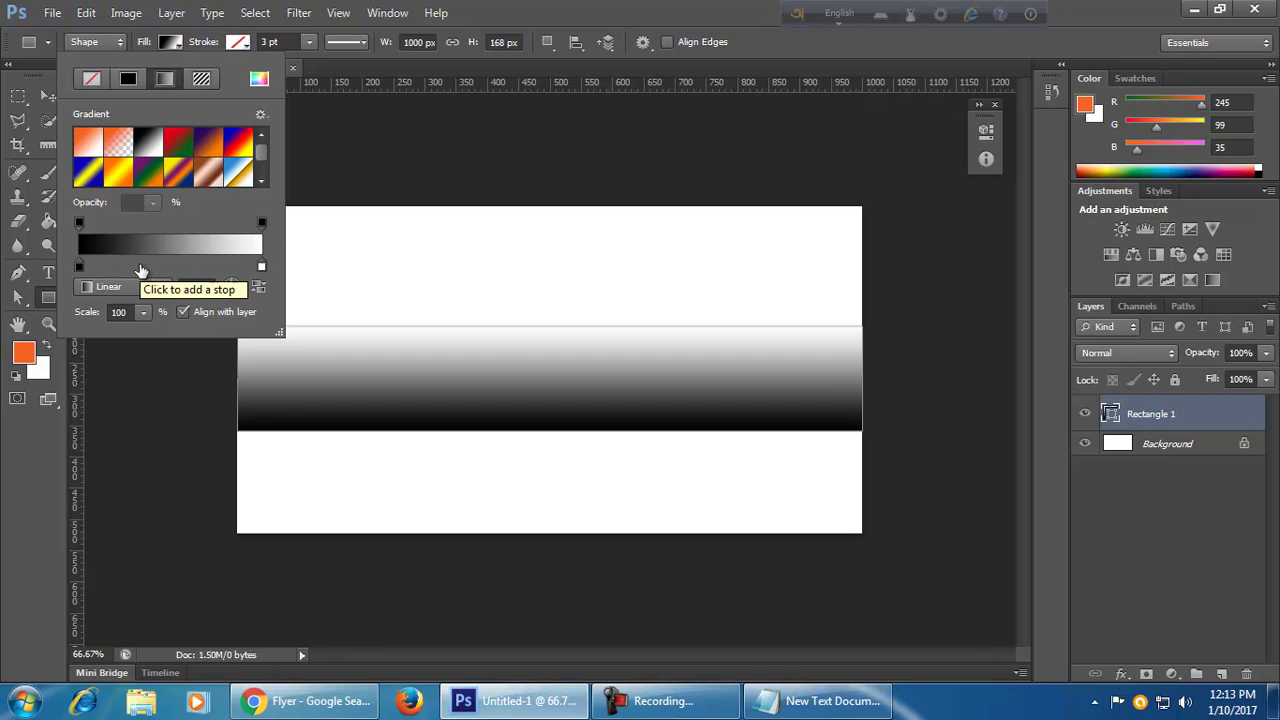
- Set the gradient's black color stop to a bright blue
double_click(79, 265)
left_click_drag(768, 368, 770, 357)
left_click_drag(735, 316, 750, 291)
left_click(962, 238)
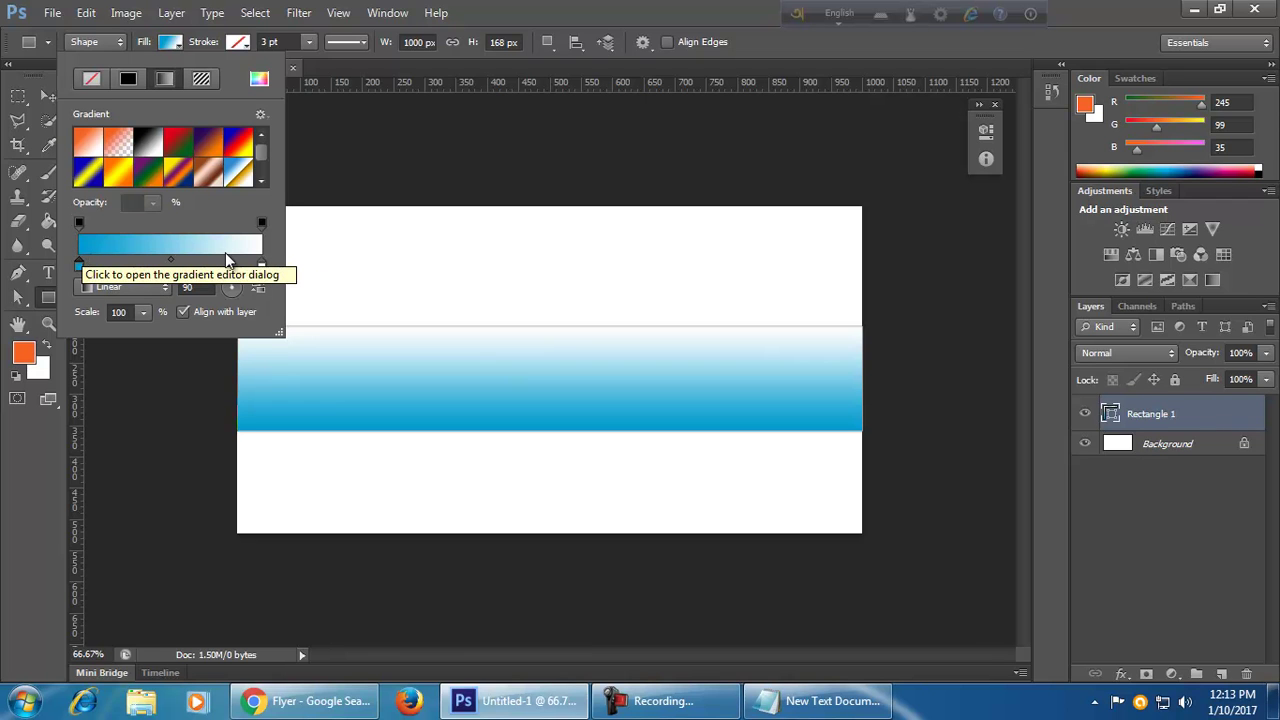
- Set the gradient's white color stop to a very dark shade of the blue sampled from the rectangle
double_click(261, 265)
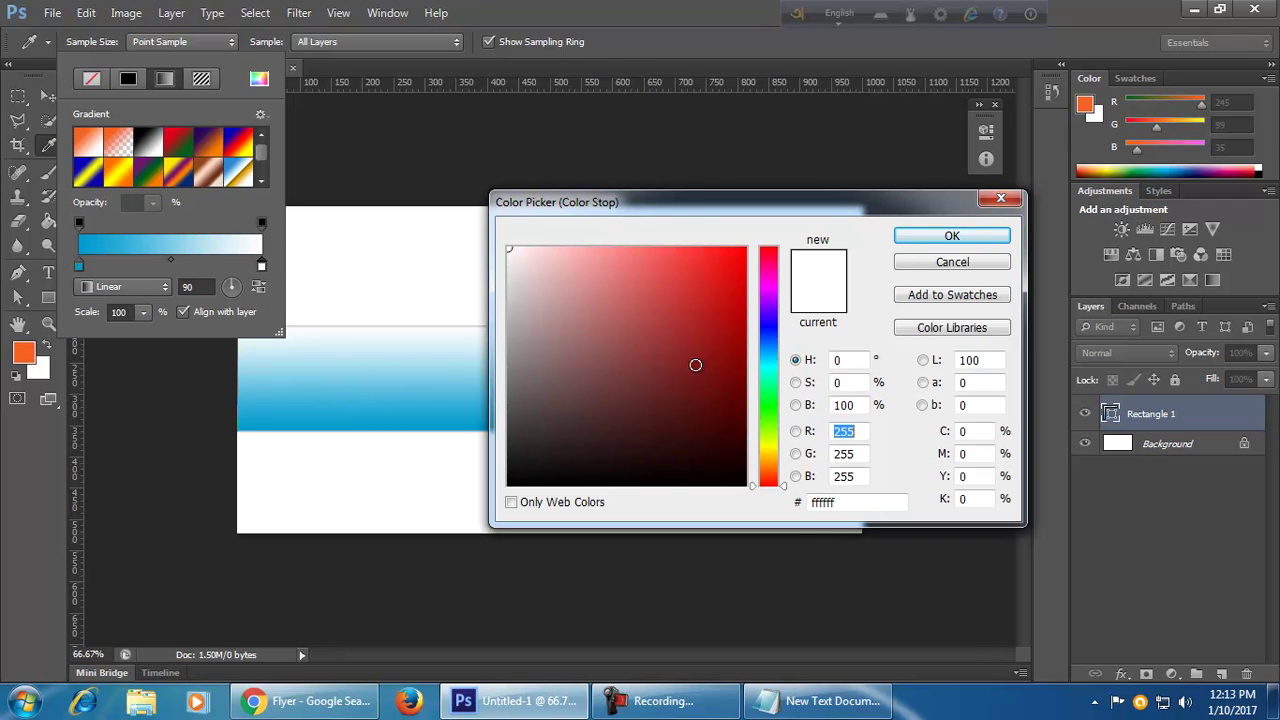
left_click(424, 411)
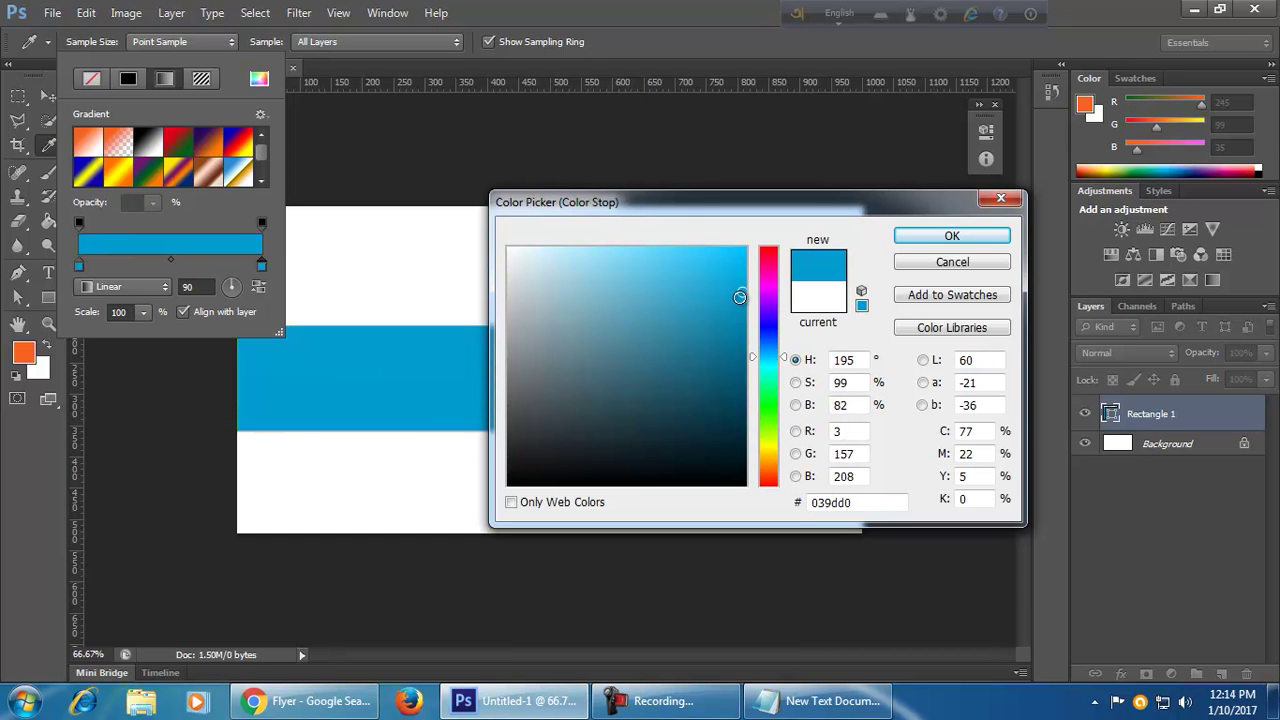
left_click_drag(673, 200, 912, 226)
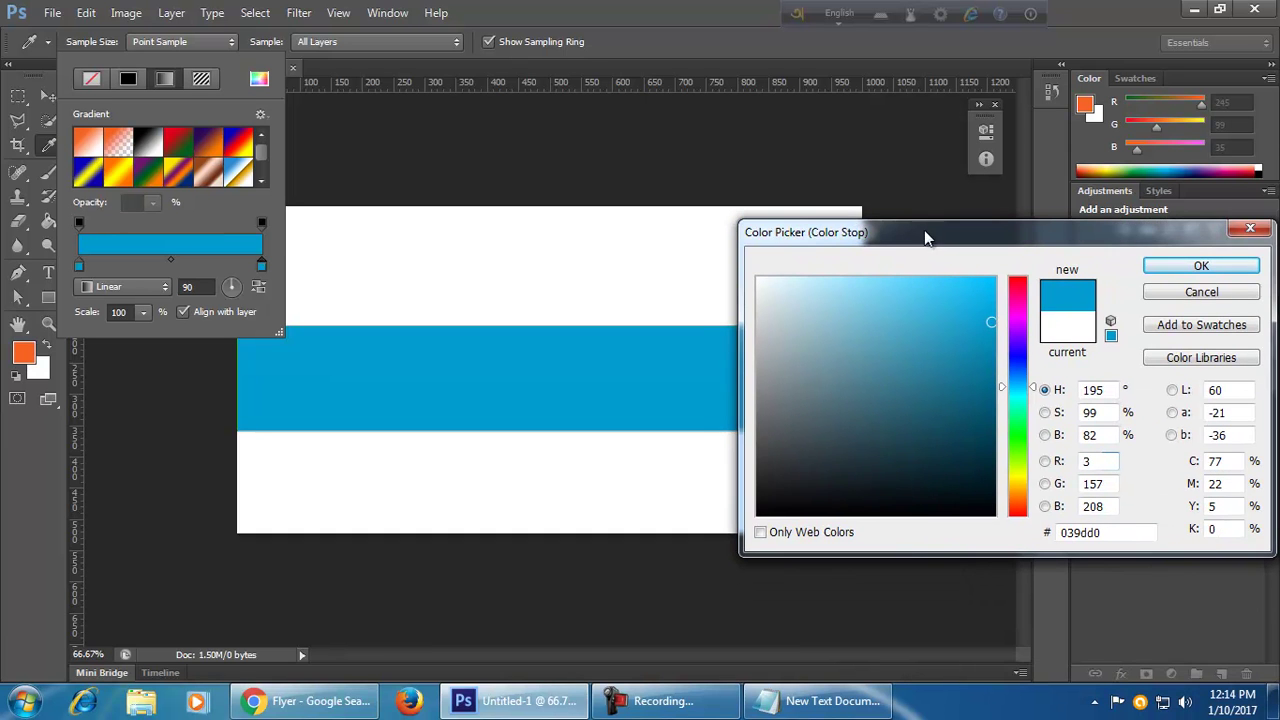
left_click(989, 457)
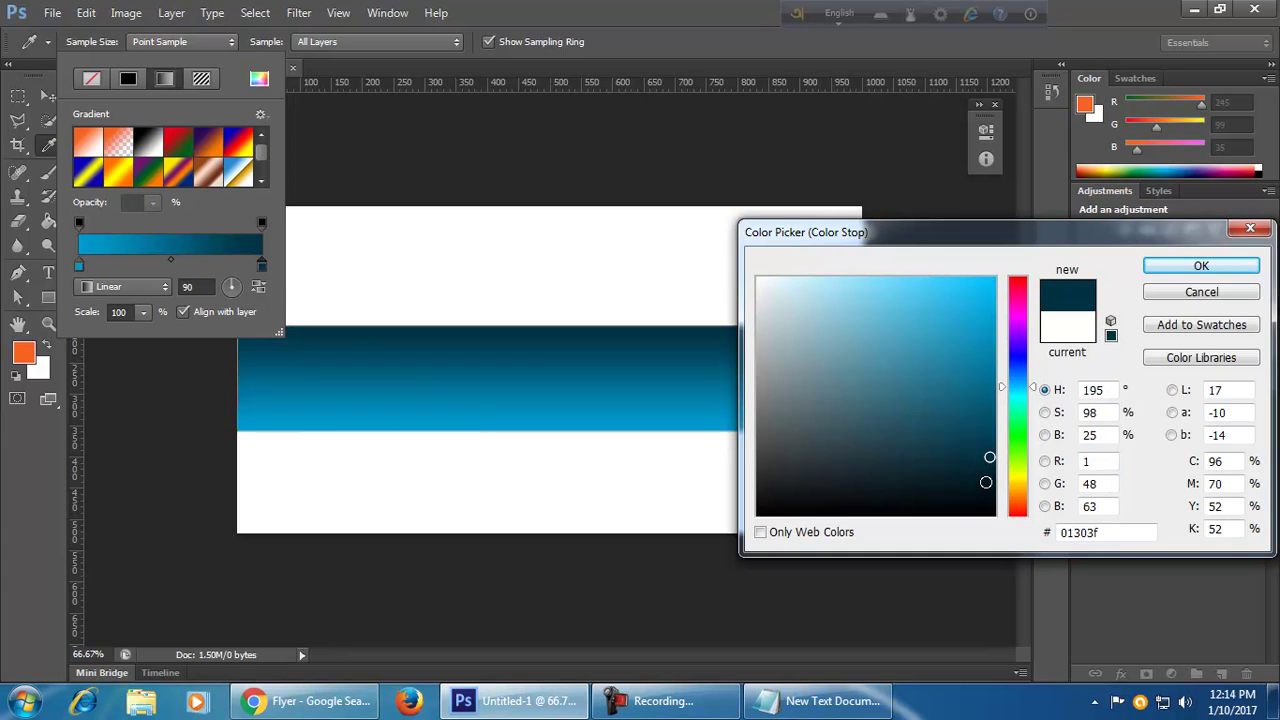
left_click(986, 482)
left_click_drag(1043, 232, 946, 268)
left_click(1132, 306)
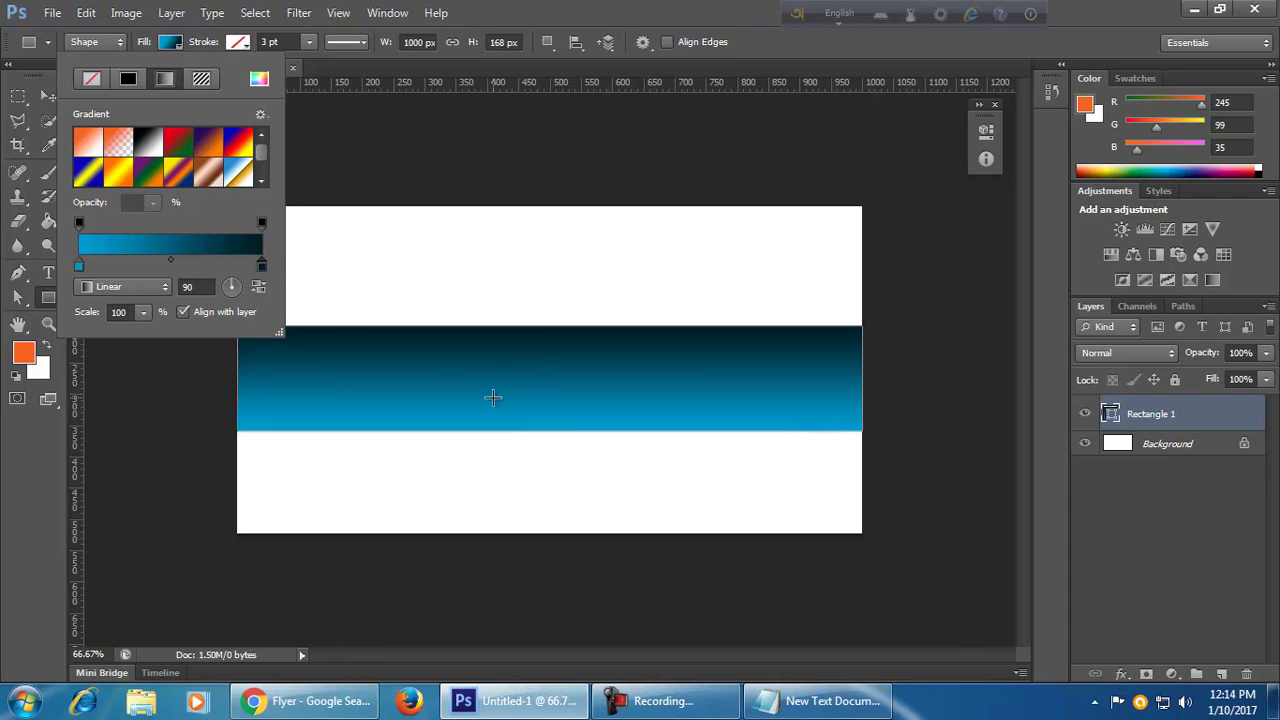
- Flip the rectangle's gradient by setting its angle to -90 degrees
left_click(199, 287)
left_click_drag(199, 287, 180, 288)
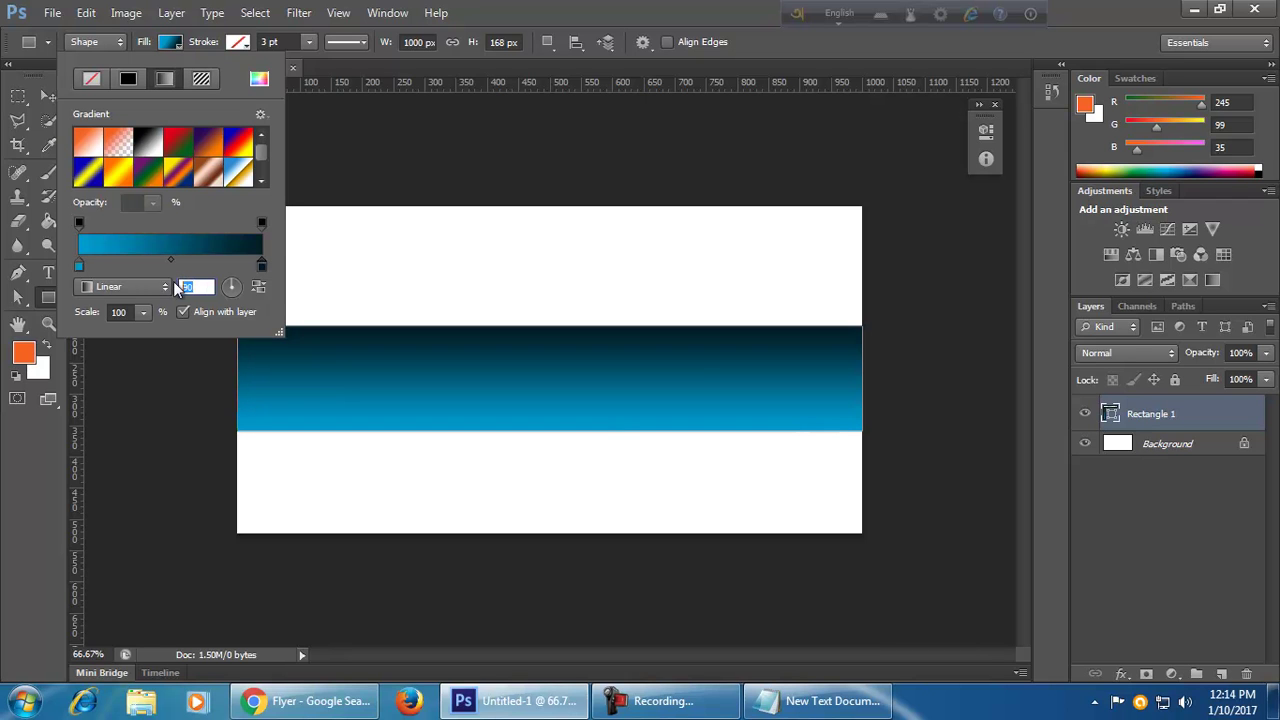
left_click(186, 287)
type("-")
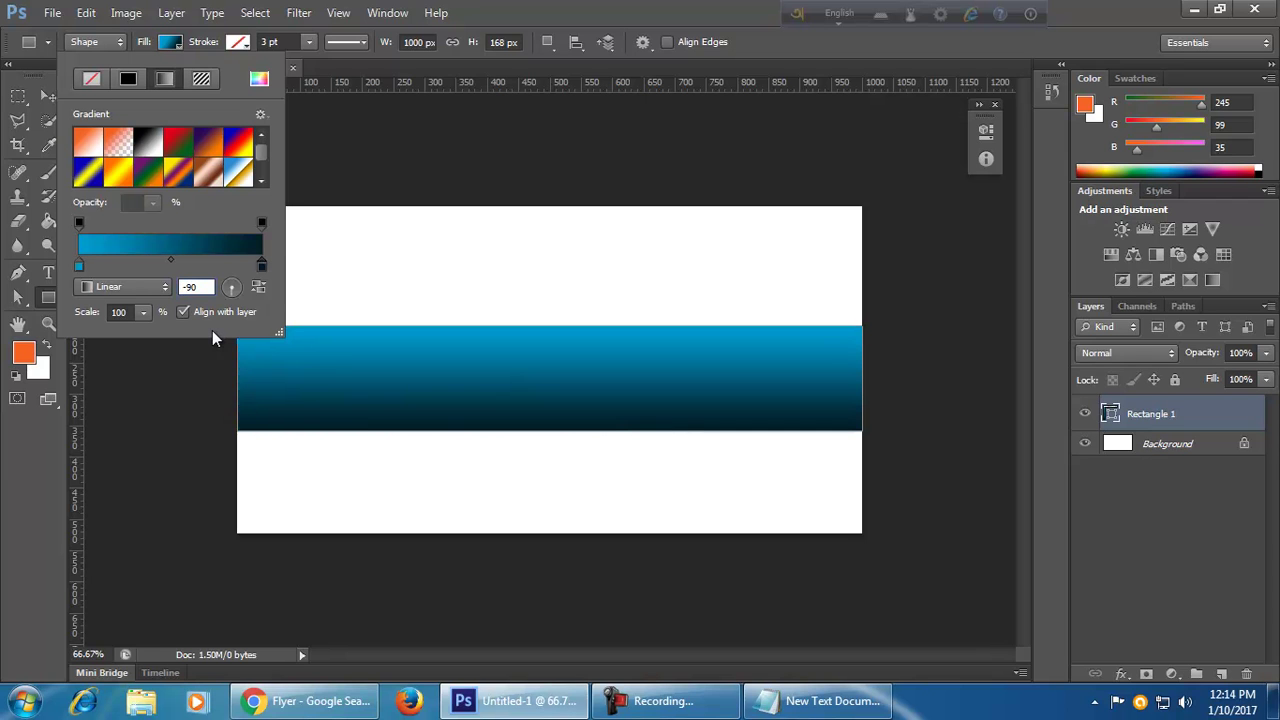
key("BackSpace")
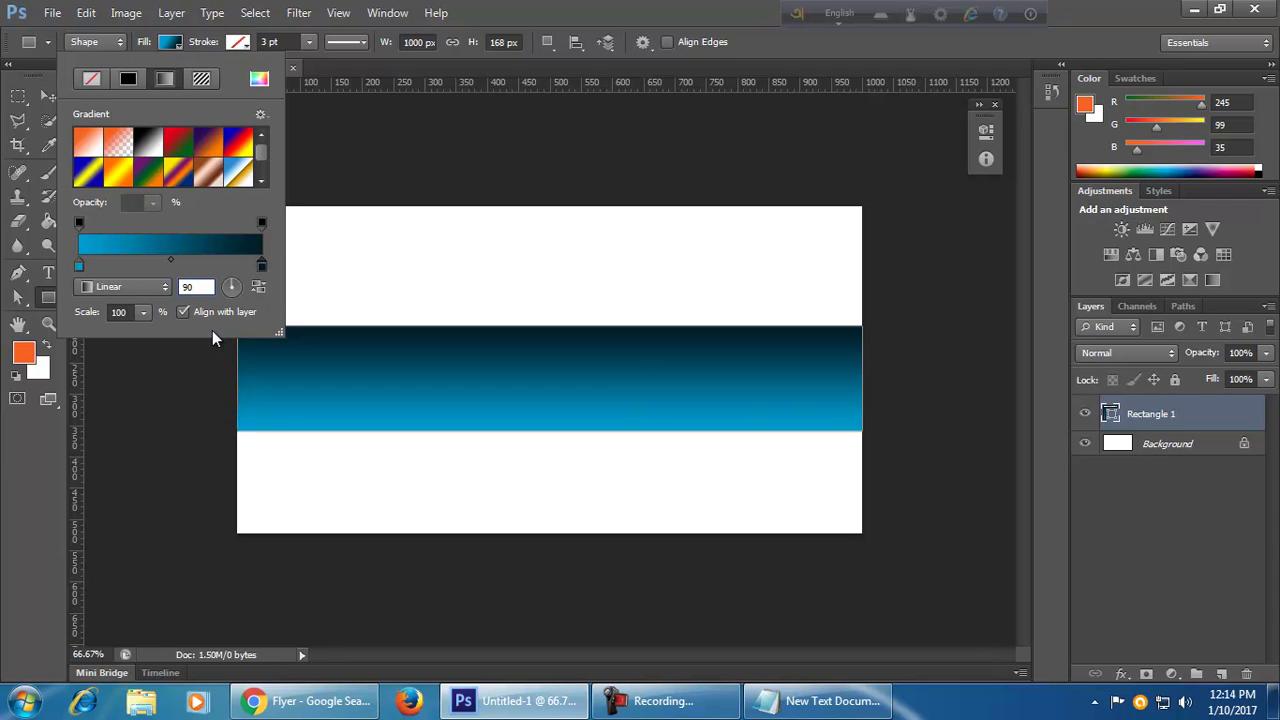
type("-")
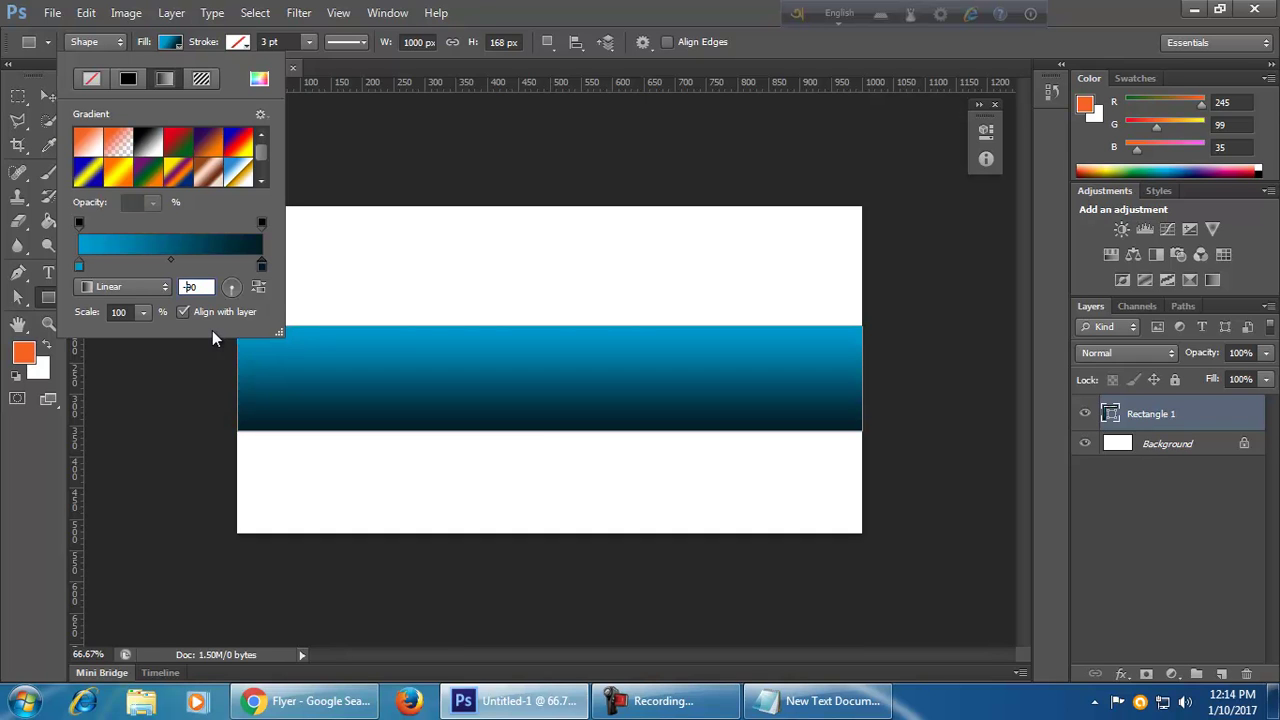
- Try gradient angles of -180 and -50 degrees, and finish with the angle at 0
left_click_drag(203, 287, 187, 287)
key("BackSpace")
type("180")
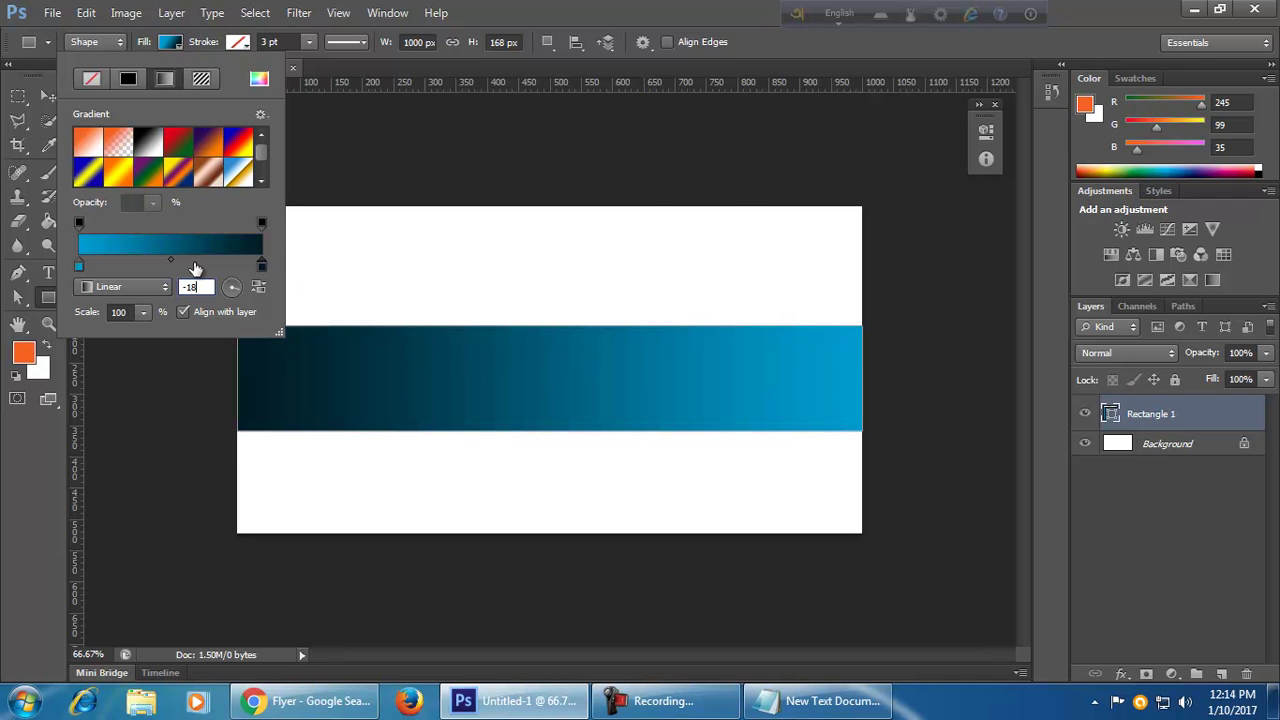
key("BackSpace")
key("BackSpace")
key("BackSpace")
type("50")
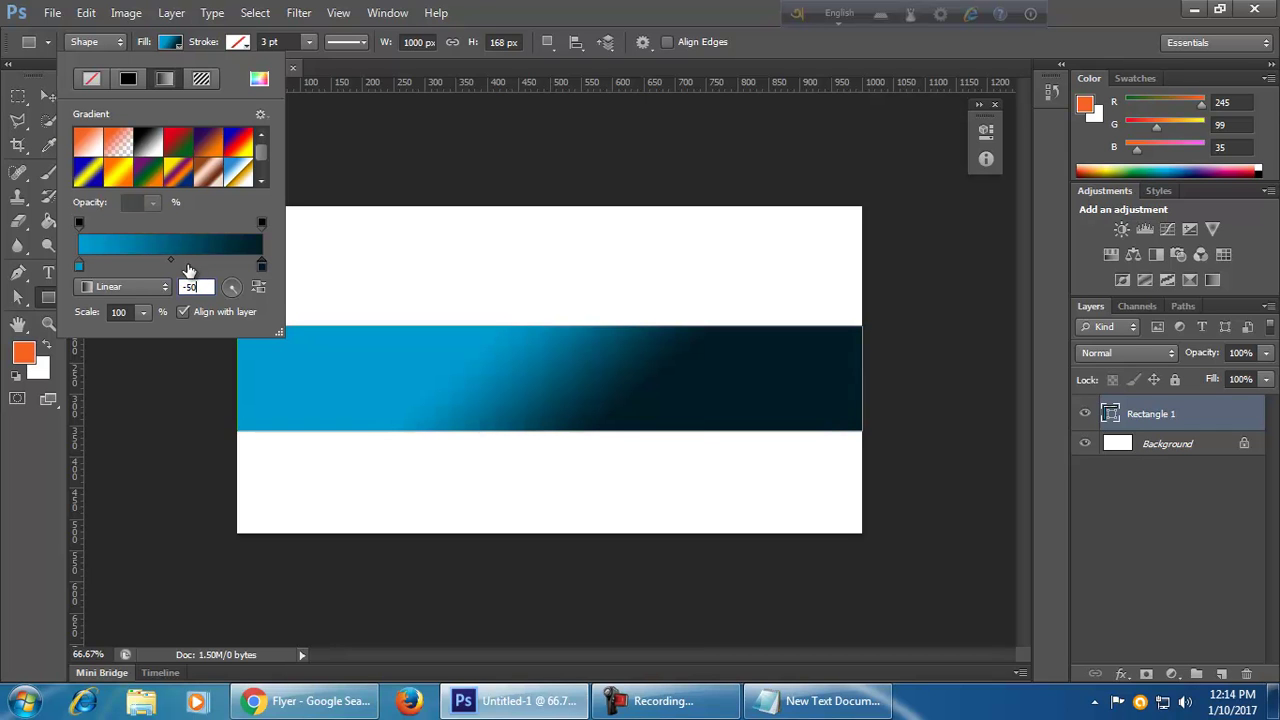
double_click(206, 287)
type("0")
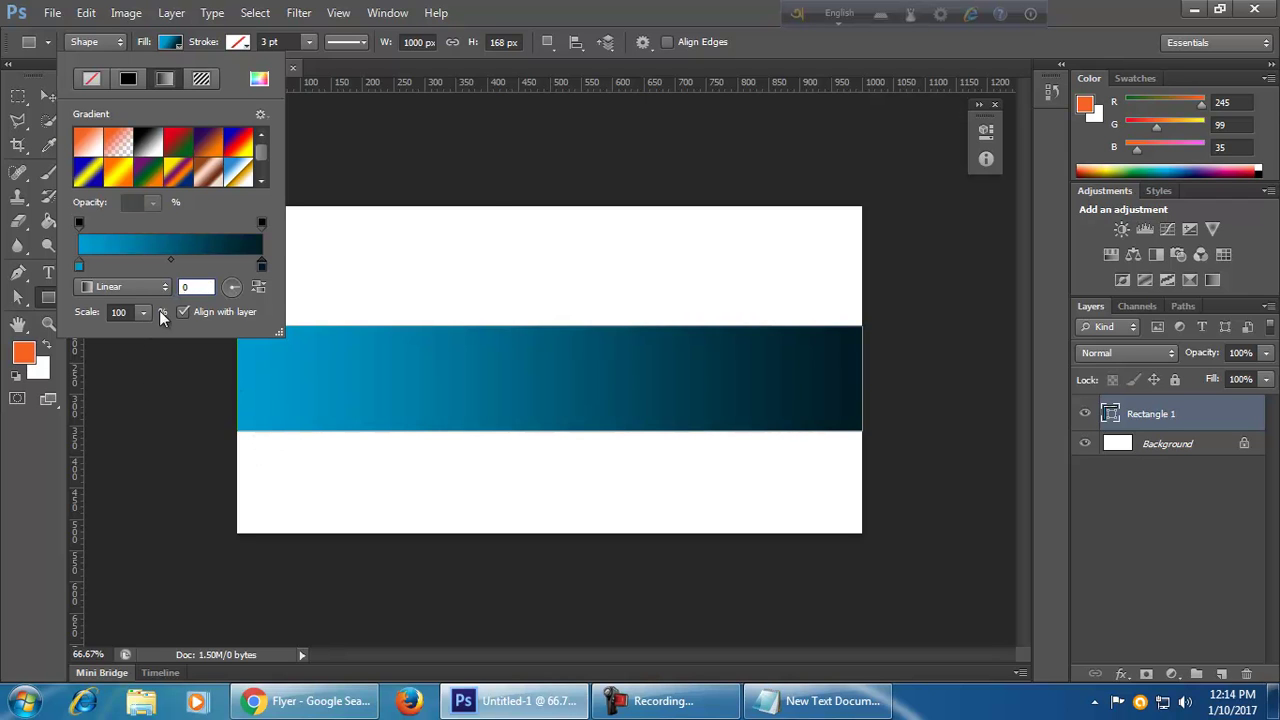
- Add a white middle color stop and remove it, and try a gradient scale of 1% before returning to 100%
left_click(195, 263)
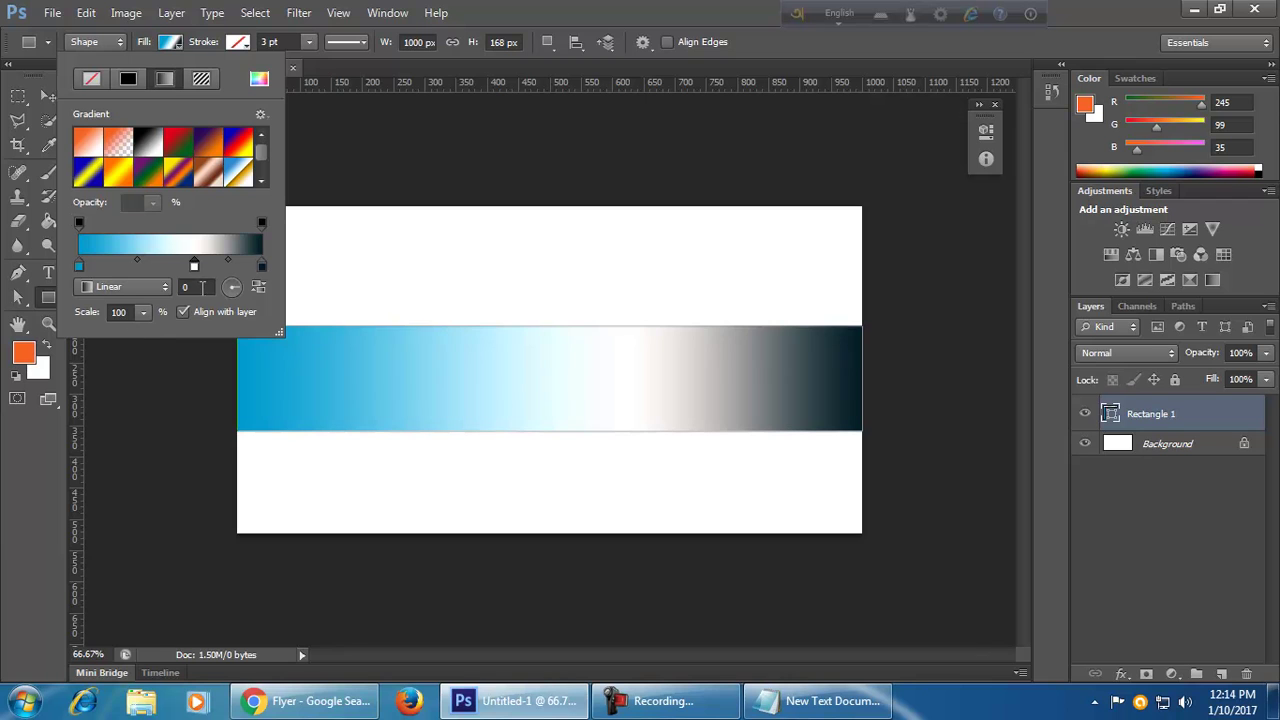
left_click_drag(195, 264, 129, 334)
left_click(143, 314)
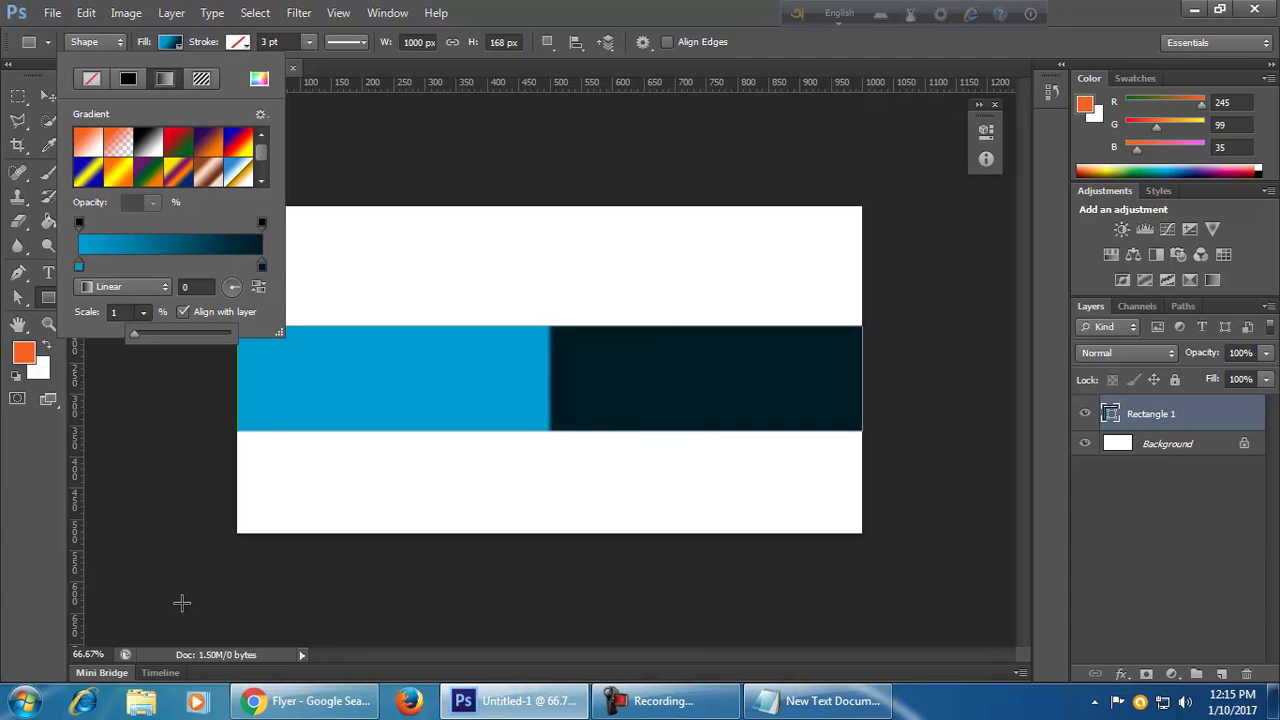
mouse_move(136, 337)
left_mouse_down()
mouse_move(260, 341)
mouse_move(155, 335)
left_mouse_up()
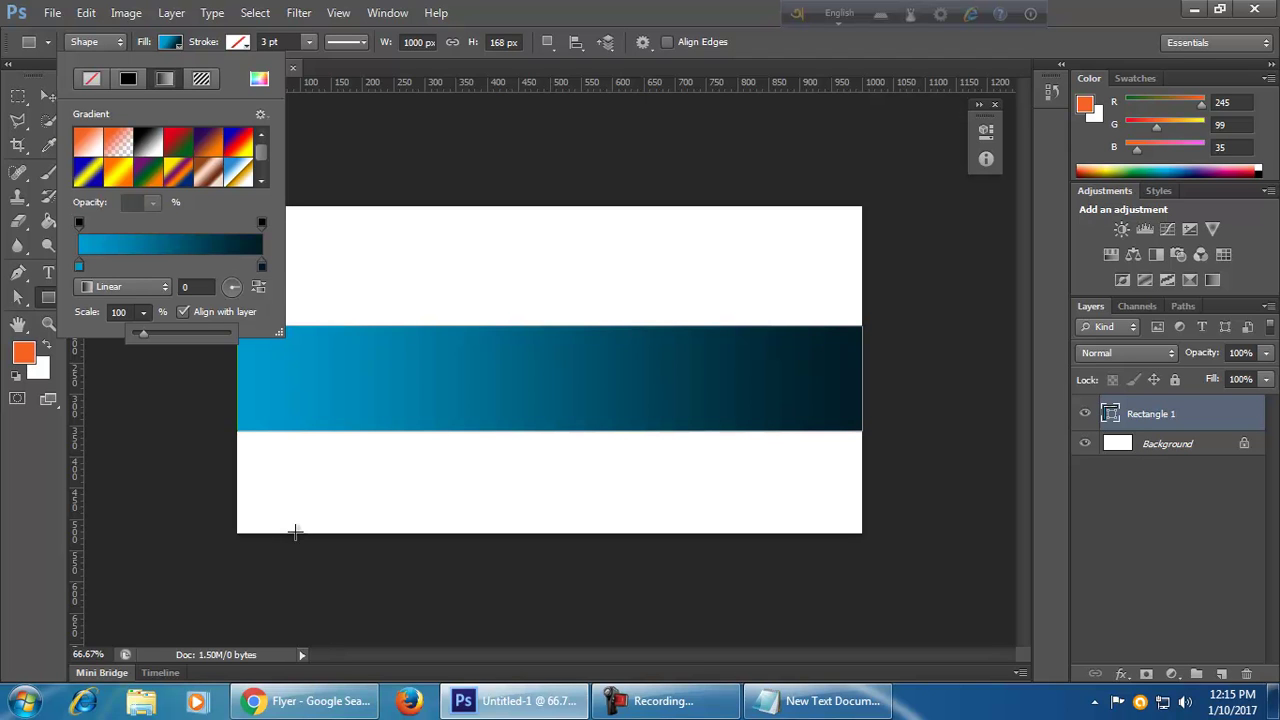
- Add a color stop near the middle of the blue-to-dark gradient and set it to red
left_click(165, 265)
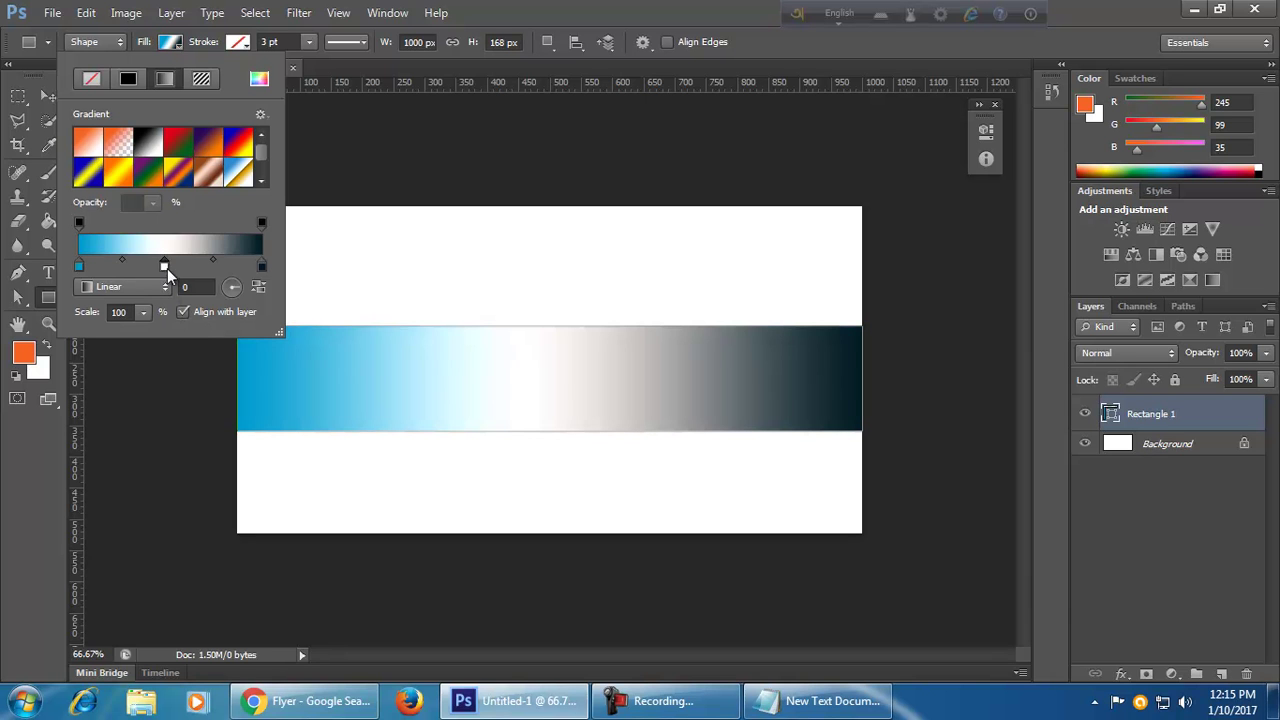
double_click(164, 266)
left_click_drag(877, 410, 899, 357)
left_click(1108, 305)
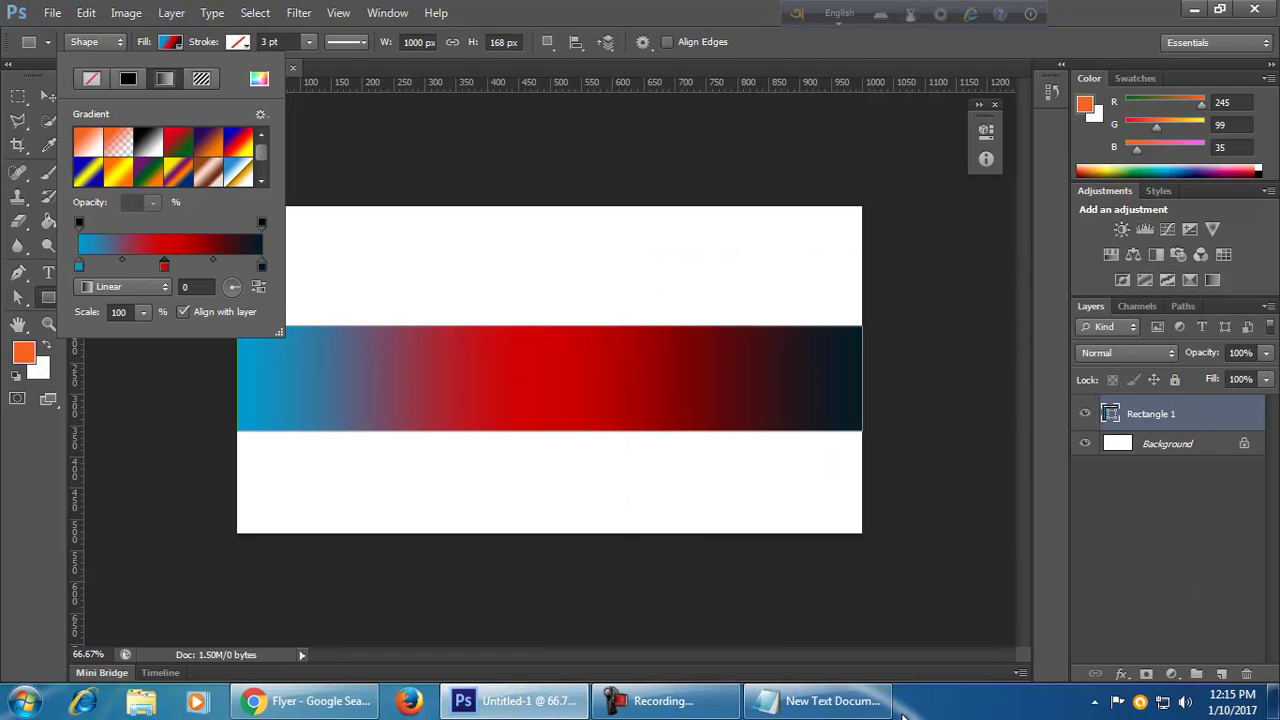
- Add another color stop between the blue and red stops and set it to magenta pink
left_click(121, 266)
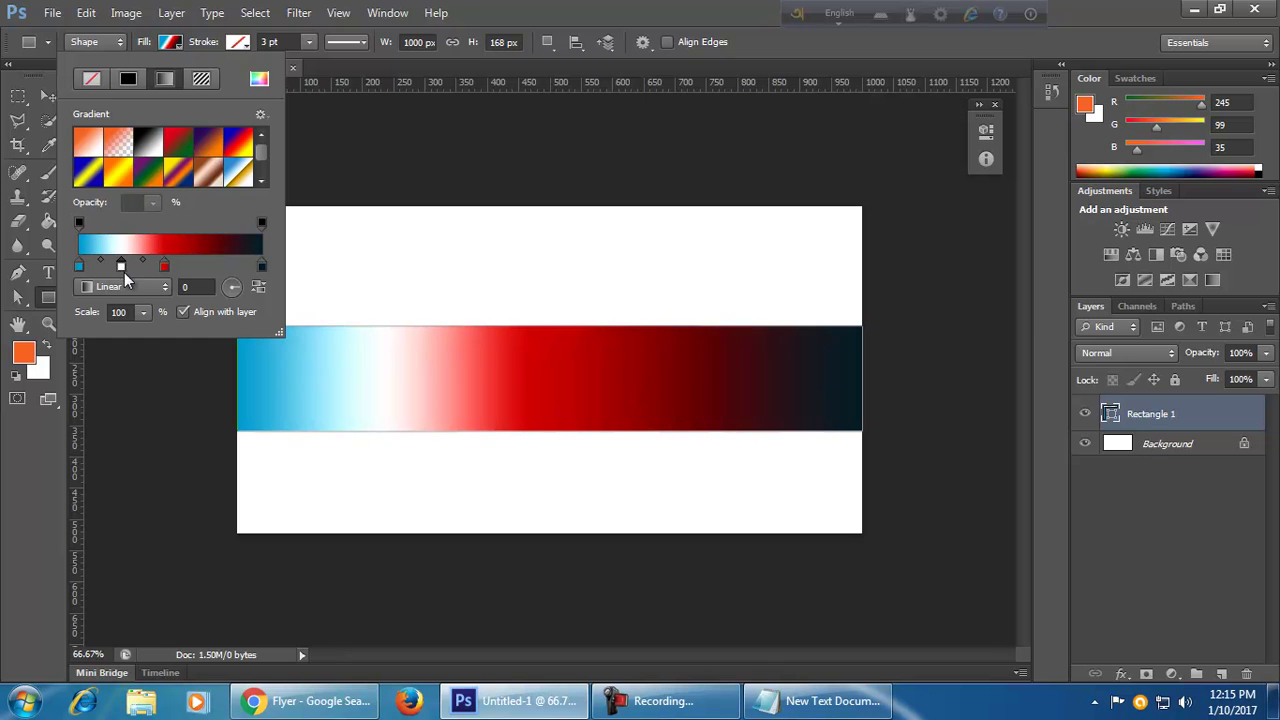
double_click(121, 266)
left_click_drag(904, 352, 889, 341)
left_click(895, 316)
left_click(1125, 304)
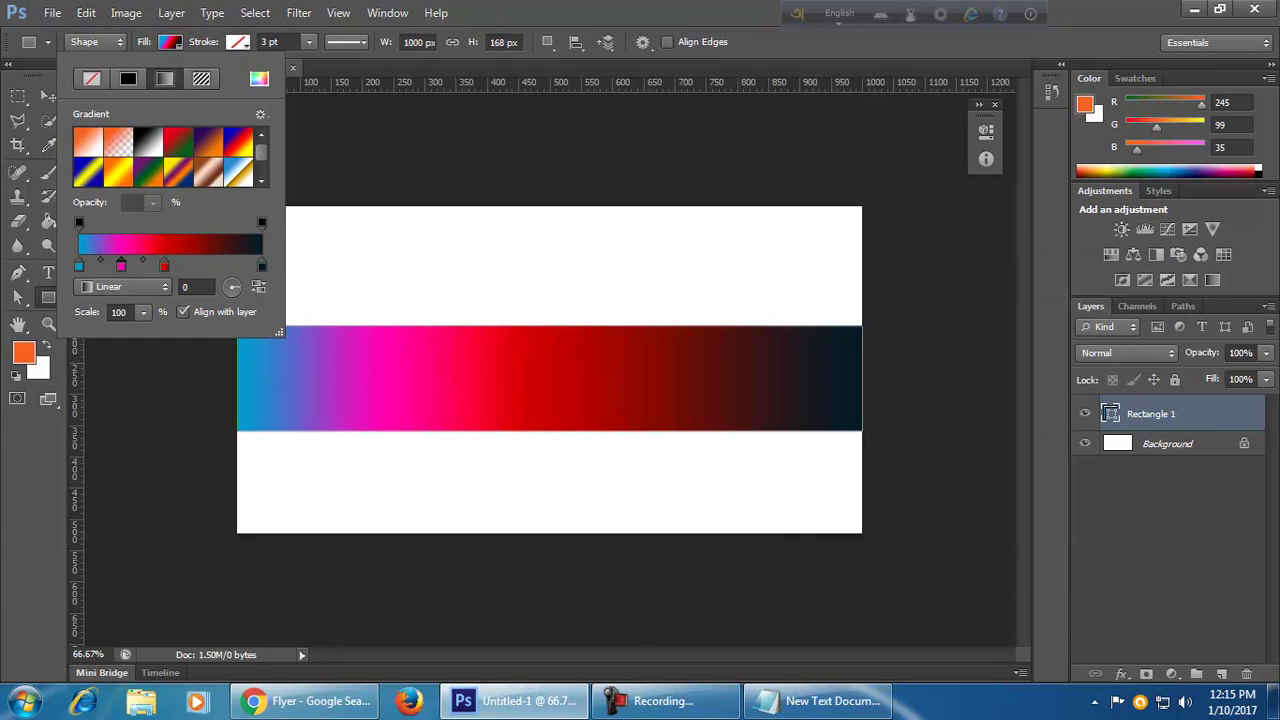
- Undo the gradient edits back to the solid orange fill and reapply the black-to-white linear gradient
mouse_move(800, 704)
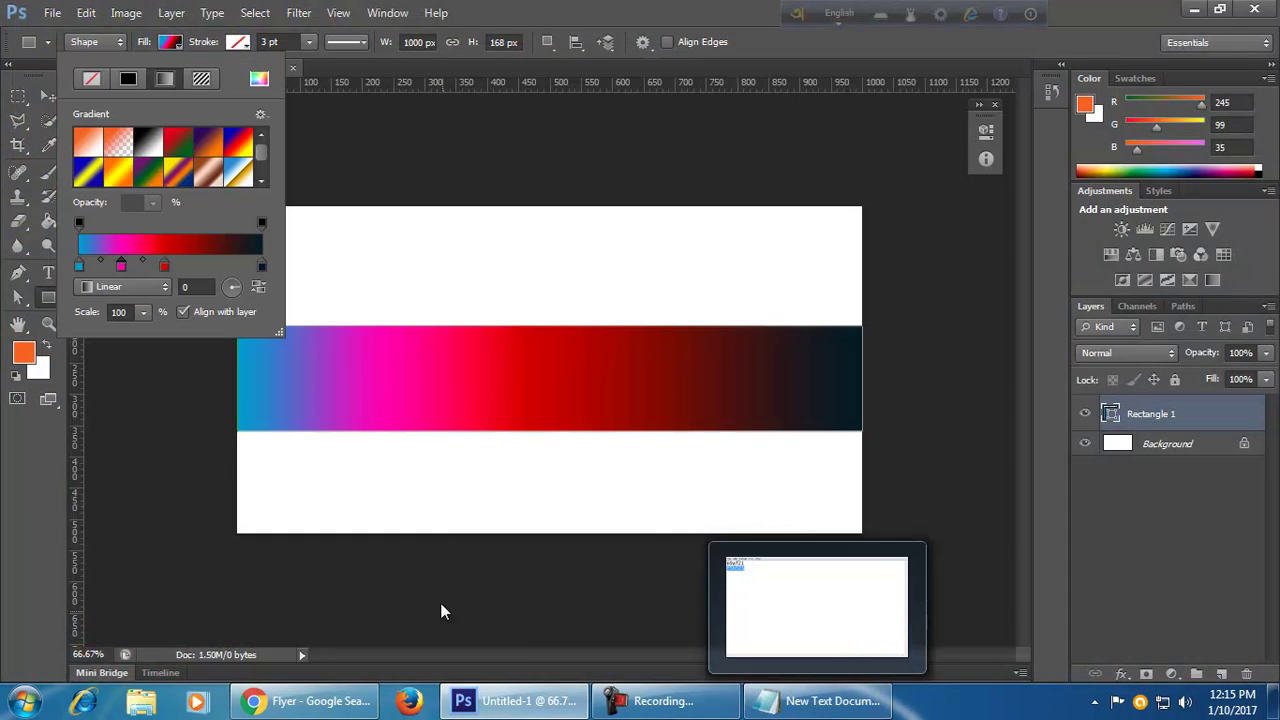
mouse_move(373, 712)
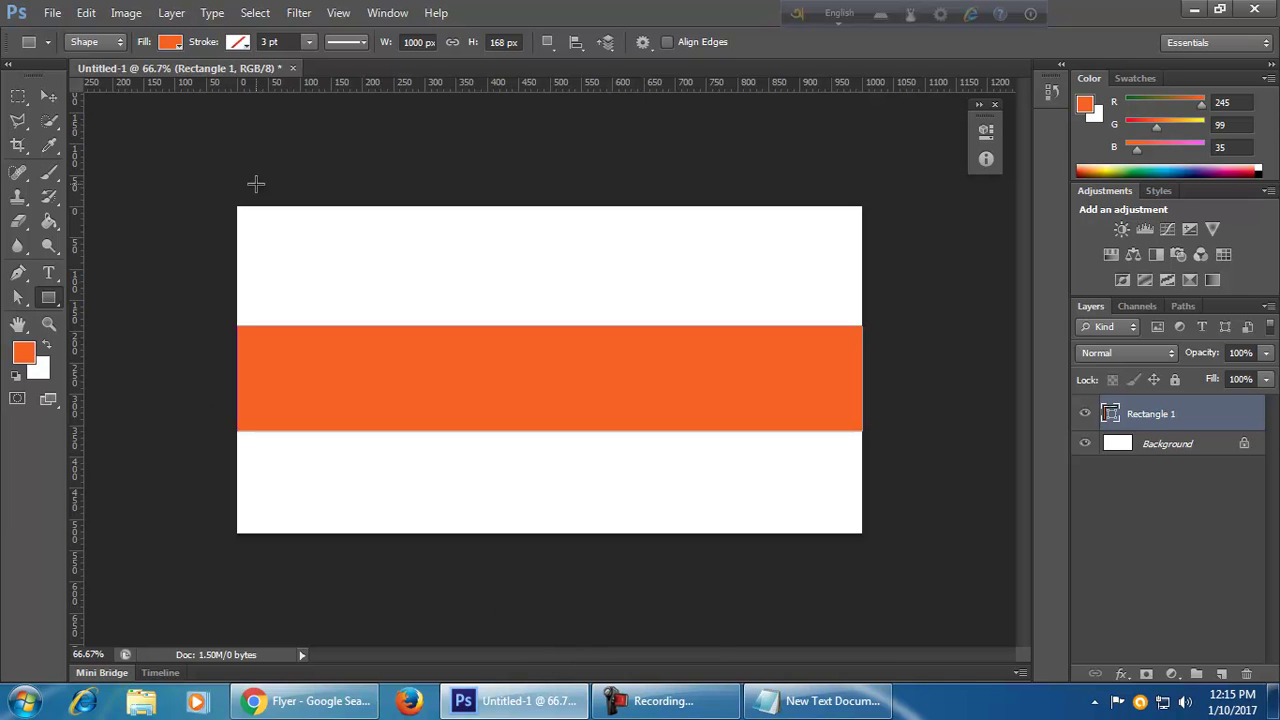
left_click(170, 42)
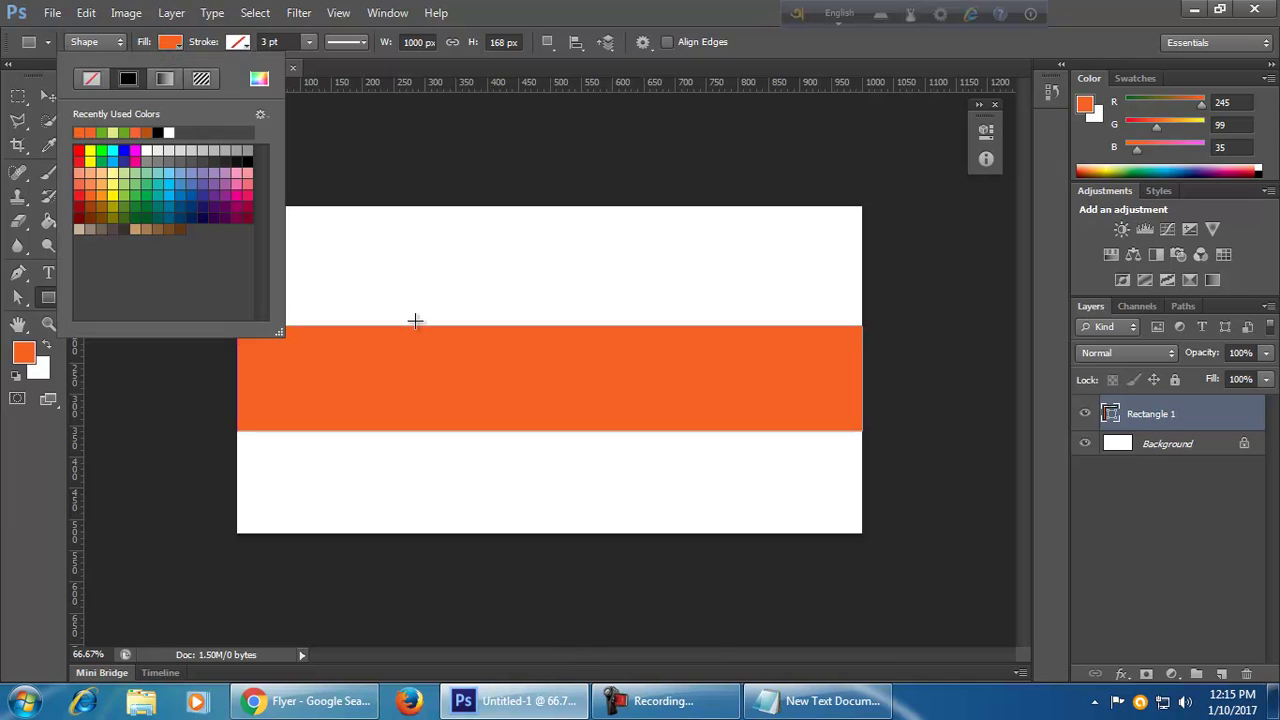
left_click(164, 80)
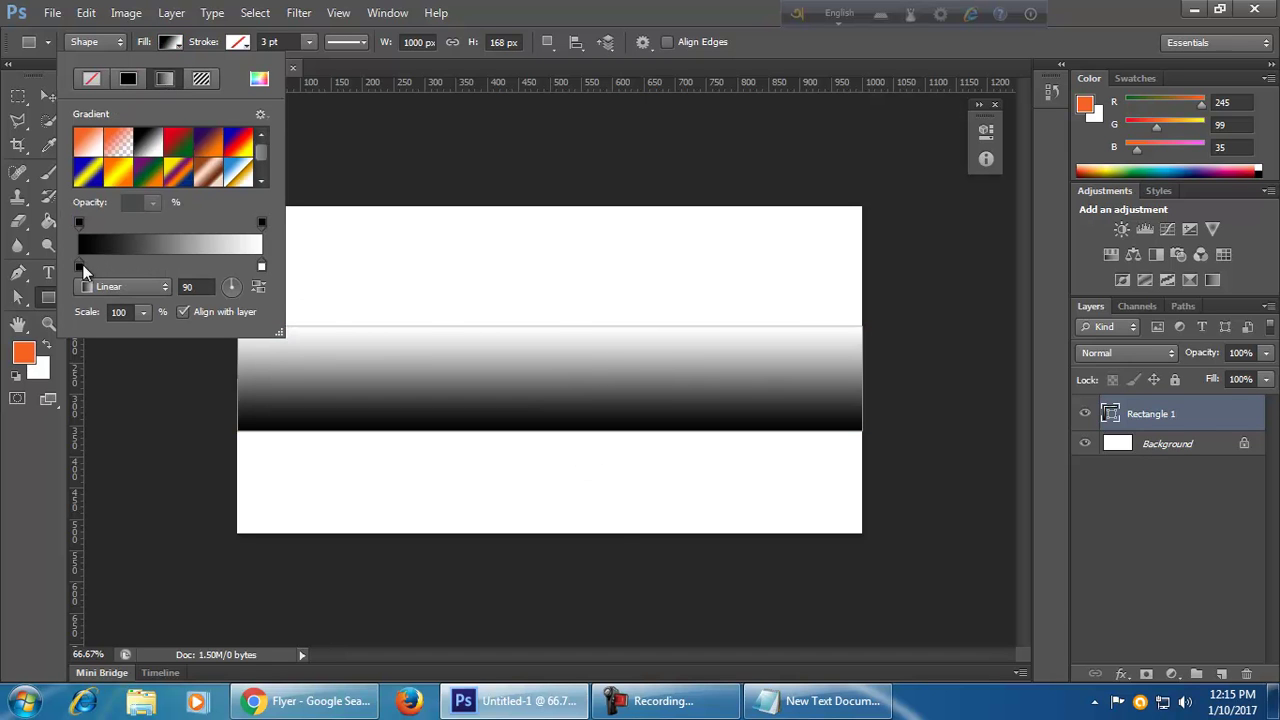
- Set the gradient's black color stop to dark green #0a5303
double_click(79, 265)
left_click_drag(917, 468, 917, 477)
left_click_drag(863, 420, 888, 475)
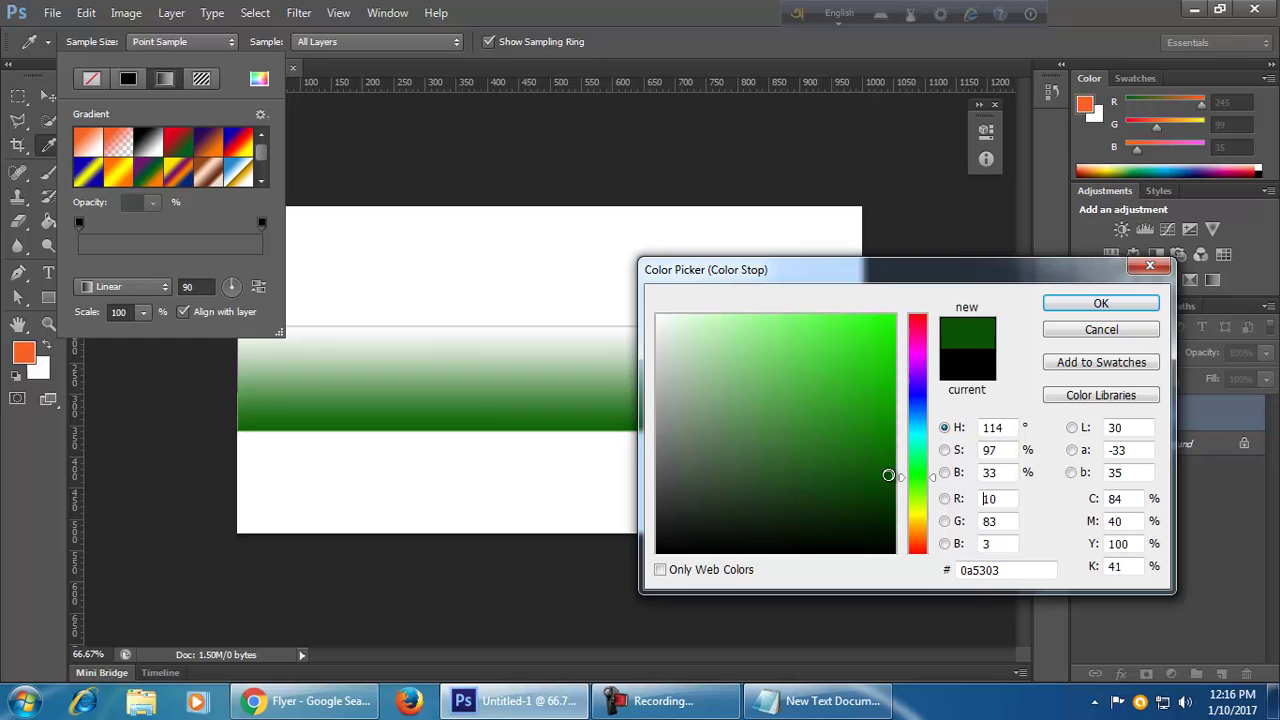
left_click(1100, 306)
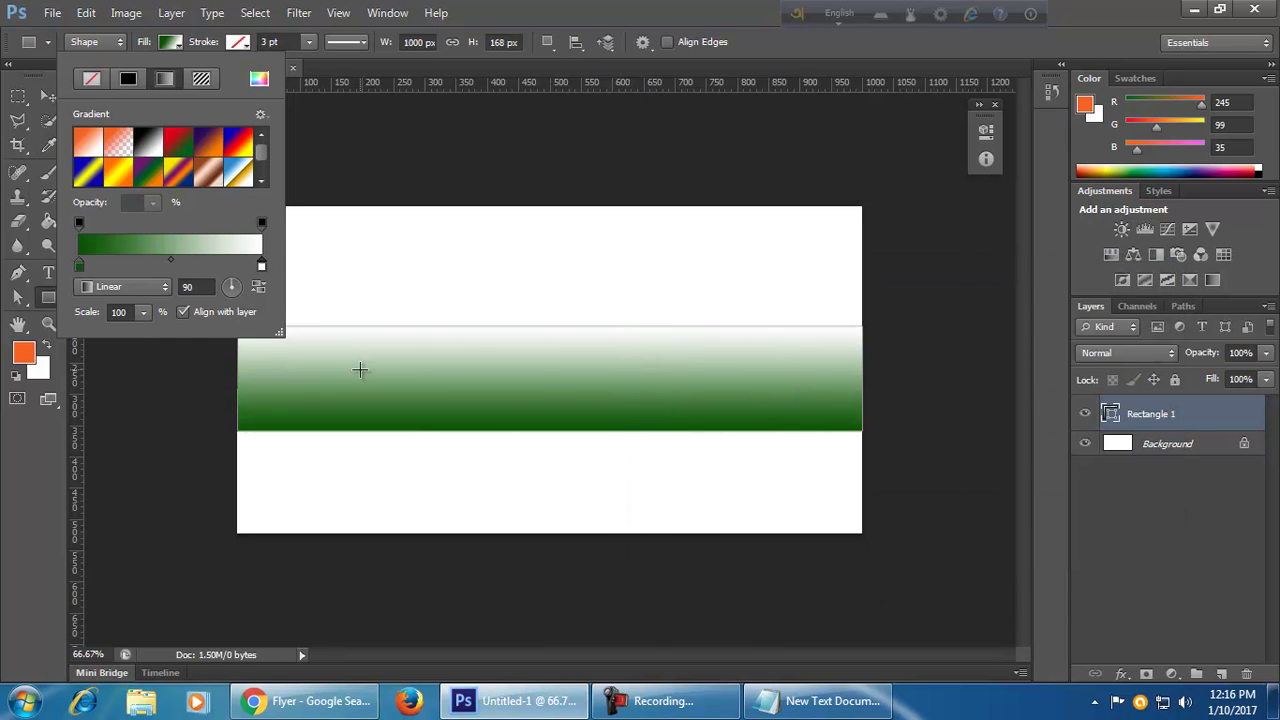
- Set the gradient's white color stop to bright green #14b801 and close the fill options
double_click(262, 264)
left_click(375, 403)
left_click_drag(872, 387, 905, 350)
left_click_drag(866, 277, 1030, 270)
left_click(1047, 387)
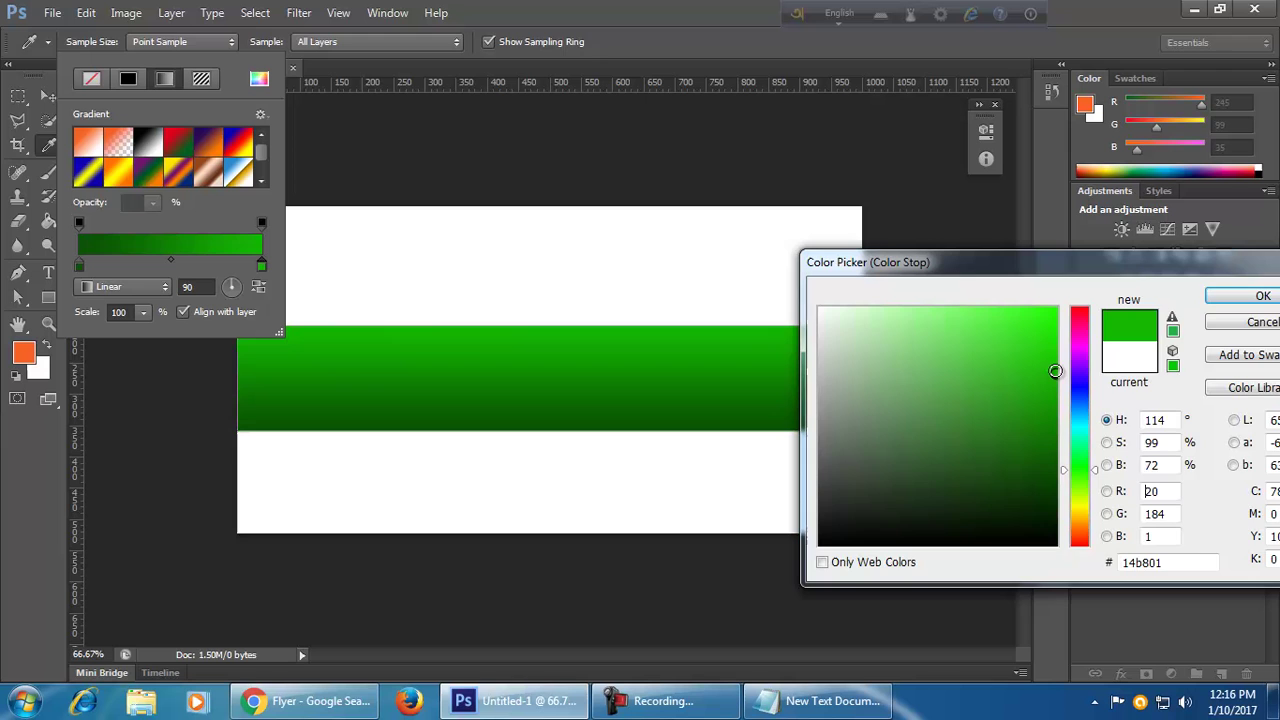
left_click(1235, 296)
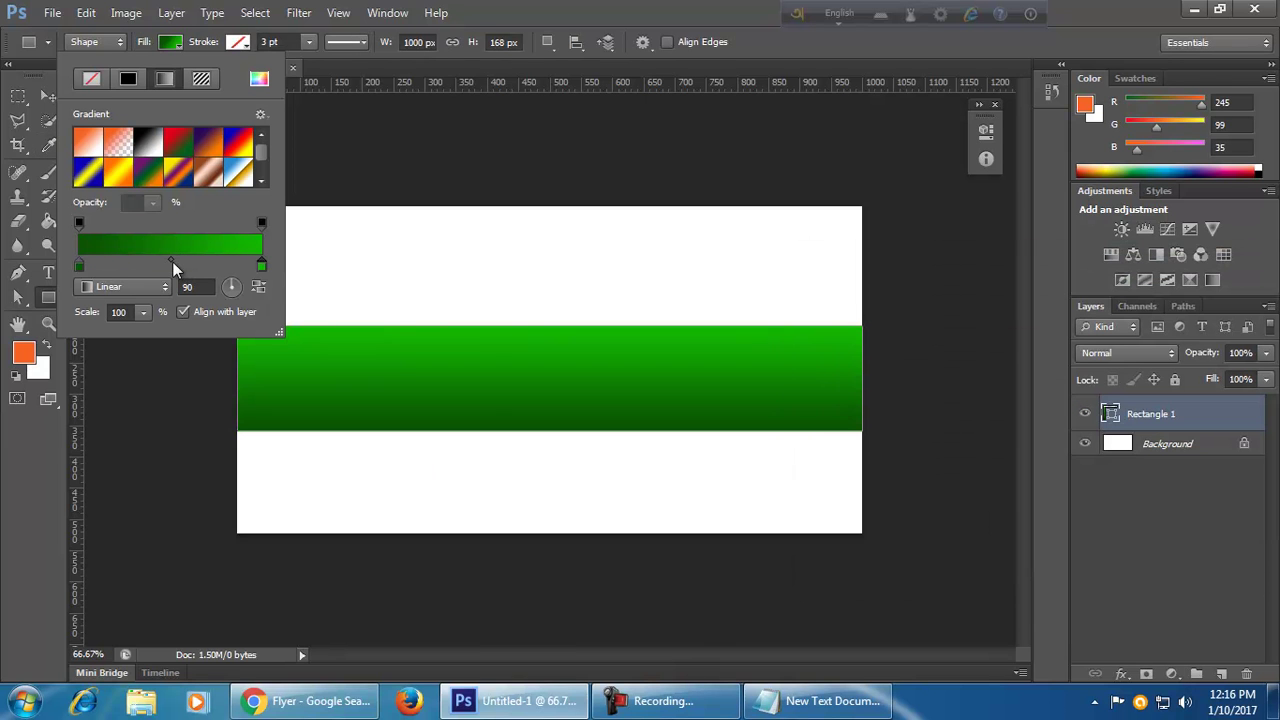
left_click(708, 9)
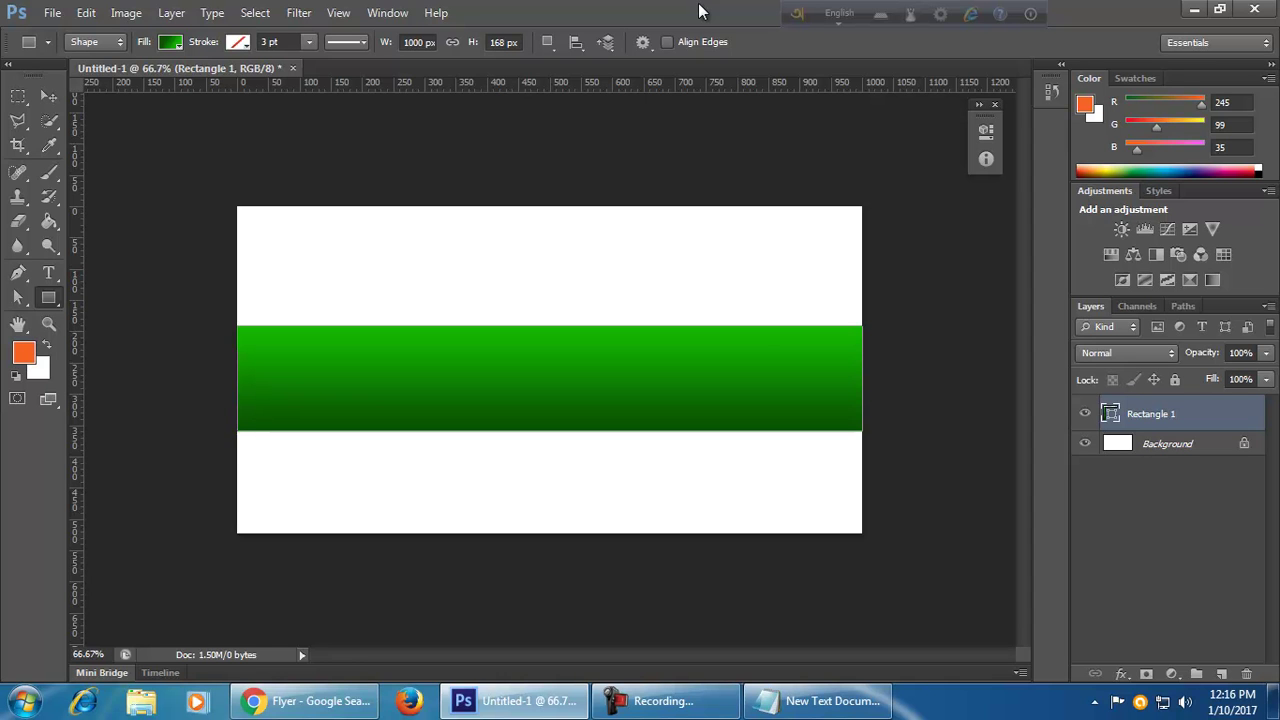
- Try several gradient presets on the rectangle, including blue-red-yellow and orange-yellow-orange, and end with the black-to-white preset
left_click(169, 41)
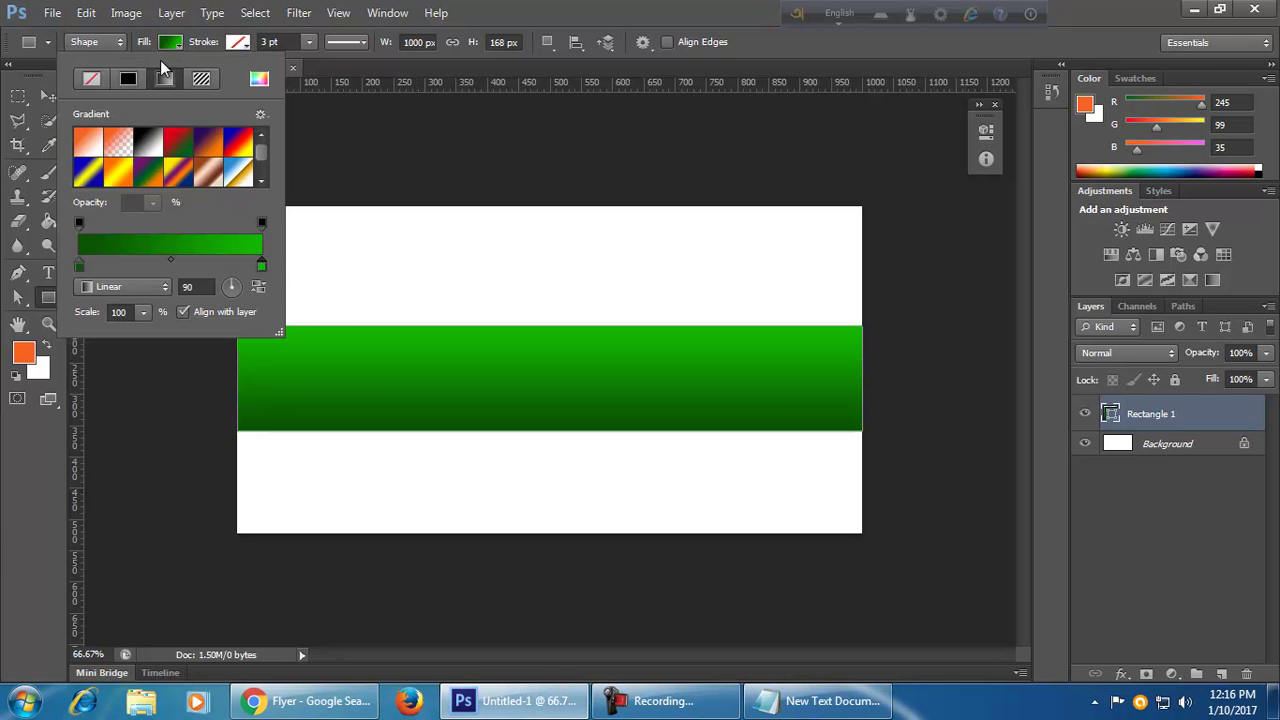
left_click(177, 178)
left_click(237, 176)
left_click(235, 143)
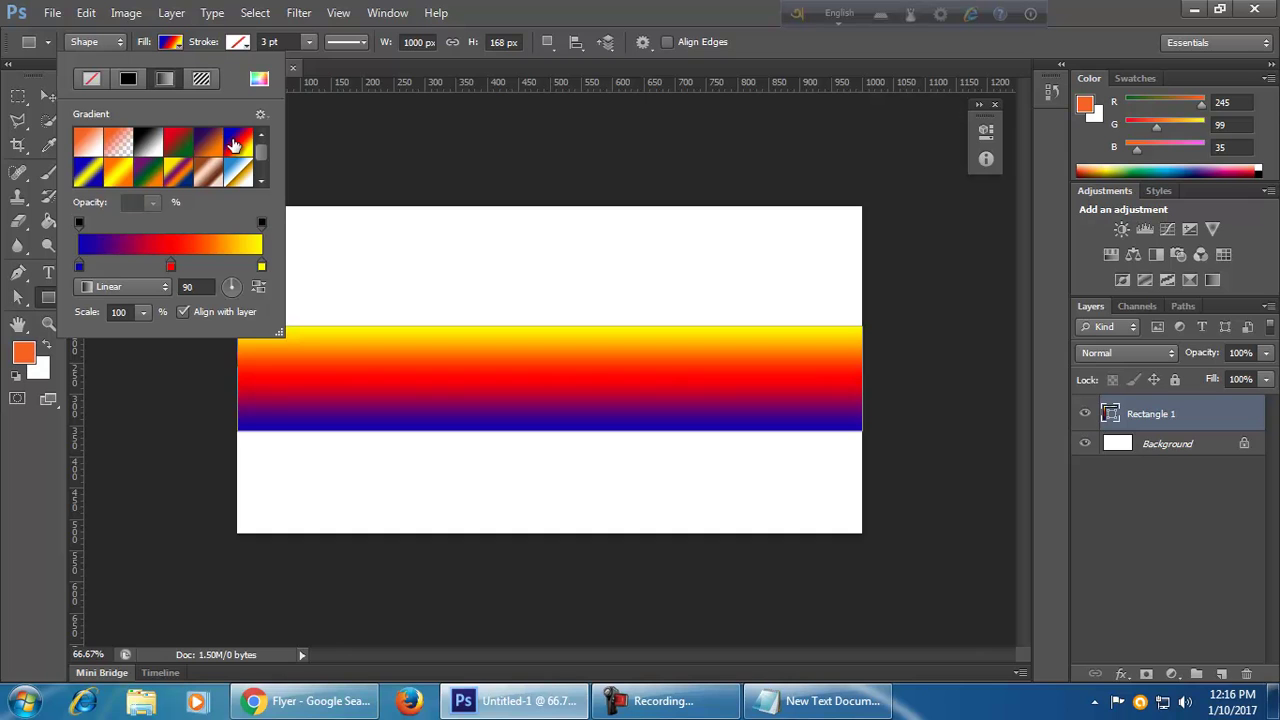
left_click(120, 176)
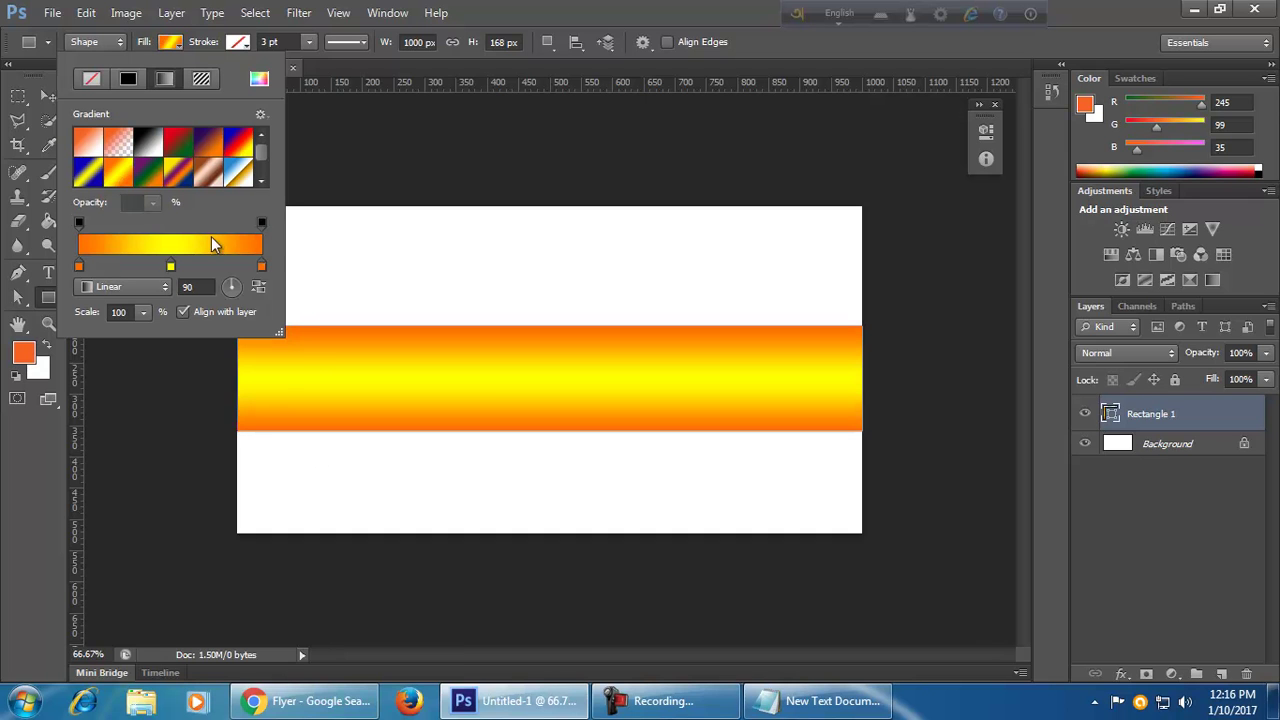
left_click(146, 148)
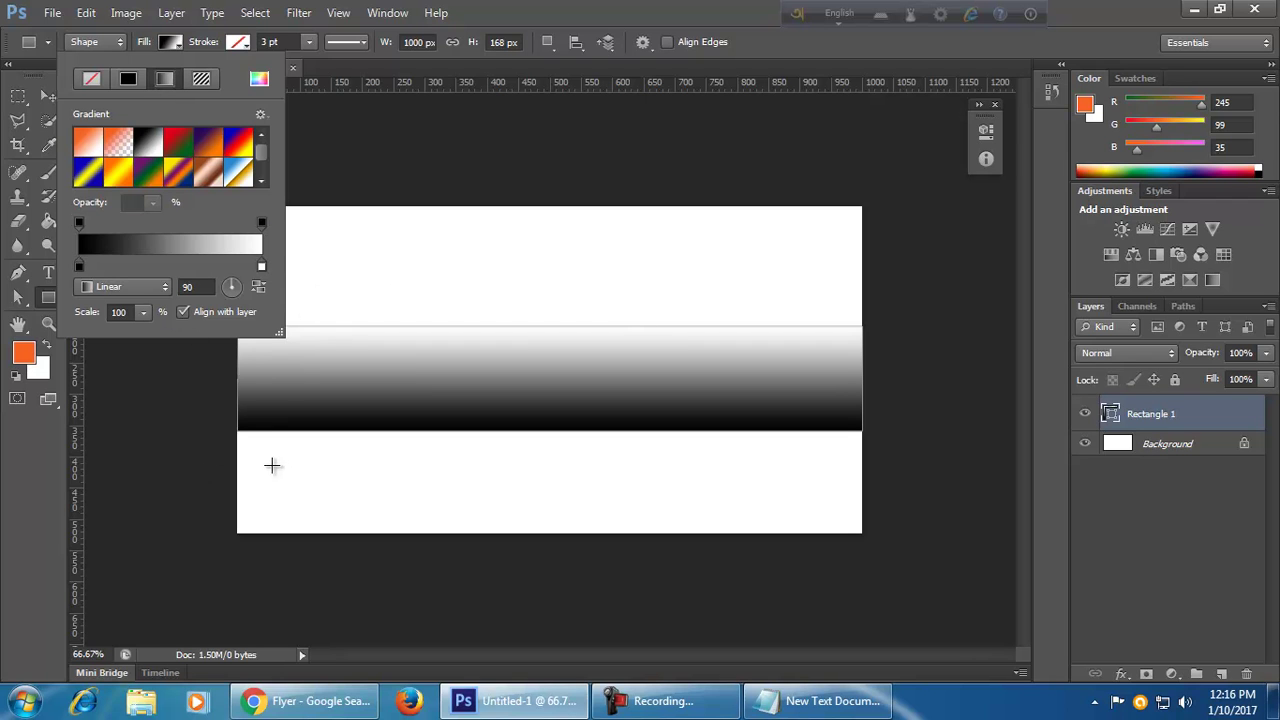
left_click(172, 48)
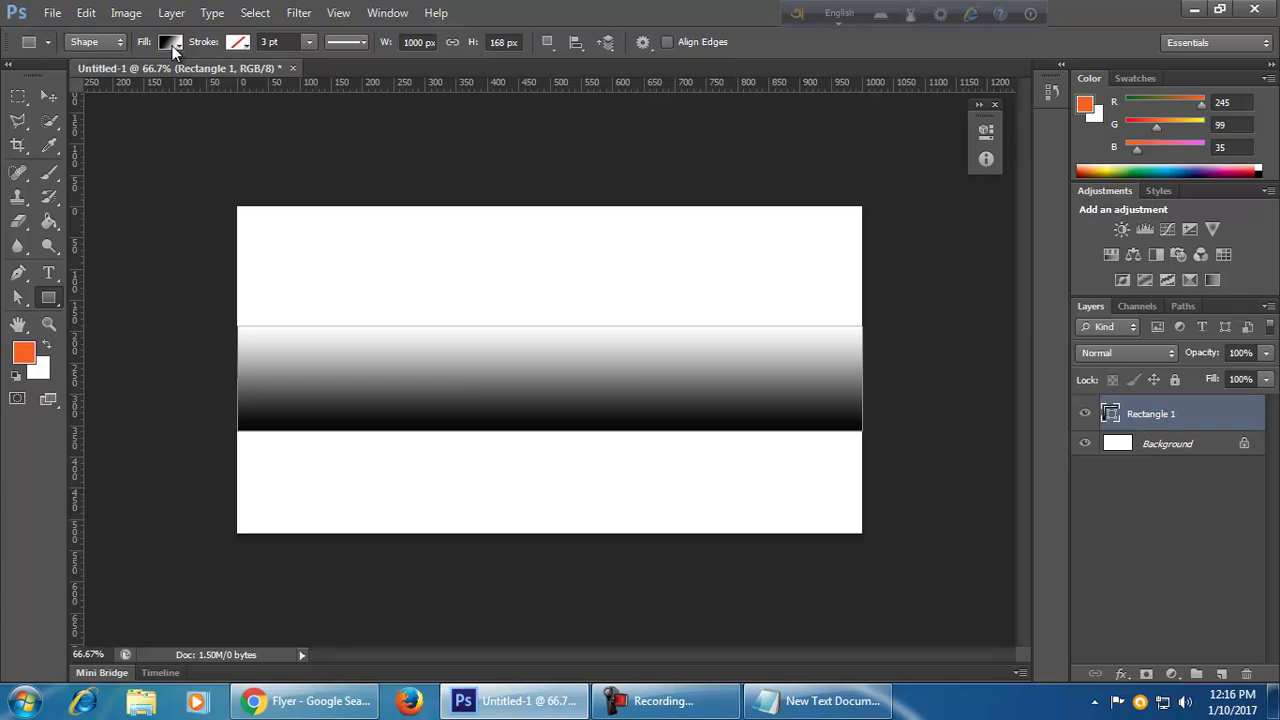
- Delete the gradient rectangle from the canvas with the Move Tool active
left_click(50, 97)
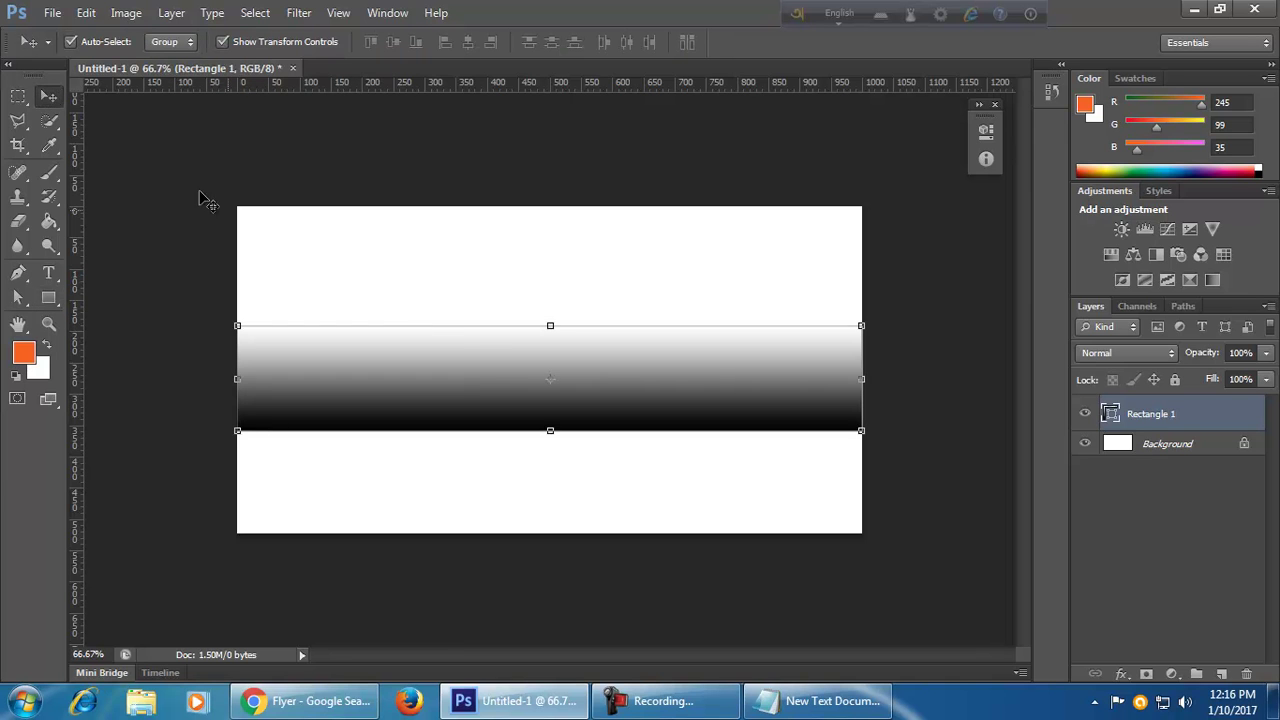
key("Delete")
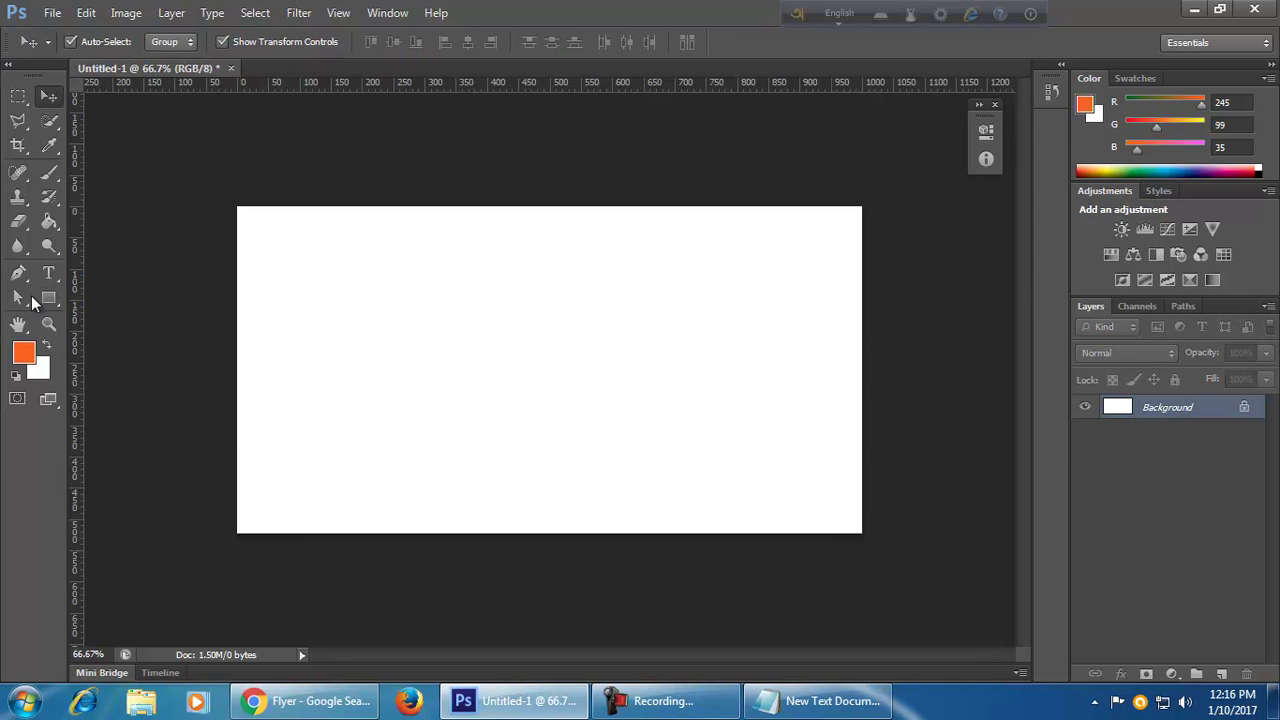
- Add the horizontal text "Arcadia IT" in orange Lato Bold at 90 pt across the upper part of the canvas
left_click(53, 271)
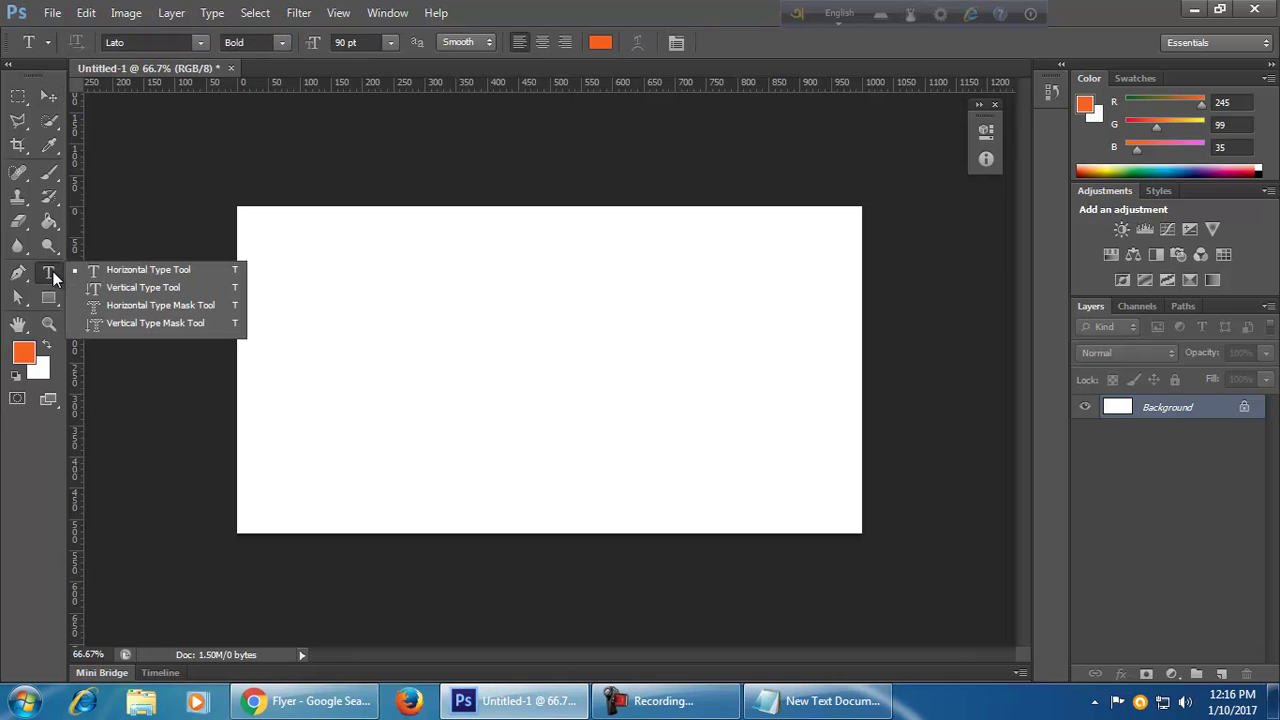
left_click(204, 271)
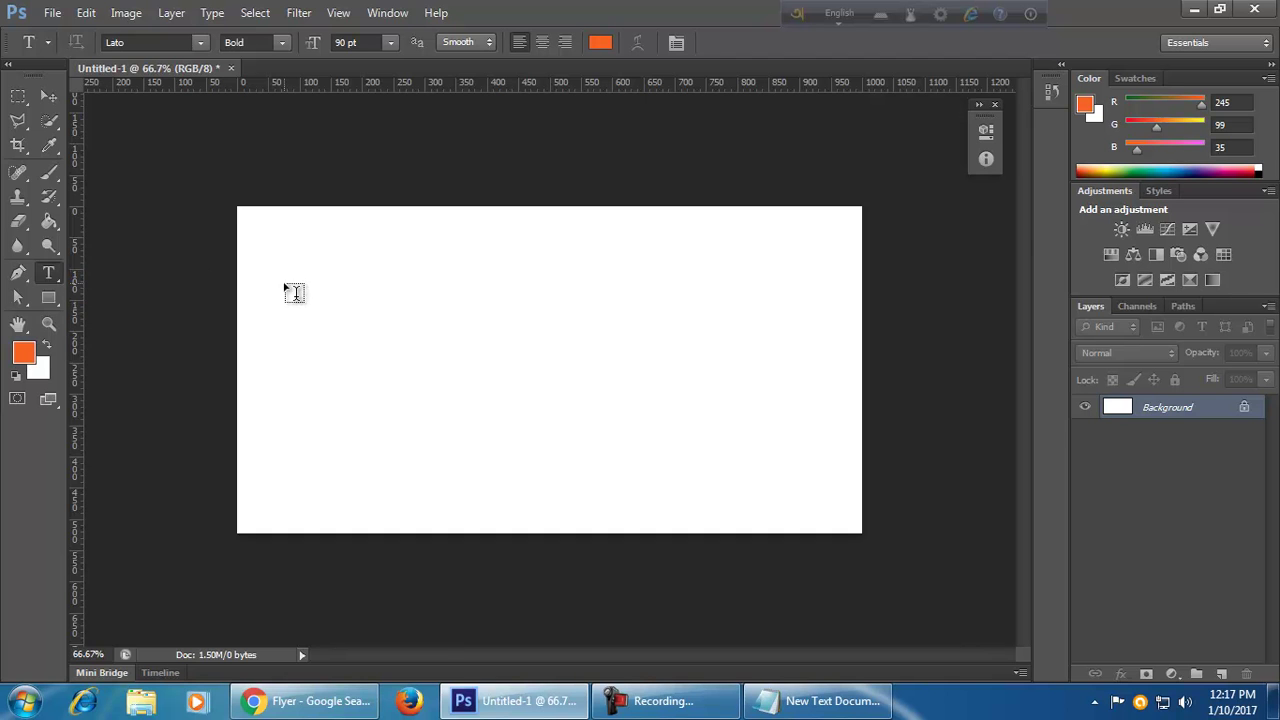
left_click(342, 290)
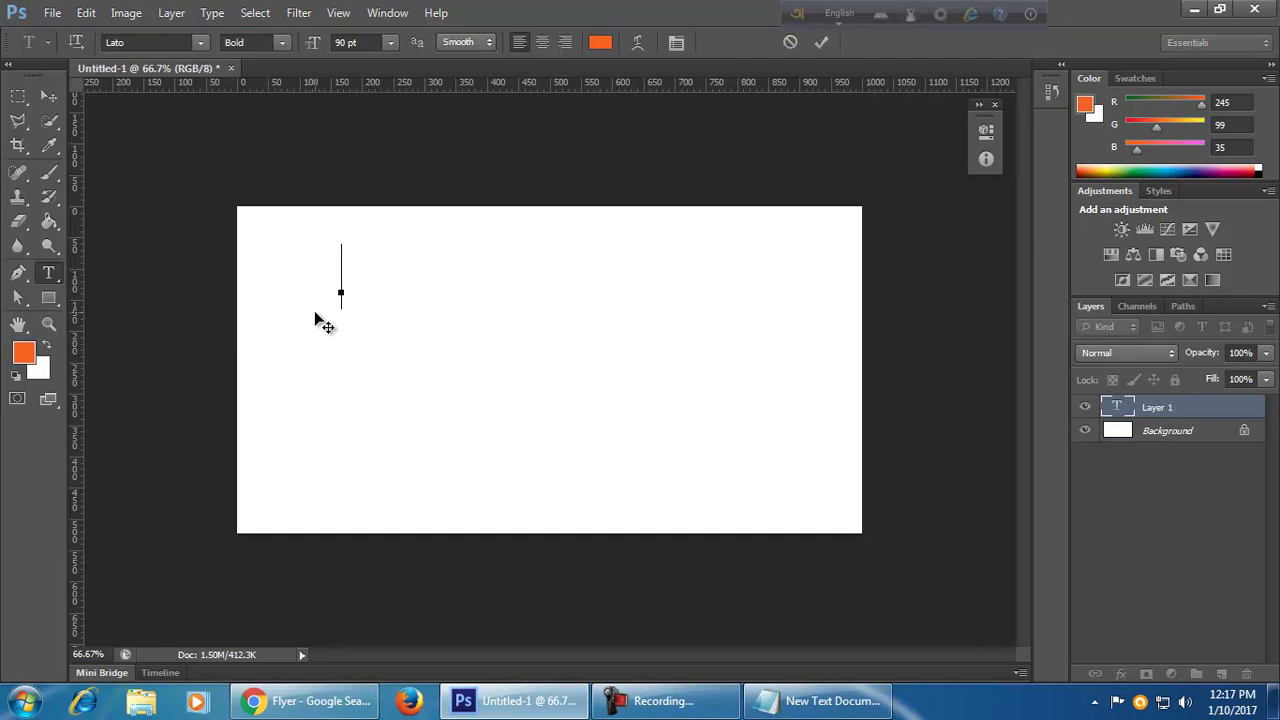
left_click(201, 43)
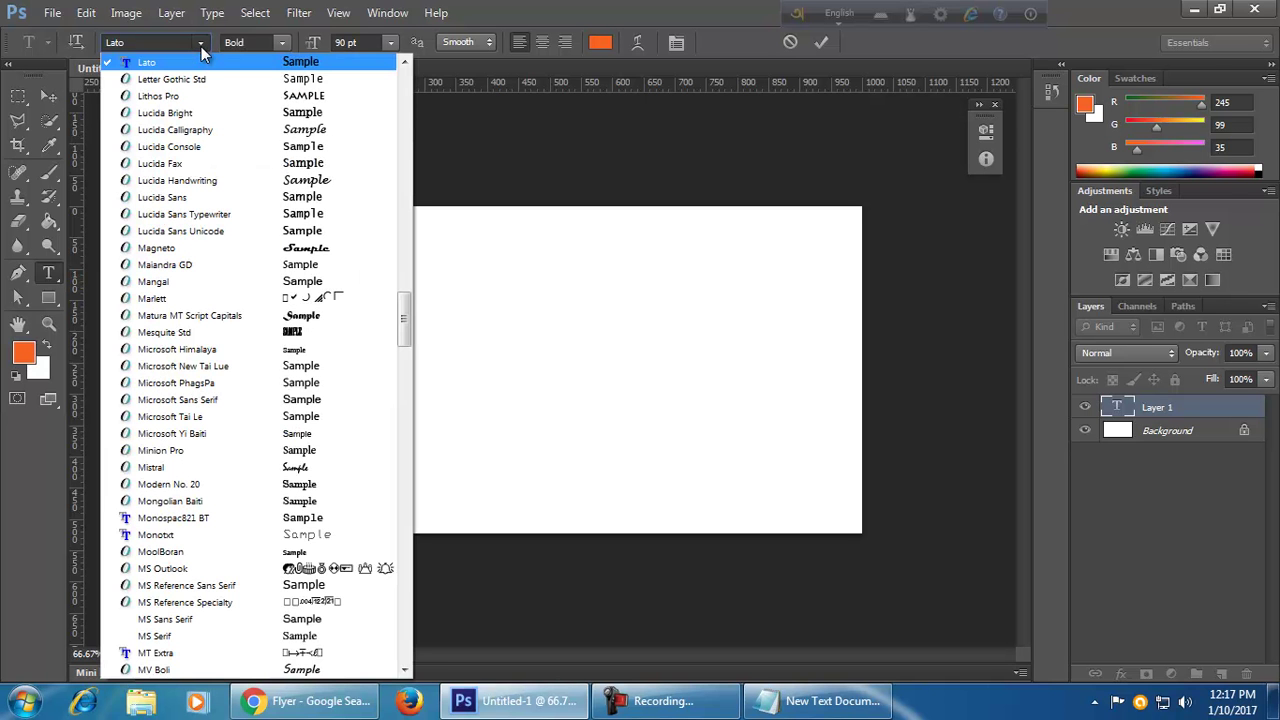
left_click(202, 46)
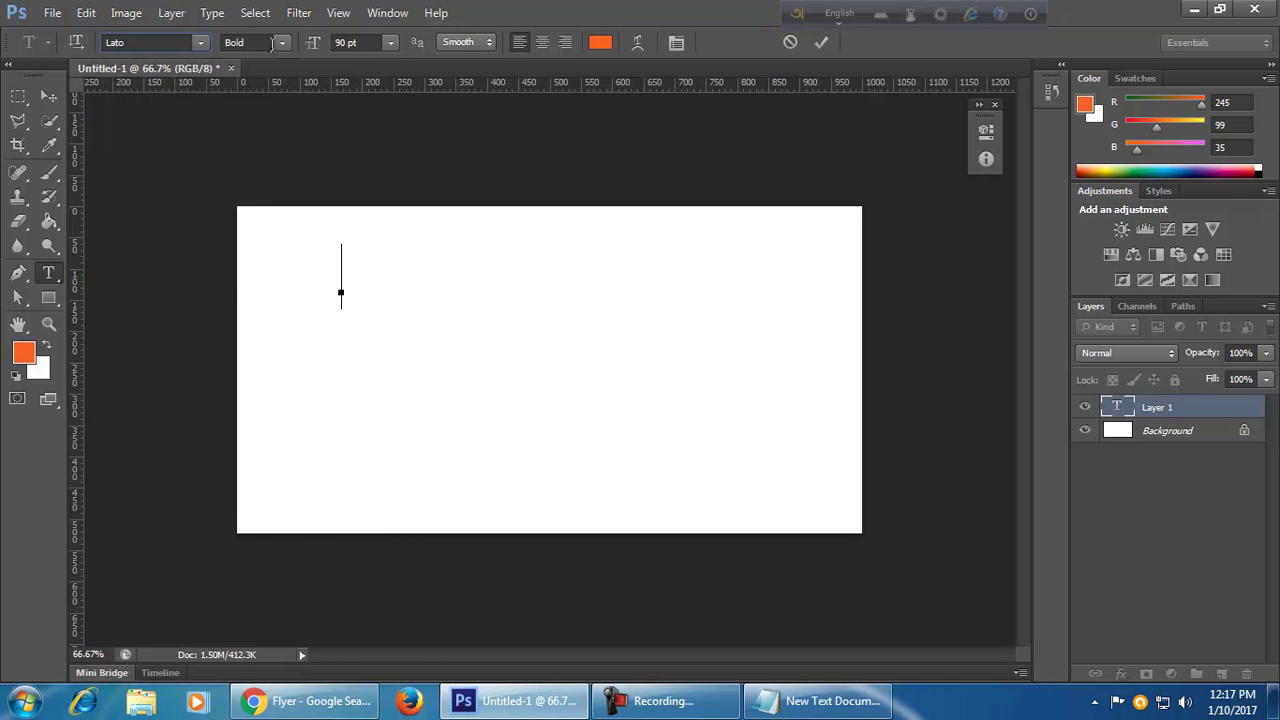
left_click(283, 44)
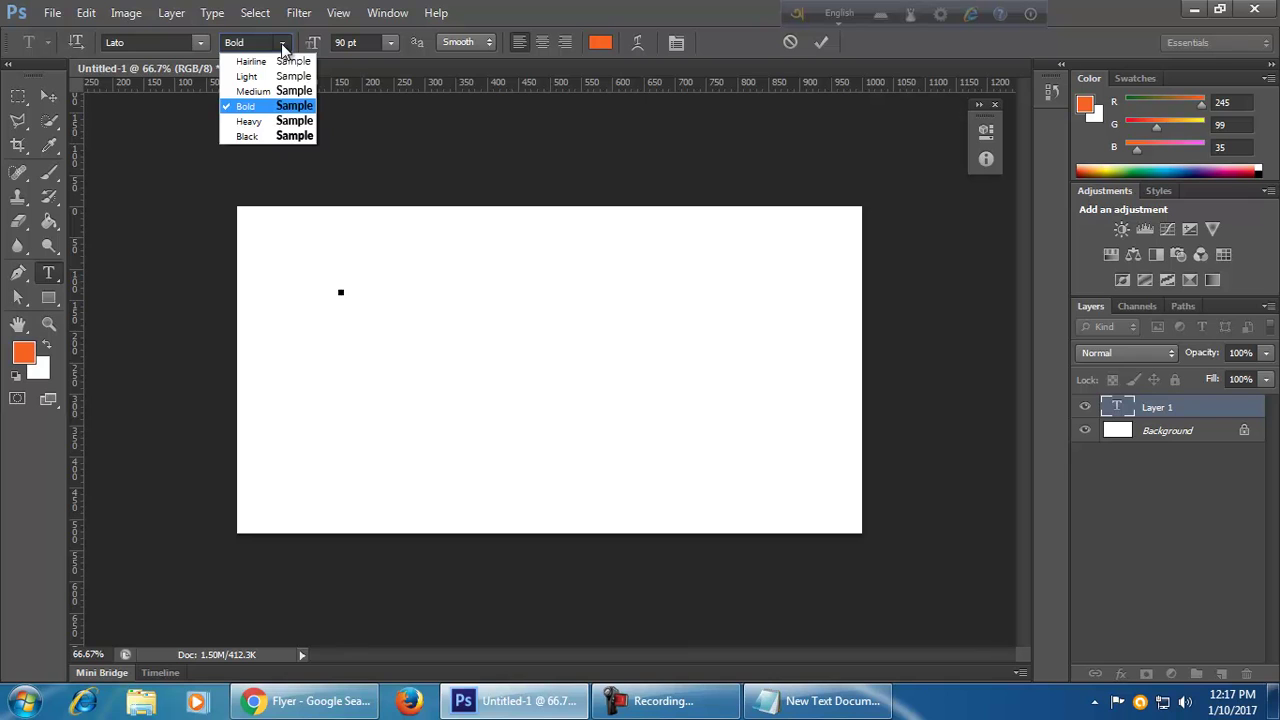
left_click(280, 41)
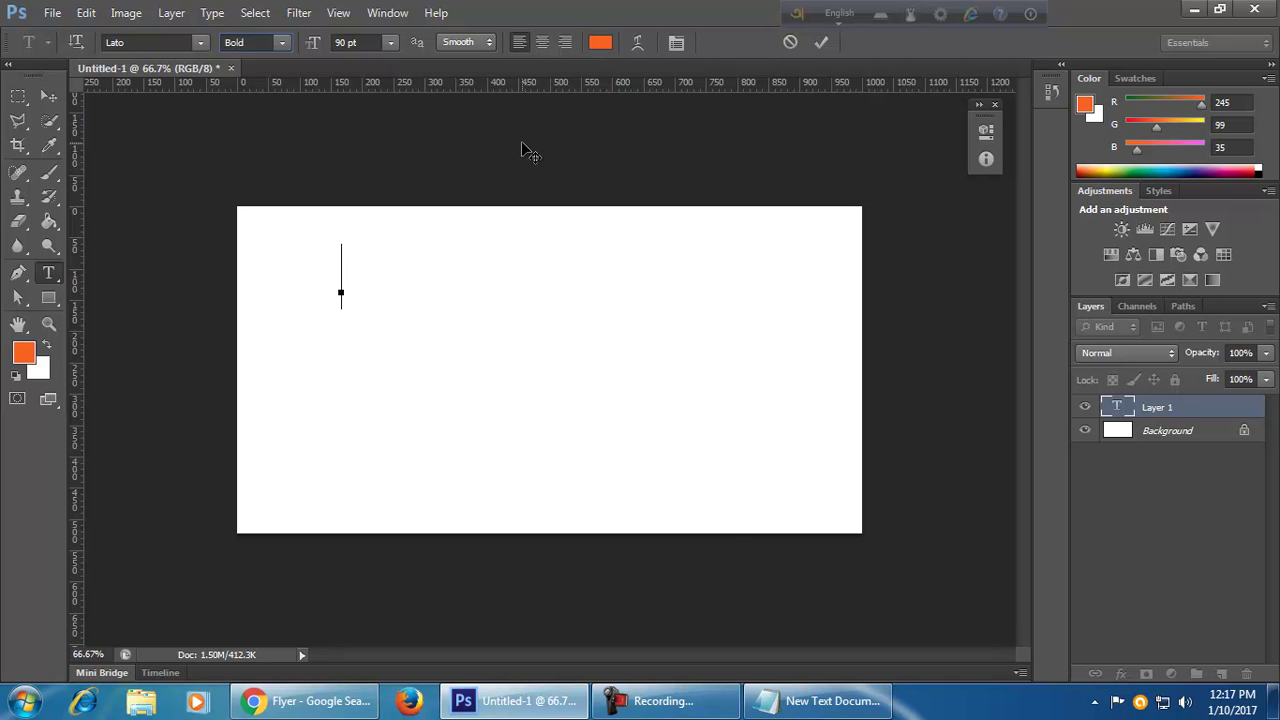
type("mo")
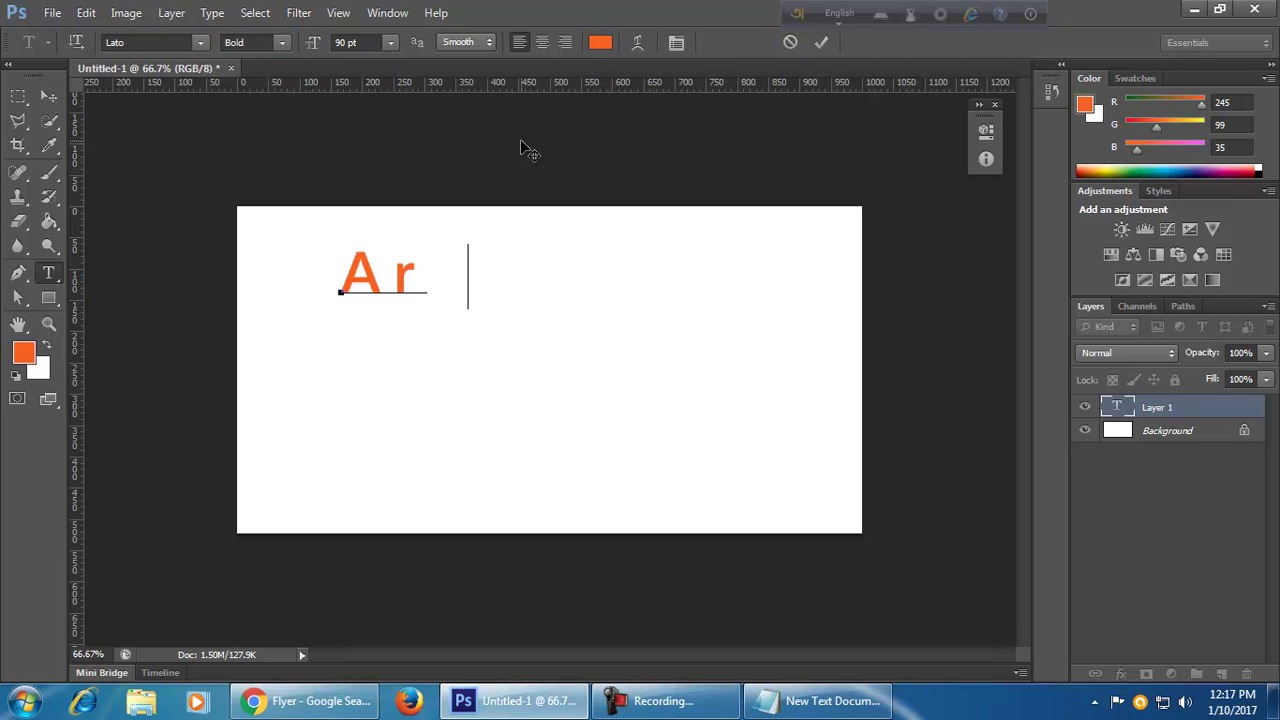
type("cadia IT")
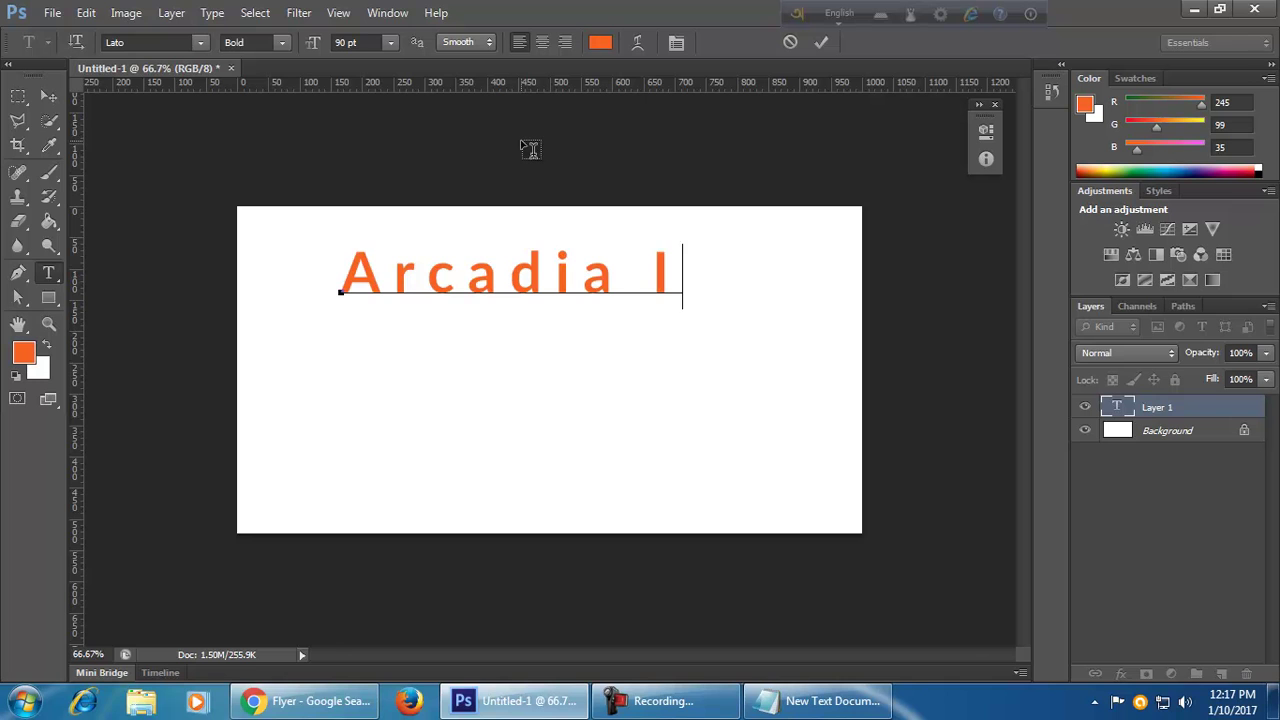
left_click(49, 96)
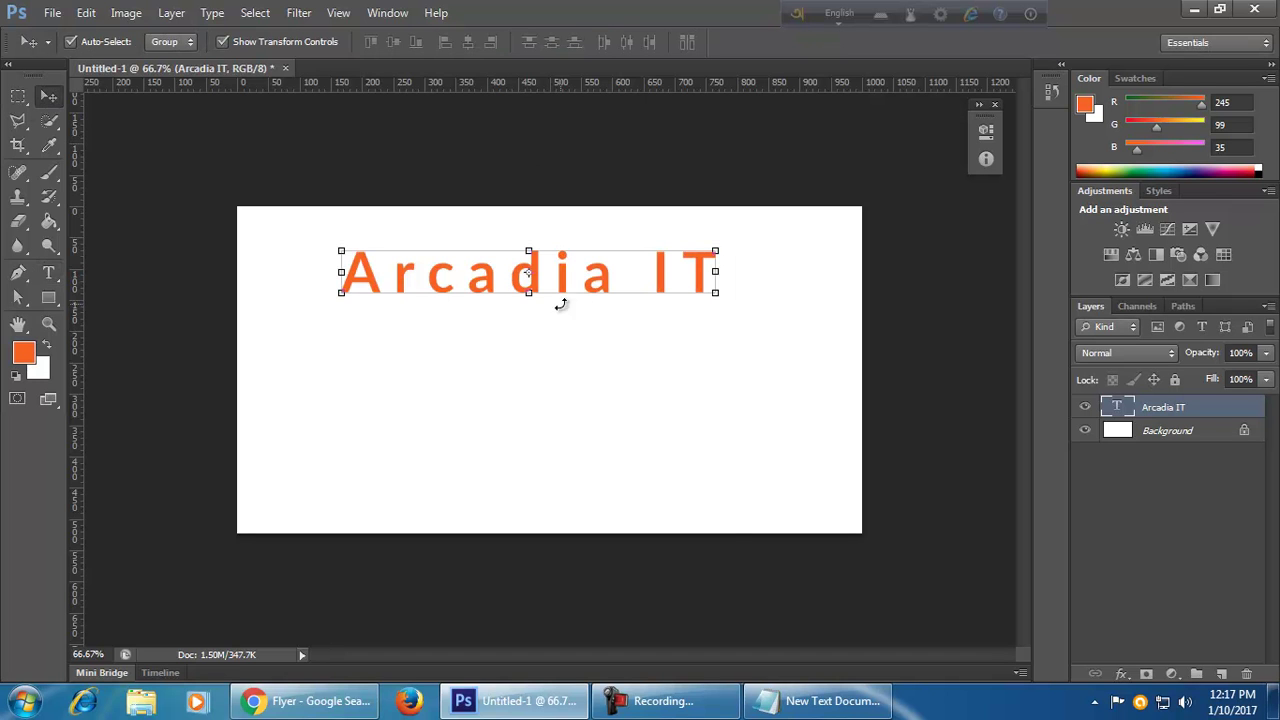
- Move the Arcadia IT text straight down to about the vertical middle of the canvas
left_click(49, 274)
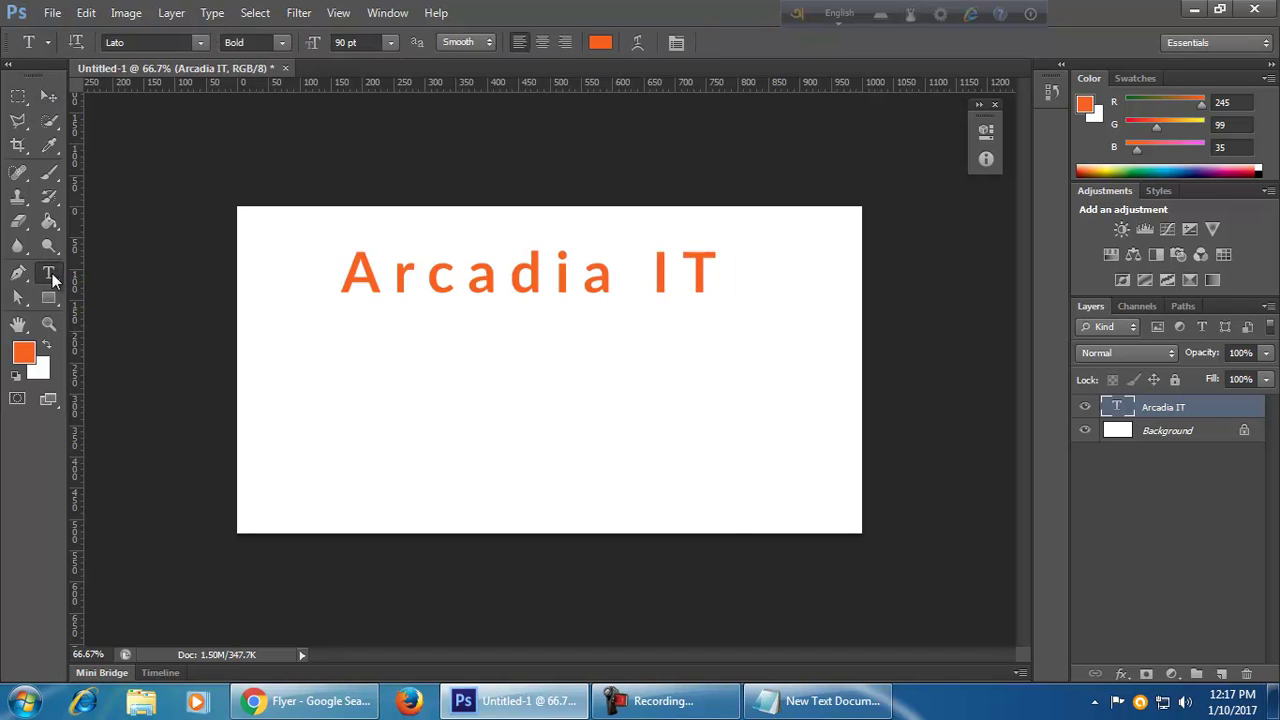
left_click(53, 98)
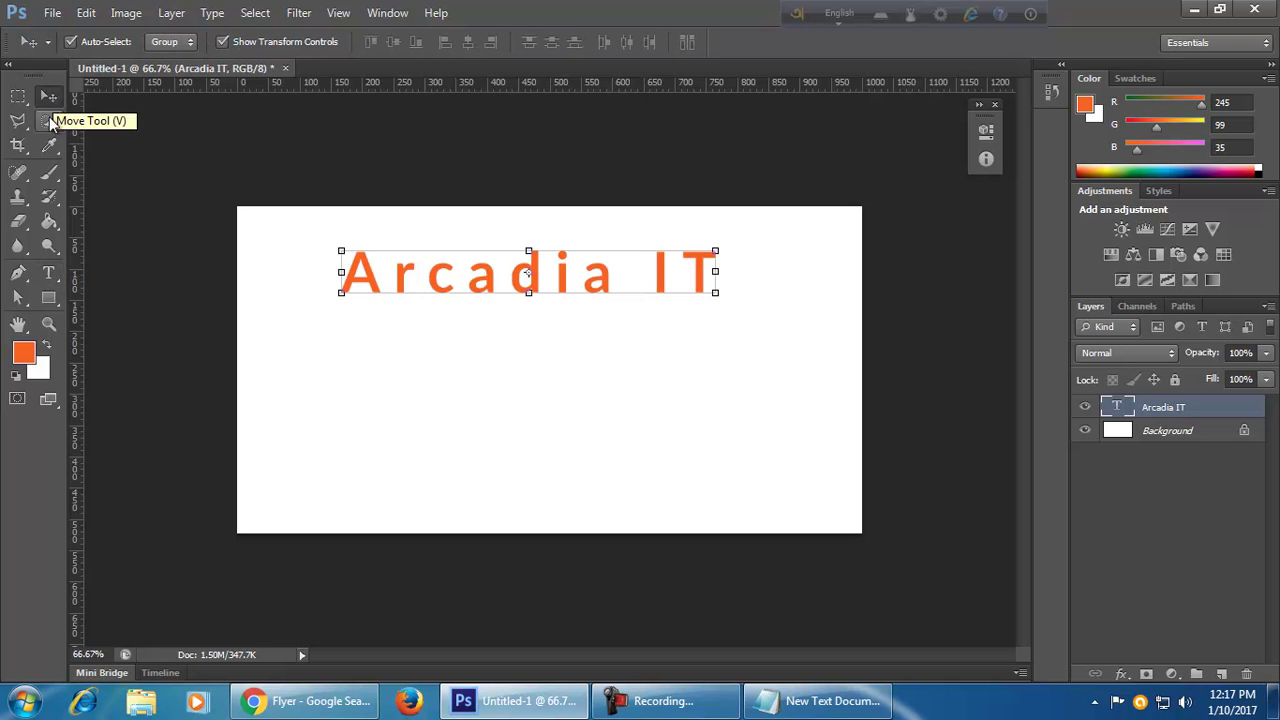
left_click_drag(563, 283, 560, 380)
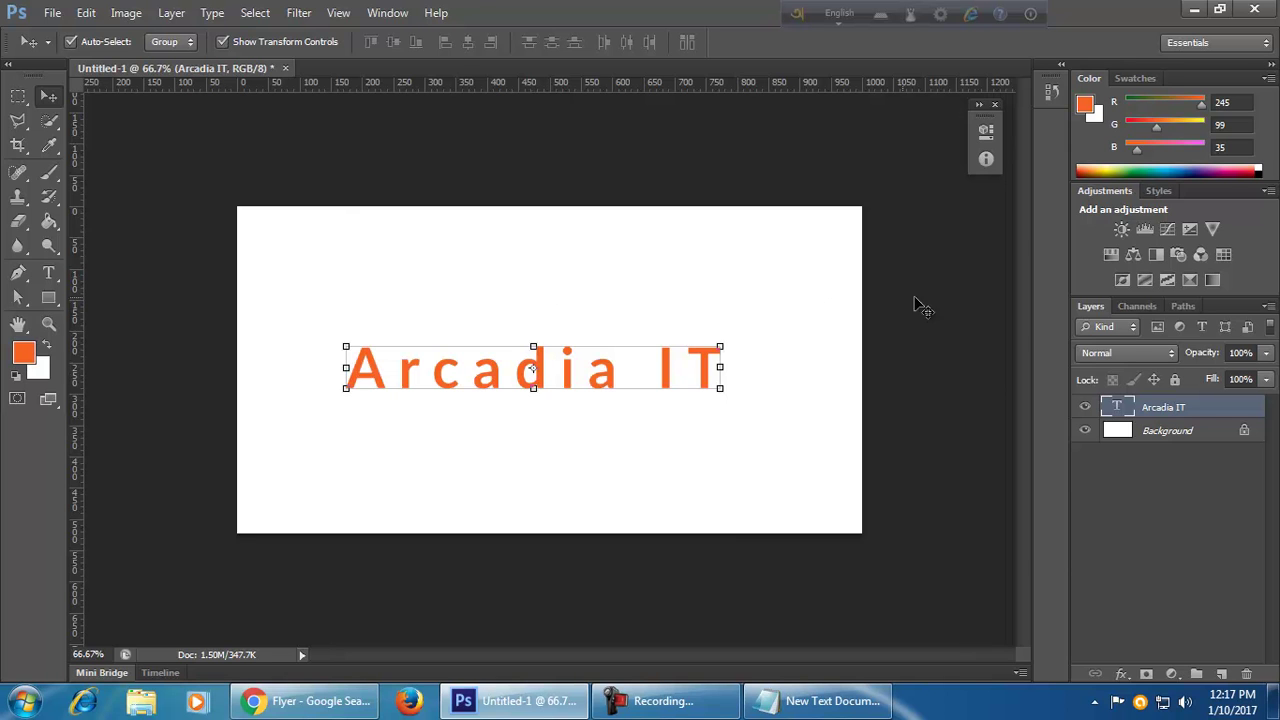
- Try font sizes of 120 and 500 pt on the whole Arcadia IT text and cancel the edit
double_click(1120, 405)
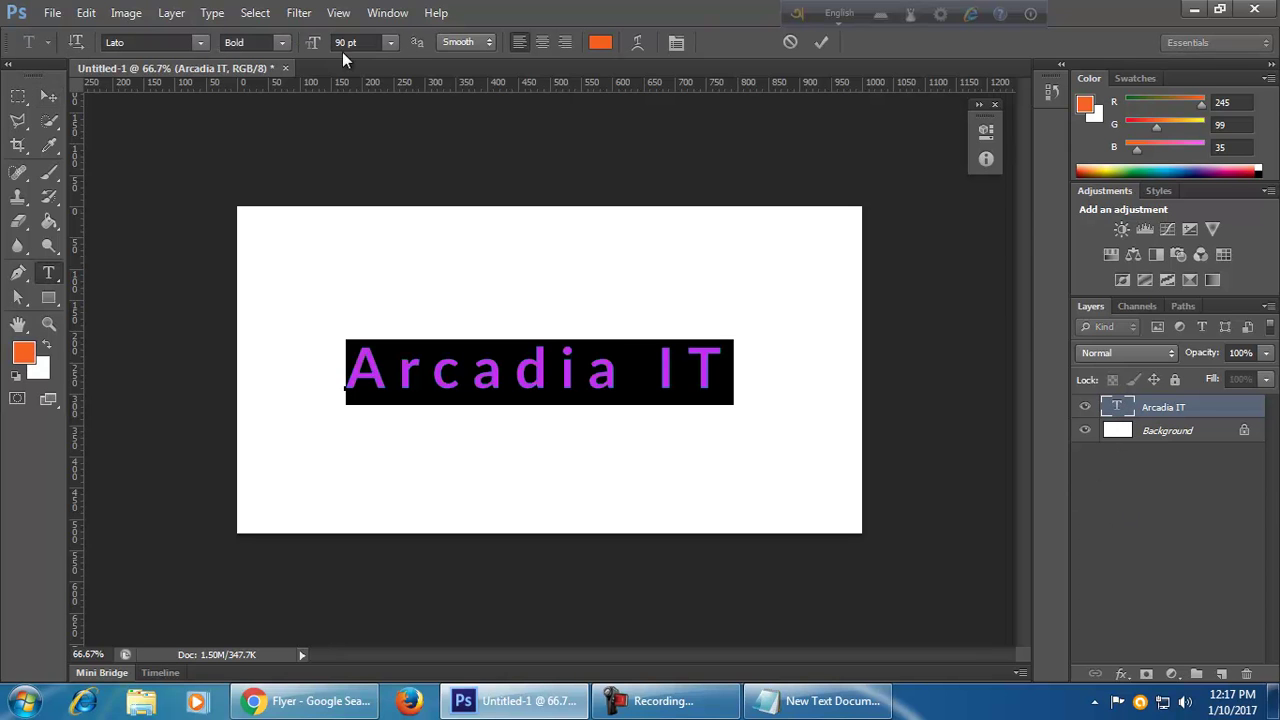
left_click(391, 42)
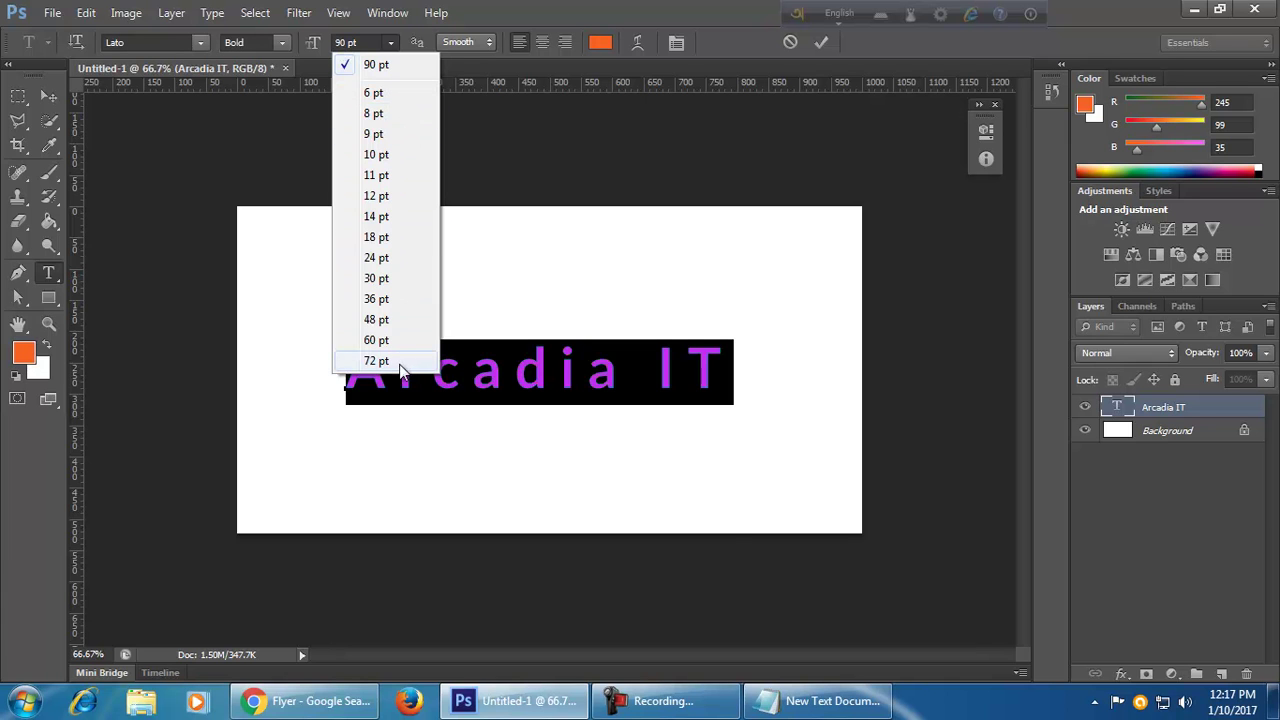
left_click(367, 64)
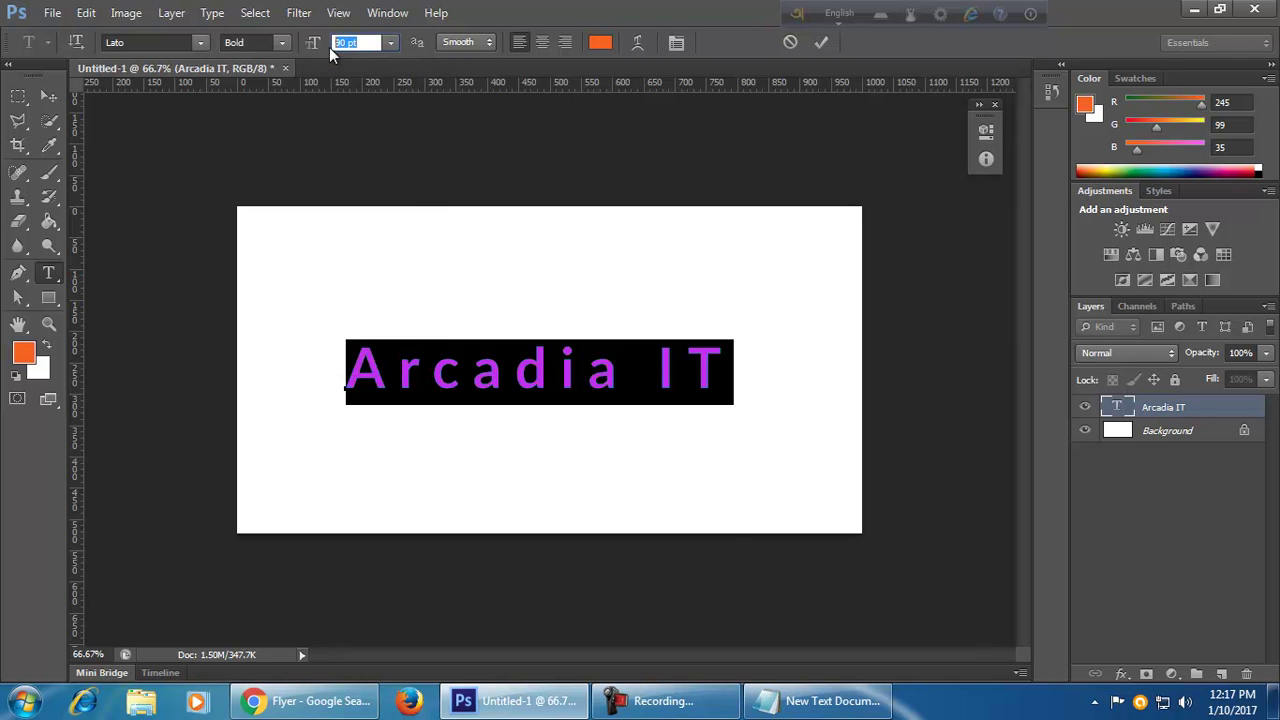
type("120")
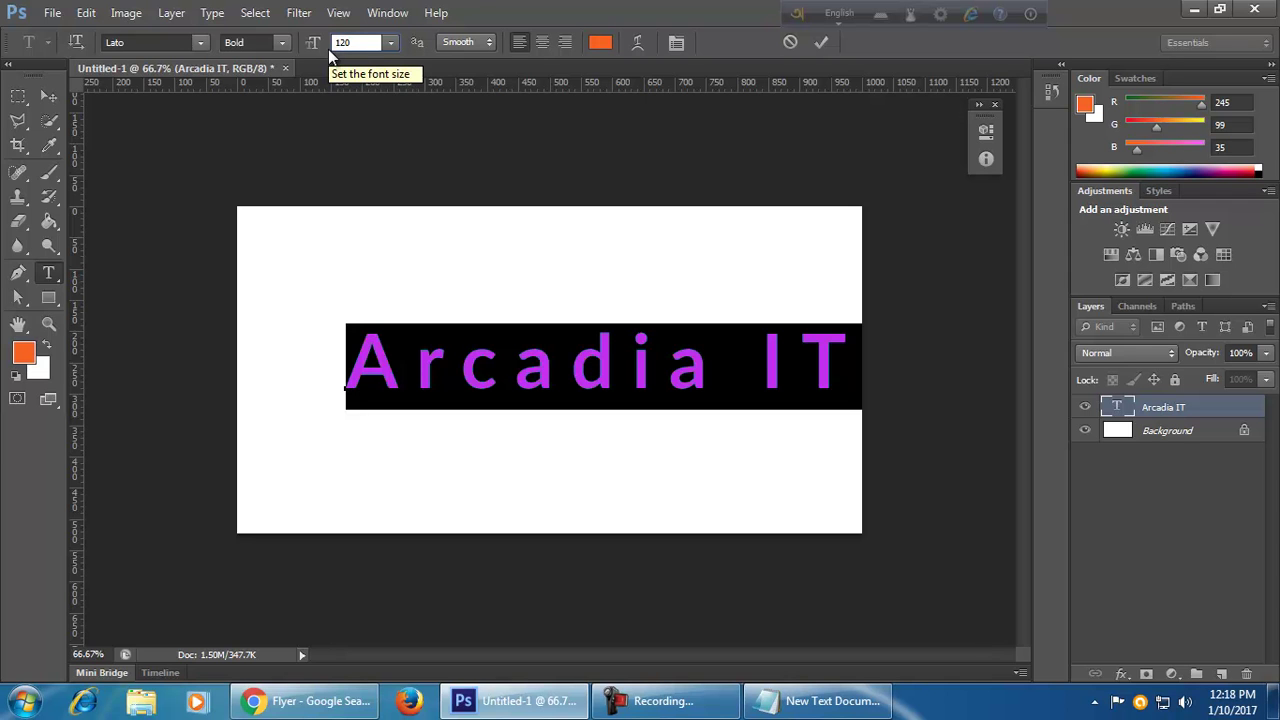
key("BackSpace")
key("BackSpace")
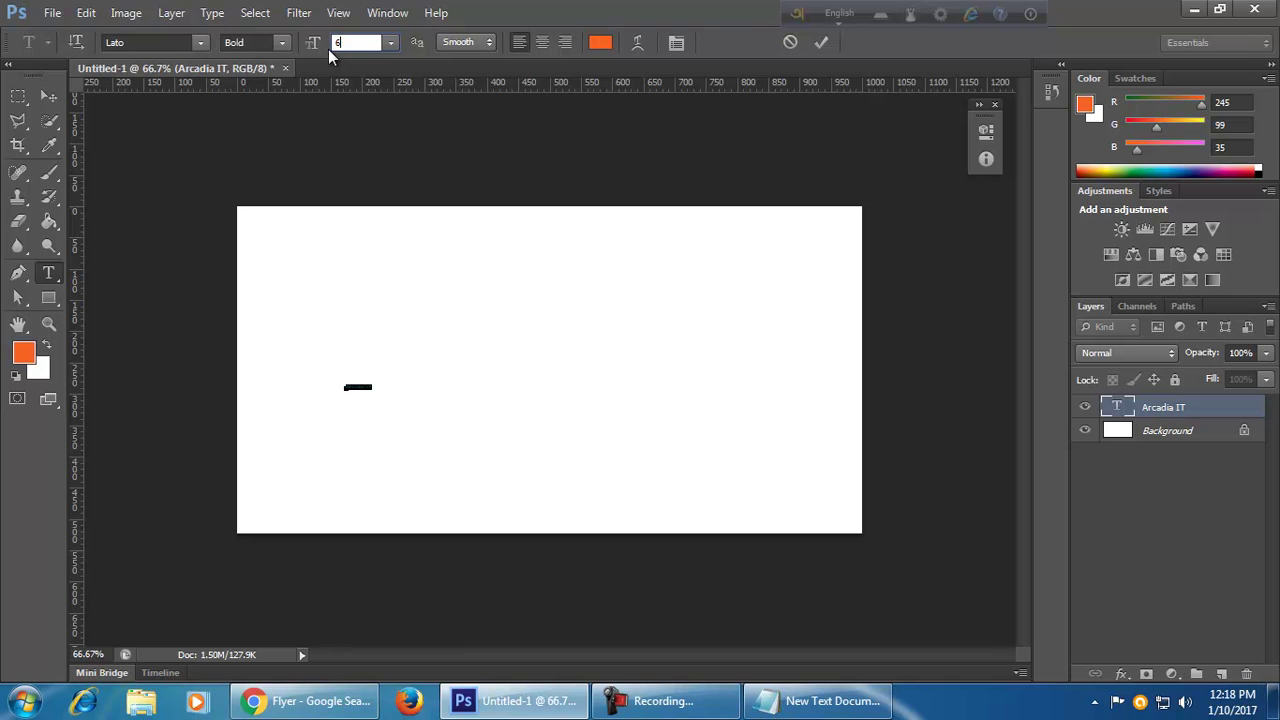
type("500")
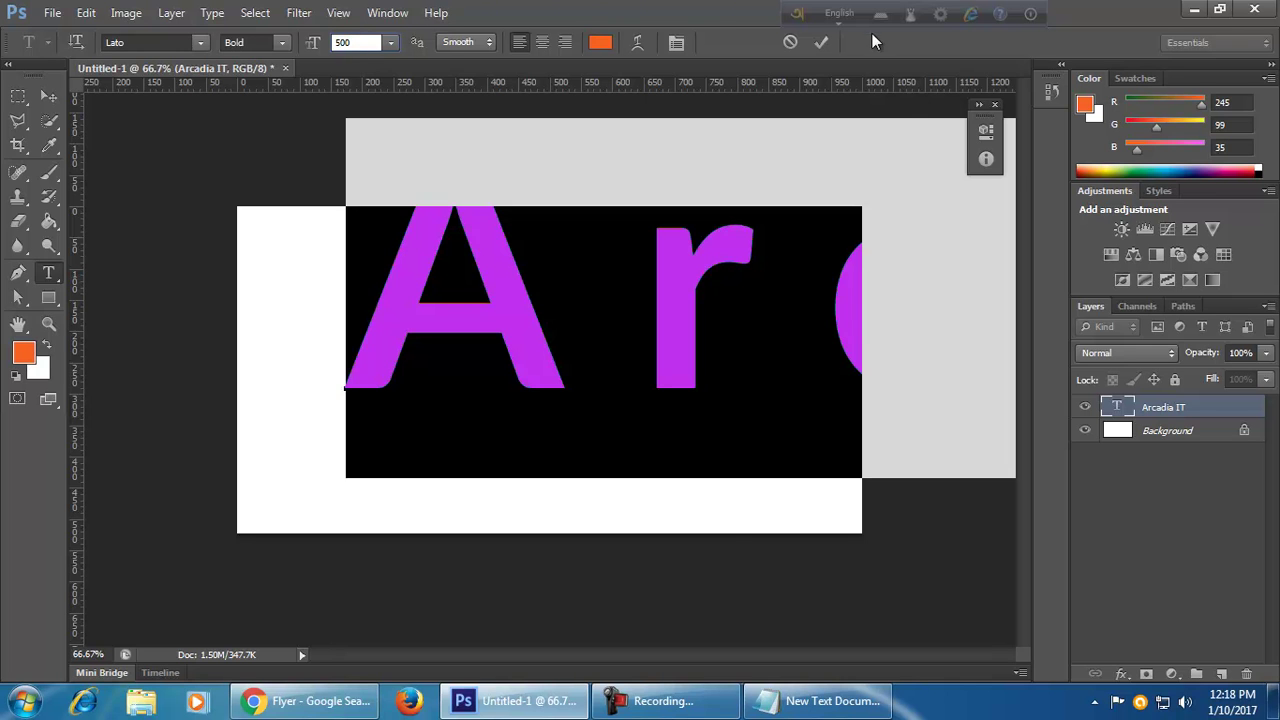
left_click(793, 43)
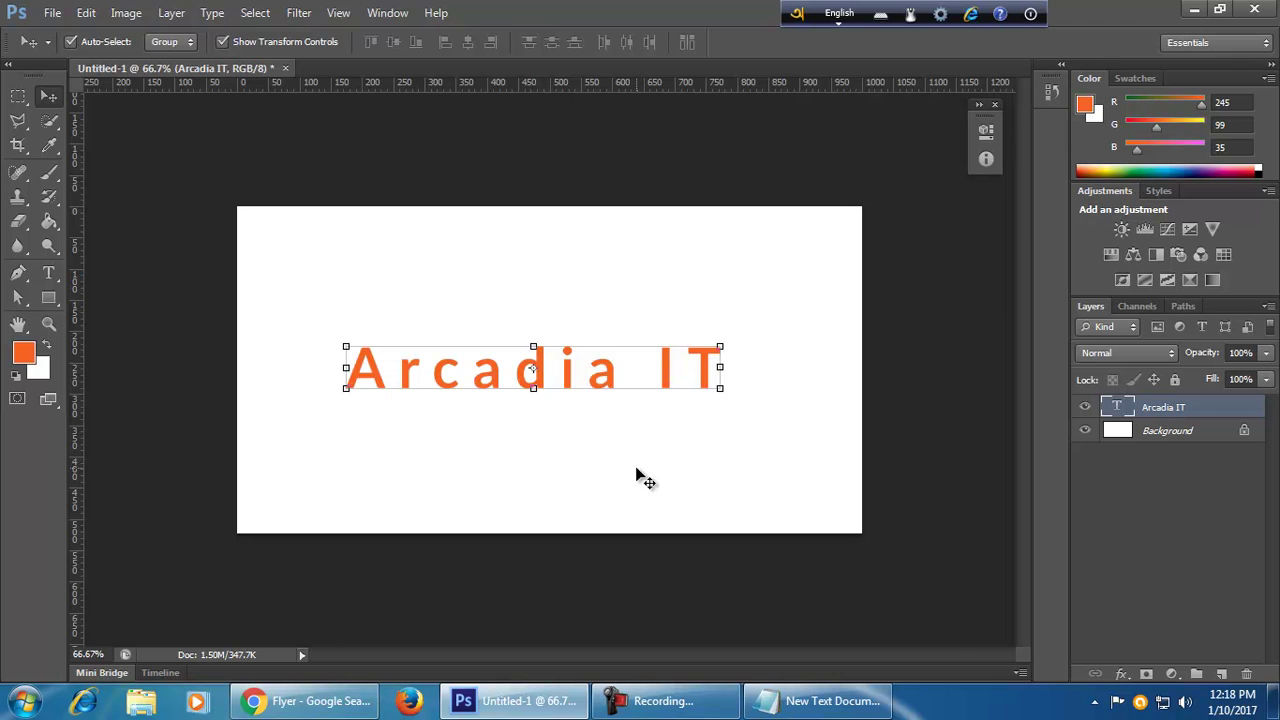
- Scale the Arcadia IT text to about 148% with Free Transform and center it roughly on the canvas
key("ctrl+t")
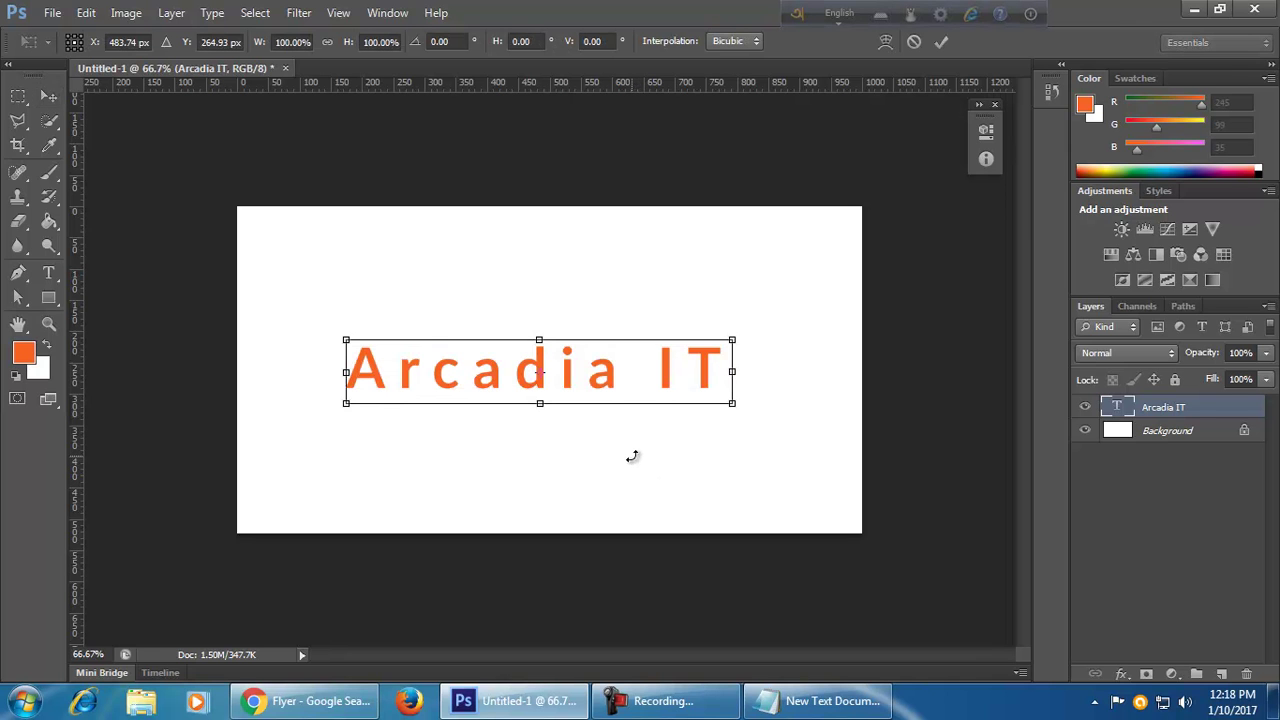
left_click_drag(735, 406, 818, 475)
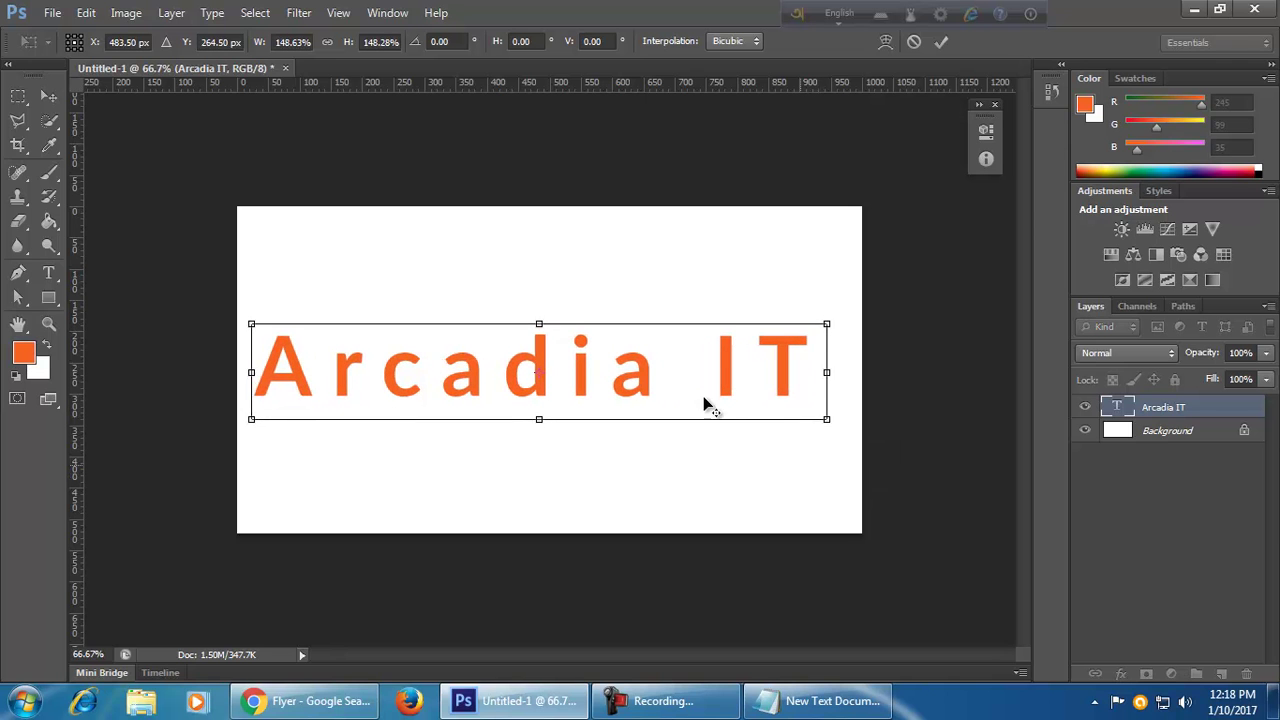
left_click_drag(651, 383, 668, 393)
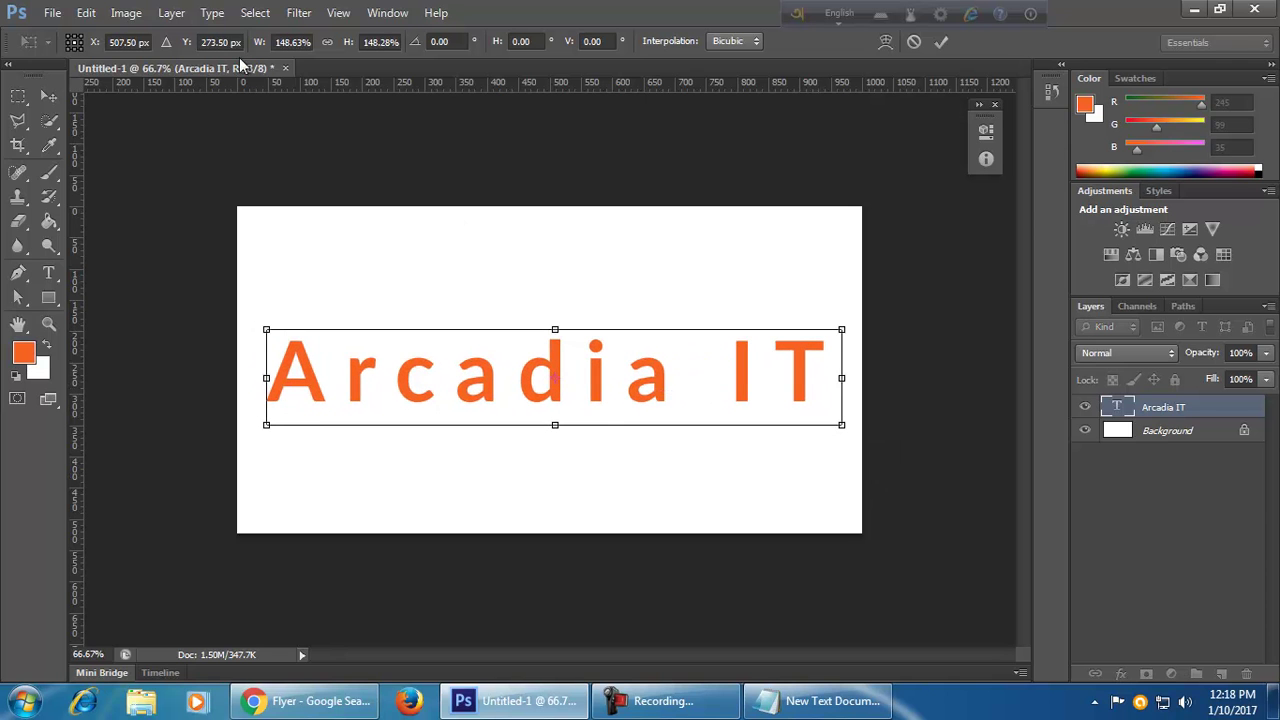
left_click(944, 42)
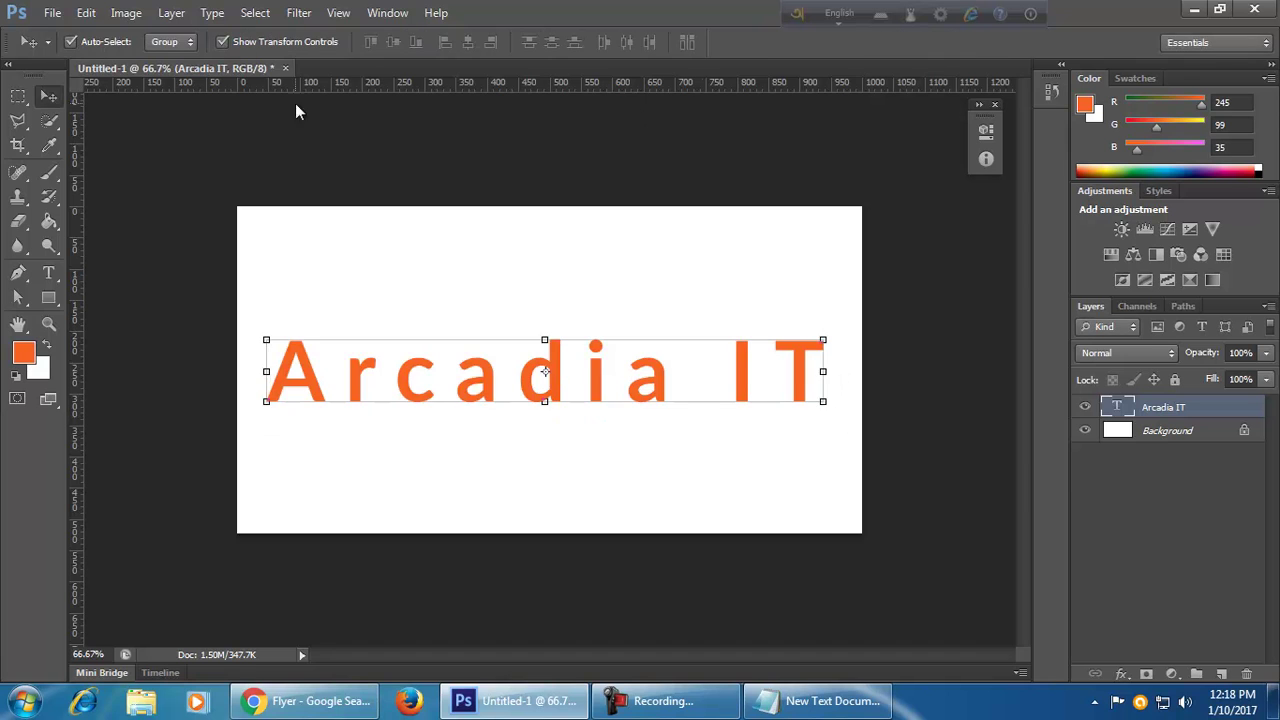
- Round the Arcadia IT text's font size to 133 pt and return to the Move Tool
double_click(1117, 407)
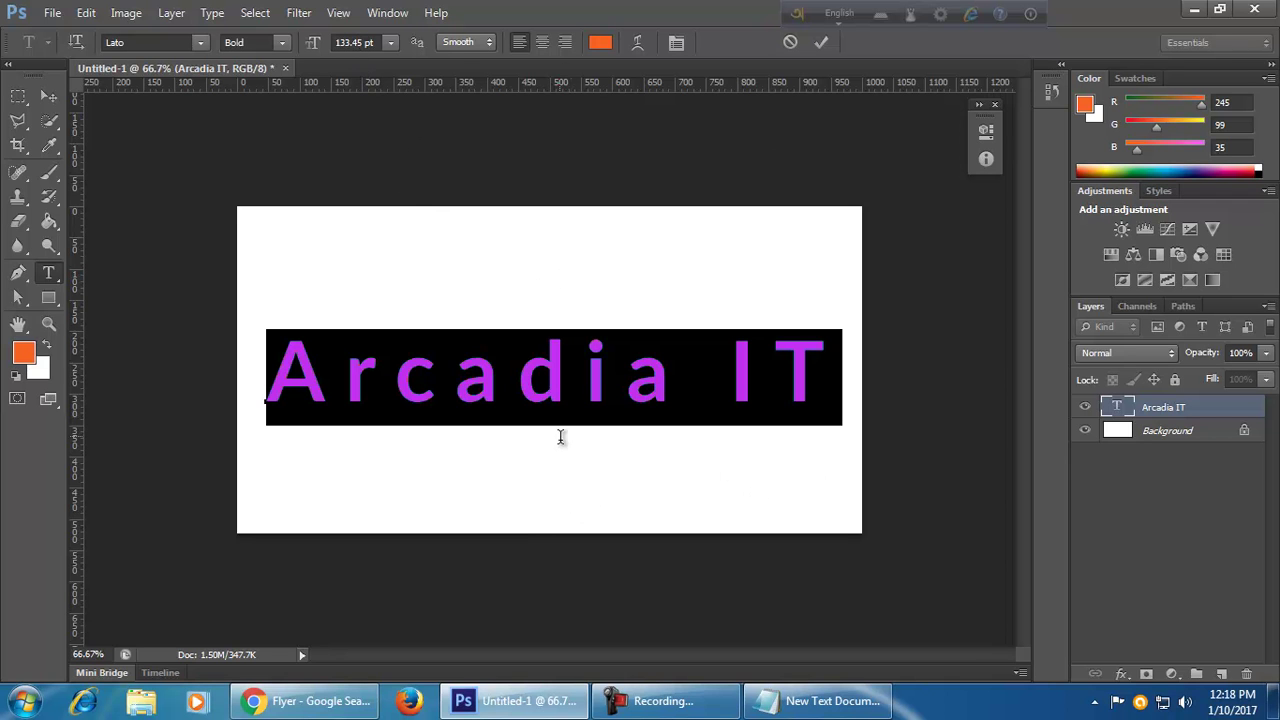
left_click(364, 41)
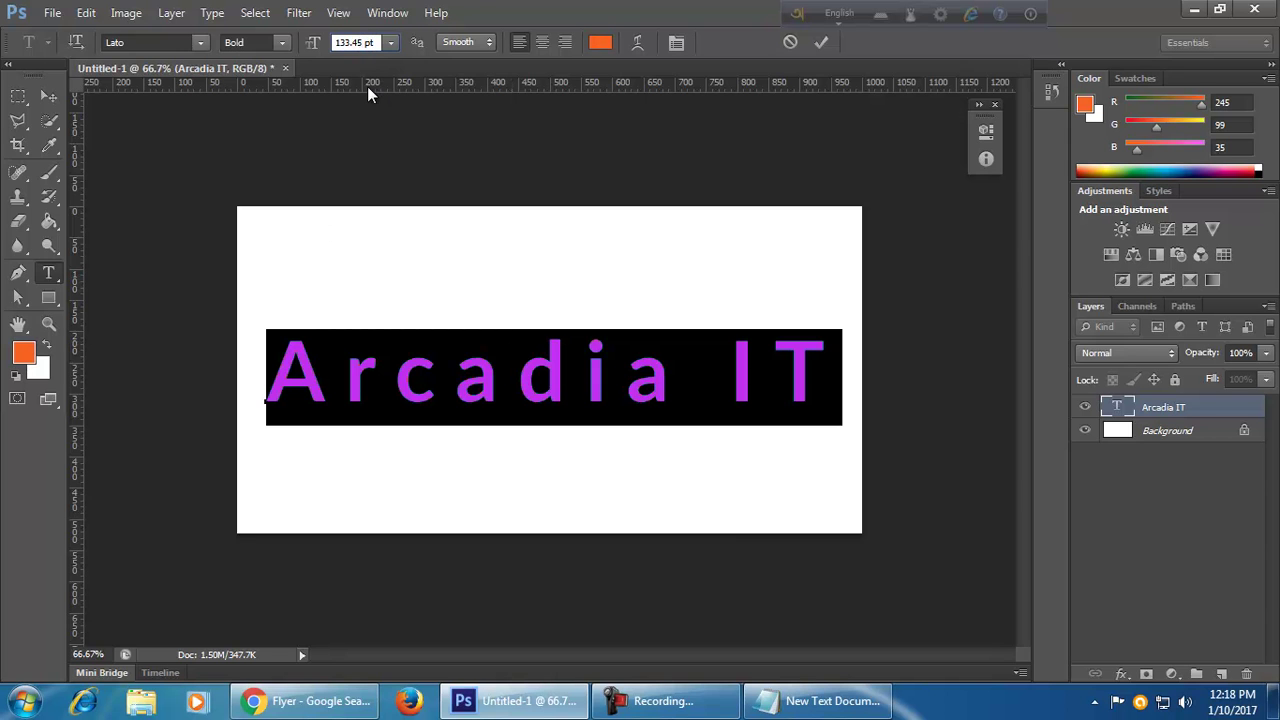
key("BackSpace")
key("BackSpace")
key("BackSpace")
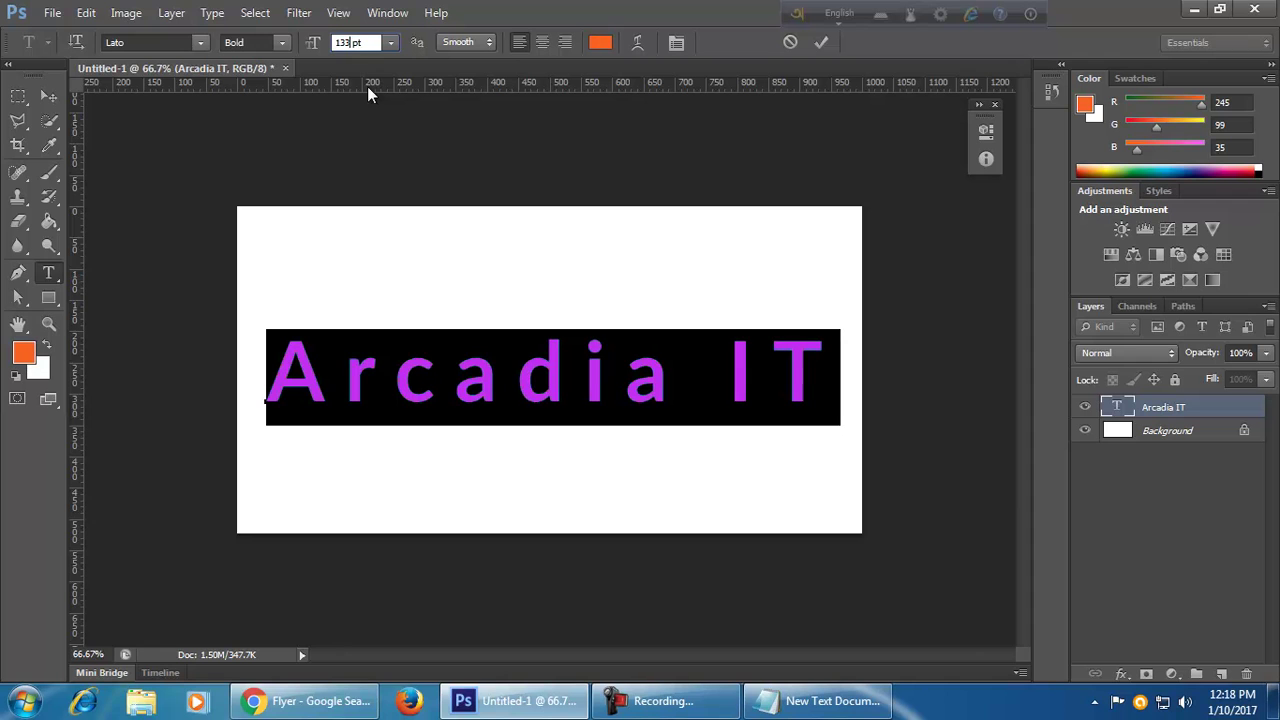
key("Return")
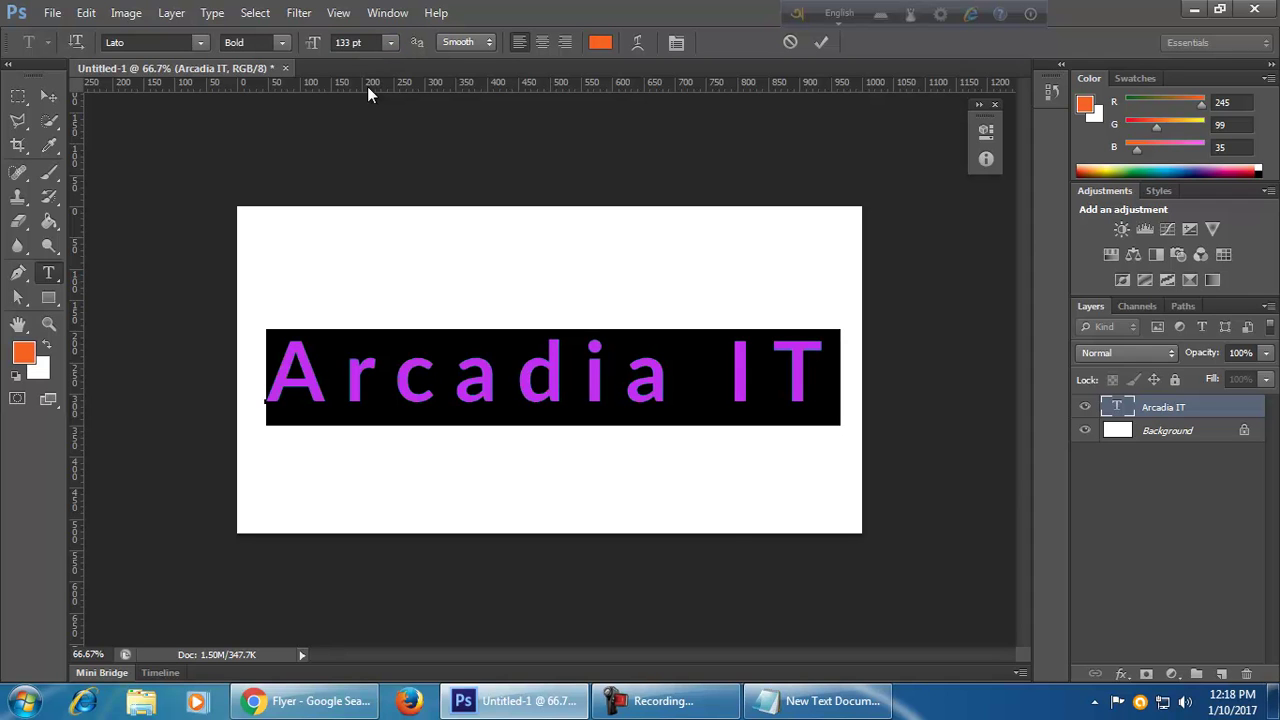
left_click(822, 43)
key("v")
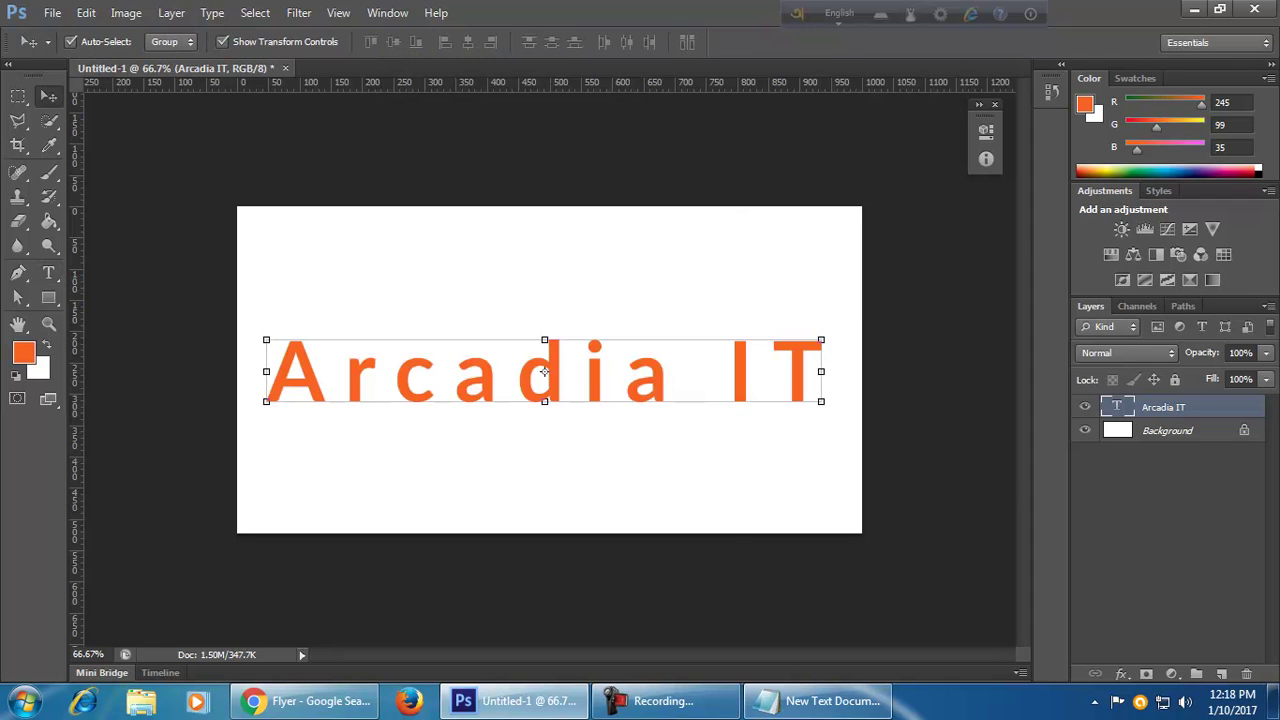
double_click(1116, 407)
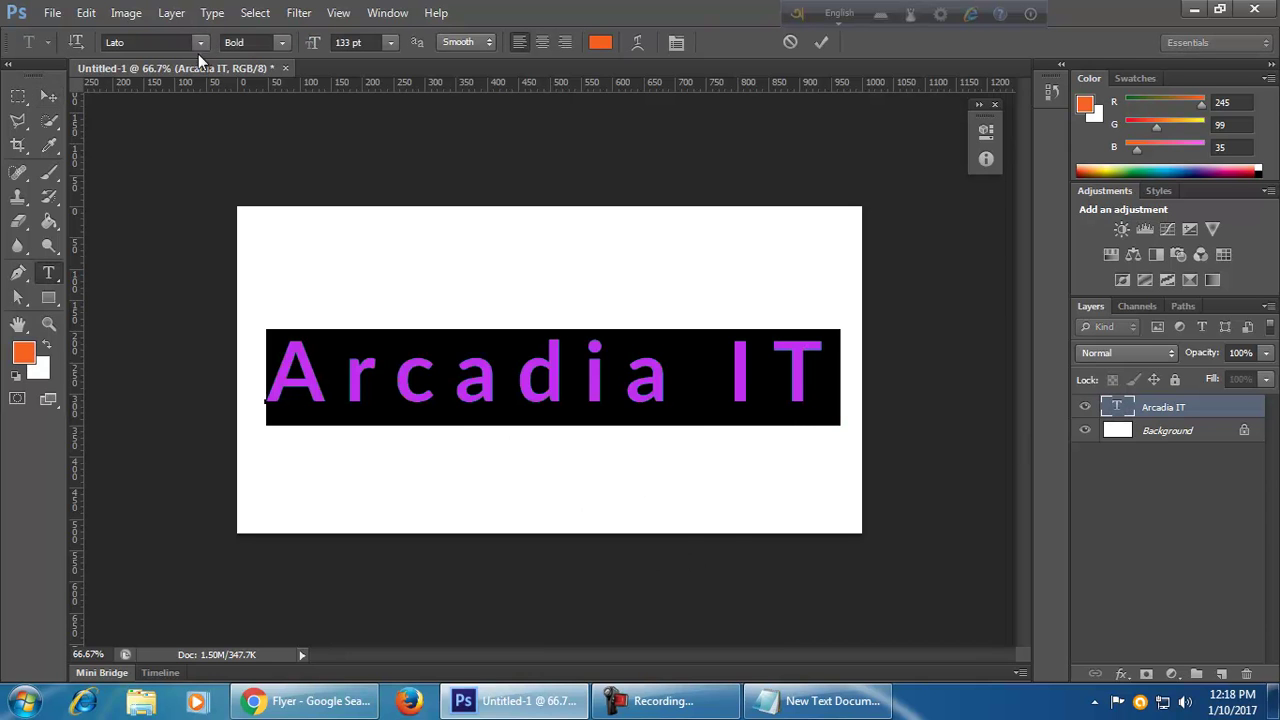
left_click(821, 43)
key("v")
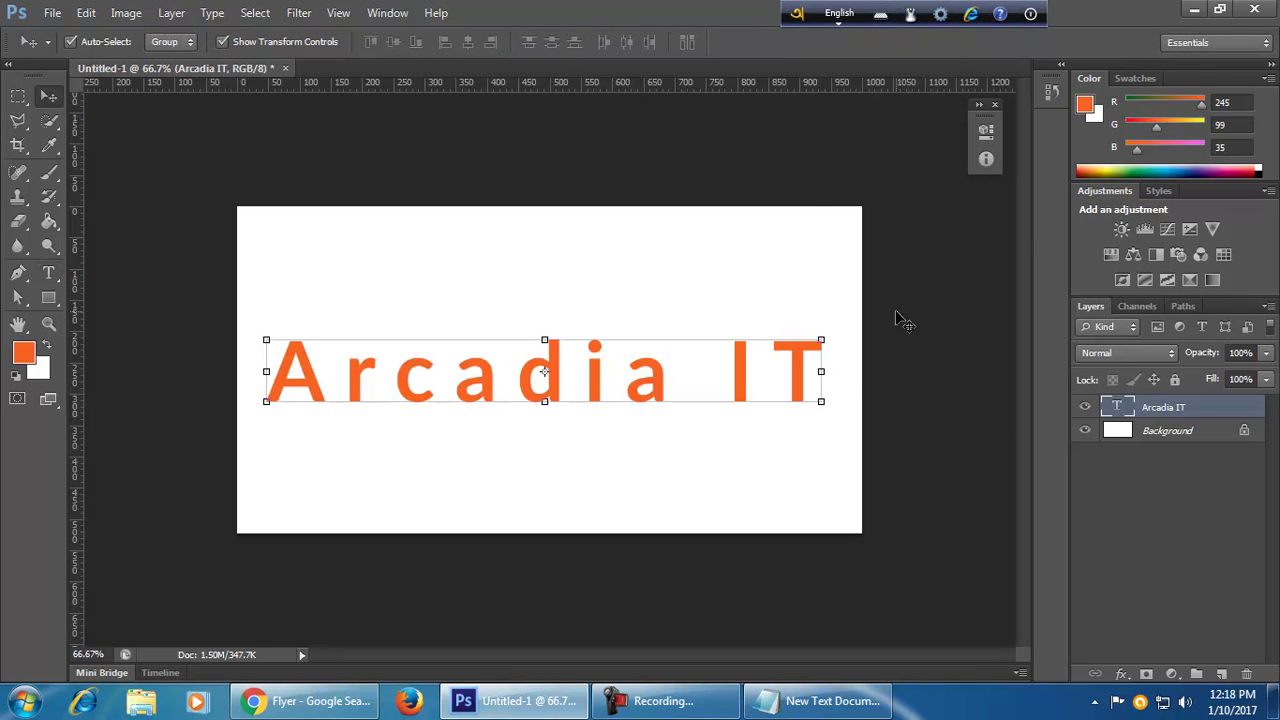
- Try different fonts on the whole Arcadia IT text and set it to Microsoft Tai Le
double_click(1118, 408)
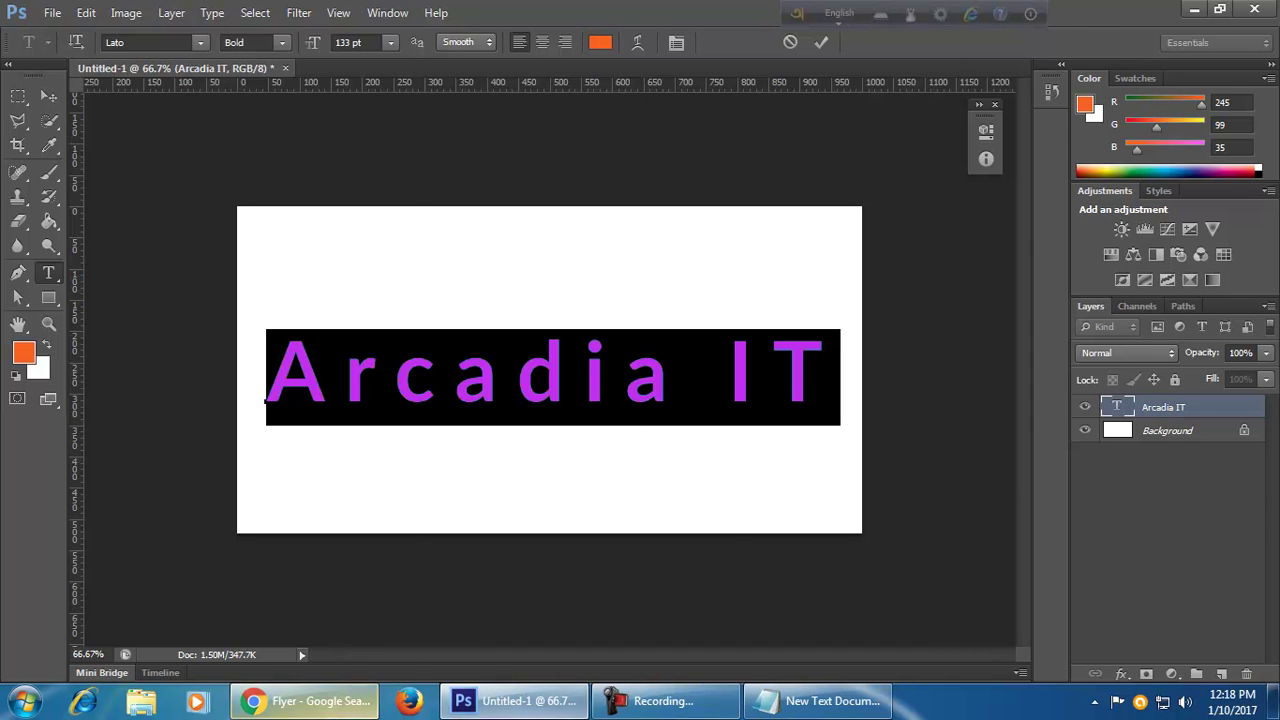
left_click(204, 49)
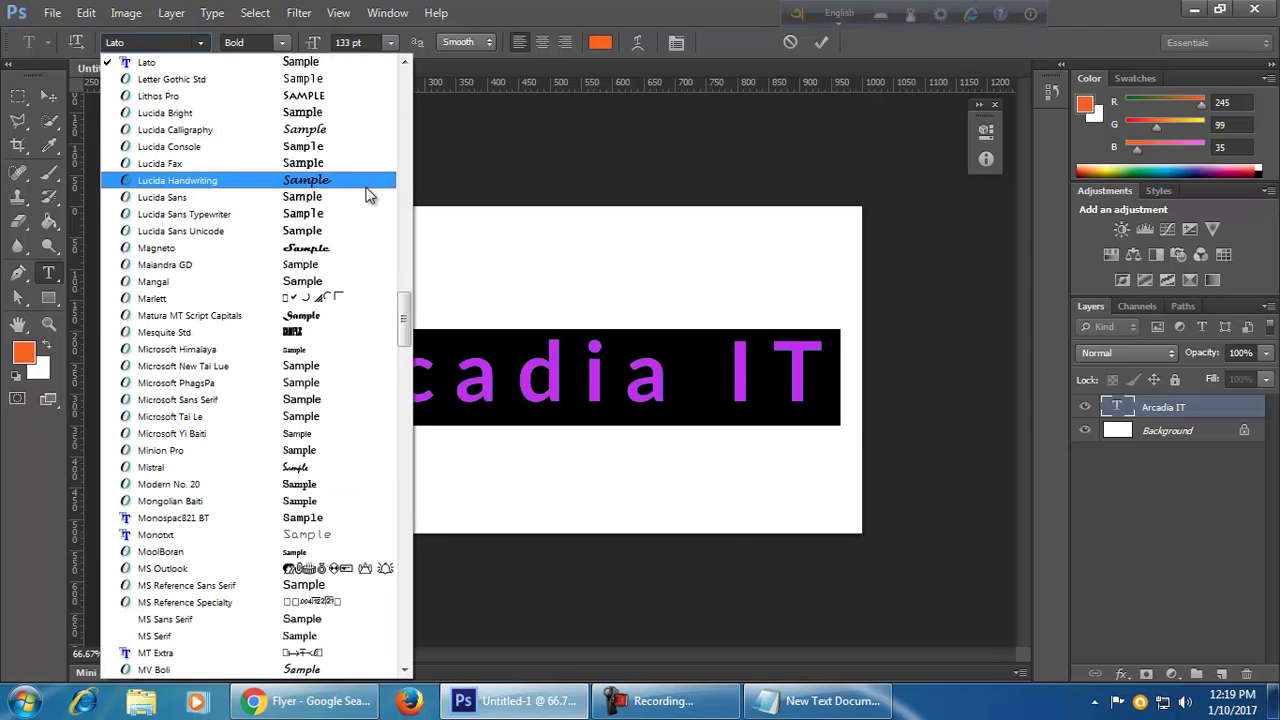
left_click(368, 191)
left_click(194, 47)
left_click(311, 277)
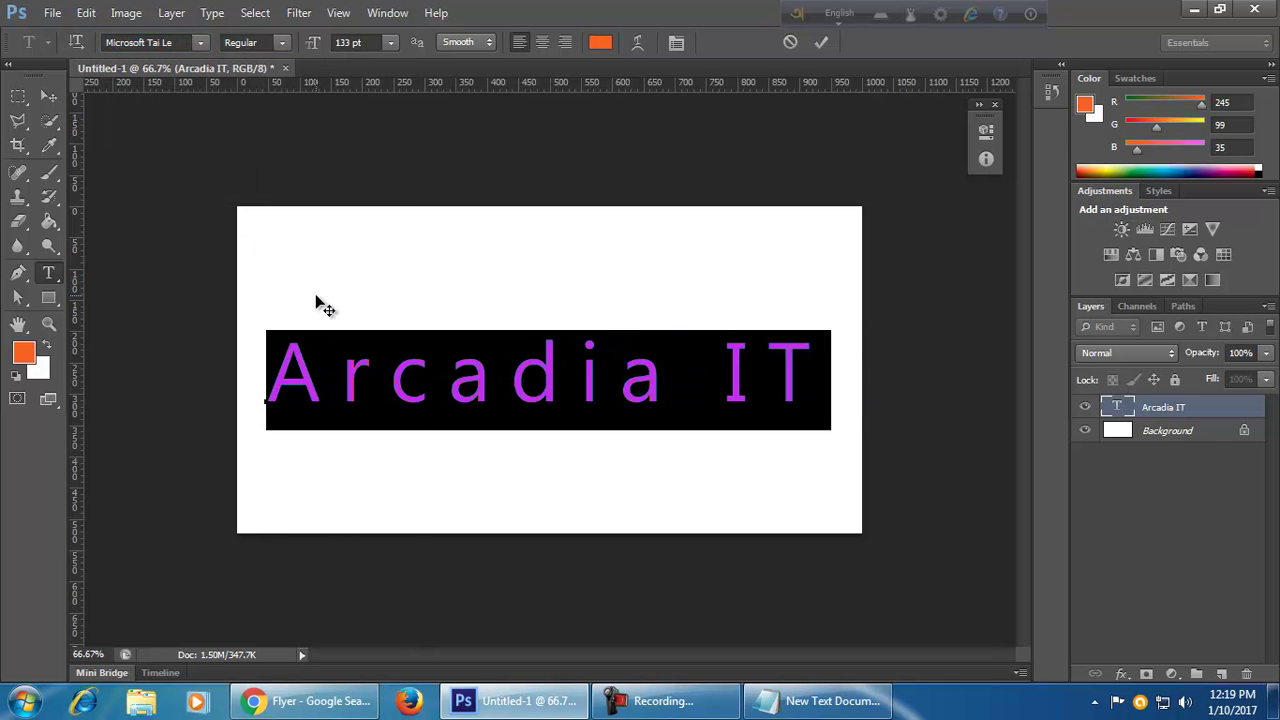
- Change the font of the whole Arcadia IT text to Bernard MT Condensed
left_click(203, 46)
left_click_drag(408, 366, 423, 95)
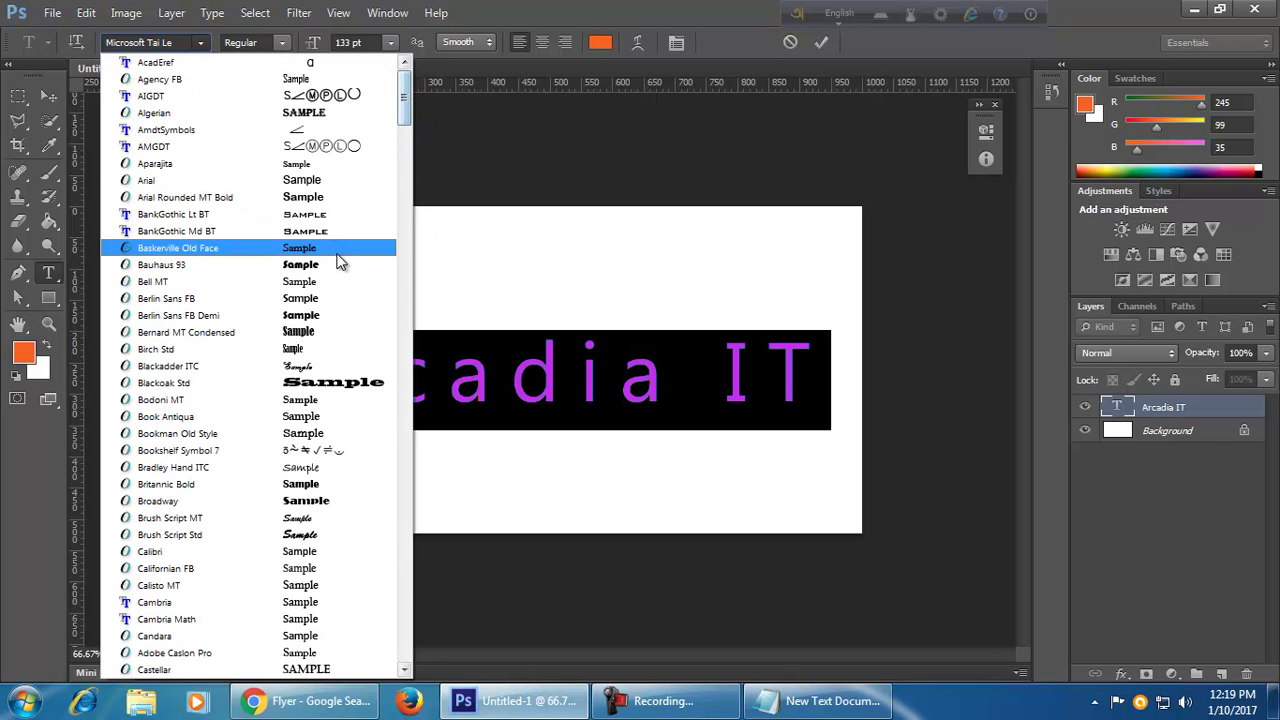
left_click(315, 331)
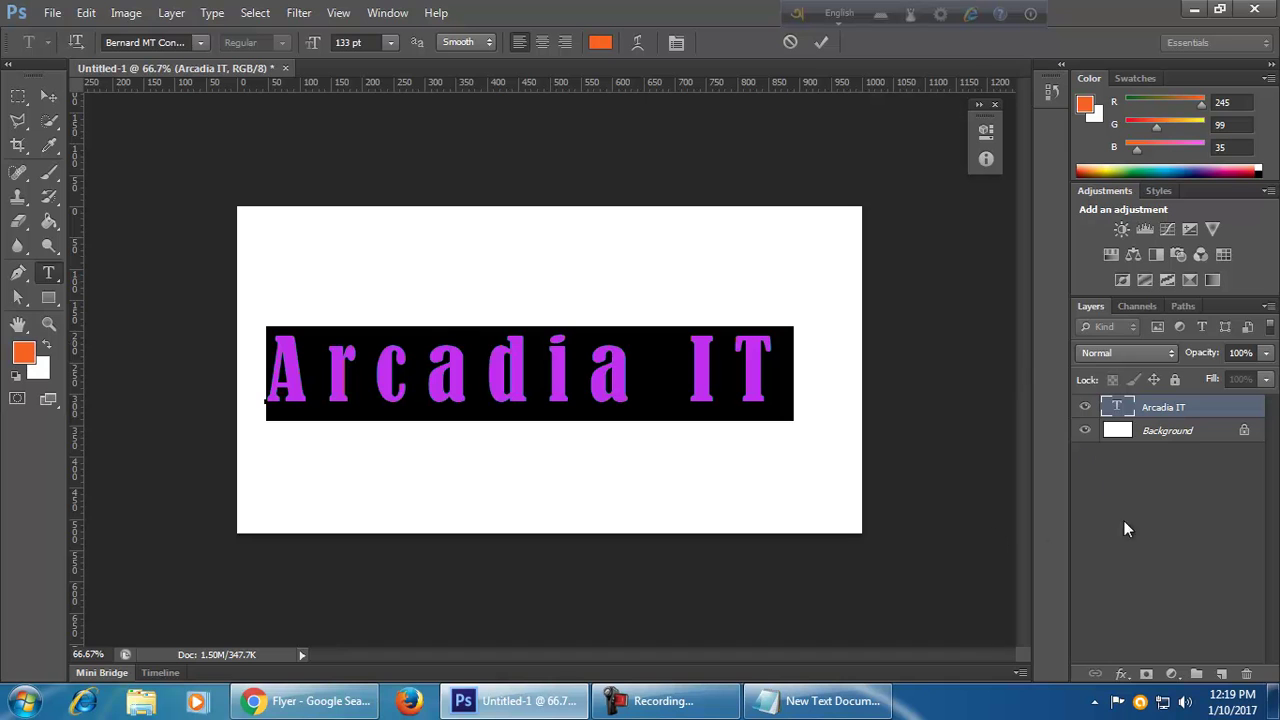
- Recolor the Arcadia IT text dark green, using the color #024435
left_click(600, 43)
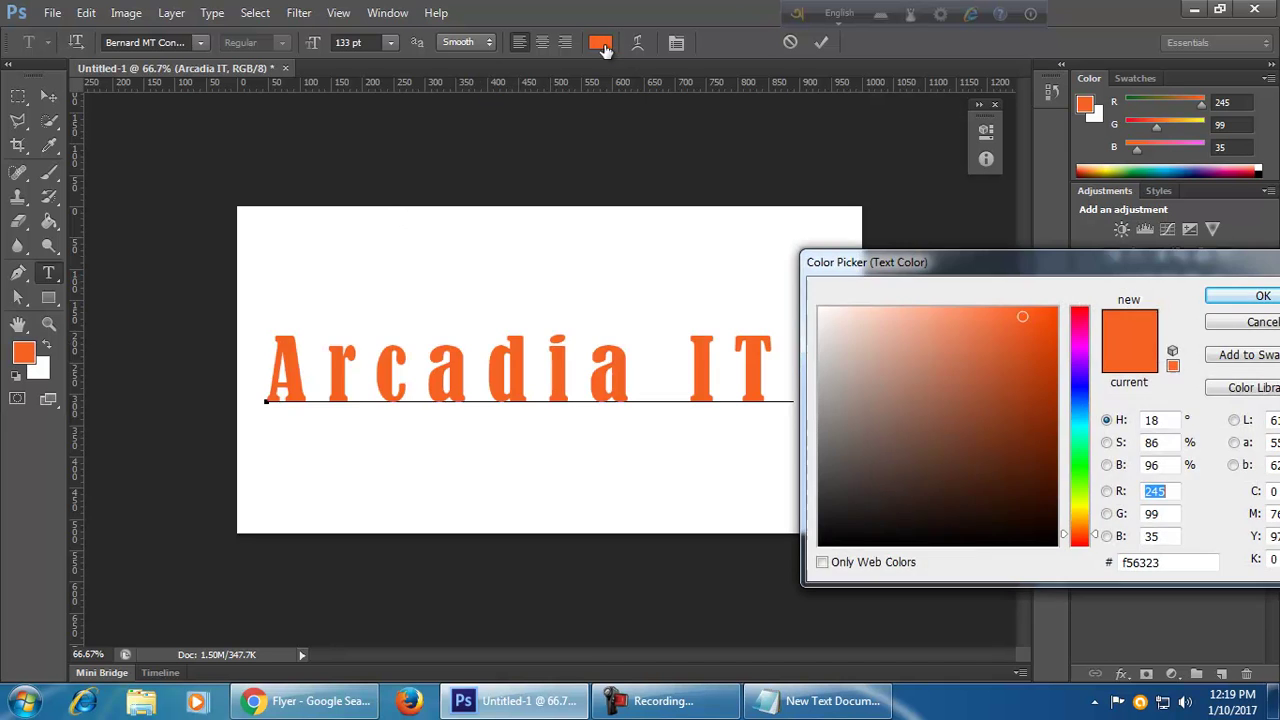
mouse_move(1082, 430)
left_mouse_down()
mouse_move(1049, 443)
mouse_move(1046, 487)
left_mouse_up()
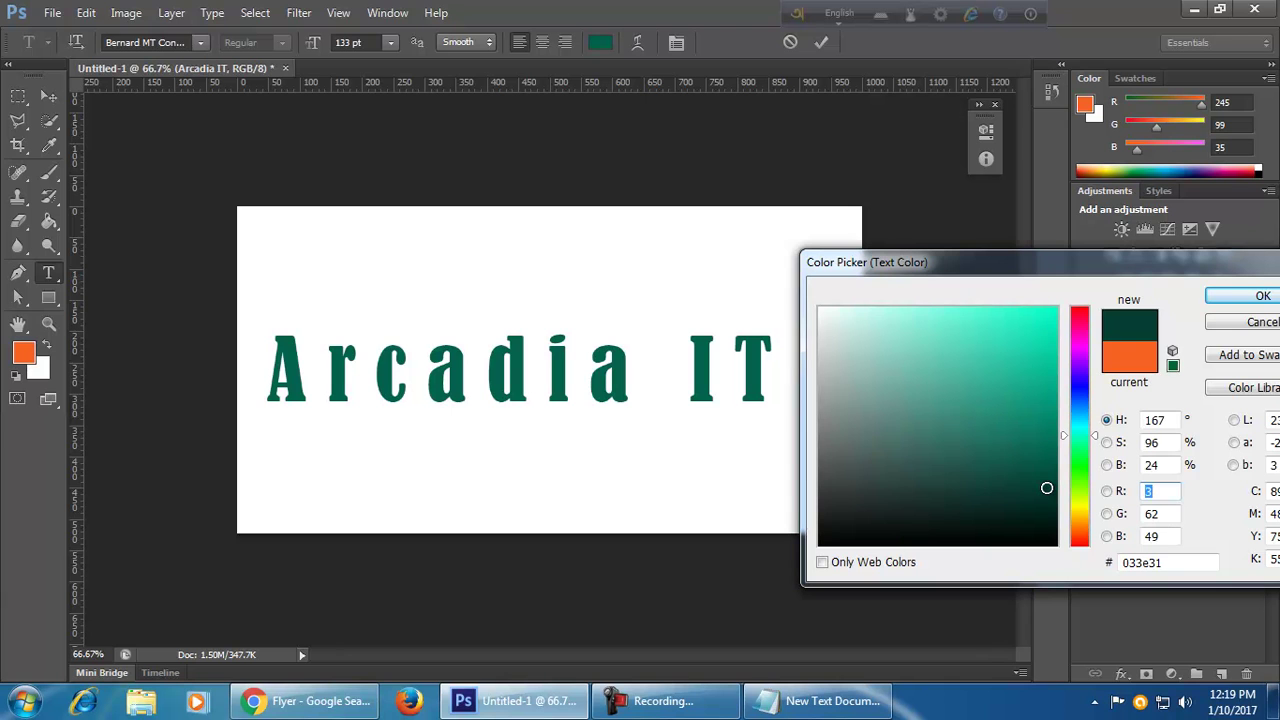
left_click_drag(1046, 487, 1050, 482)
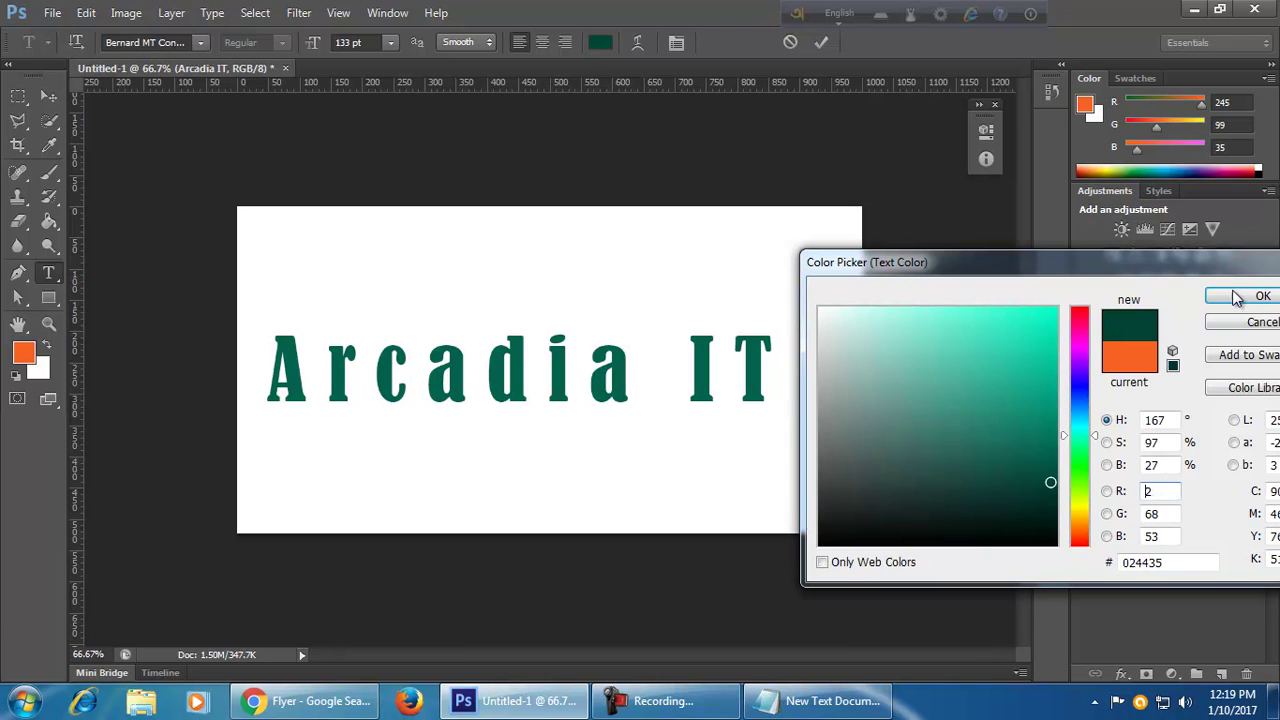
left_click(1242, 304)
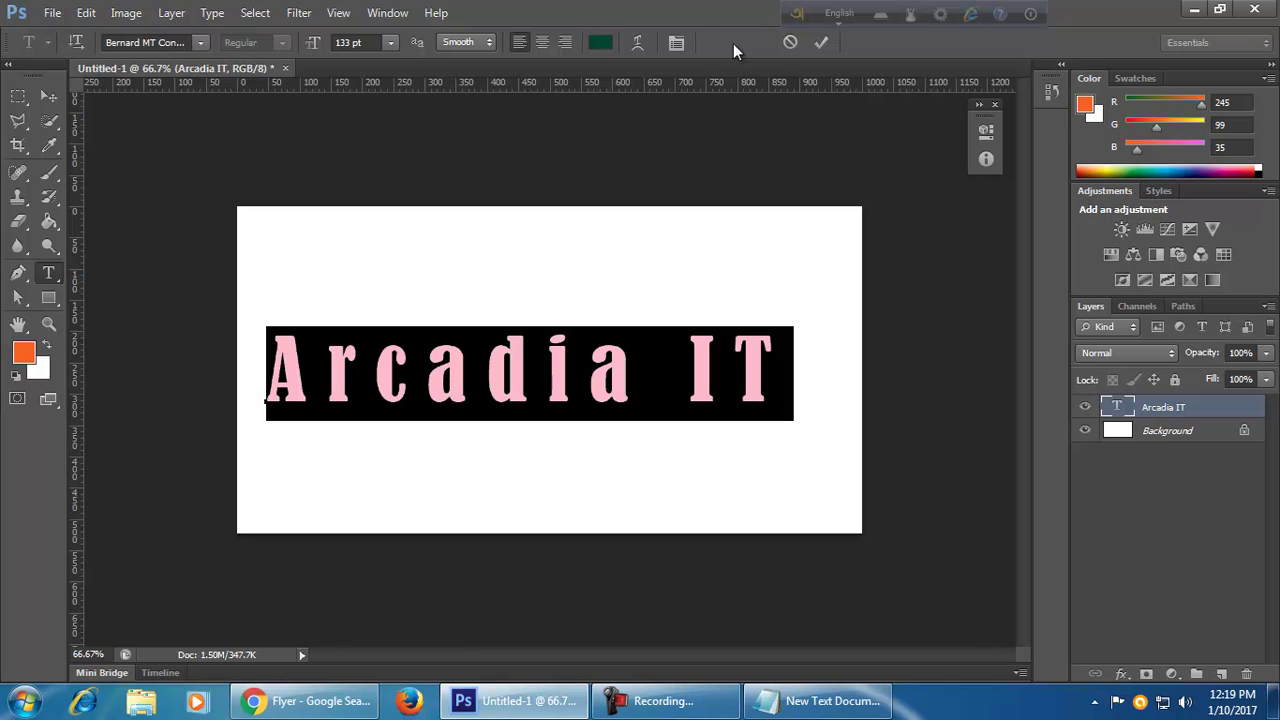
- Show the character settings, reset the Arcadia IT text's tracking to 0, and raise it gradually to 360
left_click(677, 43)
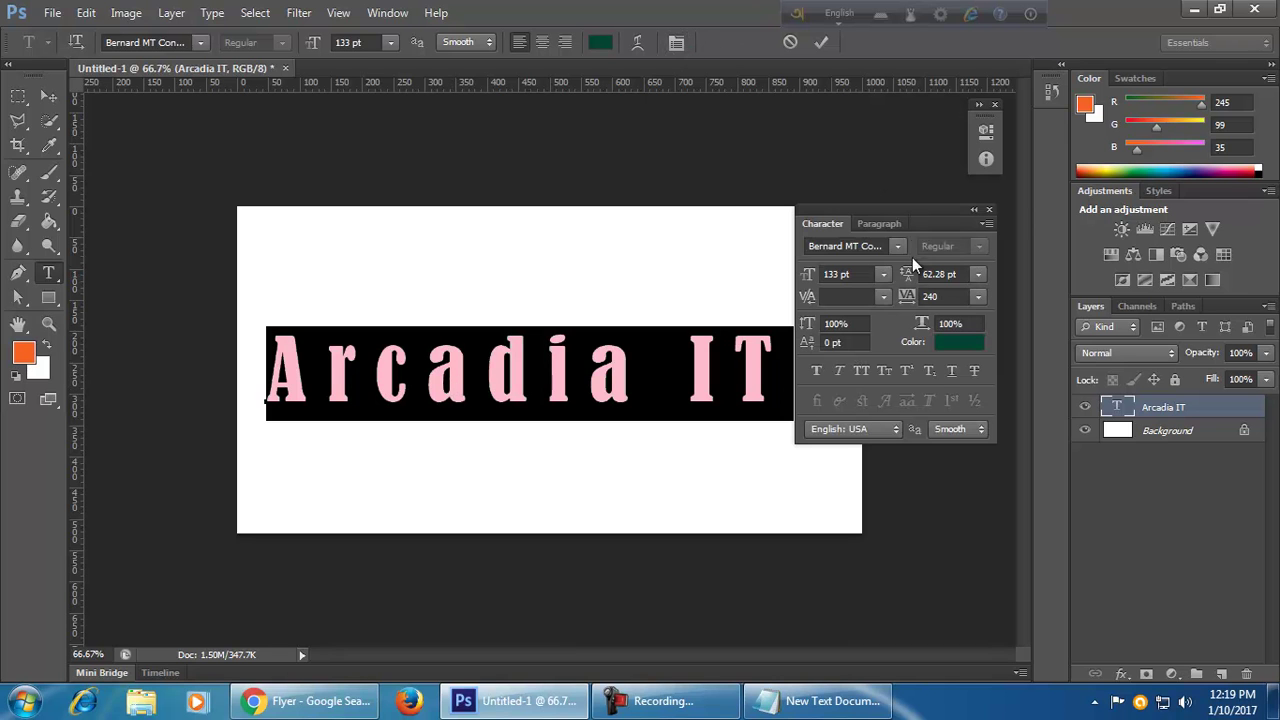
left_click(930, 296)
type("0")
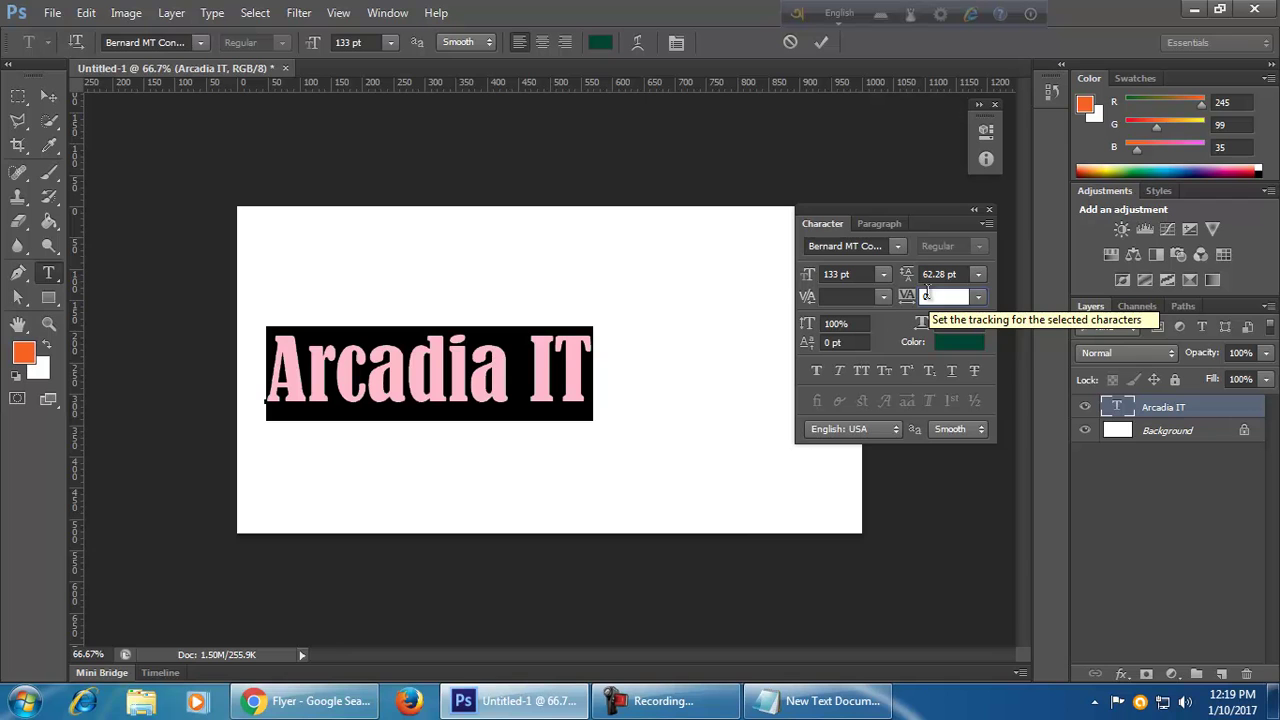
key("Up")
key("Up")
key("Up")
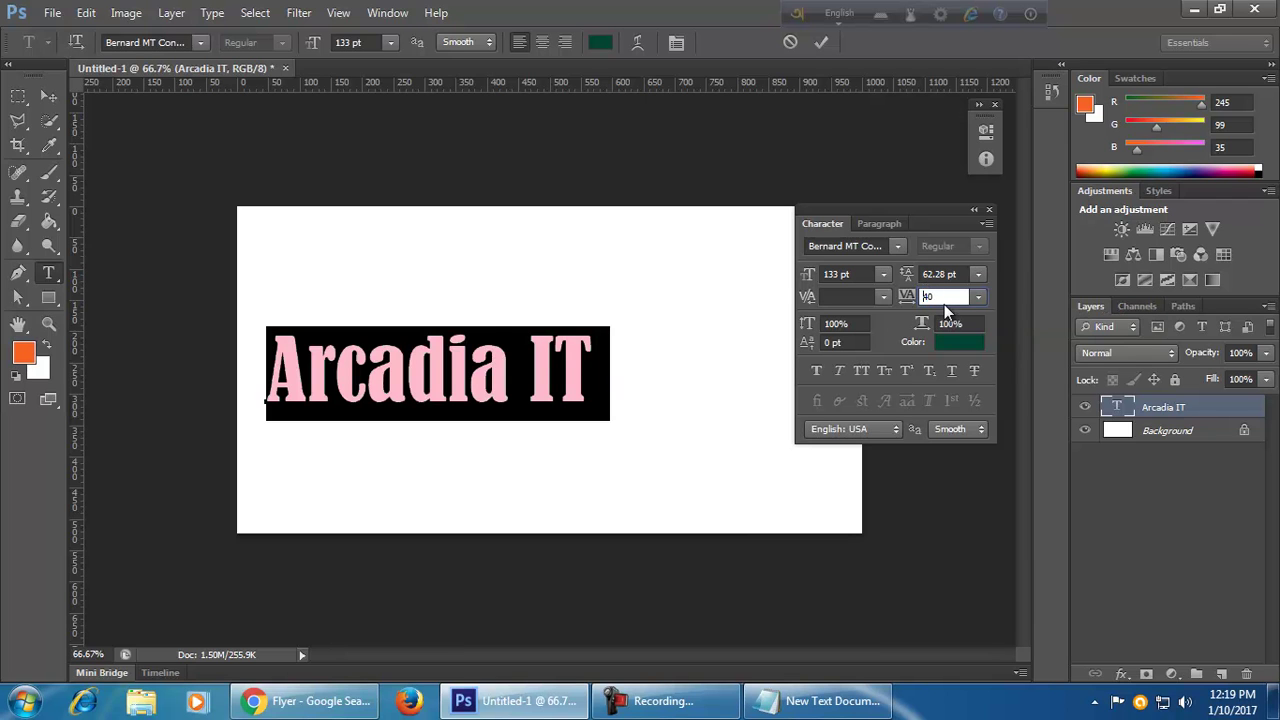
key("Up")
key("Up")
key("Up")
key("Up")
key("Up")
key("Up")
key("Up")
key("Up")
key("Up")
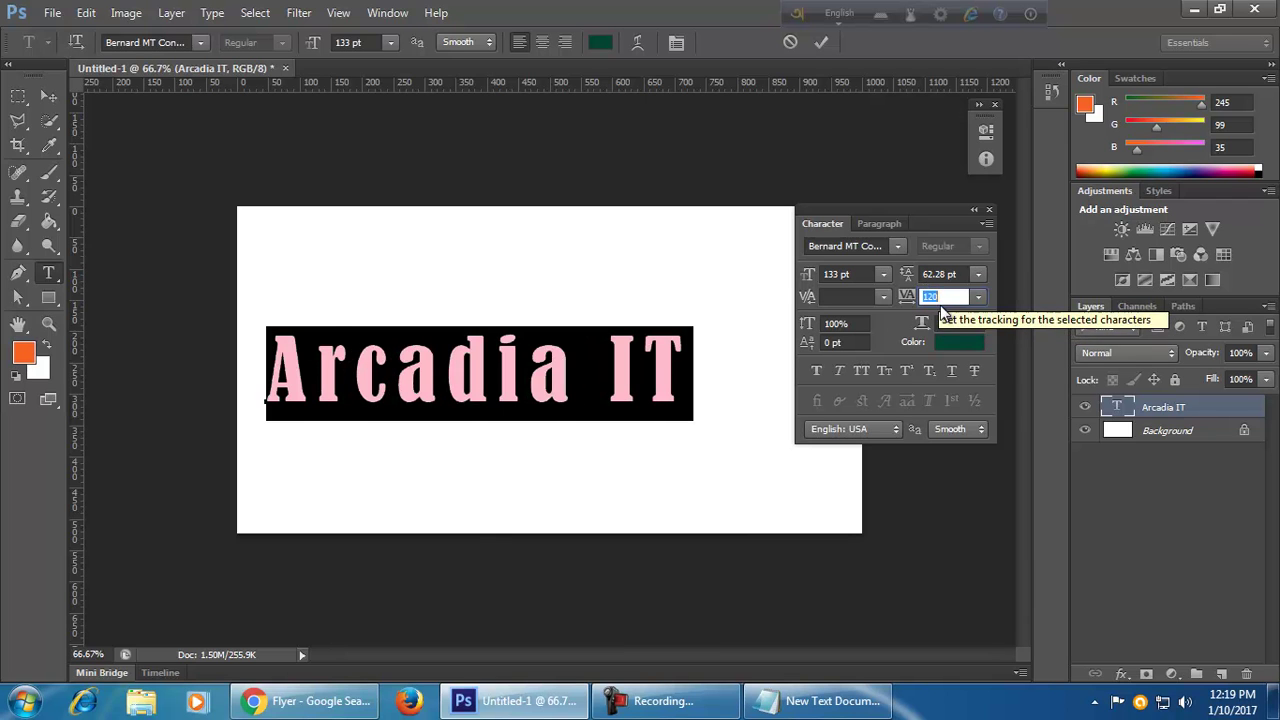
left_click(949, 299)
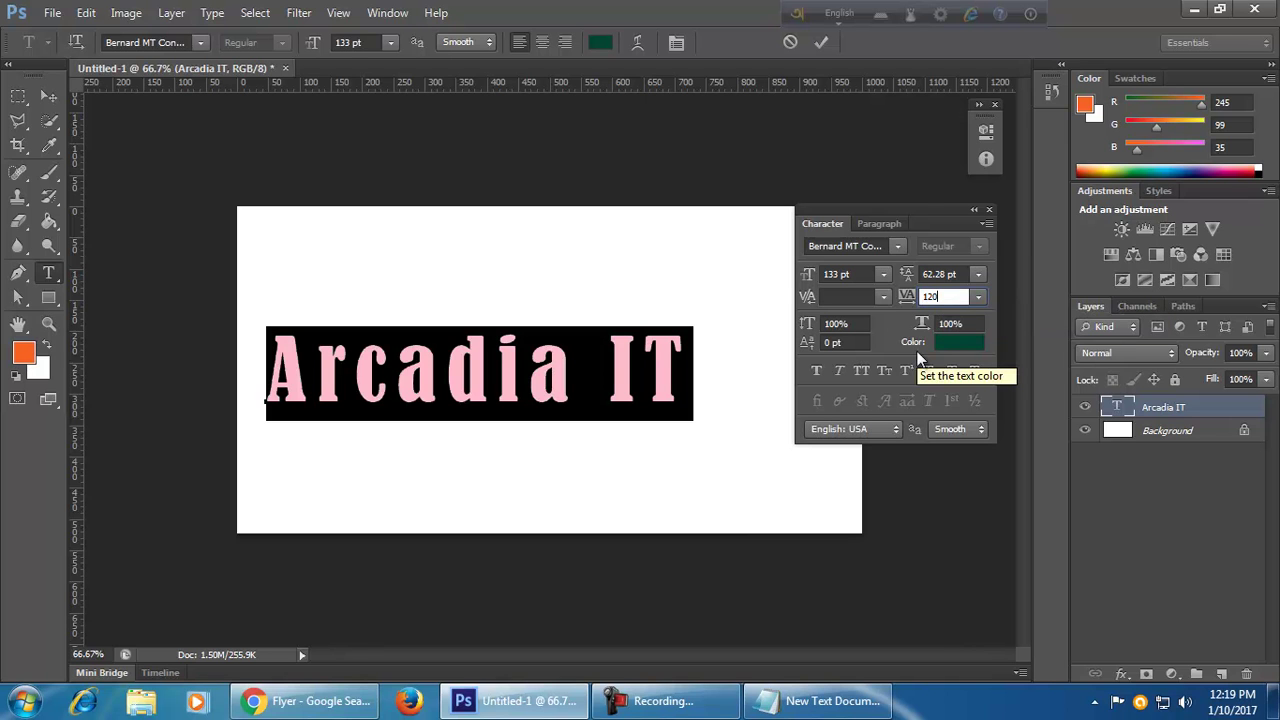
key("Up")
key("Up")
key("Up")
key("Up")
key("Up")
key("Up")
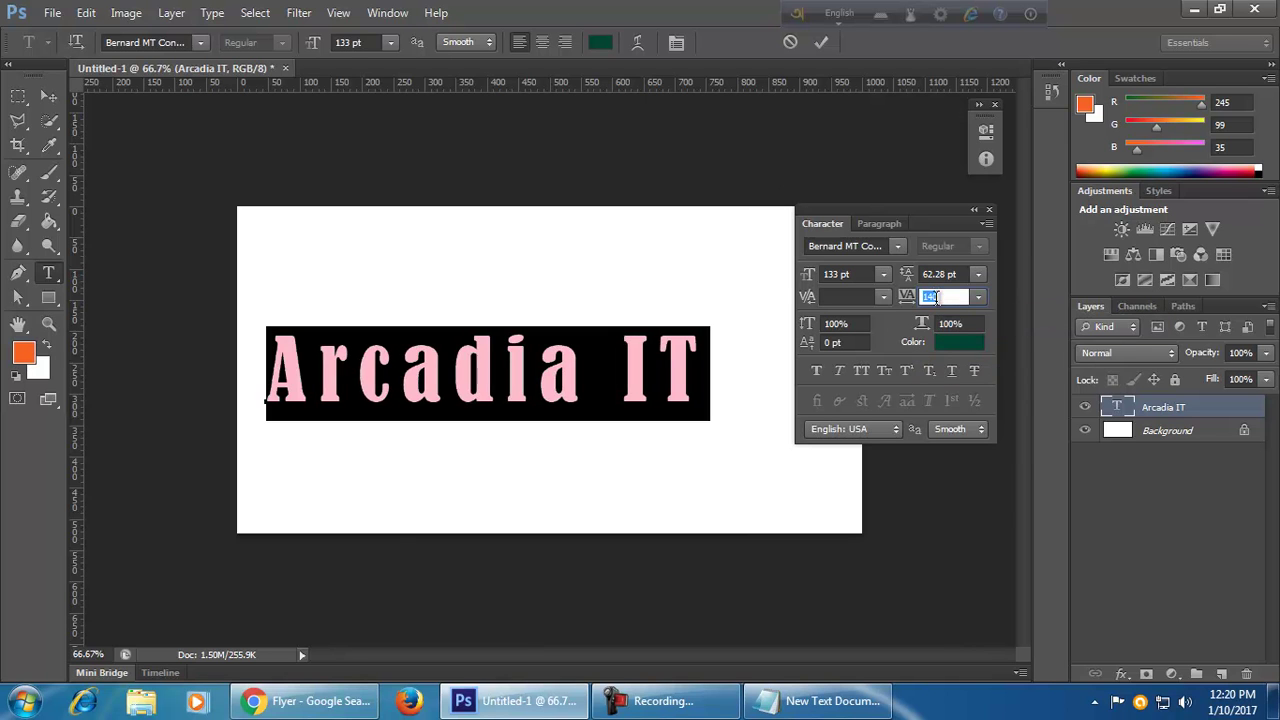
key("Up")
key("Up")
key("Up")
key("Up")
key("Up")
key("Up")
key("Up")
key("Up")
key("Up")
key("Up")
key("Up")
key("Up")
key("Up")
key("Up")
key("Up")
key("Up")
key("Up")
key("Up")
key("Up")
key("Up")
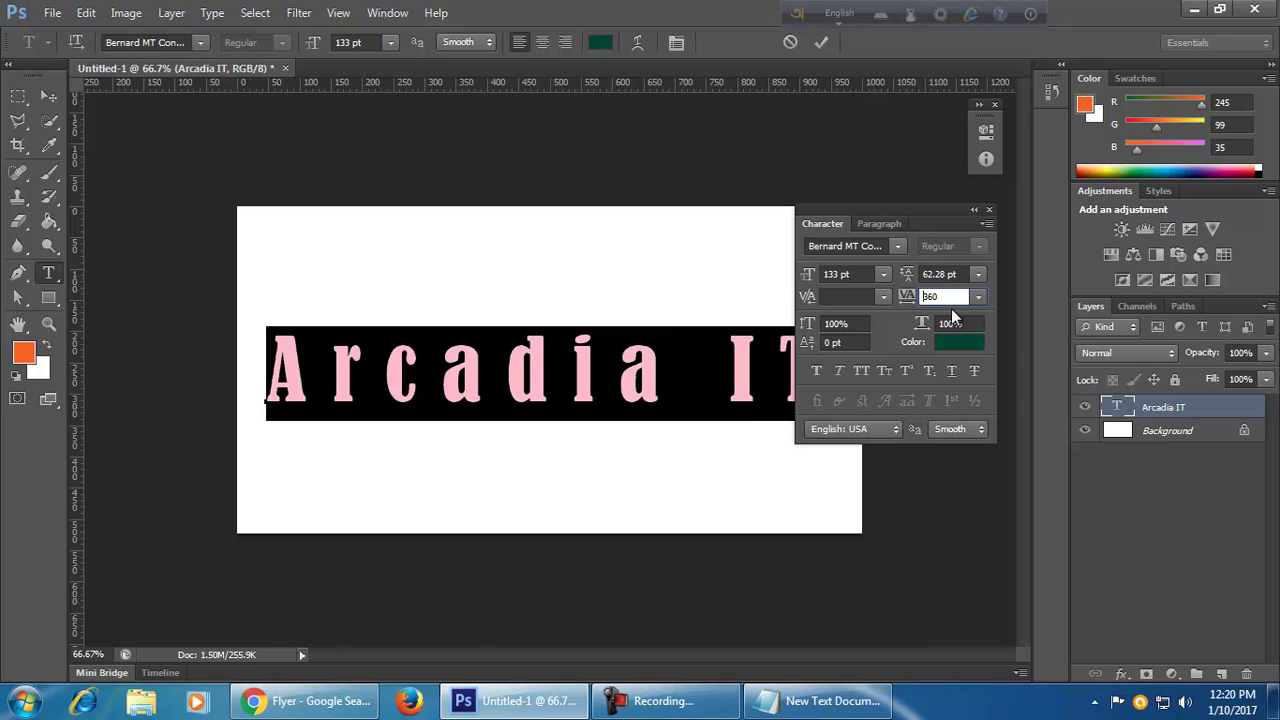
- Reduce the Arcadia IT text's tracking to 280 and move the character settings clear of the text
key("shift+Down")
key("shift+Down")
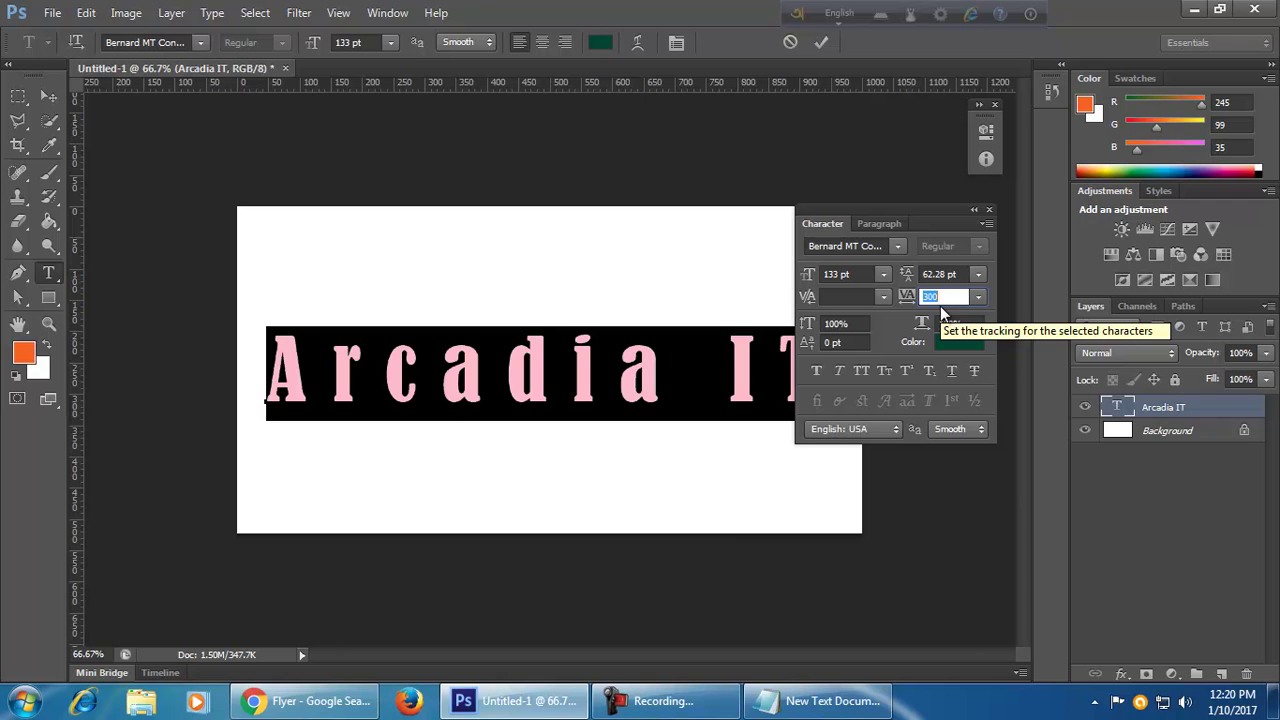
key("Down")
key("Down")
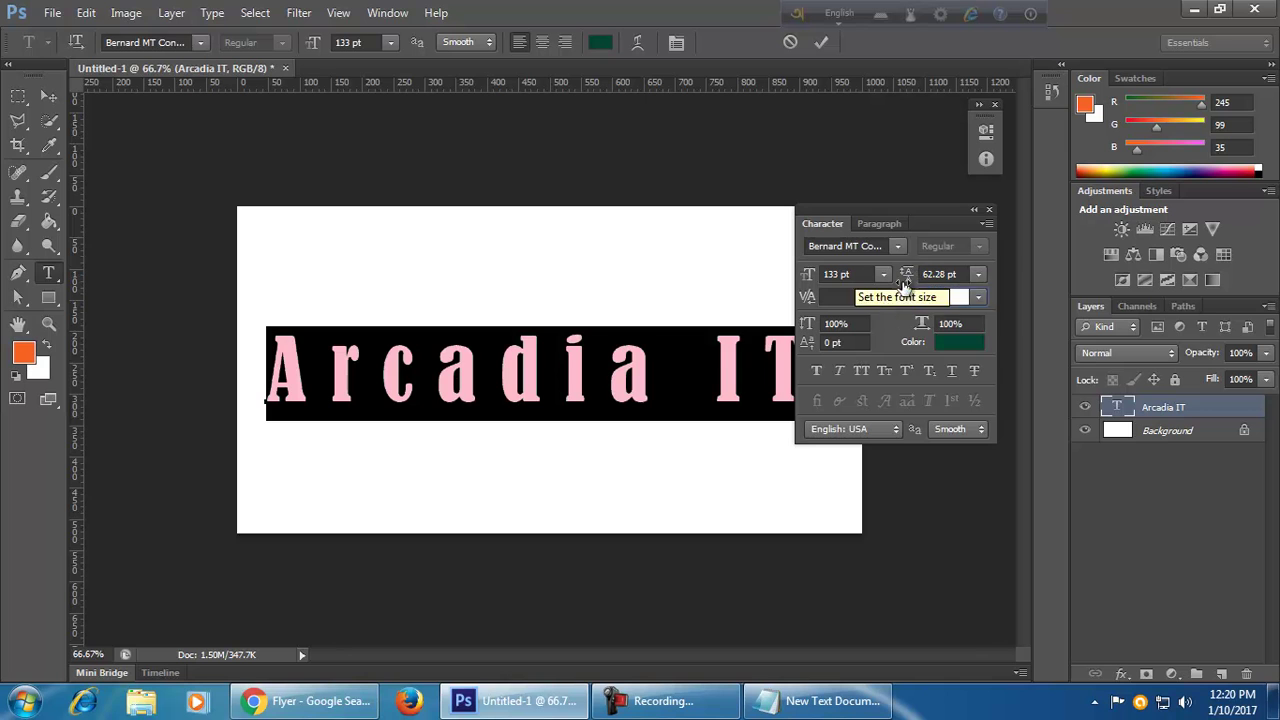
left_click_drag(900, 219, 941, 228)
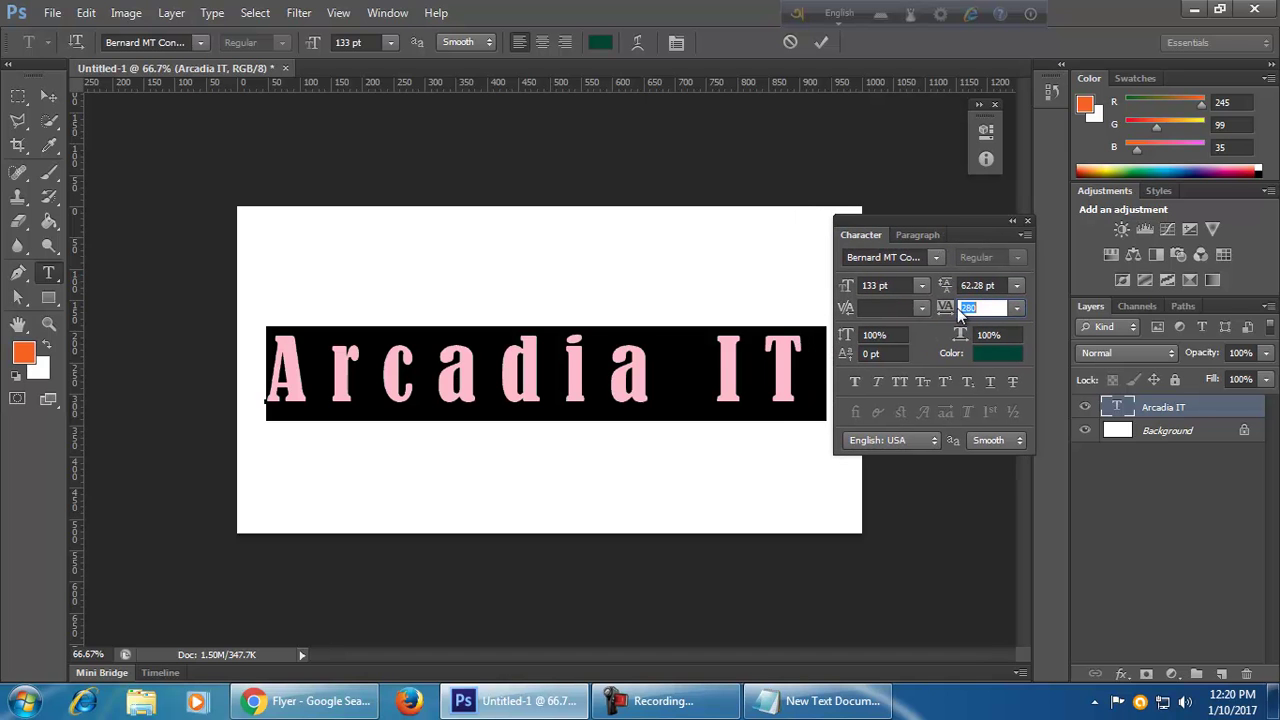
- Commit the text edit and delete the Arcadia IT text layer
left_click(48, 95)
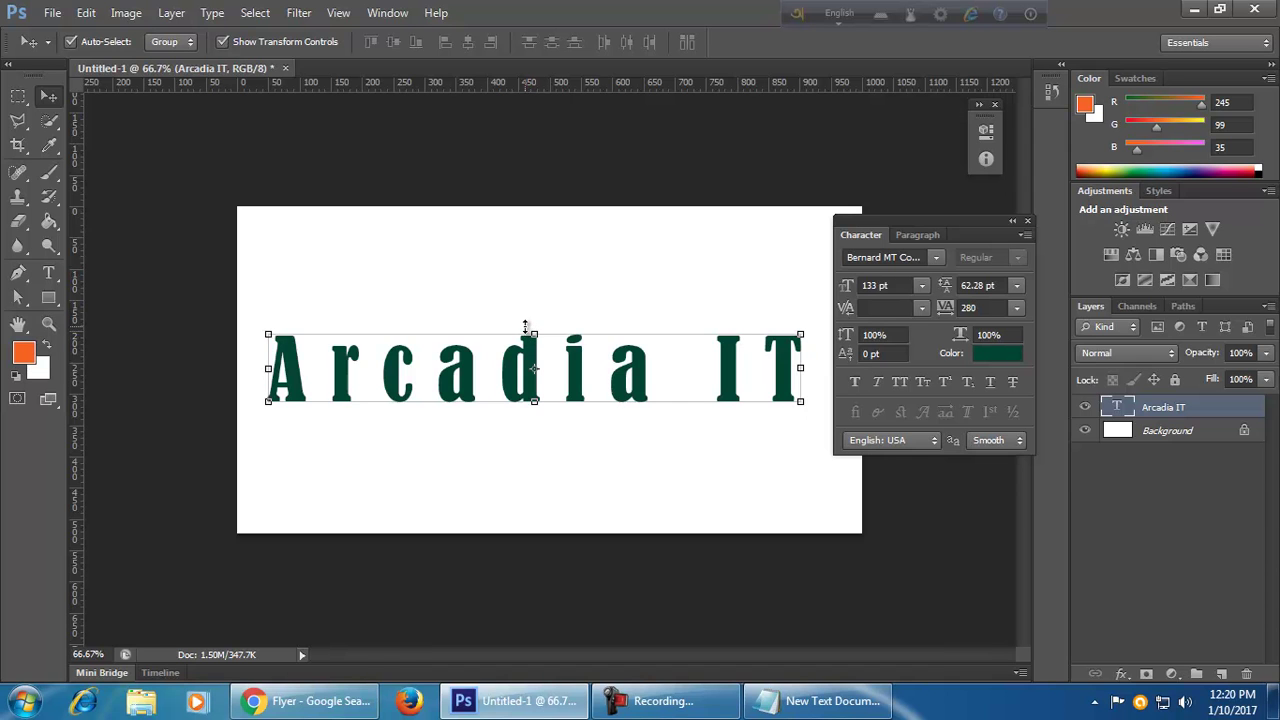
key("Delete")
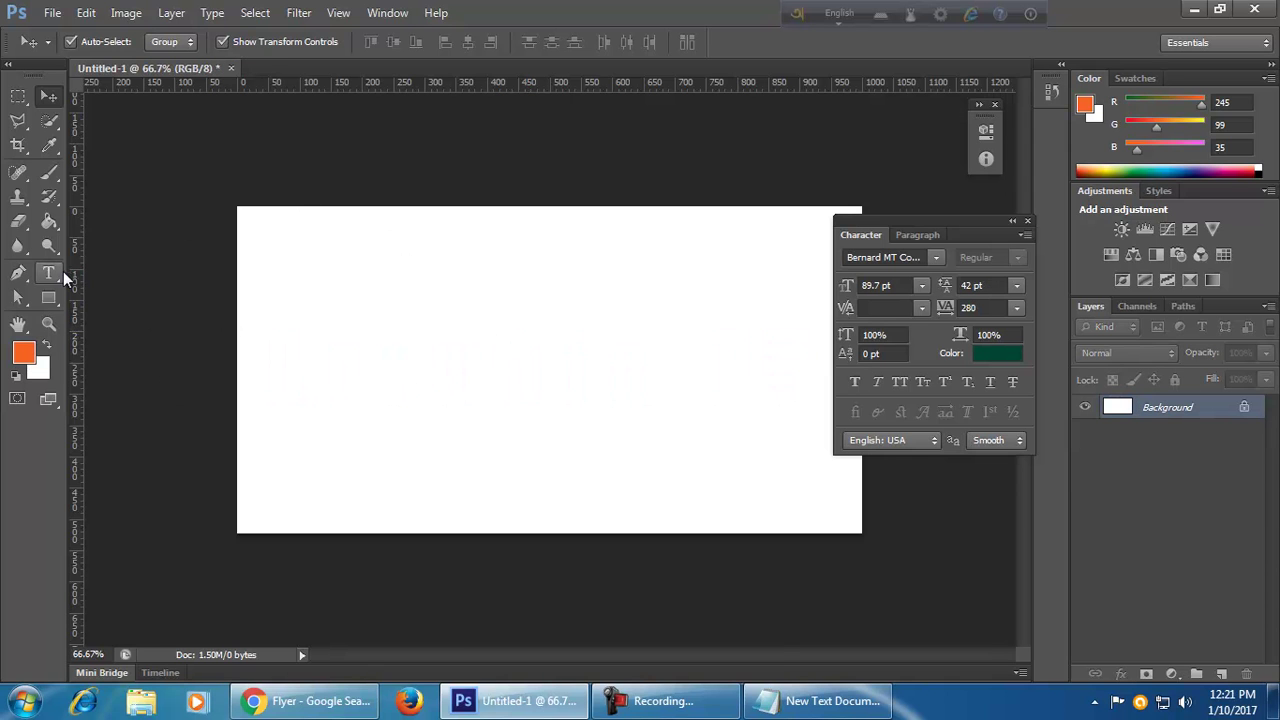
- Create a paragraph text box in the middle of the canvas with a font size of 9 pt
left_click(50, 273)
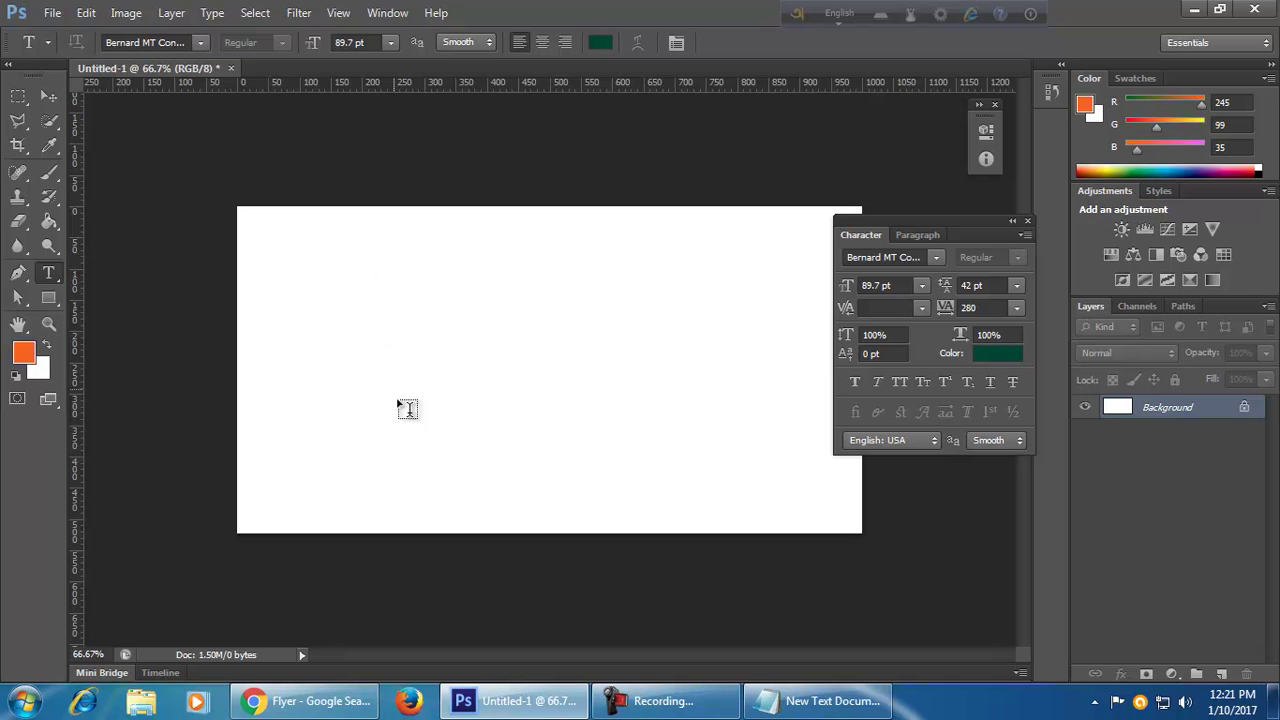
left_click_drag(299, 278, 697, 497)
key("space")
left_click(390, 42)
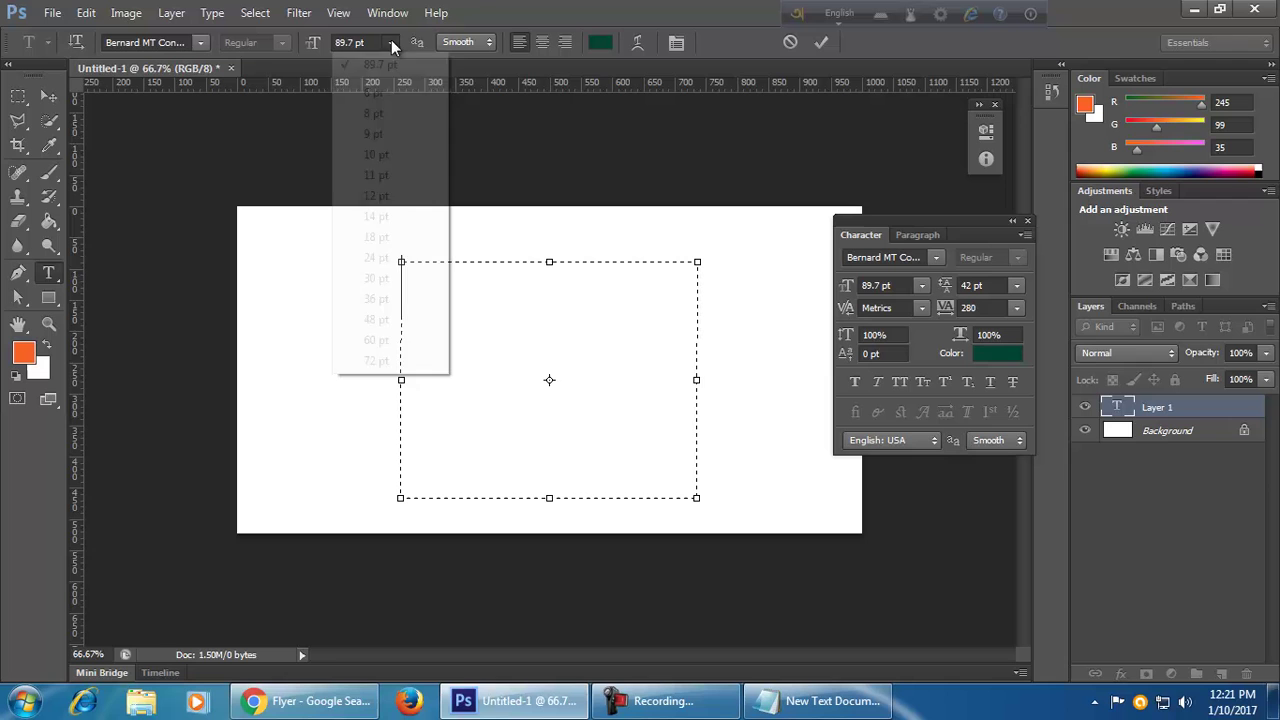
left_click(415, 133)
- Fill the text box with nine lines of random filler text, pasting it repeatedly, and commit the text
type("creativedfgdfgdfgdfgname ")
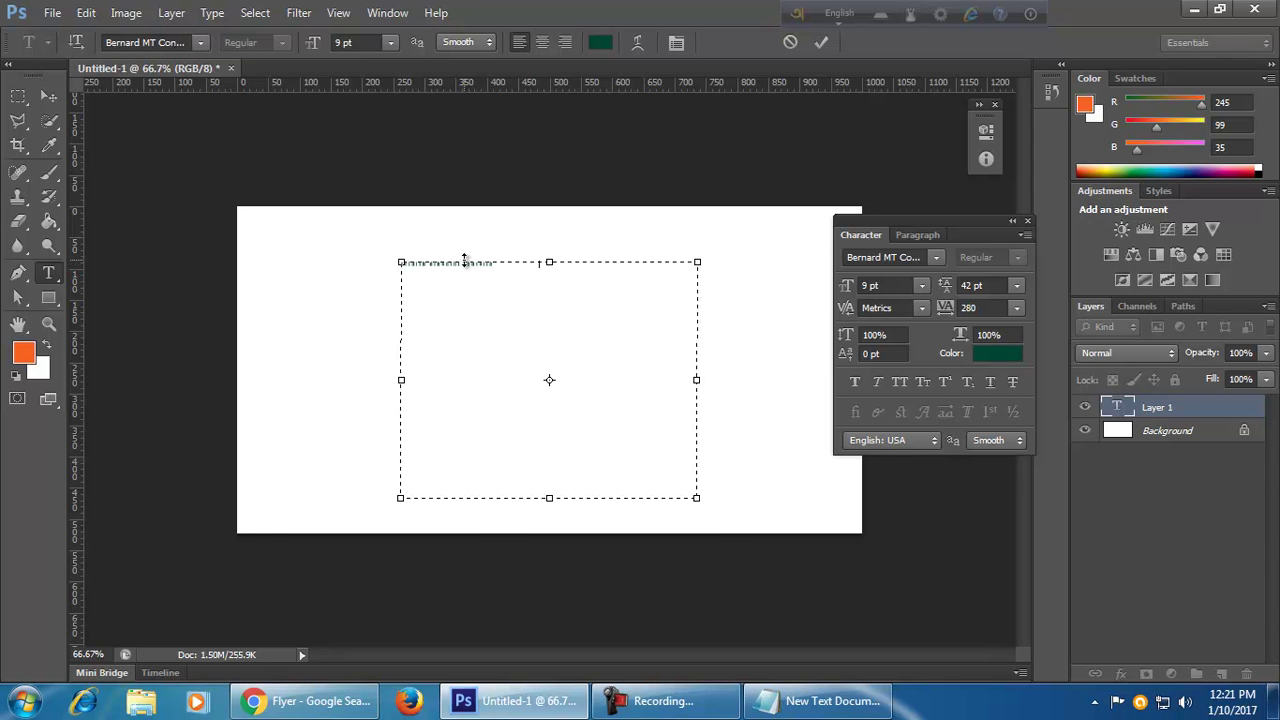
type("dfgdfgdfgdfgdfgdfgdfgdf dfgdfgdf dfg")
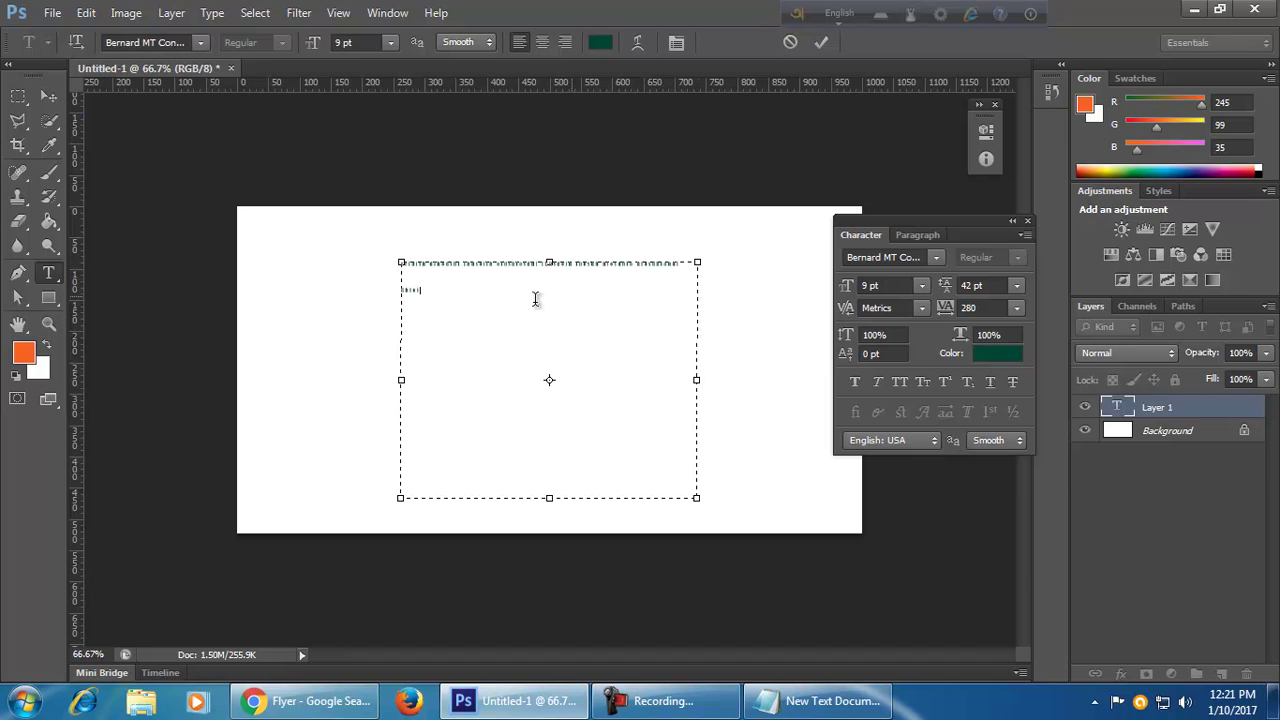
key("BackSpace")
key("BackSpace")
key("BackSpace")
key("ctrl+v")
key("ctrl+v")
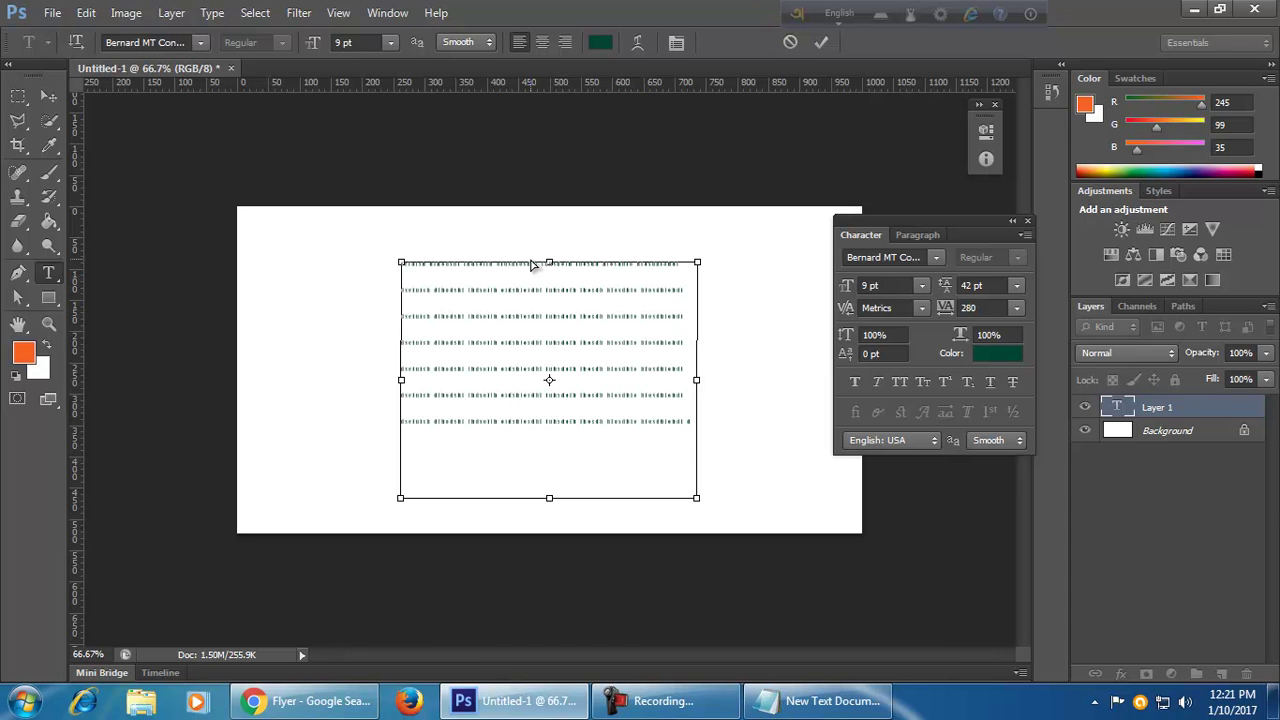
key("ctrl+v")
key("ctrl+v")
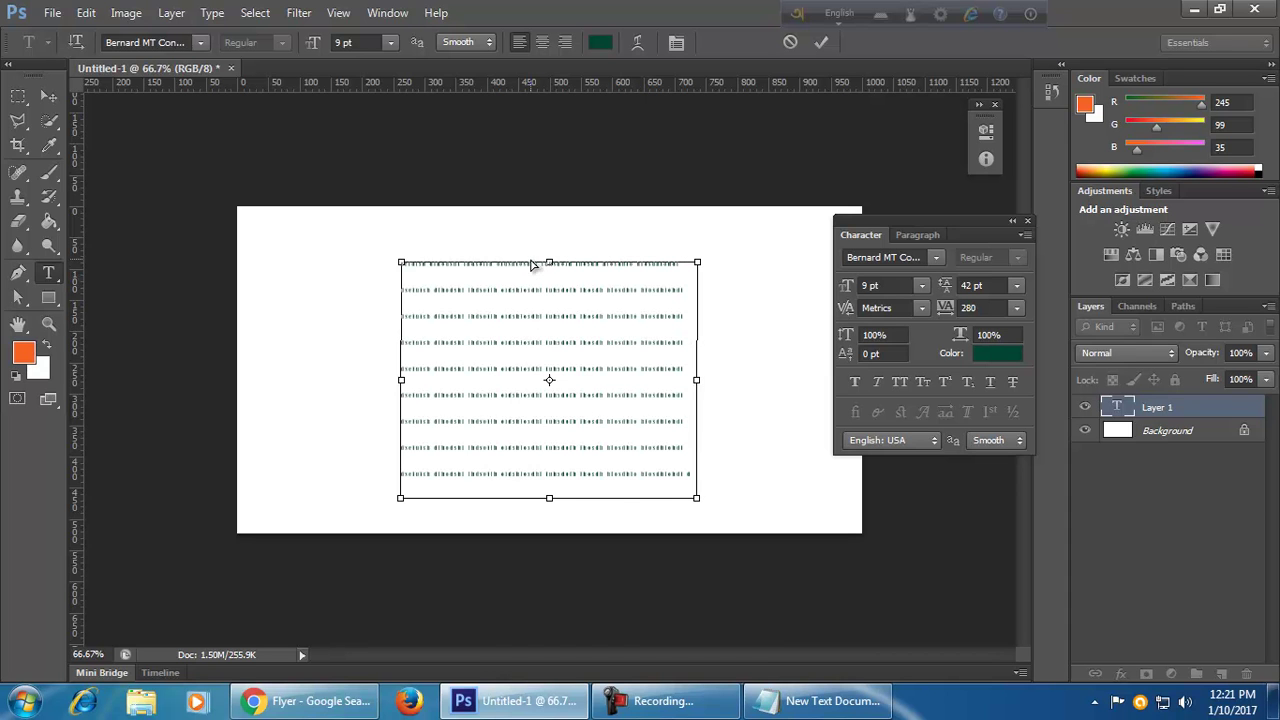
left_click(48, 96)
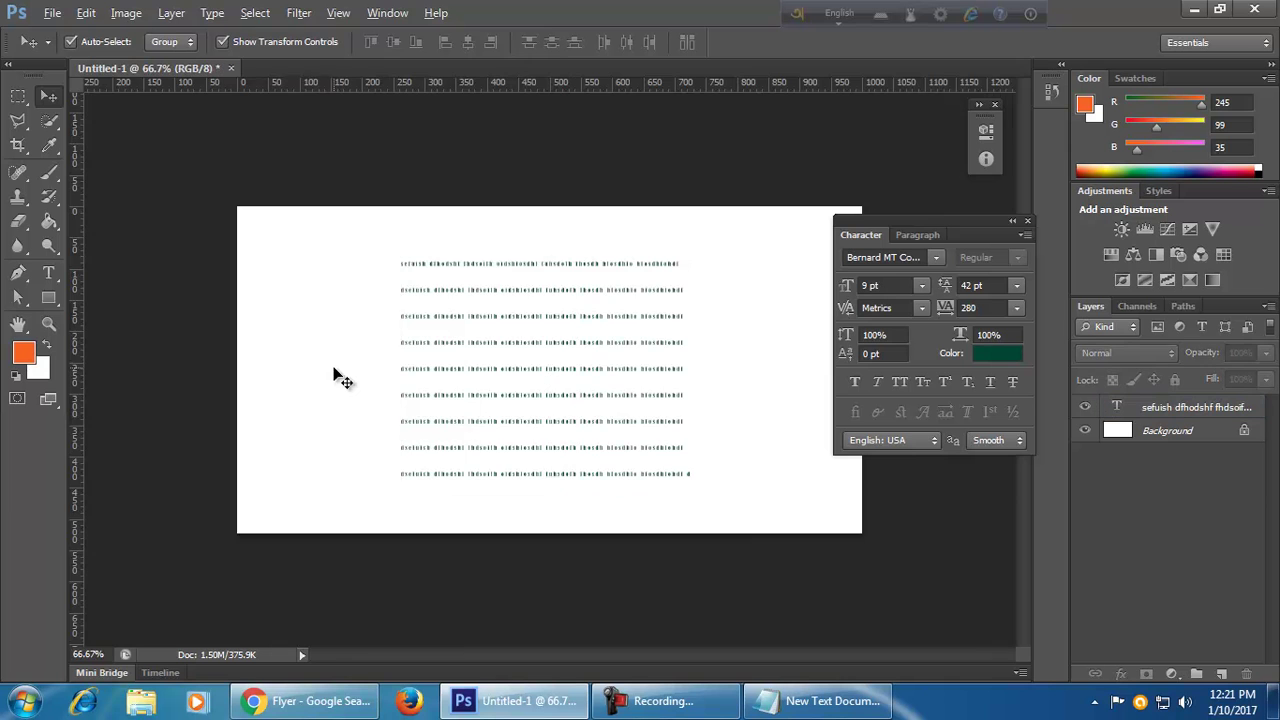
- Select the filler text layer and set its leading to 9 pt
key("ctrl+plus")
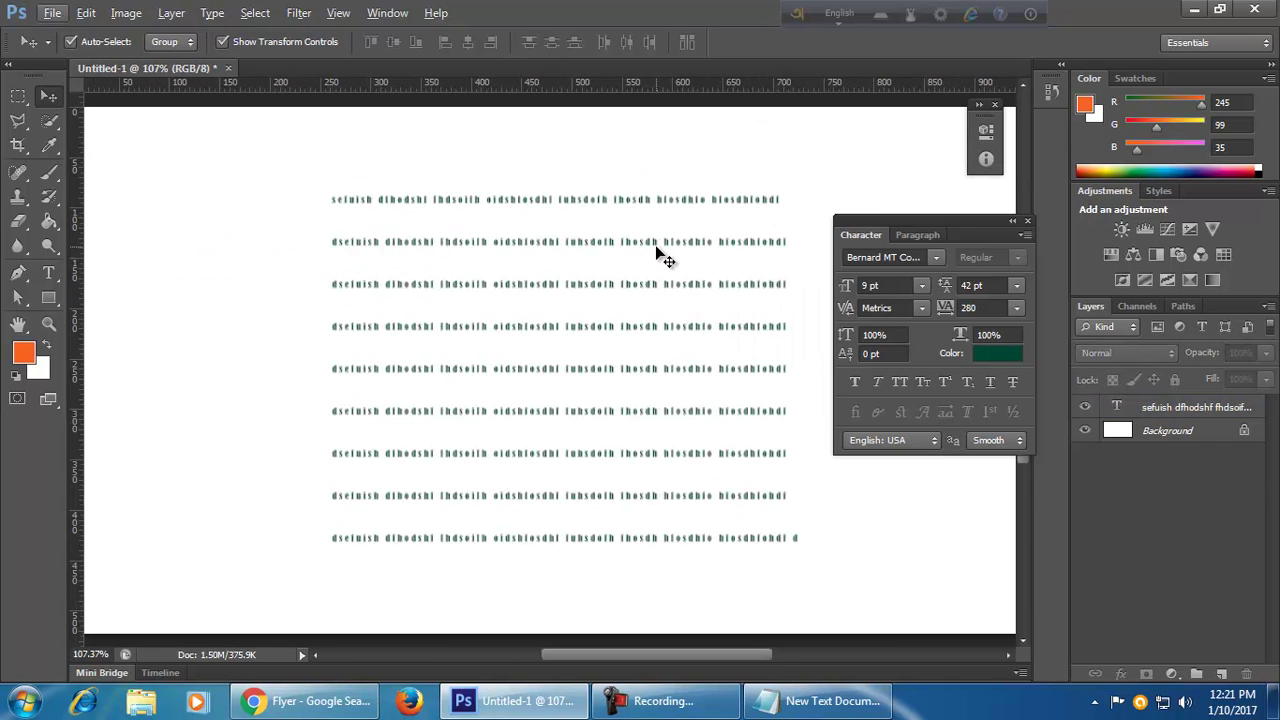
left_click(653, 252)
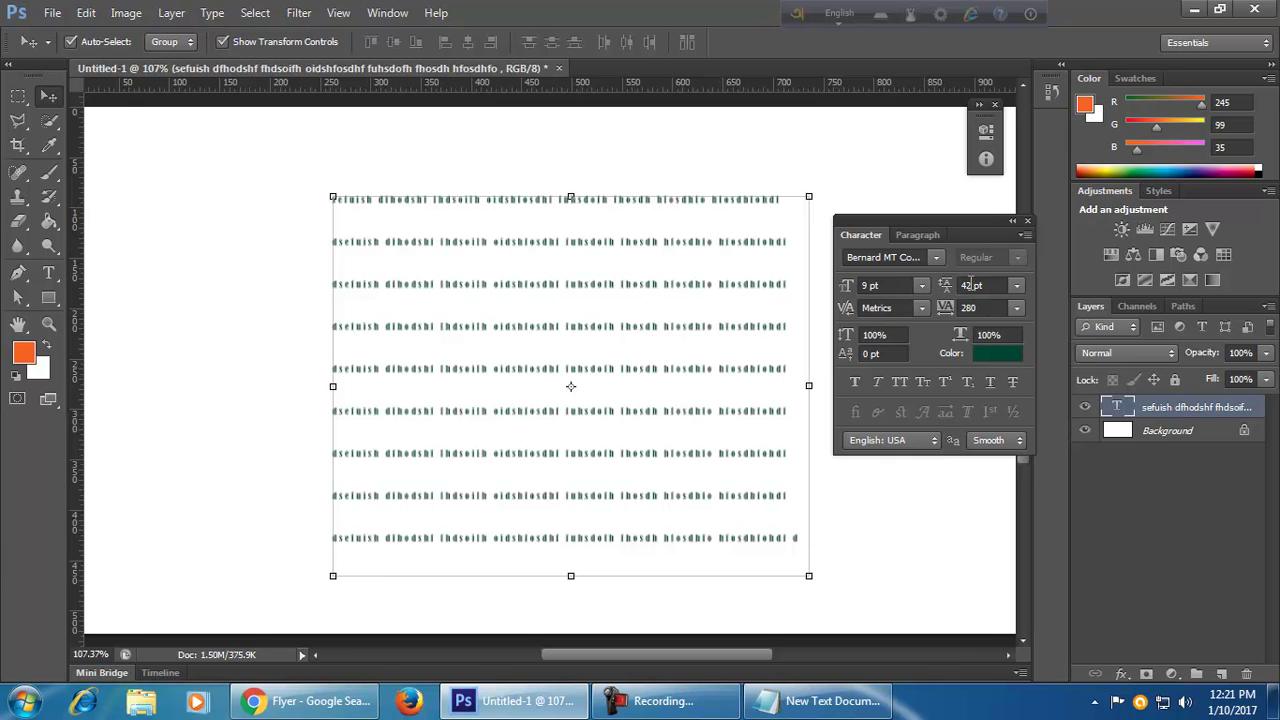
left_click(1014, 286)
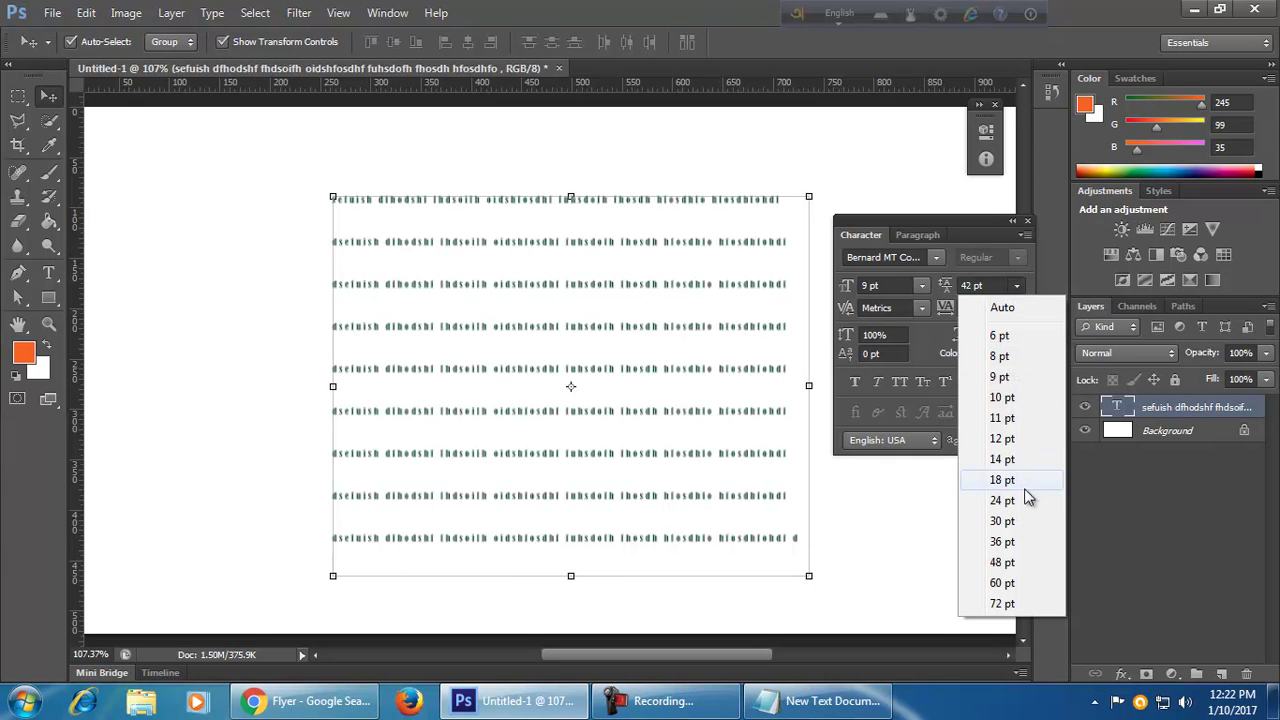
left_click(1017, 381)
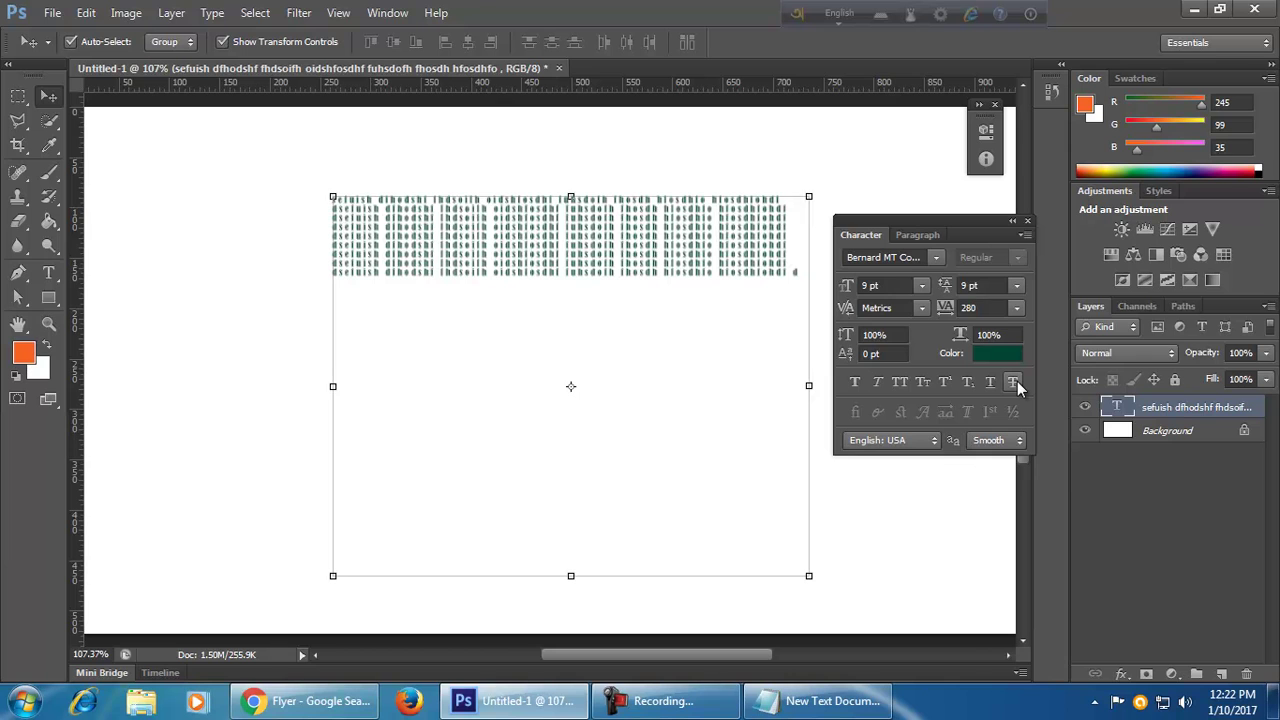
- Try to set the filler text's leading to 30 pt
left_click(988, 286)
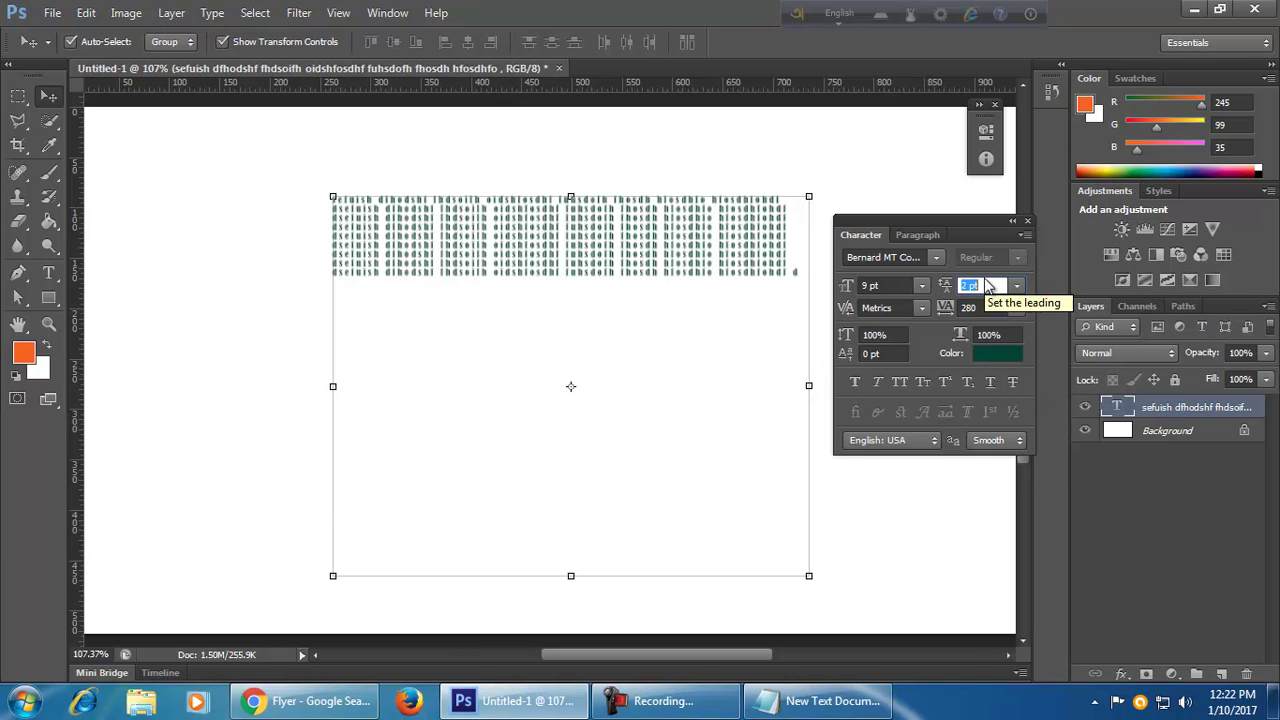
scroll(990, 286, "up", 8)
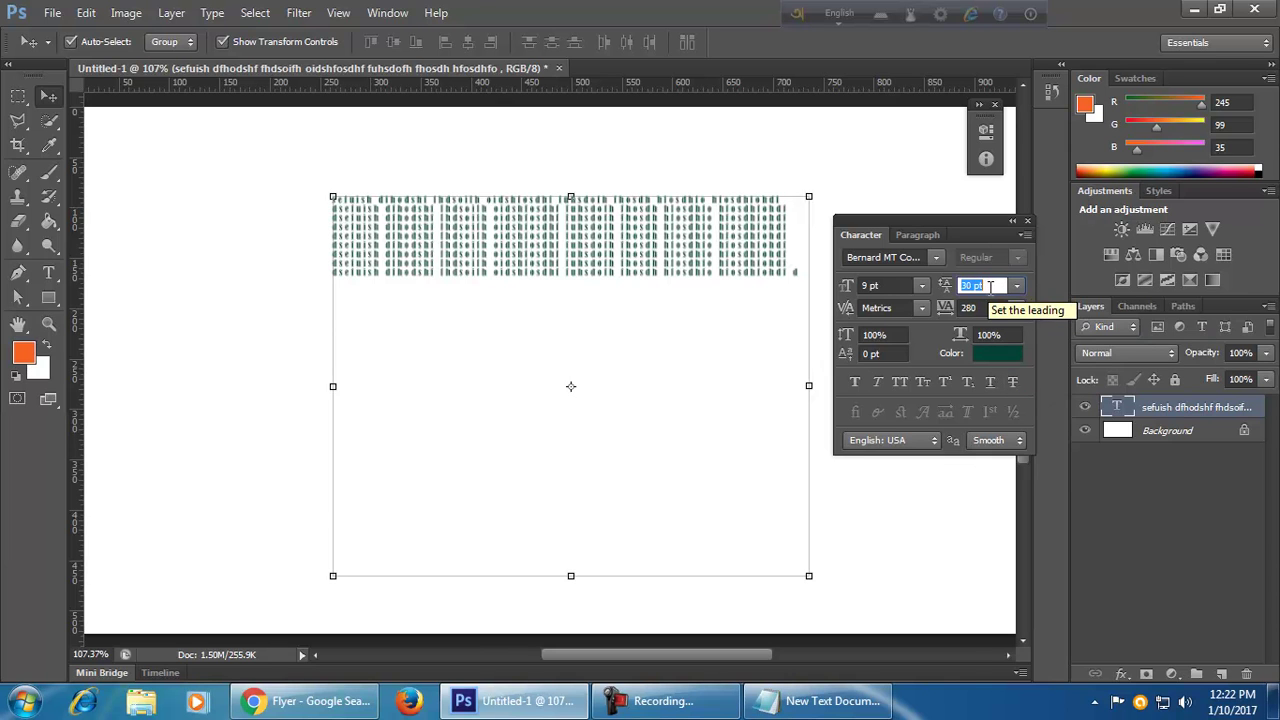
left_click(991, 293)
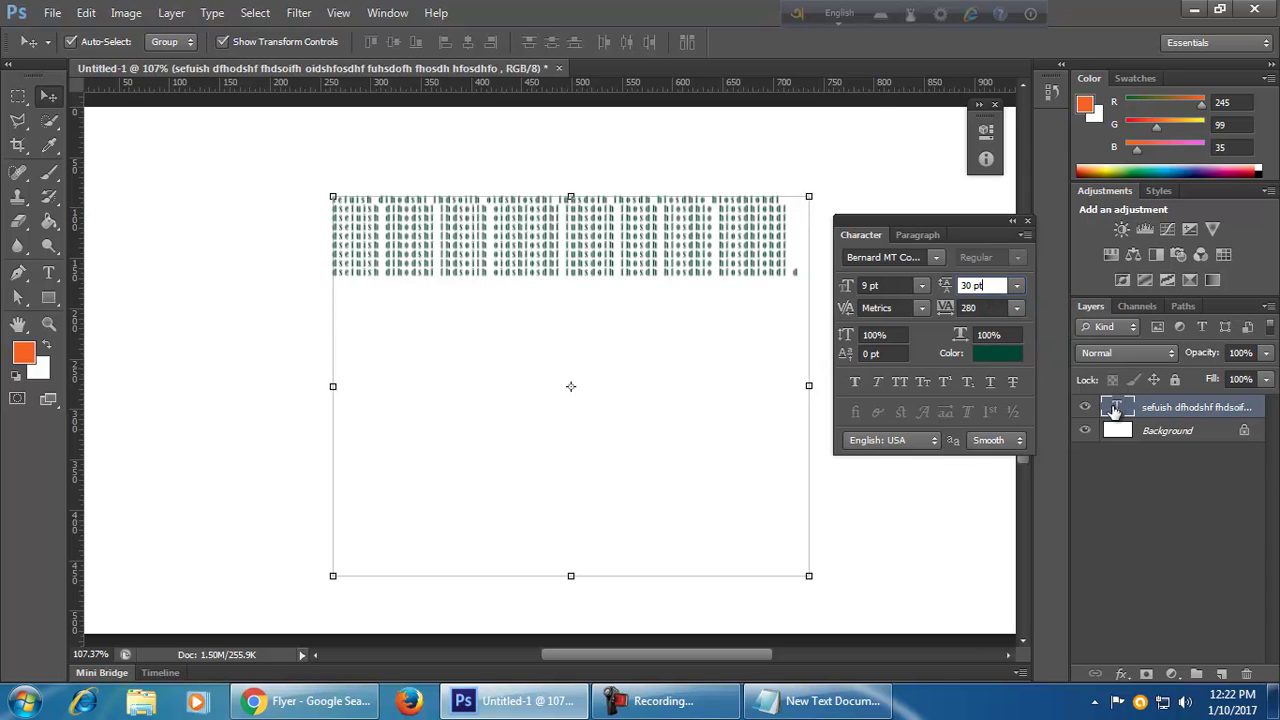
double_click(1116, 407)
key("Return")
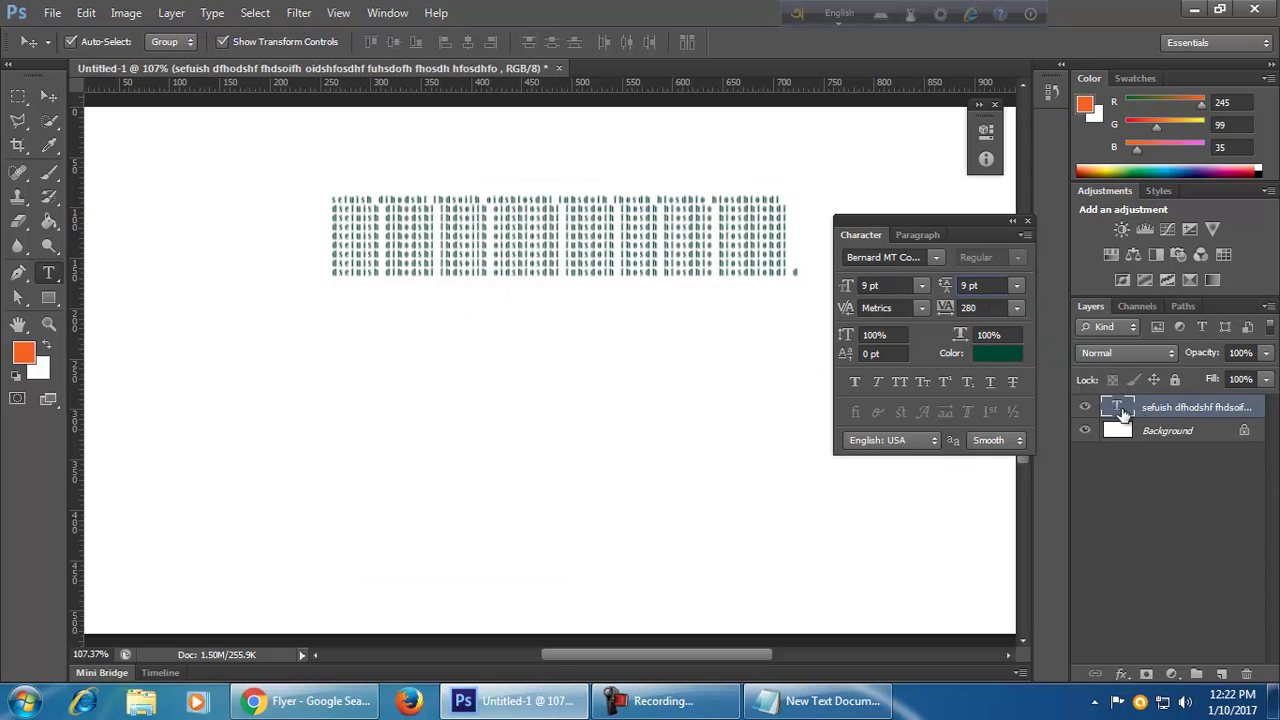
- Select all of the filler text and raise its leading to 46 pt
double_click(1118, 408)
left_click(979, 287)
key("Up")
key("Up")
key("Up")
key("Up")
key("Up")
key("Up")
key("Up")
key("Up")
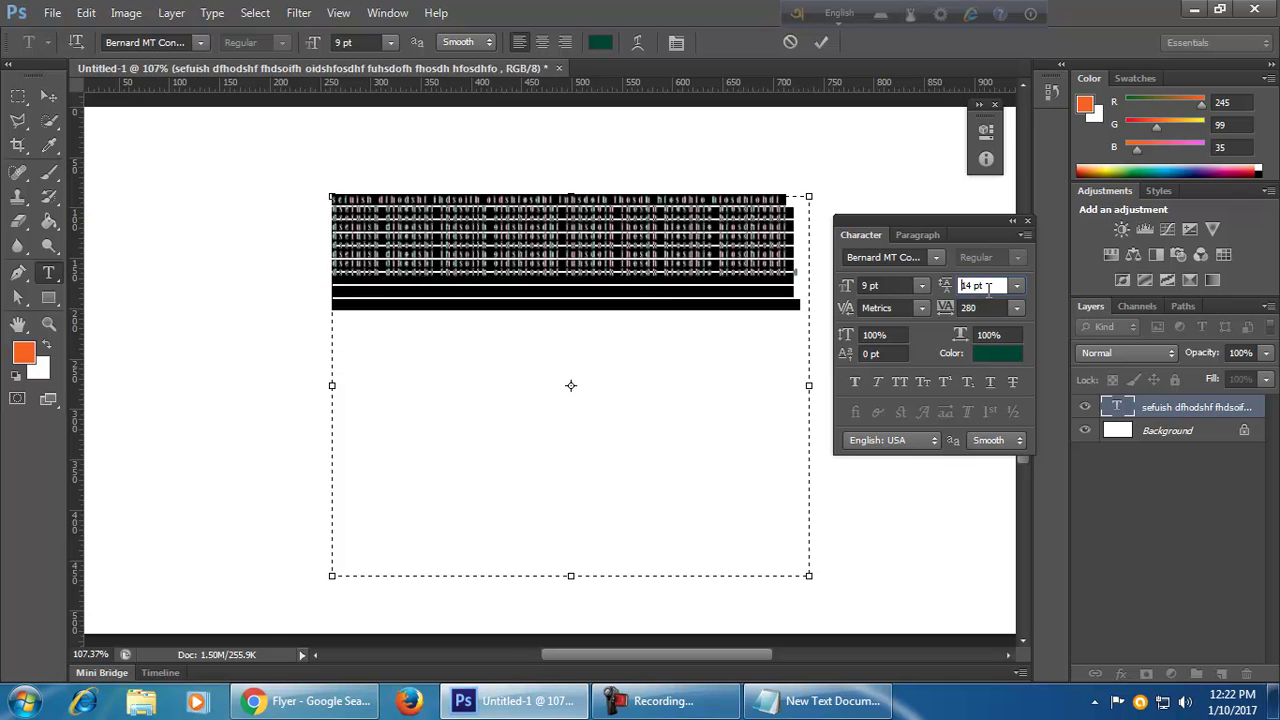
key("Up")
key("Up")
key("Up")
key("Up")
key("Up")
key("Up")
key("Up")
key("Up")
key("Up")
key("Up")
key("Up")
key("Up")
key("Up")
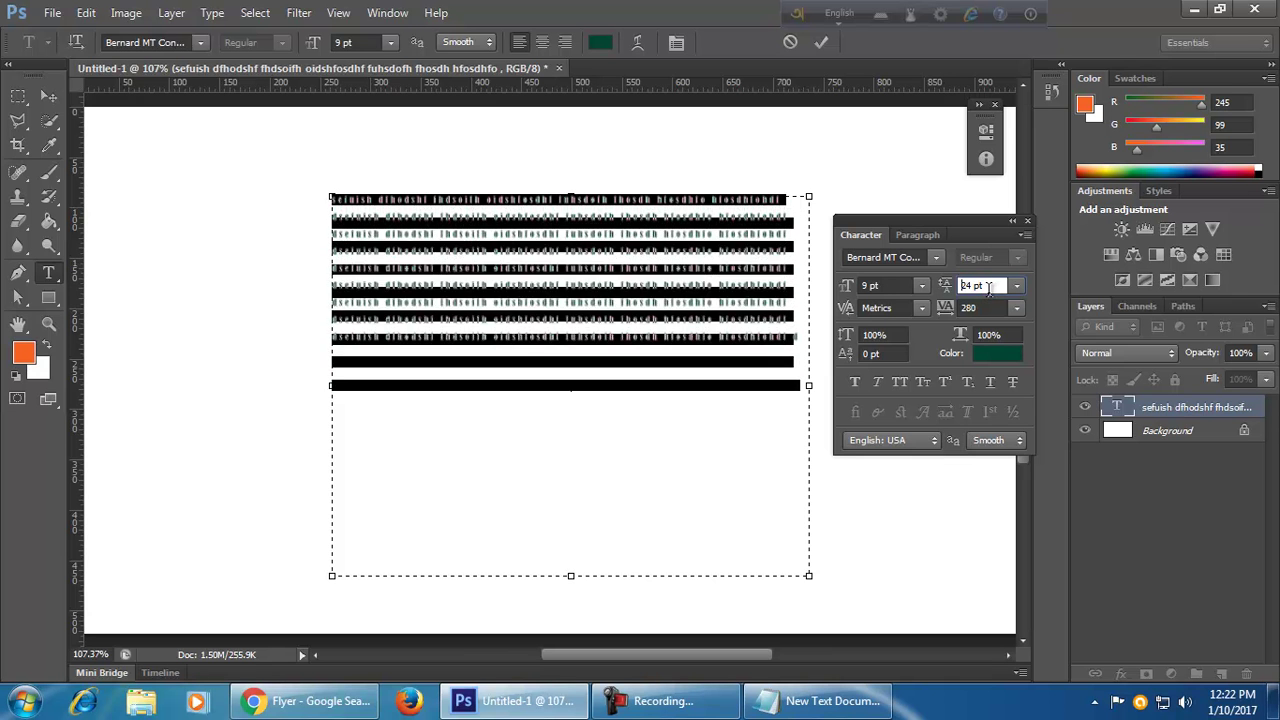
key("Up")
key("Up")
key("Up")
key("Up")
key("Up")
key("Up")
key("Up")
key("Up")
key("Up")
key("Up")
key("Up")
key("Up")
key("Up")
key("Up")
key("Up")
key("Up")
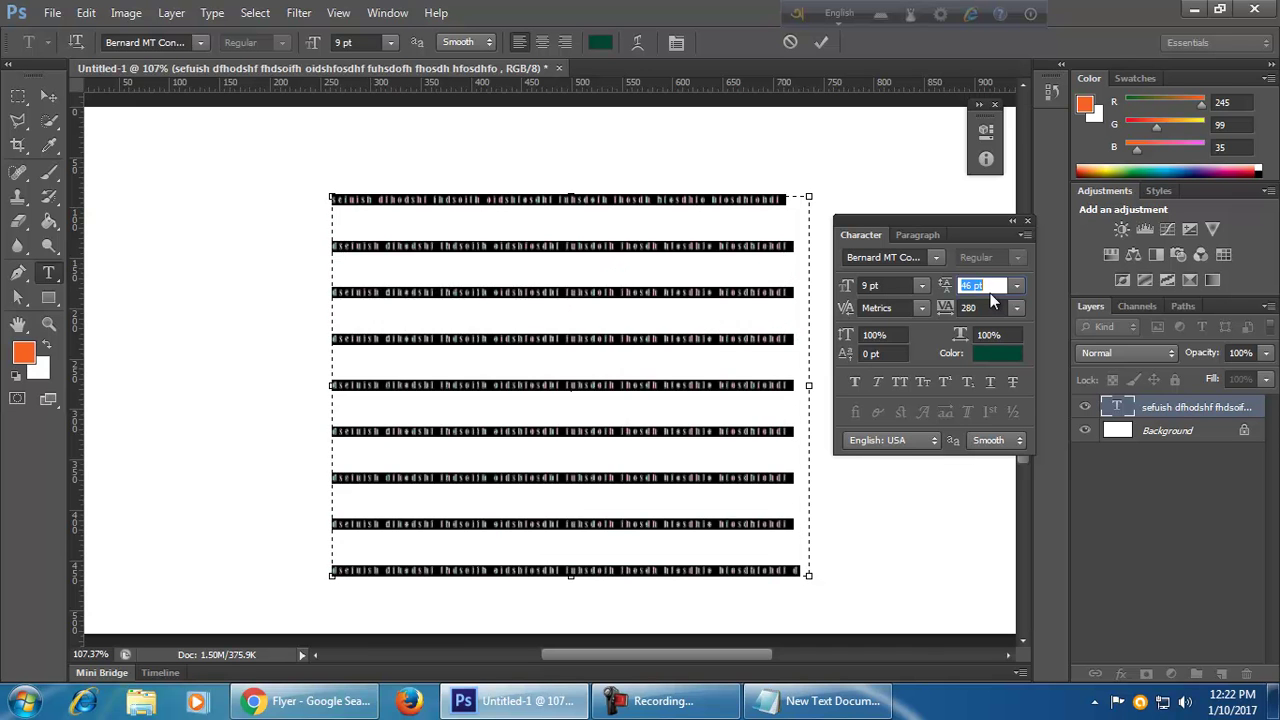
- Lower the leading of the selected filler text to 19 pt
key("Down")
key("Down")
key("Down")
key("Down")
key("Down")
key("Down")
key("Down")
key("Down")
key("Down")
key("Down")
key("Down")
key("Down")
key("Down")
key("Down")
key("Down")
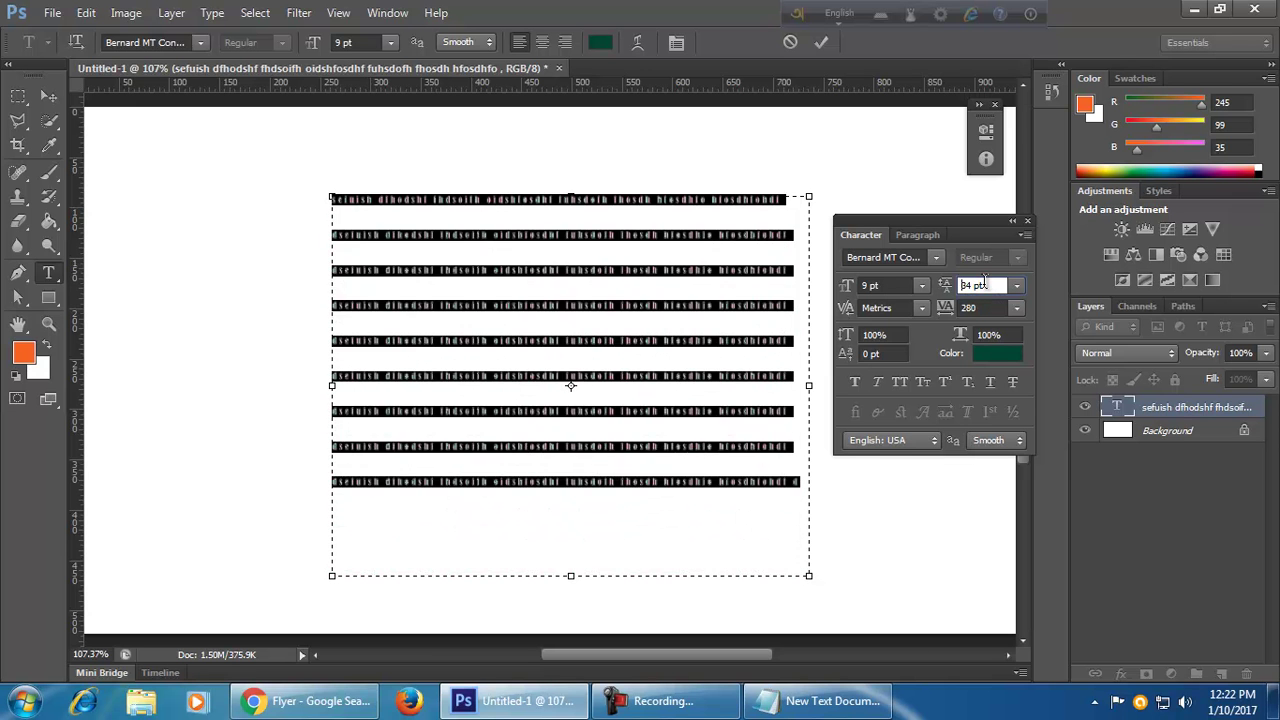
key("Down")
key("Down")
key("Down")
key("Down")
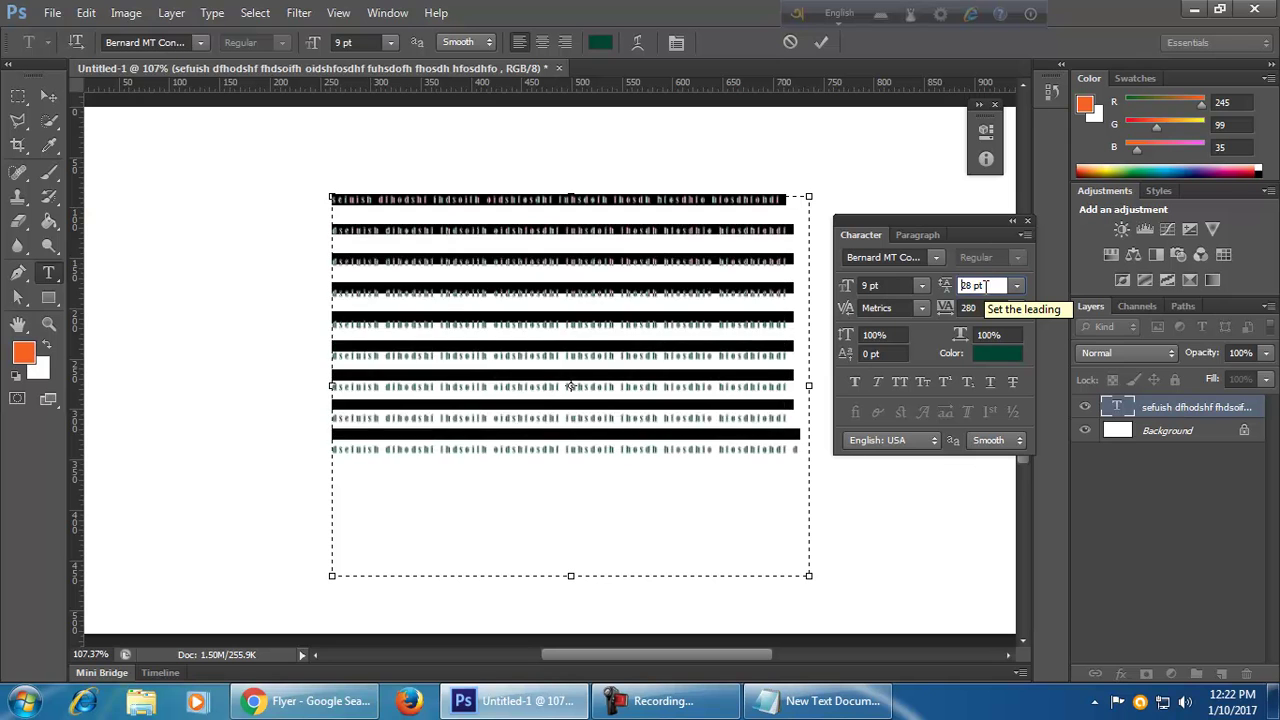
key("Down")
key("Down")
key("Down")
key("Down")
key("Down")
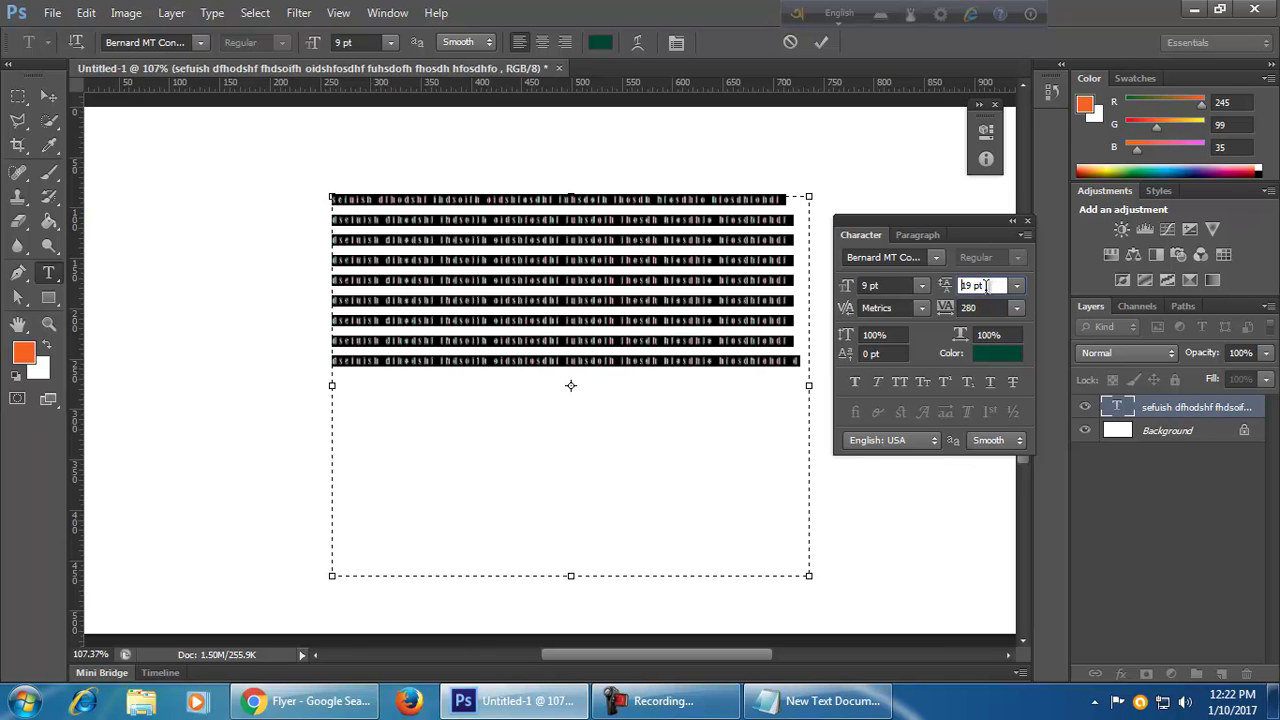
- Set the leading of the selected filler text to 27 pt
key("Down")
key("Down")
key("Up")
key("Up")
key("Up")
key("Up")
key("Up")
key("Up")
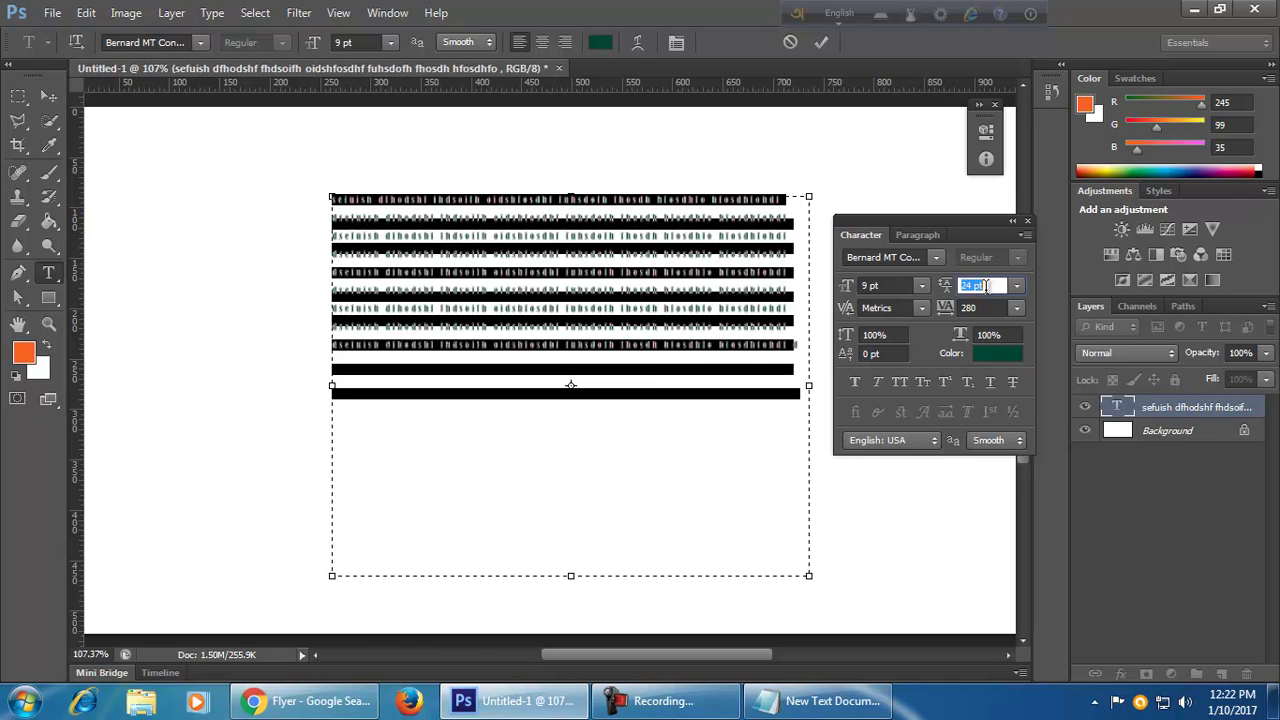
key("Up")
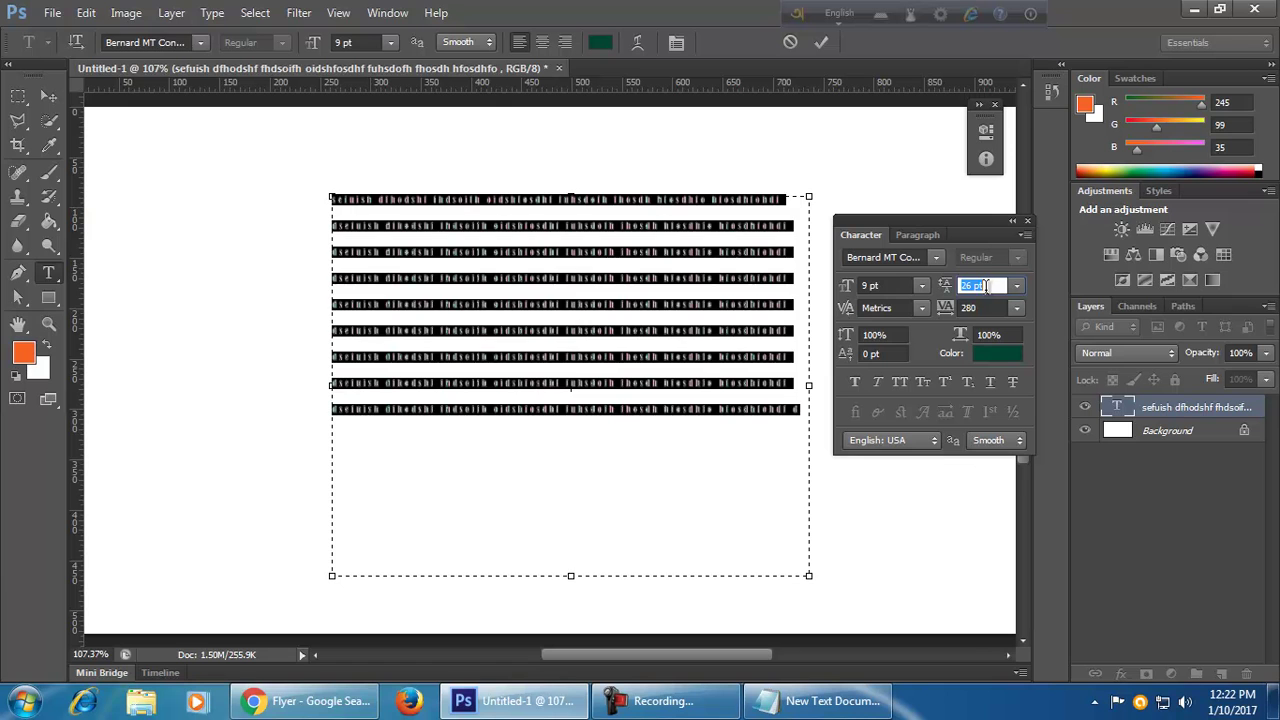
key("Up")
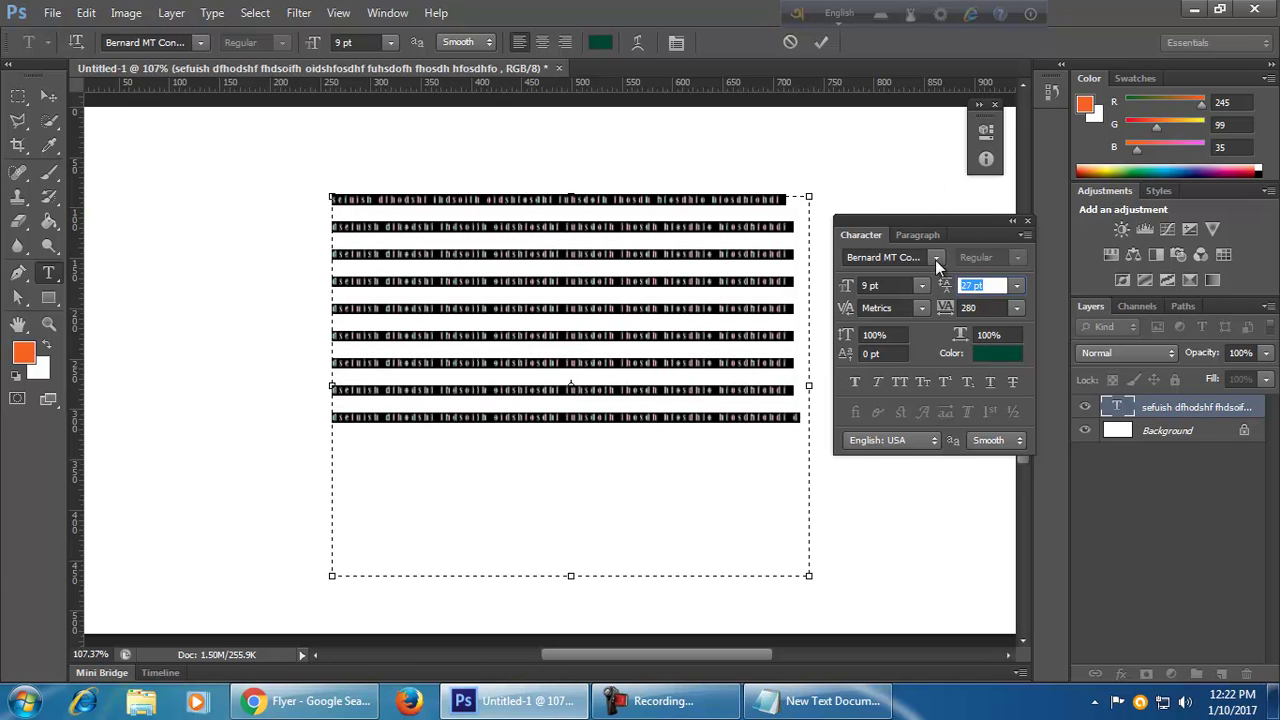
- Look through the available font, font size, leading and tracking presets without choosing any
left_click(937, 262)
left_click(937, 262)
left_click(925, 286)
left_click(925, 286)
left_click(1015, 288)
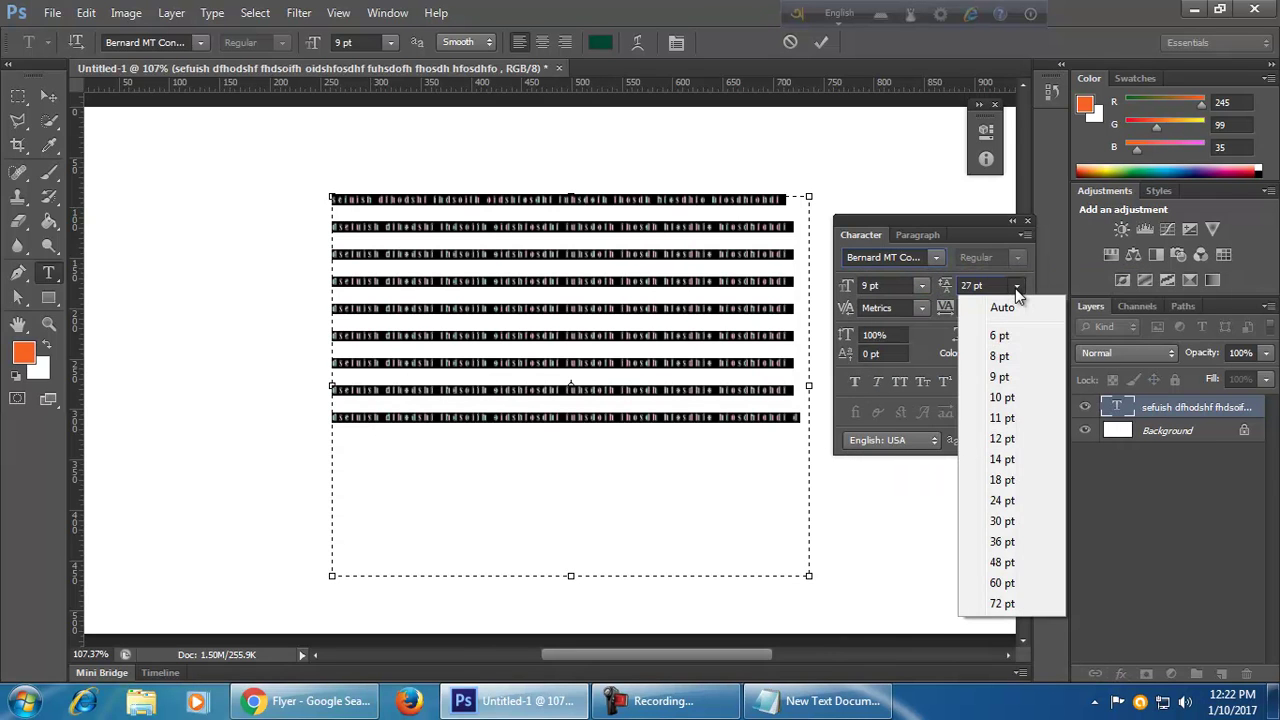
left_click(1015, 288)
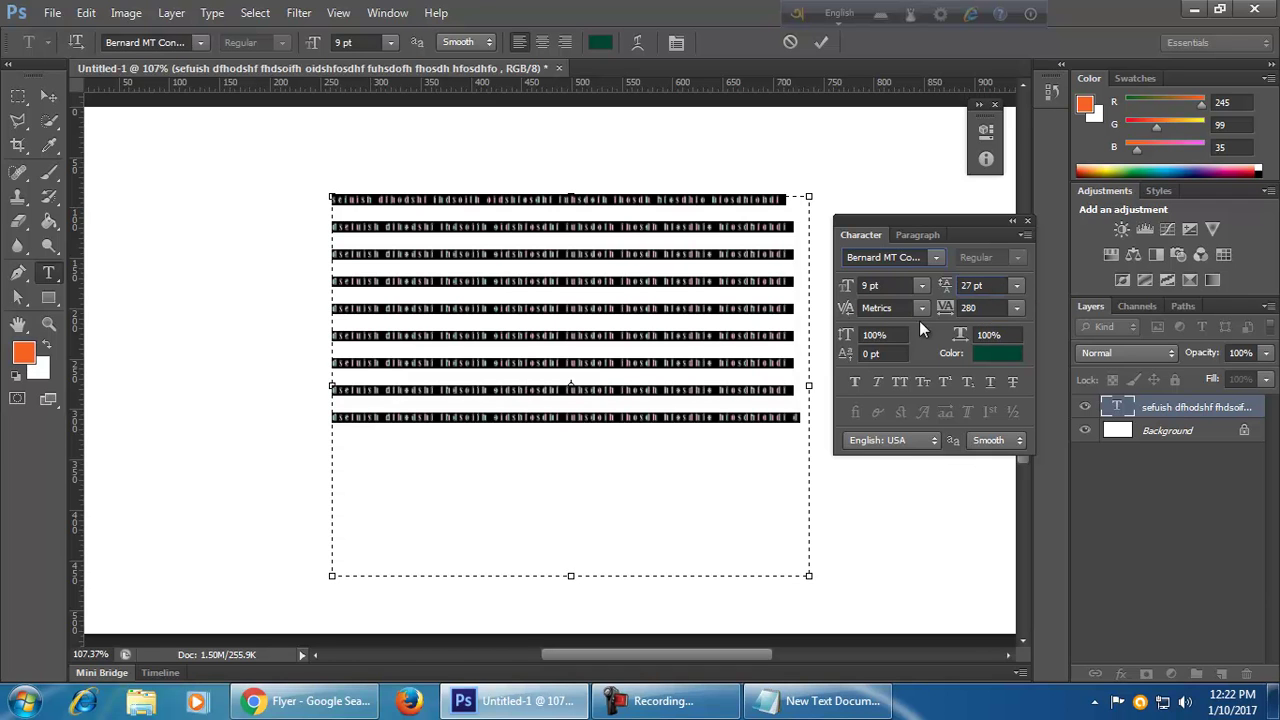
left_click(1015, 309)
left_click(1015, 309)
- Reduce the filler text's horizontal scale to 77% and restore it to 100%
left_click(1011, 337)
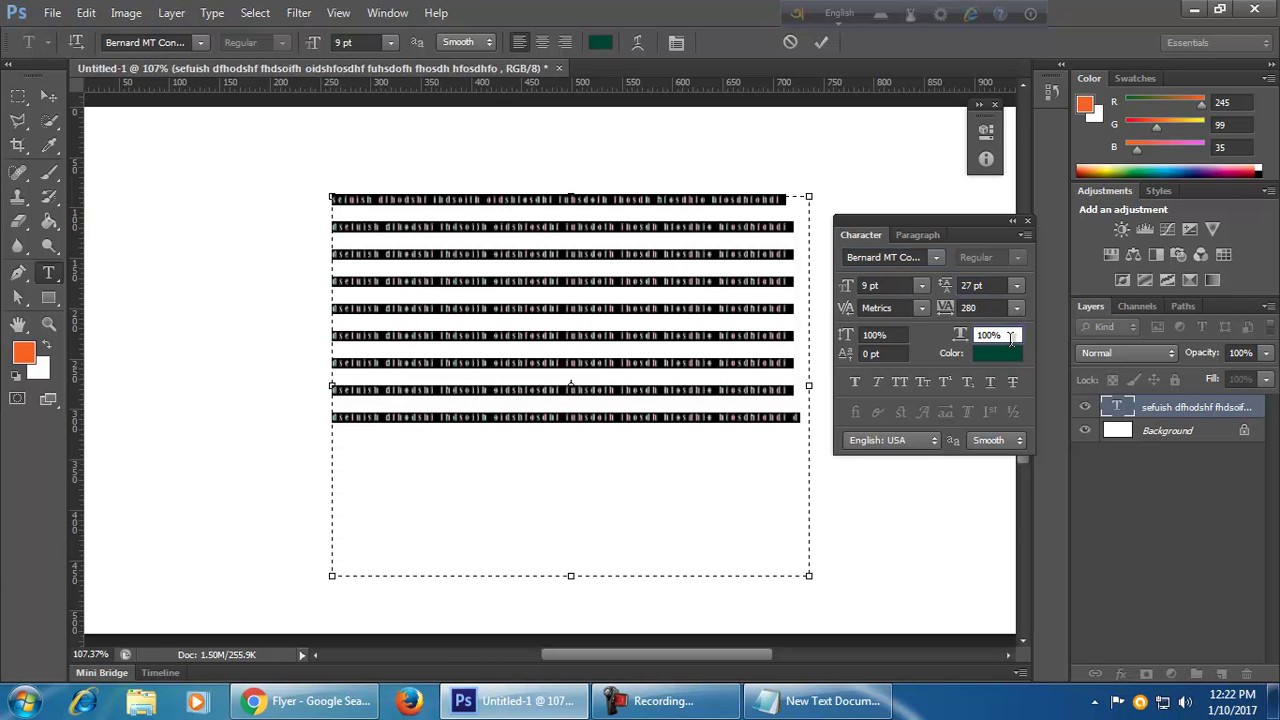
scroll(1010, 332, "down", 17)
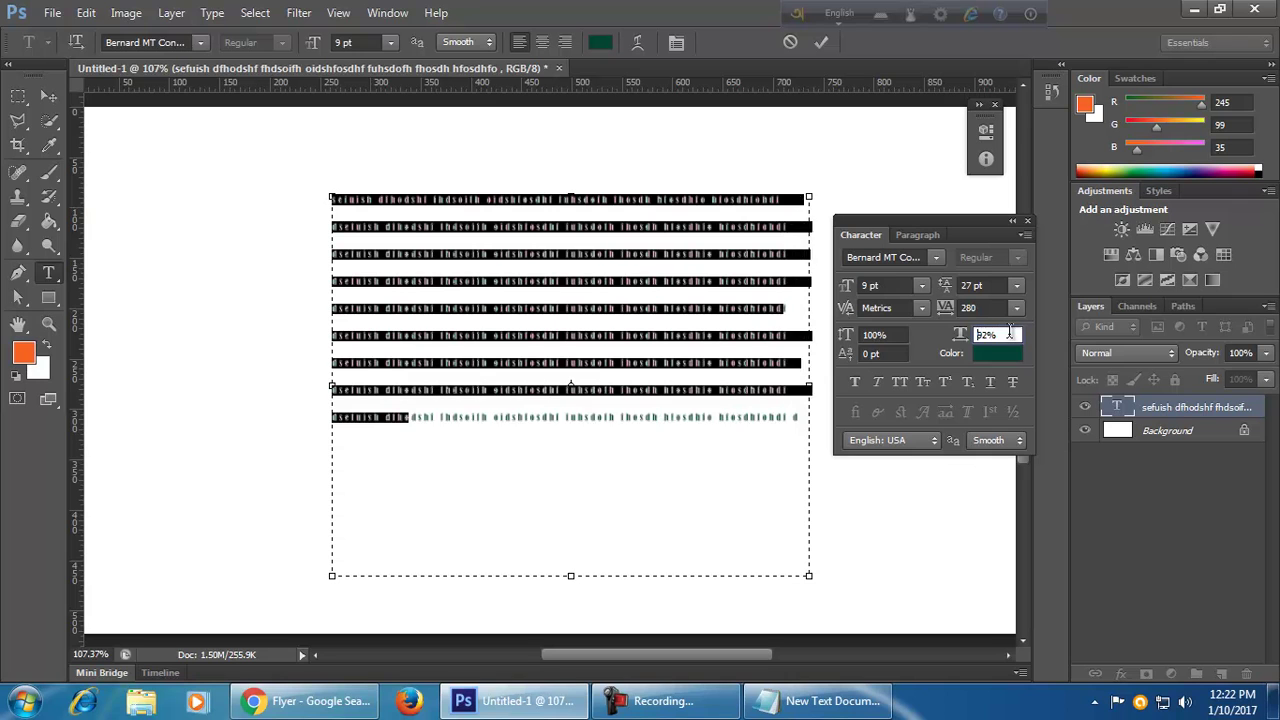
scroll(1010, 332, "down", 6)
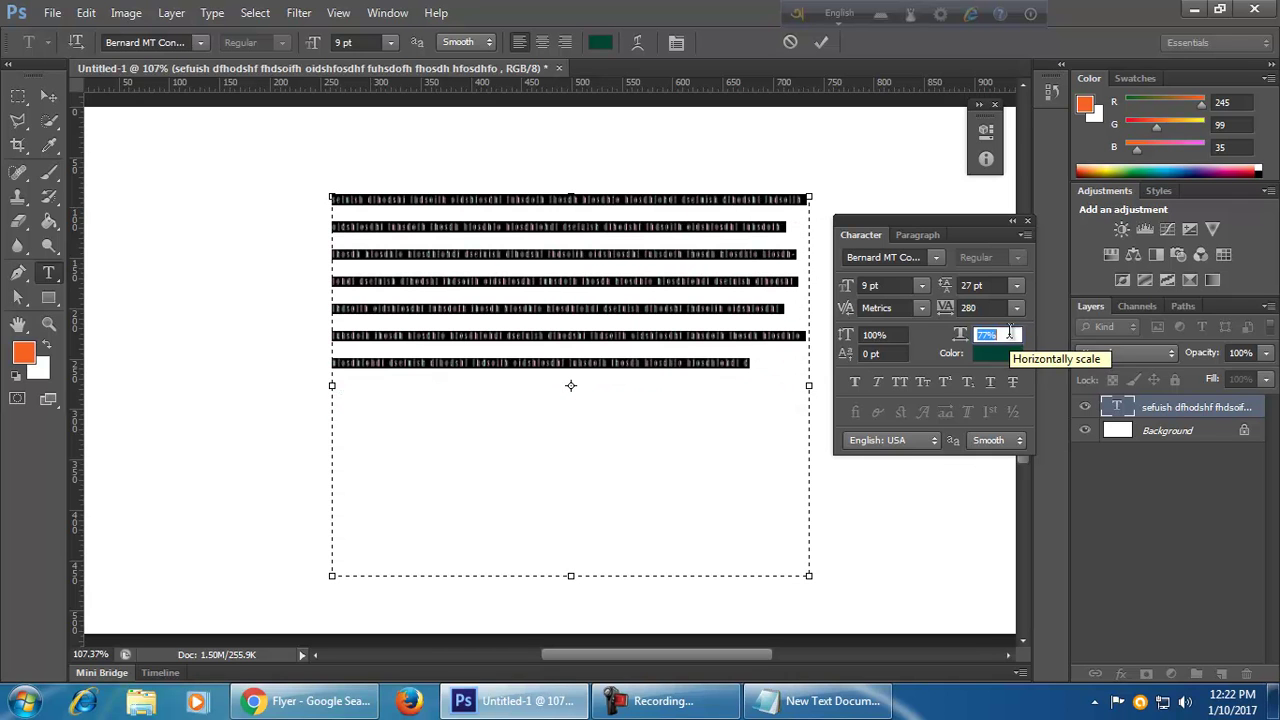
scroll(1011, 333, "up", 13)
scroll(1011, 333, "up", 10)
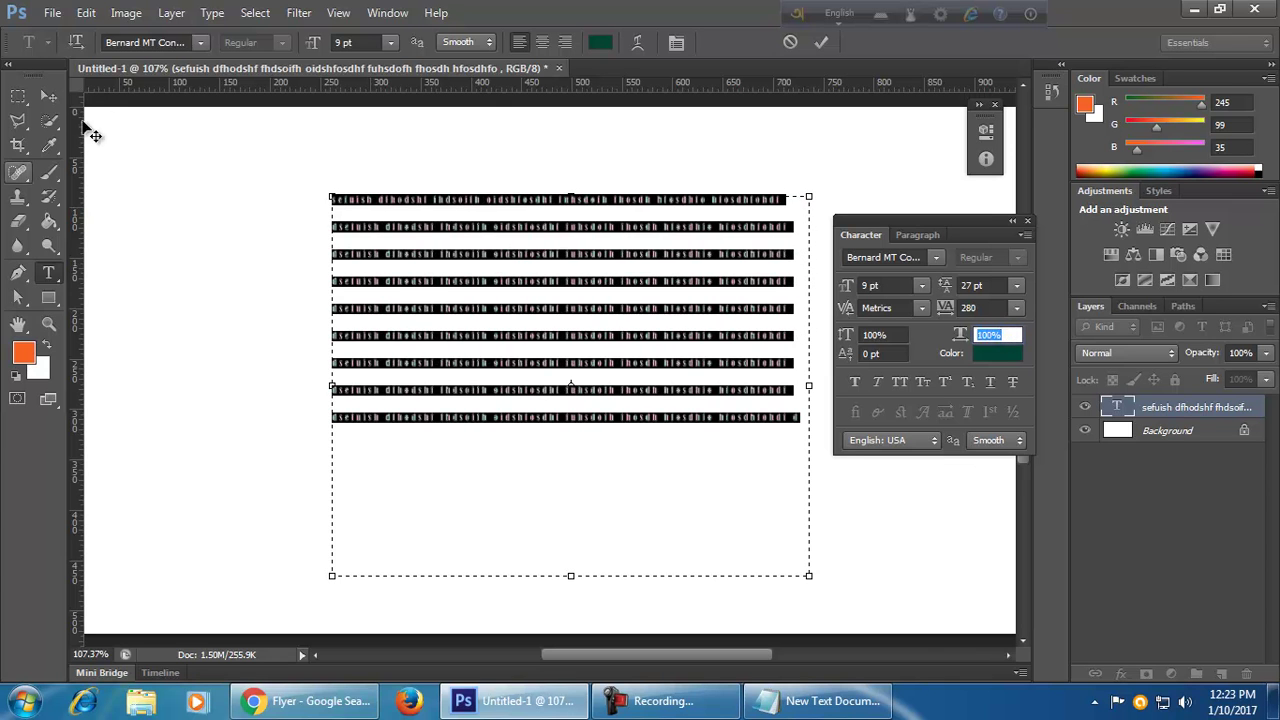
- Move the filler text block slightly left and down, and scale it up from its upper-left corner to a 9.75 pt font size
left_click(48, 96)
left_click_drag(446, 354, 400, 366)
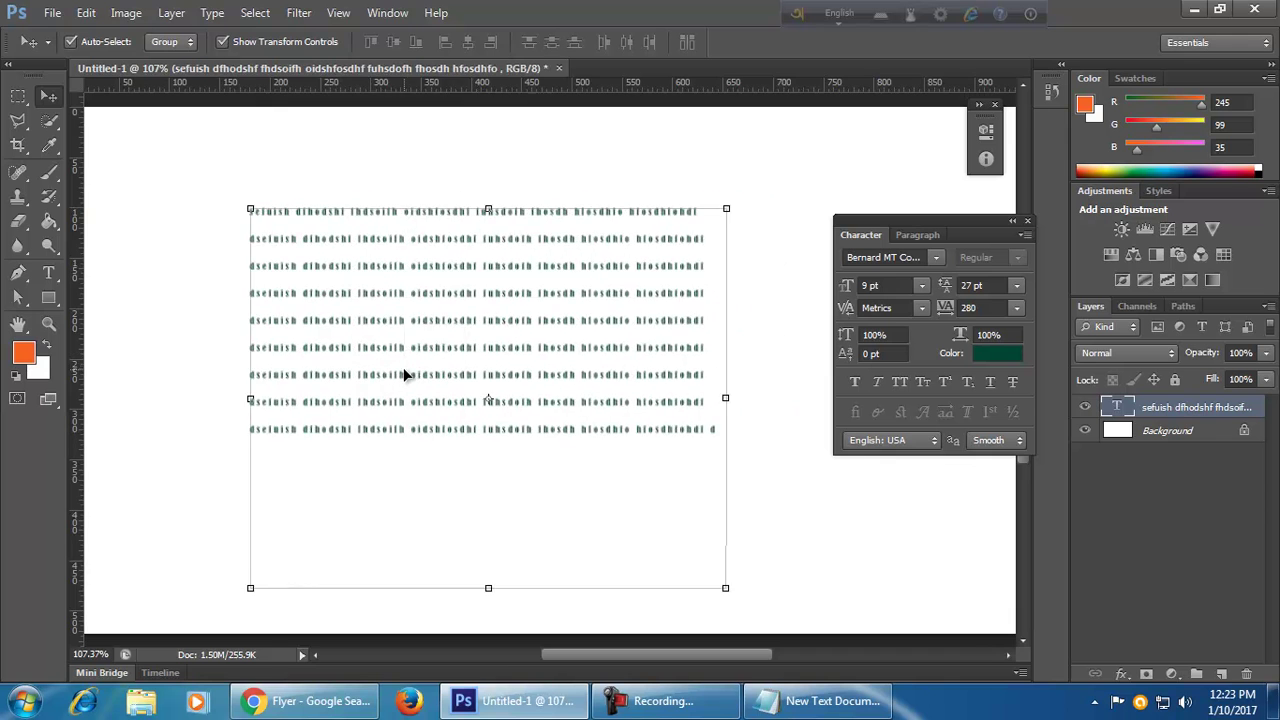
scroll(404, 367, "up", 4)
left_click_drag(490, 304, 488, 378)
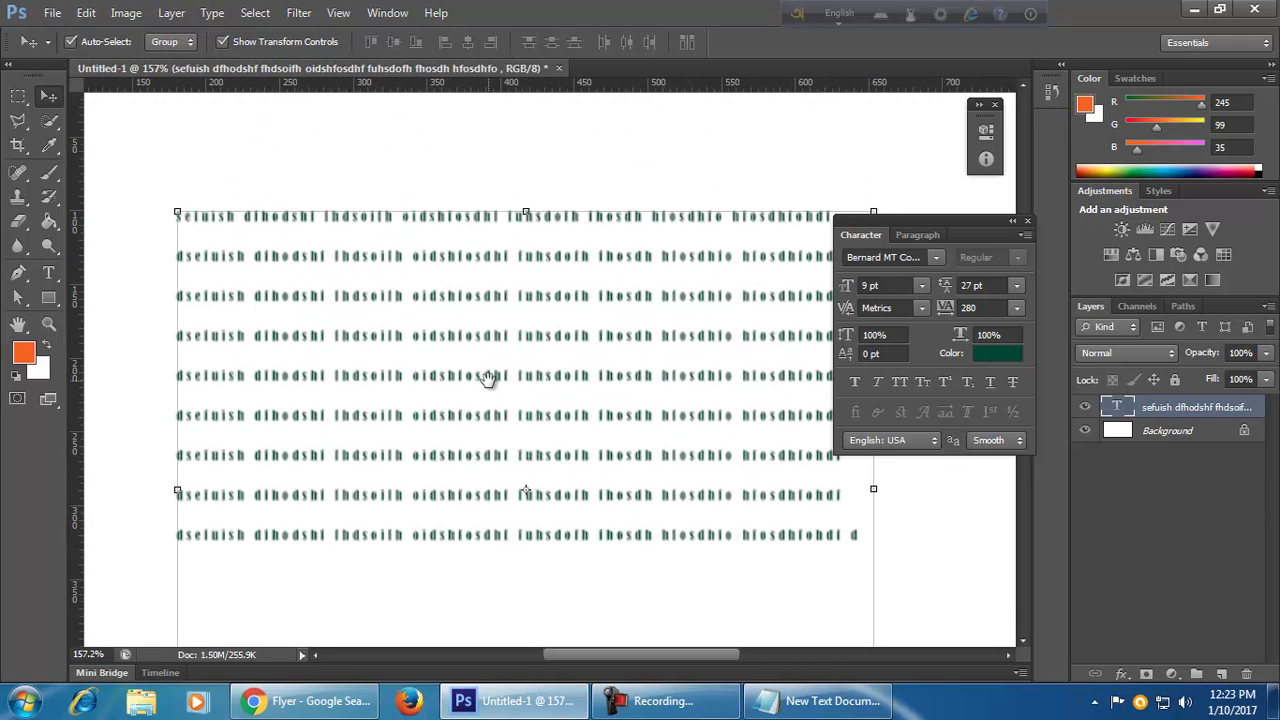
left_click(218, 237)
left_click(251, 217)
left_click_drag(177, 213, 158, 168)
left_click(943, 43)
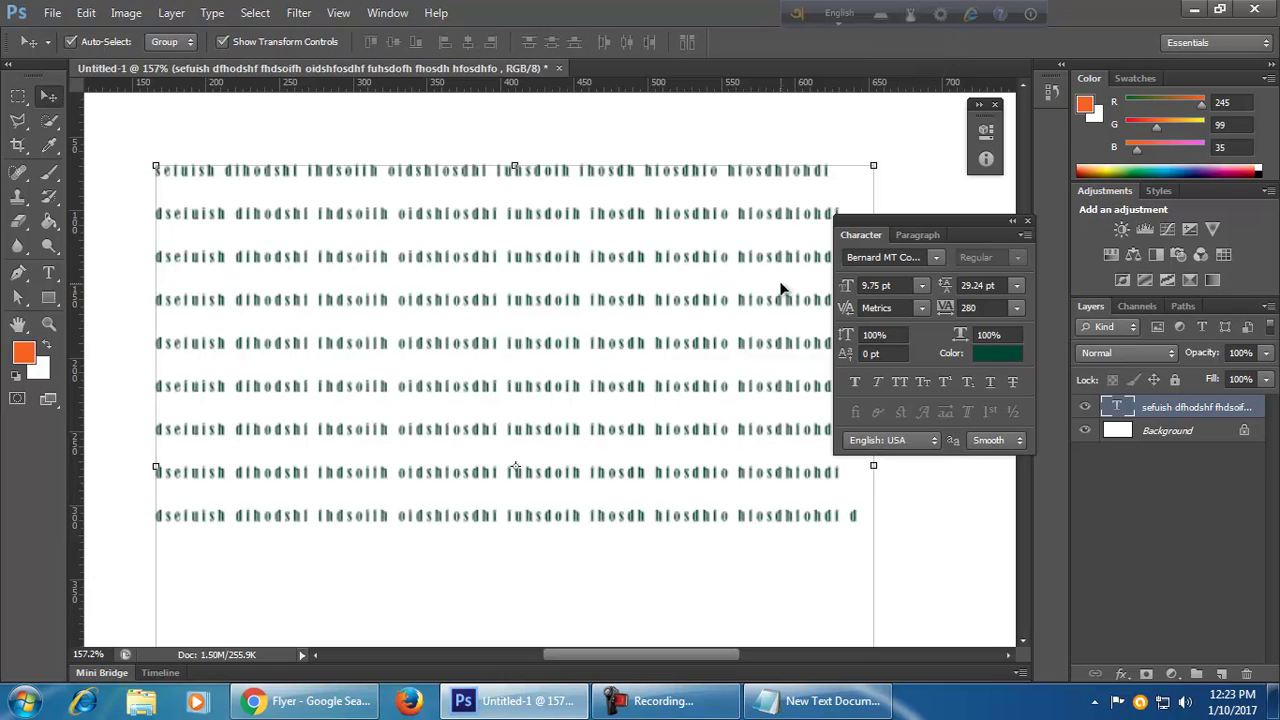
- Reopen the filler text for editing, extend its text box slightly downward, and commit it
key("ctrl+minus")
key("ctrl+minus")
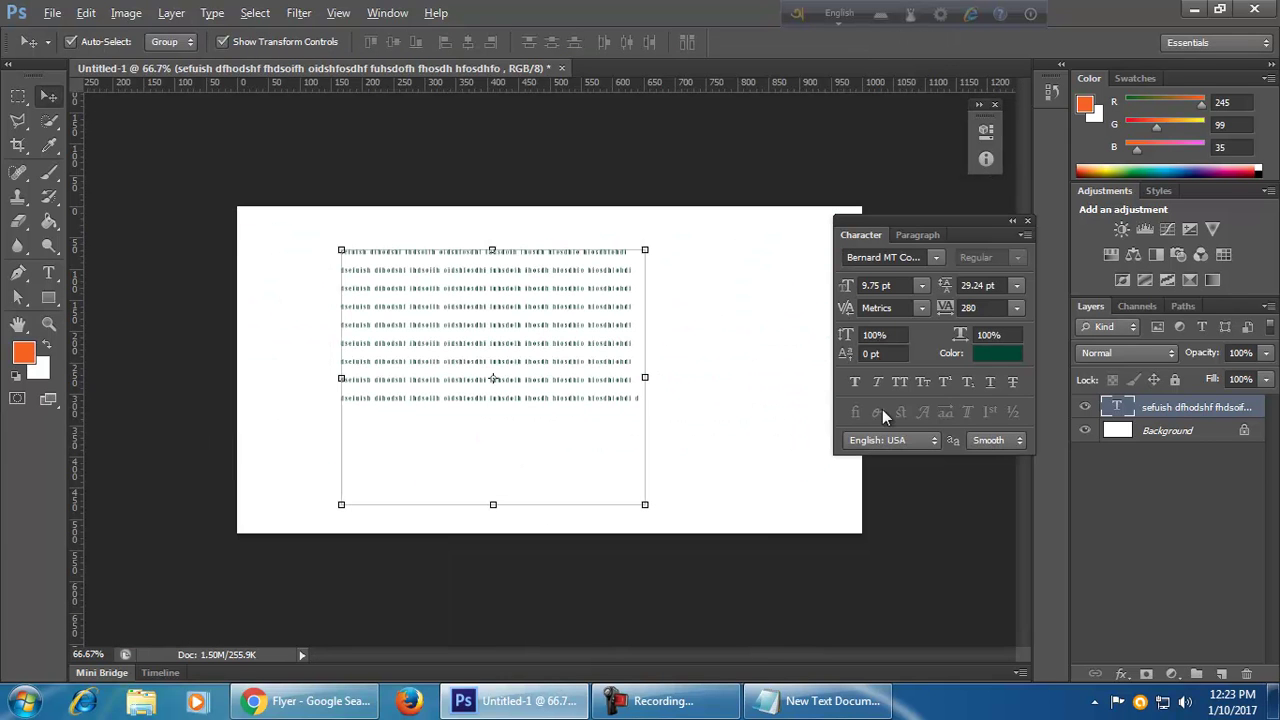
double_click(1120, 406)
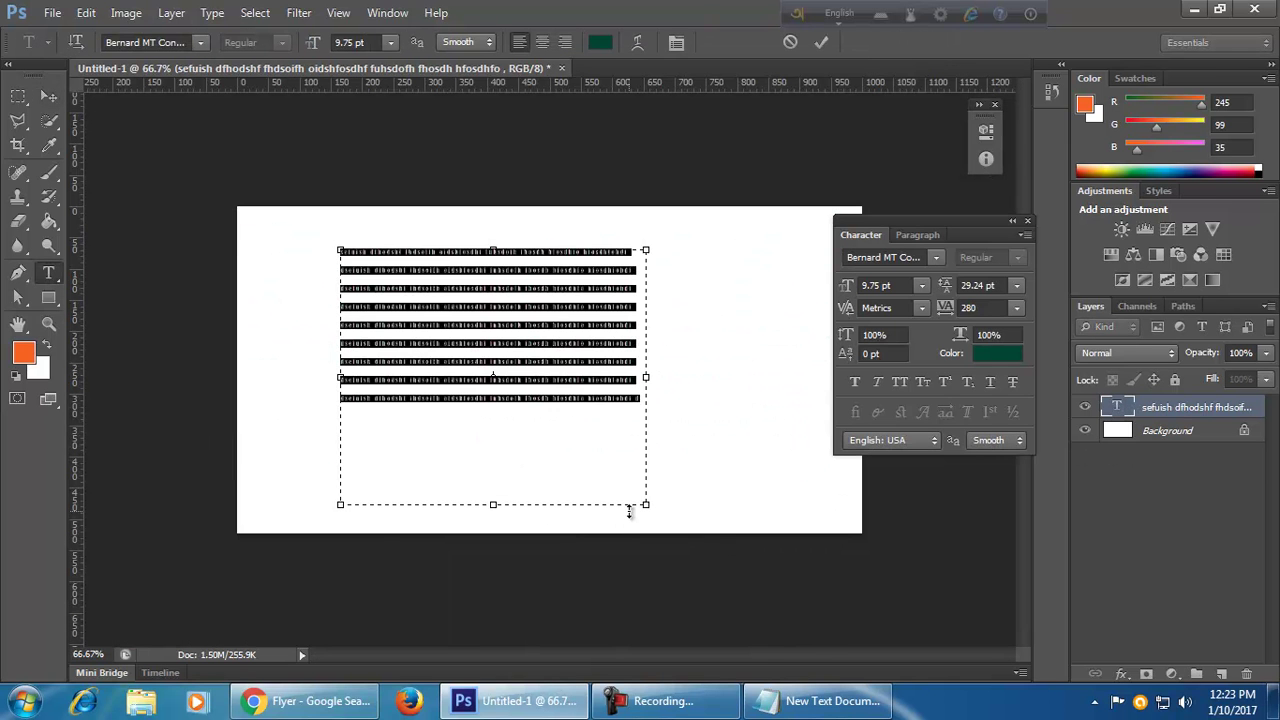
scroll(644, 495, "up", 3)
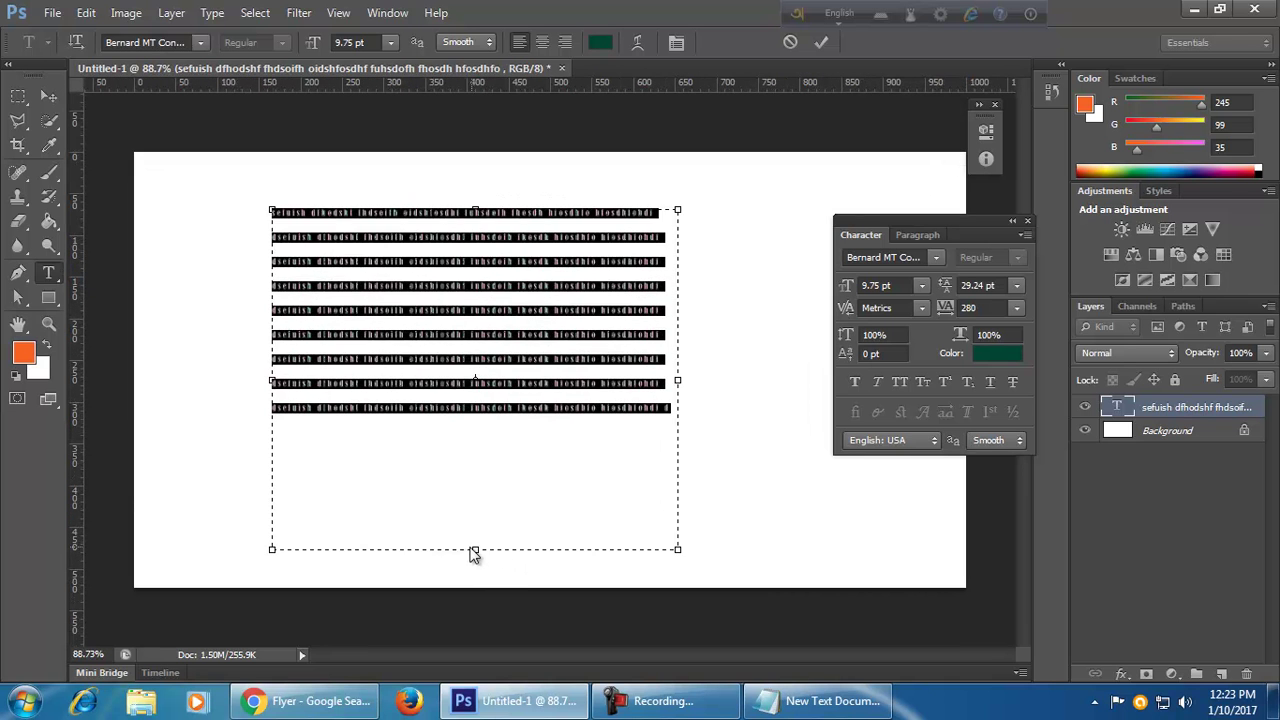
left_click(475, 546)
mouse_move(476, 549)
left_mouse_down()
mouse_move(491, 266)
mouse_move(489, 569)
left_mouse_up()
left_click(45, 93)
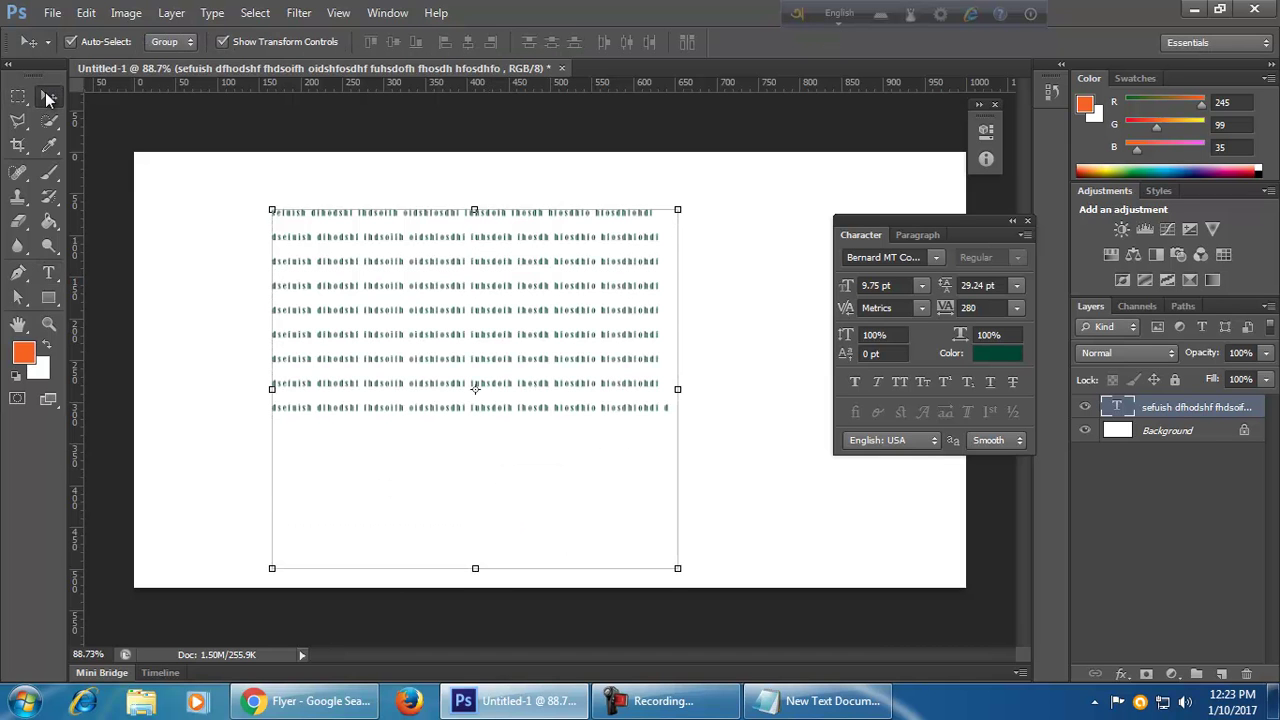
- Shorten the filler text box until only five lines fit, and stretch it back to nearly its full height
double_click(1117, 407)
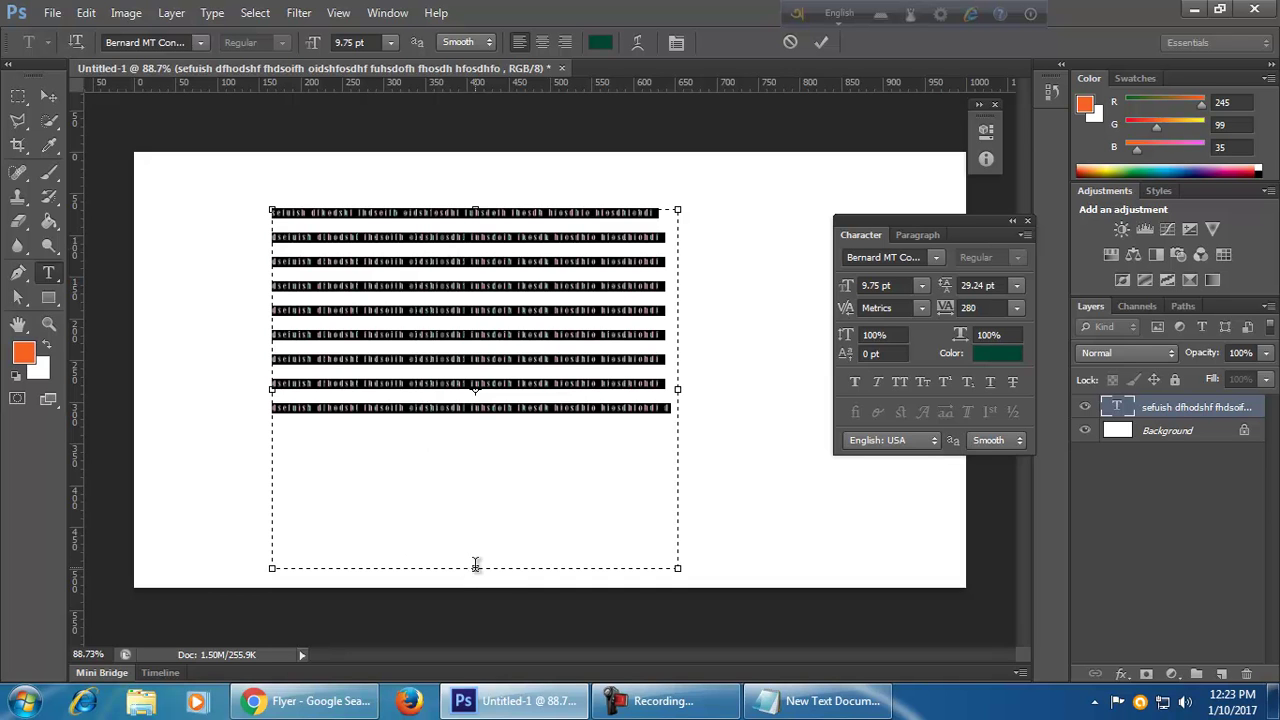
left_click_drag(476, 568, 503, 333)
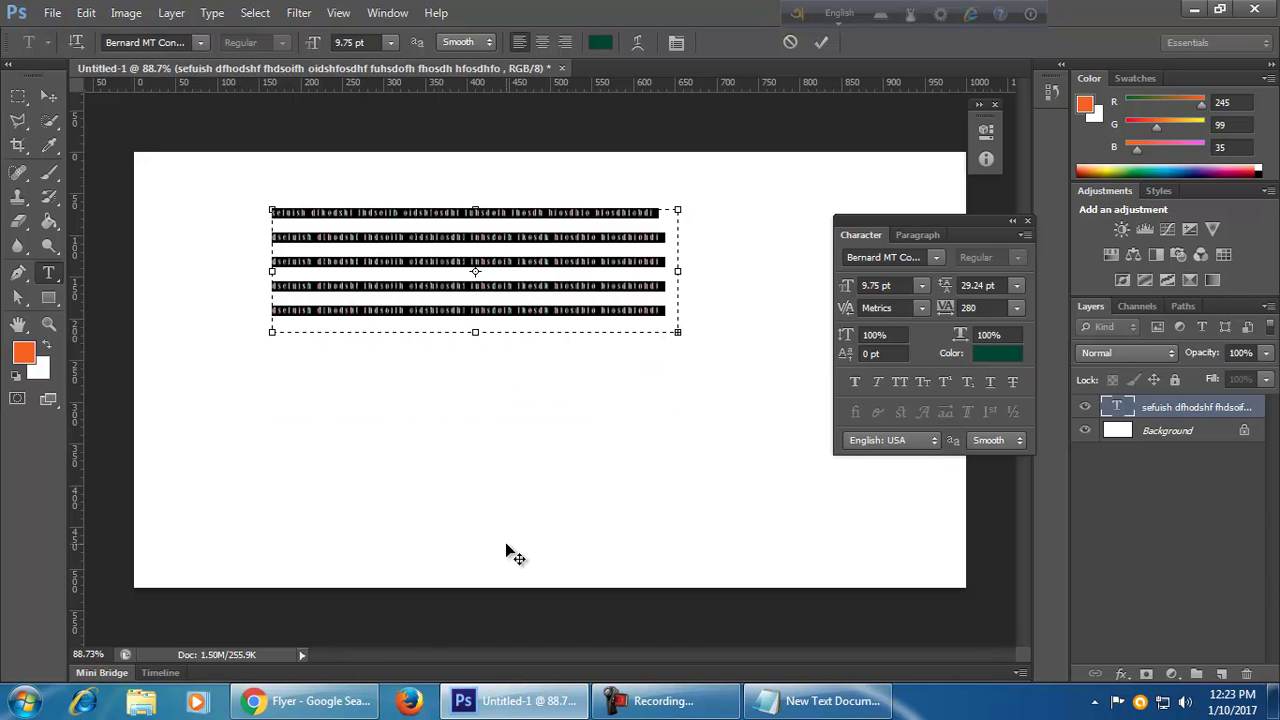
left_click_drag(475, 333, 482, 563)
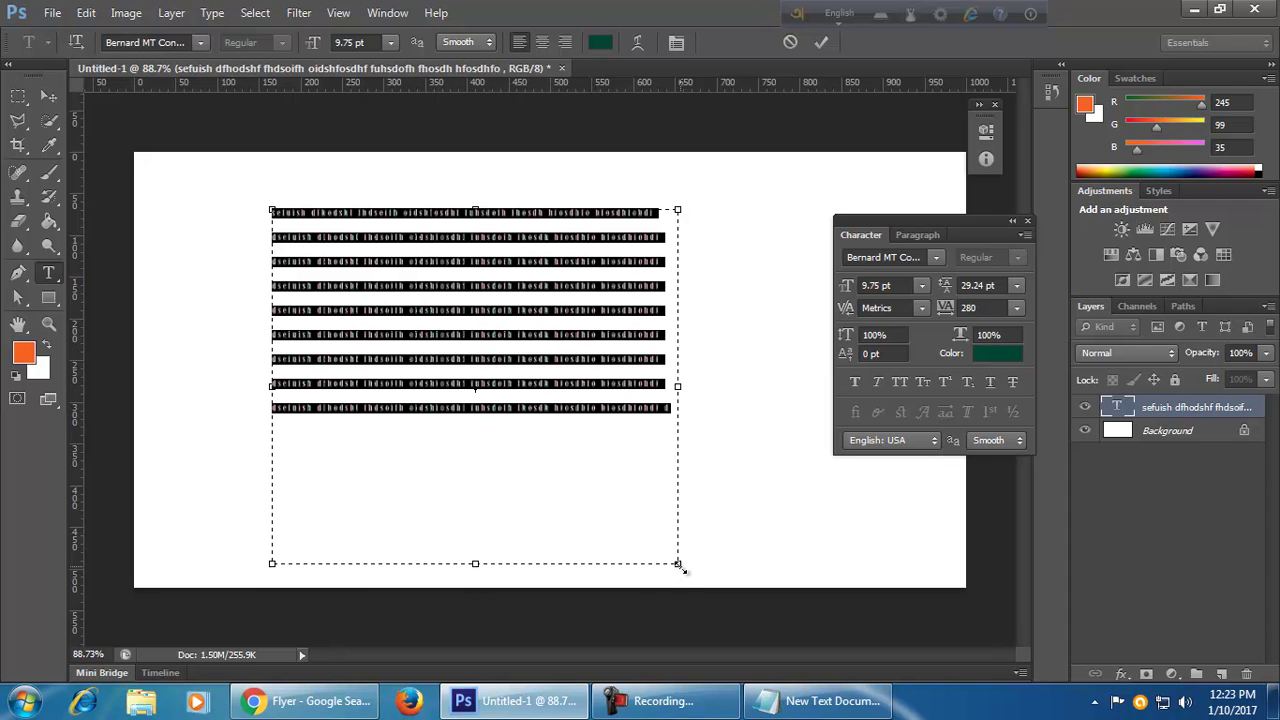
- Narrow the filler text box to about 330 px wide, and scale the whole text block down to a 9.4 pt font size
left_click_drag(670, 562, 617, 560)
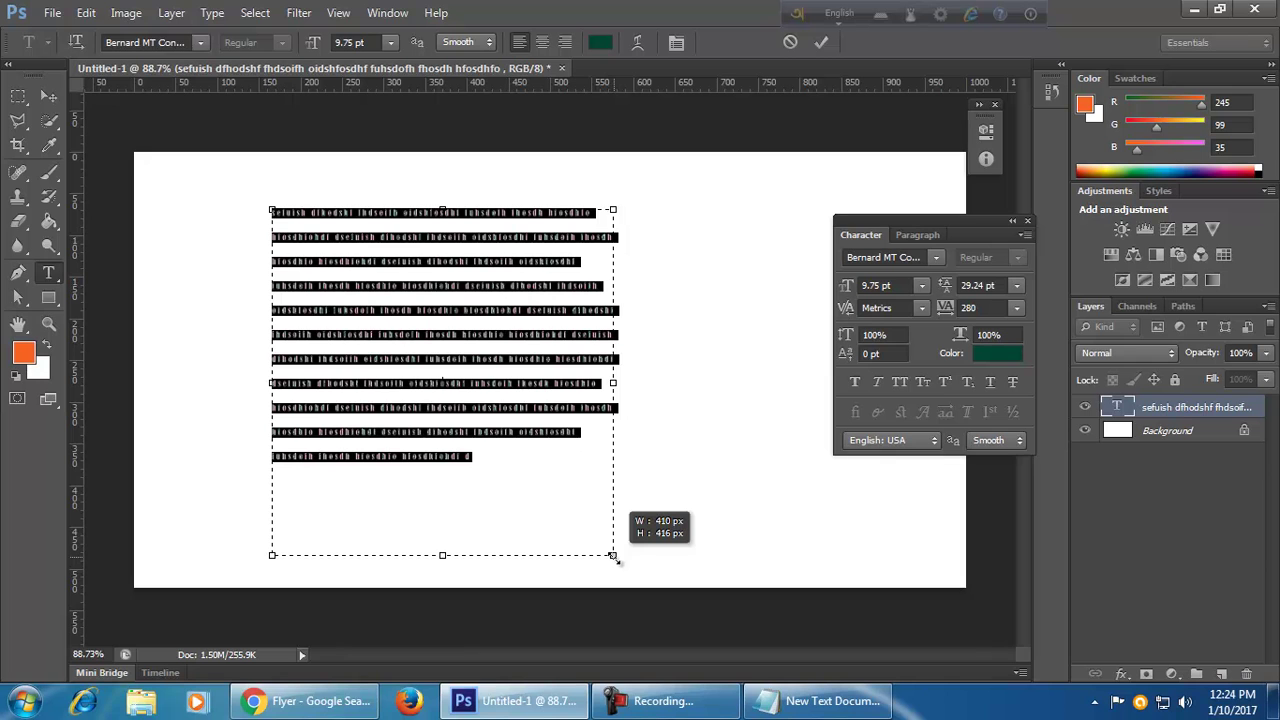
left_click_drag(617, 560, 555, 565)
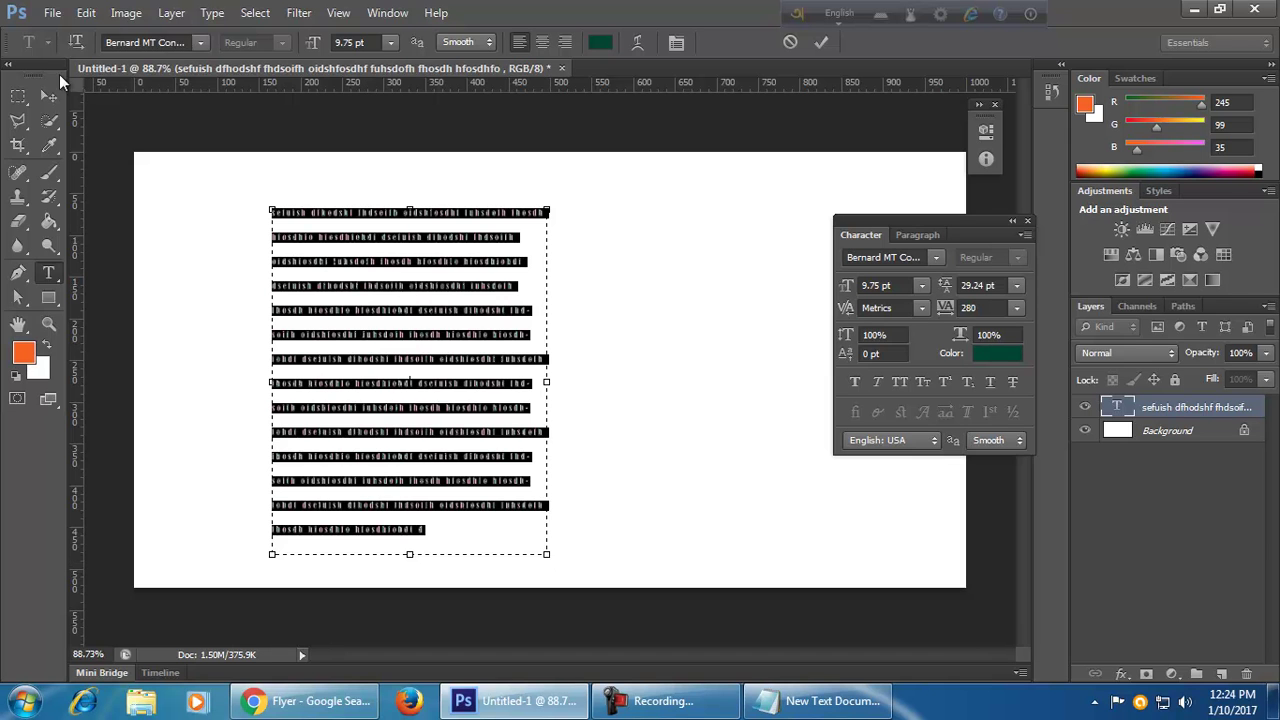
left_click(49, 95)
mouse_move(546, 554)
left_mouse_down()
mouse_move(434, 540)
mouse_move(545, 542)
left_mouse_up()
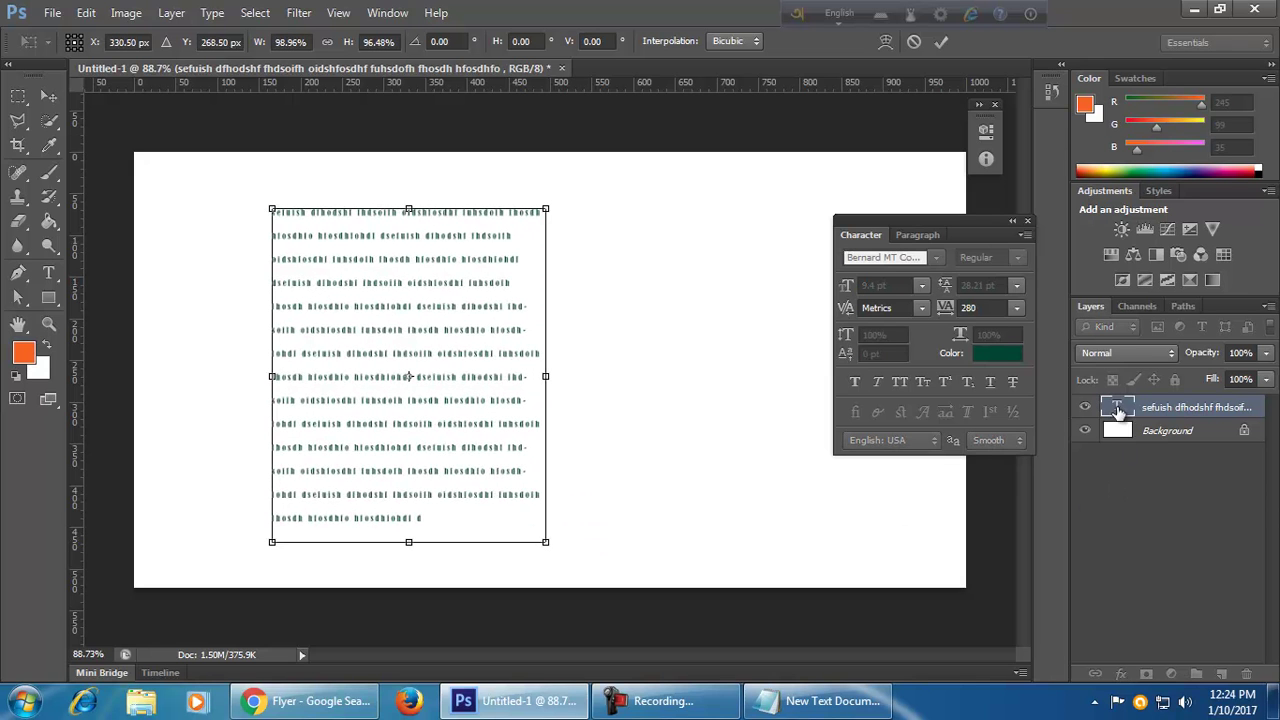
left_click(941, 43)
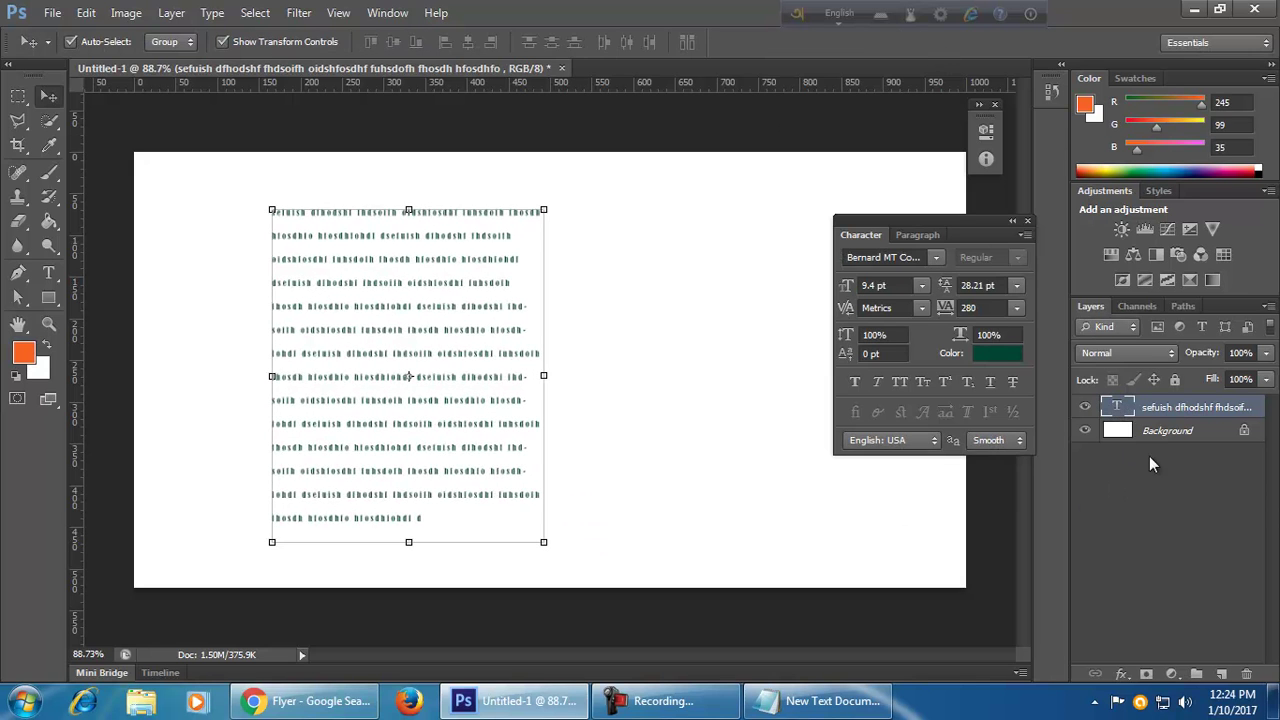
- Leave text editing without changes and delete the filler text layer
double_click(1117, 407)
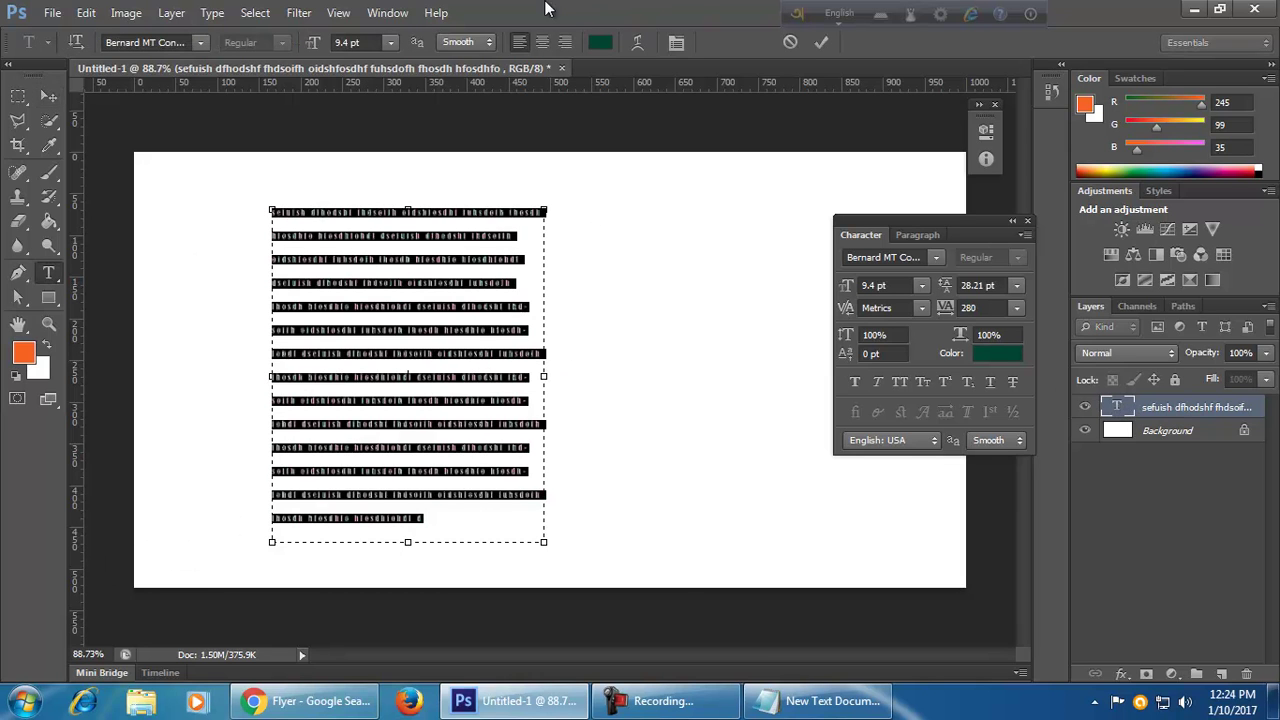
left_click(789, 43)
key("v")
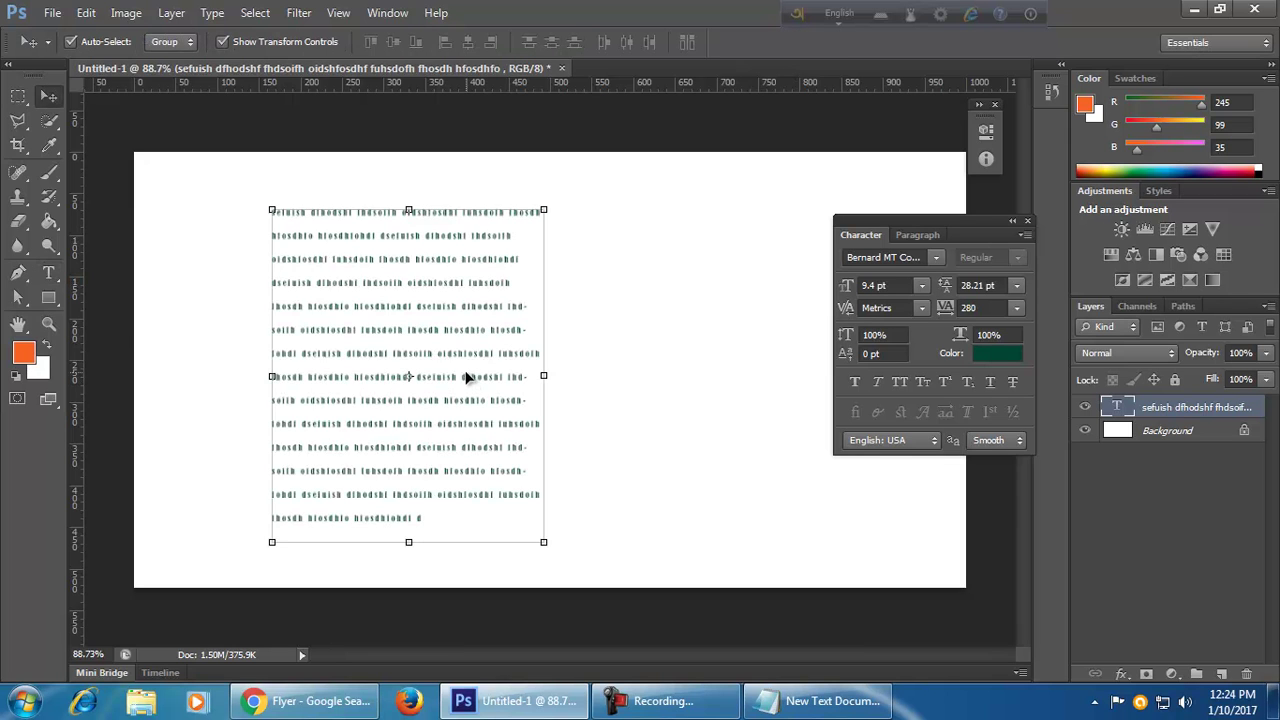
key("Delete")
- Add the word "Arcadia" as 30 pt vertical text in the upper-left part of the canvas with the Vertical Type tool
left_click(50, 278)
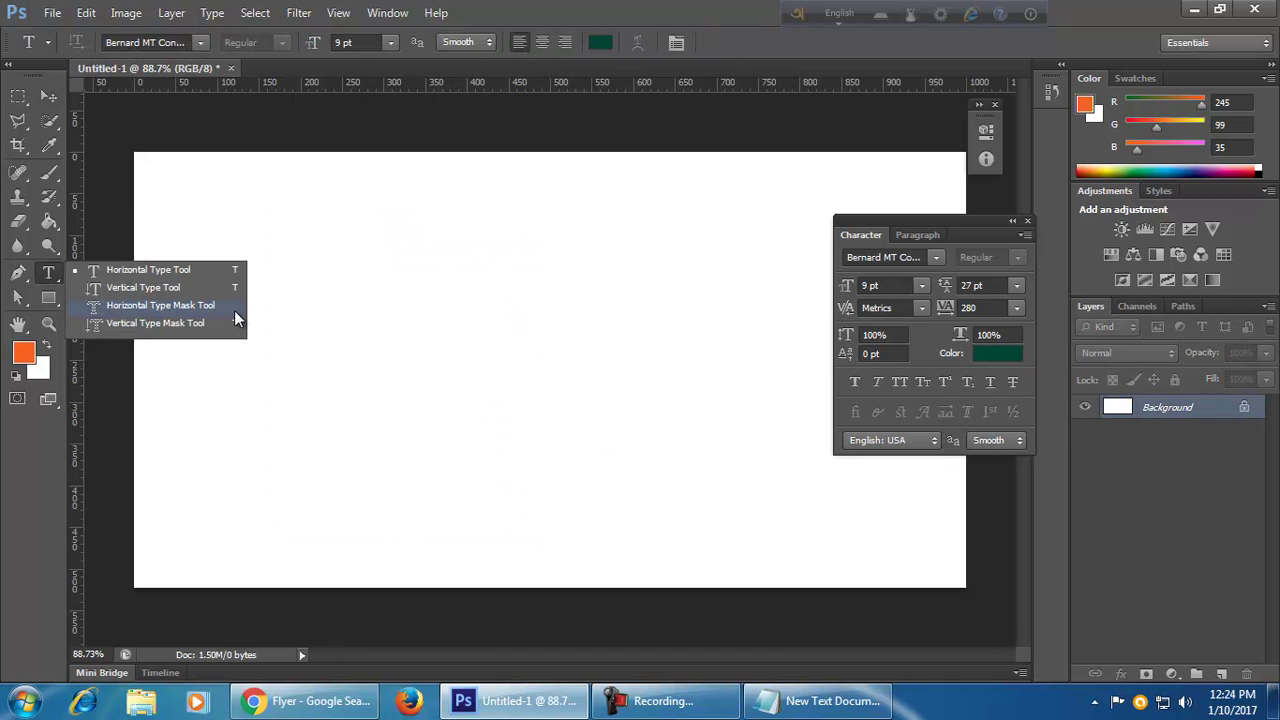
left_click(143, 288)
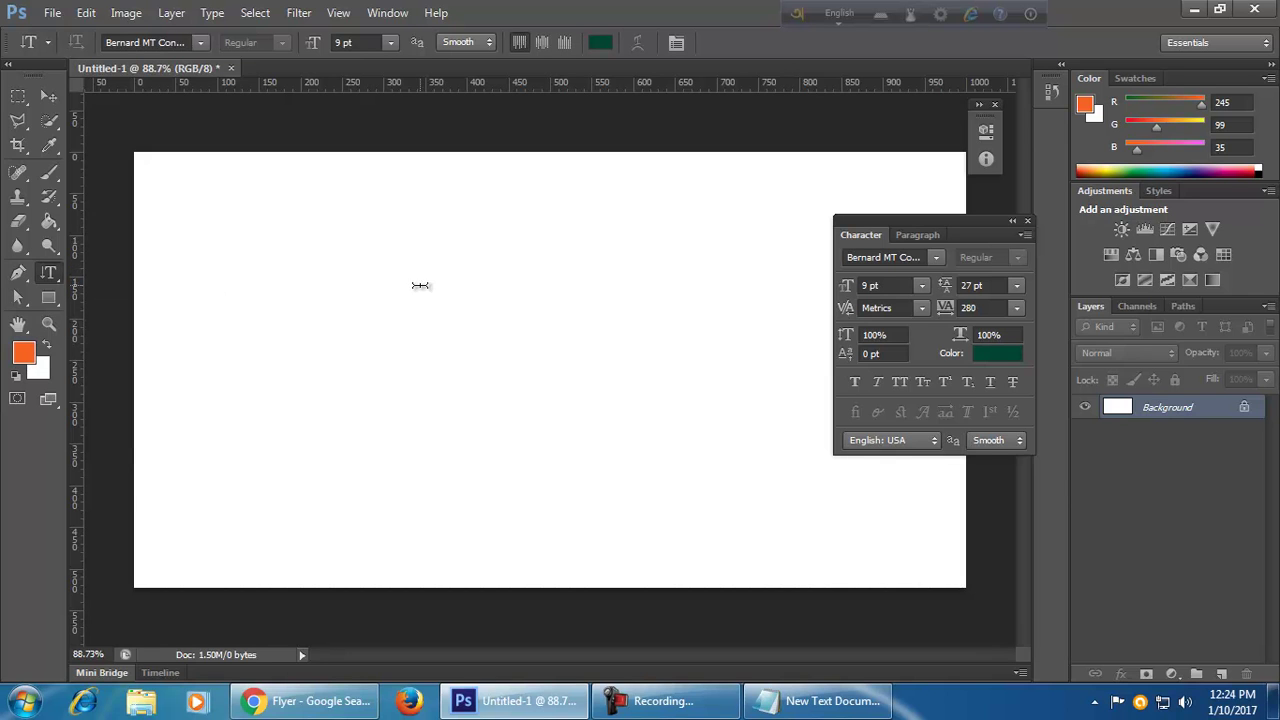
left_click(371, 203)
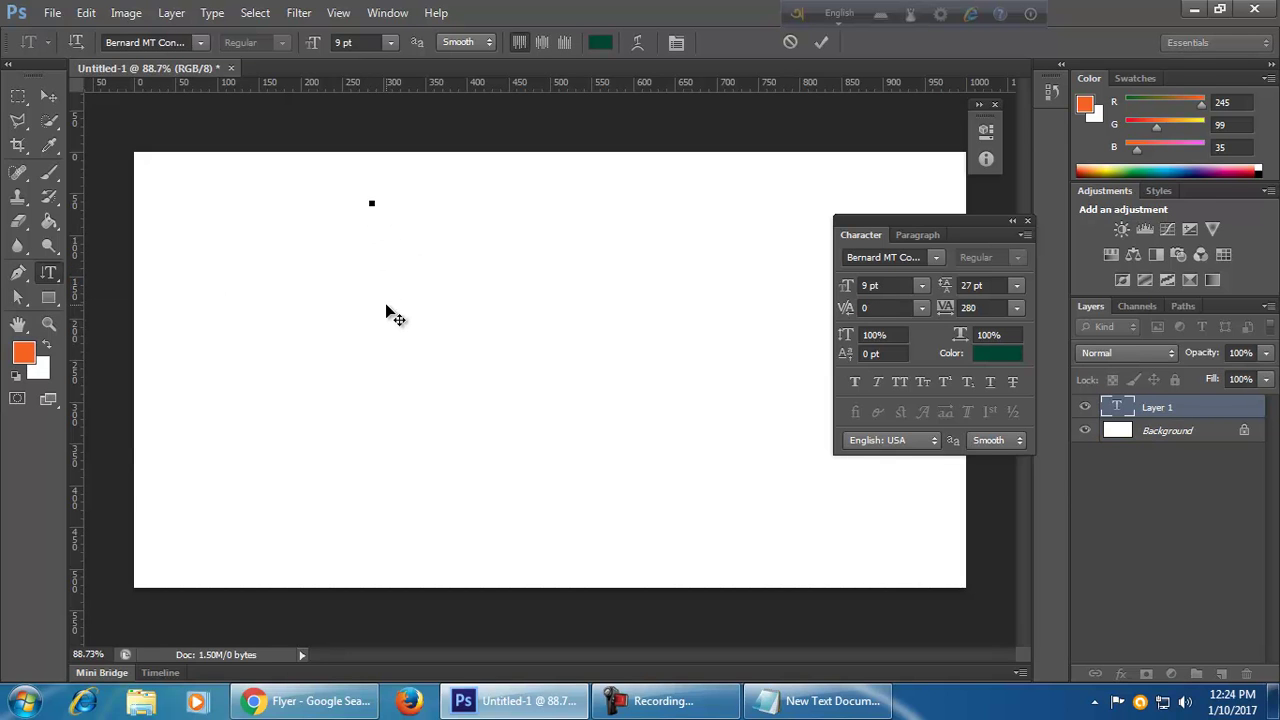
left_click(390, 42)
left_click(404, 277)
type("rcadia")
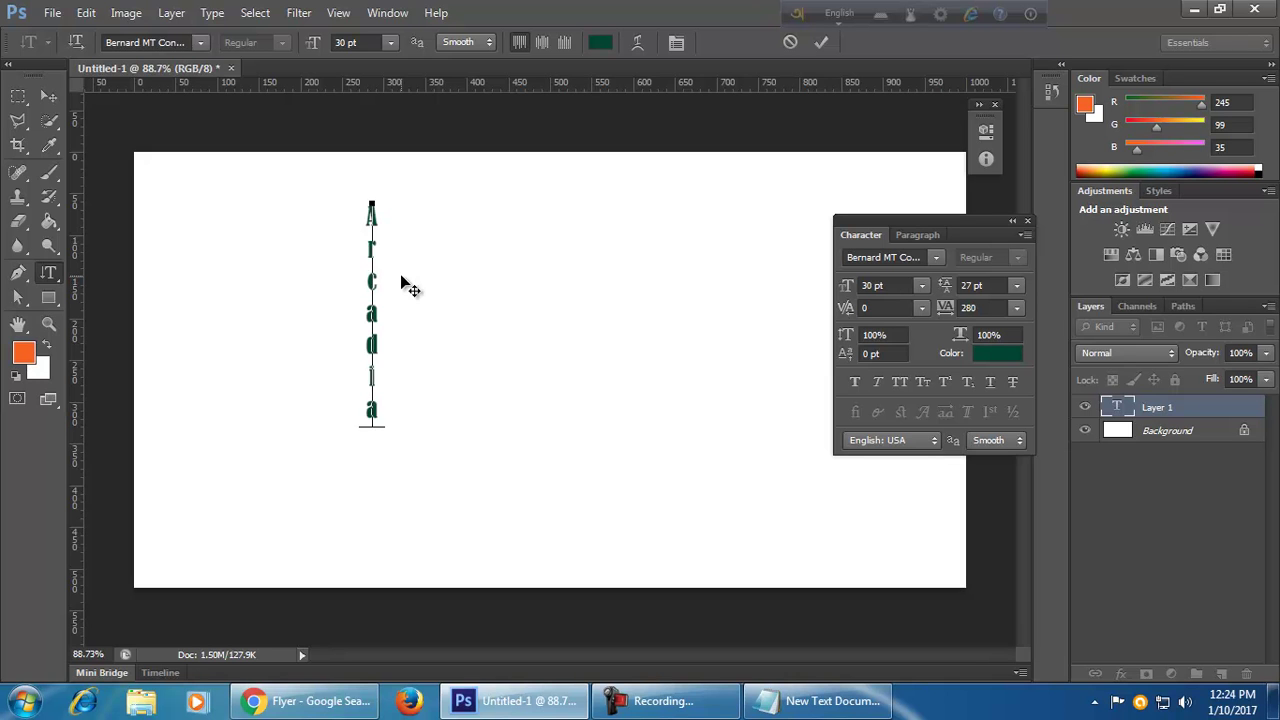
- Leave text editing and delete the vertical "Arcadia" text layer
left_click(49, 95)
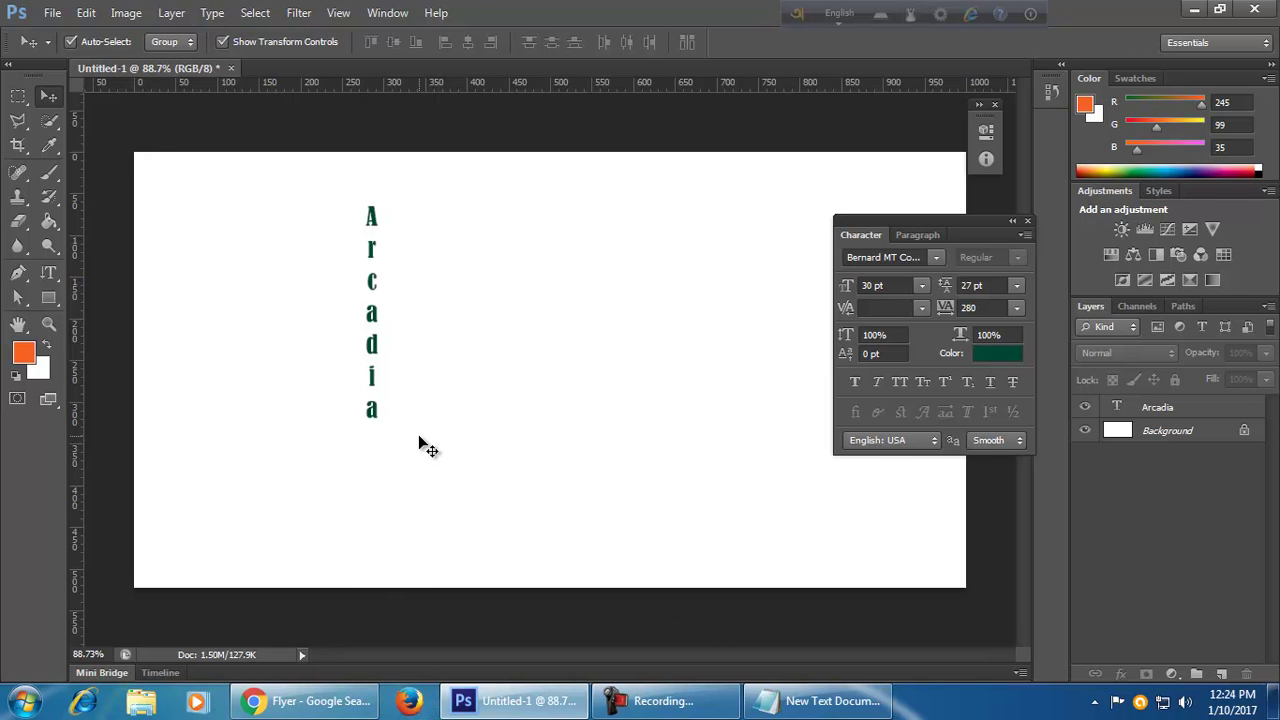
left_click(371, 378)
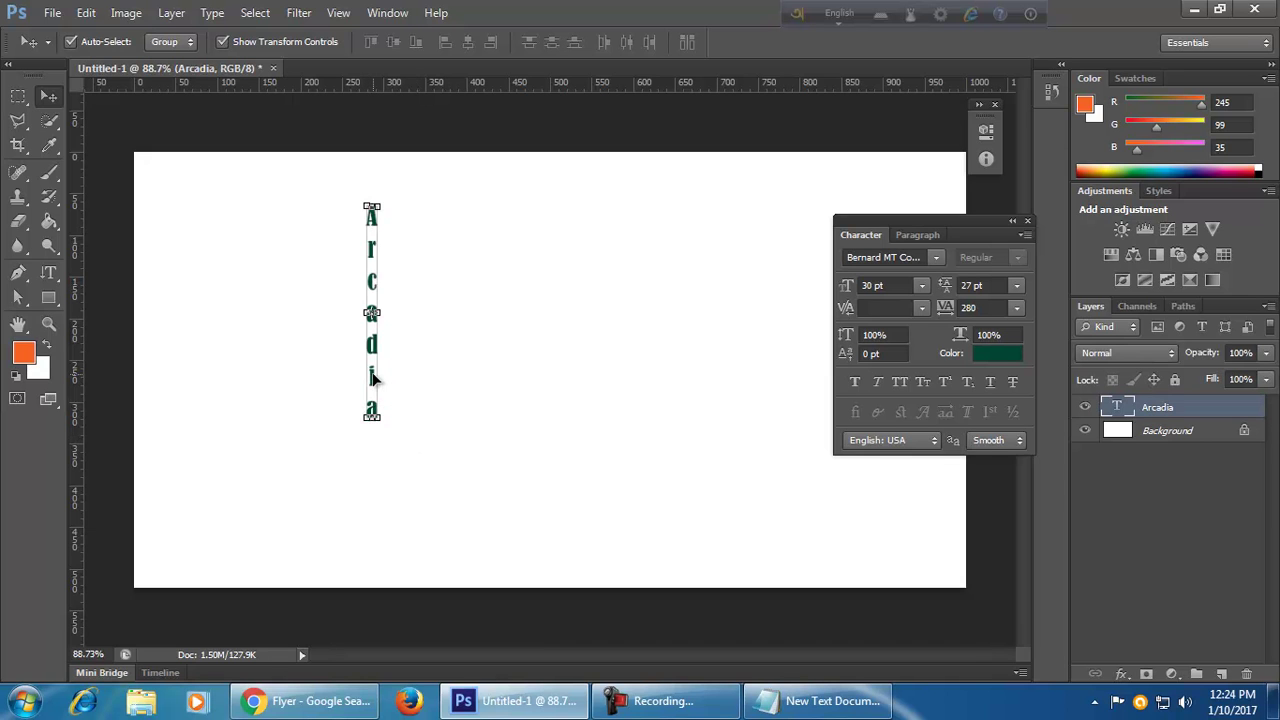
key("Delete")
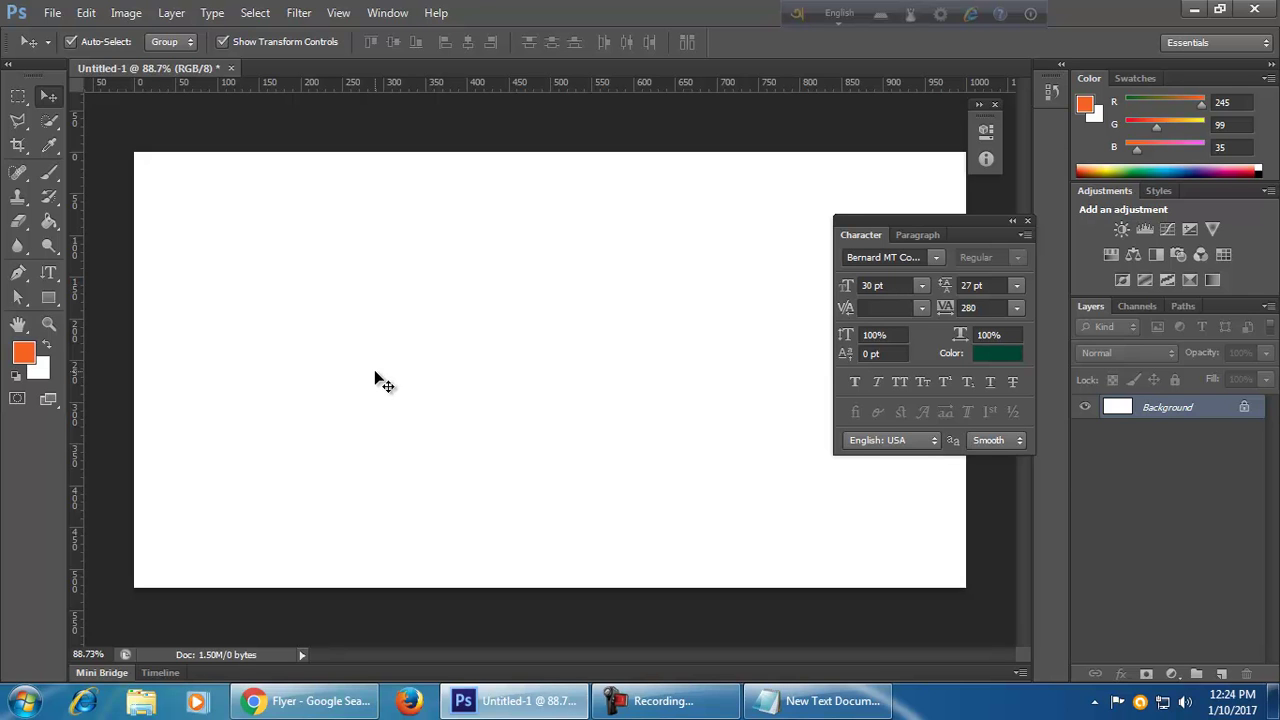
- Collapse the floating Character and Paragraph panel group to icons and park it beside the canvas's right edge
left_click(1012, 221)
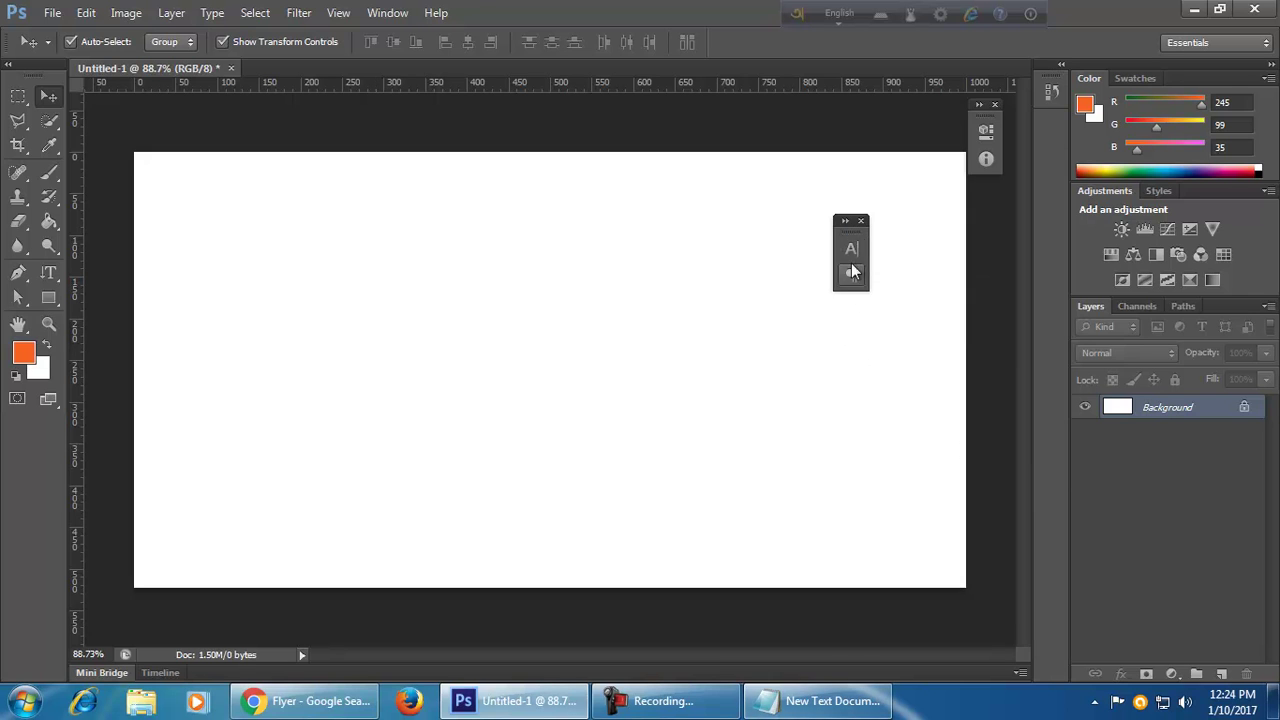
left_click_drag(851, 246, 997, 286)
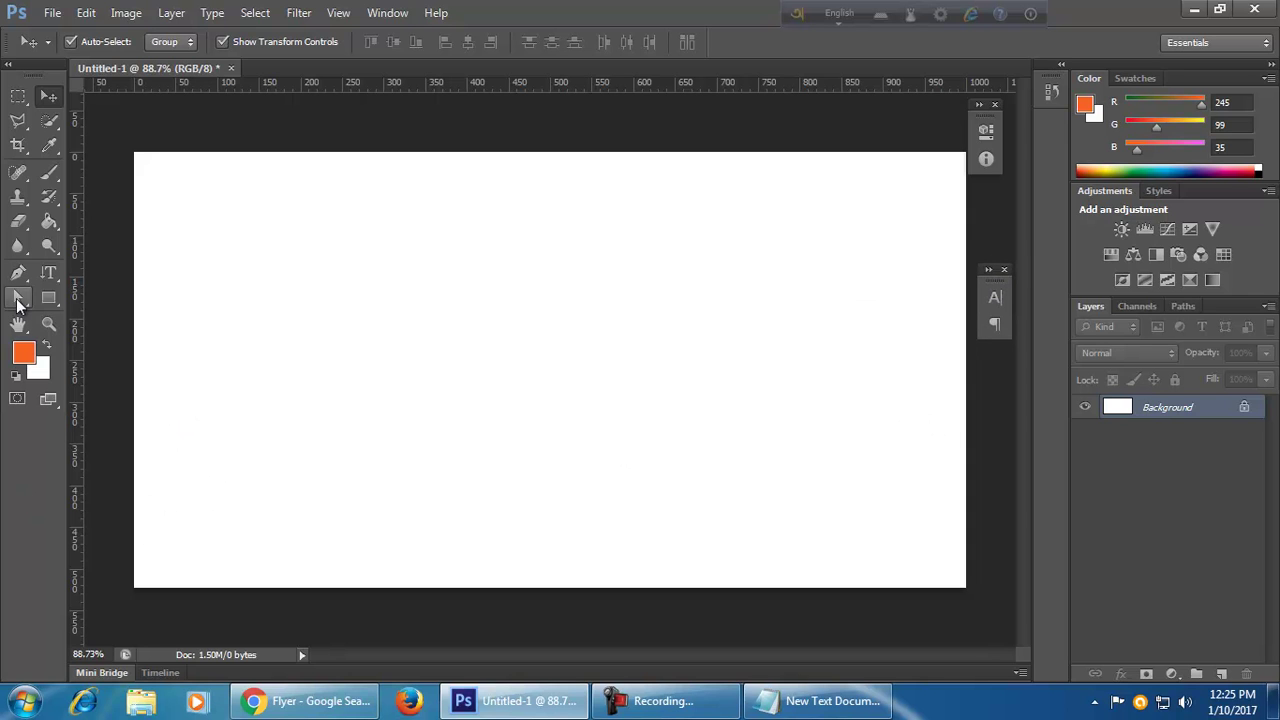
- Set up the Pen tool in Shape mode with no fill, keeping the dark 3 pt stroke
left_click(40, 295)
left_click(91, 294)
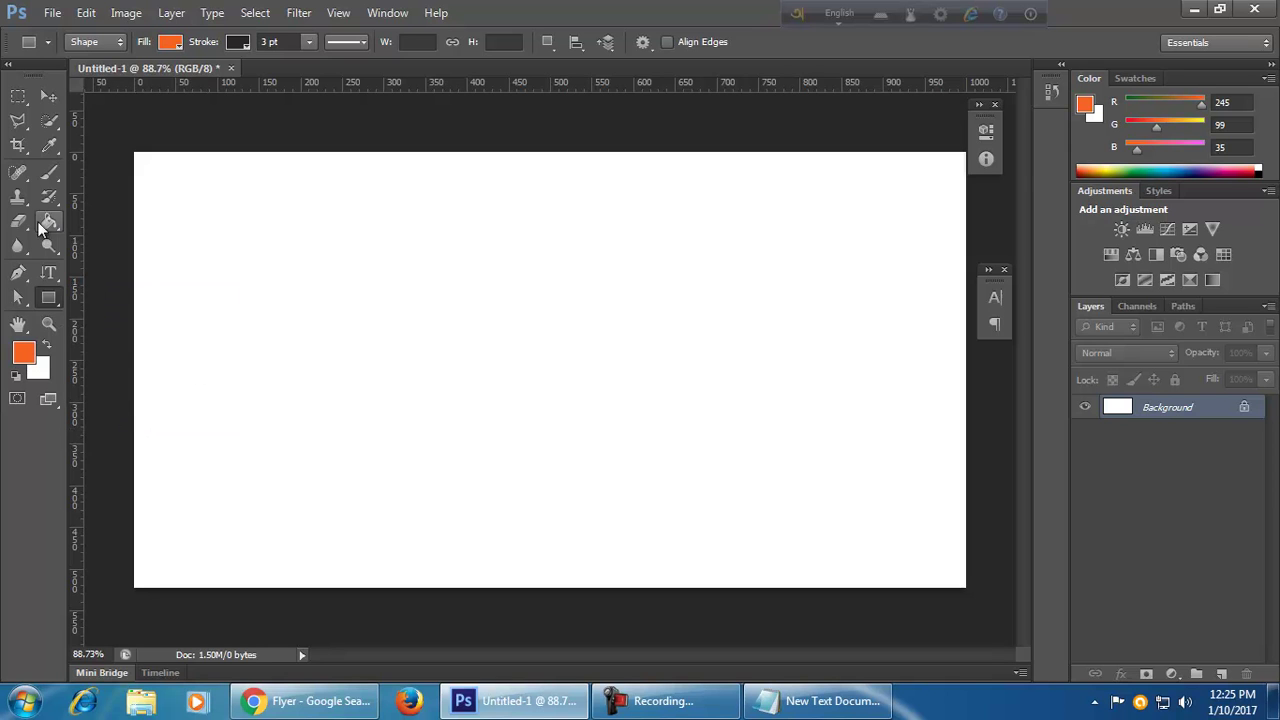
left_click_drag(18, 272, 66, 268)
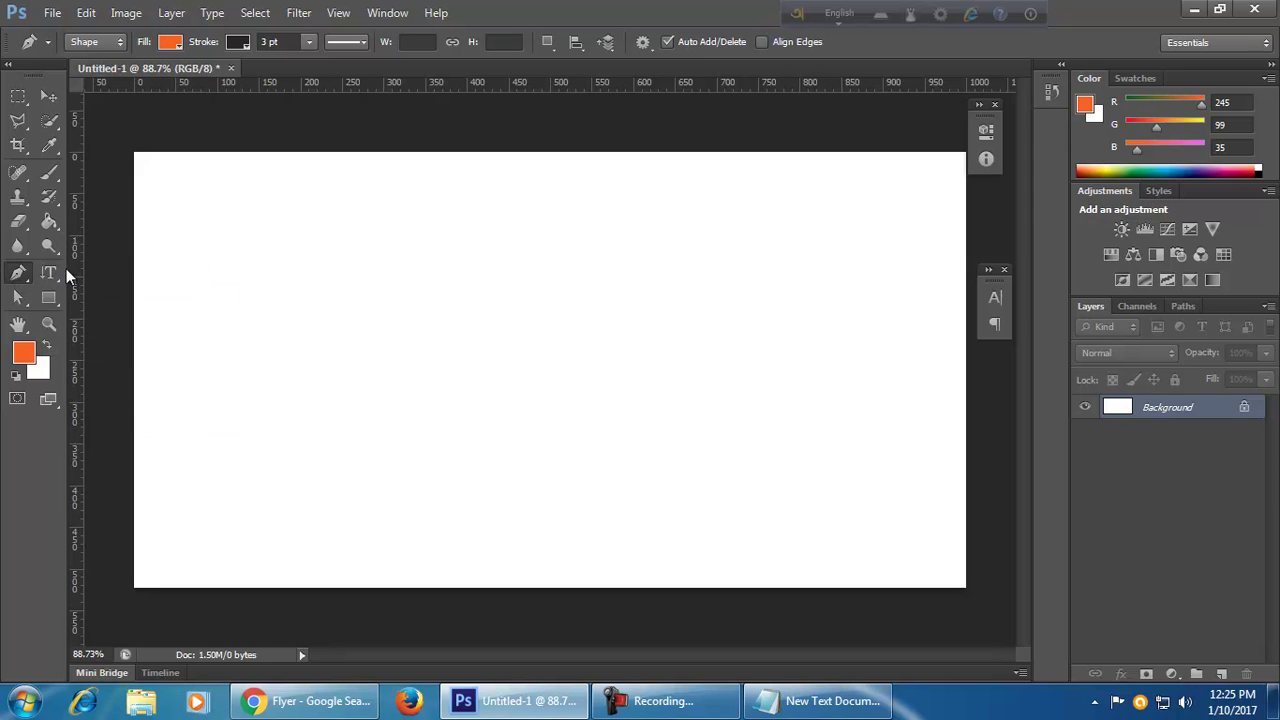
left_click(169, 41)
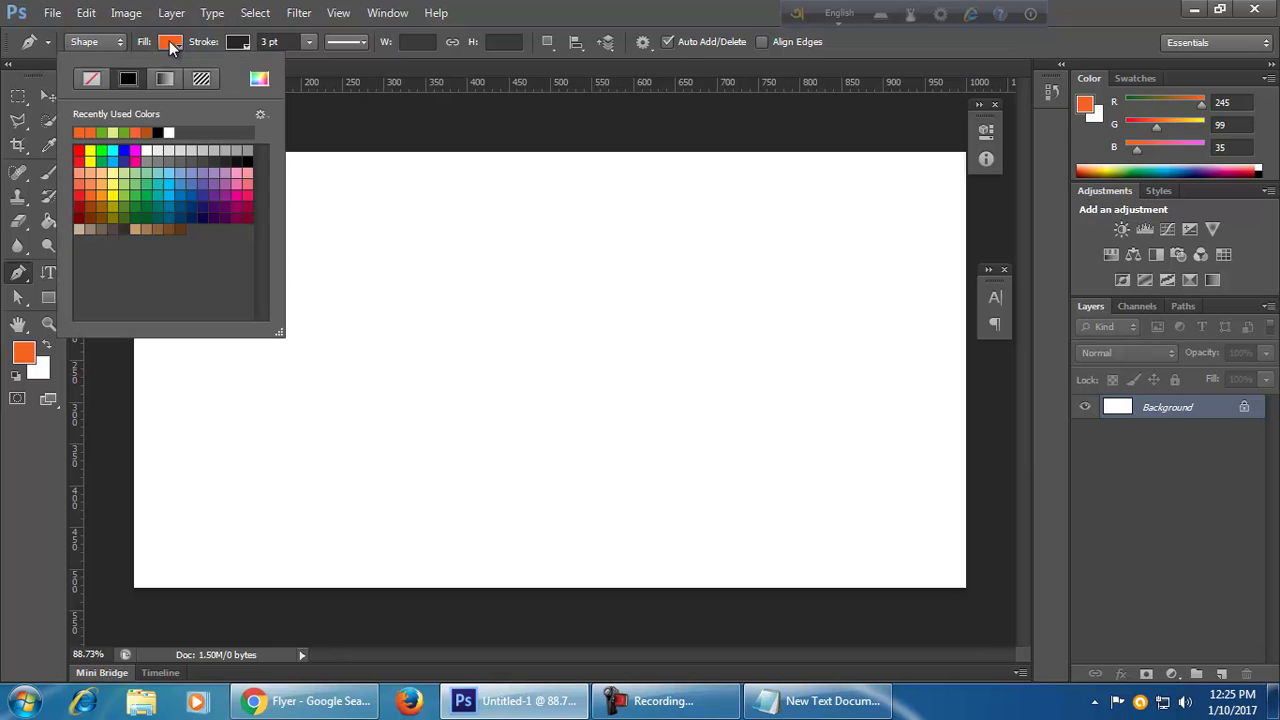
left_click(92, 79)
left_click(549, 8)
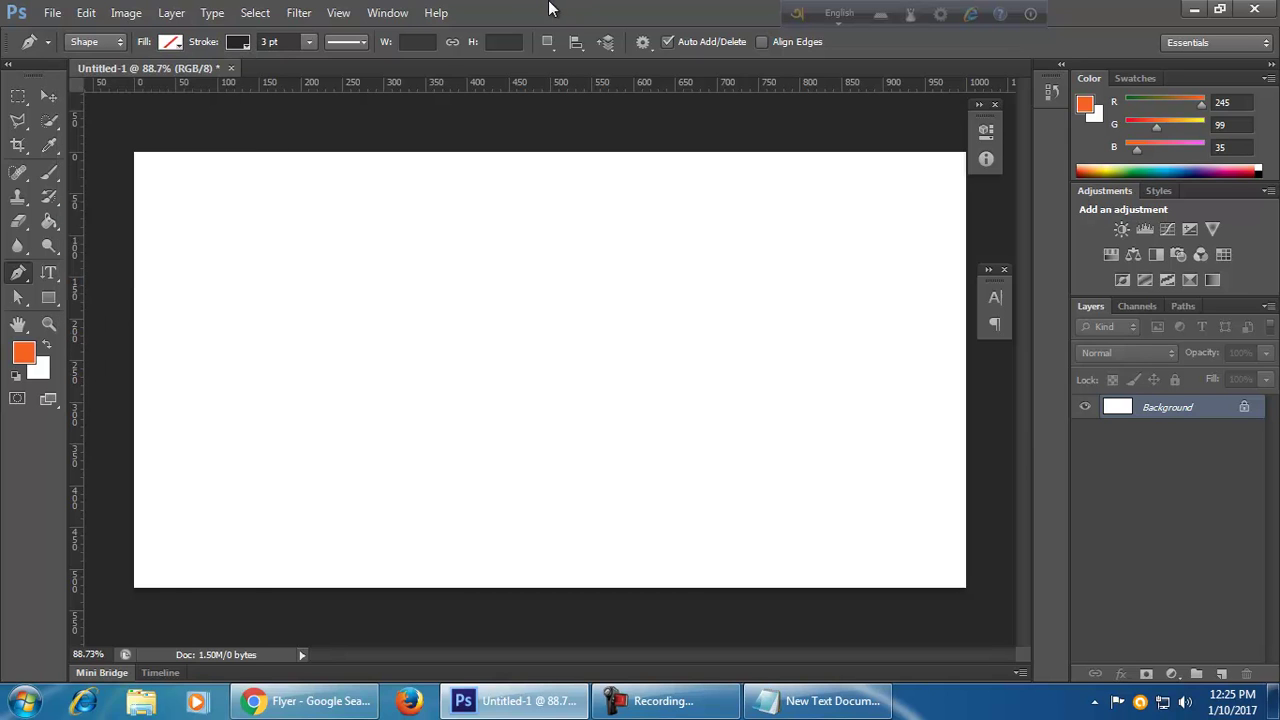
- Place the path's first anchor at the canvas's lower-left corner and enable the Pen tool's Rubber Band preview
left_click(134, 589)
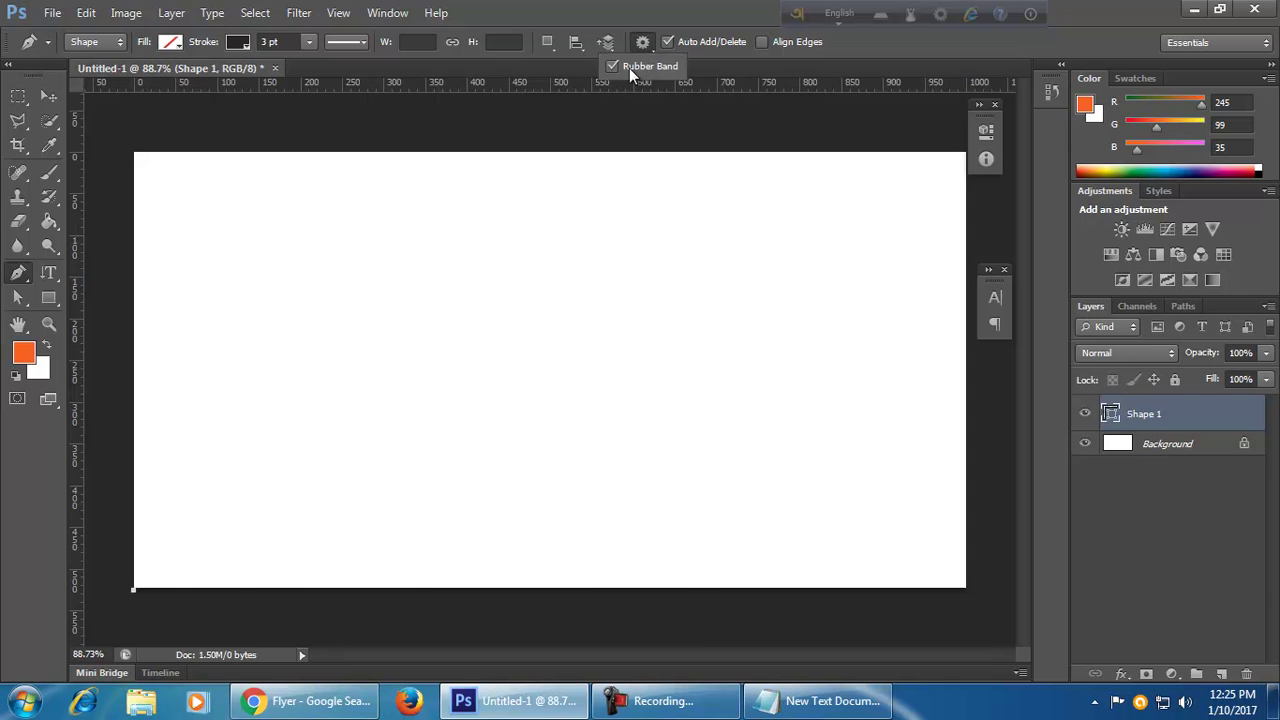
left_click(641, 43)
left_click(611, 66)
left_click(614, 70)
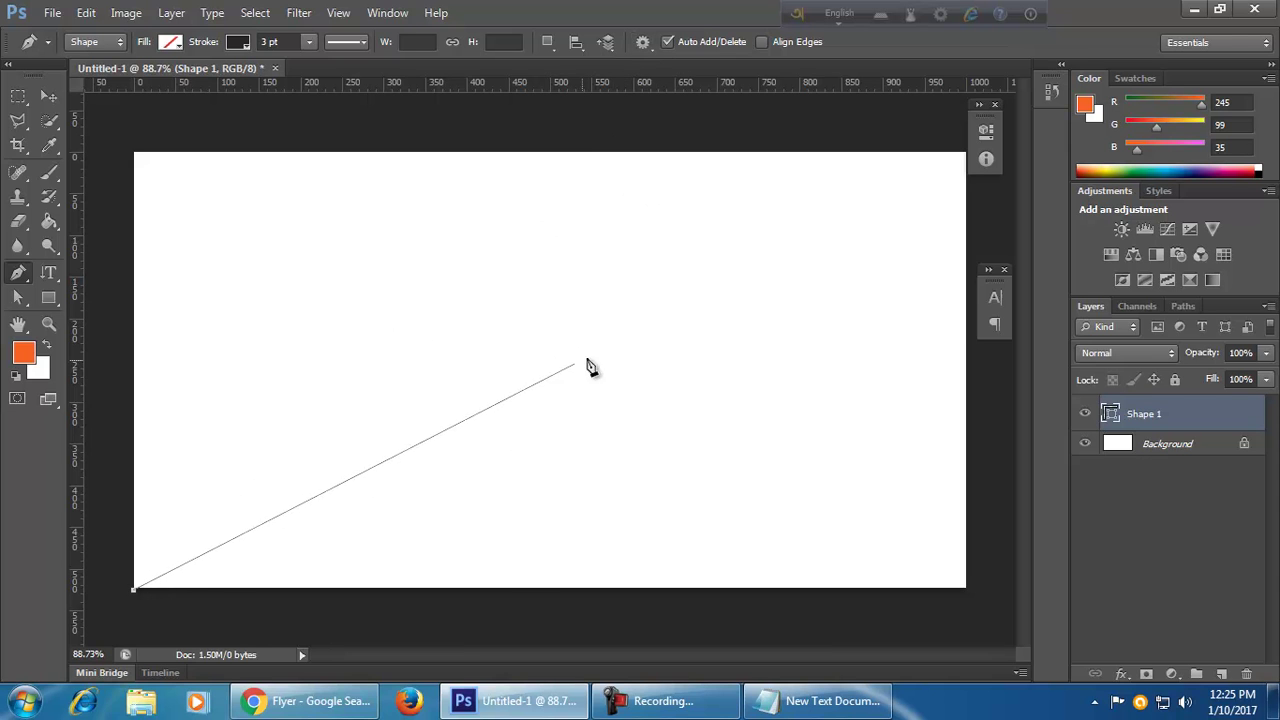
- Continue the path as a zigzag of seven straight segments across the canvas, ending on its right edge below the upper-right corner
left_click_drag(628, 302, 916, 324)
key("ctrl+z")
left_click(422, 408)
left_click(370, 237)
left_click(610, 388)
left_click(549, 200)
left_click(807, 360)
left_click(836, 181)
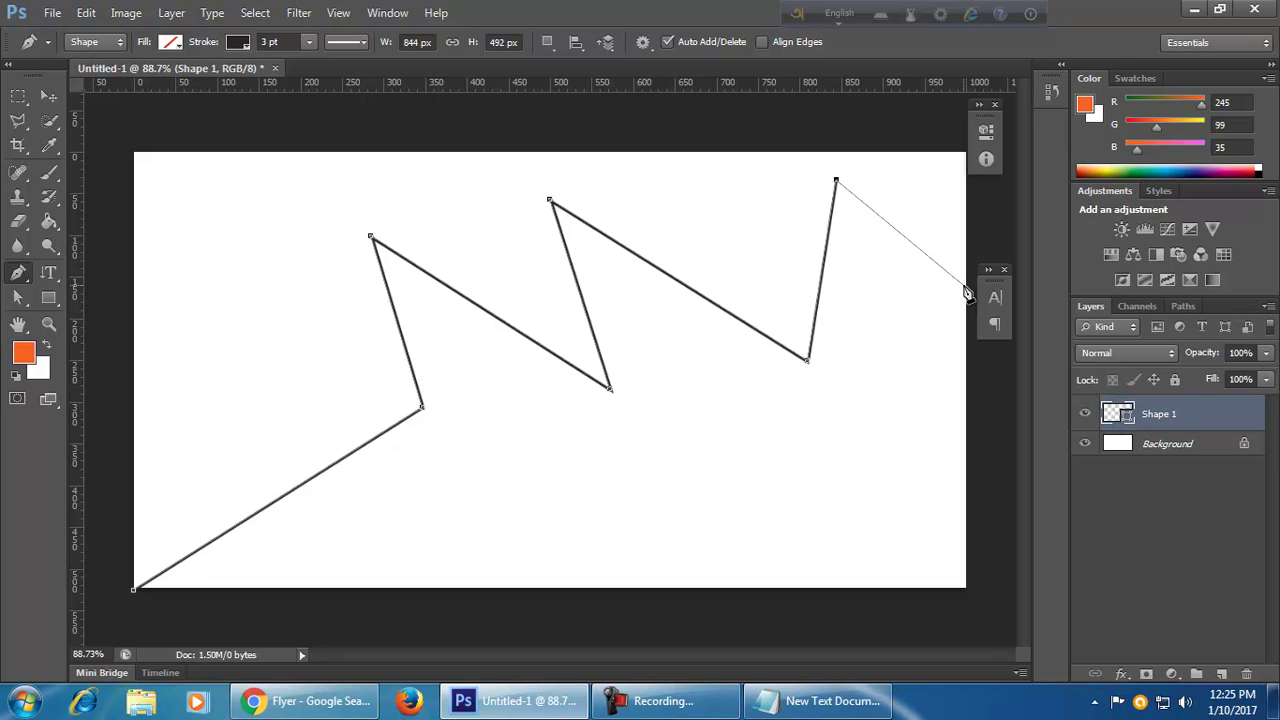
left_click(967, 288)
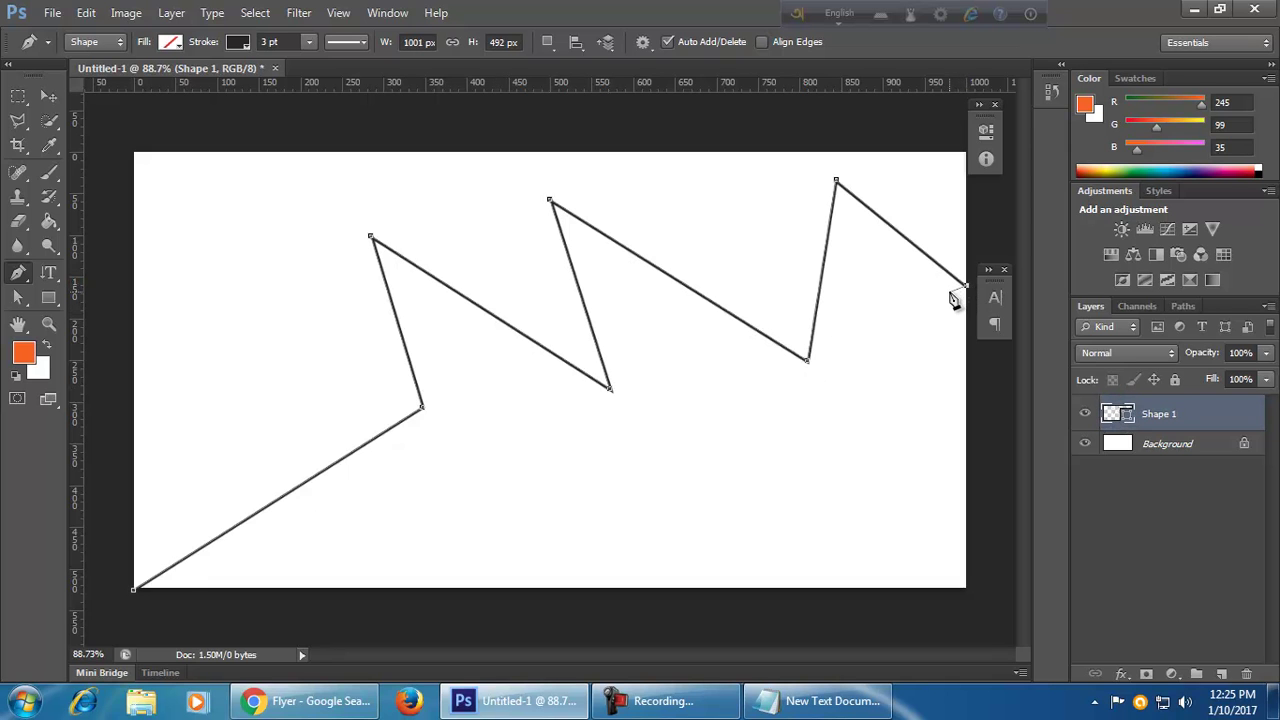
- Close the zigzag path through the canvas's upper-right and upper-left corners back to its starting anchor
scroll(887, 297, "down", 1)
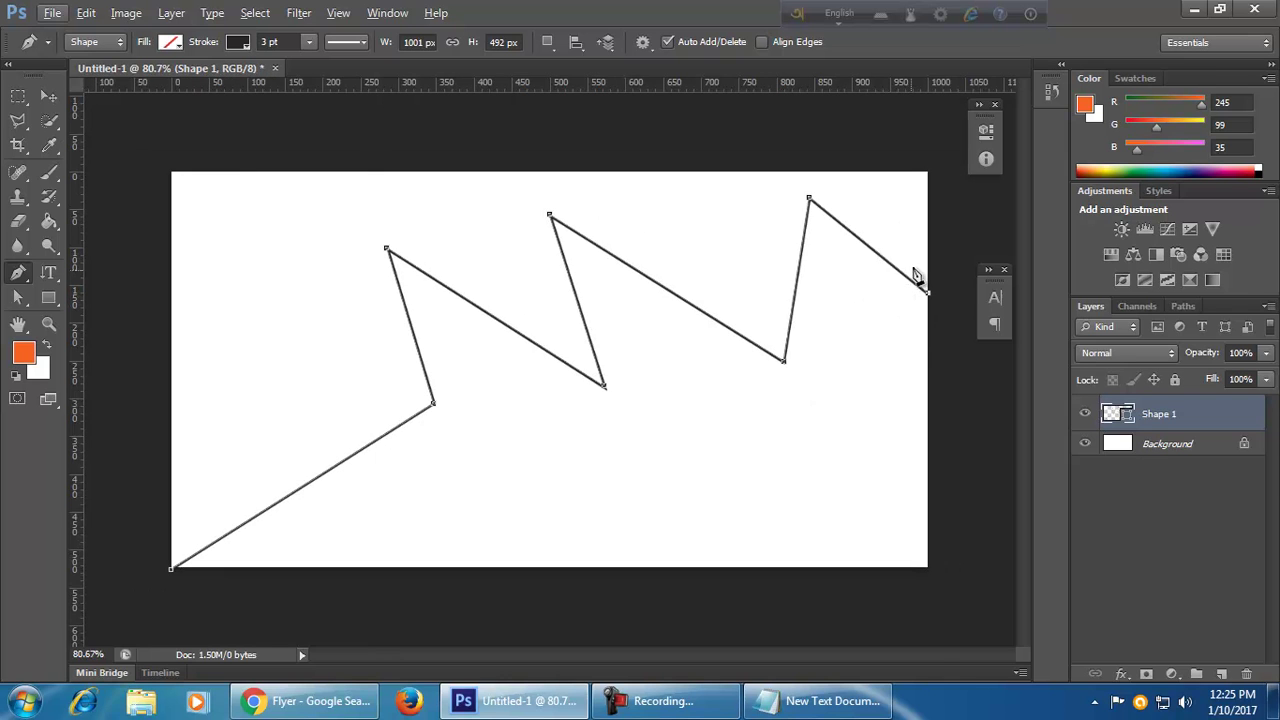
left_click(929, 175)
left_click(170, 173)
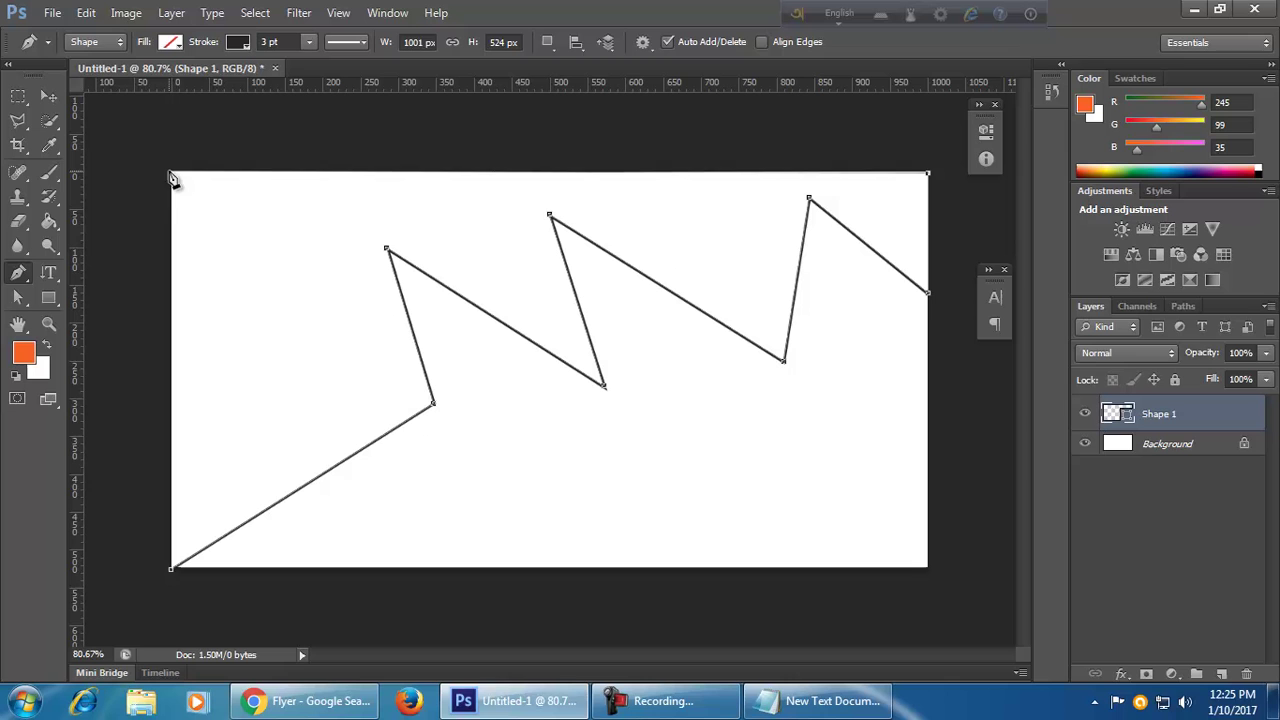
left_click(172, 574)
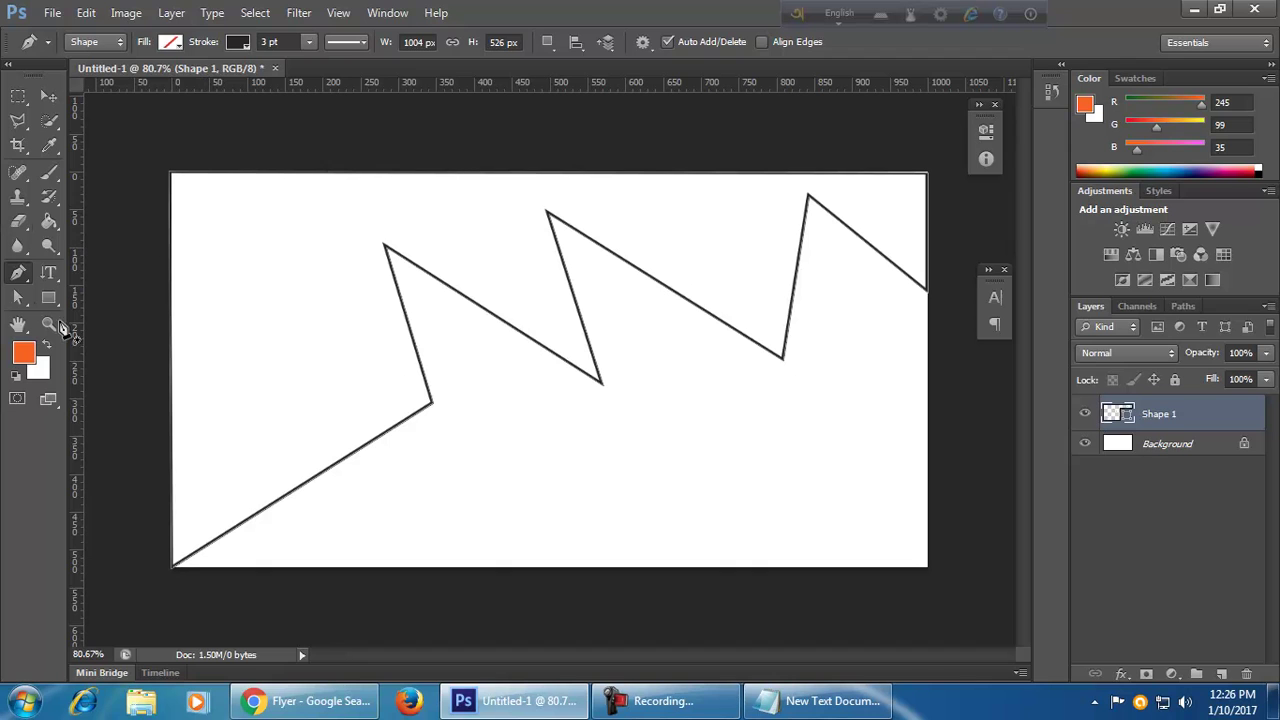
- Remove the zigzag shape's stroke and fill it with medium blue
left_click(246, 45)
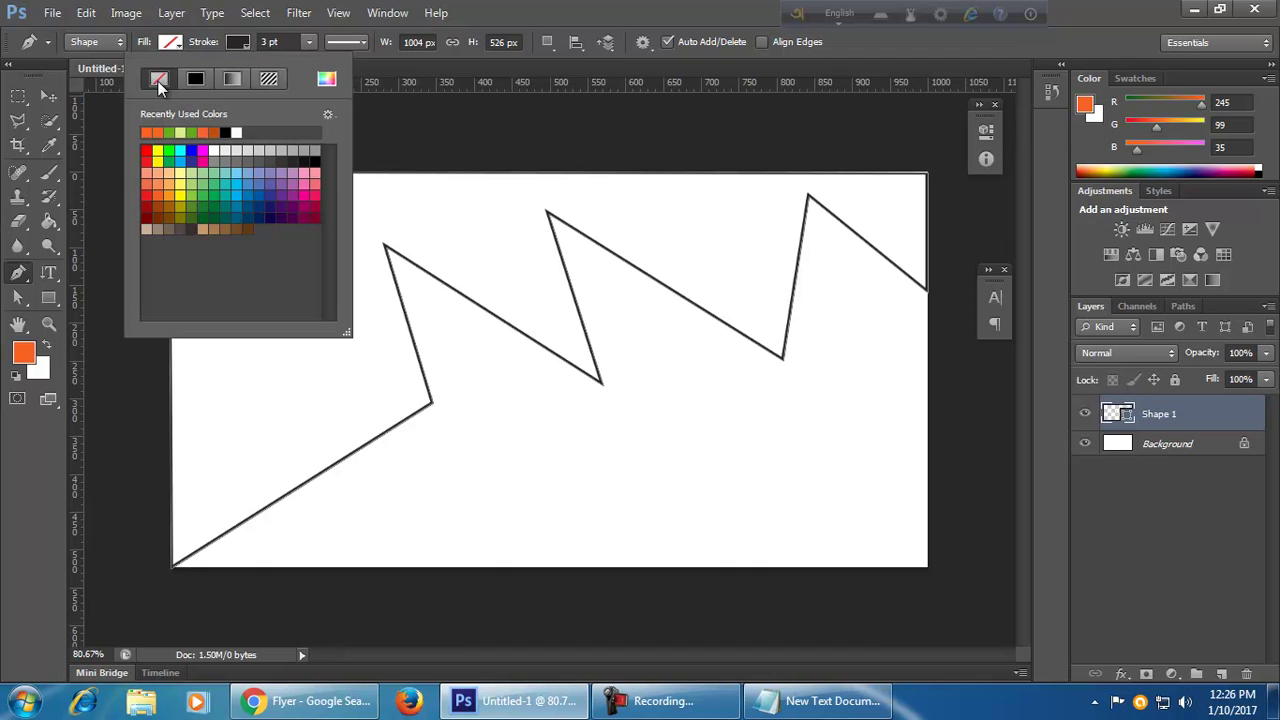
left_click(160, 80)
left_click(175, 42)
left_click(193, 182)
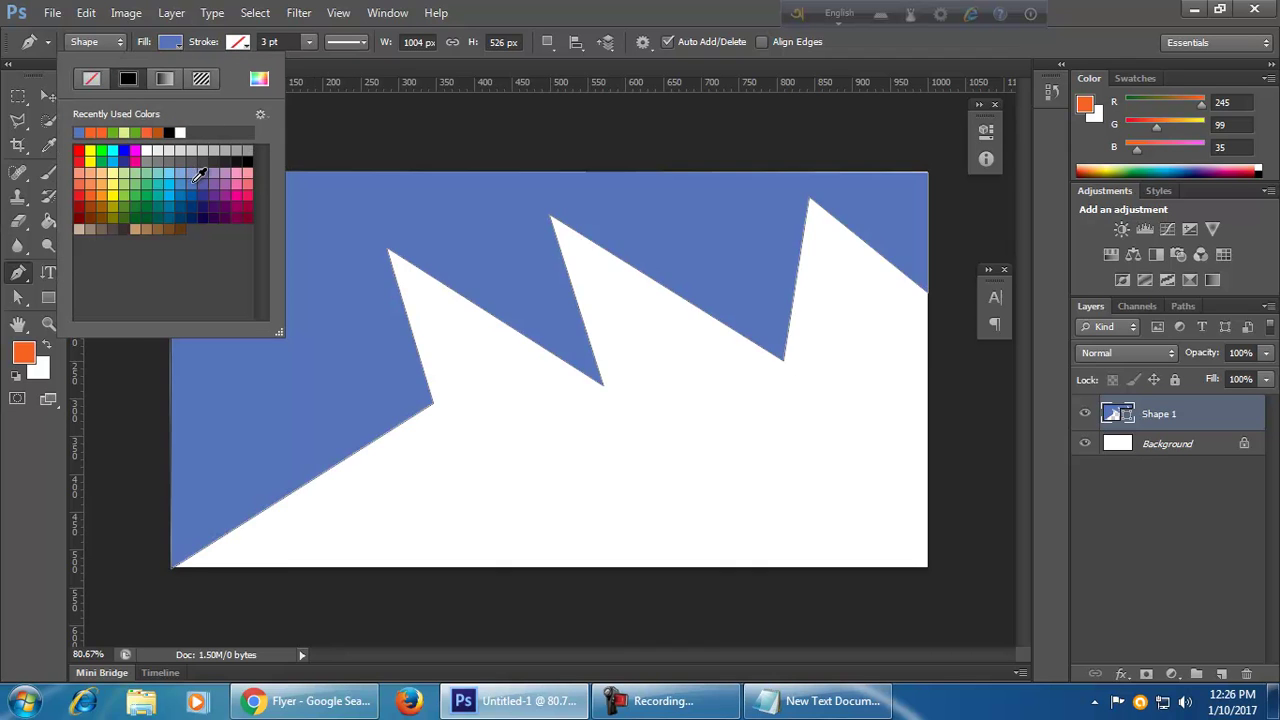
left_click(686, 8)
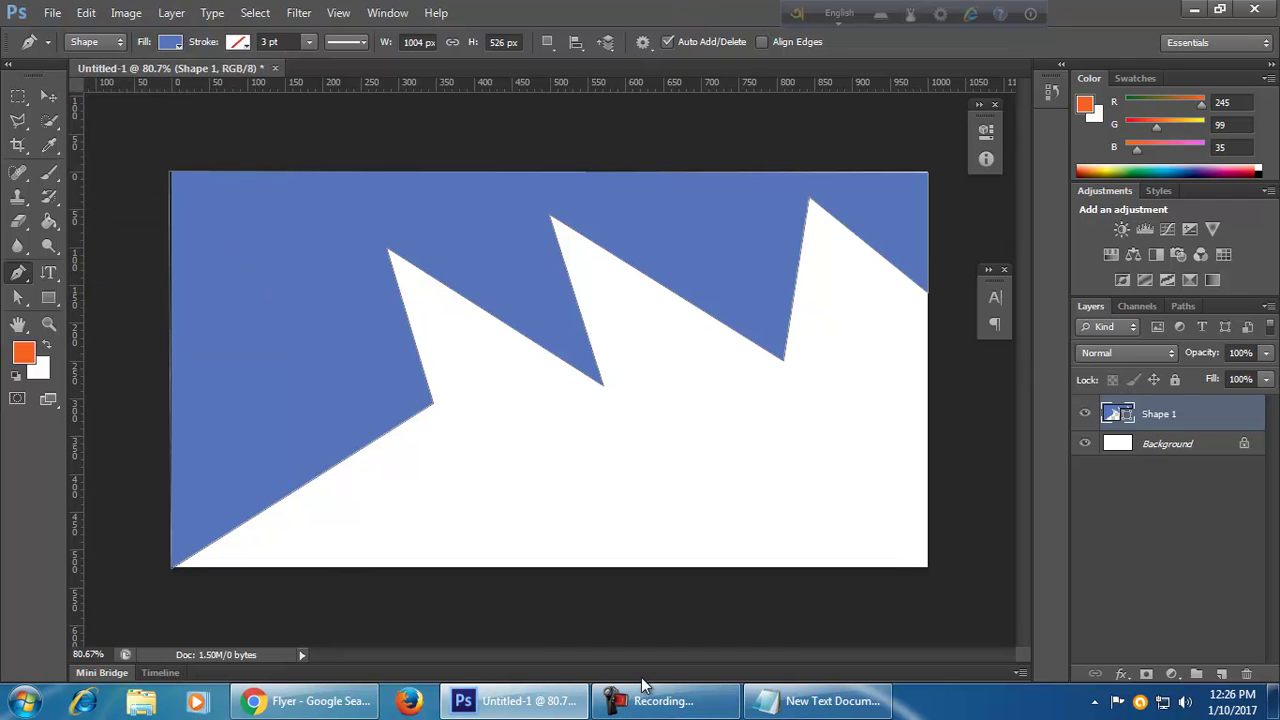
- Delete the blue zigzag shape and draw a closed S-curved shape about 446 px wide from the canvas's lower-left corner to its top edge
key("Delete")
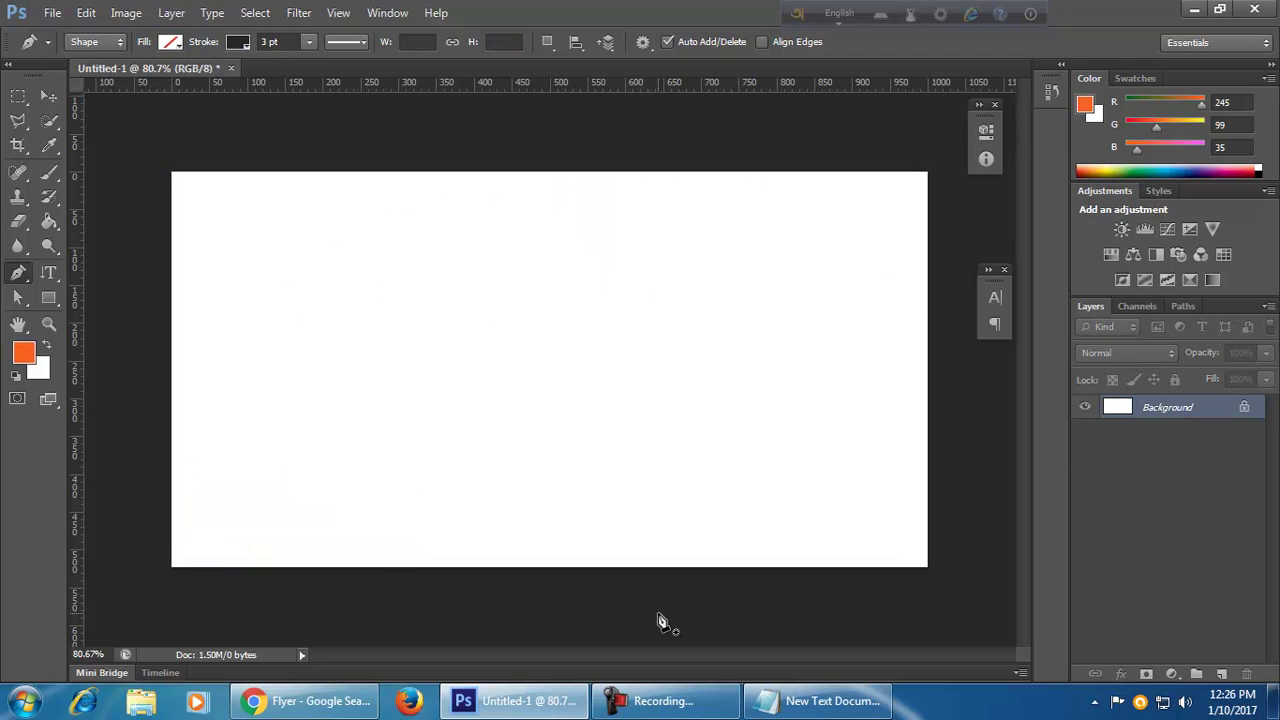
left_click(171, 567)
left_click_drag(396, 331, 557, 311)
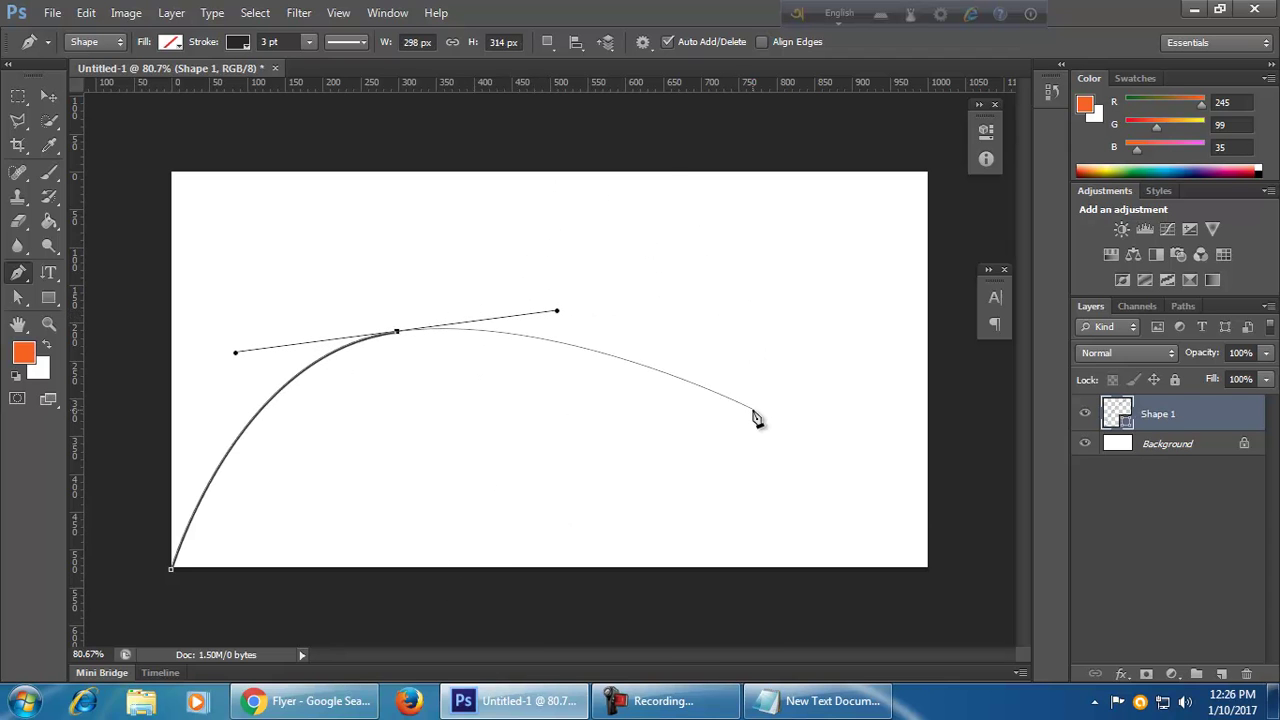
left_click(498, 172)
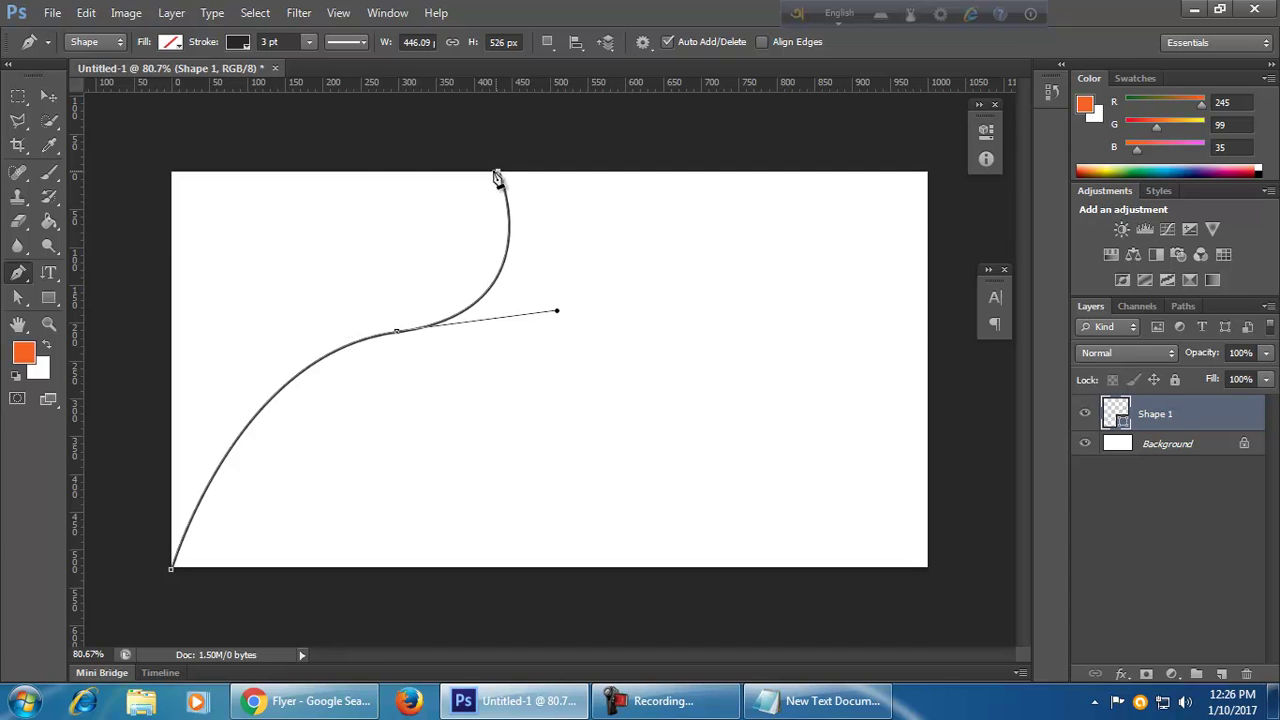
left_click(171, 172)
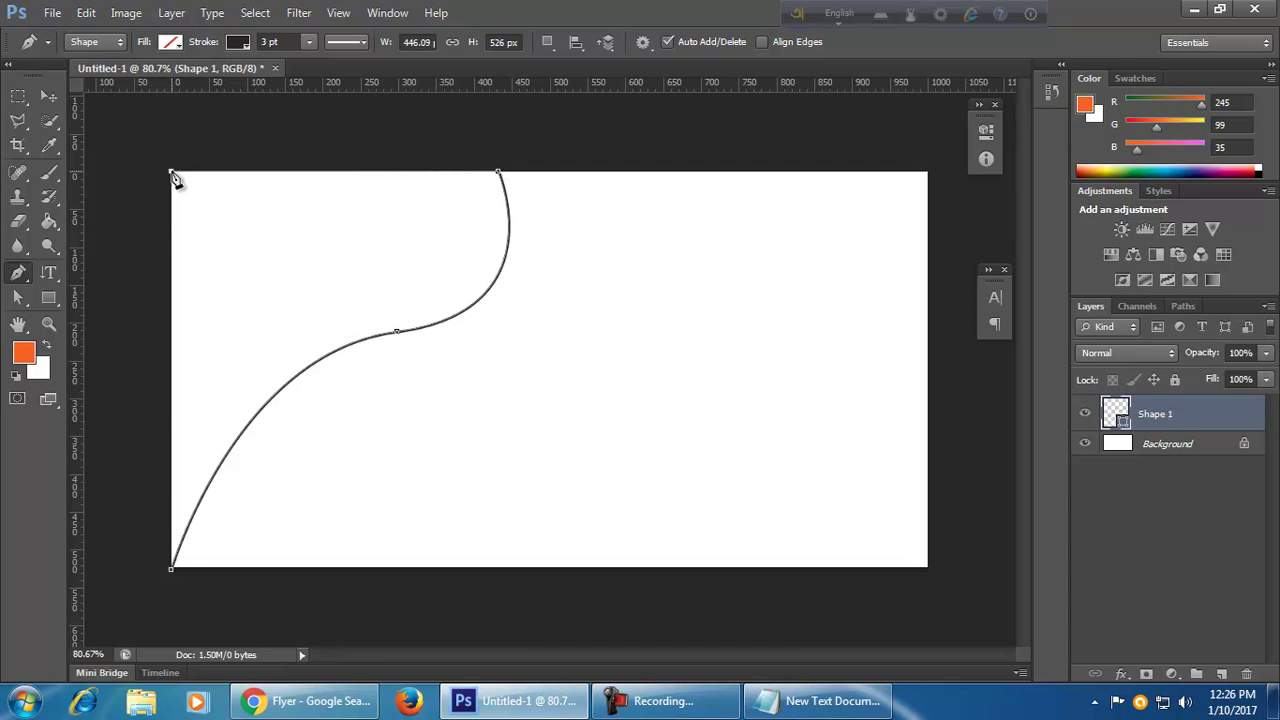
left_click(173, 576)
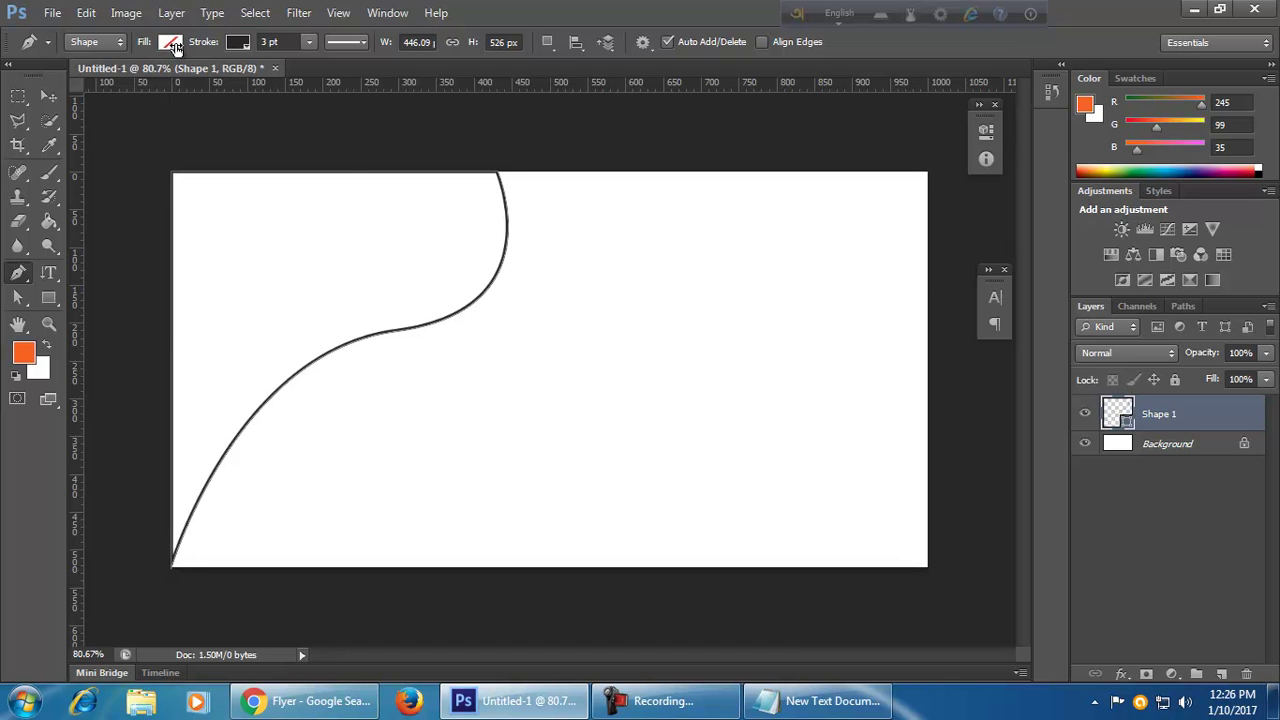
- Remove the curved shape's stroke, fill it with purple, and deselect it with the Move tool
left_click(238, 43)
left_click(150, 78)
left_click(172, 42)
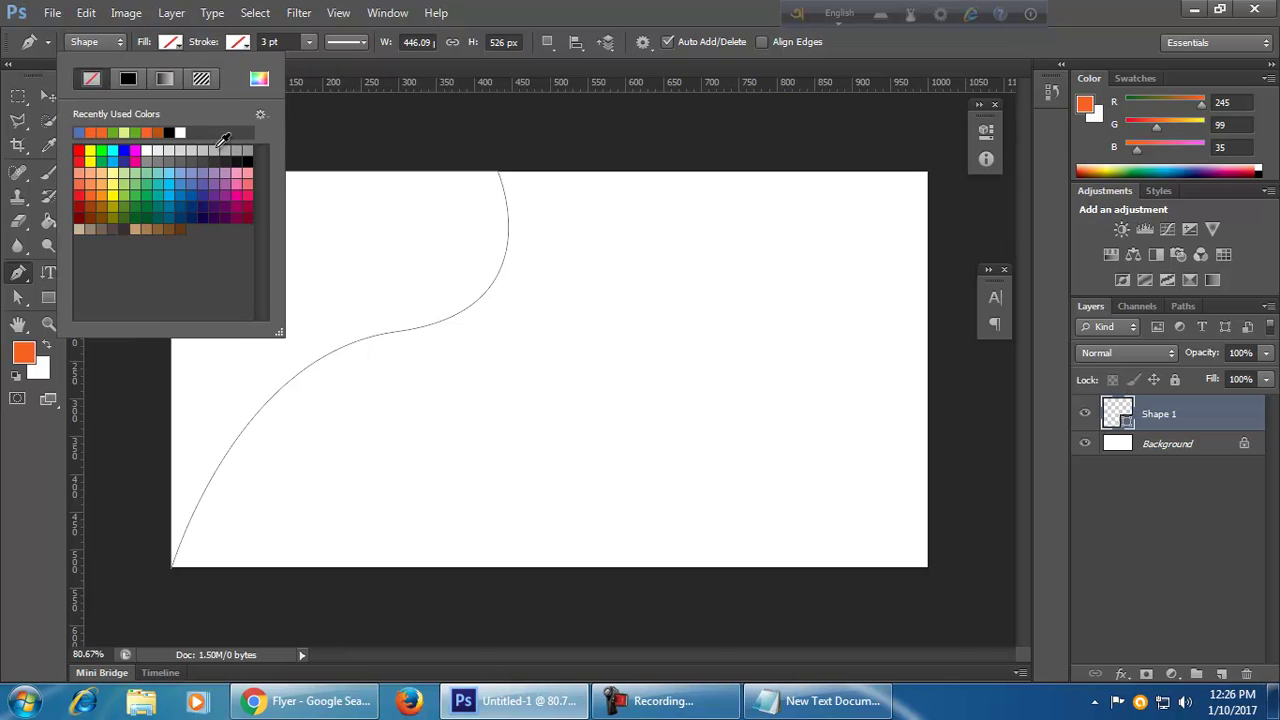
left_click(229, 183)
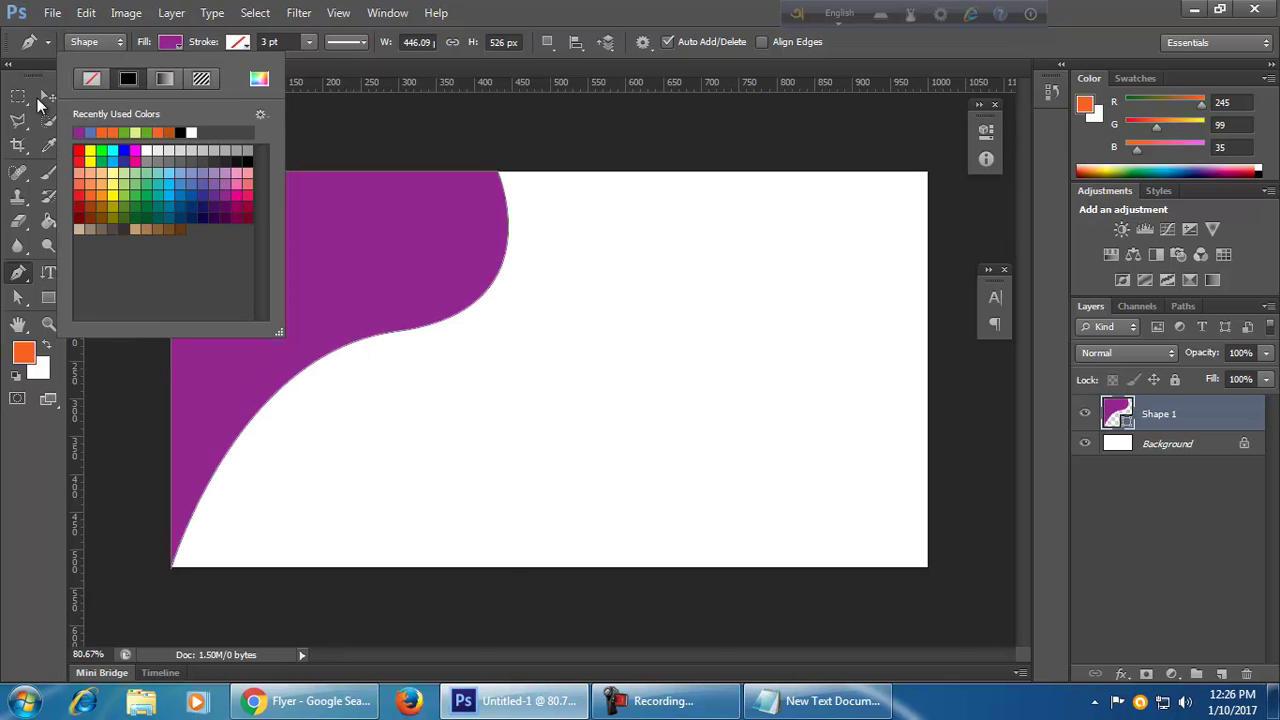
left_click(47, 91)
left_click(514, 494)
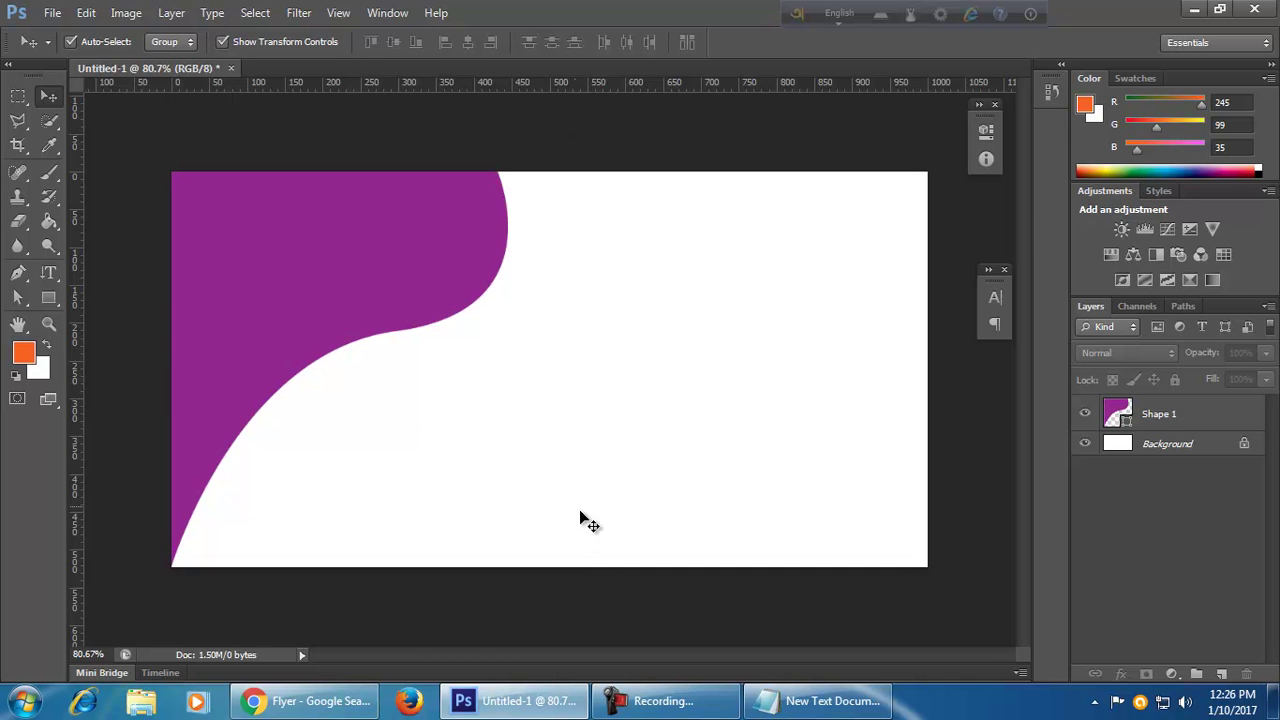
- Reshape the purple shape by pulling the left direction handle of its middle curve anchor upward with the Pen tool
left_click(20, 274)
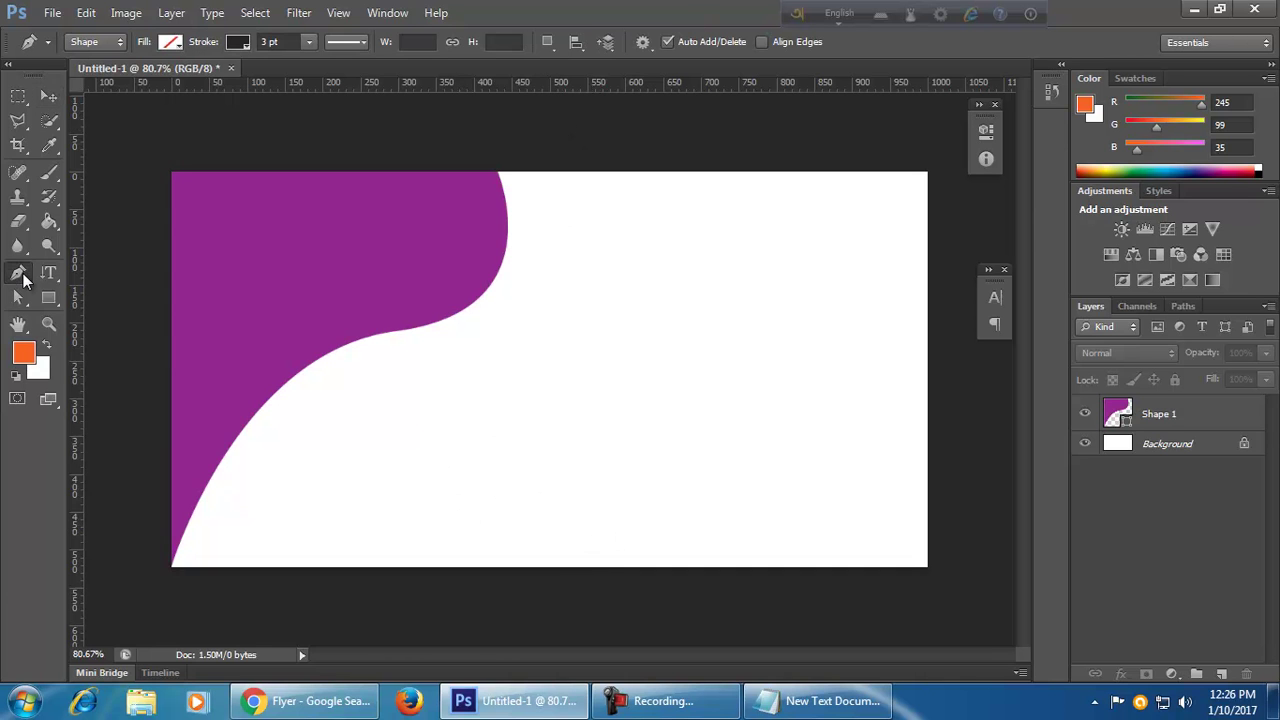
left_click(360, 341, "ctrl")
left_click(366, 339, "ctrl")
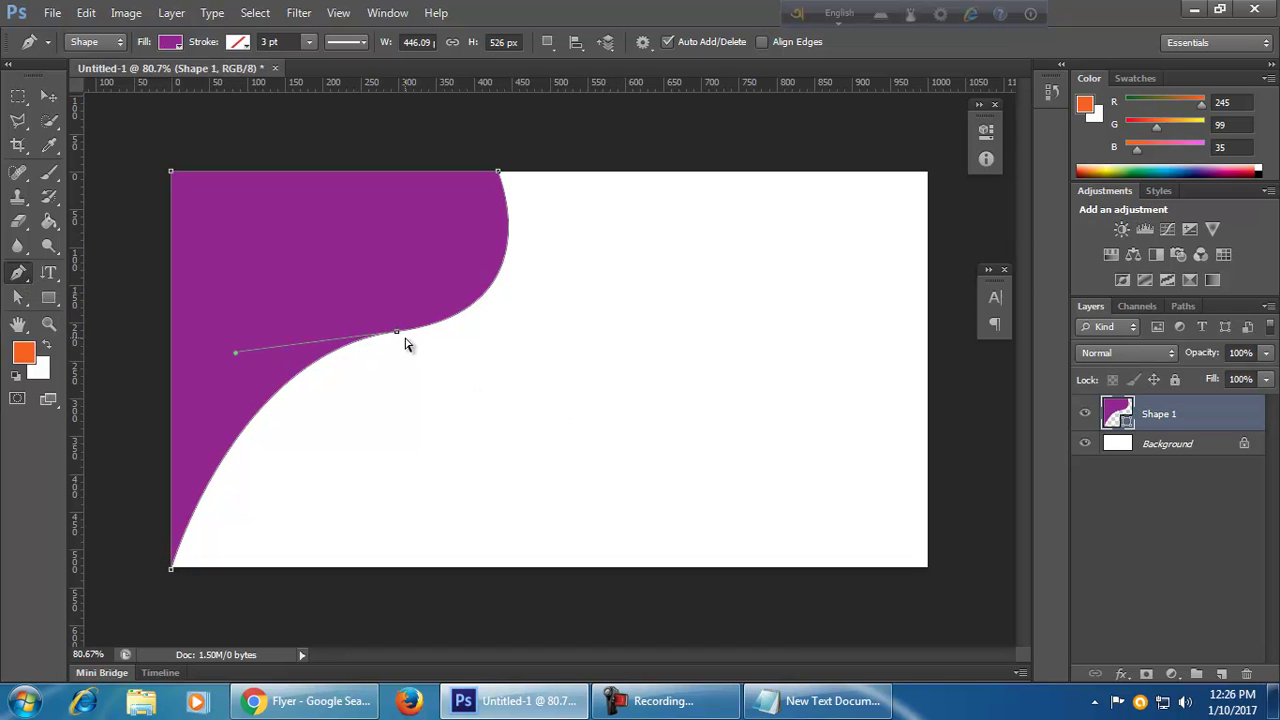
left_click_drag(237, 355, 226, 238)
right_click(14, 274)
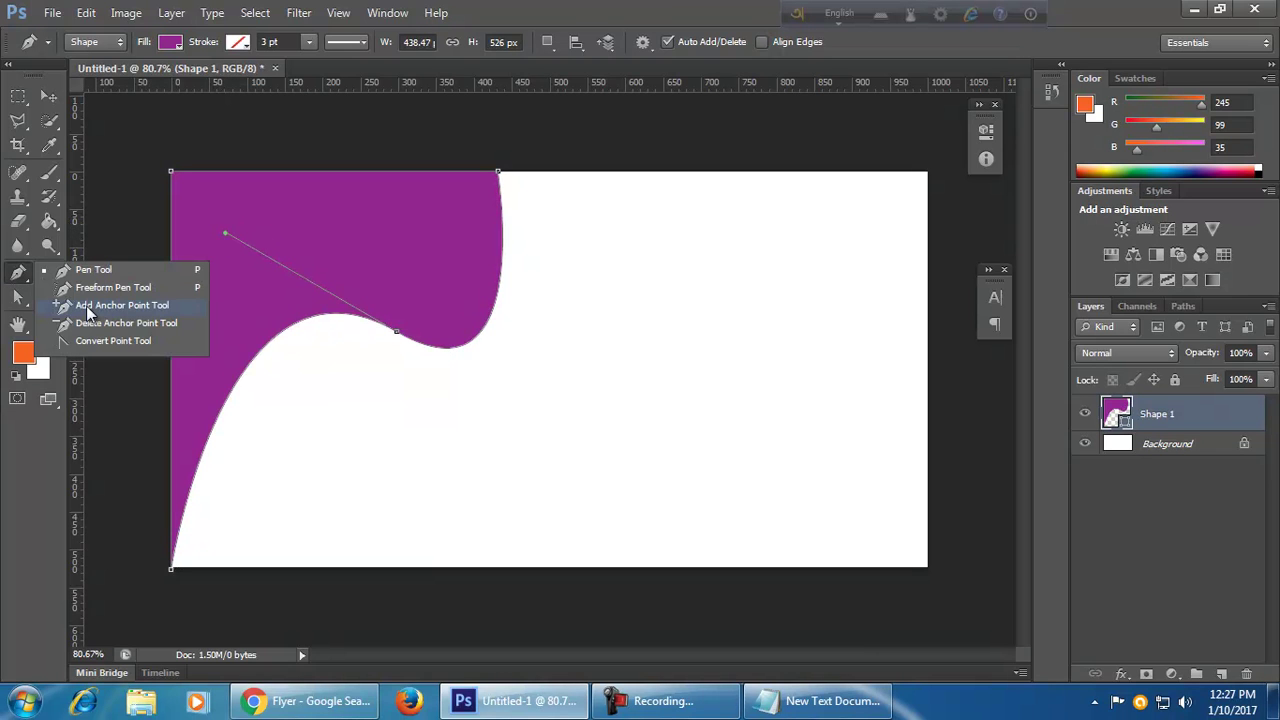
left_click(23, 278)
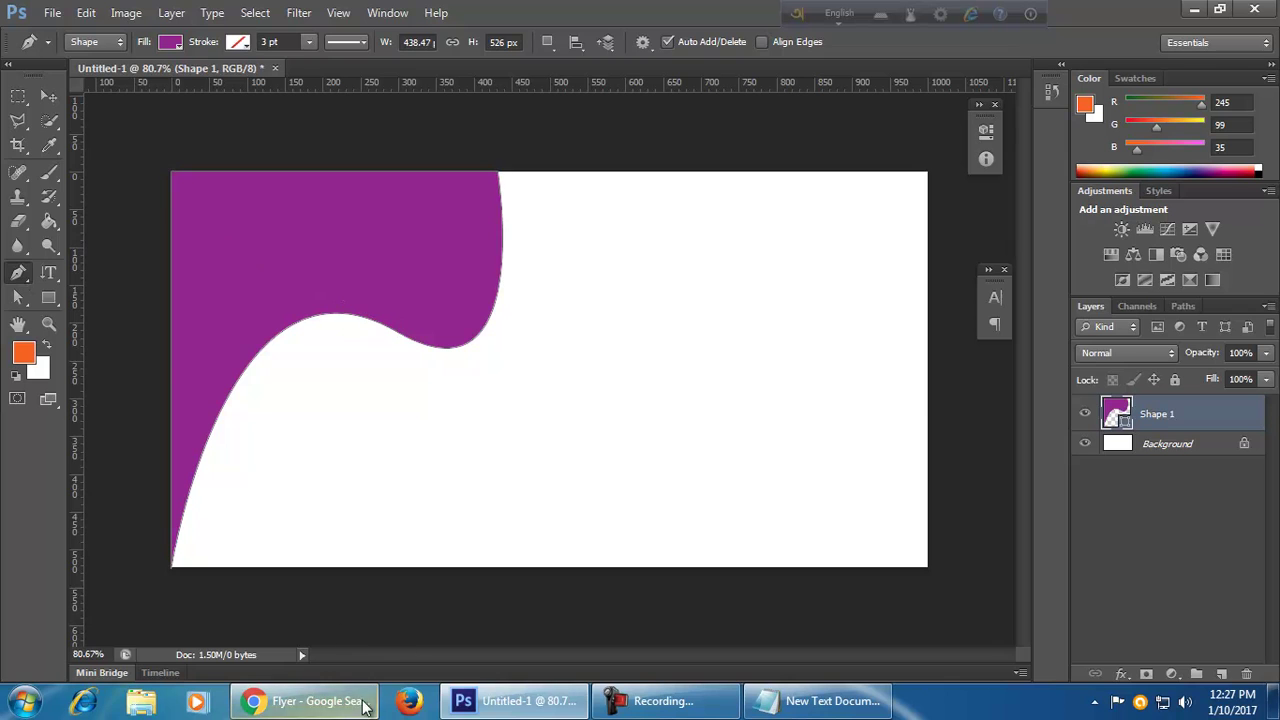
- Delete the purple curved shape
left_click(49, 95)
key("Delete")
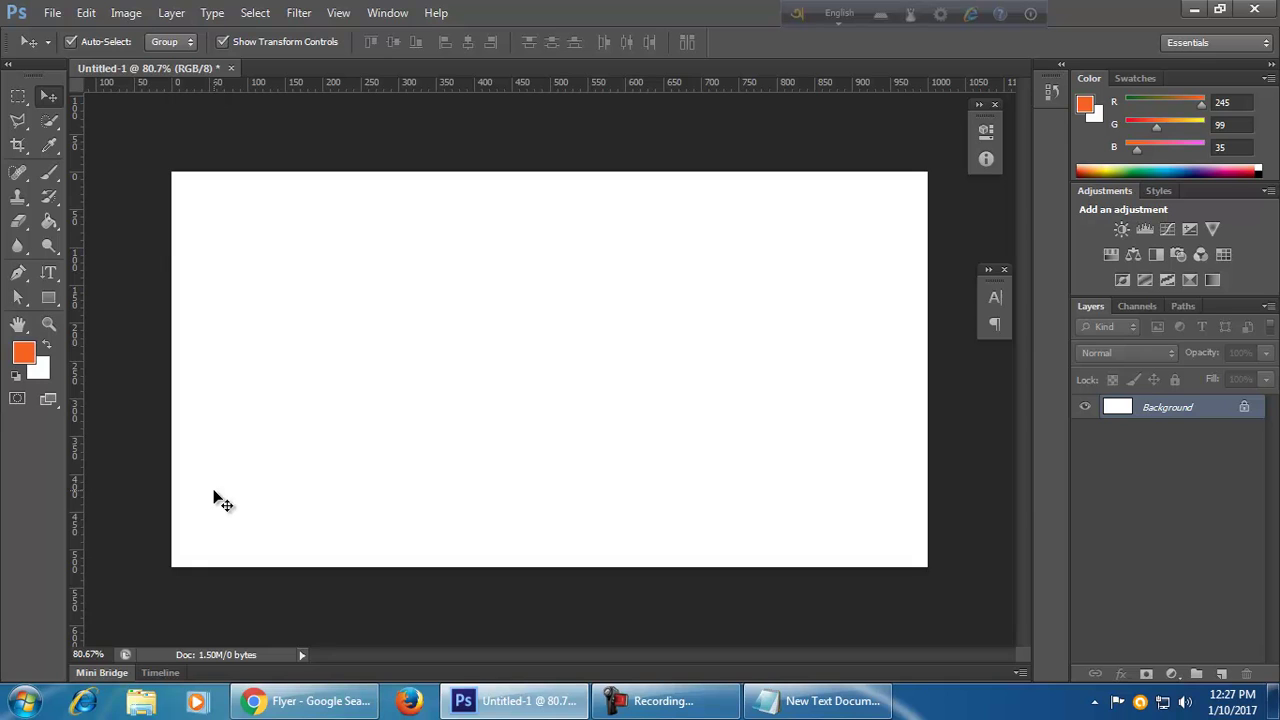
- Draw an unfilled rectangle about 999 × 223 px across the lower part of the canvas with the Rectangle tool
left_click(53, 298)
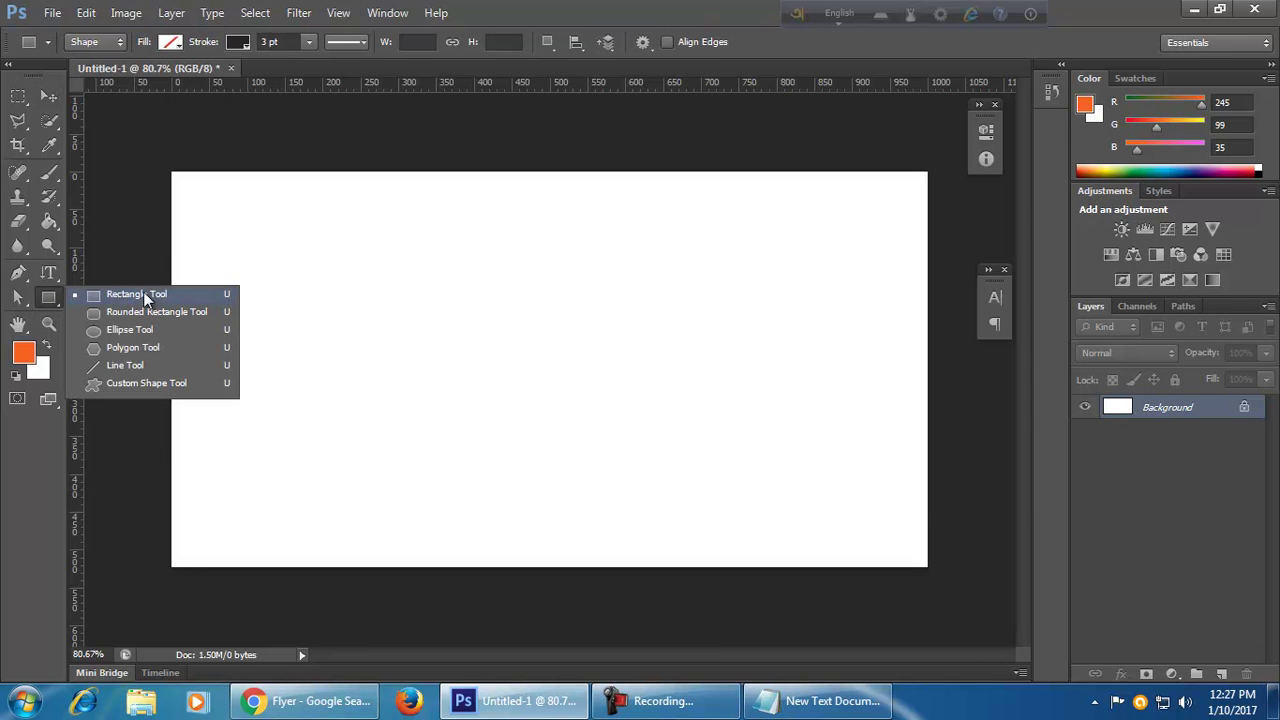
left_click(191, 300)
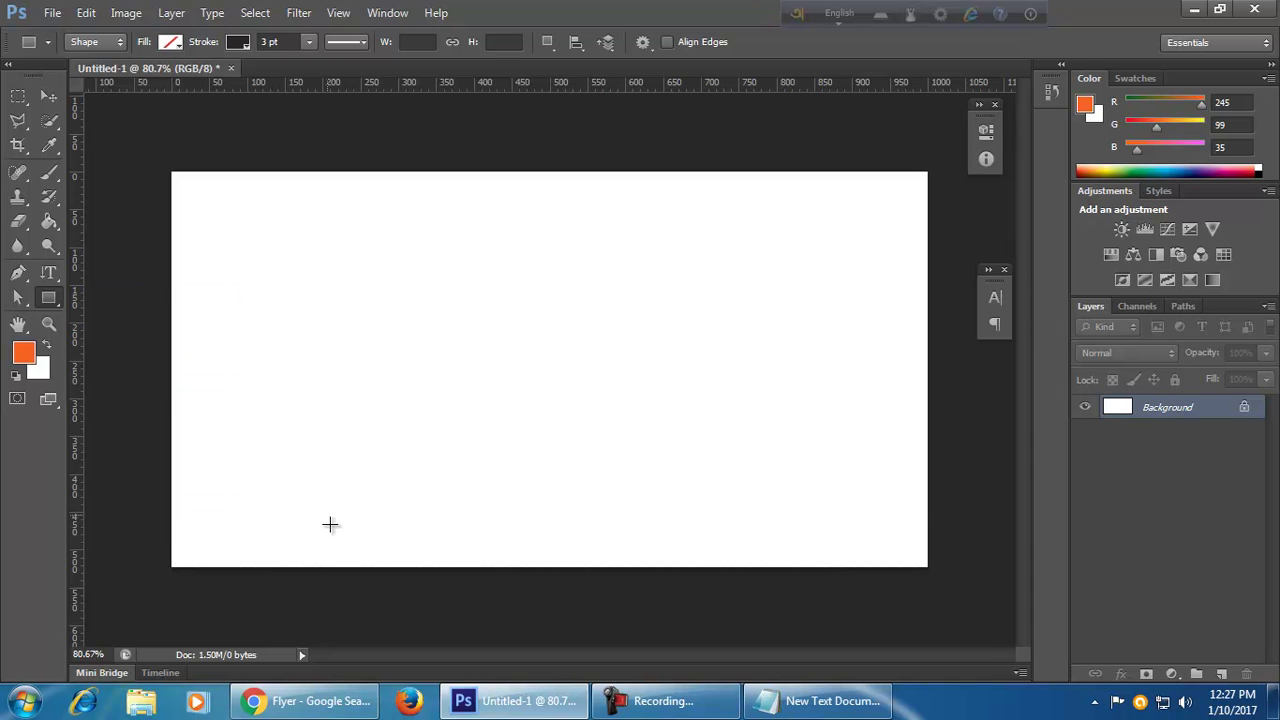
left_click_drag(173, 398, 927, 565)
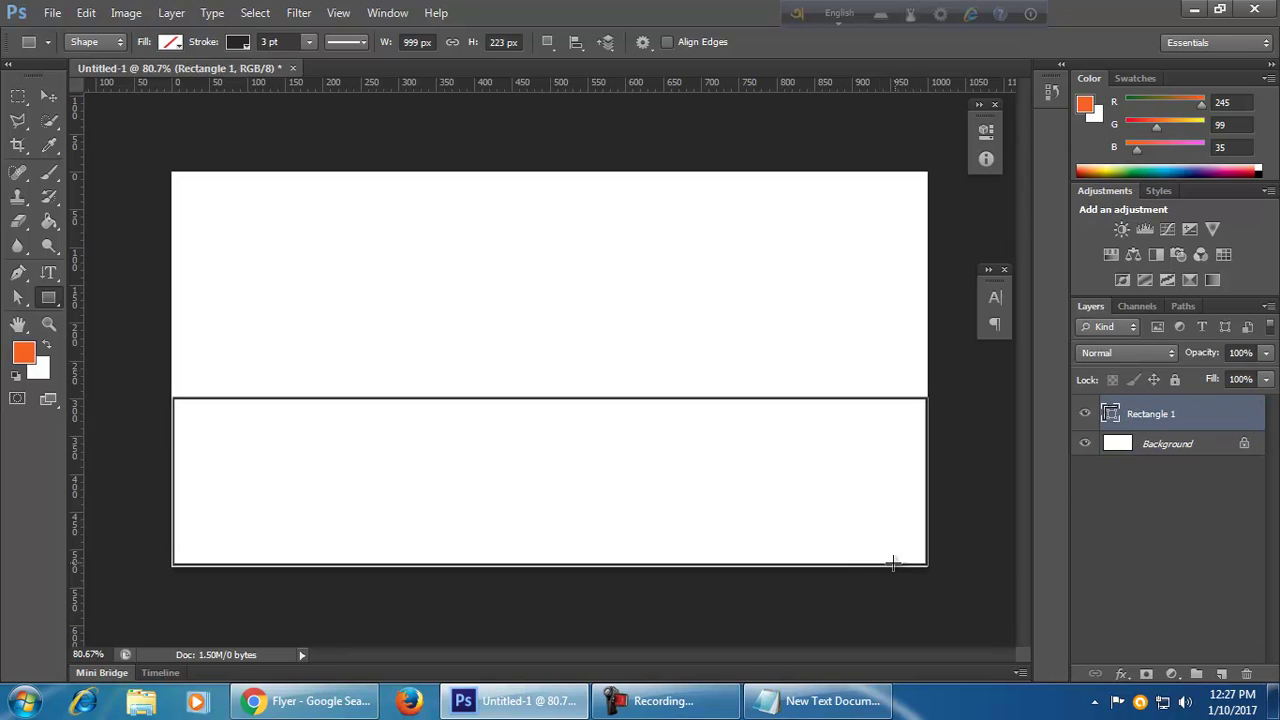
- Fill the rectangle across the lower part of the canvas with light green and remove its stroke
left_click(170, 41)
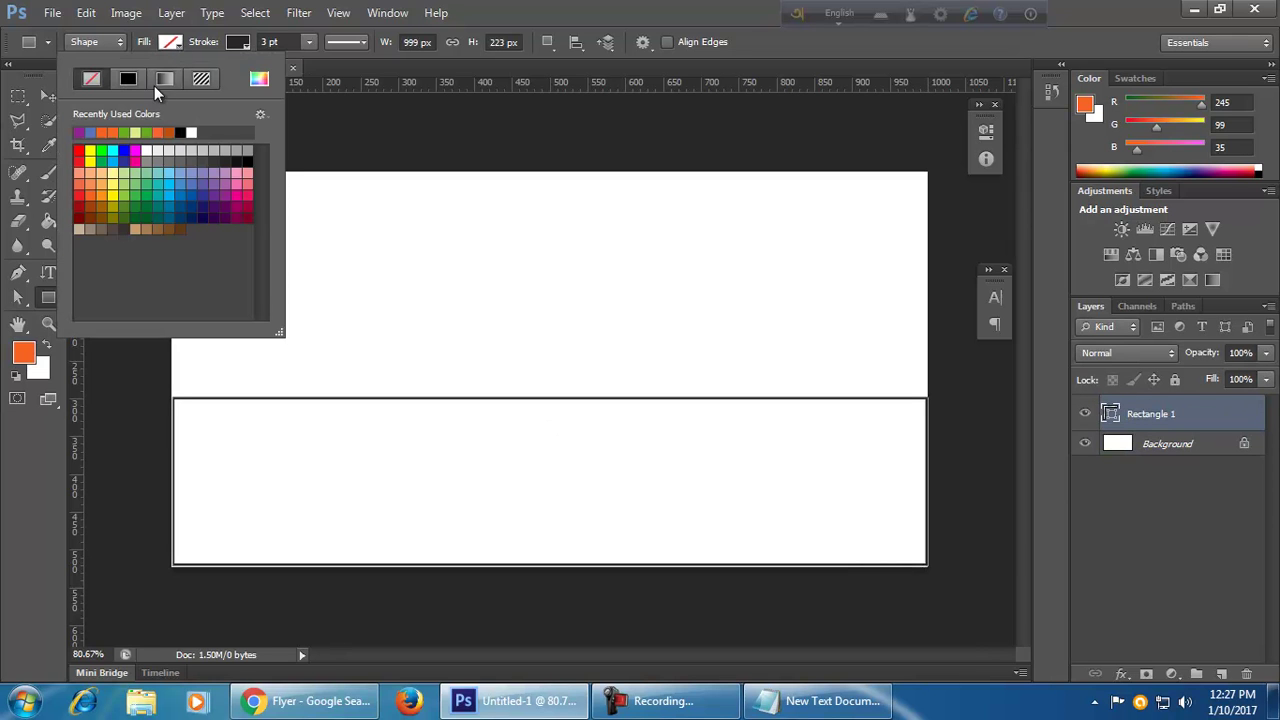
left_click(147, 172)
left_click(240, 44)
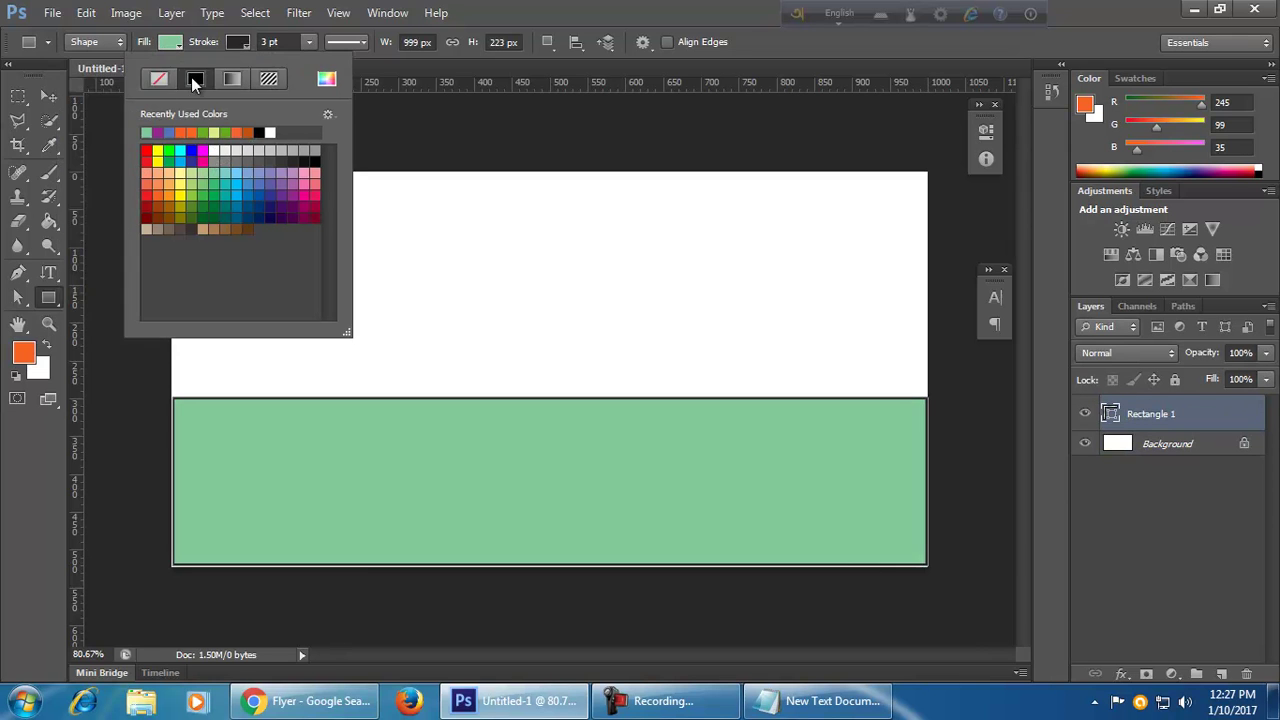
left_click(154, 80)
left_click(648, 6)
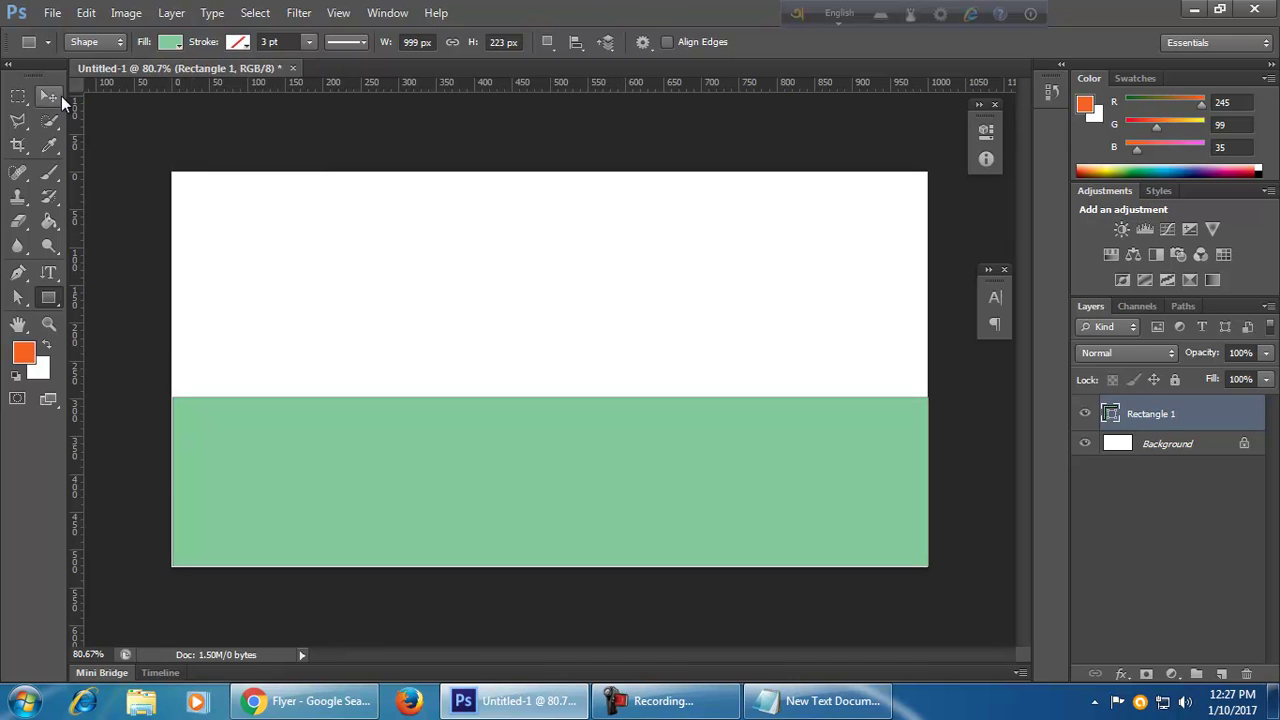
- Nudge the green rectangle slightly downward with the Move tool
left_click(62, 96)
left_click(306, 277)
left_click(639, 500)
left_click_drag(628, 496, 627, 499)
left_click(82, 515)
left_click(483, 466)
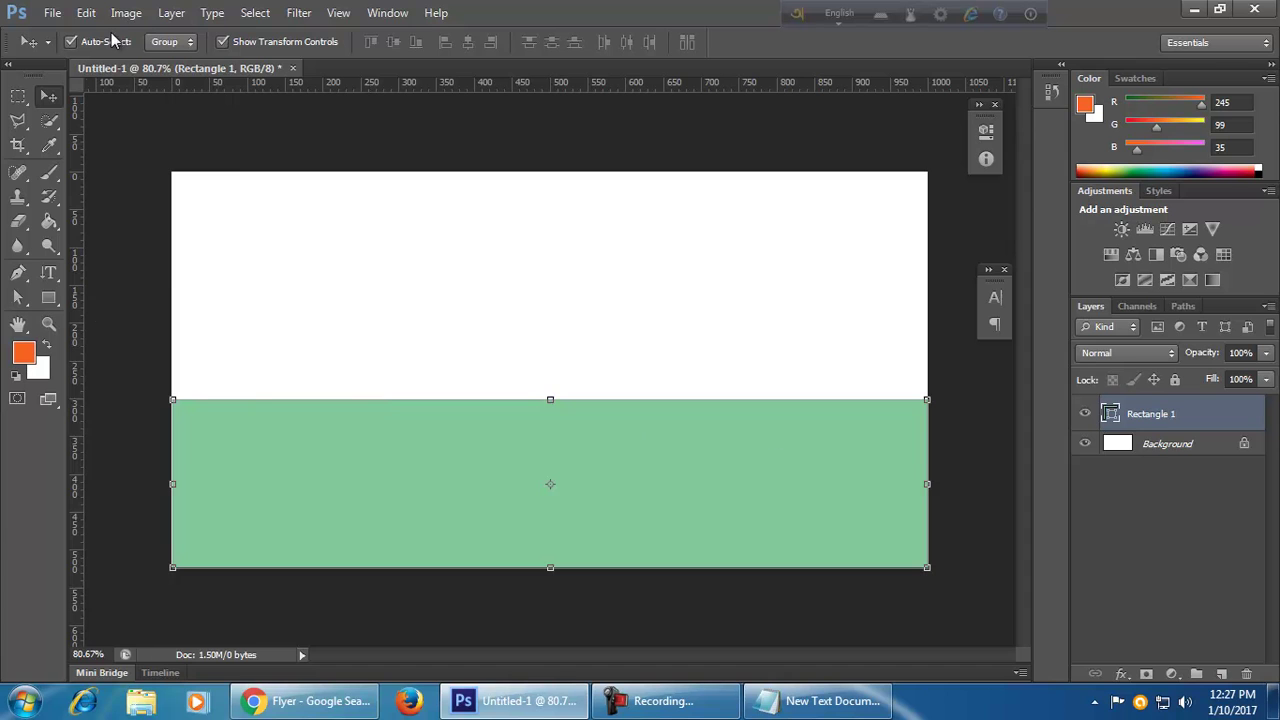
- Add an anchor point at the middle of the green rectangle's top edge and try pulling it down and left
left_click(18, 272)
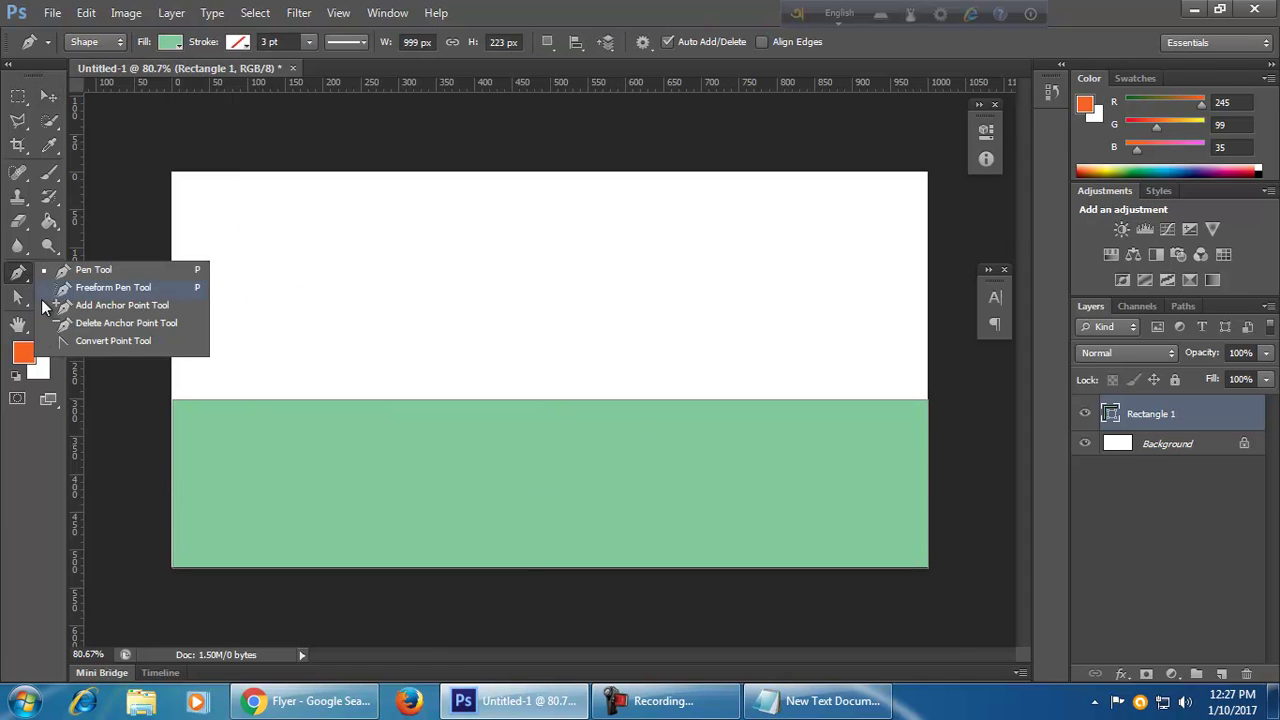
left_click(128, 306)
left_click(550, 401)
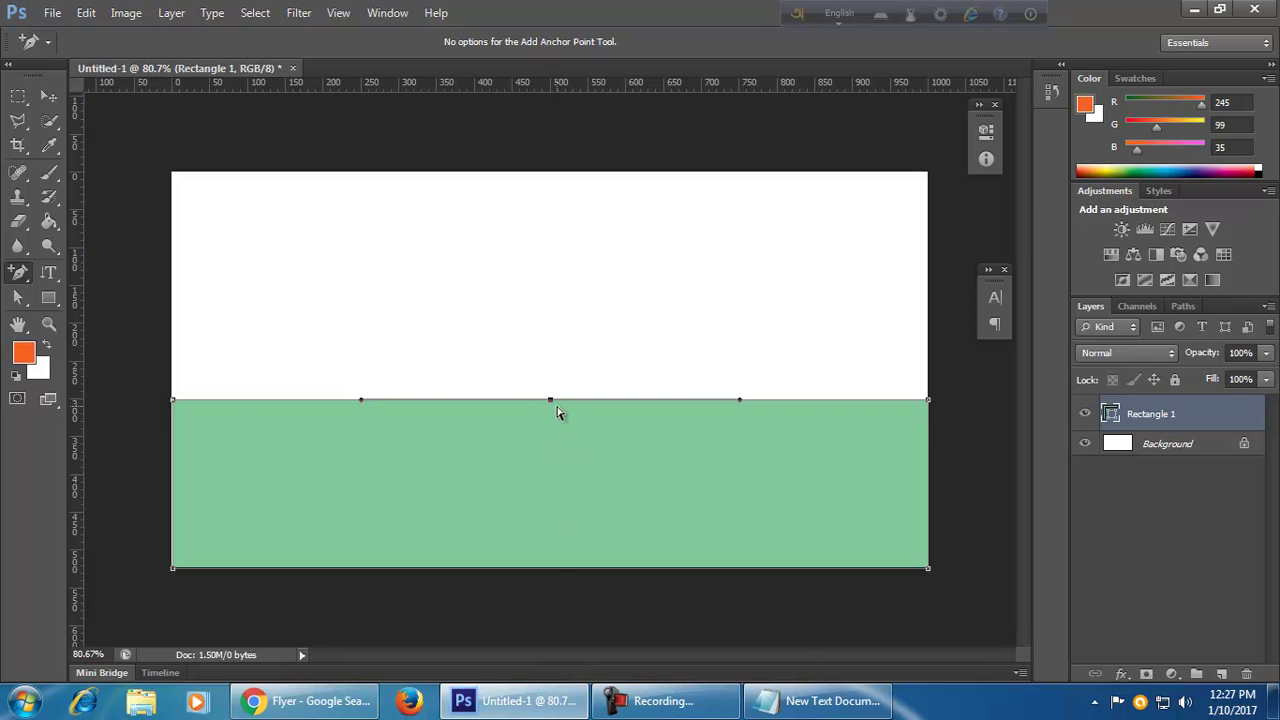
left_click_drag(555, 405, 426, 531)
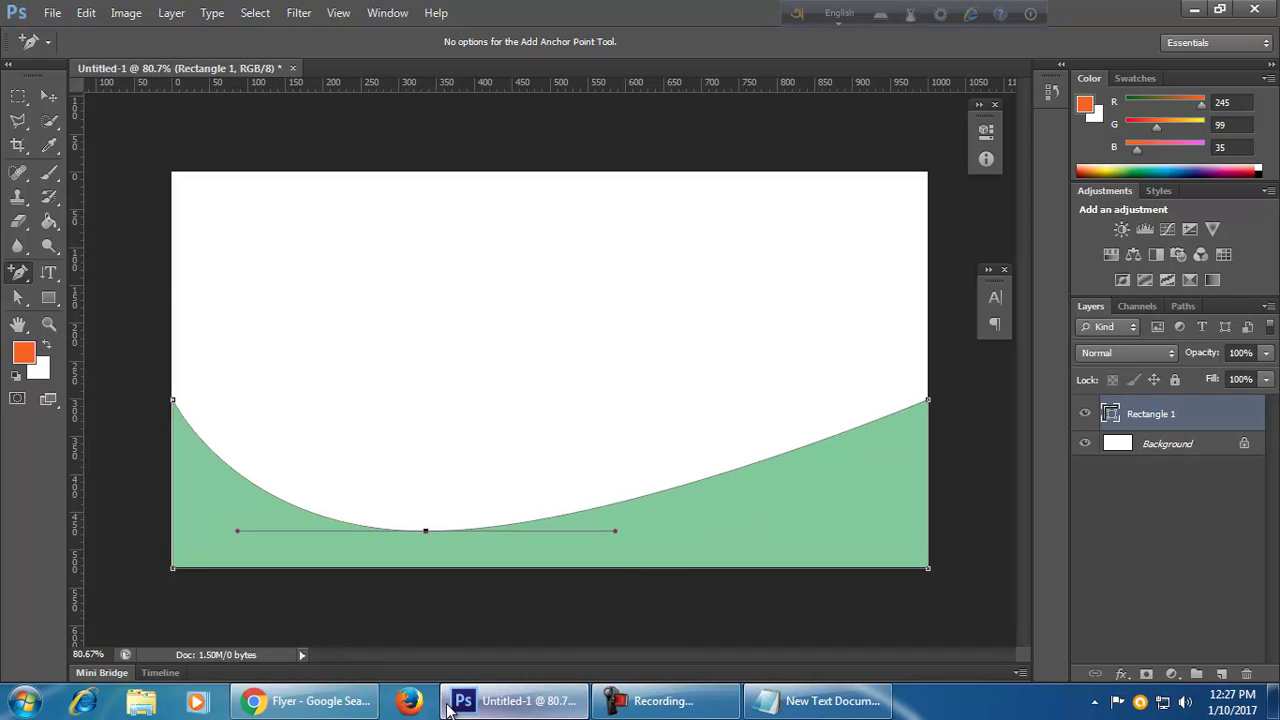
mouse_move(449, 706)
key("ctrl+z")
- Pull the top edge's middle anchor up and right with the Add Anchor Point tool to form a tall hump
right_click(17, 276)
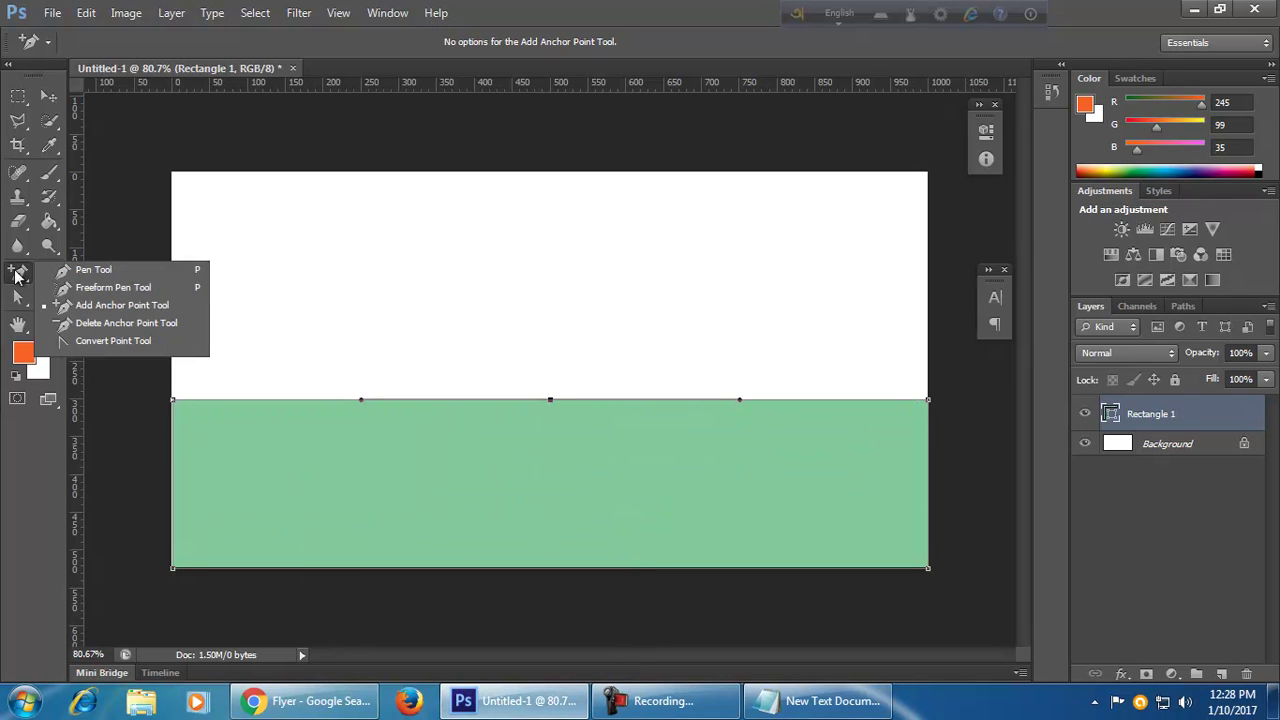
left_click(110, 306)
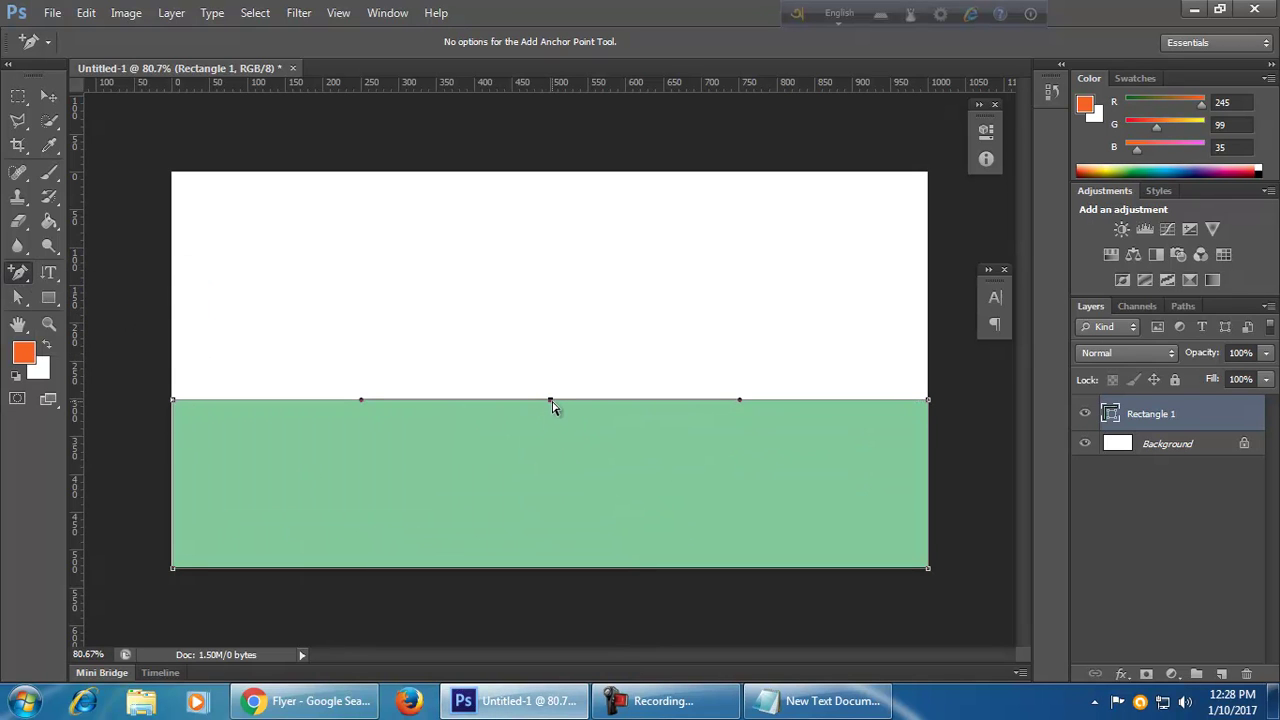
left_click_drag(551, 401, 755, 201)
mouse_move(675, 695)
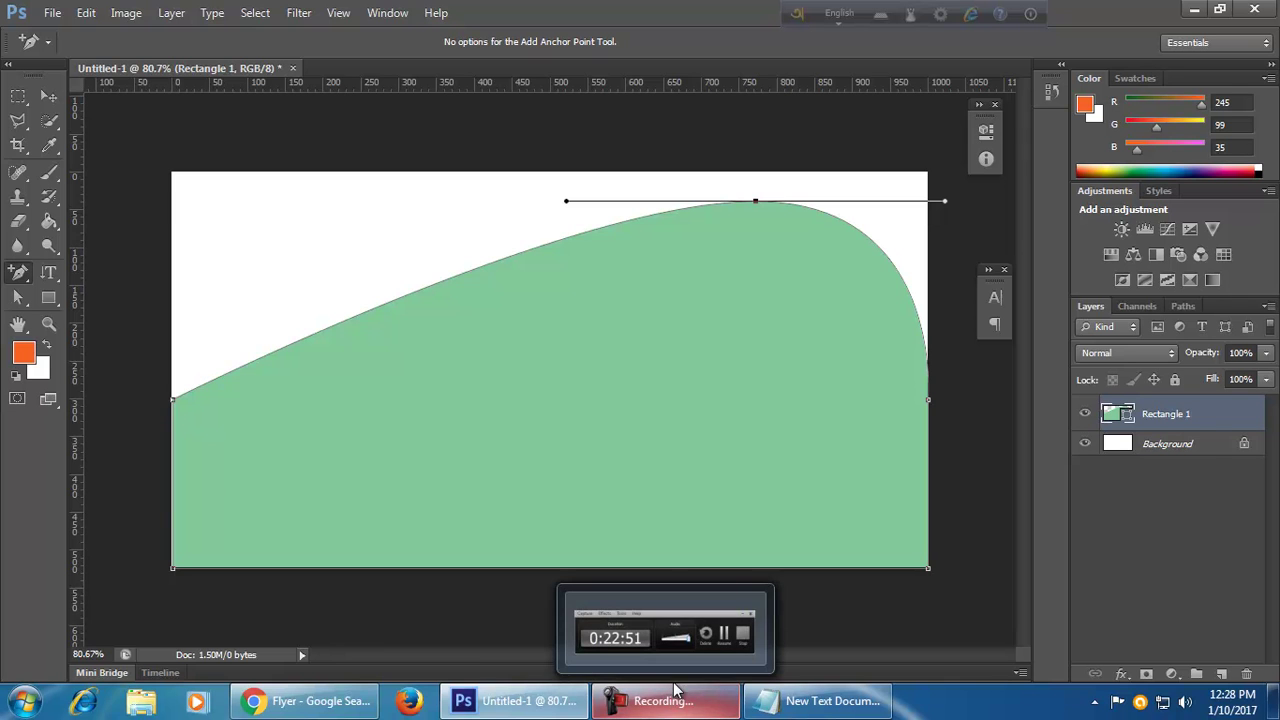
- Undo the anchor edits and the nudge on the green rectangle, back to the plain rectangle without its stroke
key("ctrl+z")
key("ctrl+z")
key("ctrl+z")
key("ctrl+z")
key("ctrl+alt+z")
key("ctrl+alt+z")
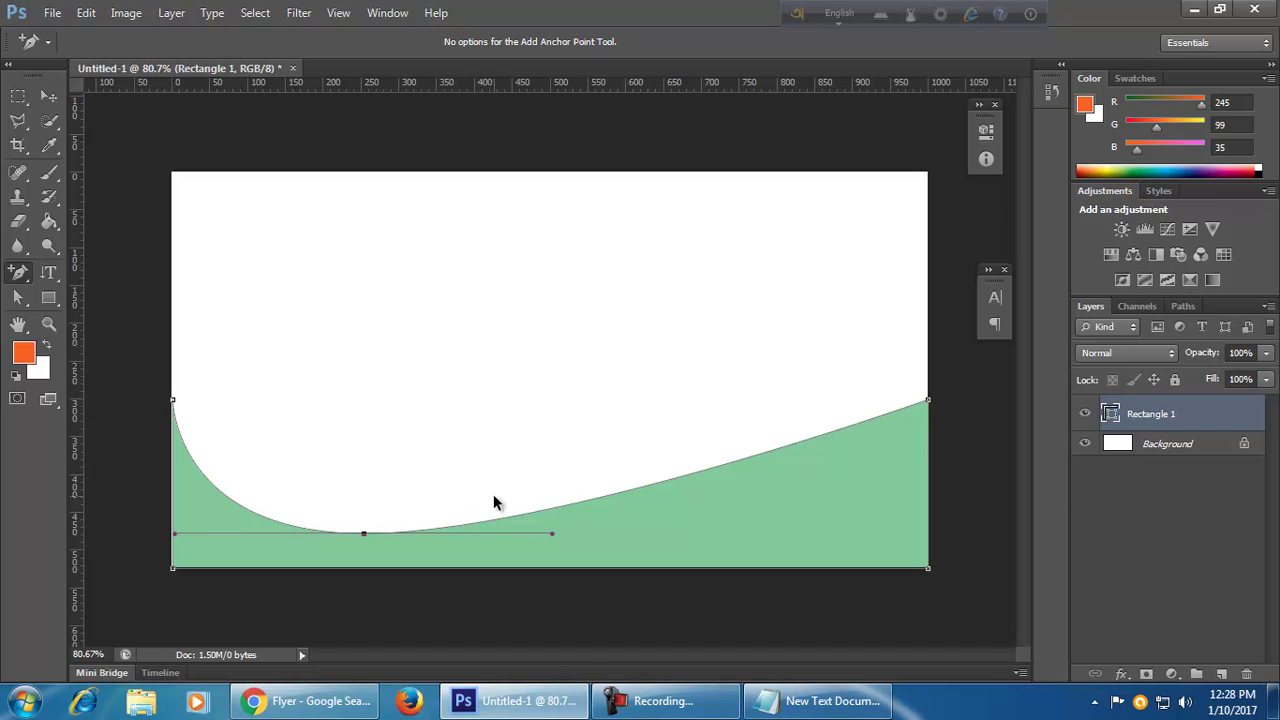
key("ctrl+z")
key("ctrl+alt+z")
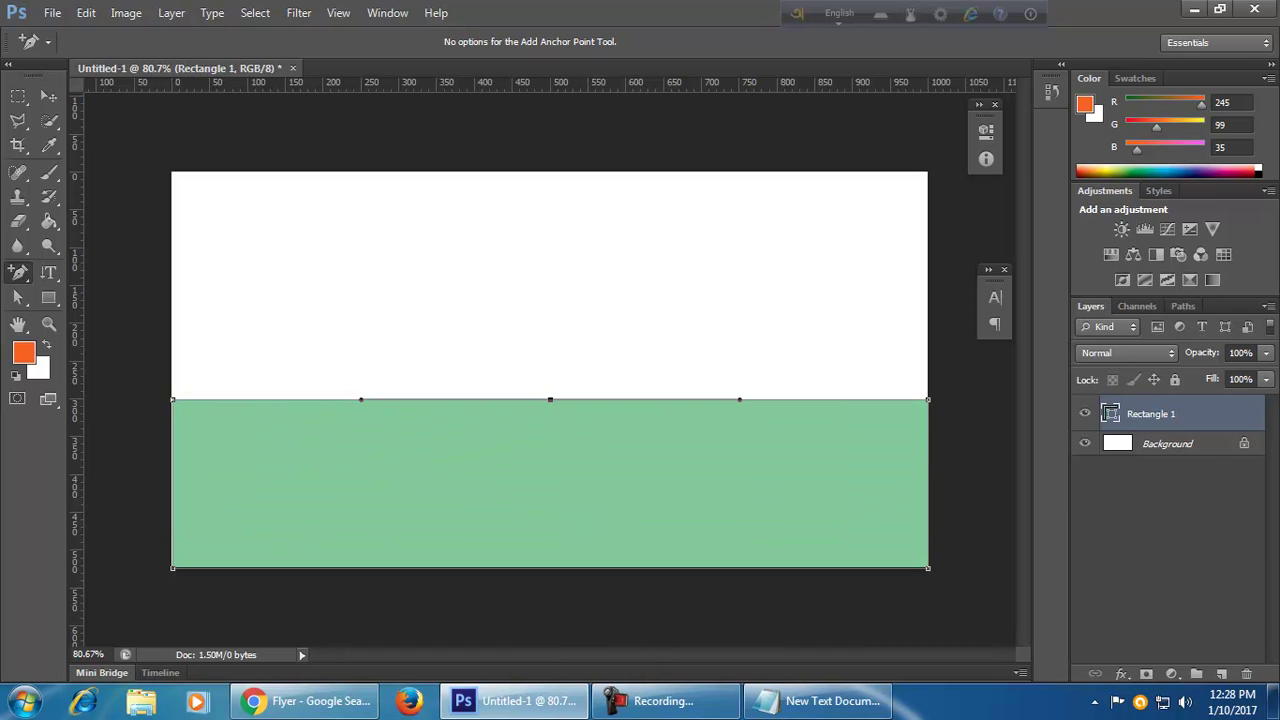
key("ctrl+alt+z")
key("ctrl+alt+z")
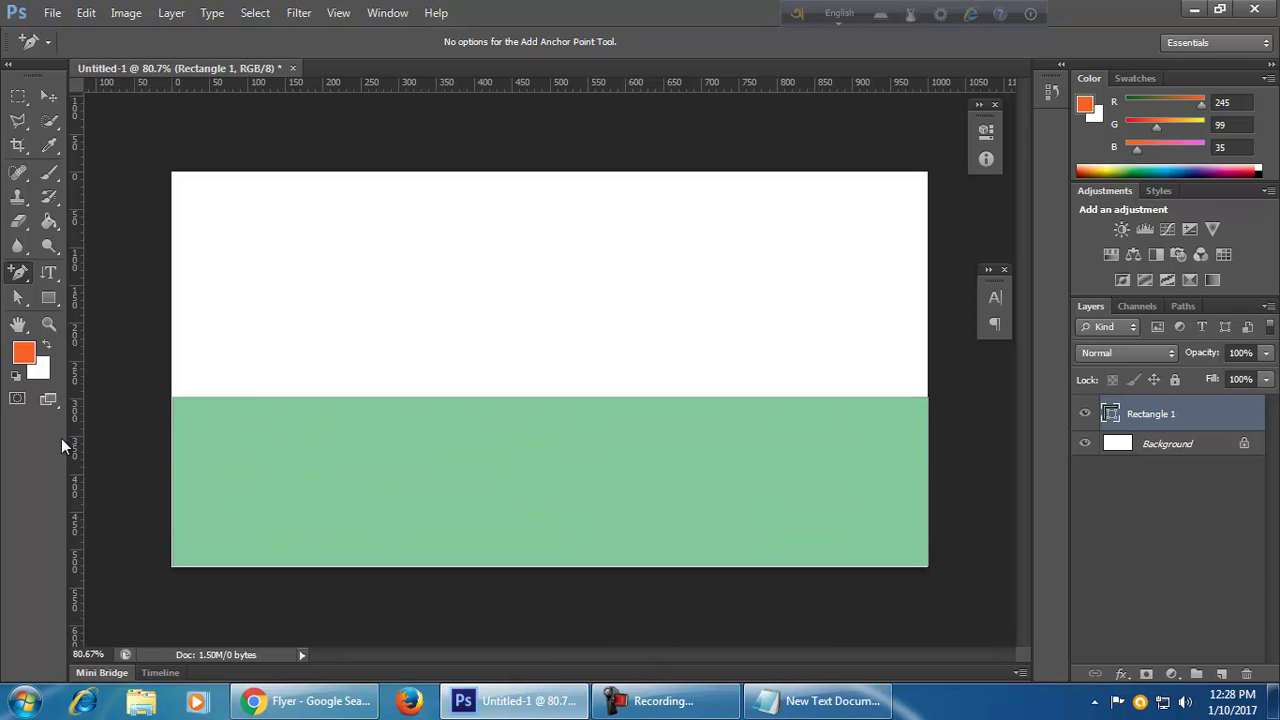
- Add two anchor points on the green rectangle's top edge, one on each side of its center
left_click(394, 397)
left_click(799, 398)
right_click(18, 272)
left_click(114, 310)
left_click(559, 506)
left_click(335, 398)
- Bend the green rectangle's top edge into a wave by pulling the left anchor down to the center and the right anchor up
left_click_drag(394, 400, 406, 518)
left_click_drag(800, 400, 772, 534)
left_click_drag(406, 519, 433, 353)
left_click_drag(771, 528, 780, 245)
left_click_drag(434, 354, 550, 498)
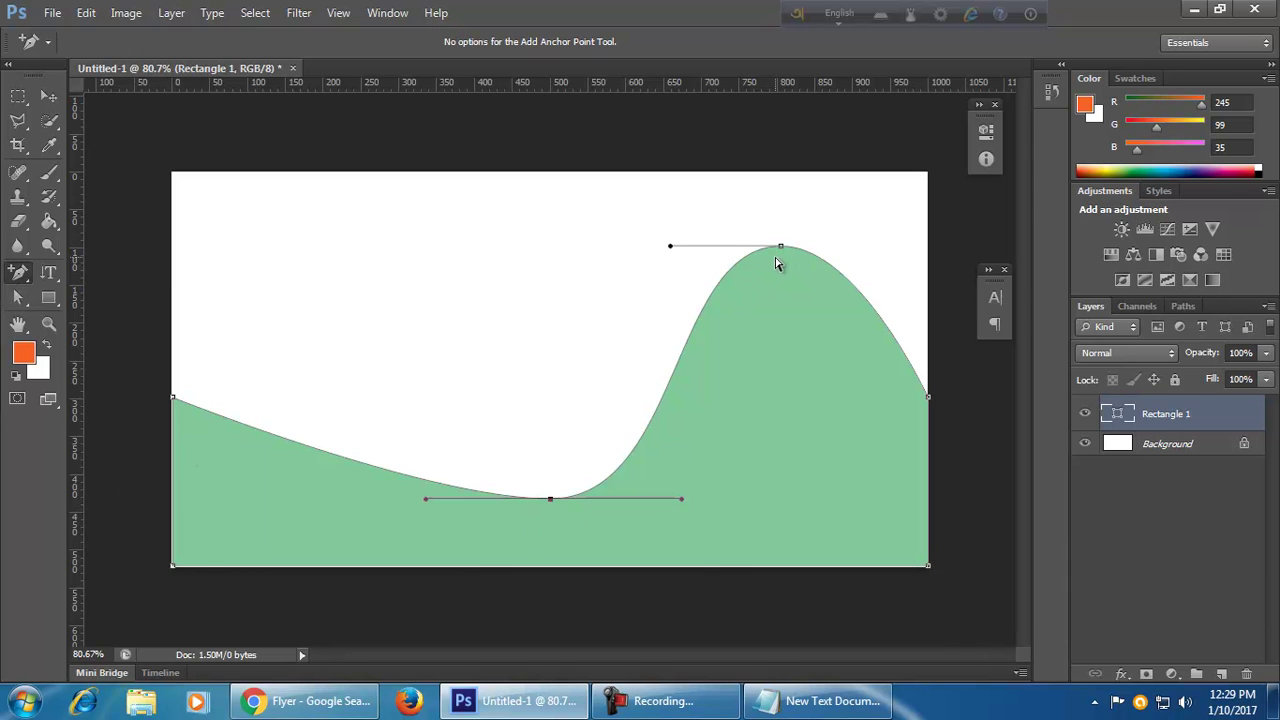
- Remove both added anchors from the wavy top edge with the Delete Anchor Point tool
right_click(17, 273)
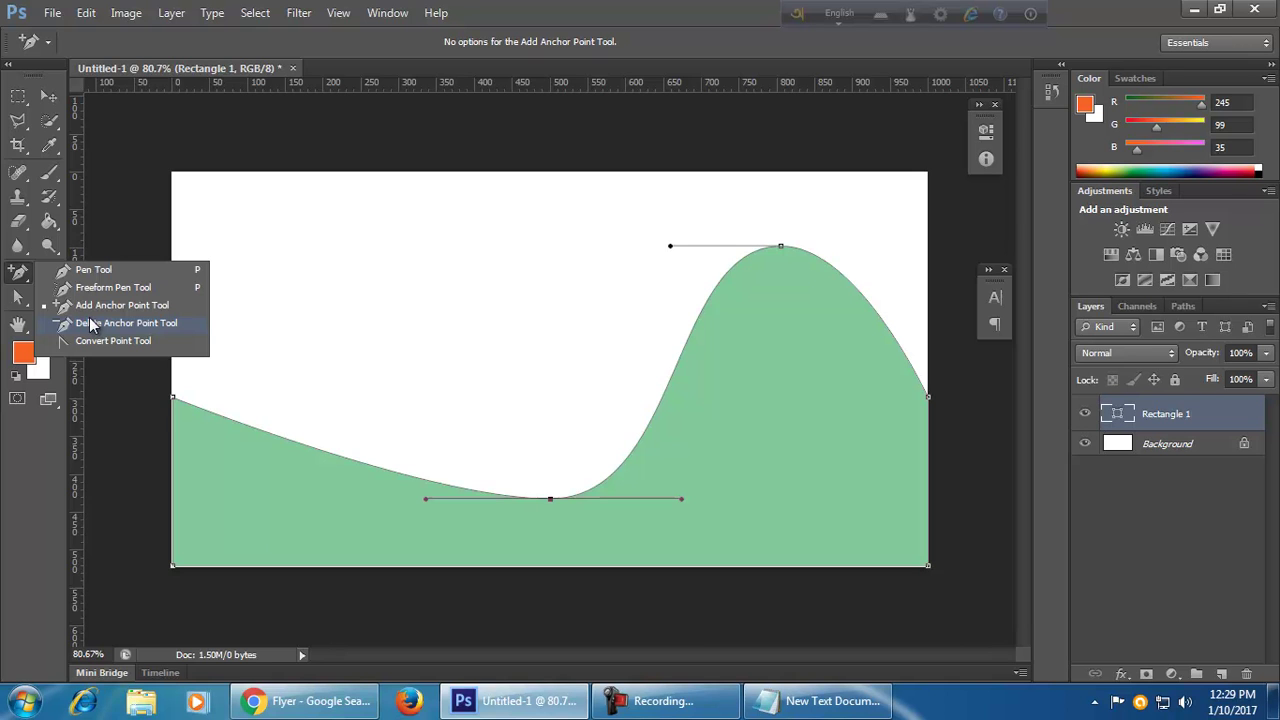
left_click(146, 325)
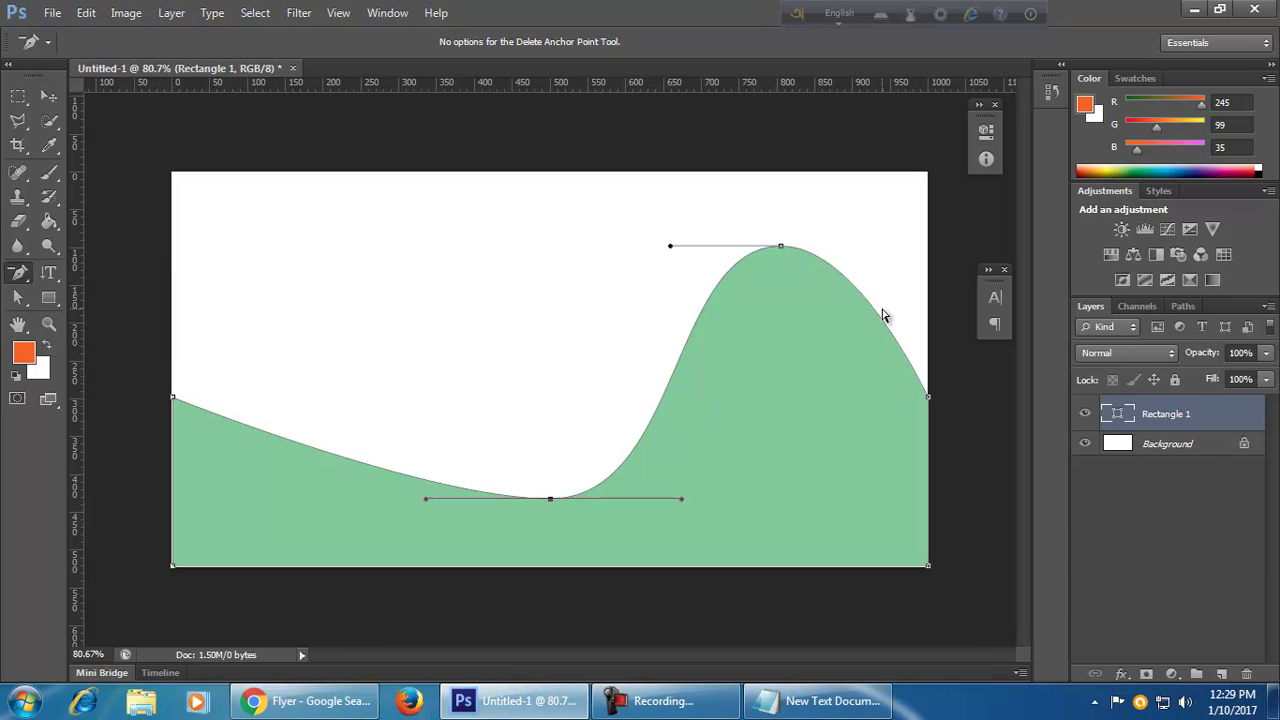
left_click(781, 247)
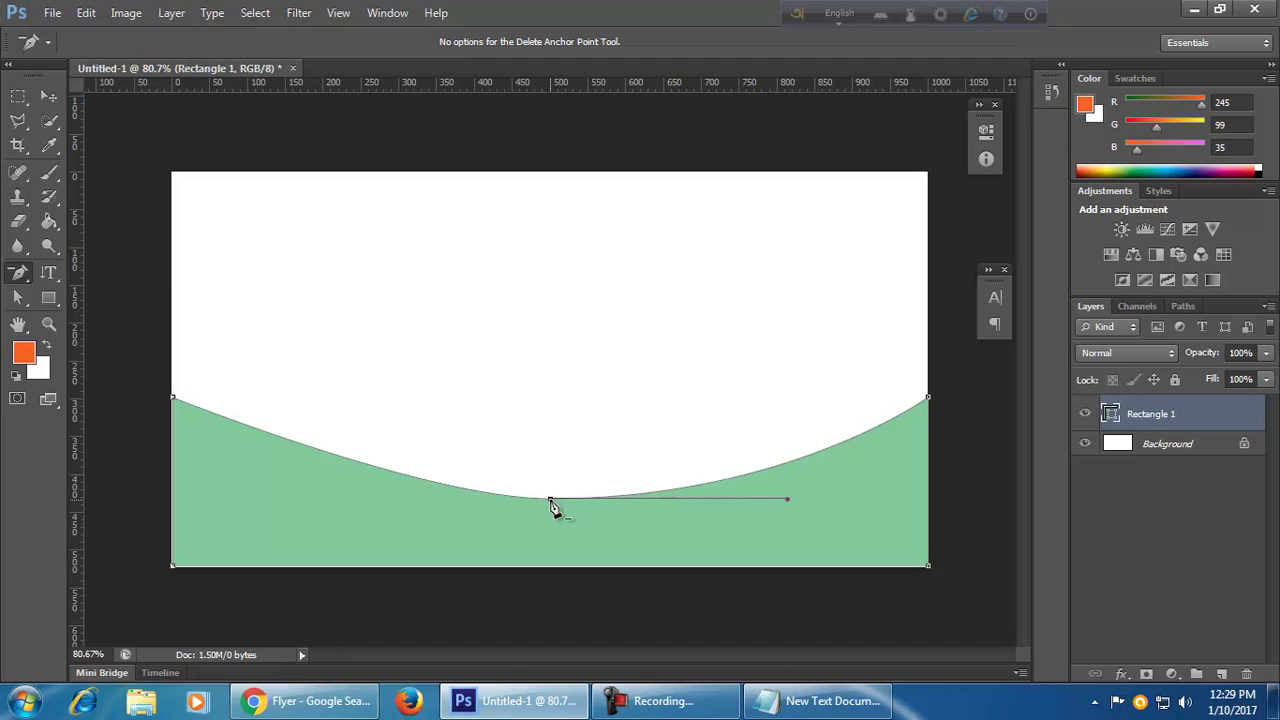
left_click(550, 499)
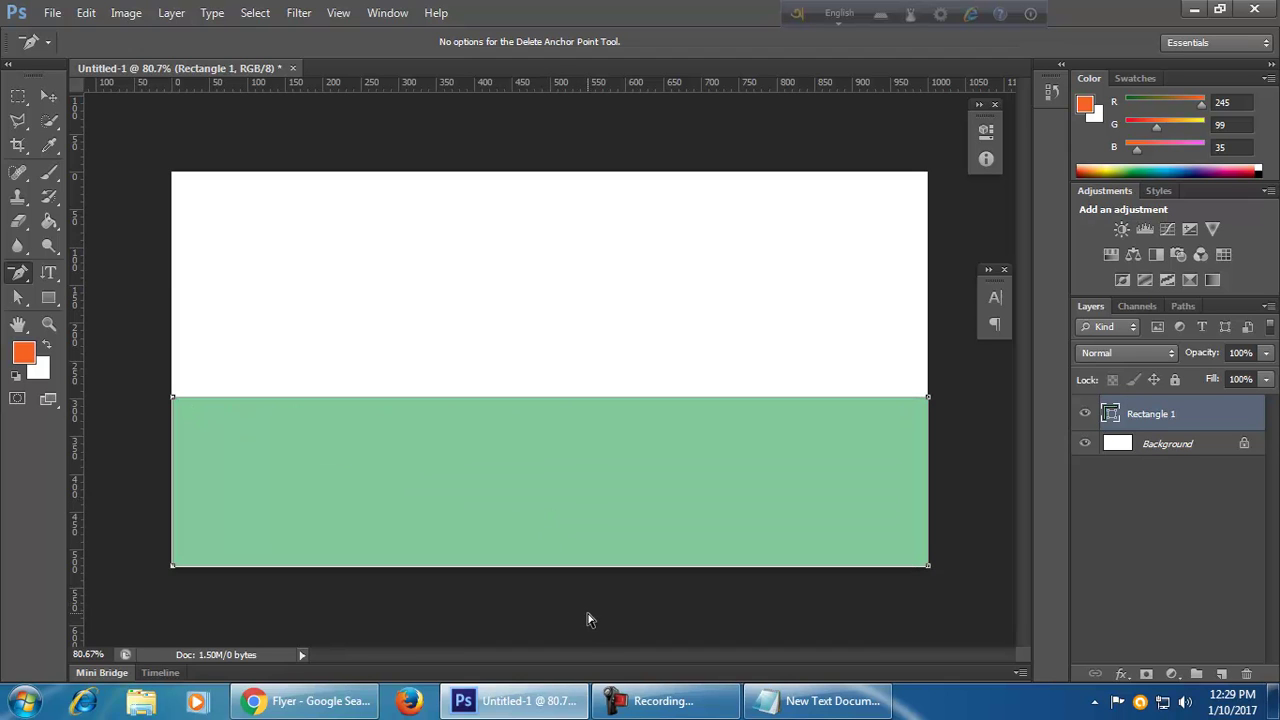
right_click(19, 275)
left_click(20, 275)
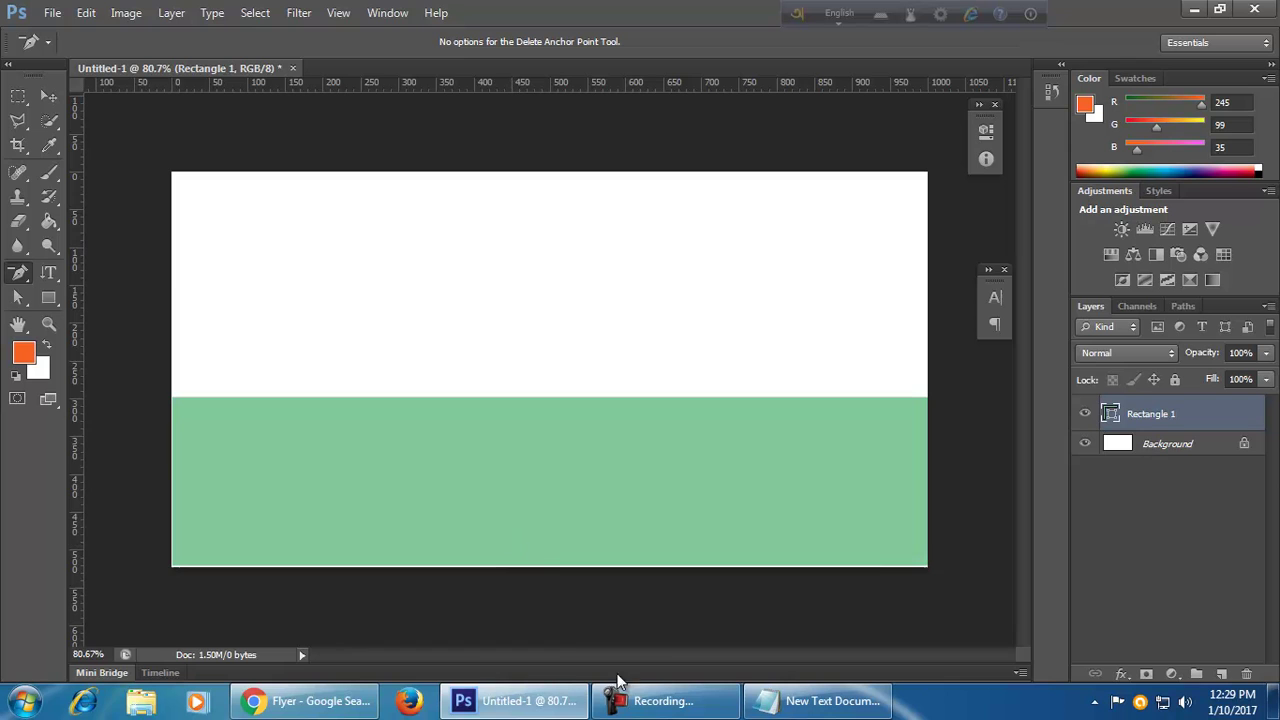
- Delete the green rectangle and draw an unfilled rectangle about 170 × 528 px along the canvas's left edge
left_click(49, 95)
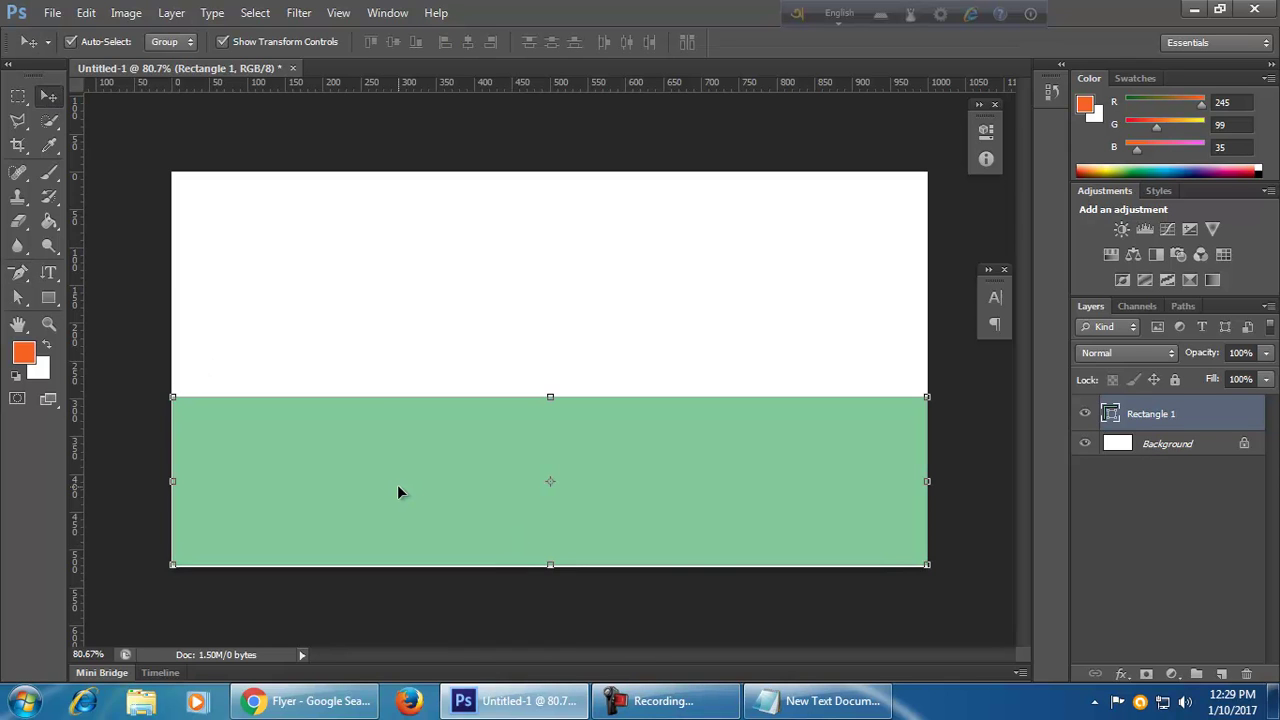
key("Delete")
left_click(49, 297)
left_click_drag(172, 172, 300, 571)
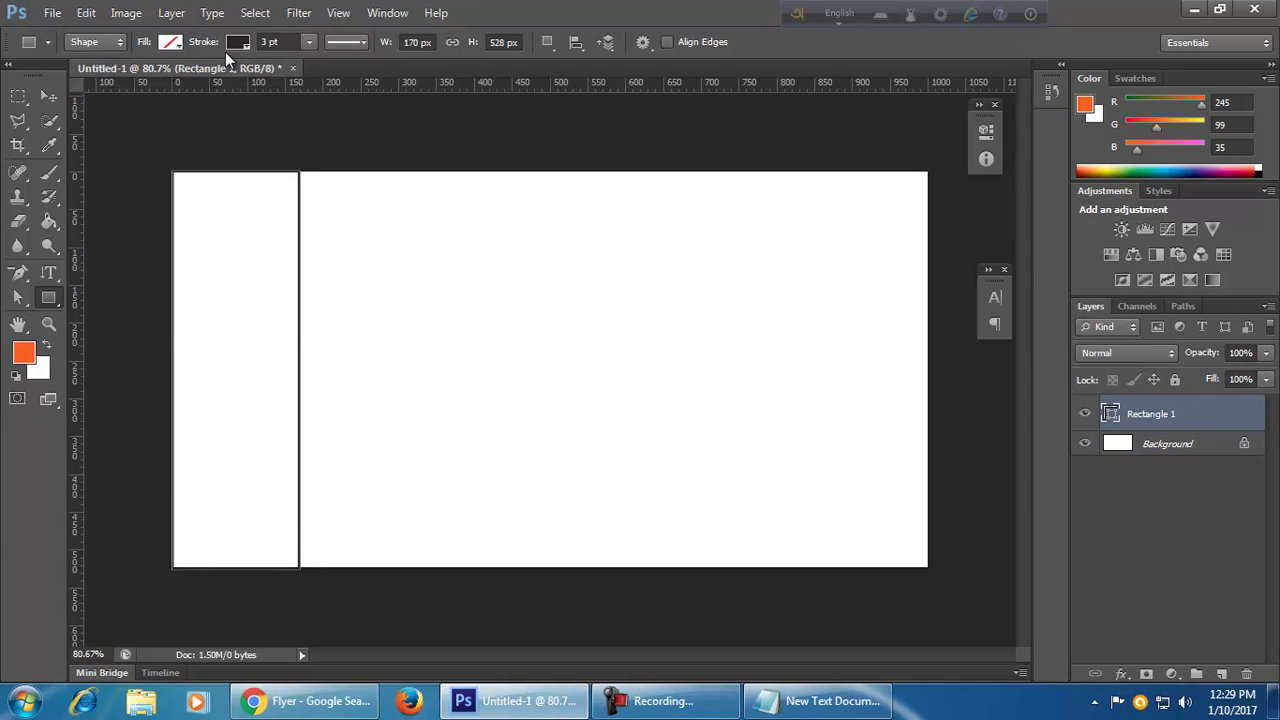
- Remove the new rectangle's stroke and fill it with light purple
left_click(171, 41)
left_click(158, 80)
left_click(176, 42)
left_click(223, 172)
left_click(410, 67)
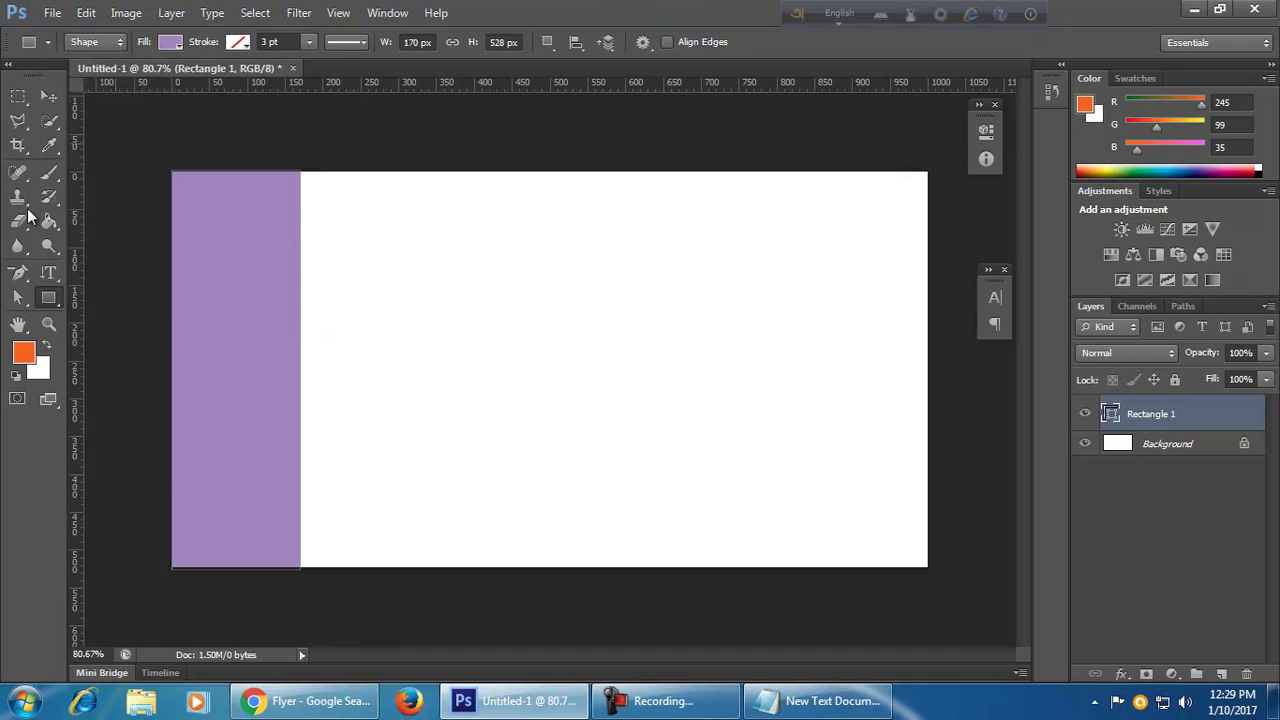
- Add two anchor points on the purple rectangle's right edge, one near the middle and one near the bottom
left_click(19, 274)
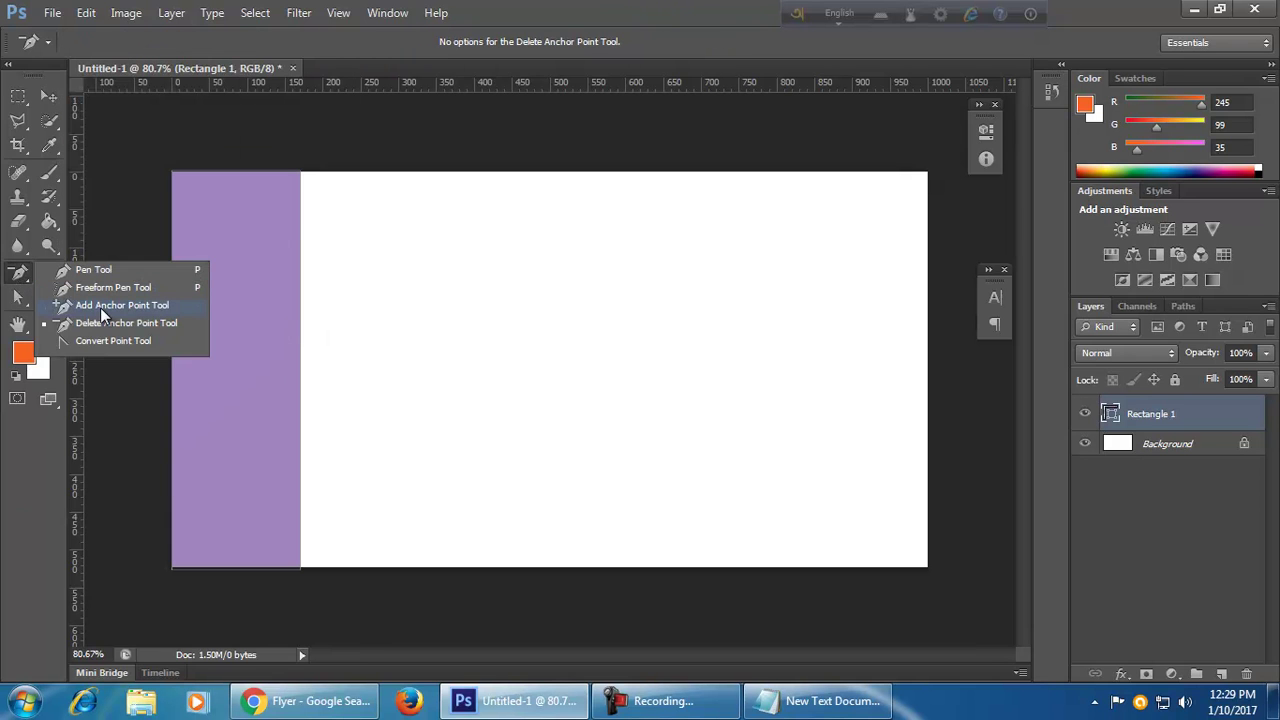
left_click(101, 309)
left_click(300, 360)
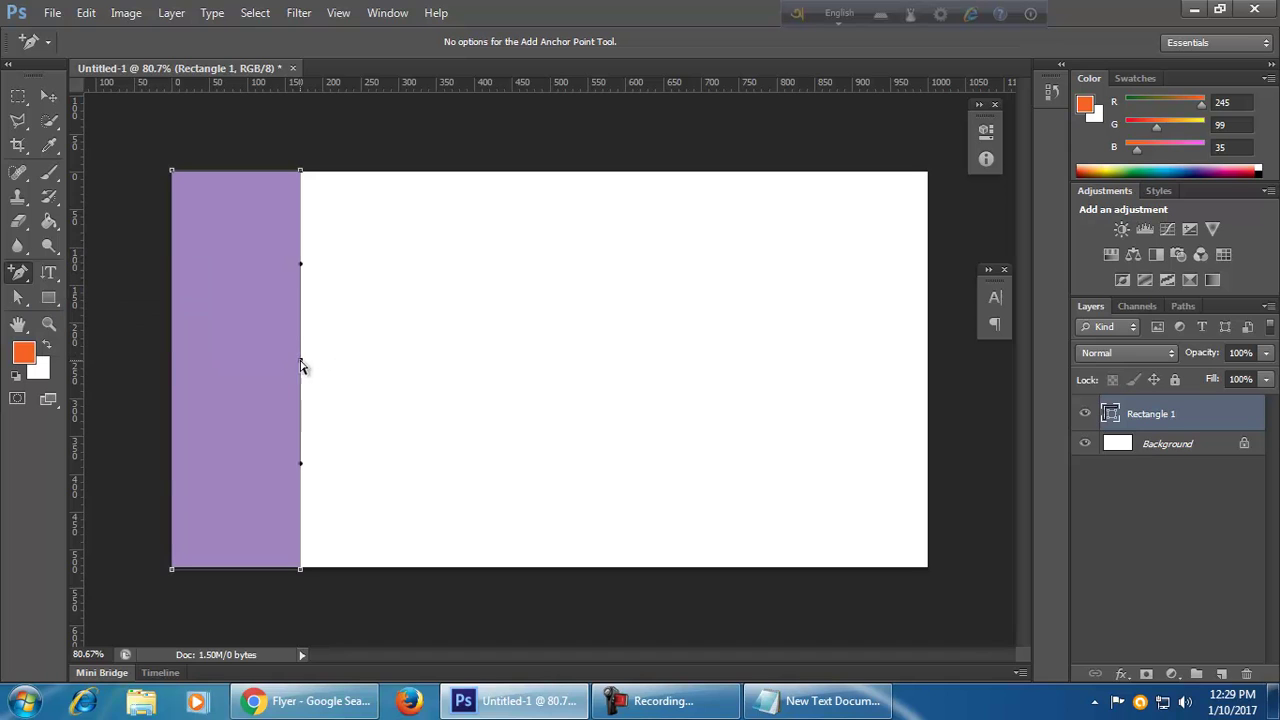
left_click(301, 532)
- Pull the purple rectangle's lower and middle right-edge anchors inward and slightly up with the Direct Selection tool
left_click(17, 297)
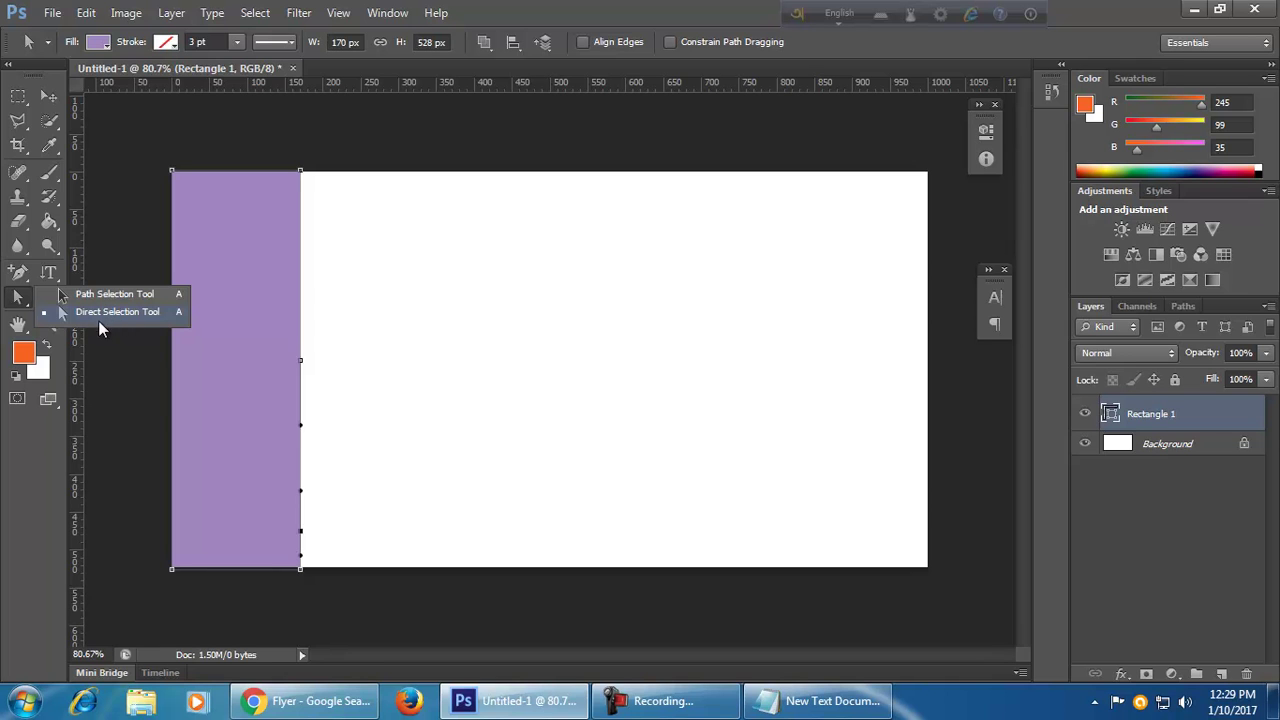
left_click(17, 297)
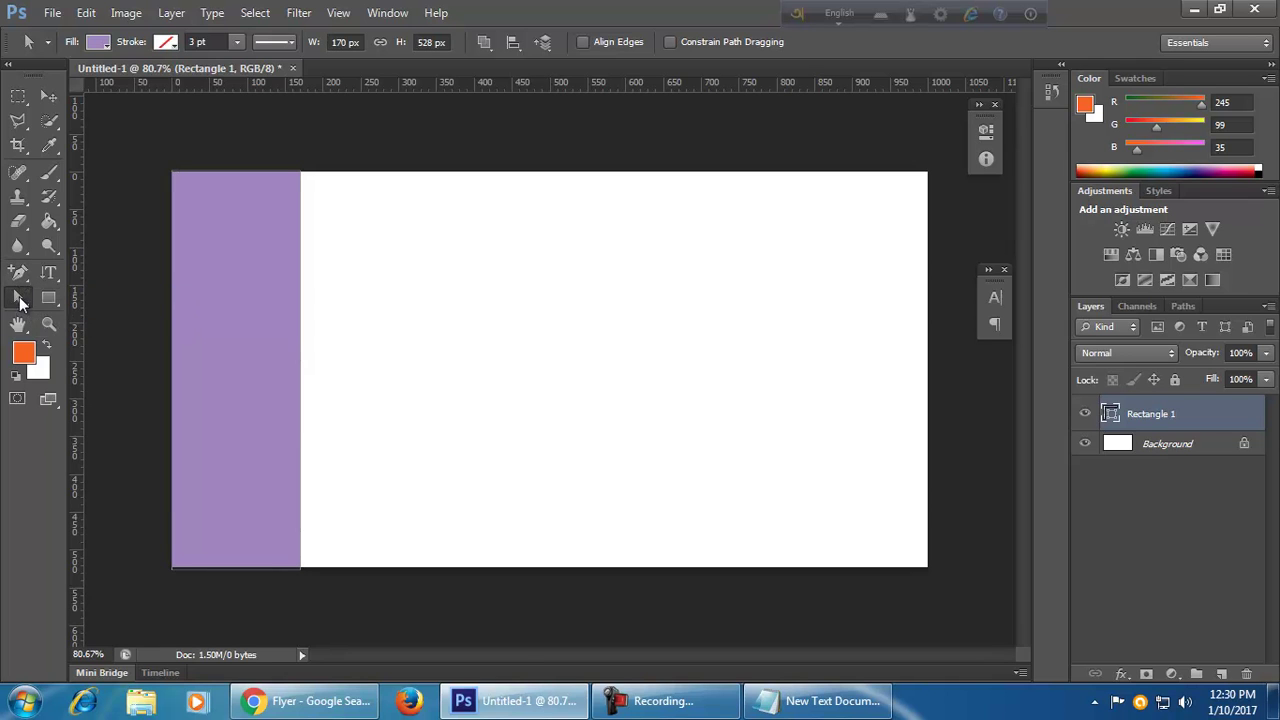
left_click(15, 299)
left_click(110, 312)
left_click(300, 486)
left_click(300, 531)
left_click_drag(247, 521, 220, 495)
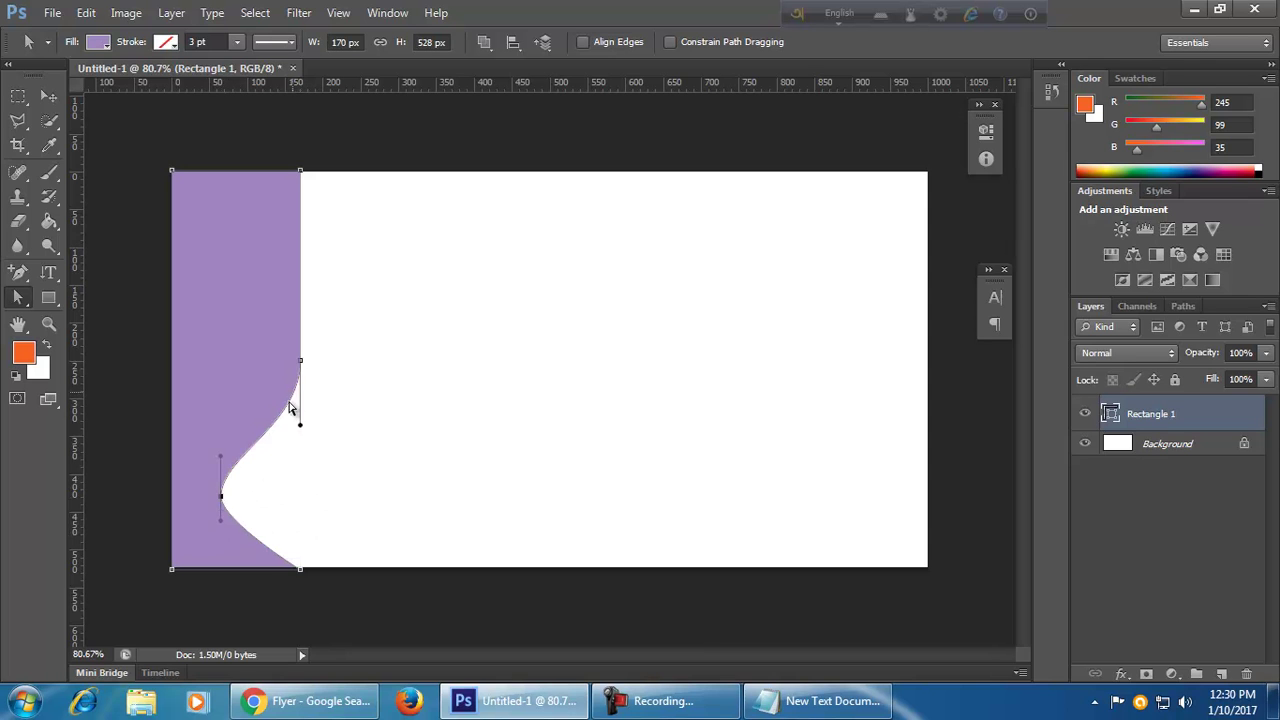
left_click_drag(301, 362, 206, 322)
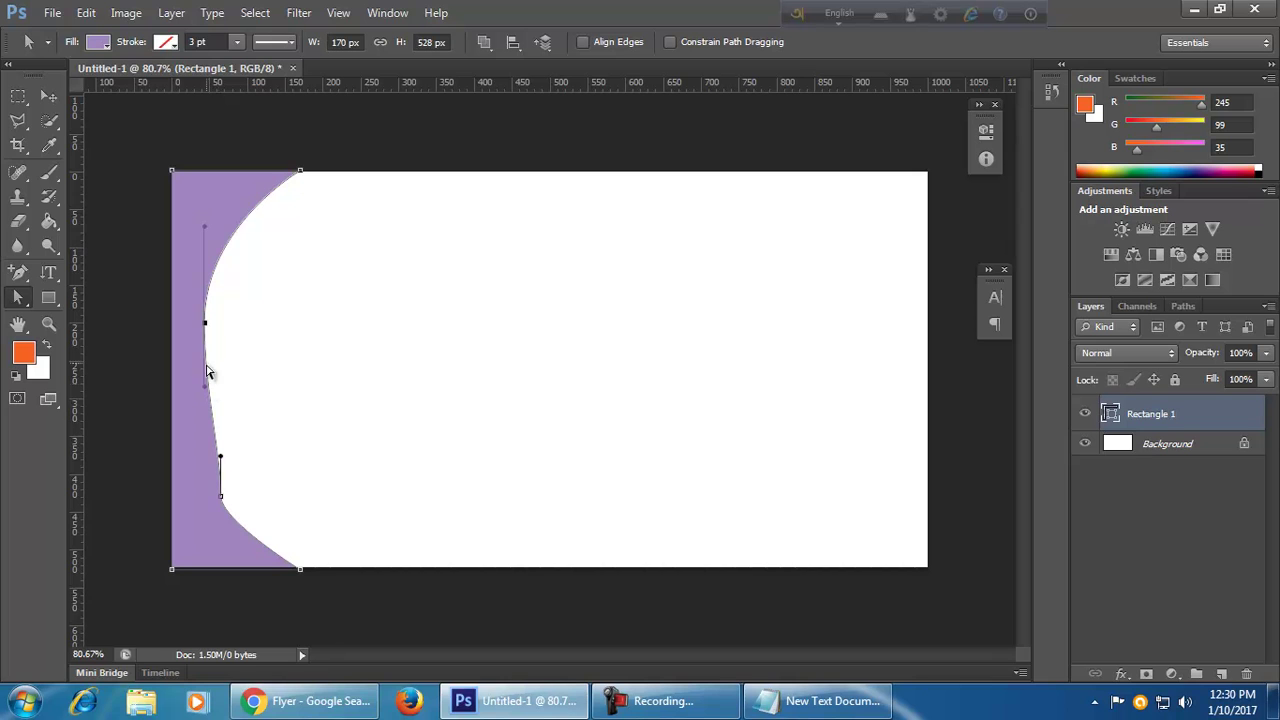
- Move both inner anchors slightly outward until they line up vertically, and deselect the purple shape
left_click_drag(221, 496, 245, 497)
left_click_drag(206, 322, 248, 323)
left_click(350, 428)
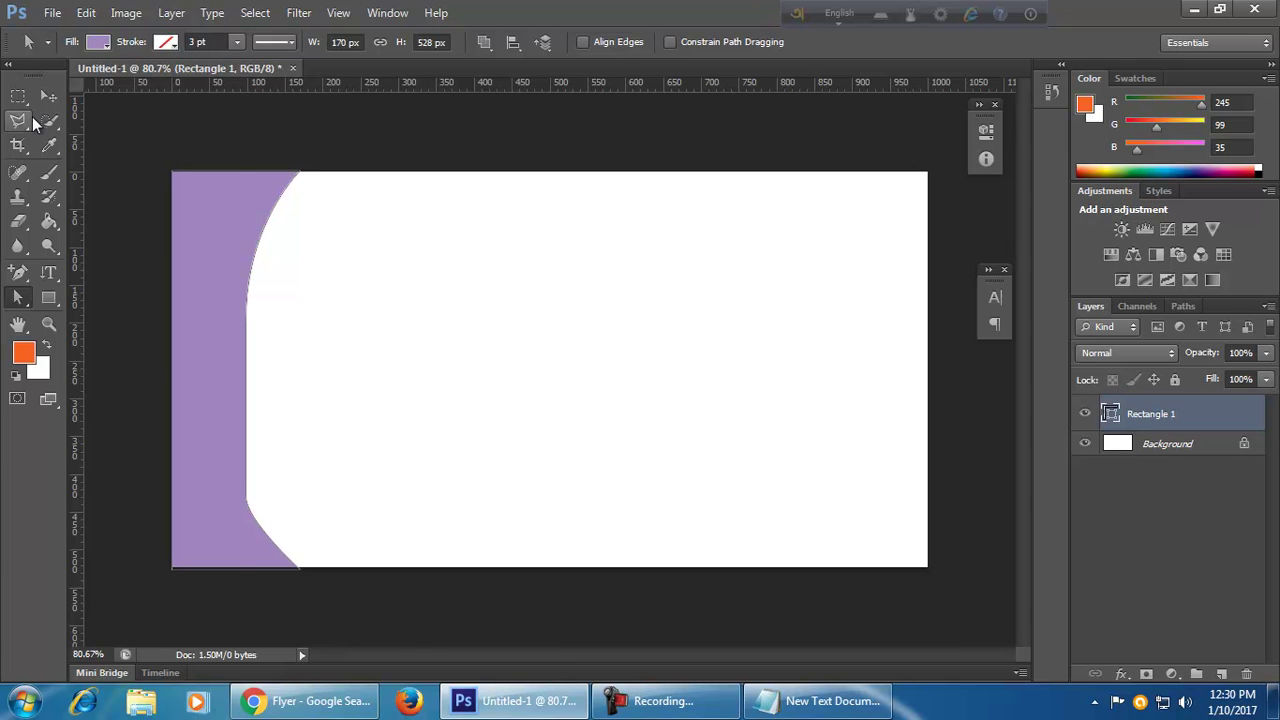
left_click(48, 96)
left_click(385, 350)
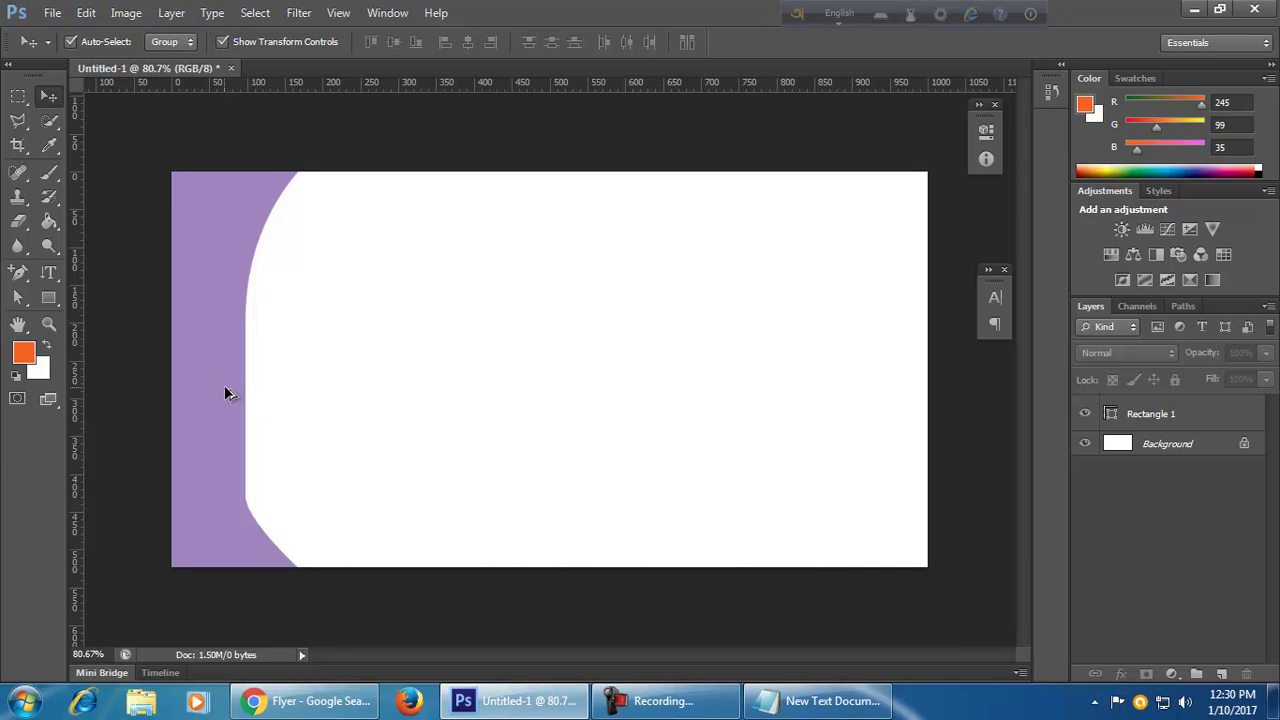
- Duplicate the purple shape to the canvas's right edge, flip the copy horizontally to mirror the original, and deselect it
left_click_drag(225, 388, 861, 395)
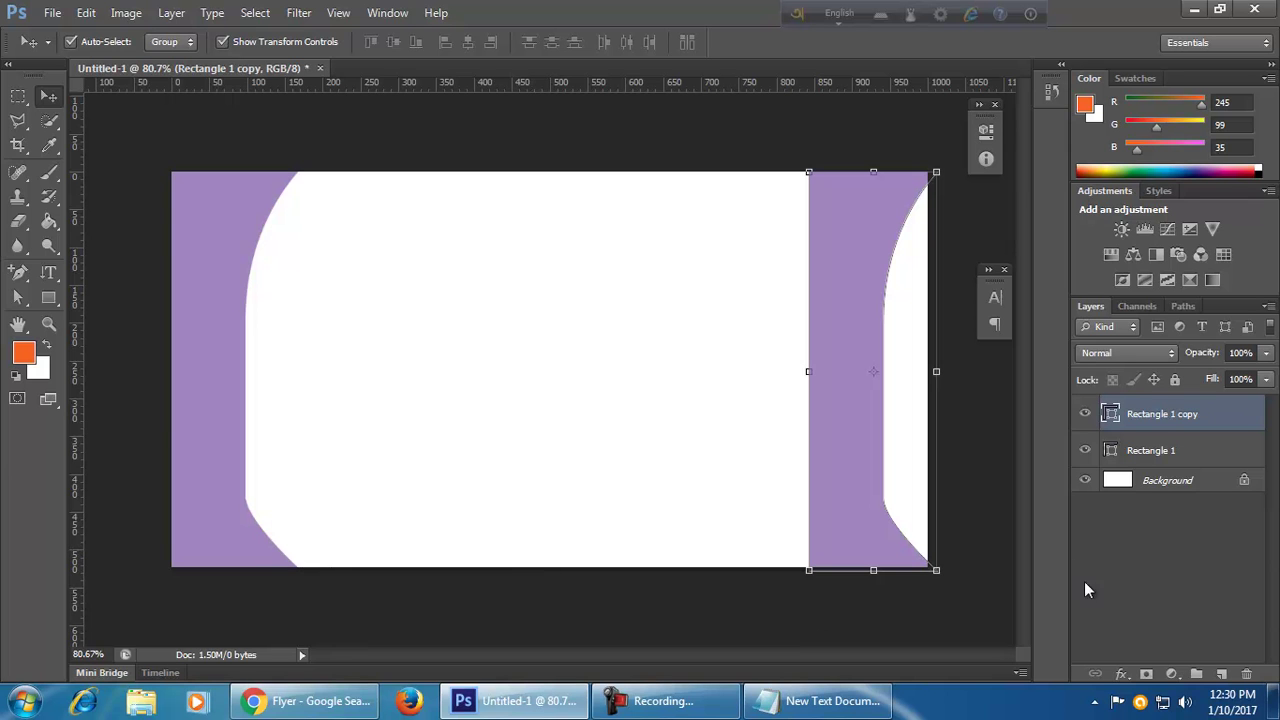
key("ctrl+t")
right_click(850, 421)
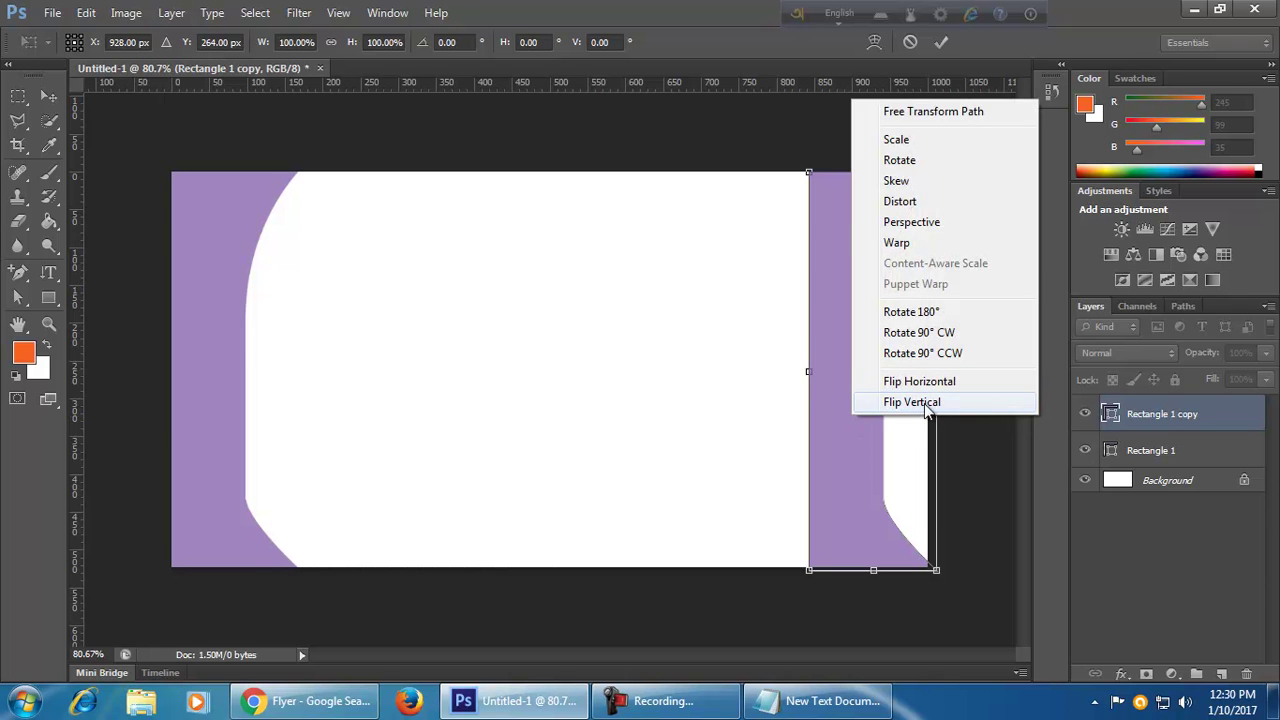
left_click(918, 408)
right_click(850, 434)
left_click(906, 404)
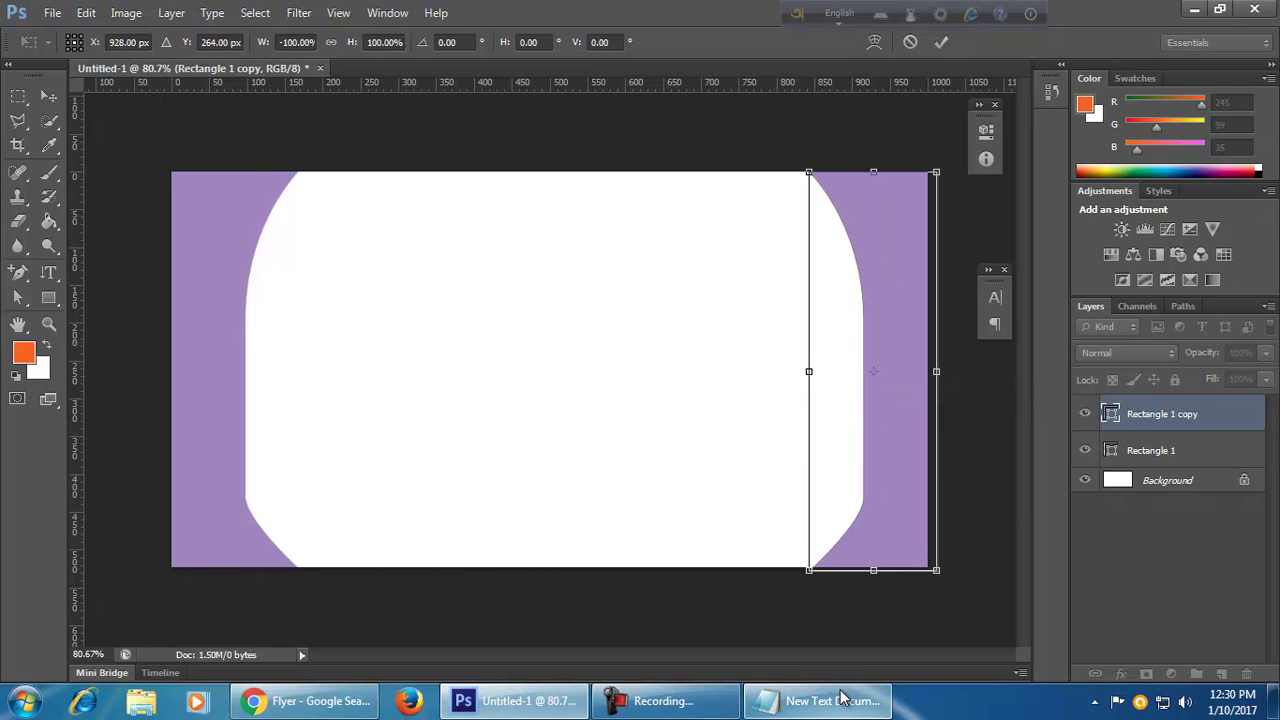
mouse_move(840, 697)
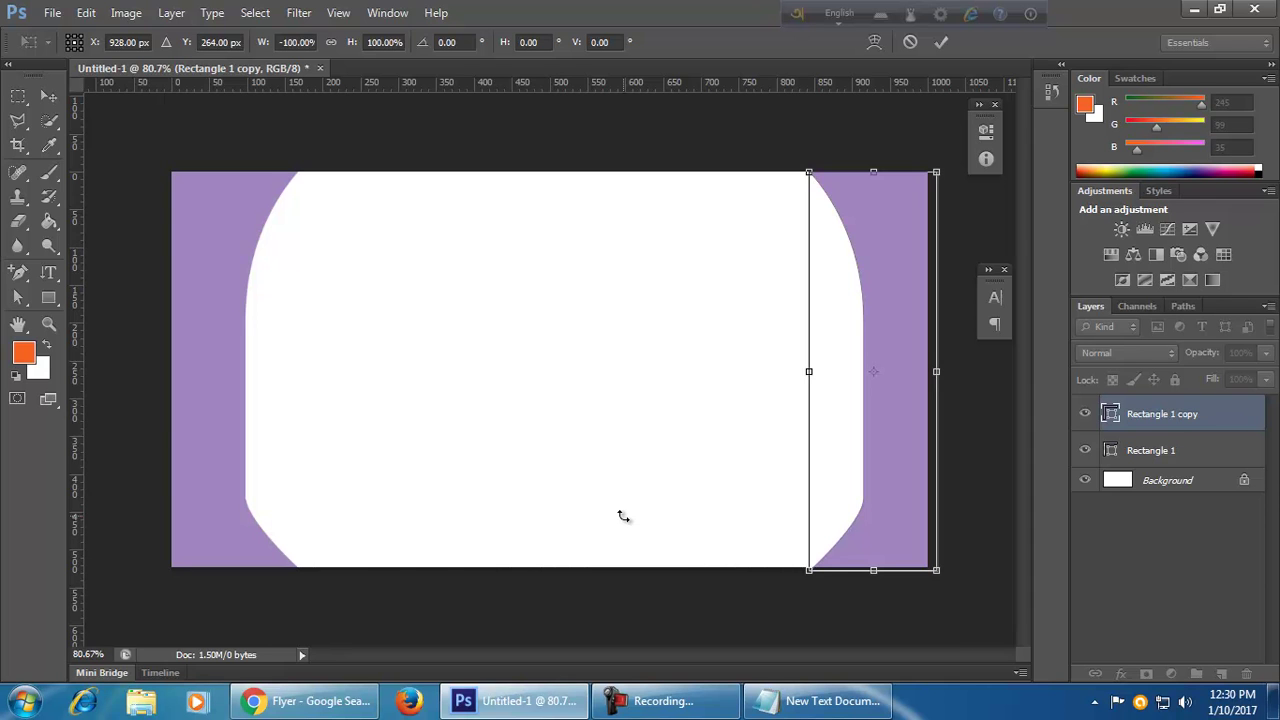
left_click(941, 42)
left_click(689, 161)
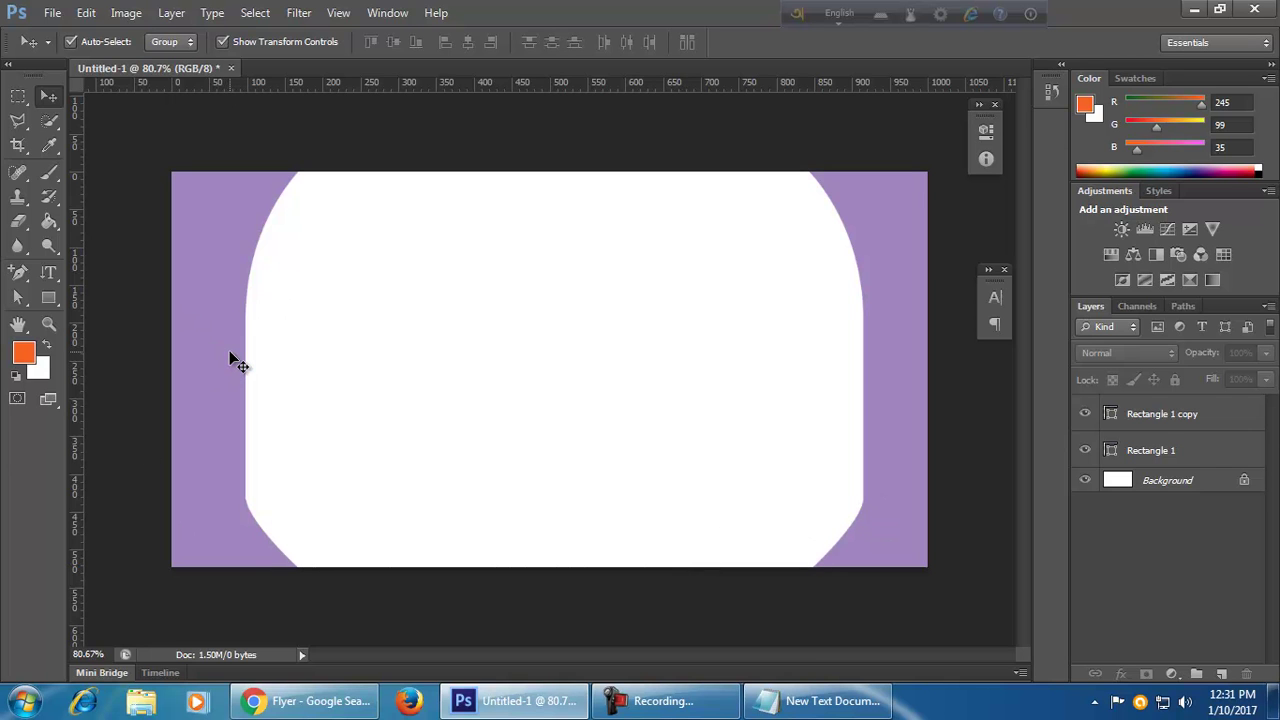
- Delete the mirrored copy at the canvas's right edge and duplicate the original purple shape to just right of the canvas center
left_click(901, 477)
key("Delete")
left_click_drag(210, 448, 674, 444)
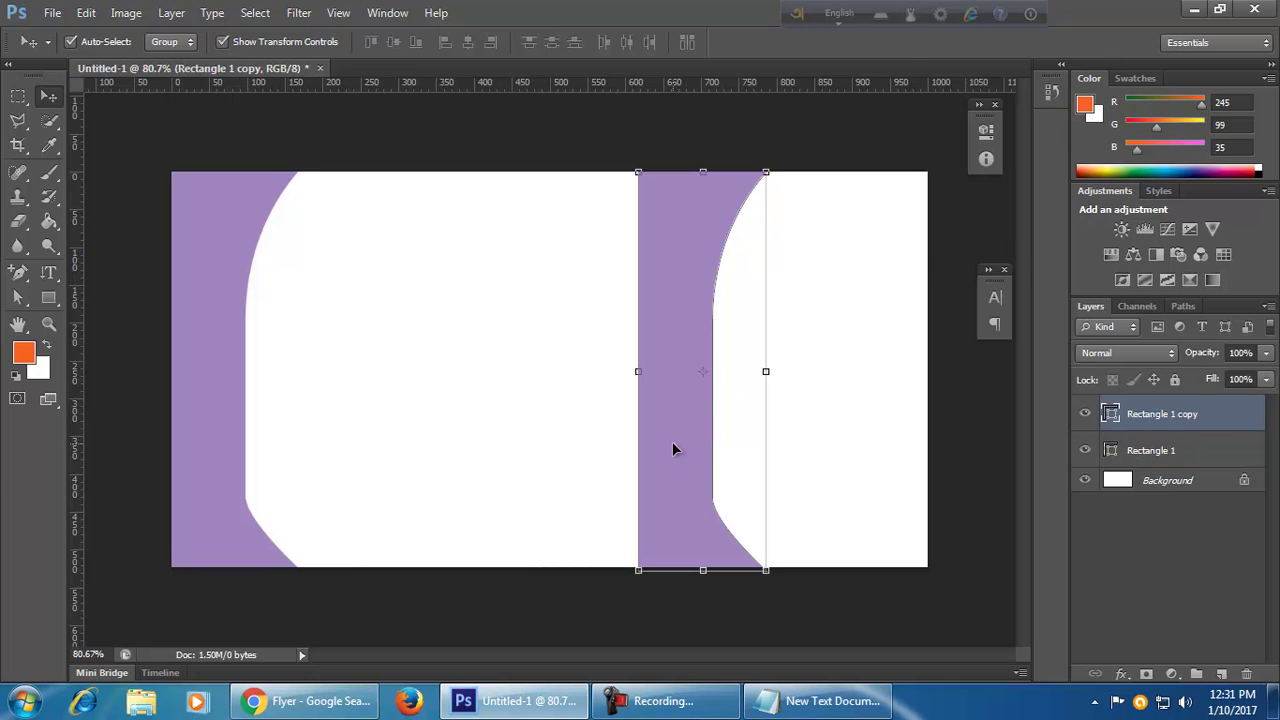
- Rotate the purple copy 180° with Free Transform and move it flush with the canvas's right edge
key("ctrl+t")
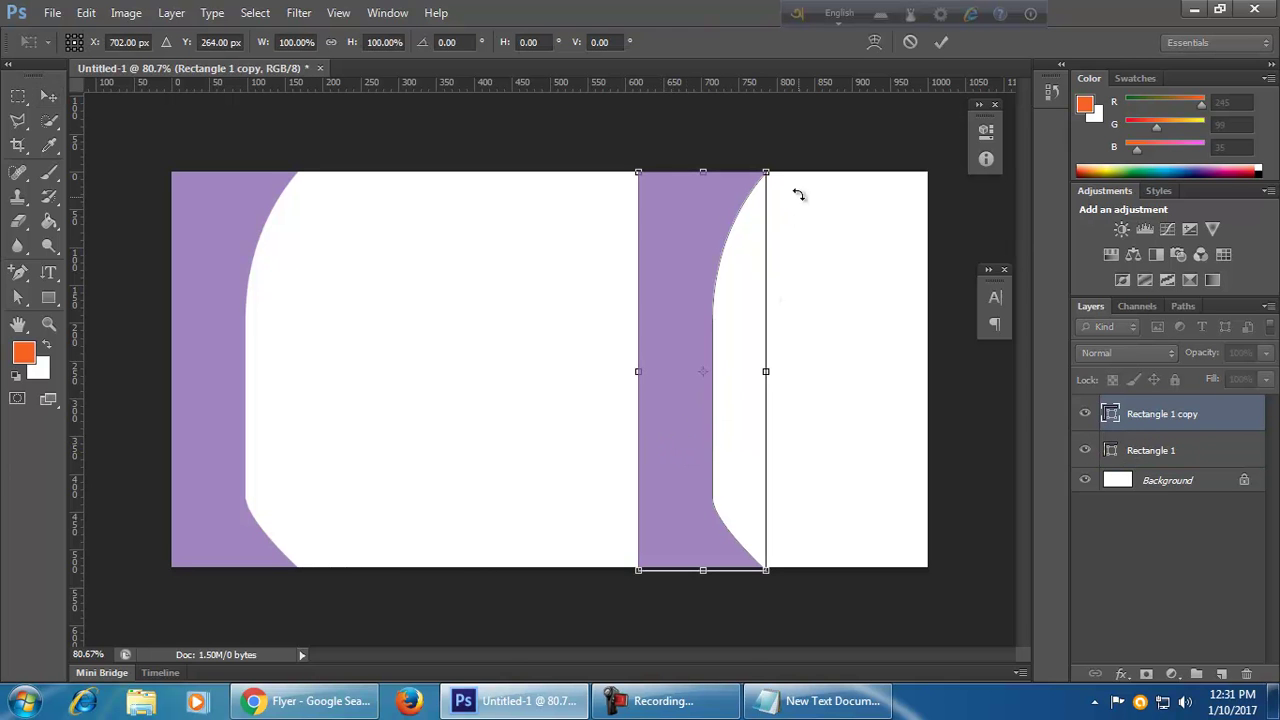
left_click_drag(782, 165, 648, 566)
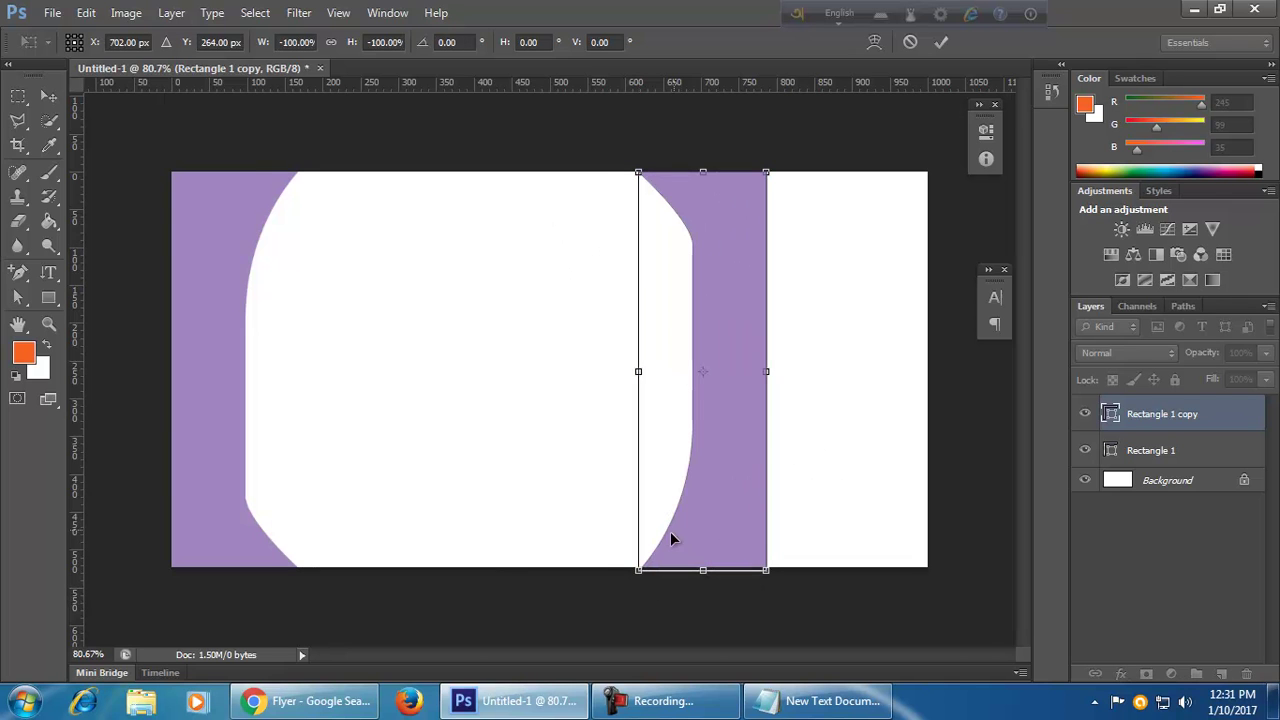
left_click_drag(729, 514, 884, 510)
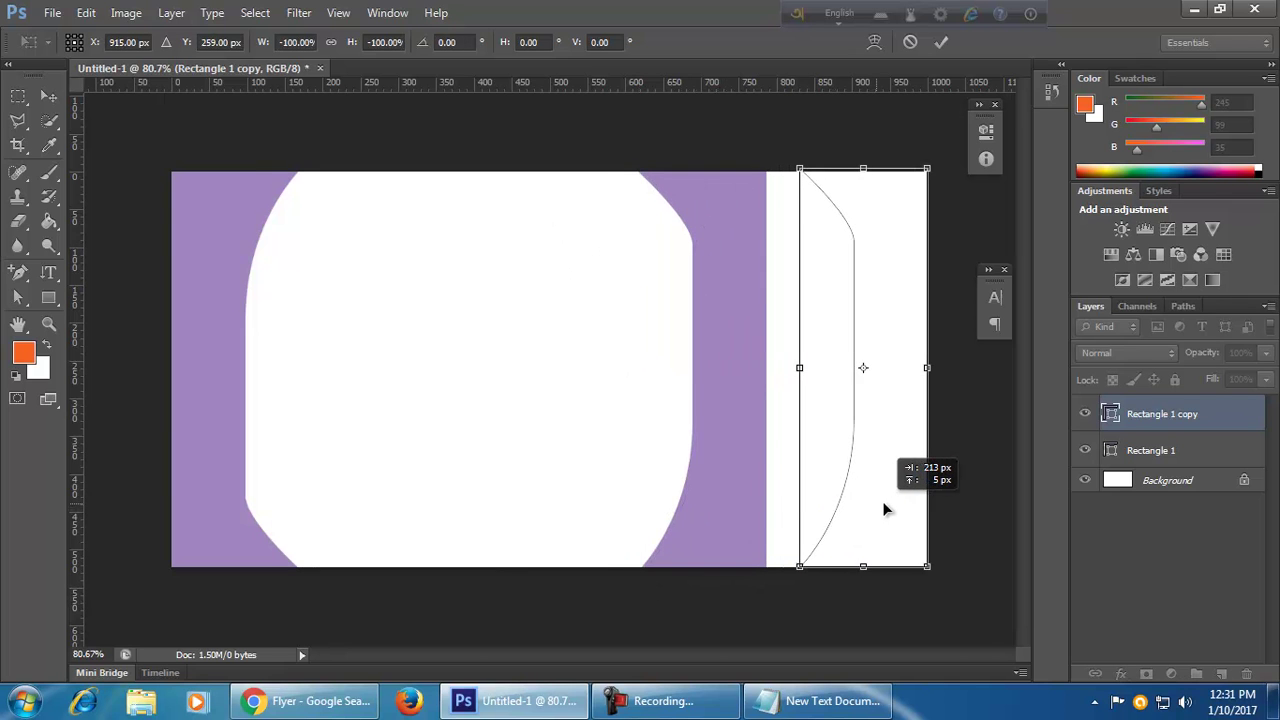
left_click(941, 42)
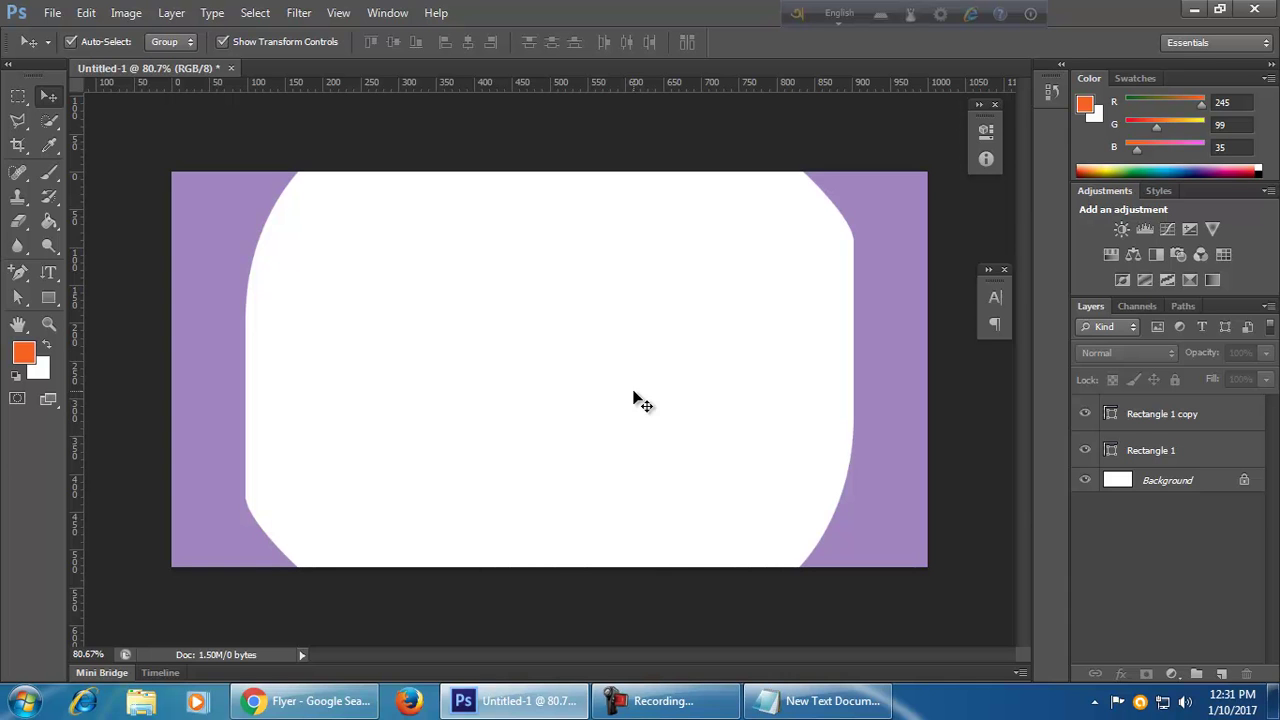
- Undo the copy's rotation and placement, then delete the copy and deselect the original purple shape
key("ctrl+z")
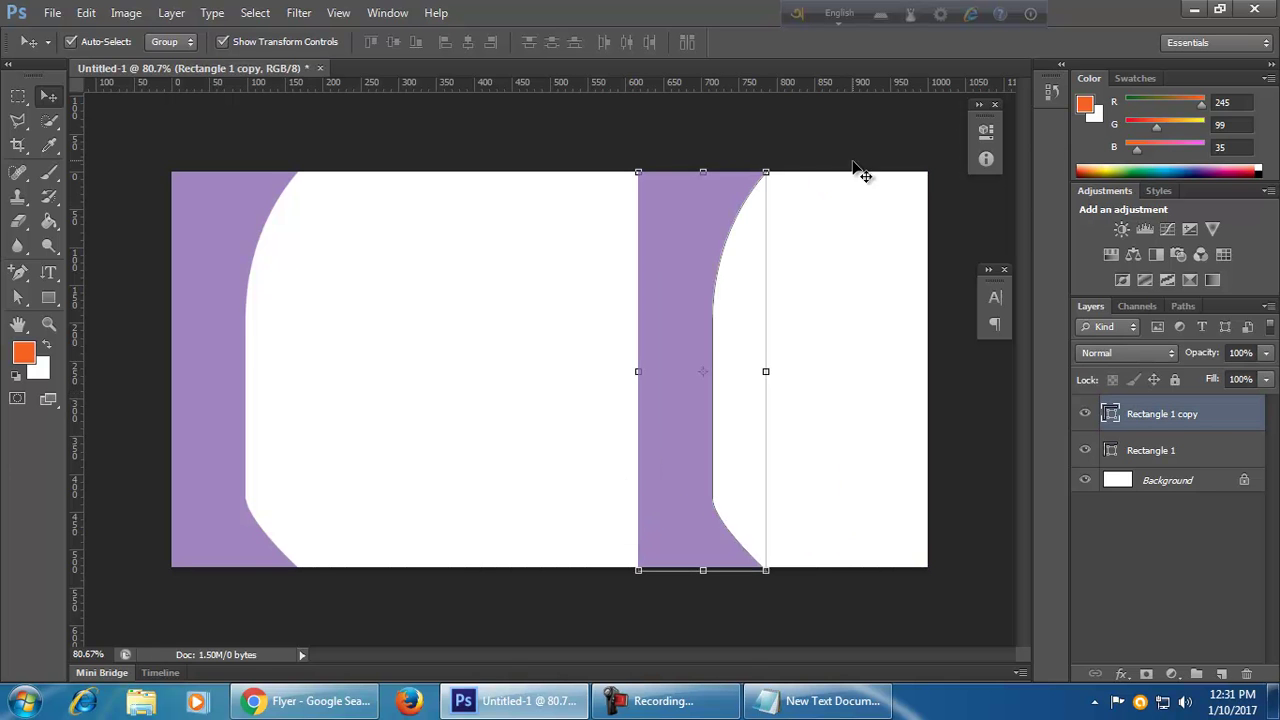
left_click_drag(785, 158, 766, 214)
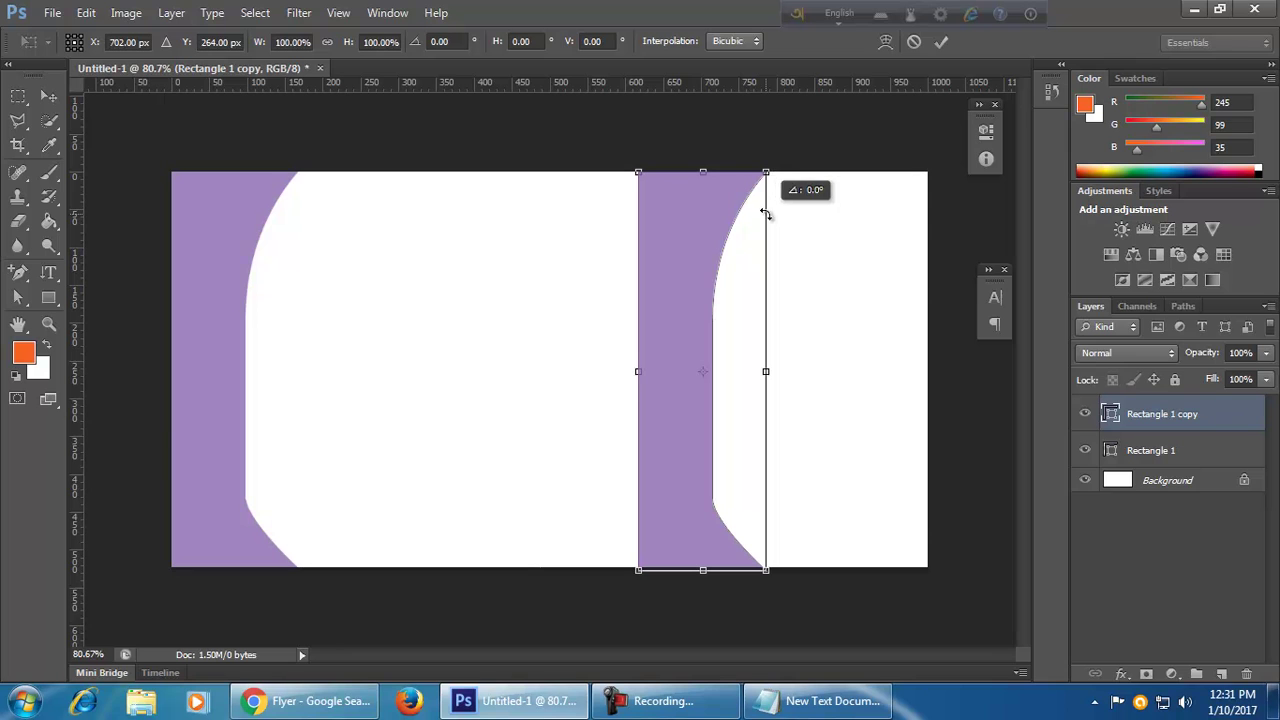
left_click(915, 43)
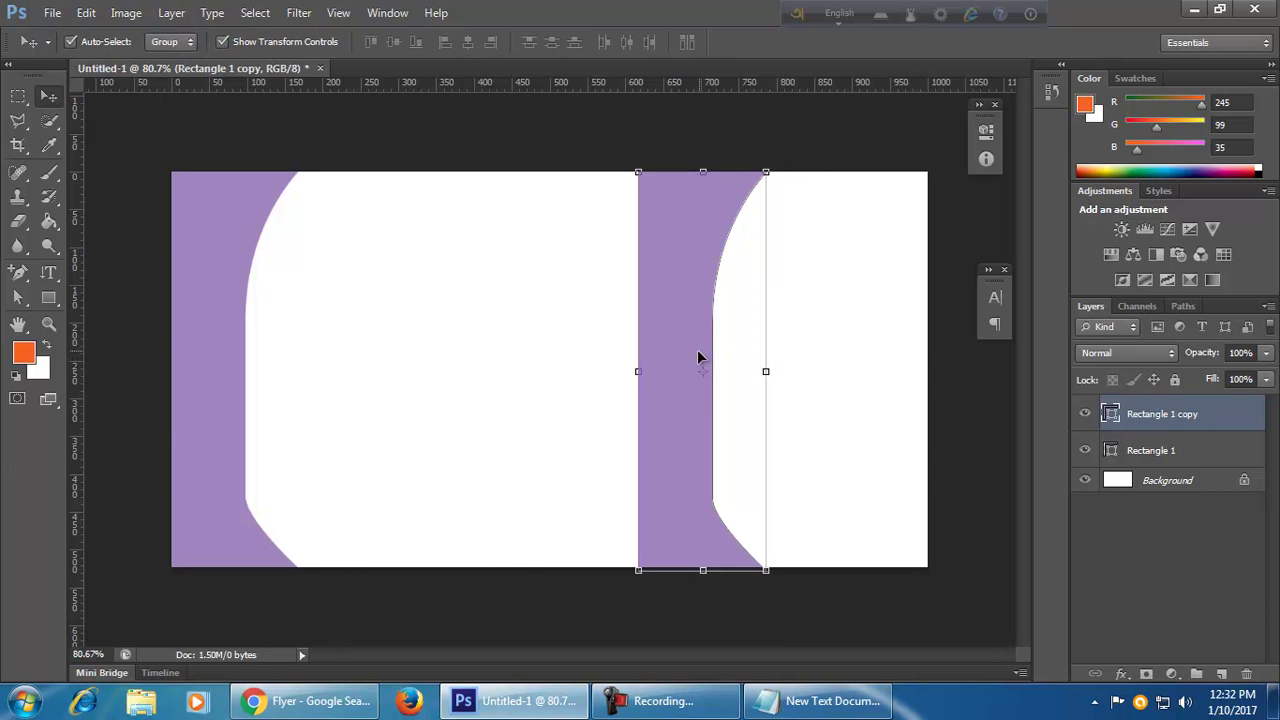
key("Delete")
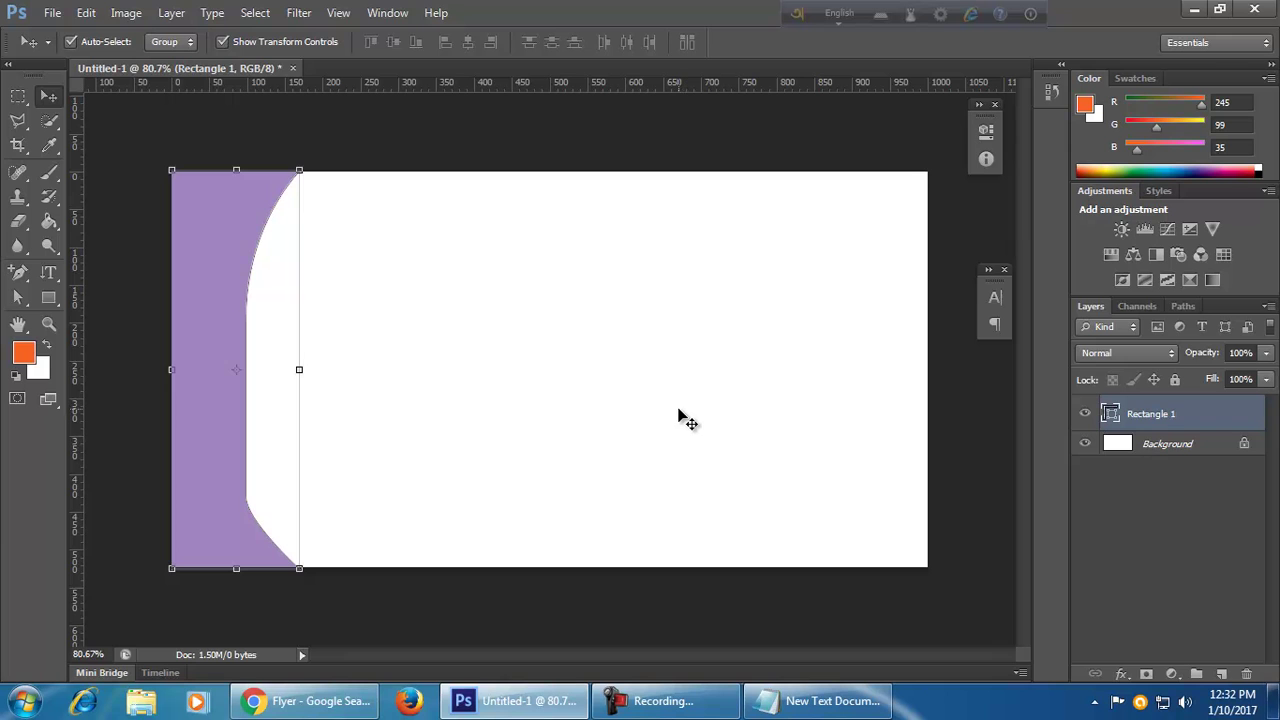
left_click(610, 474)
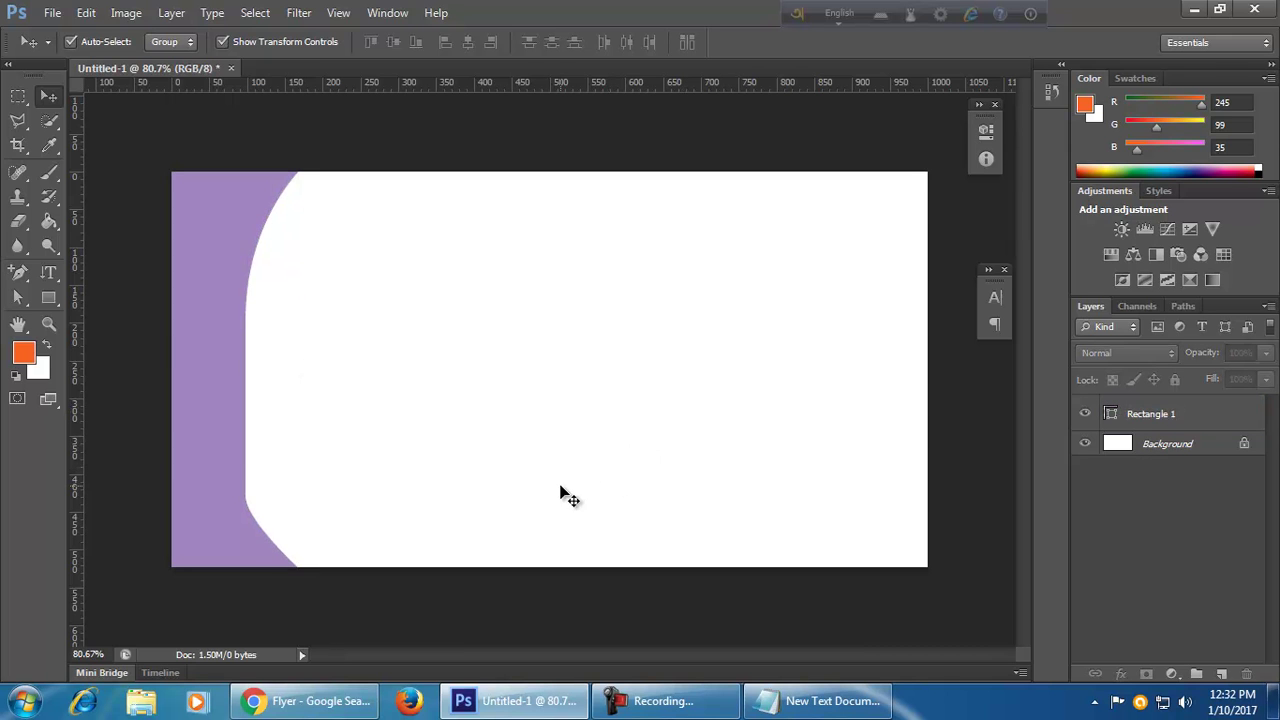
- Duplicate the purple shape into the right half of the canvas and flip the copy vertically
left_click_drag(222, 463, 707, 462)
key("ctrl+t")
right_click(697, 463)
left_click(736, 449)
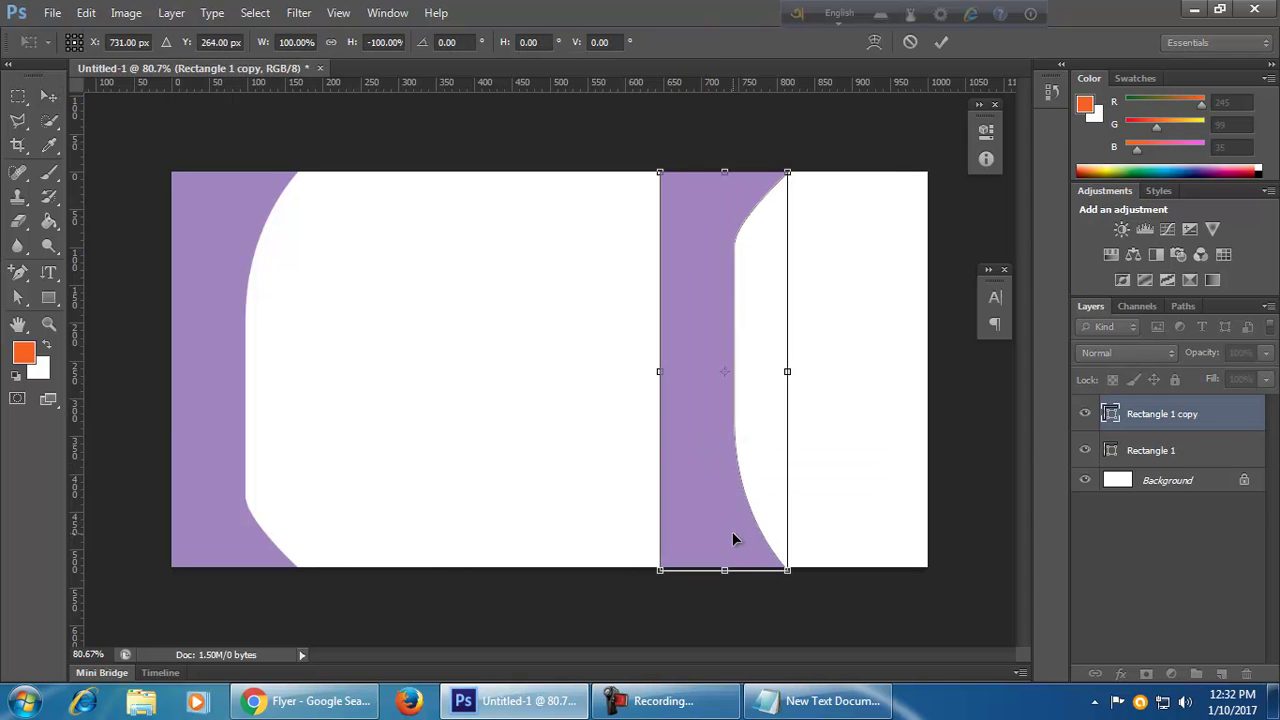
- Turn the copy into a horizontal mirror of the original and move it flush with the canvas's right edge
right_click(725, 495)
left_click(795, 455)
left_click_drag(735, 500, 878, 487)
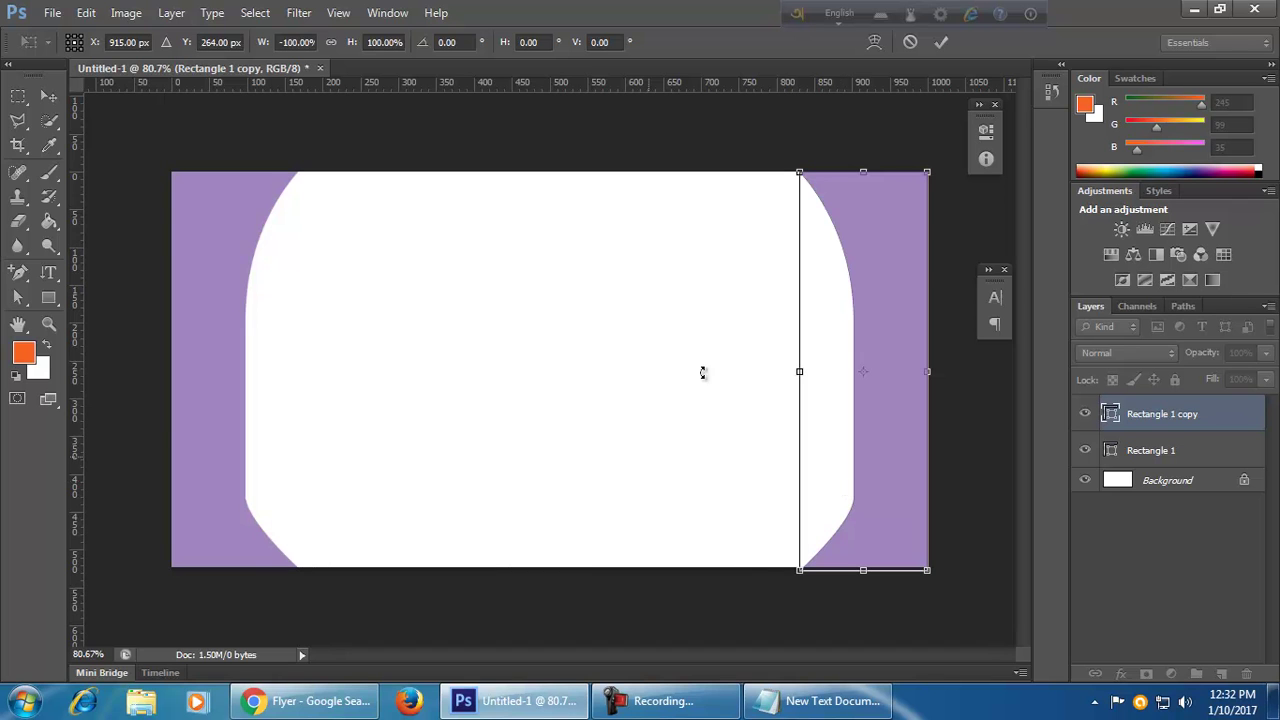
- Undo the copy's flips and move, then mirror it by pulling its right side past its left side to about -143% width
key("ctrl+z")
key("ctrl+z")
key("ctrl+z")
left_click_drag(746, 370, 355, 372)
left_click_drag(344, 372, 476, 372)
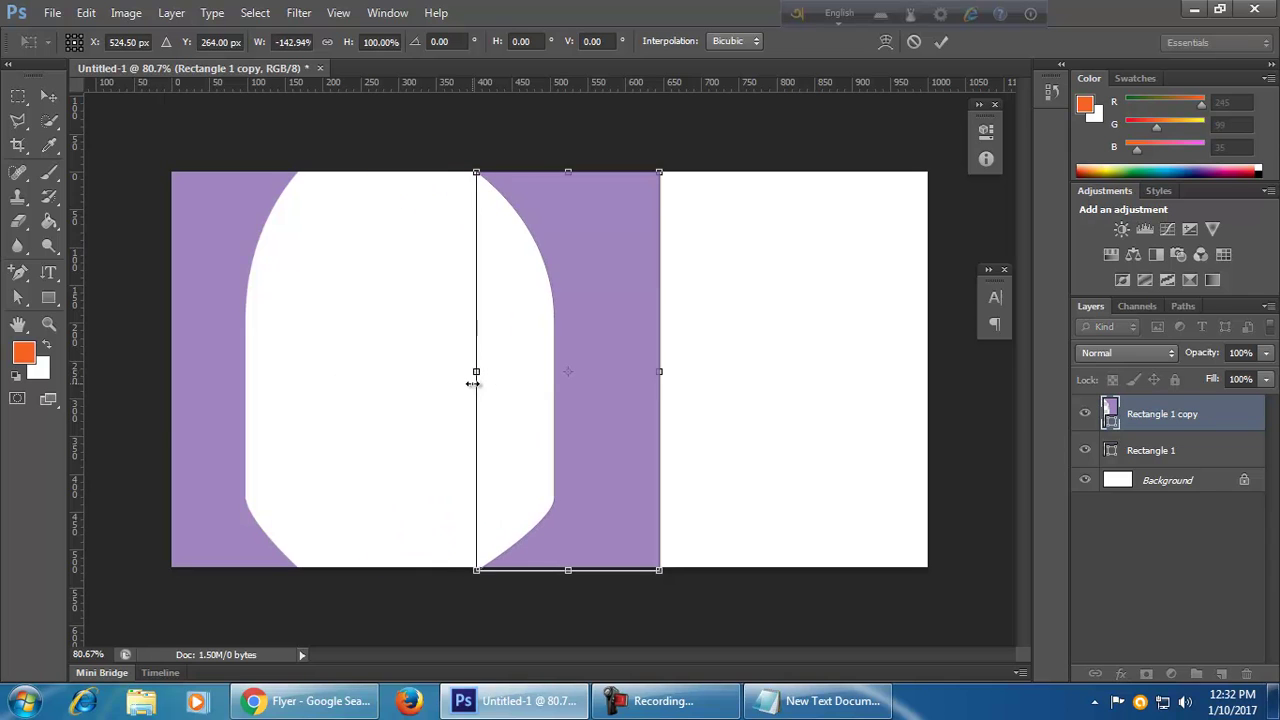
left_click(941, 41)
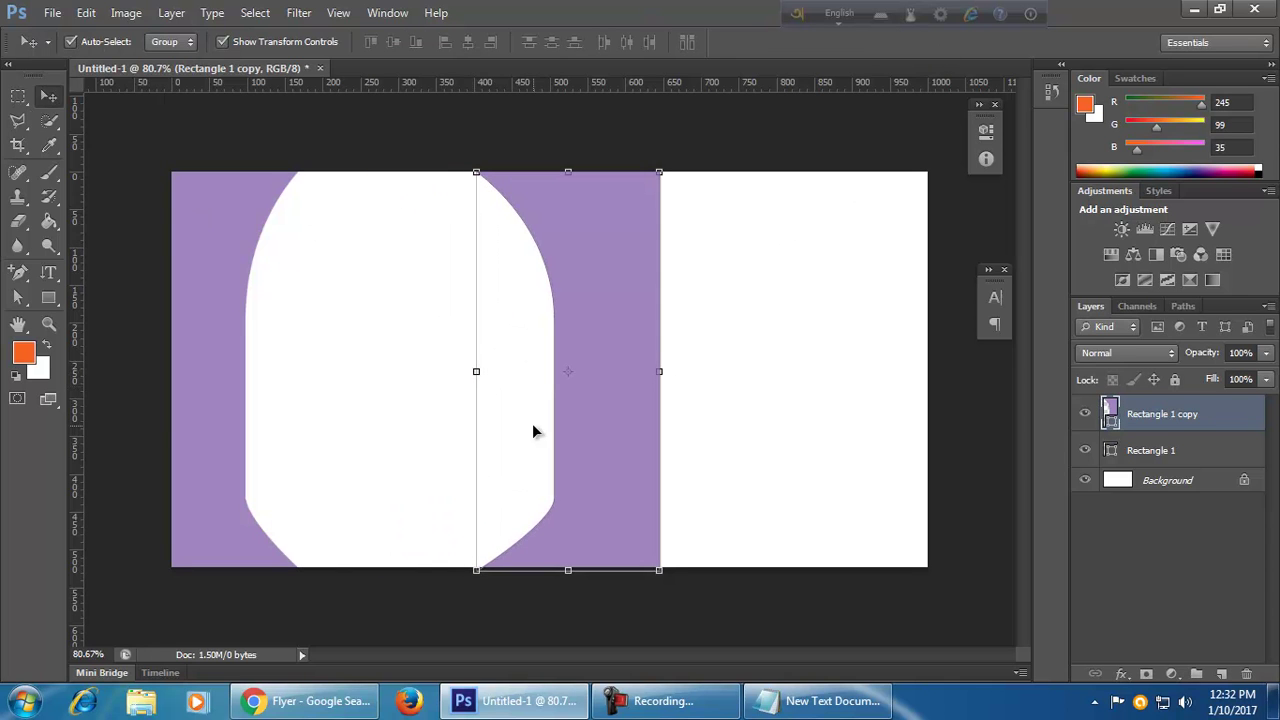
- Delete the stretched mirrored copy and the original purple shape, leaving only the Background layer
key("Delete")
key("Delete")
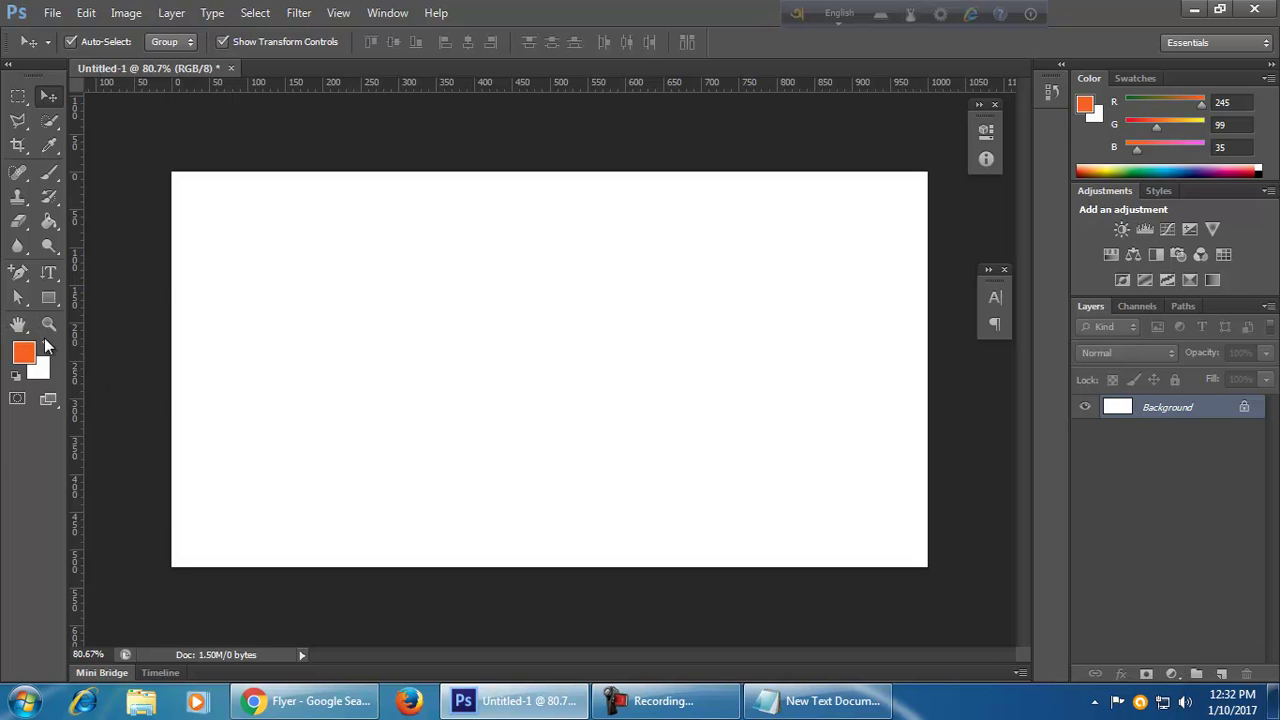
- Activate the Rectangle tool and show the list of related shape tools
left_click(50, 300)
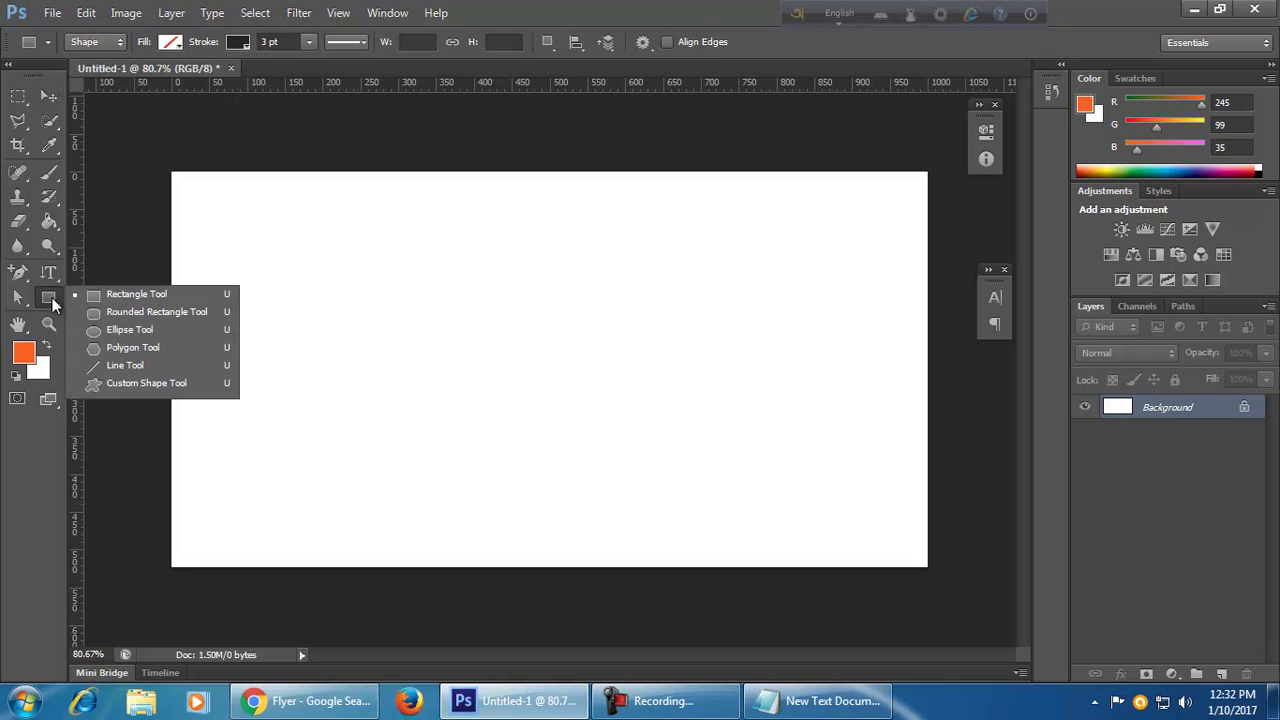
left_click(51, 299)
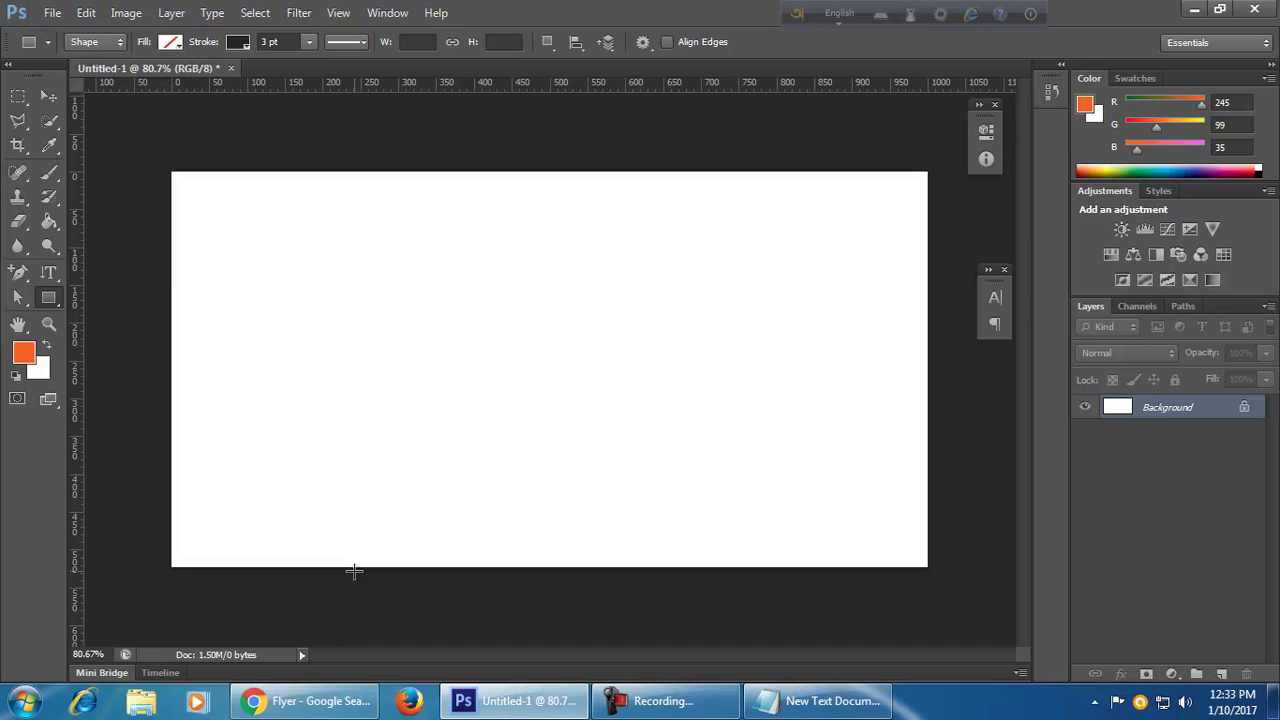
left_click(663, 700)
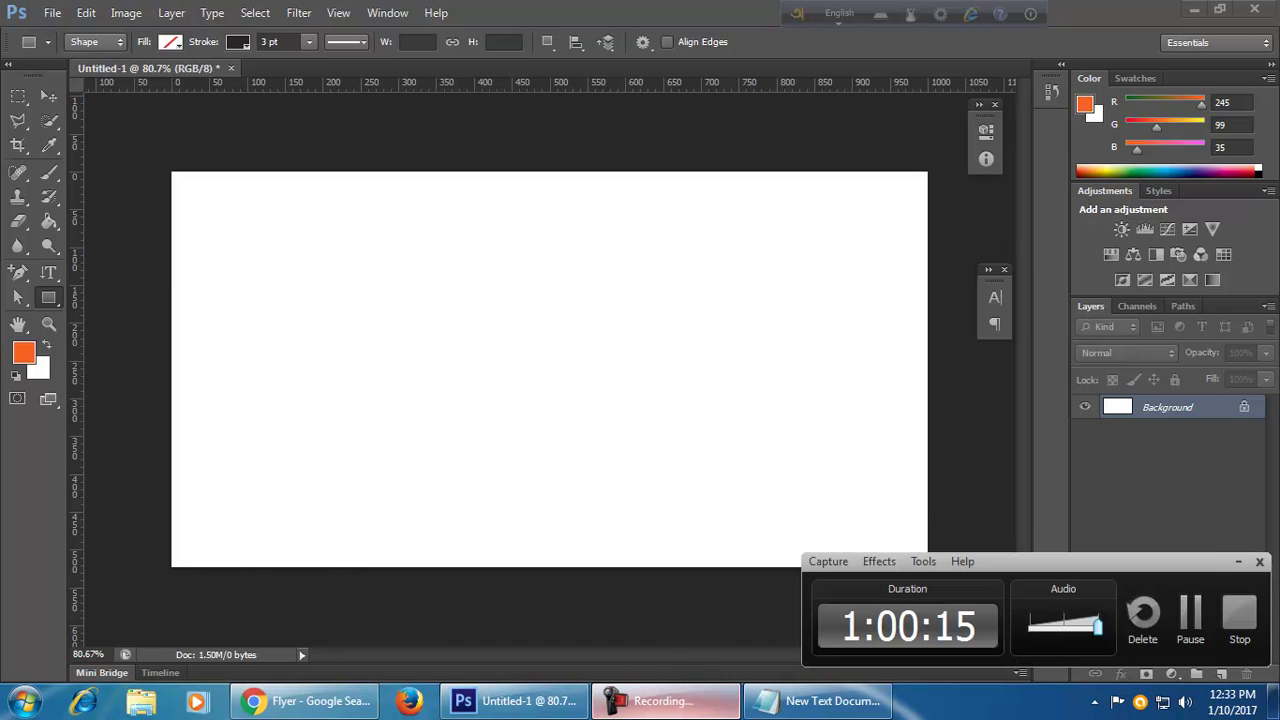